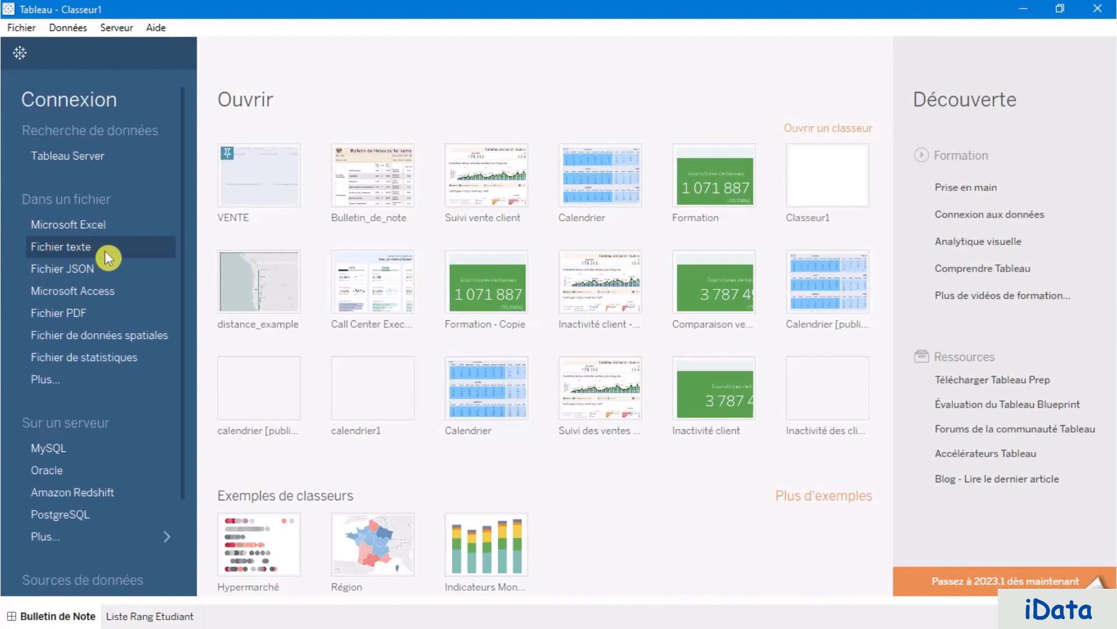
Step: Connect to the text file TB_NOTE.csv from the Files_Bulletin_De_Notes folder and enlarge the data preview slightly
left_click(107, 258)
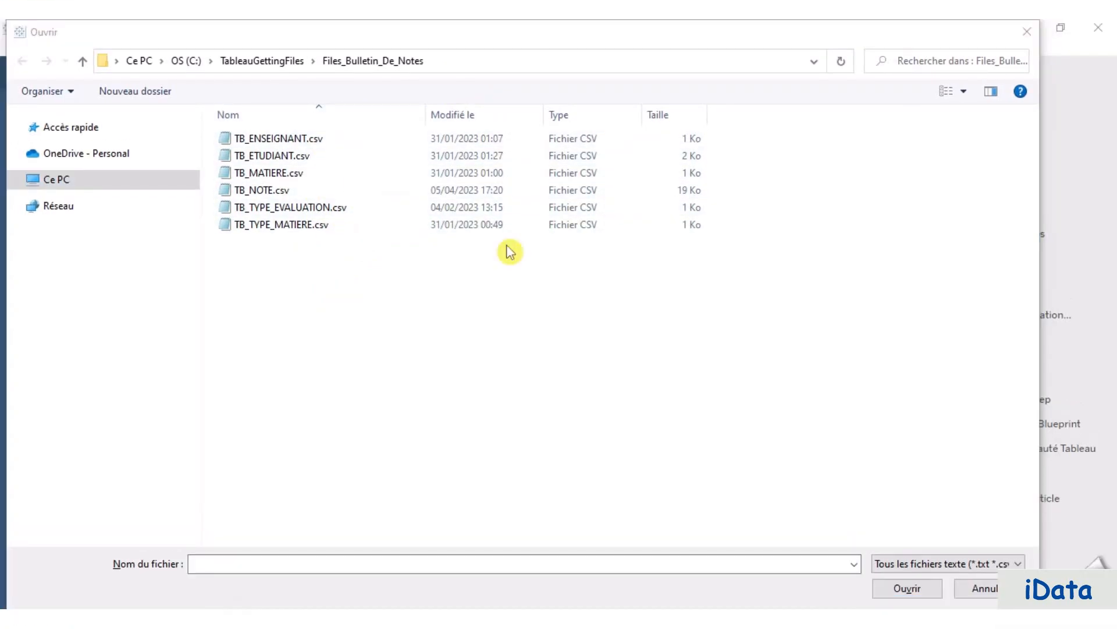
left_click(336, 191)
double_click(336, 191)
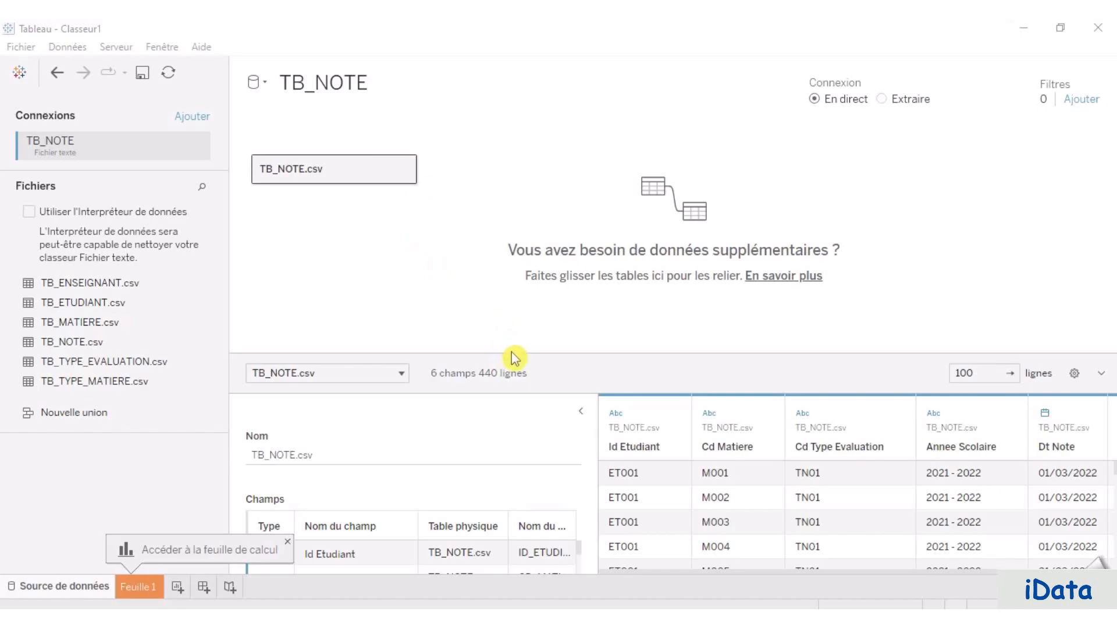
left_click_drag(512, 353, 514, 331)
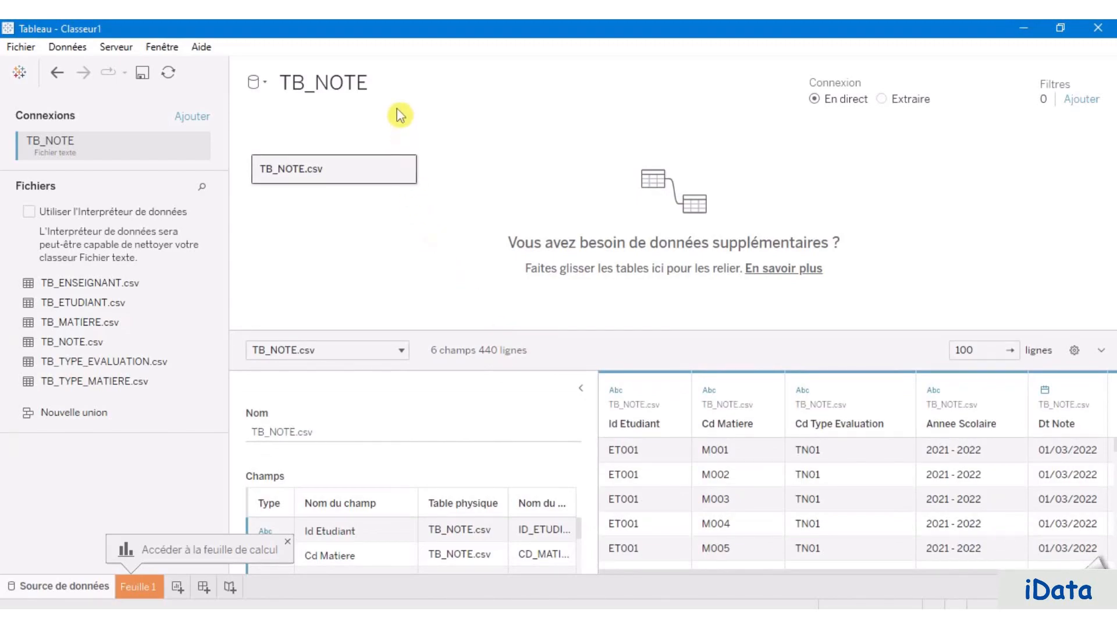
Step: Rename the data source to Note and open the TB_NOTE.csv table's join canvas
left_click(389, 88)
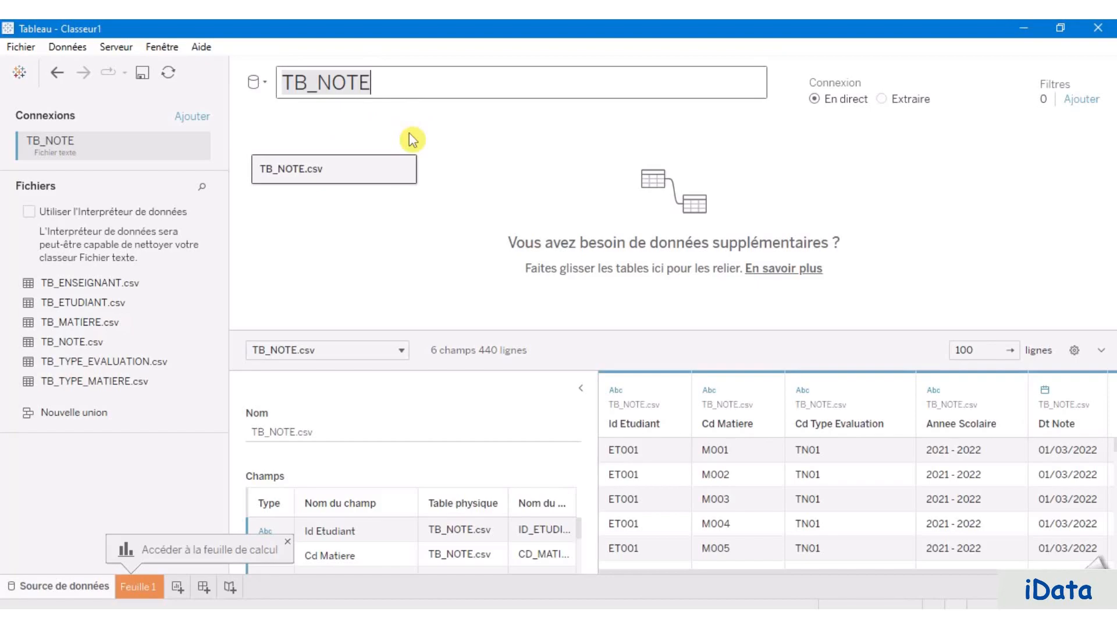
type("Note")
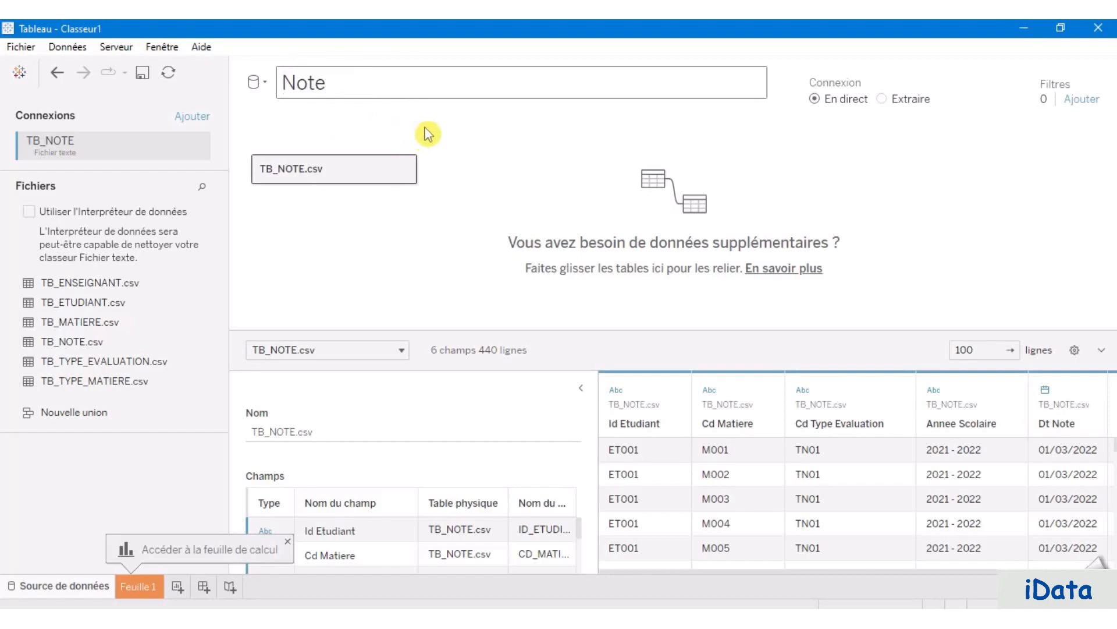
left_click(479, 148)
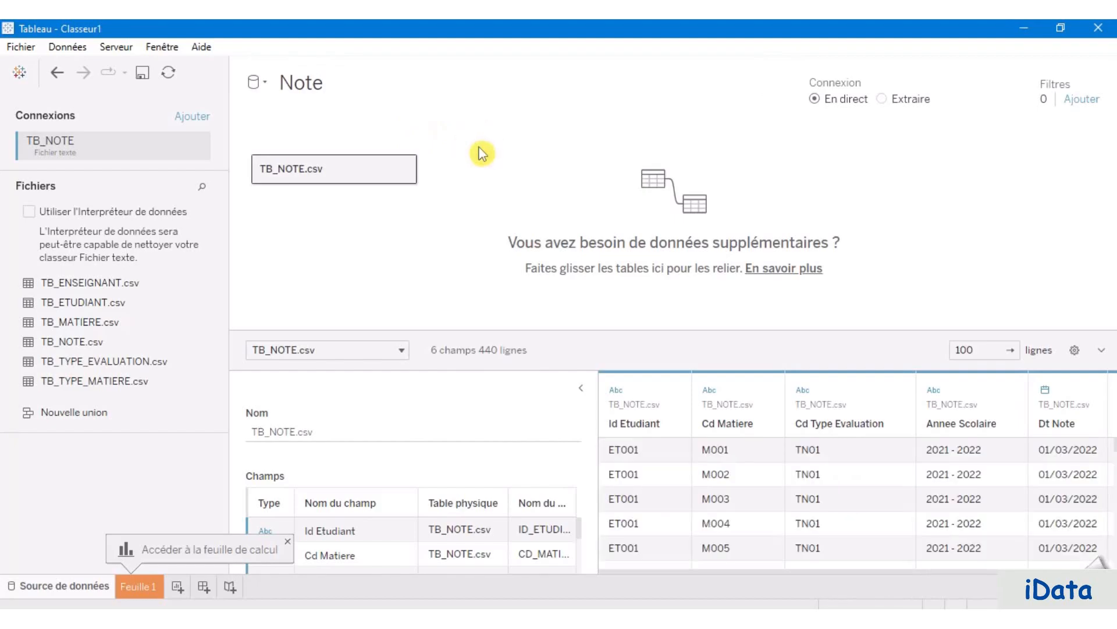
double_click(351, 169)
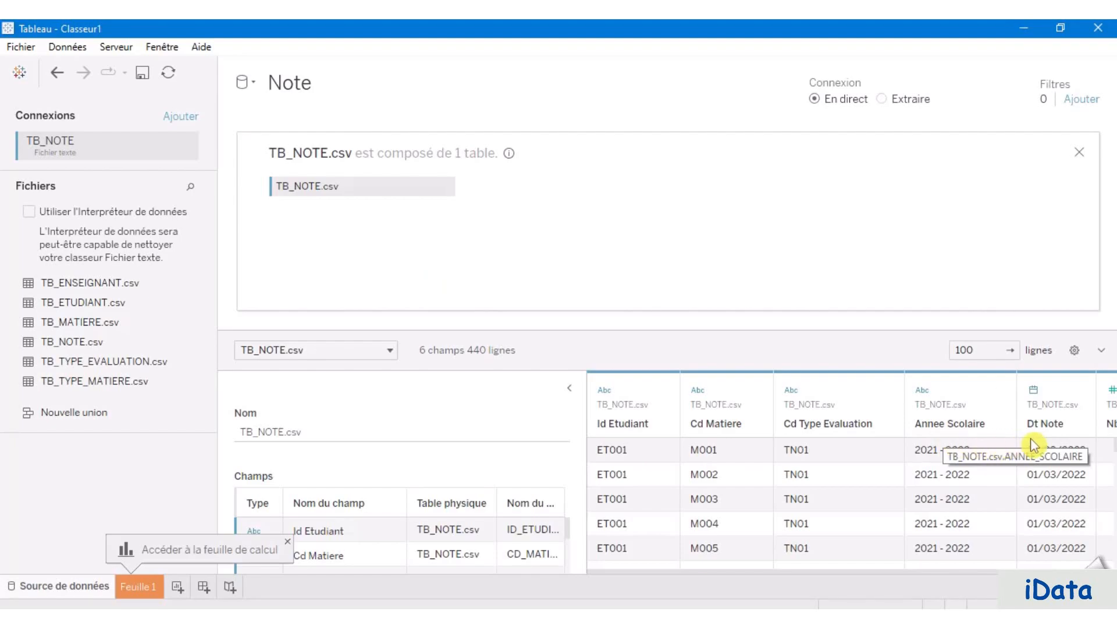
Step: Compare the raw TB_NOTE.csv file in Notepad with the data preview, checking its column headers and field separator
left_click_drag(808, 577, 861, 575)
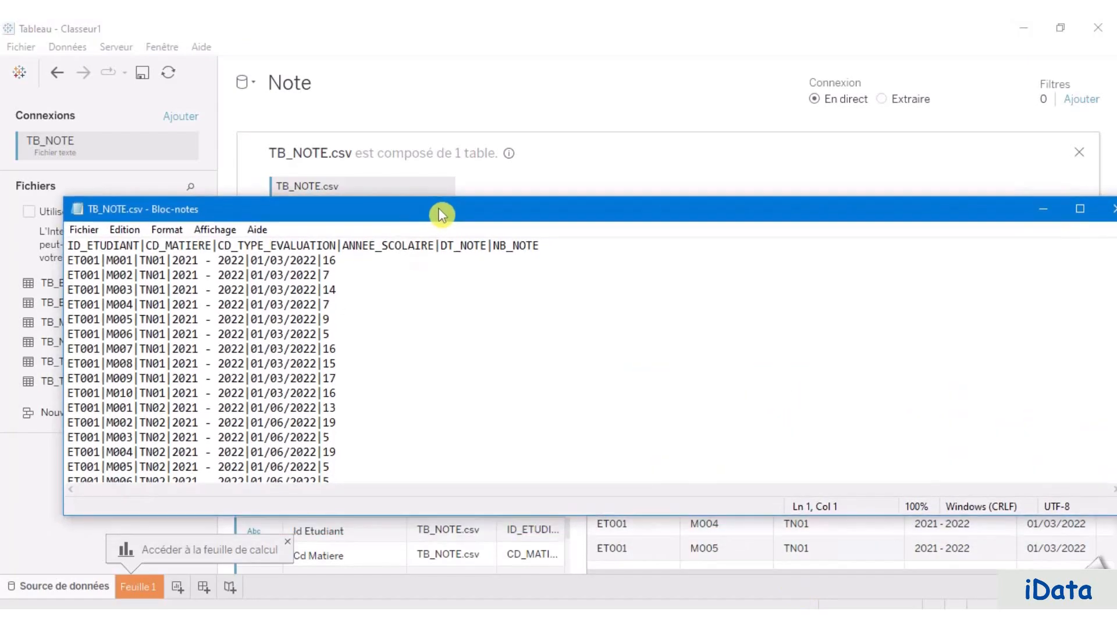
left_click_drag(439, 208, 438, 181)
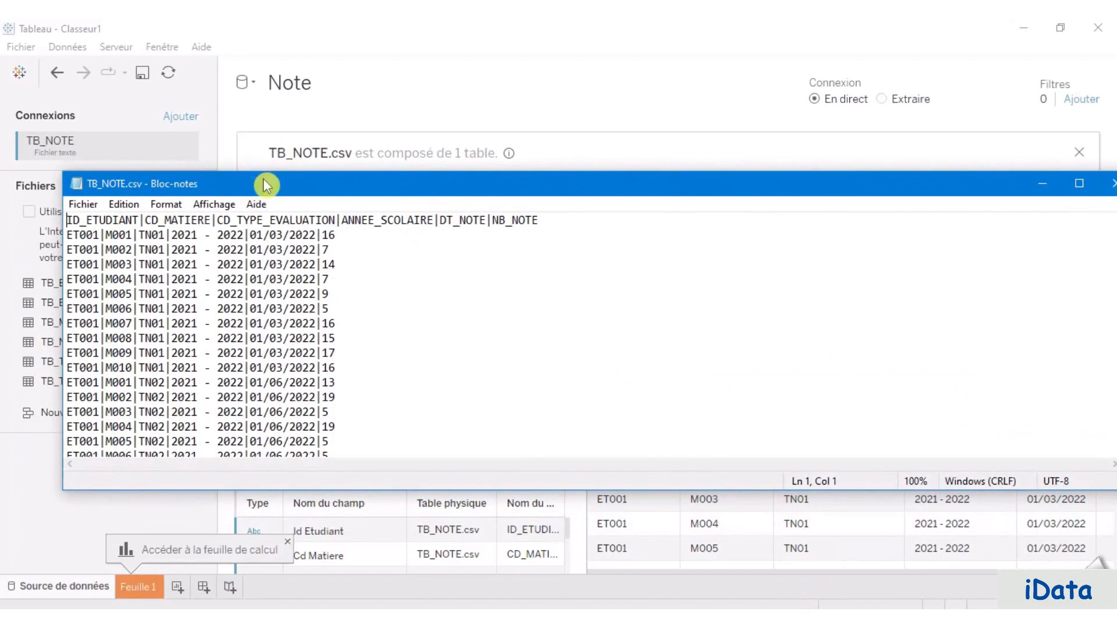
left_click_drag(266, 177, 278, 71)
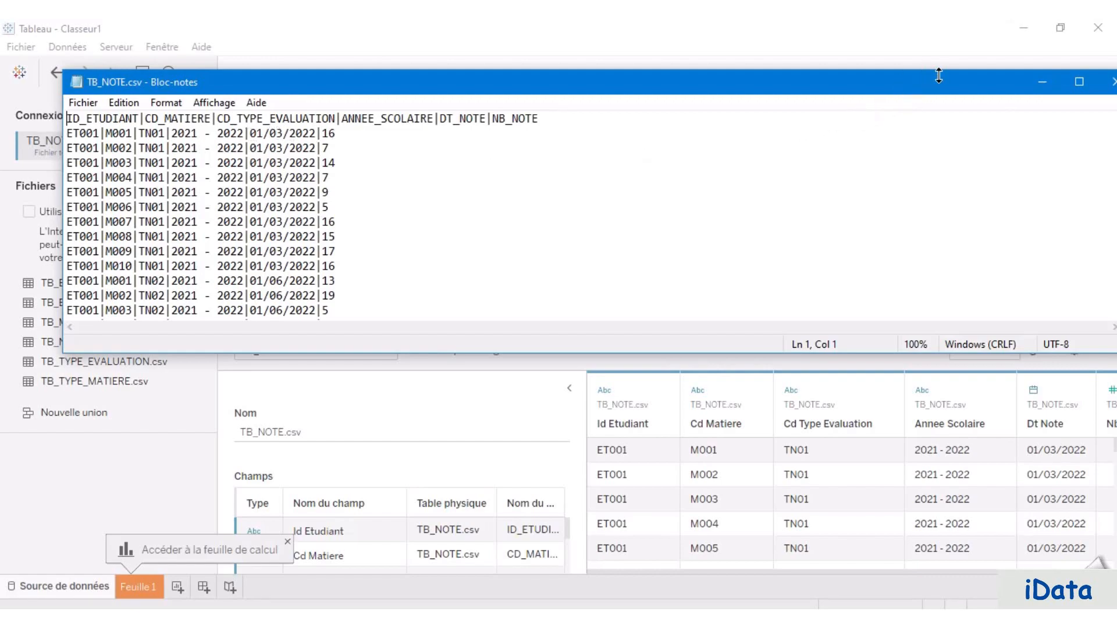
left_click(1043, 82)
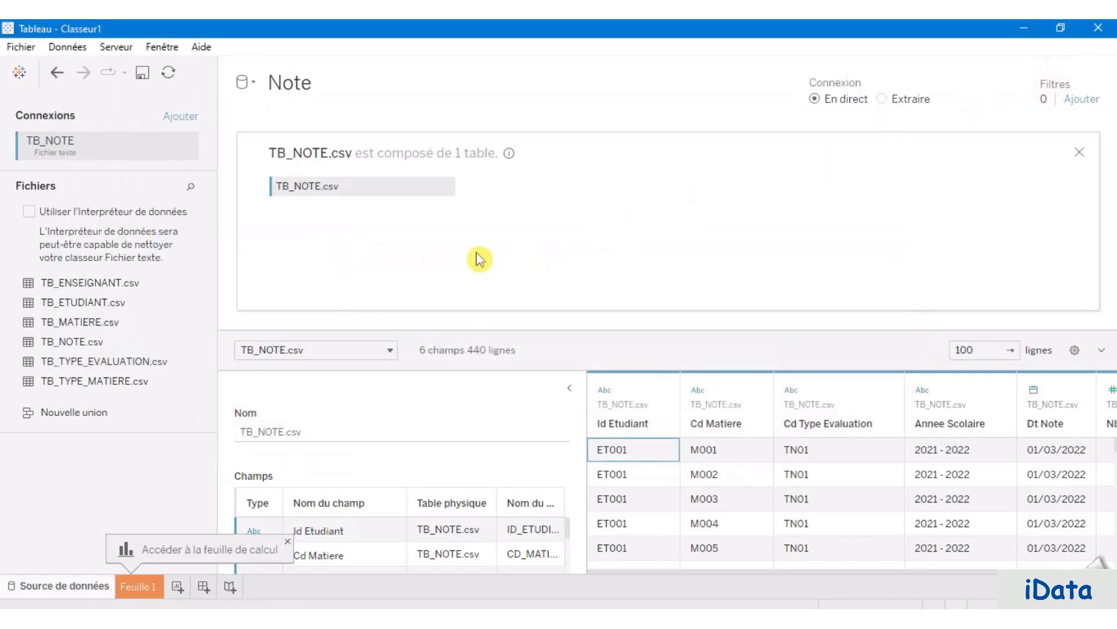
Step: In the text file properties of TB_NOTE.csv, try Espace as the field separator and go back to Barre verticale
left_click(448, 188)
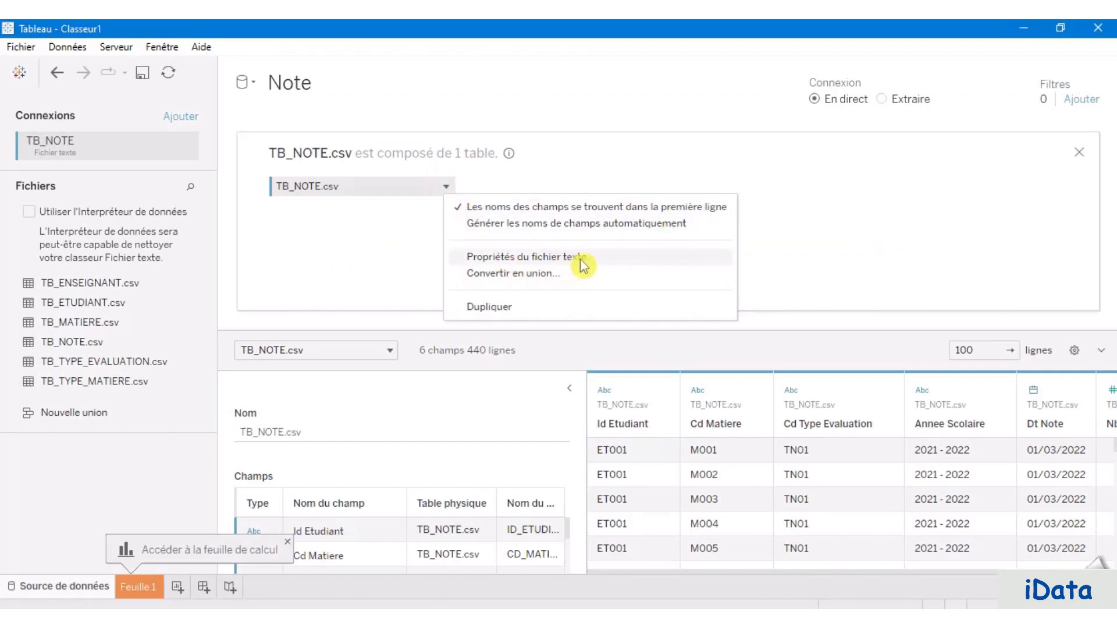
left_click(611, 256)
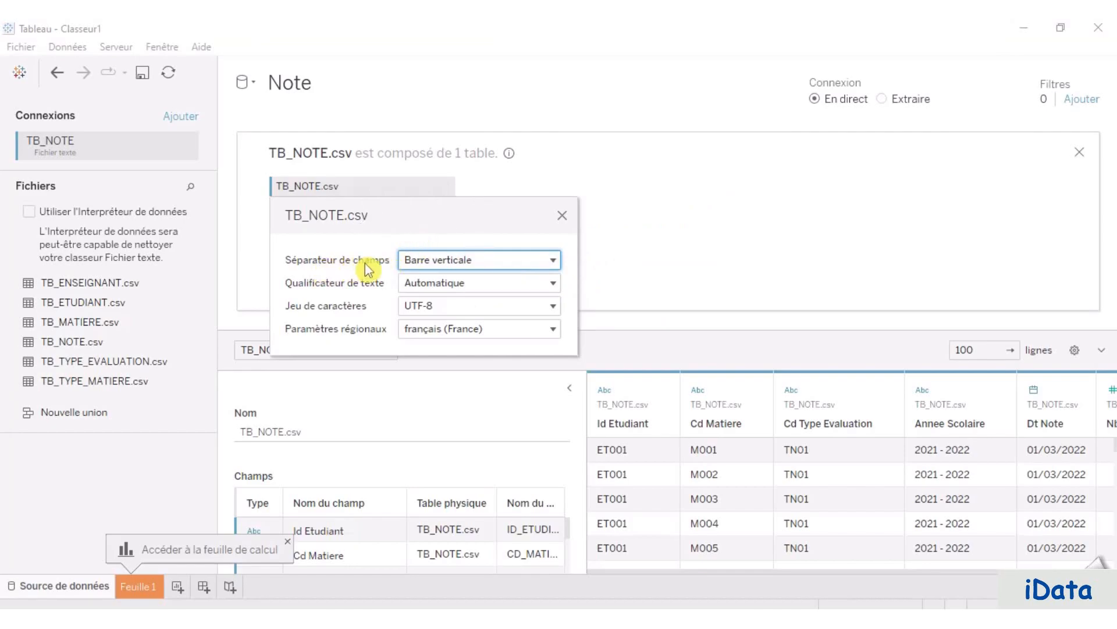
left_click(551, 266)
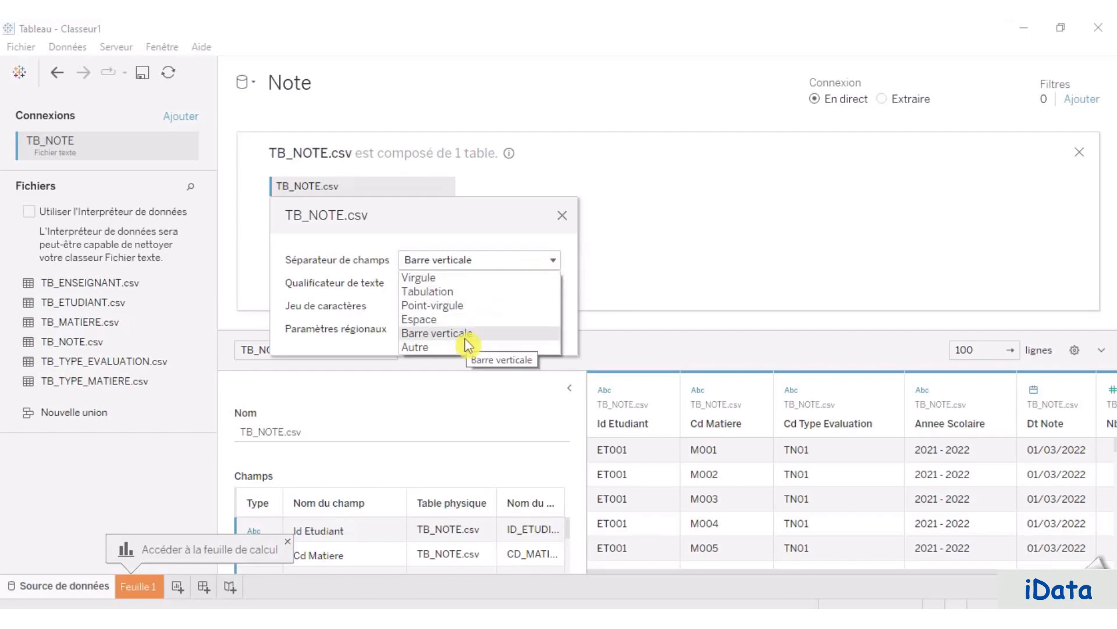
left_click(474, 321)
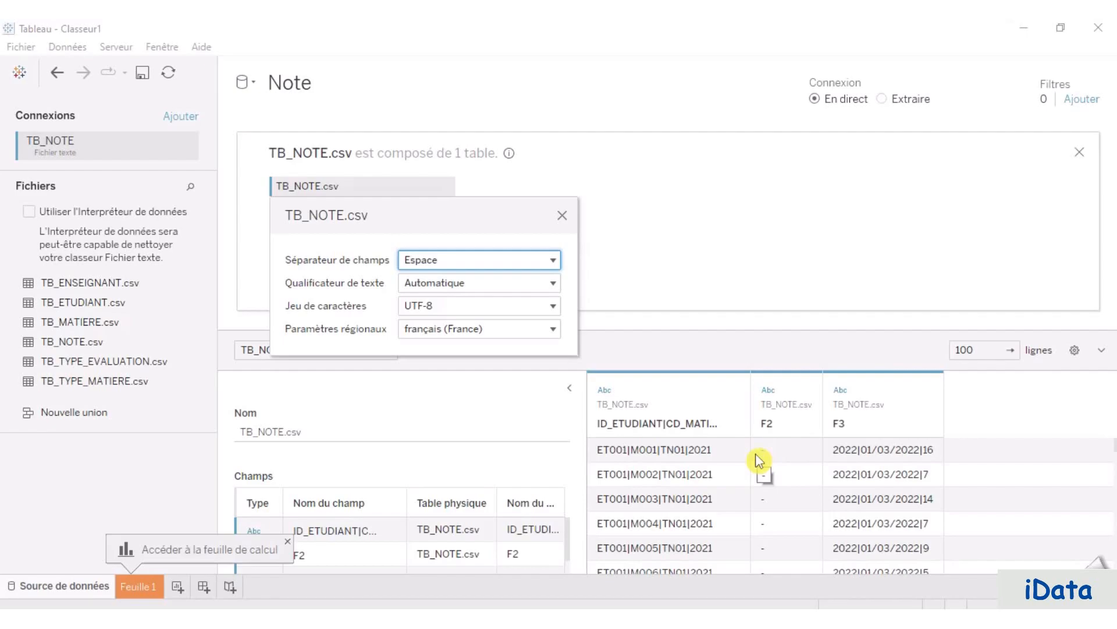
left_click(505, 267)
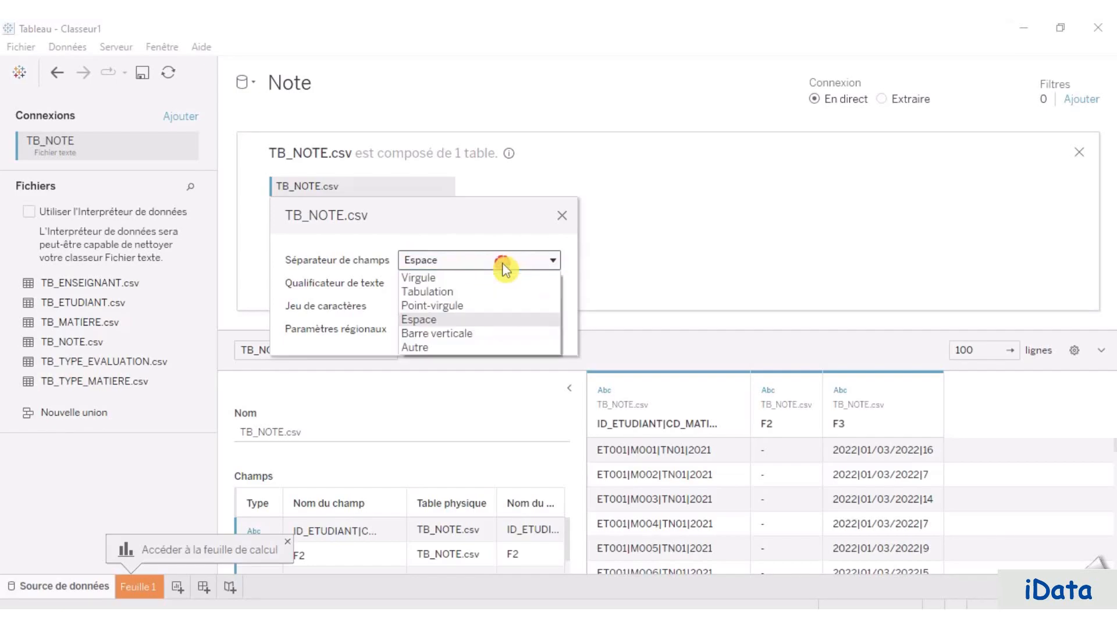
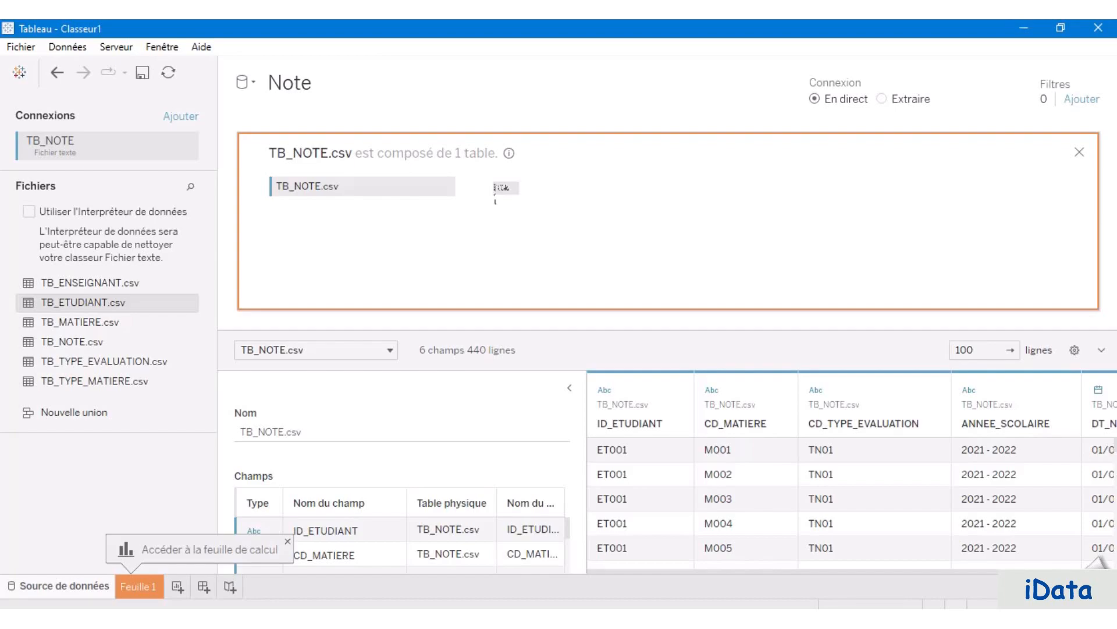
Step: Join TB_ETUDIANT.csv to TB_NOTE.csv with an inner join on ID_ETUDIANT equal to ID ETUDIANT (TB ETUDIANT.csv)
mouse_move(495, 188)
left_mouse_down()
mouse_move(498, 217)
mouse_move(499, 201)
left_mouse_up()
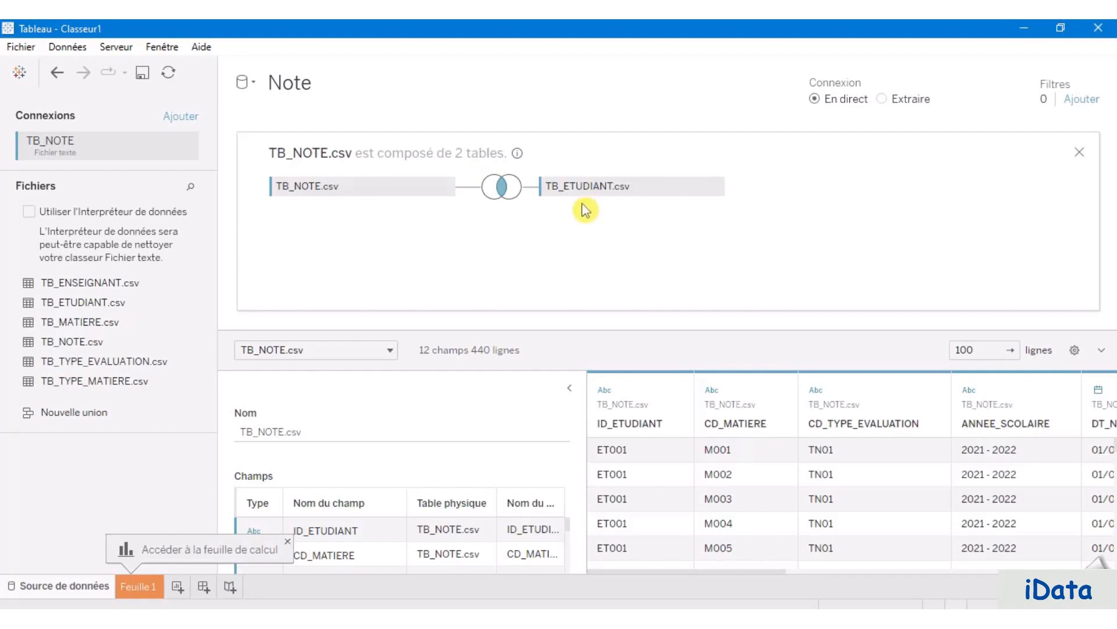
left_click(502, 195)
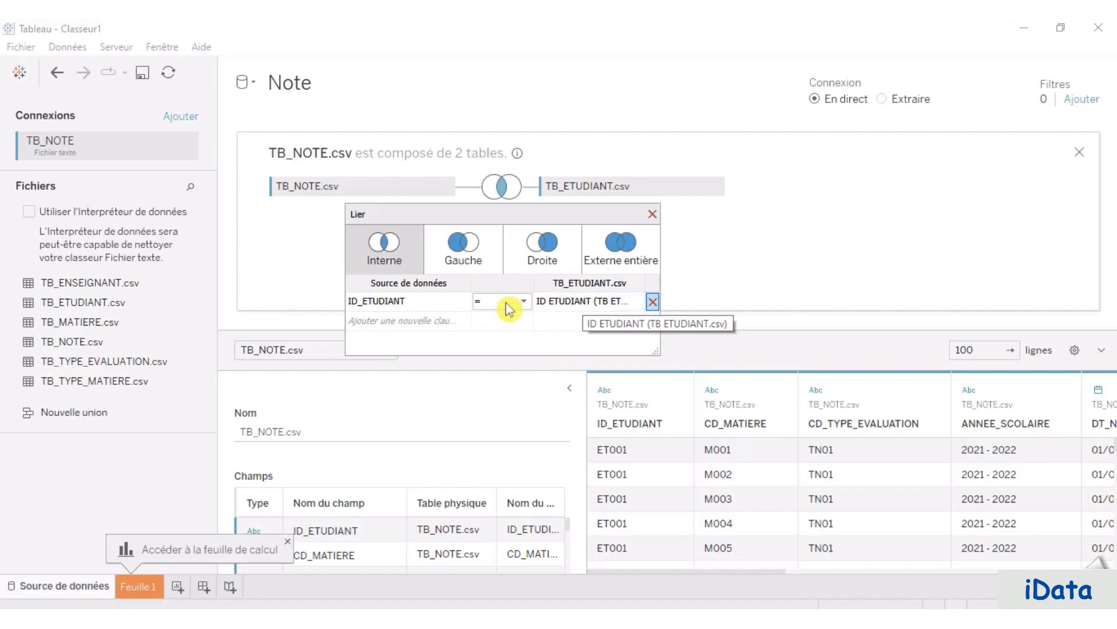
left_click(465, 305)
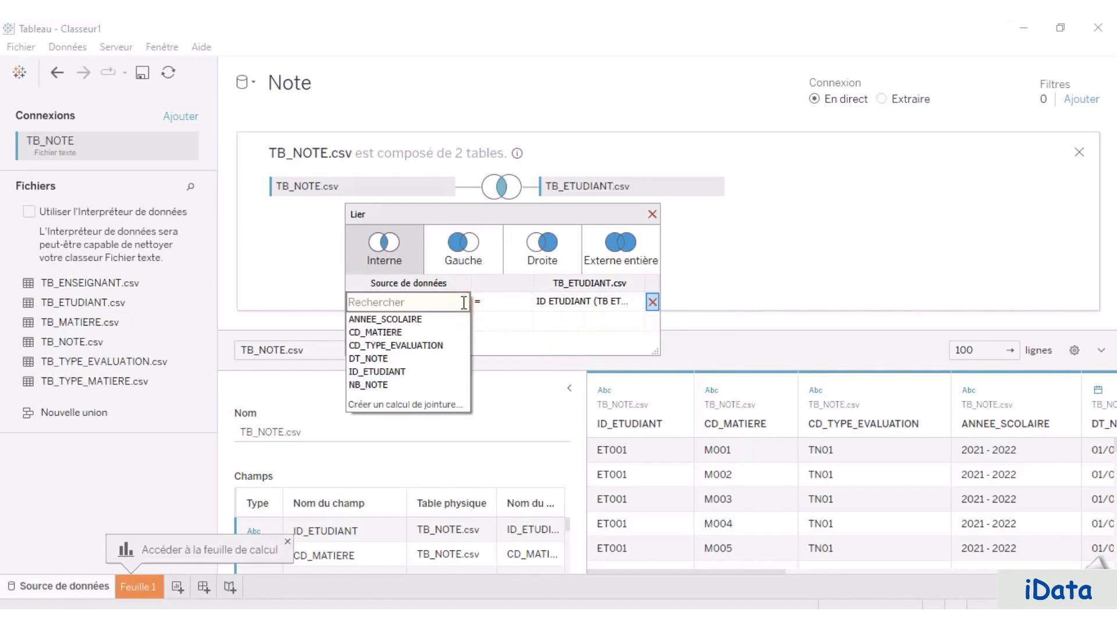
left_click(532, 327)
left_click(644, 302)
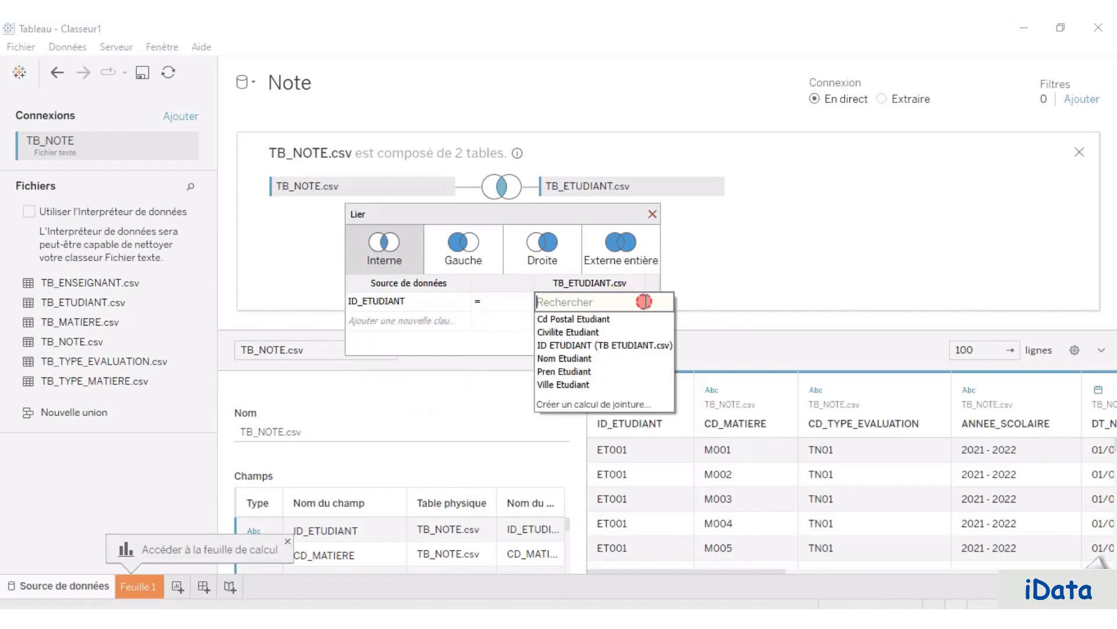
left_click(617, 350)
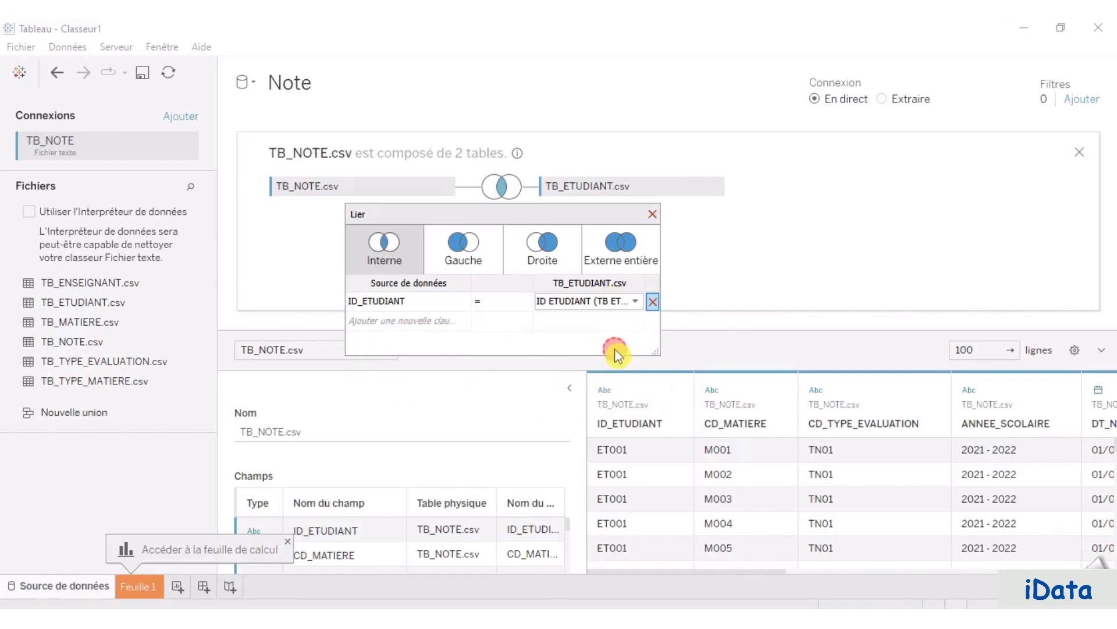
left_click(653, 213)
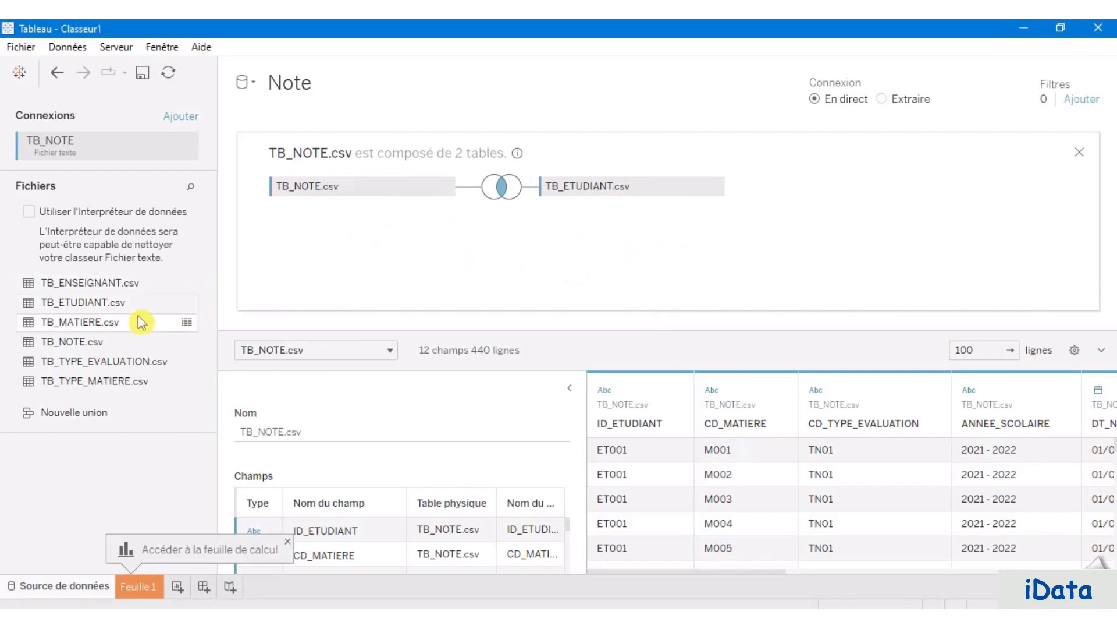
Step: Add TB_MATIERE.csv as an inner join to TB_NOTE.csv and check its join clause on CD_MATIERE
left_click_drag(138, 321, 533, 258)
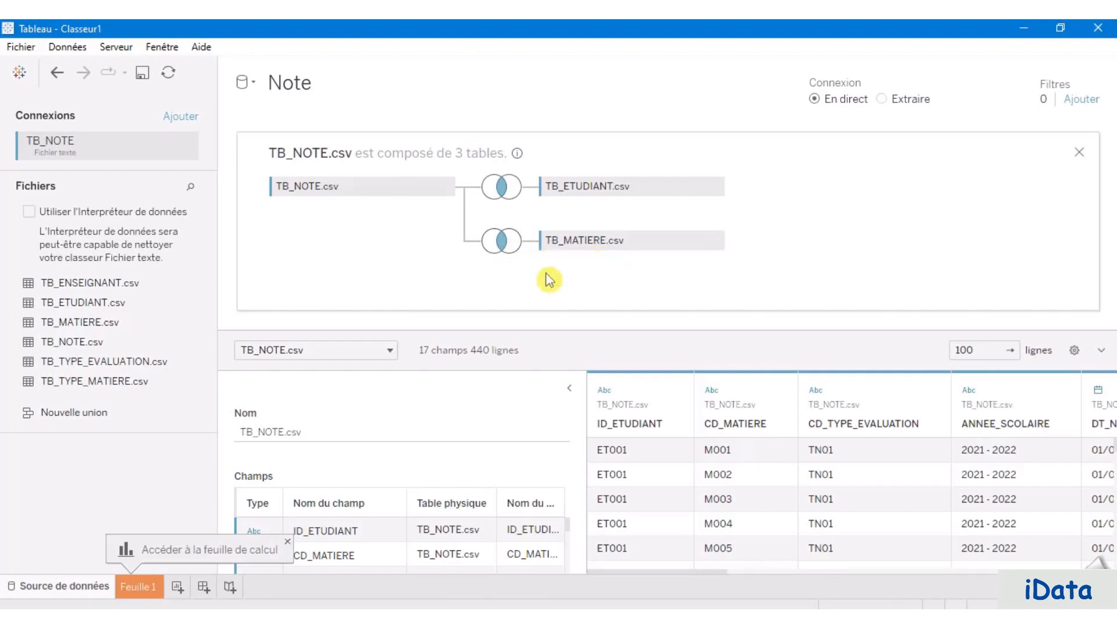
mouse_move(508, 246)
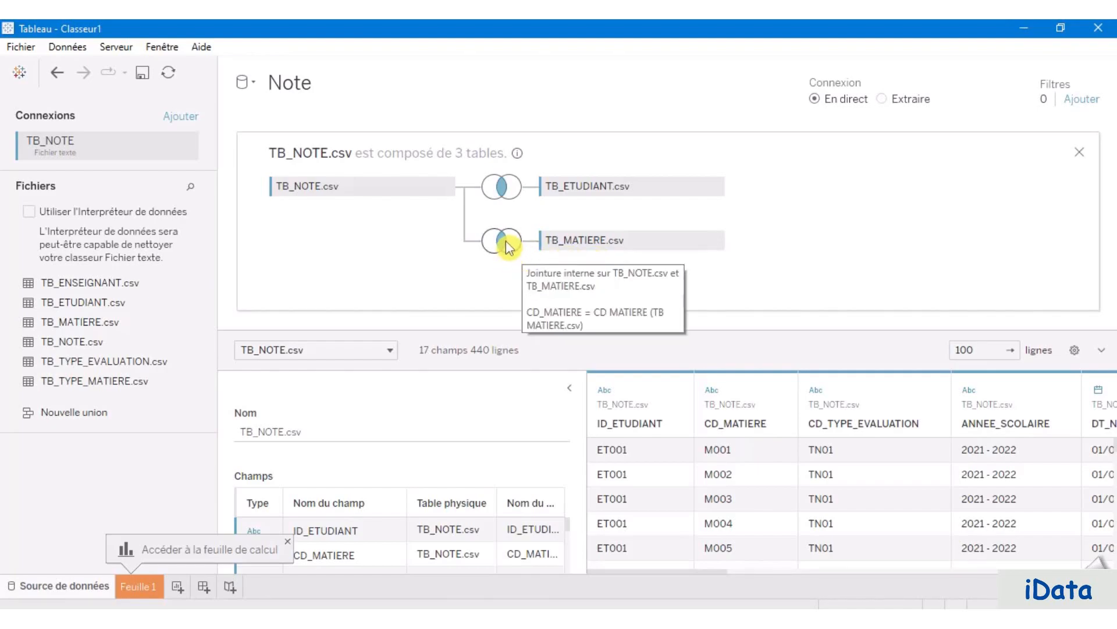
left_click(508, 247)
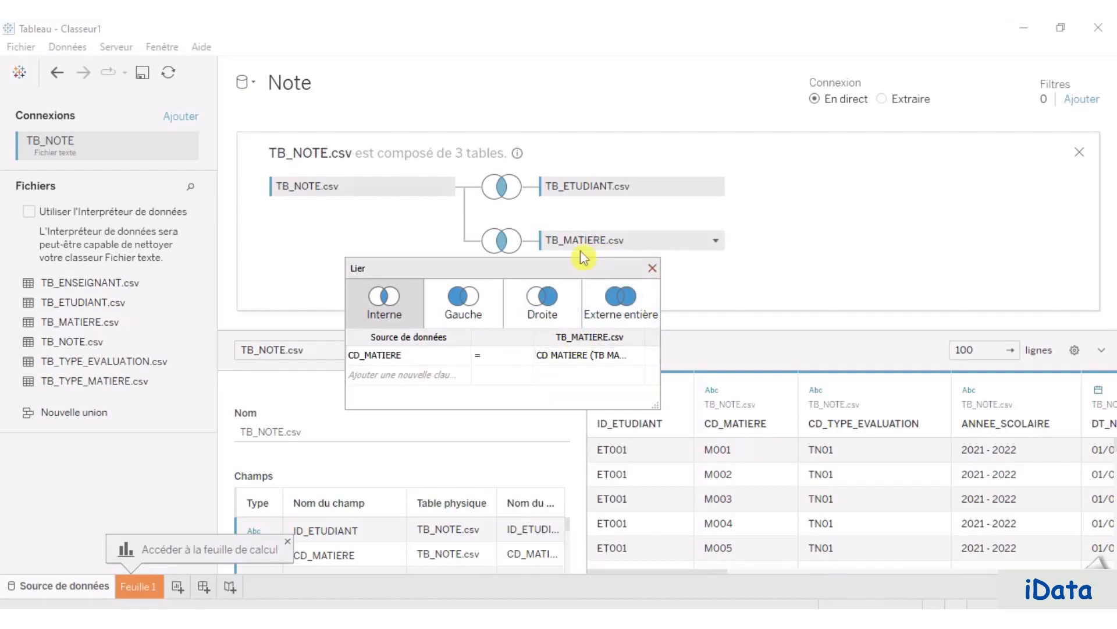
left_click(652, 267)
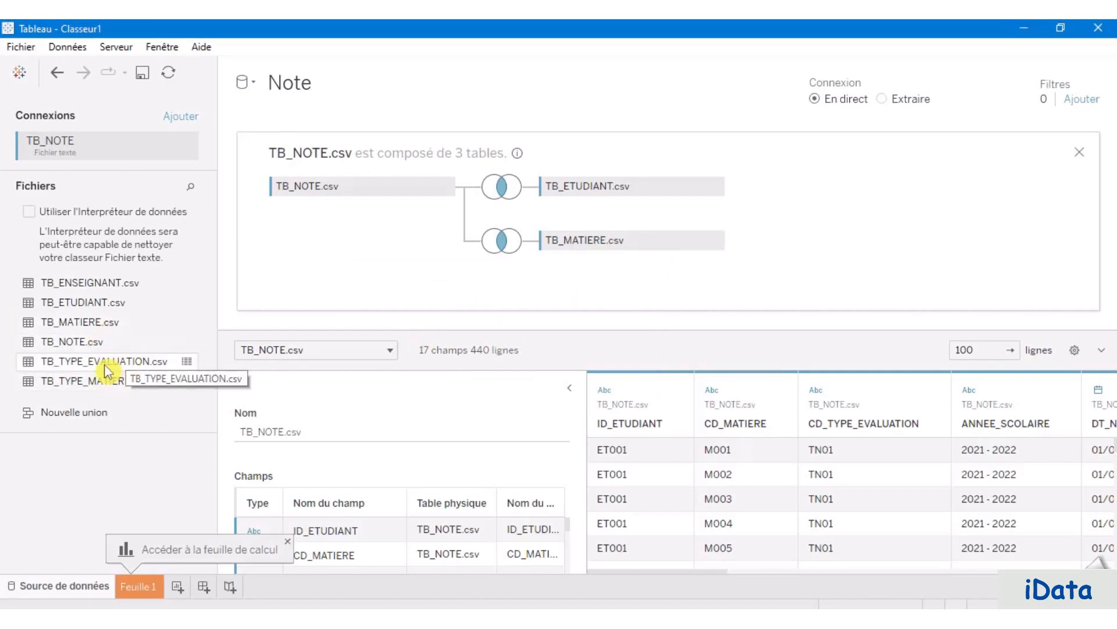
Step: Add TB_TYPE_EVALUATION.csv as an inner join to TB_NOTE.csv and check its join clause on CD_TYPE_EVALUATION
left_click_drag(107, 371, 494, 292)
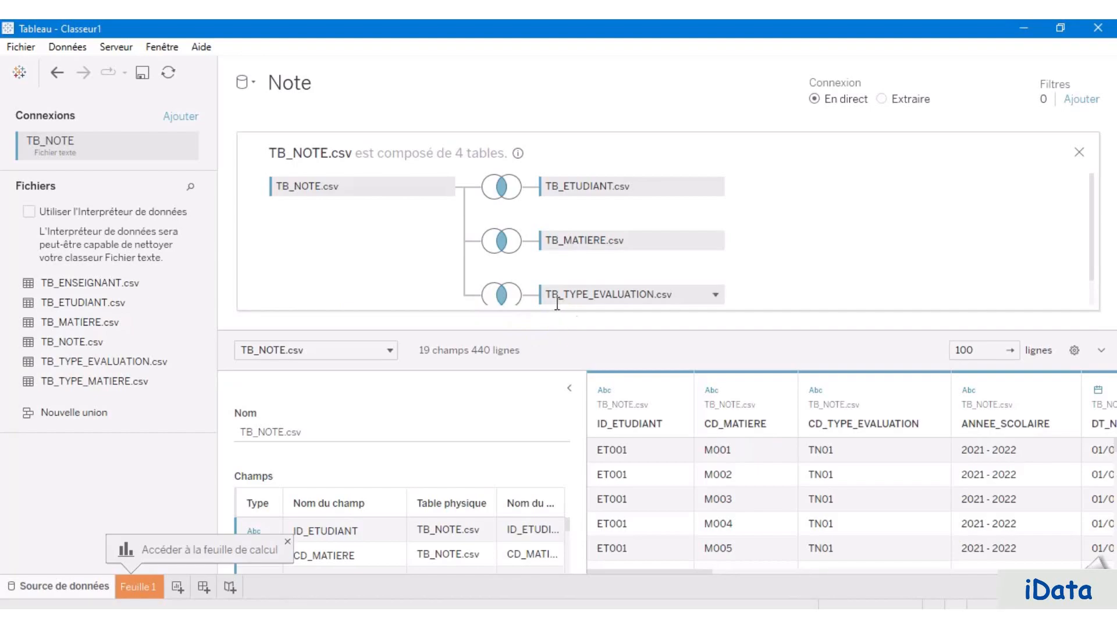
left_click(507, 298)
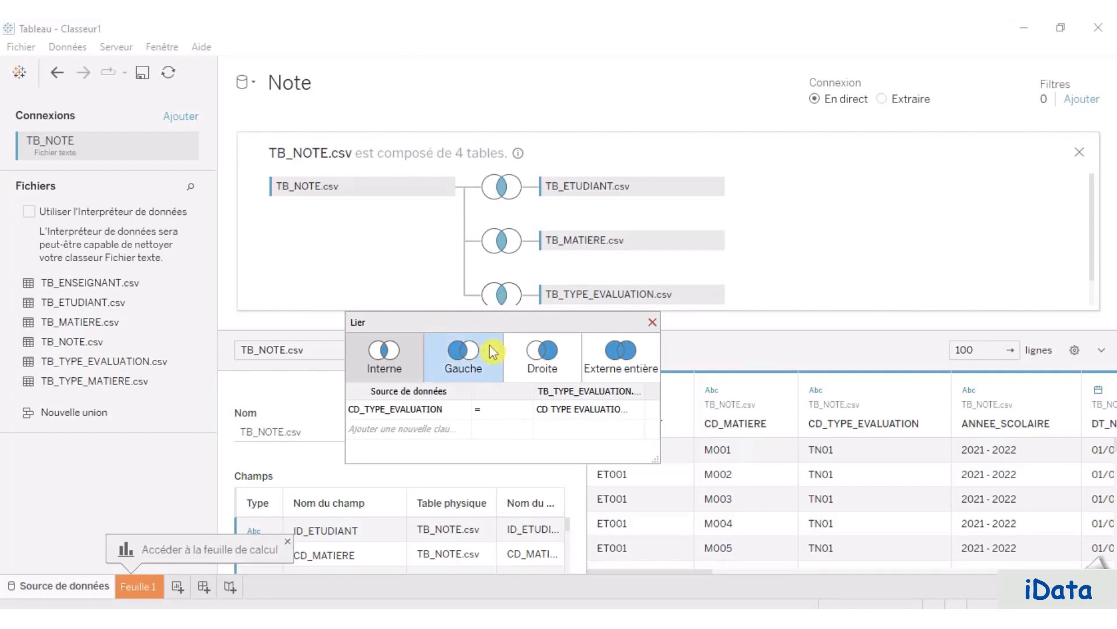
left_click(355, 259)
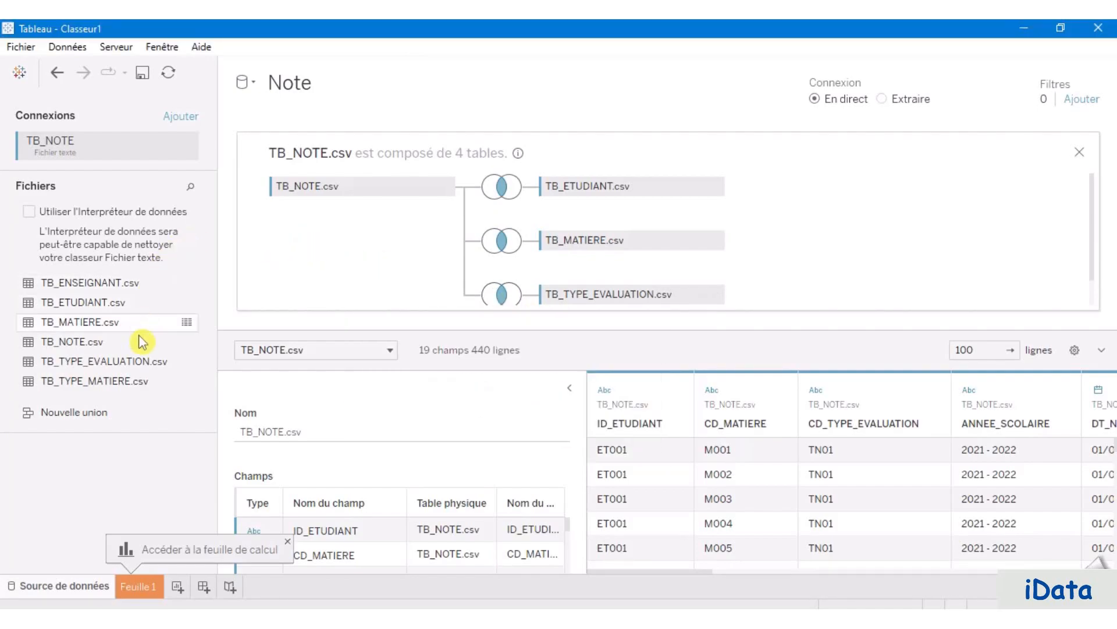
Step: Join TB_TYPE_MATIERE.csv to TB_MATIERE.csv with an inner join and check its join clause on Cd Type Matiere
mouse_move(121, 382)
left_mouse_down()
mouse_move(832, 230)
mouse_move(816, 242)
left_mouse_up()
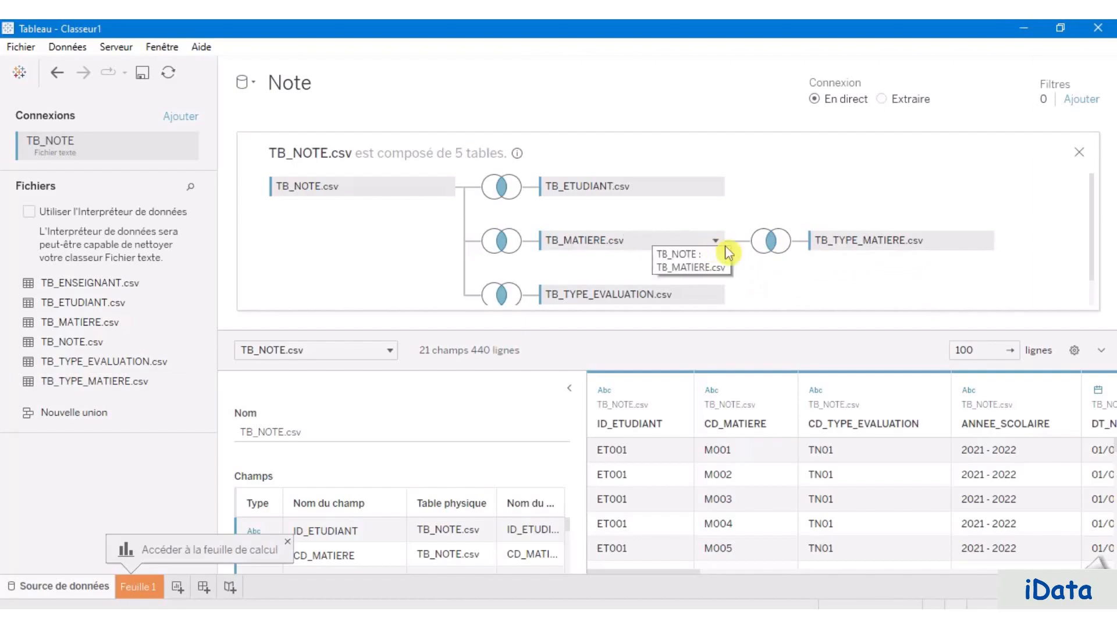
left_click(775, 242)
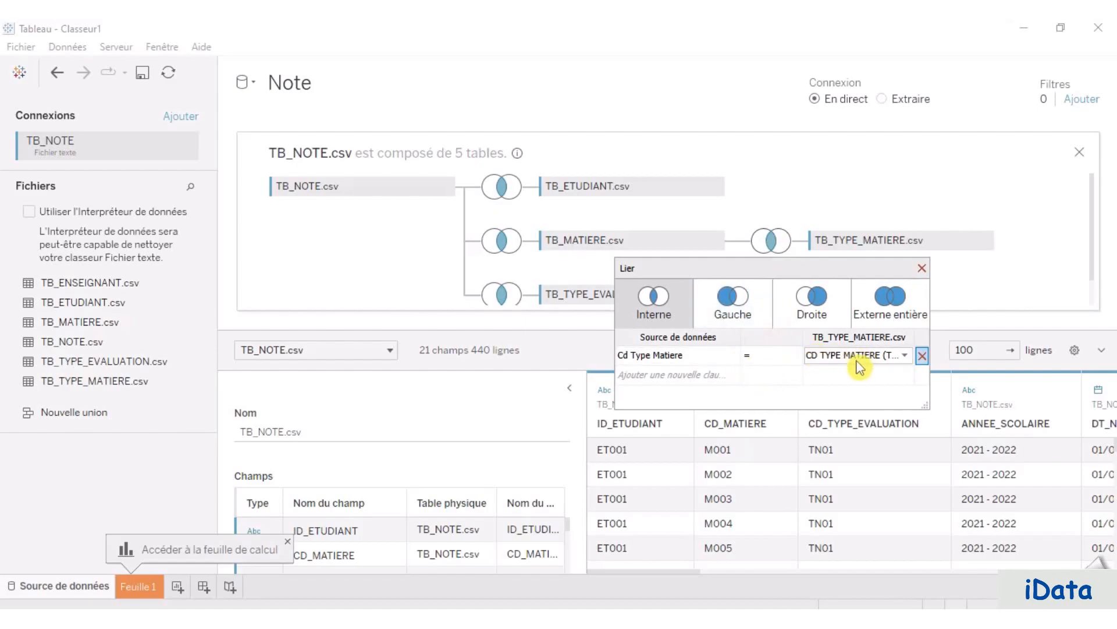
left_click(799, 193)
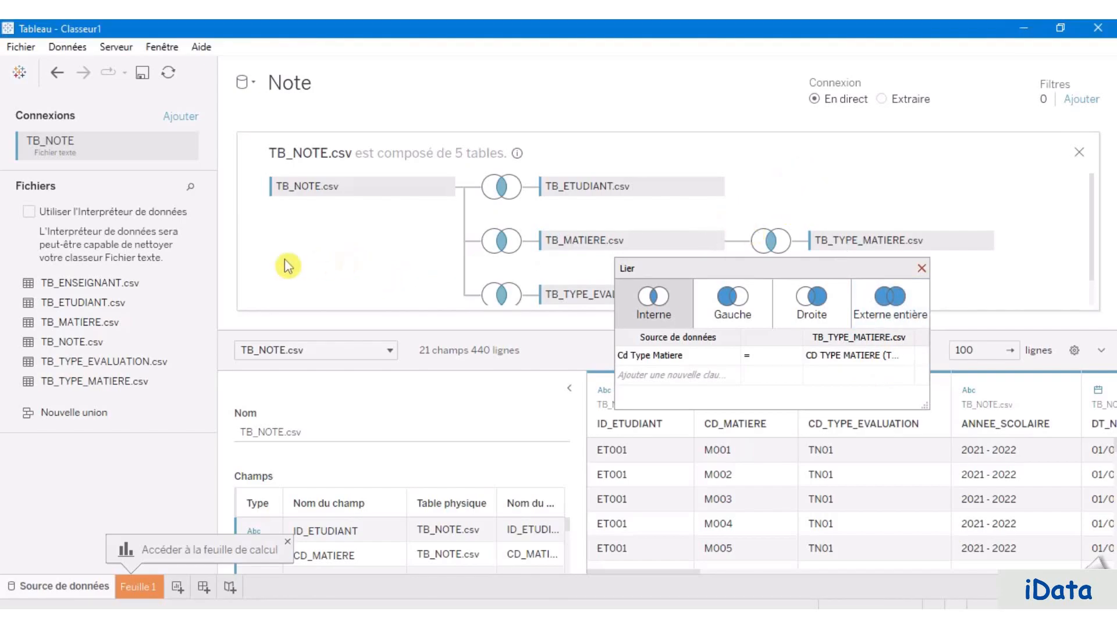
left_click(930, 273)
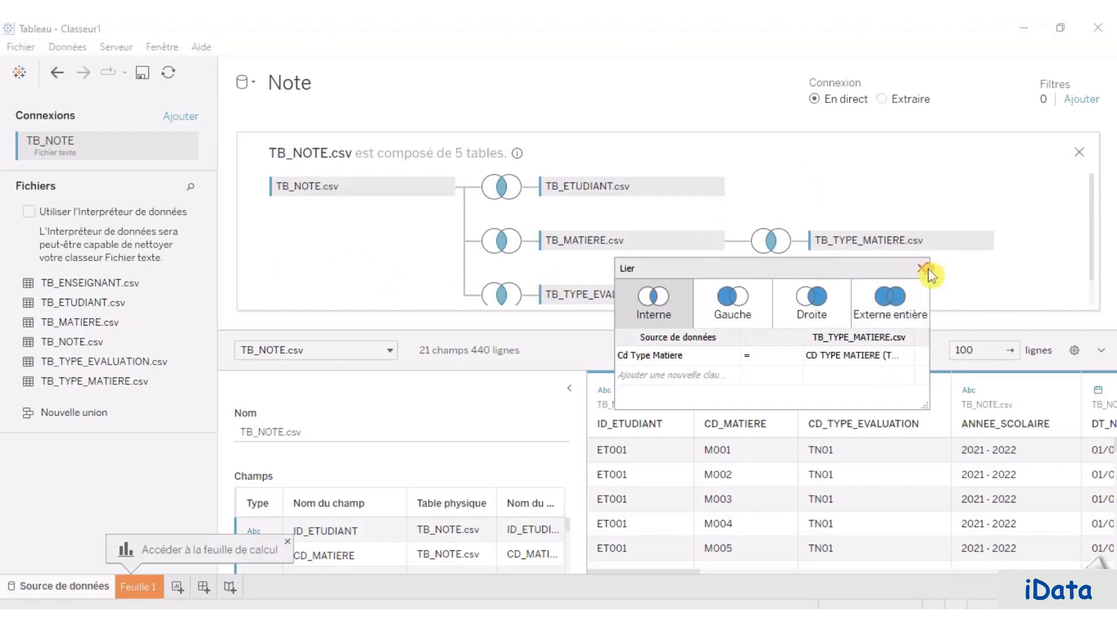
left_click(922, 268)
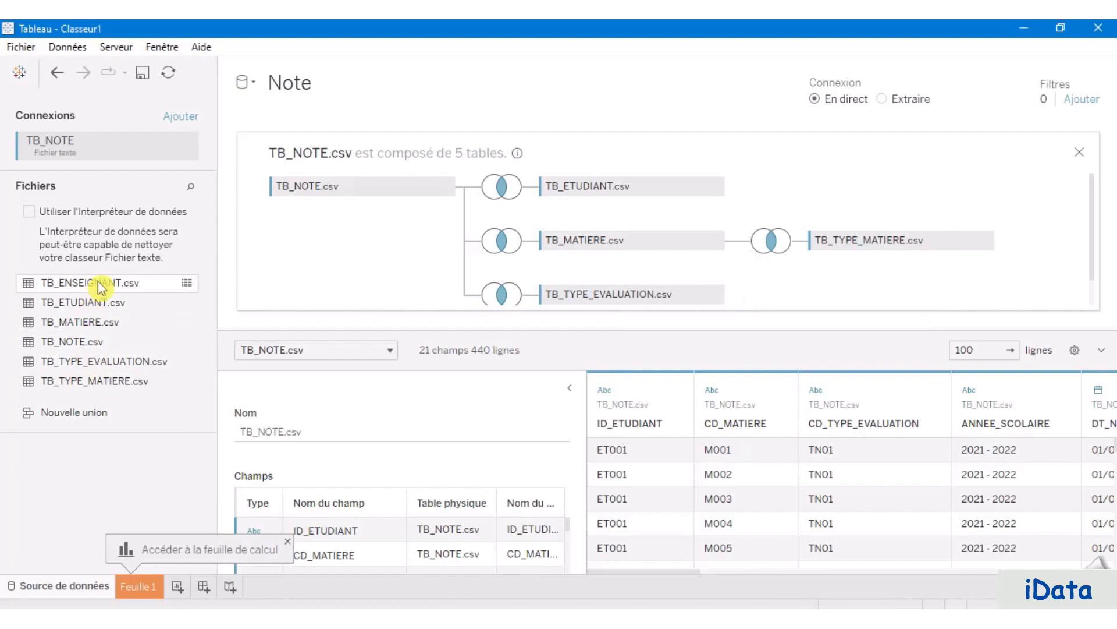
Step: Add TB_ENSEIGNANT.csv as an inner join to TB_MATIERE.csv and check its join clause on Id Enseignant
left_click_drag(96, 282, 823, 292)
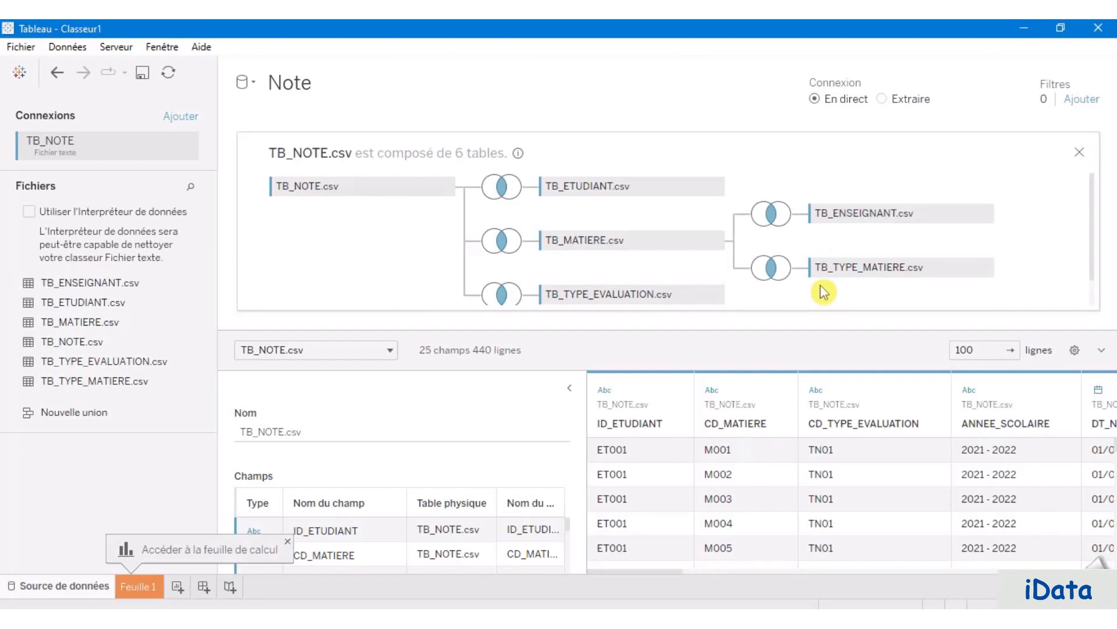
left_click(776, 220)
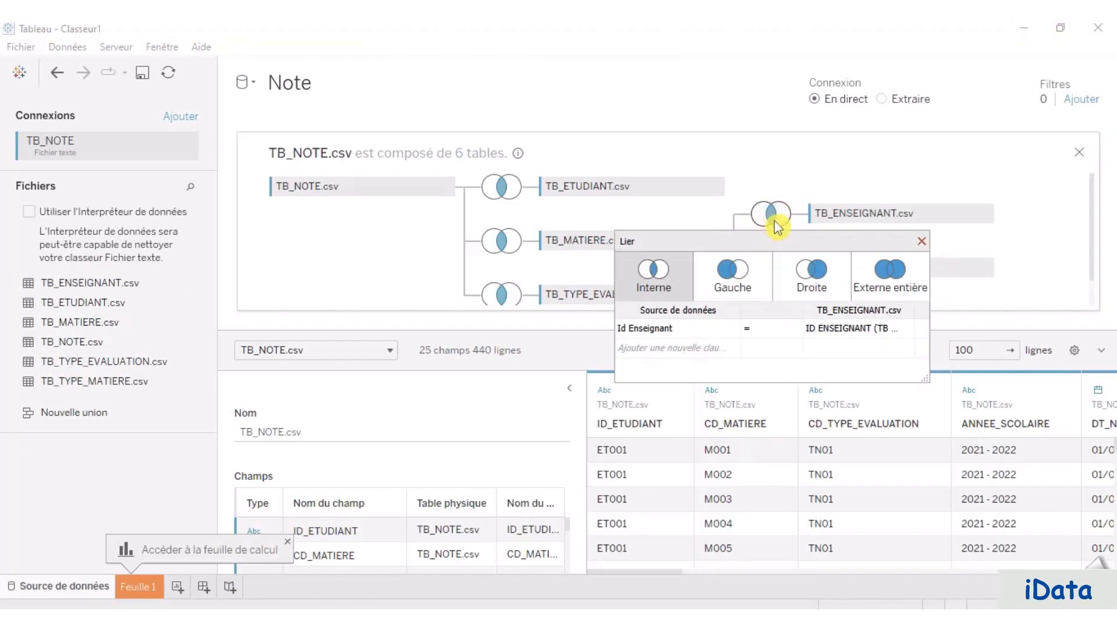
left_click(734, 329)
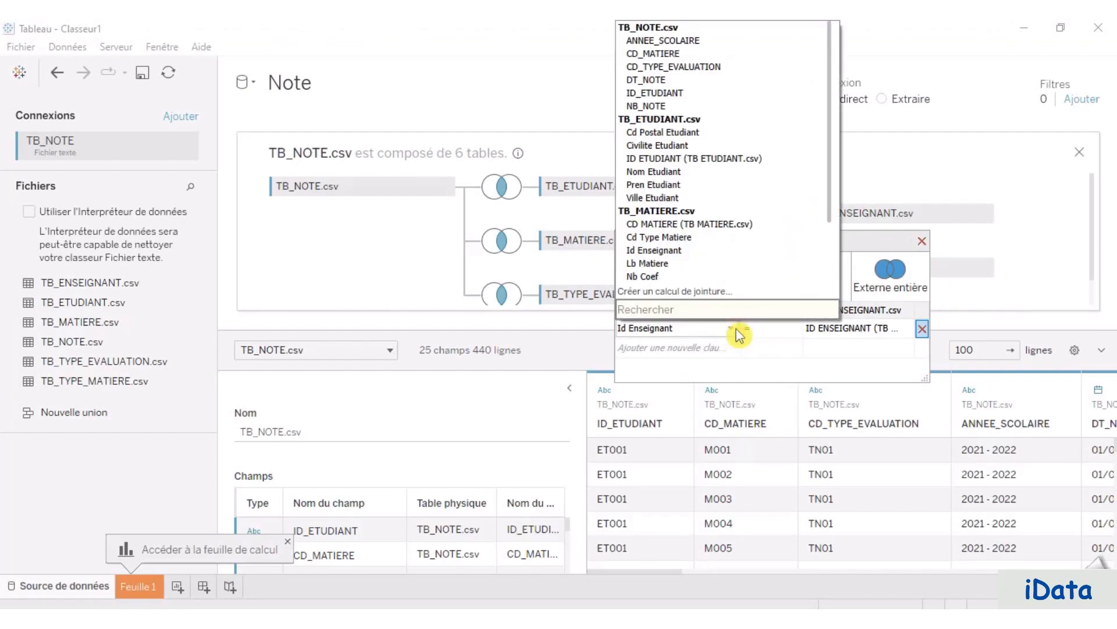
left_click(749, 372)
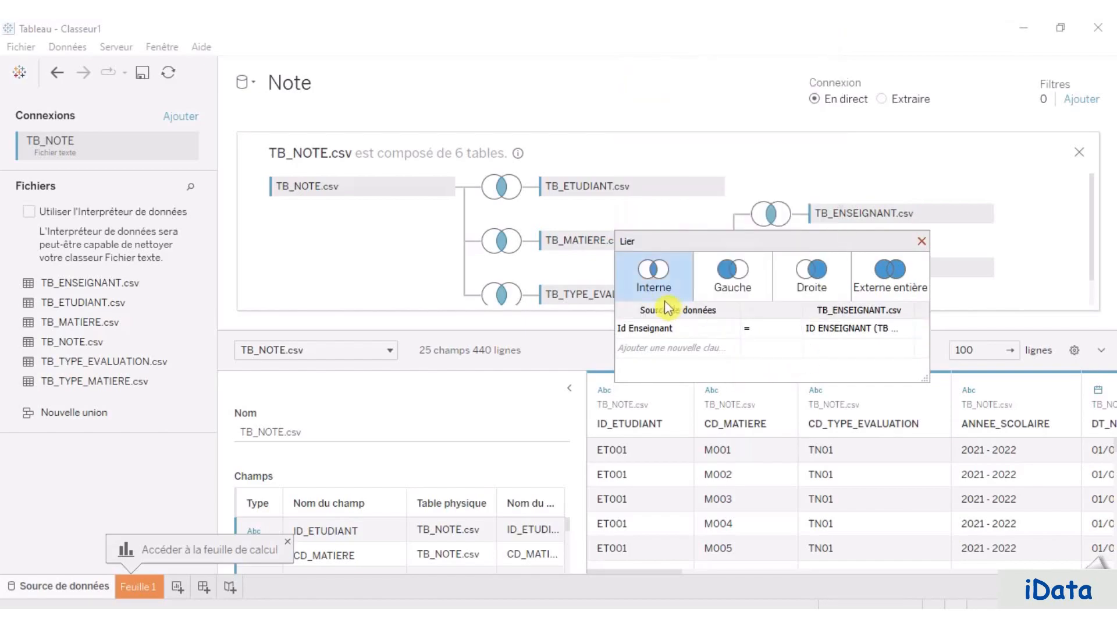
left_click(856, 328)
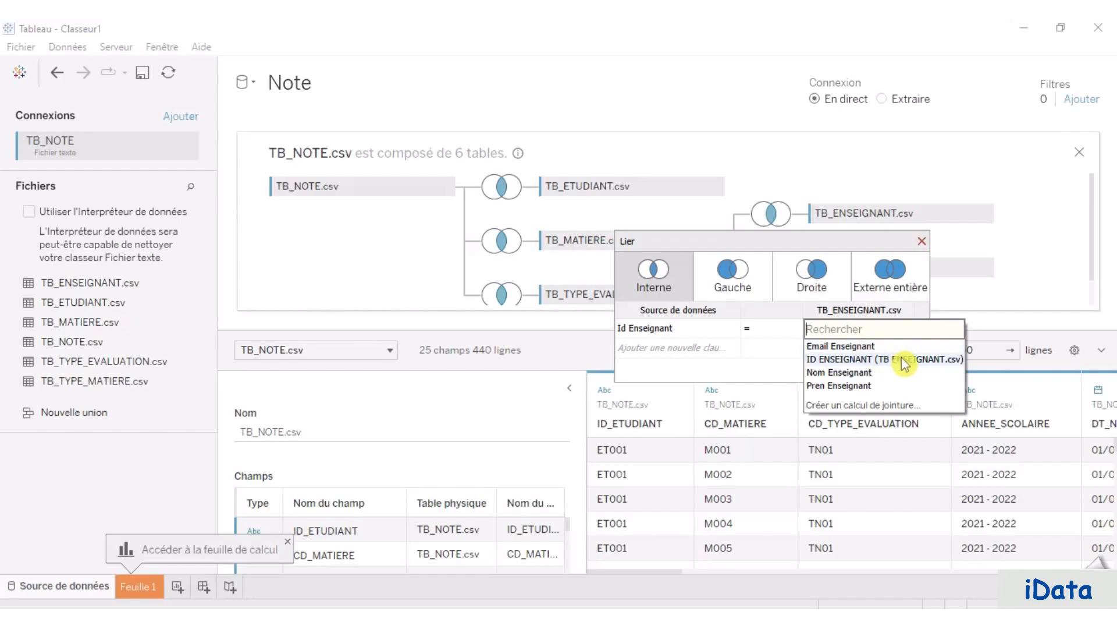
left_click(778, 366)
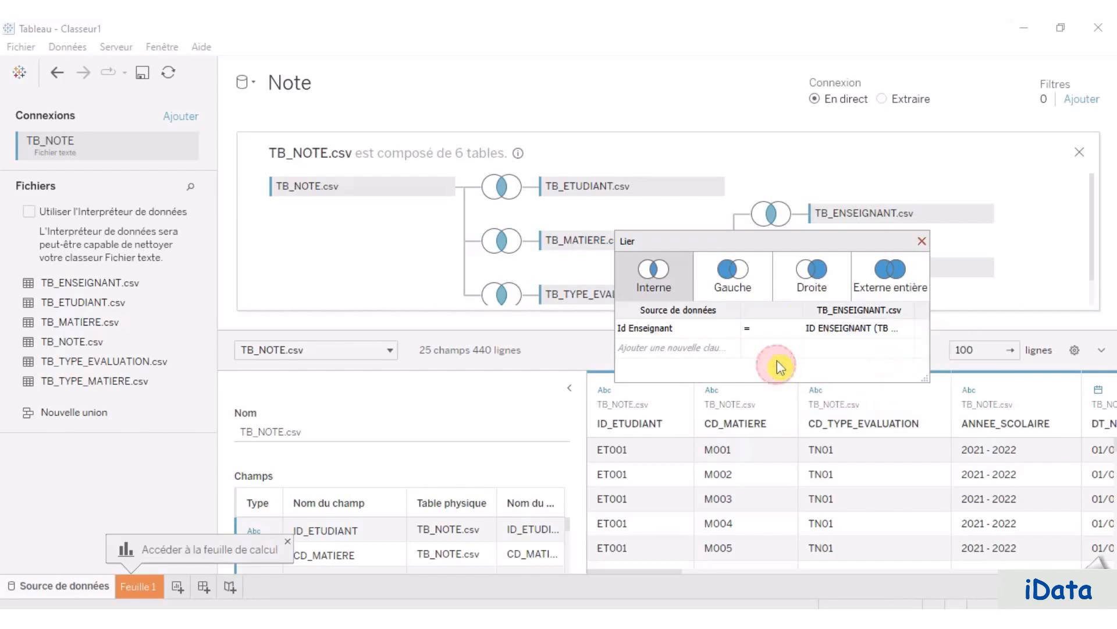
left_click(767, 174)
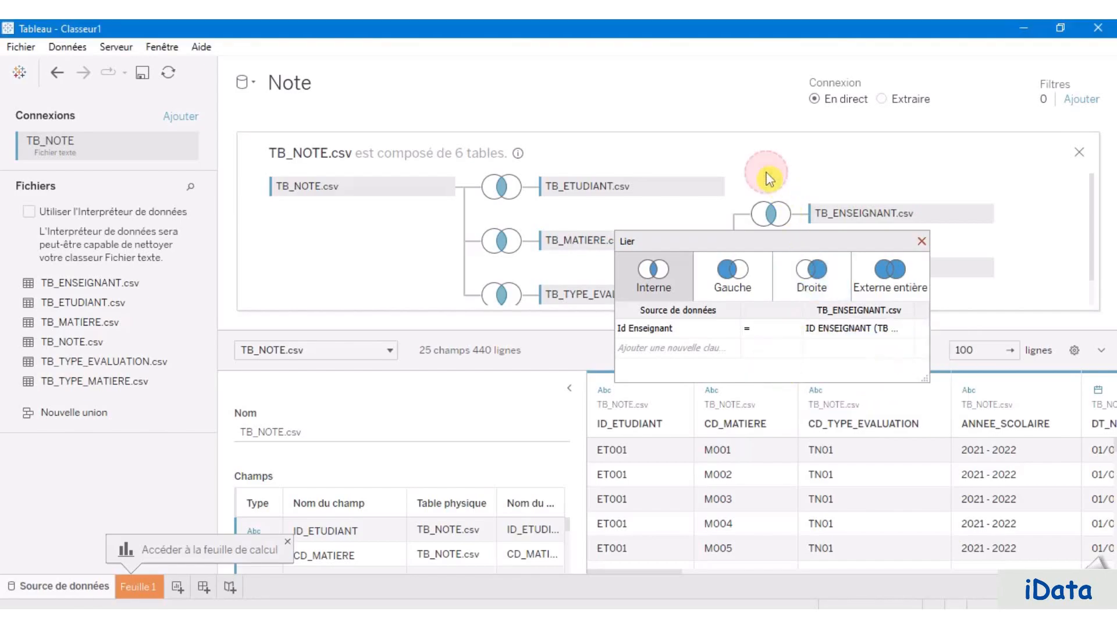
left_click(921, 240)
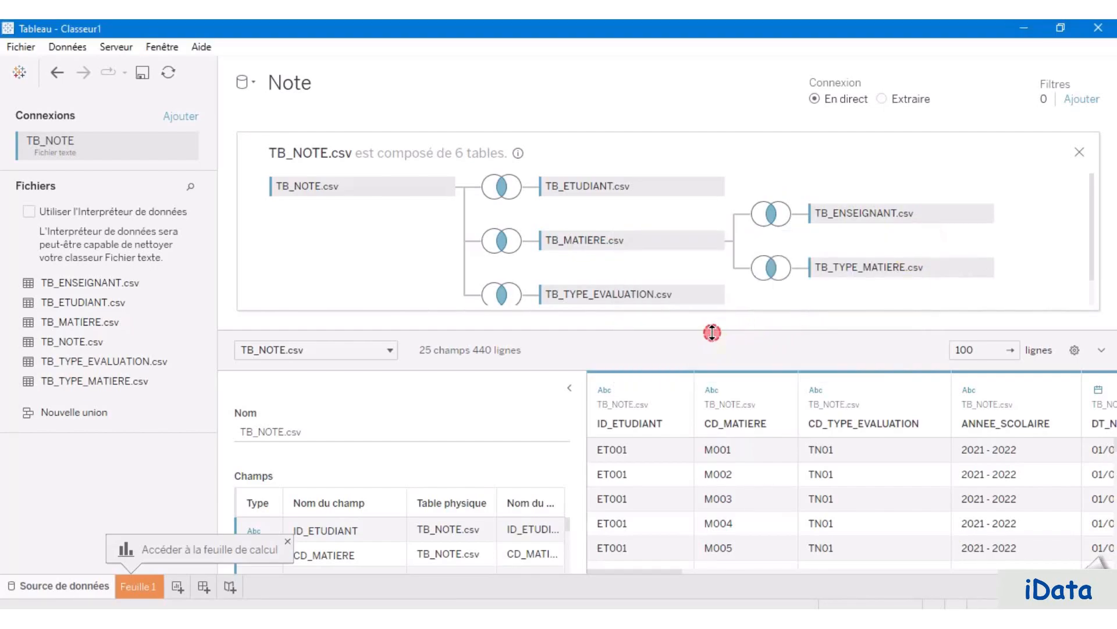
Step: Enlarge the join canvas so the whole TB_NOTE.csv join diagram fits
left_click_drag(713, 332, 706, 376)
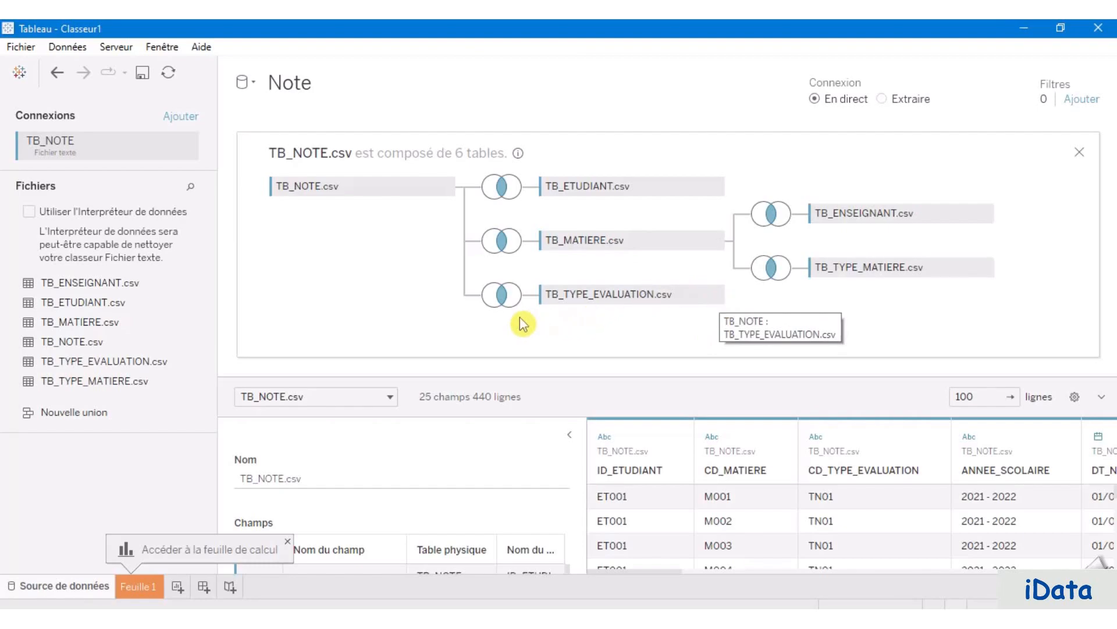
mouse_move(502, 243)
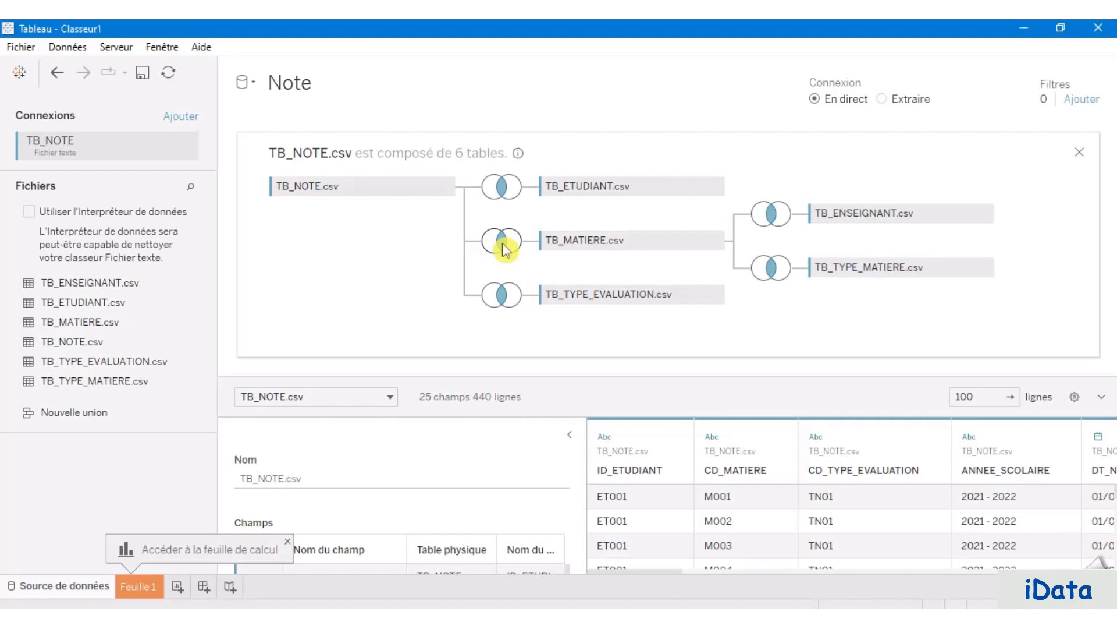
Step: Open the Feuille 1 worksheet, widen the data pane and review the dimensions and measures listed under each table
left_click(138, 586)
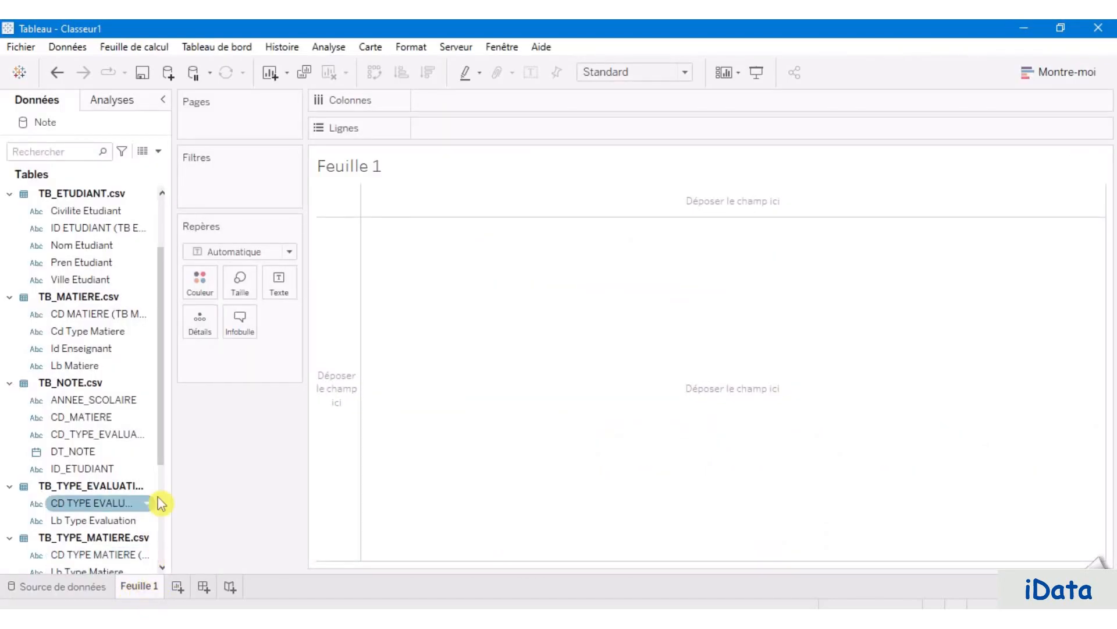
left_click_drag(170, 468, 283, 481)
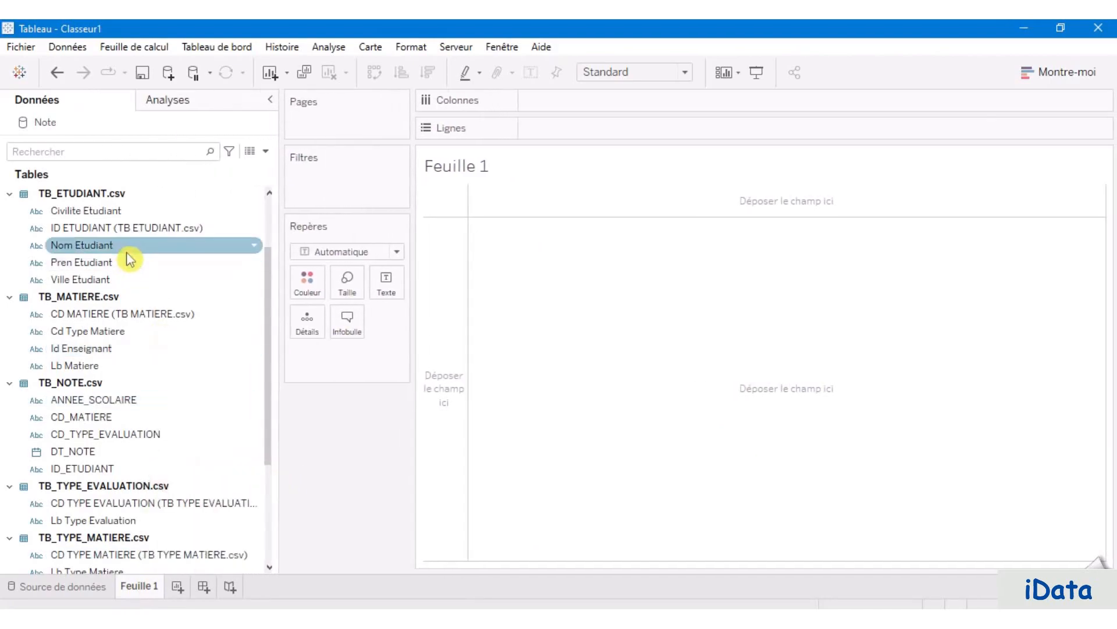
left_click(166, 229)
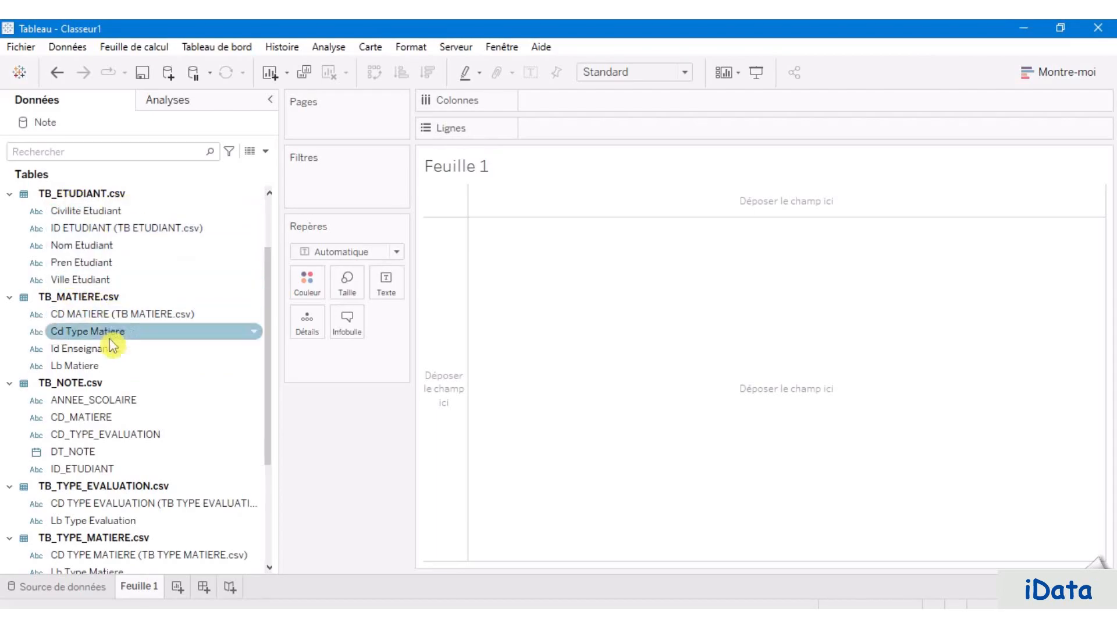
scroll(107, 459, "down", 2)
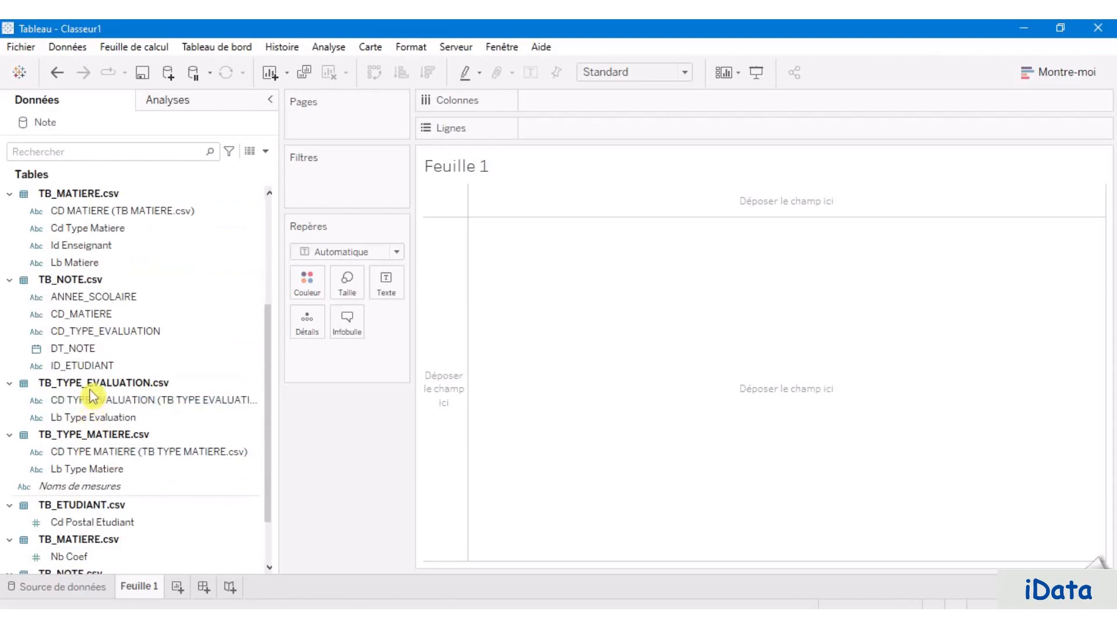
scroll(109, 440, "down", 1)
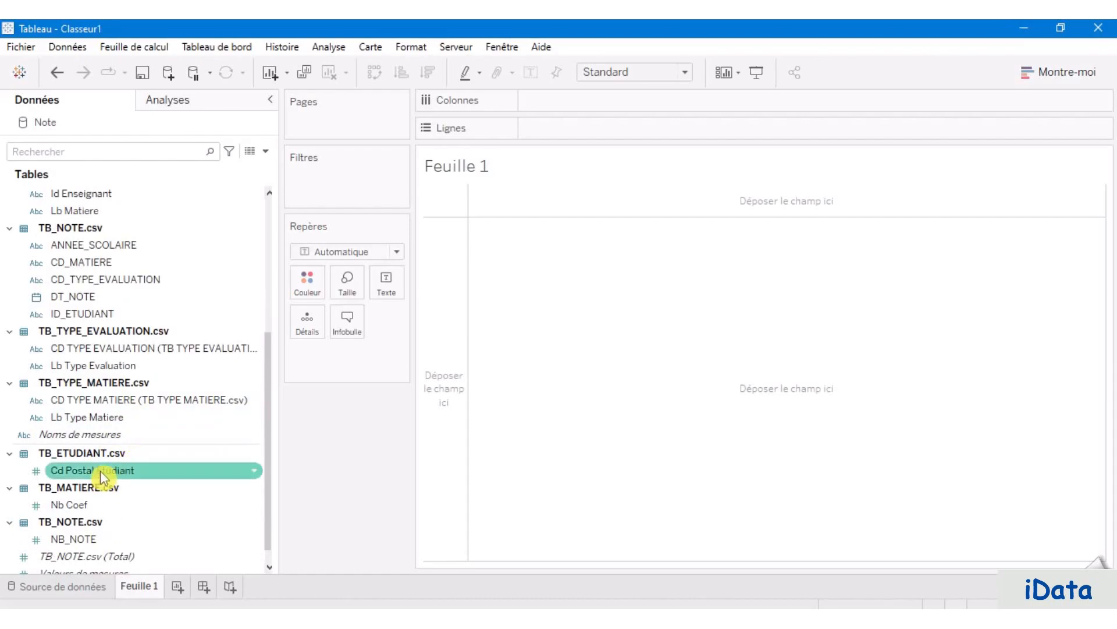
scroll(121, 398, "up", 2)
scroll(121, 398, "up", 3)
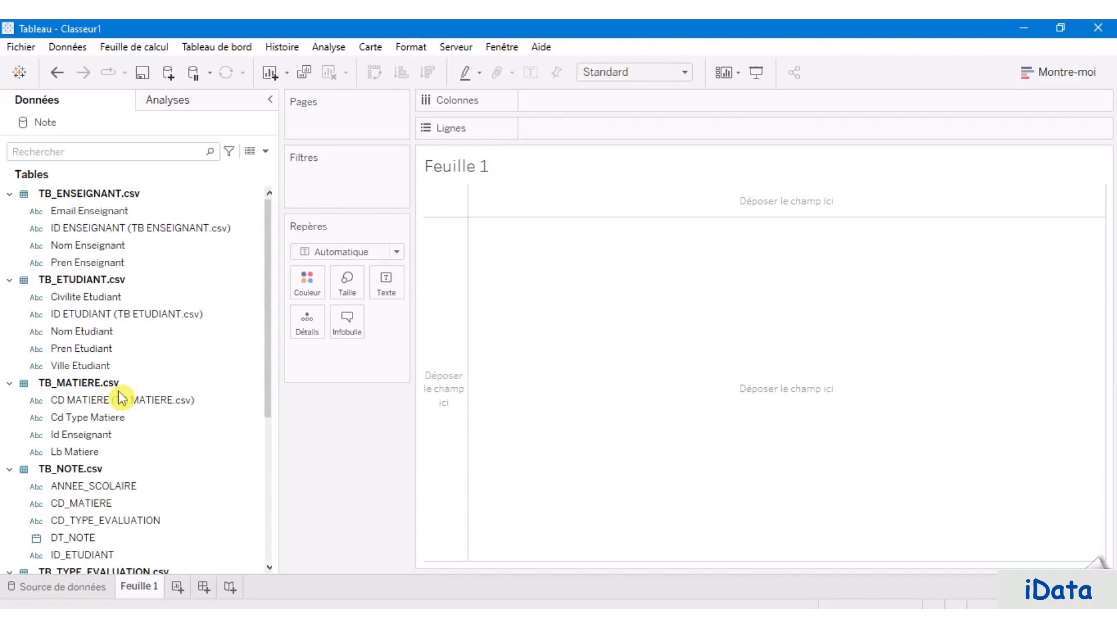
left_click(121, 397)
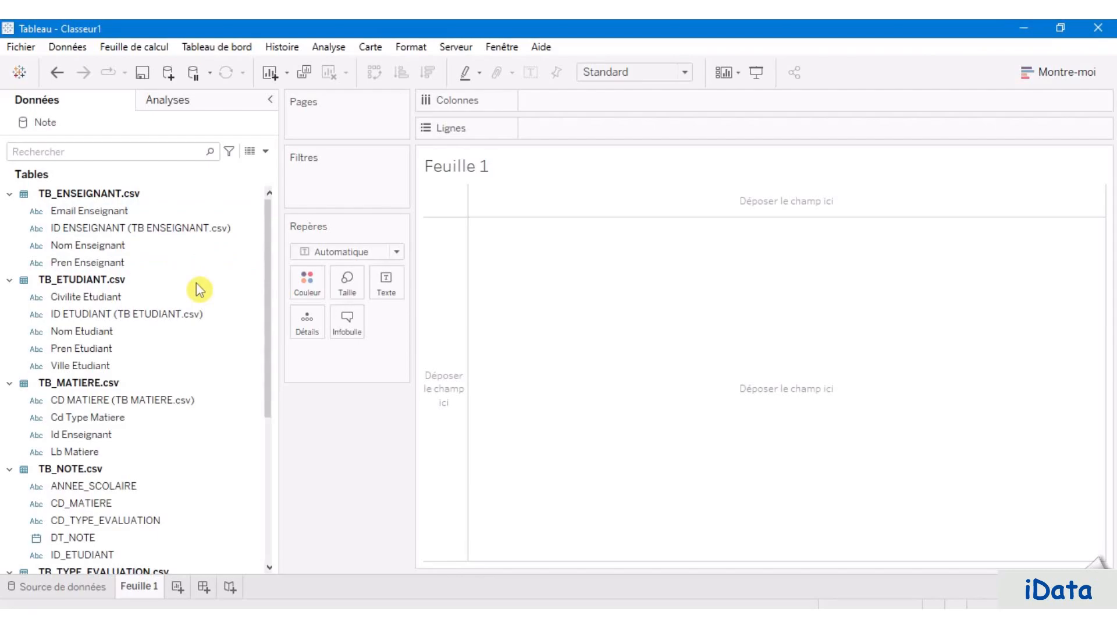
Step: Group the fields of the Note data source by folder instead of by source table
left_click(265, 151)
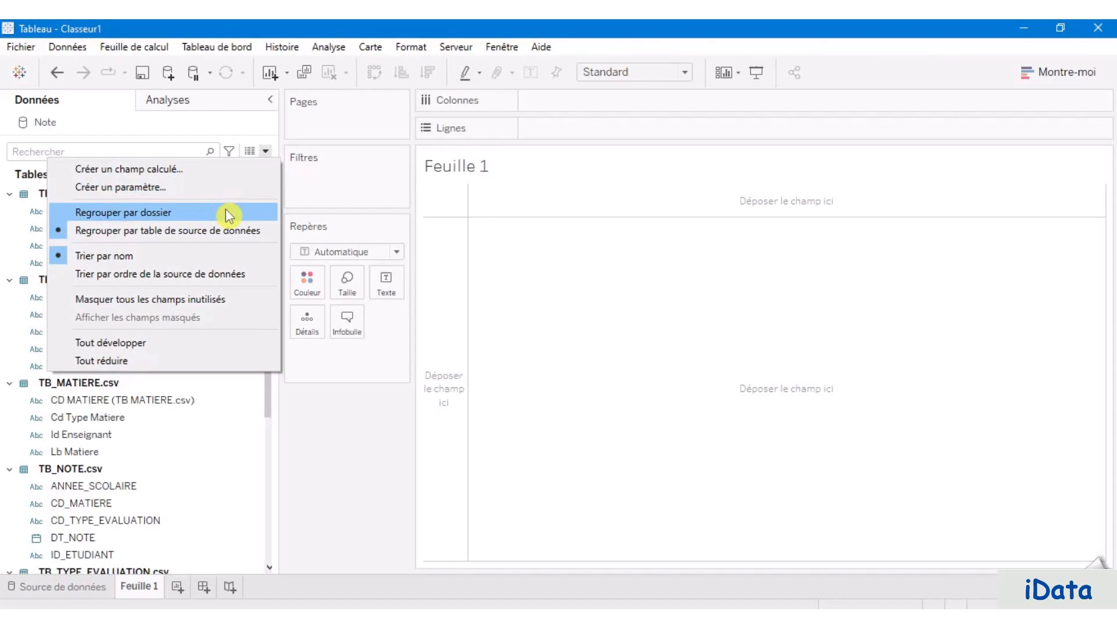
left_click(204, 219)
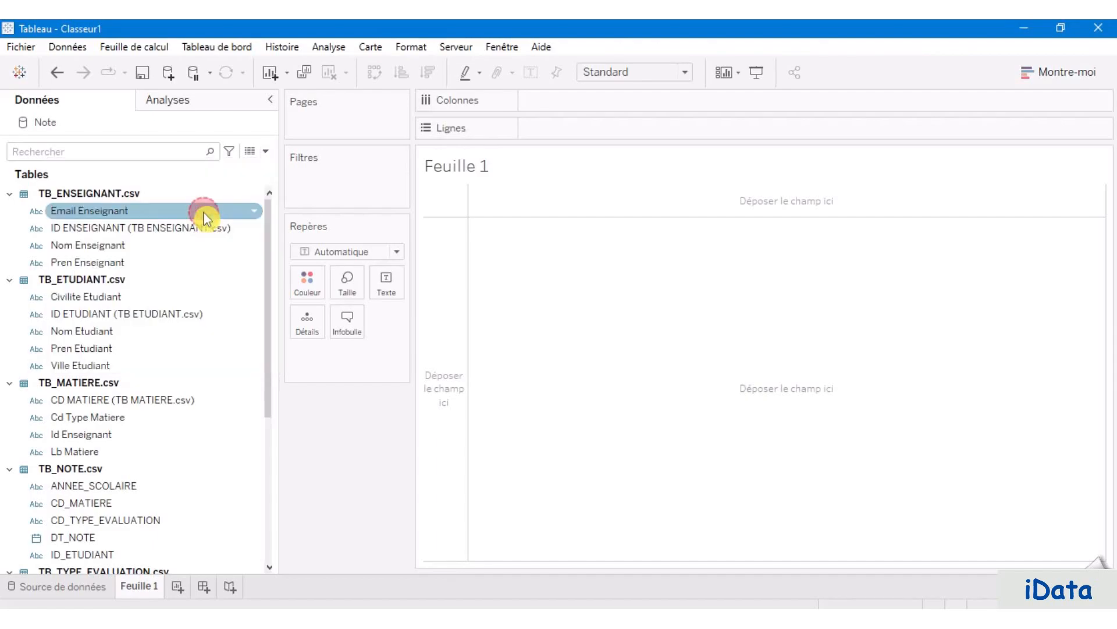
scroll(145, 408, "down", 2)
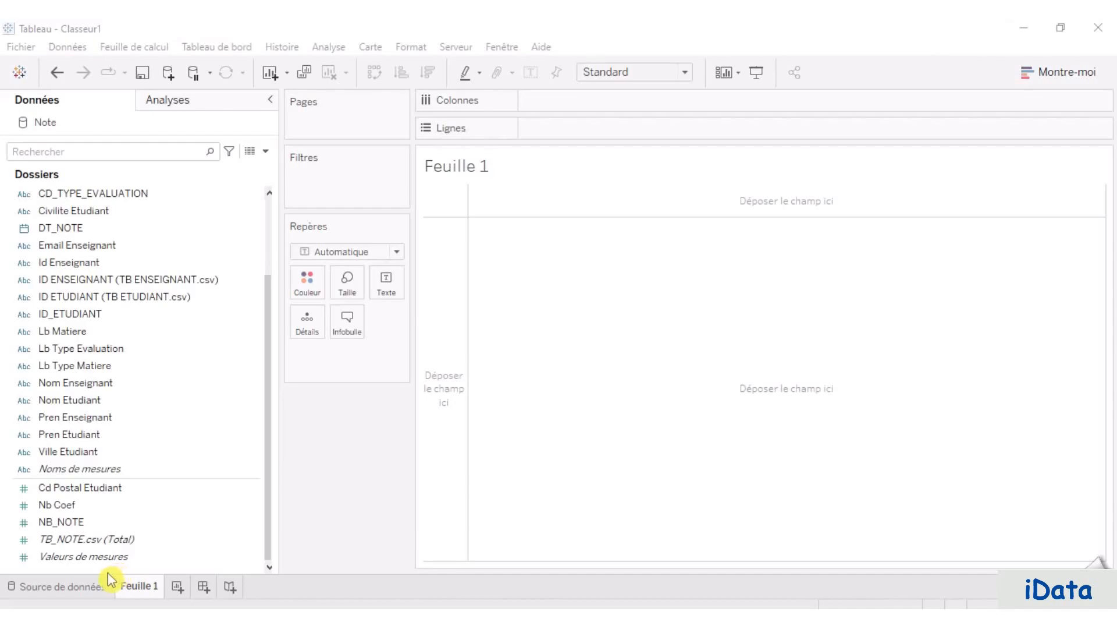
left_click(135, 260)
left_click(102, 197)
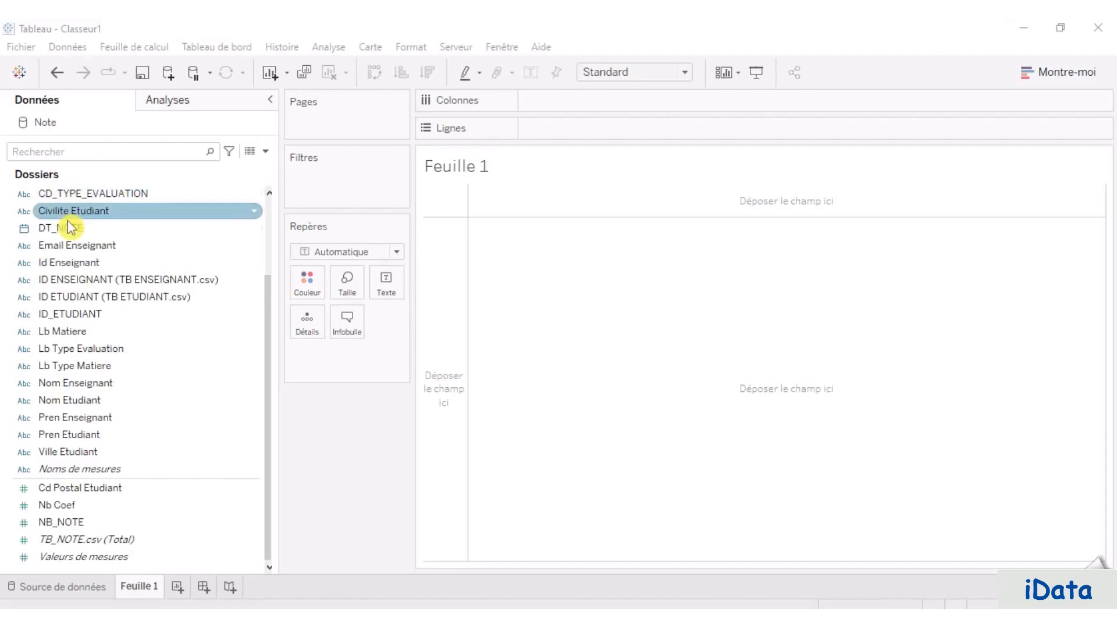
Step: Create a field folder named 01 - Etudiant in the Note data source
right_click(71, 570)
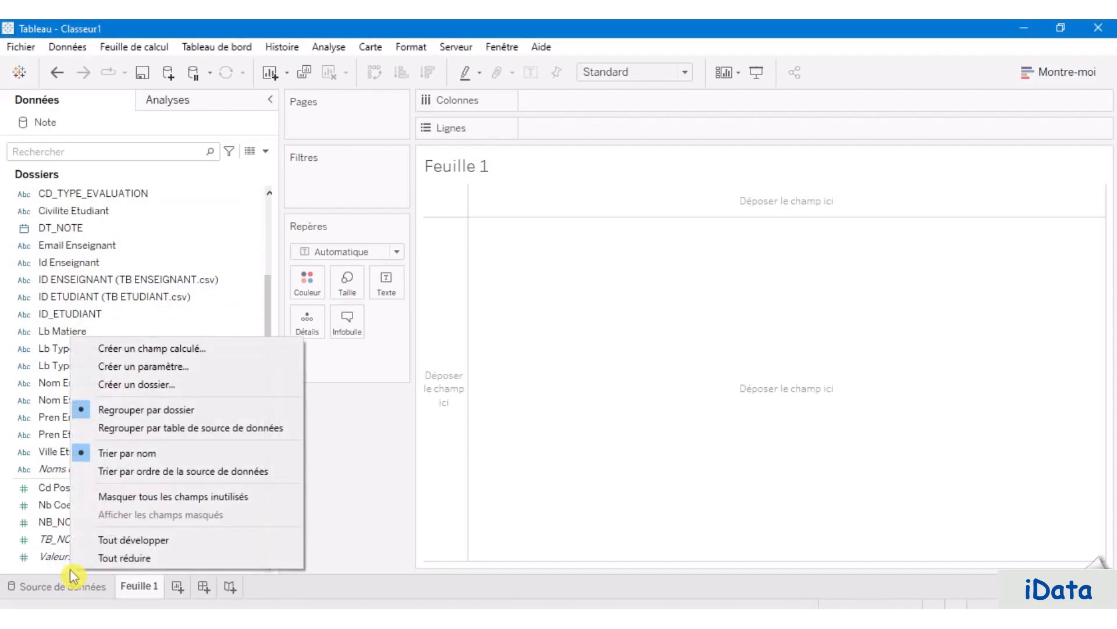
left_click(200, 386)
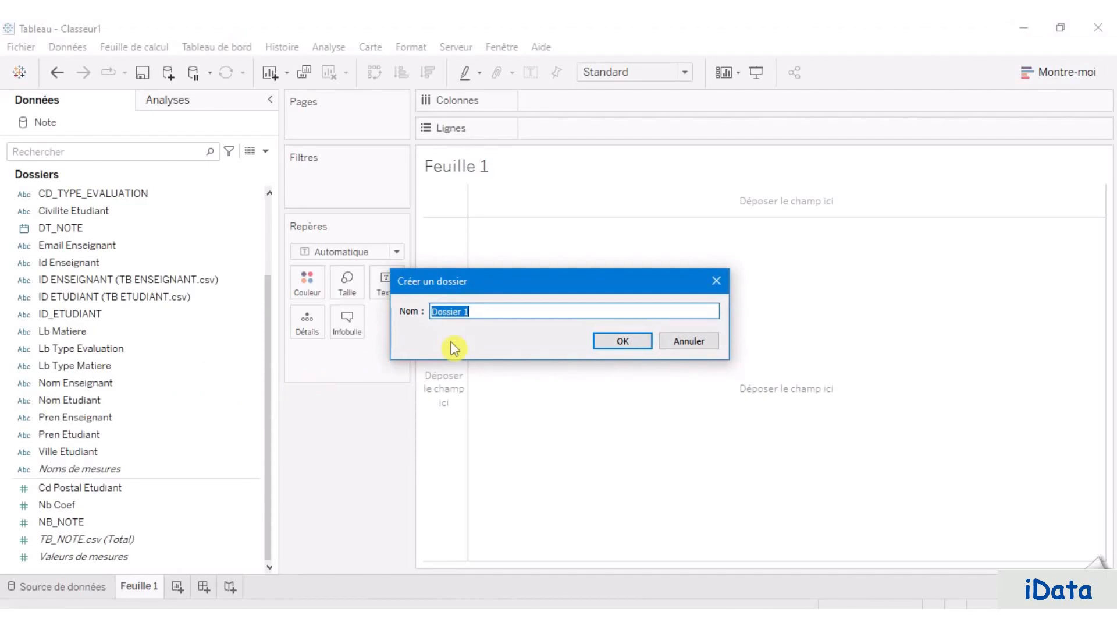
type("01 - Etudiant")
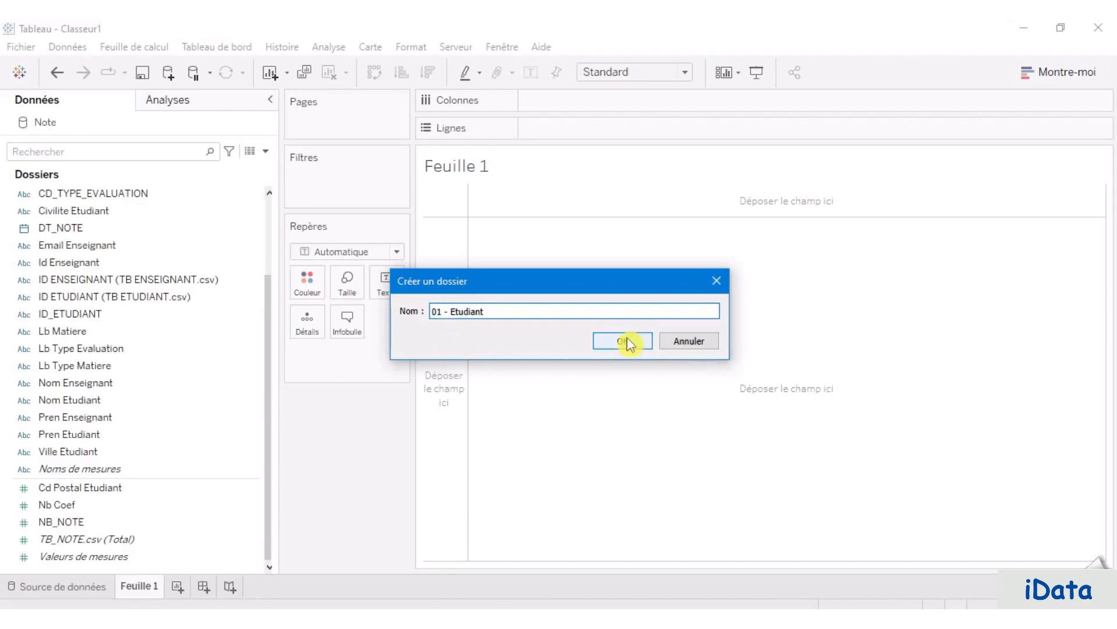
left_click(623, 341)
left_click(238, 254)
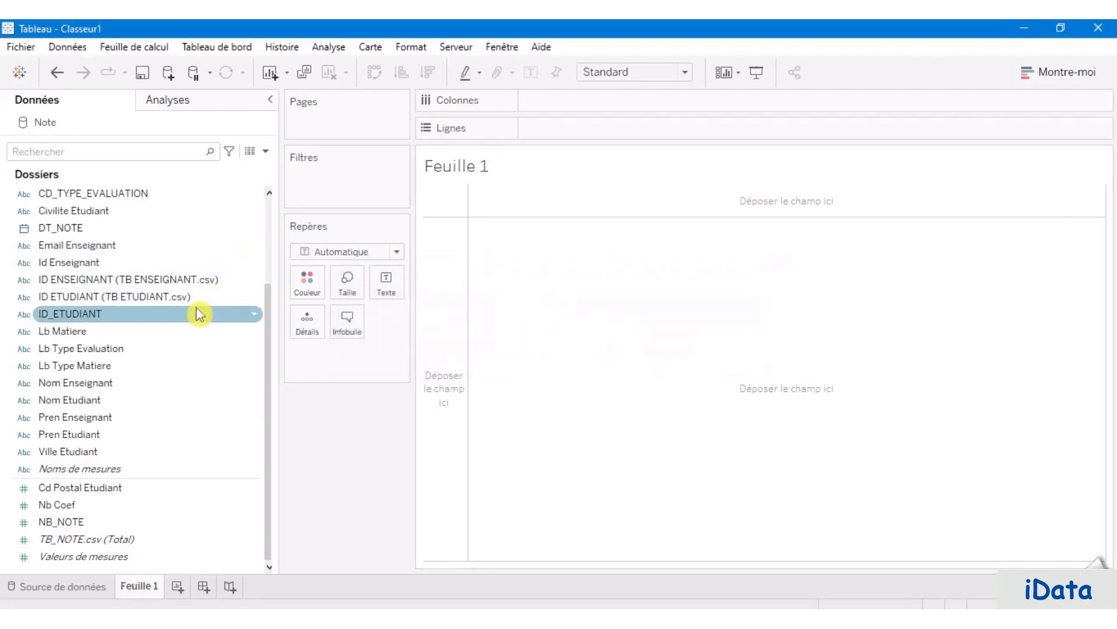
scroll(197, 307, "up", 3)
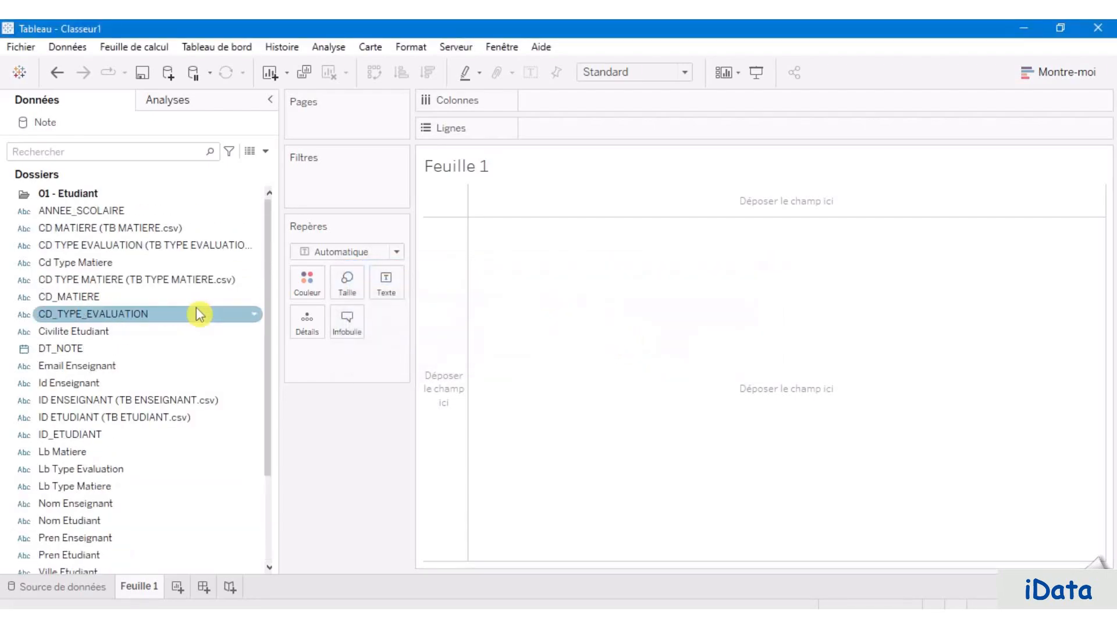
left_click(86, 193)
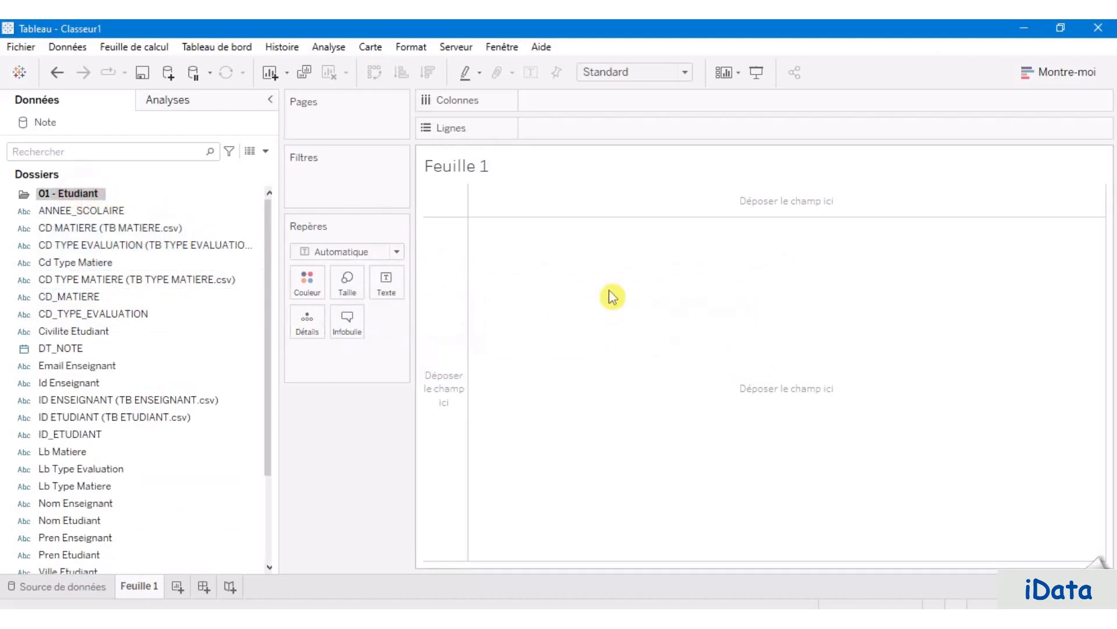
left_click(680, 282)
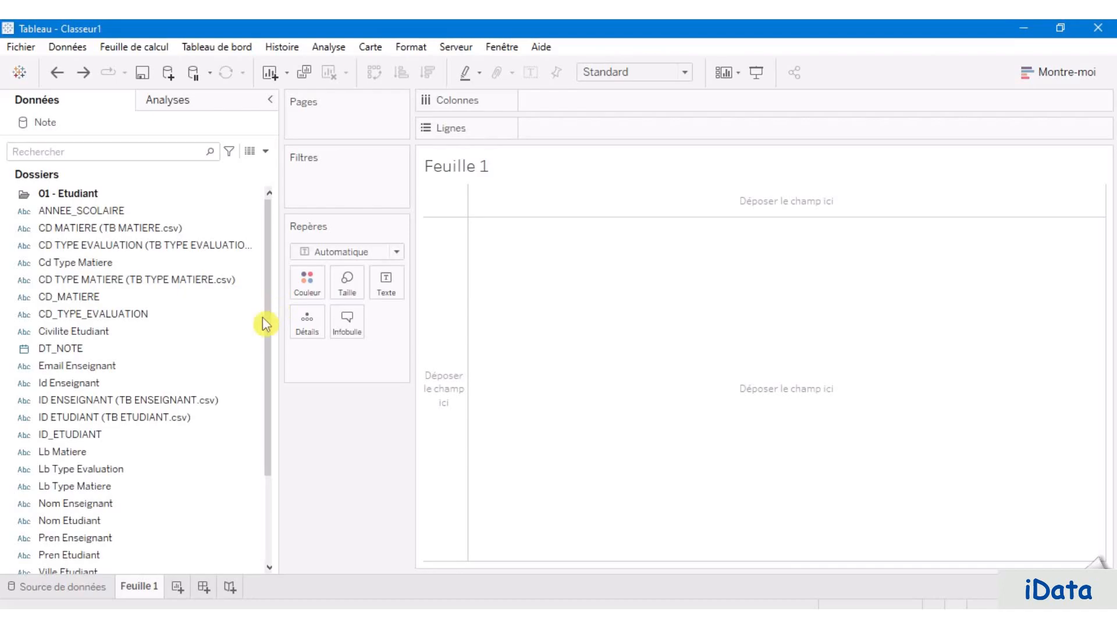
Step: Move Nom, Pren, Ville and Civilite Etudiant plus ID ETUDIANT (TB ETUDIANT.csv) together into the 01 - Etudiant folder
left_click(210, 528)
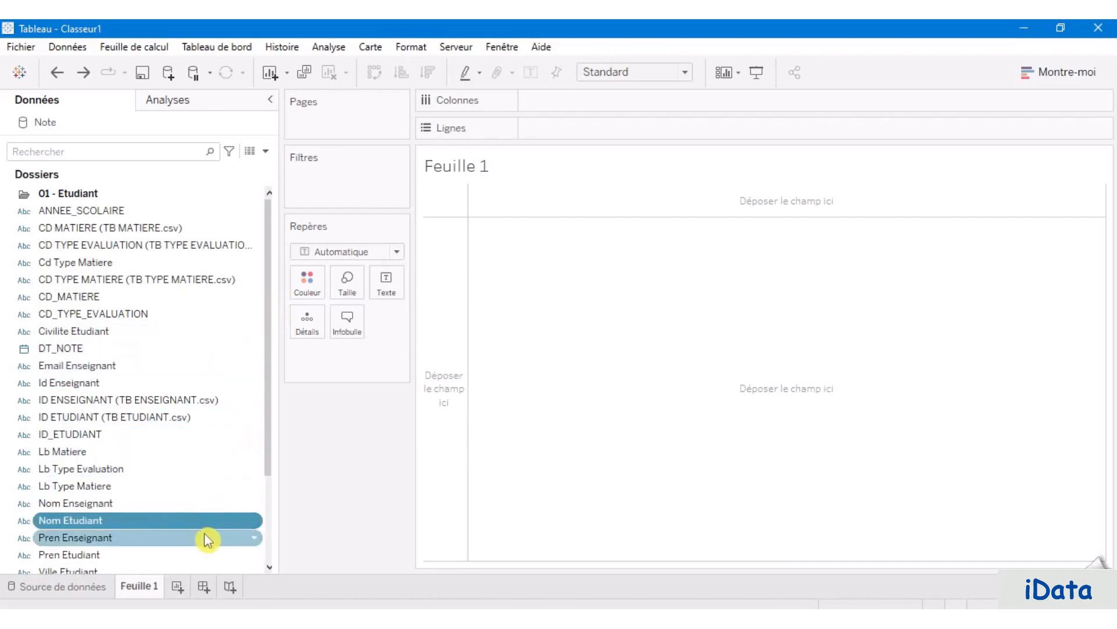
left_click(197, 557, "ctrl")
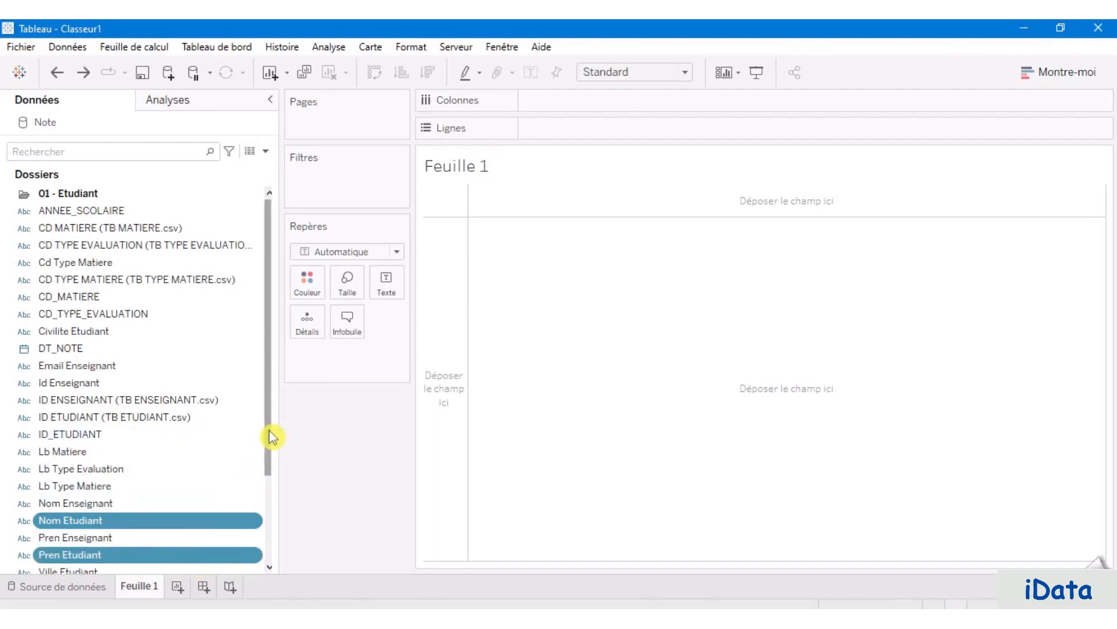
scroll(270, 436, "down", 2)
left_click(189, 541, "ctrl")
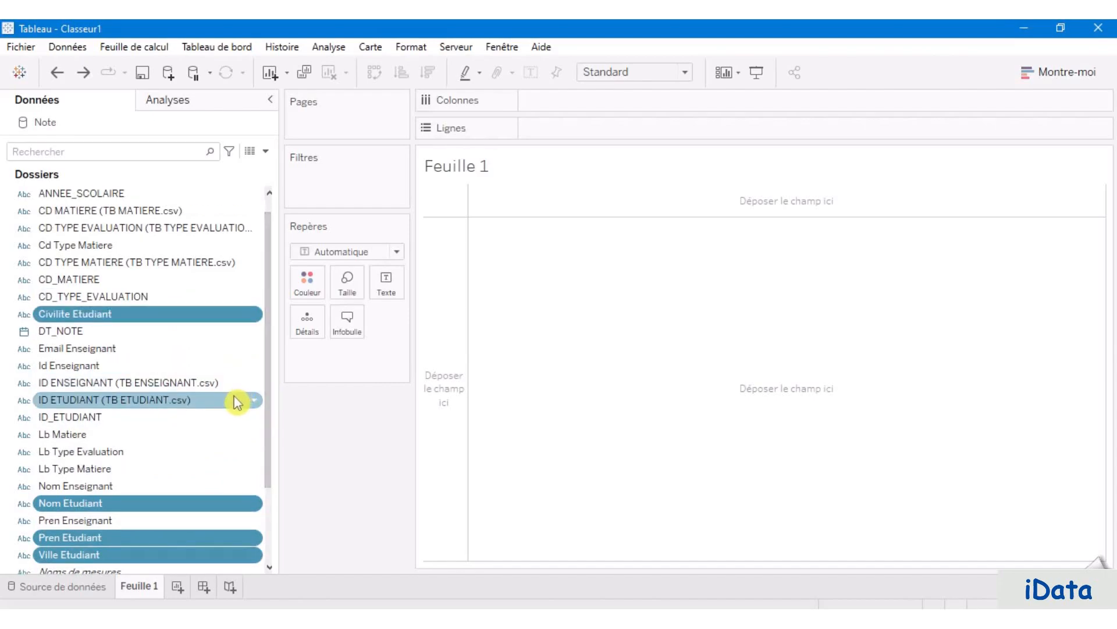
left_click(223, 408, "ctrl")
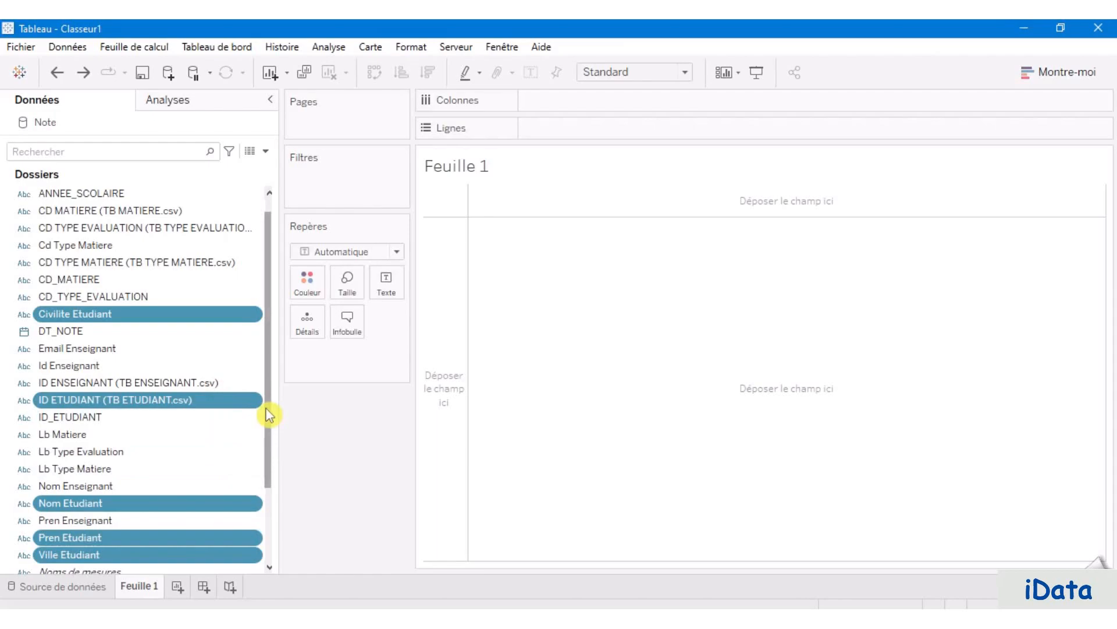
mouse_move(269, 415)
left_mouse_down()
mouse_move(269, 380)
mouse_move(277, 419)
left_mouse_up()
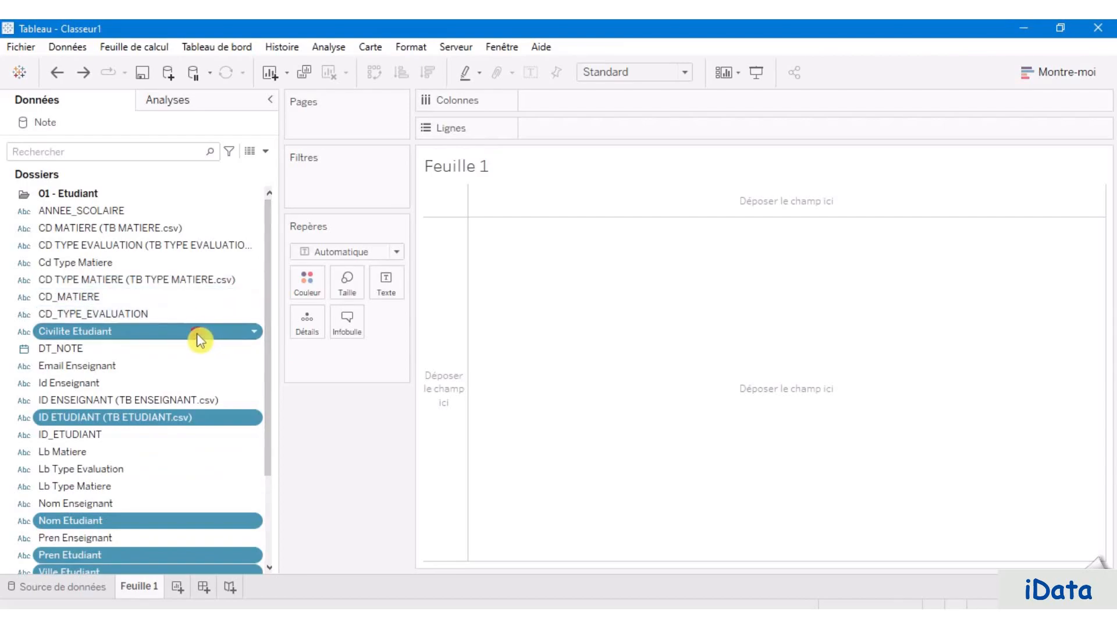
left_click_drag(197, 333, 183, 192)
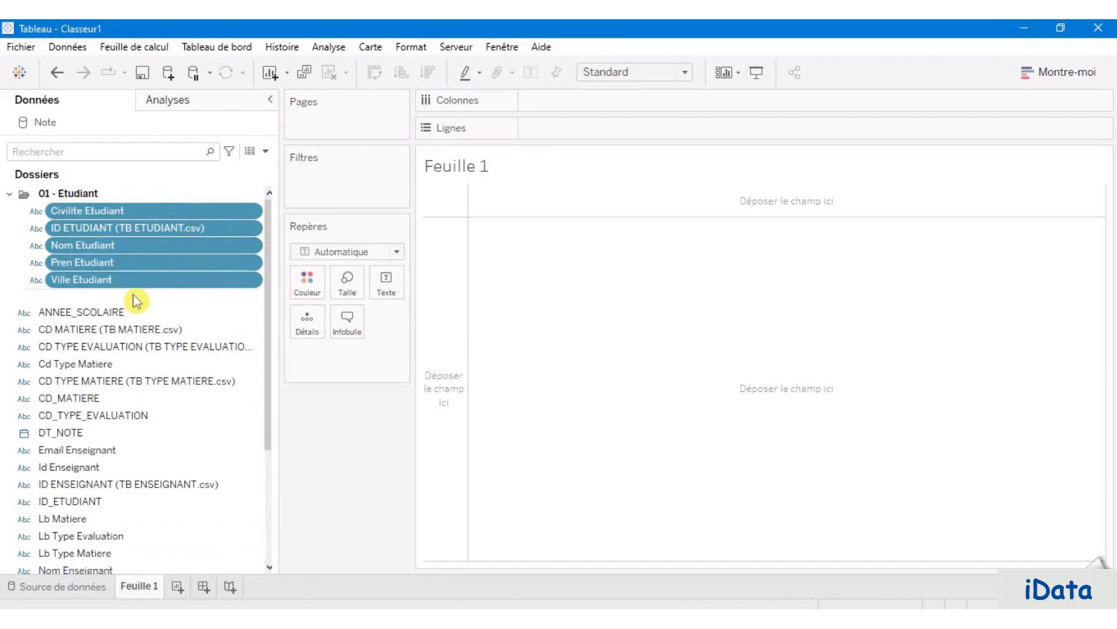
left_click(84, 300)
left_click(139, 210)
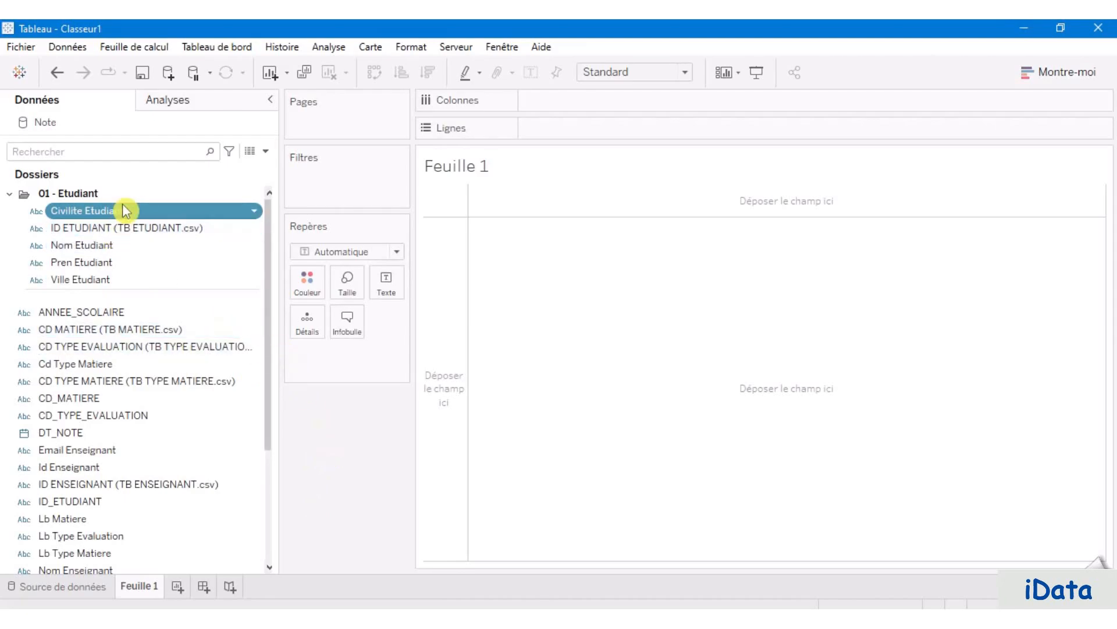
Step: Rename the Civilite Etudiant field in the 01 - Etudiant folder to Civilité Etudiant
right_click(100, 213)
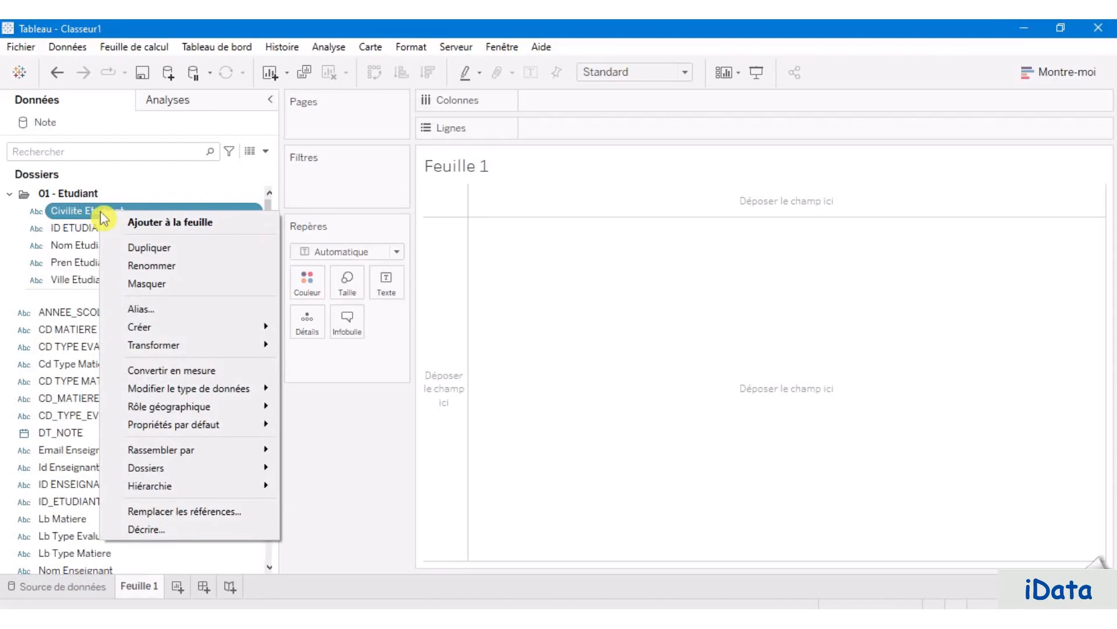
left_click(190, 264)
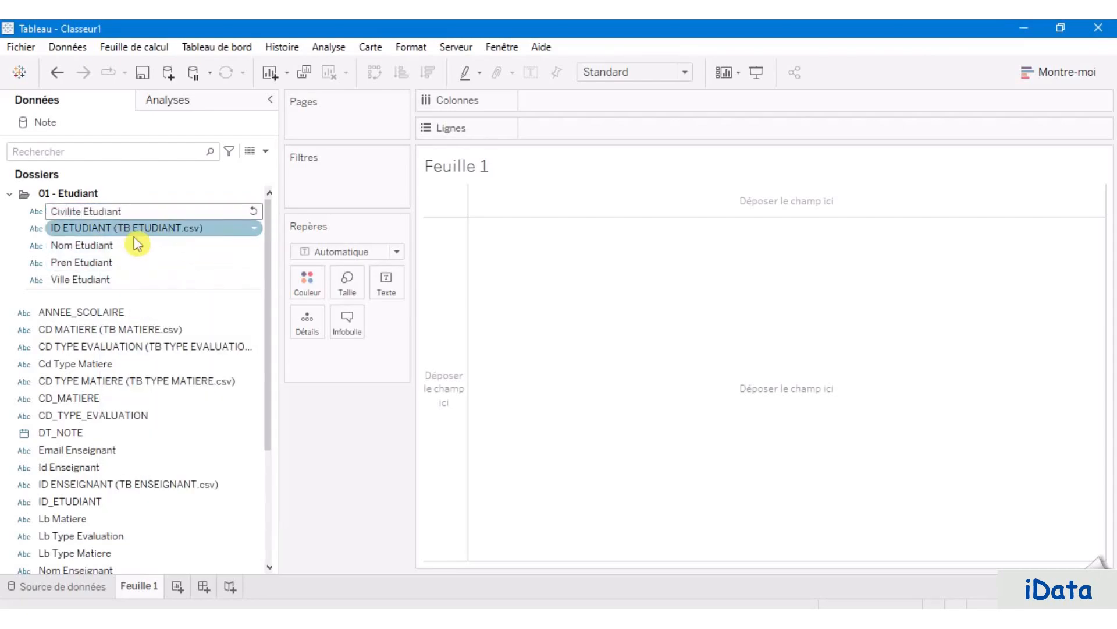
key("BackSpace")
type("é")
key("Return")
Step: Rename the Pren Etudiant field in the 01 - Etudiant folder to Prenom Etudiant
right_click(138, 262)
left_click(232, 322)
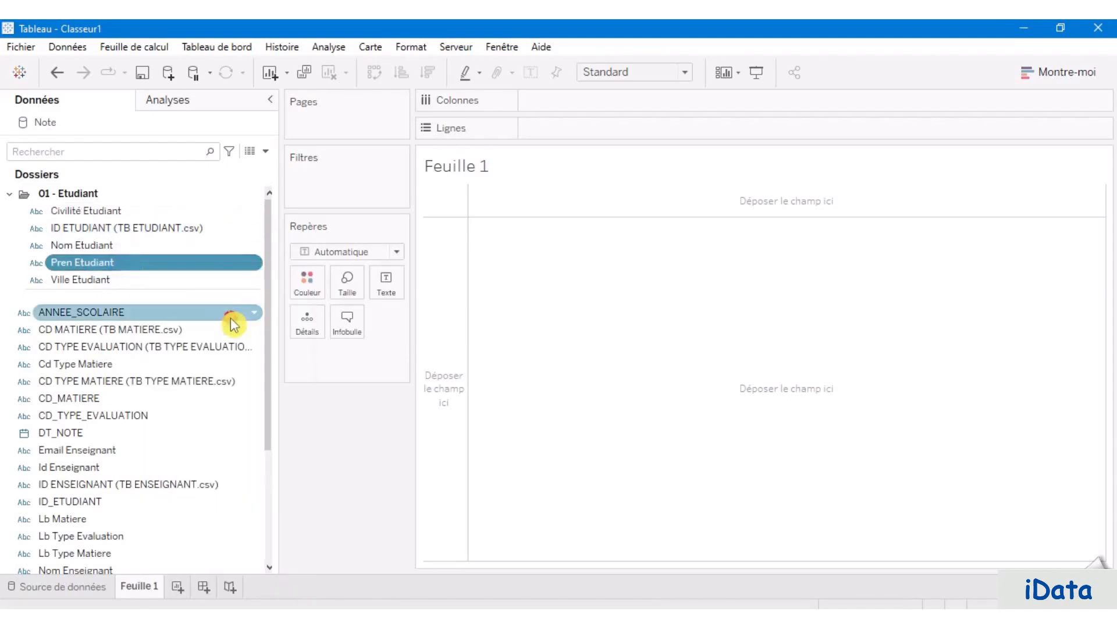
left_click(73, 262)
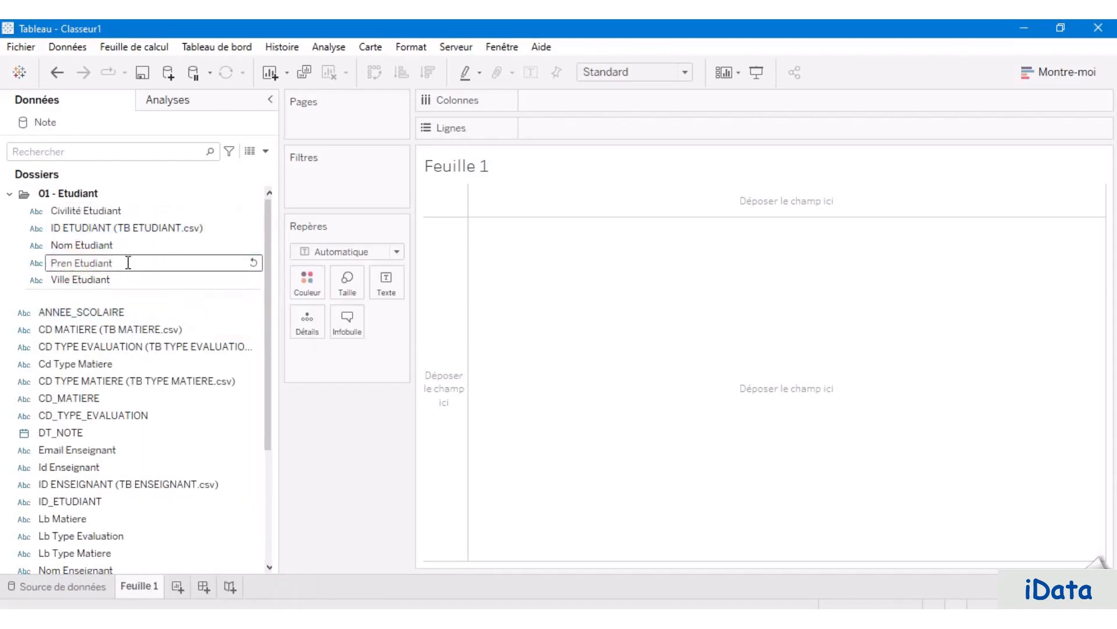
type("om")
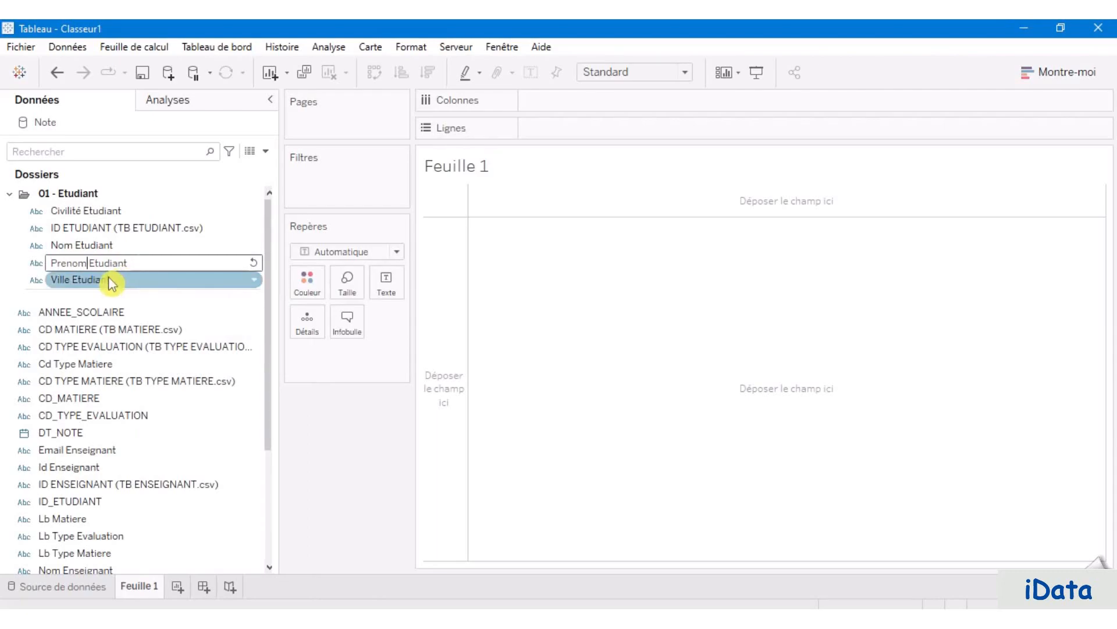
key("Return")
Step: Rename the ID ETUDIANT (TB ETUDIANT.csv) field to Identifiant Etudiant
left_click(149, 229)
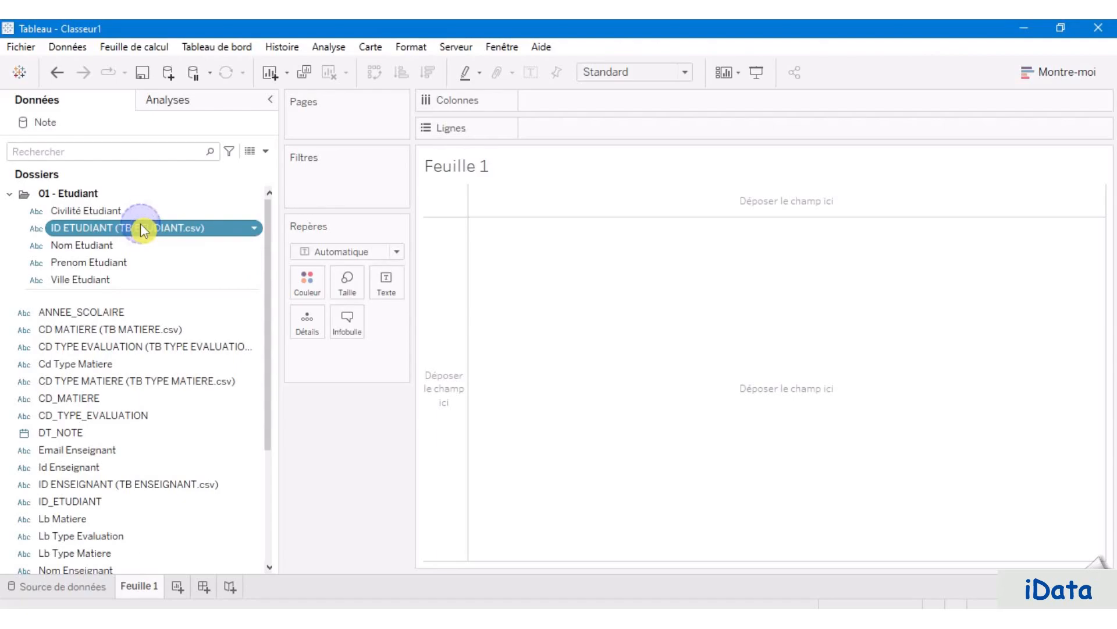
right_click(141, 228)
left_click(217, 281)
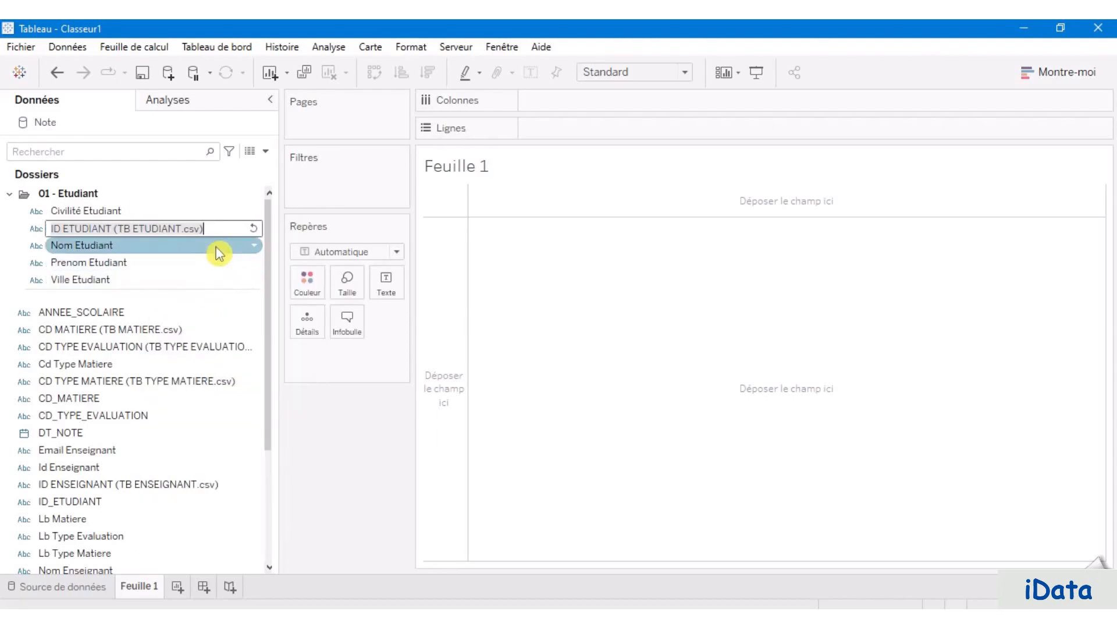
type("Identifiant Etudiant")
key("Return")
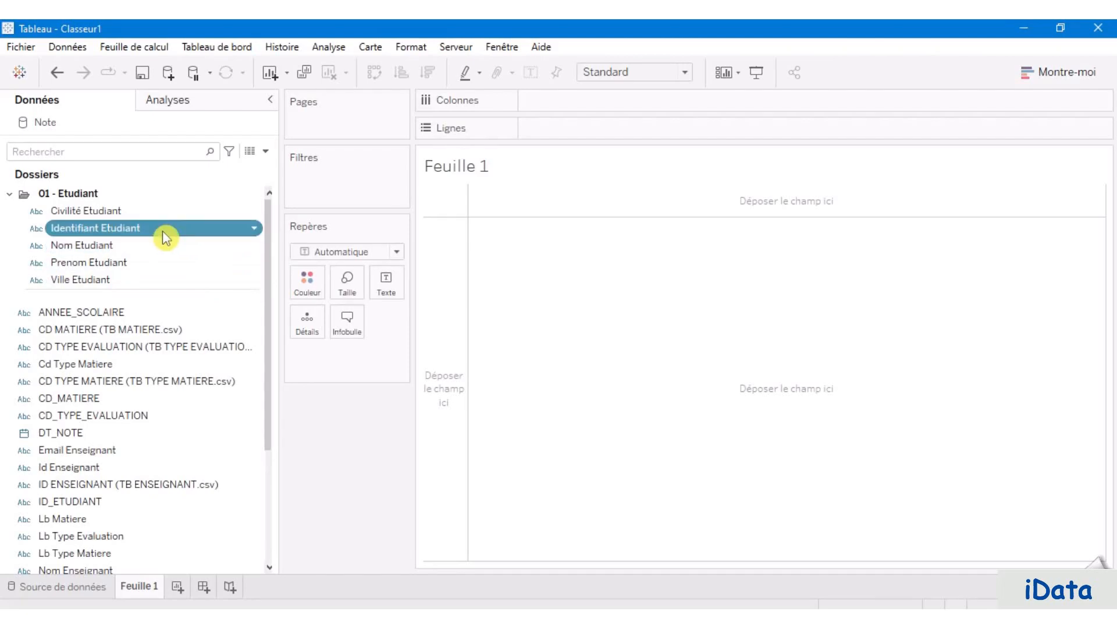
Step: Collapse the 01 - Etudiant folder and create a second field folder named 02 - Enseignant
left_click(10, 195)
scroll(222, 370, "down", 1)
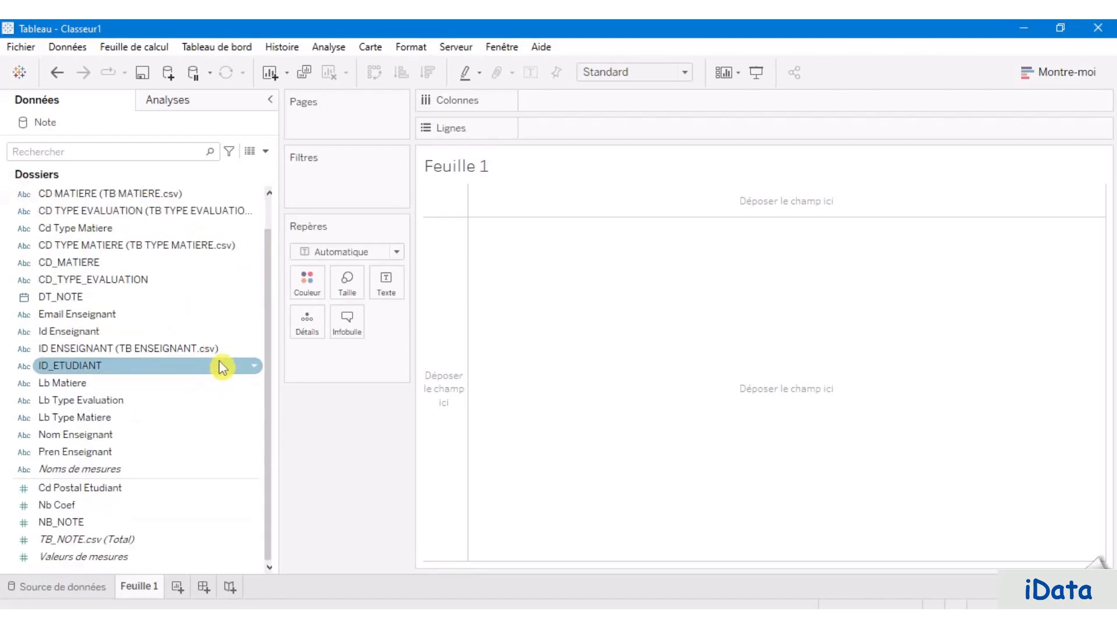
right_click(139, 568)
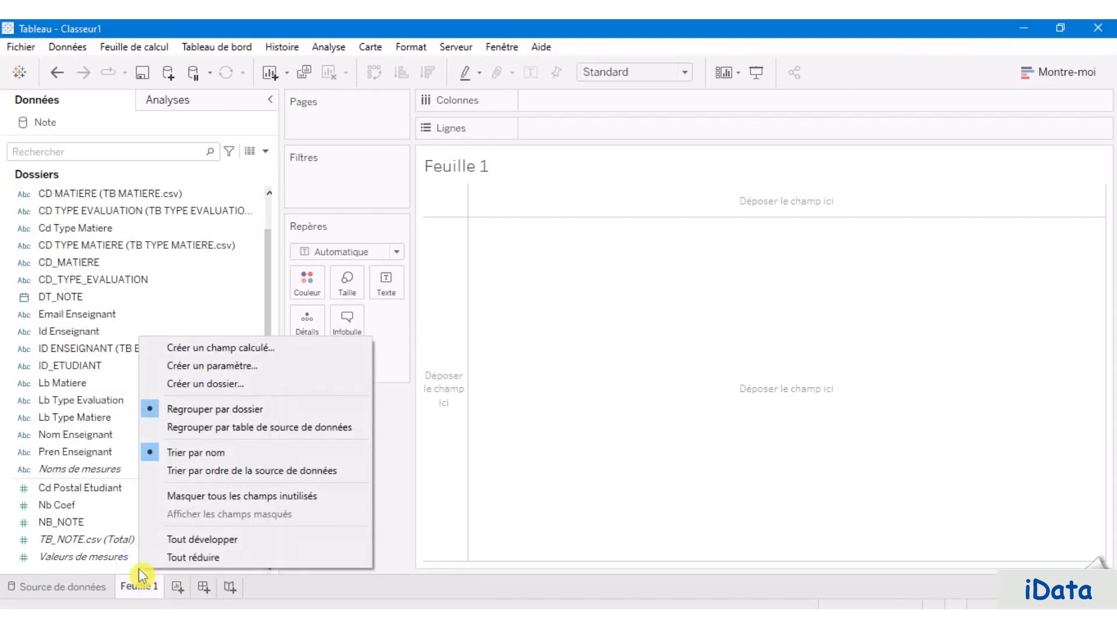
left_click(255, 386)
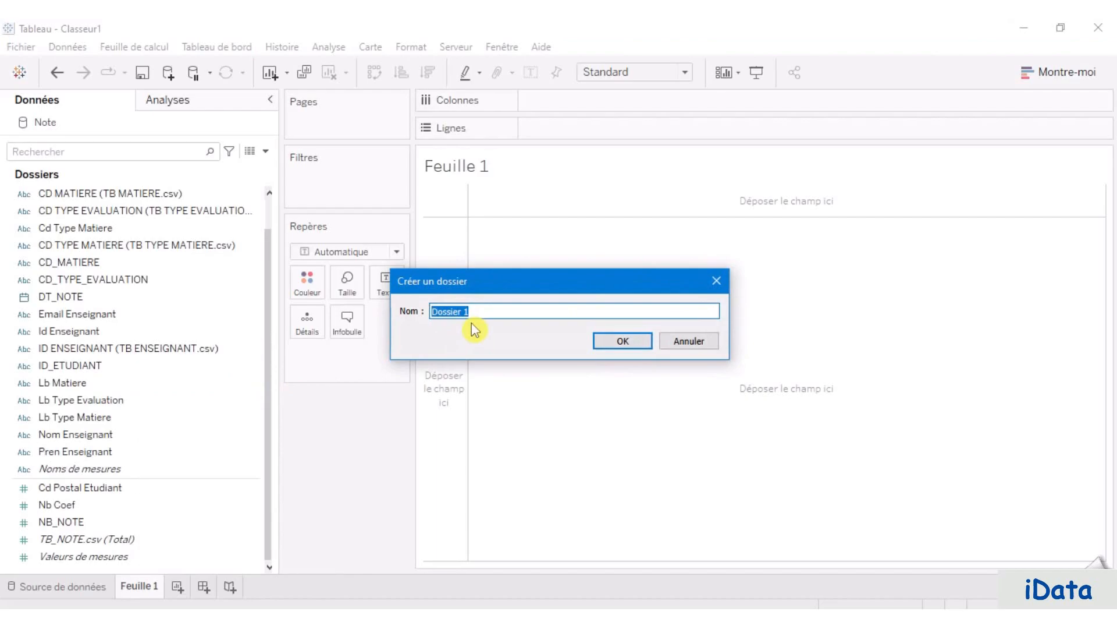
type("02 - Enseignant")
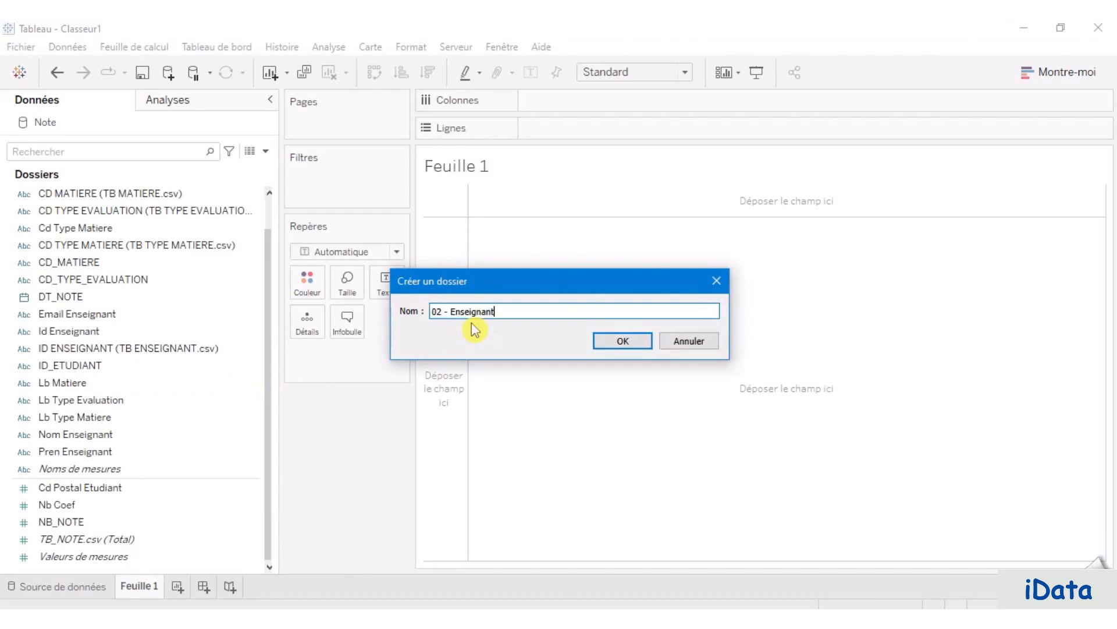
left_click(624, 342)
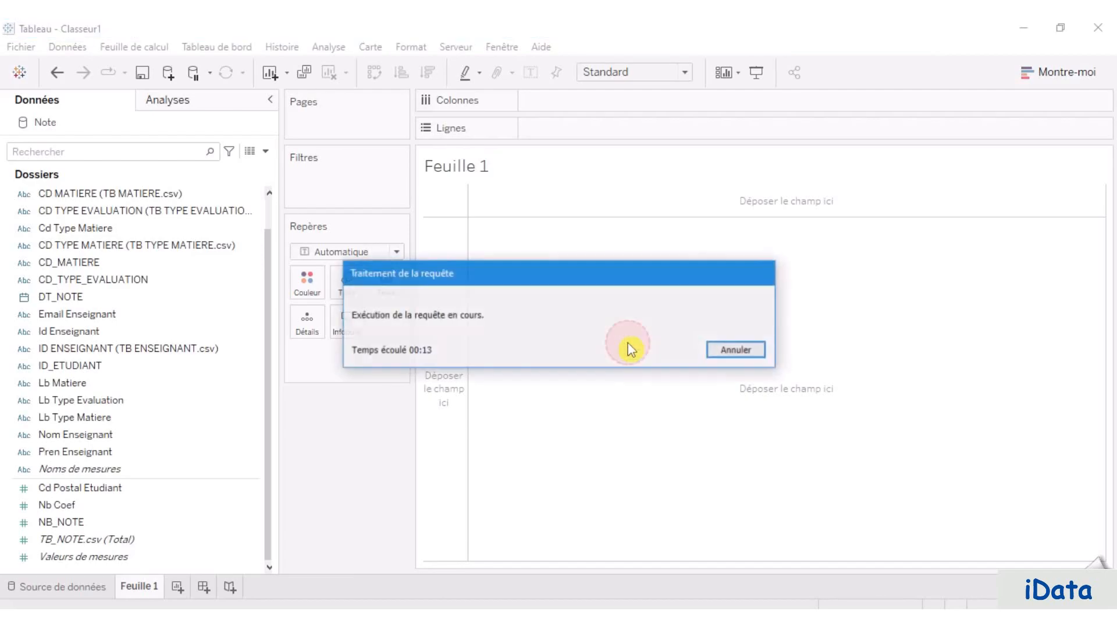
Step: Move Email Enseignant, Id Enseignant, Nom Enseignant and Pren Enseignant together into the 02 - Enseignant folder
left_click(157, 299)
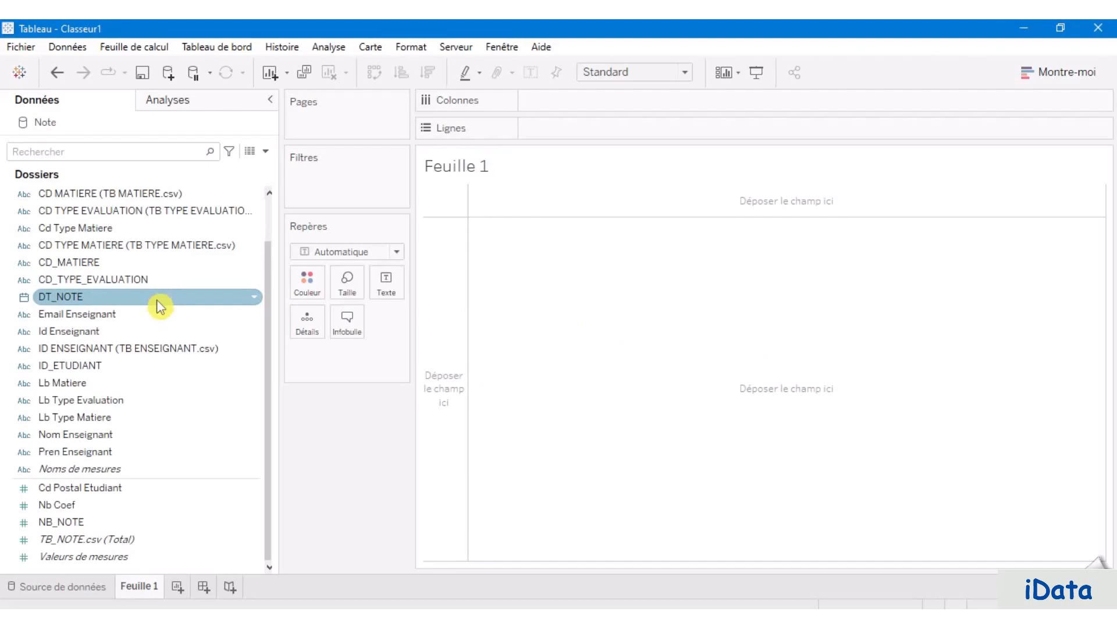
left_click(150, 315)
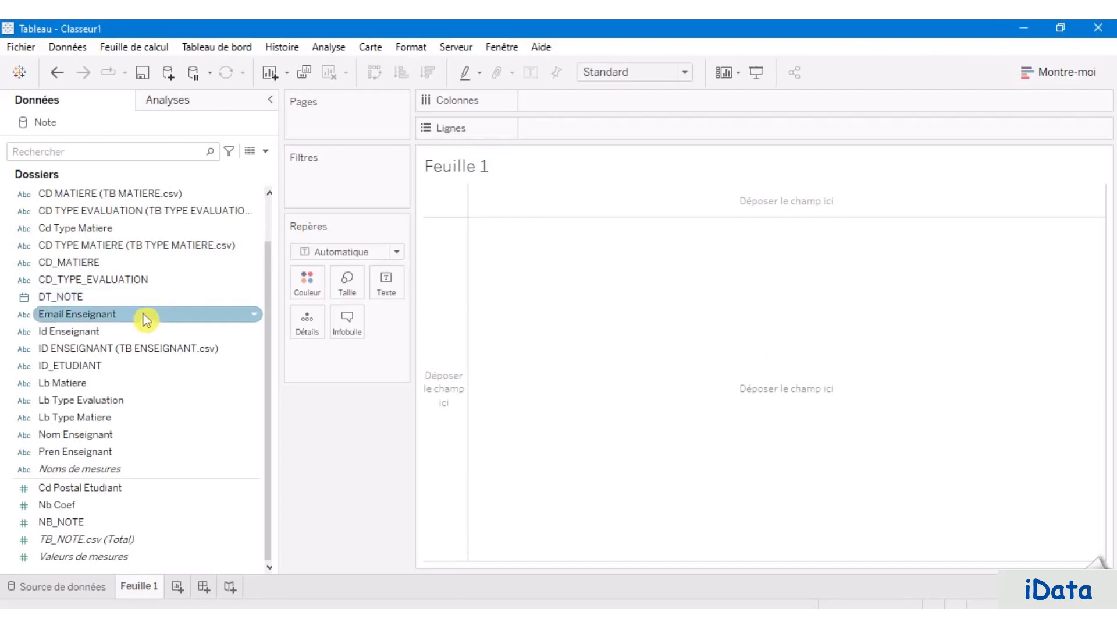
left_click(169, 314)
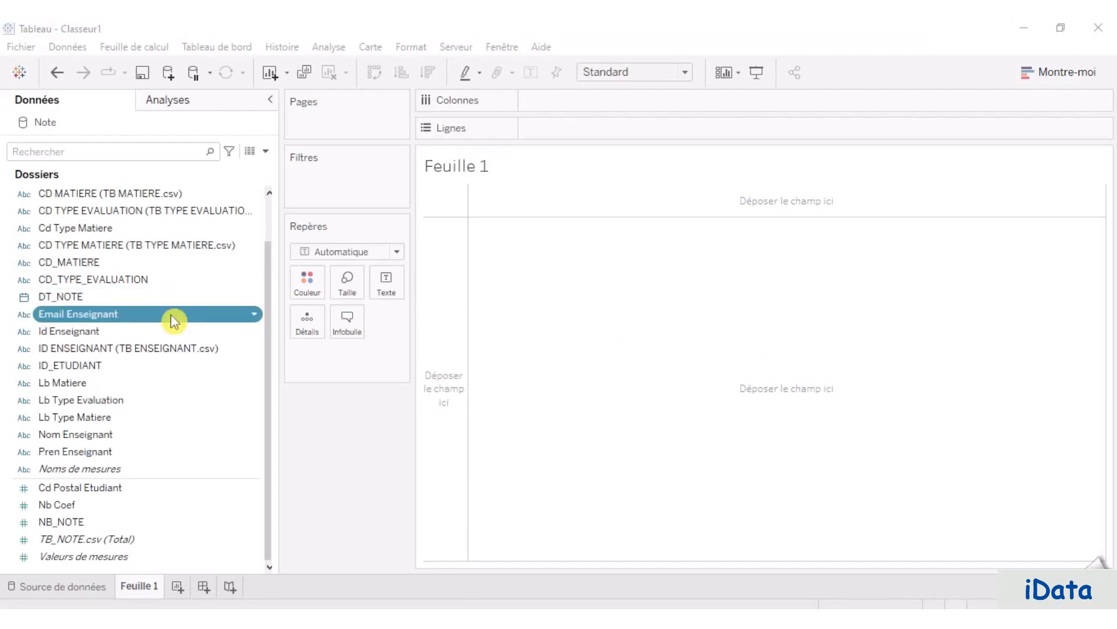
left_click(143, 331, "ctrl")
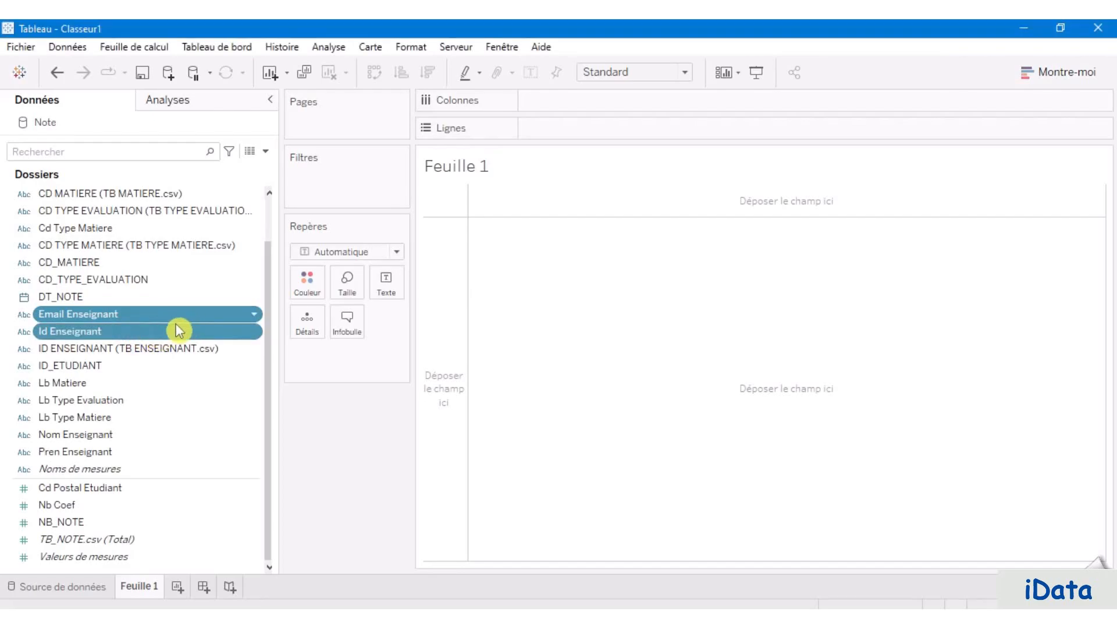
left_click(137, 435, "ctrl")
left_click(155, 452, "ctrl")
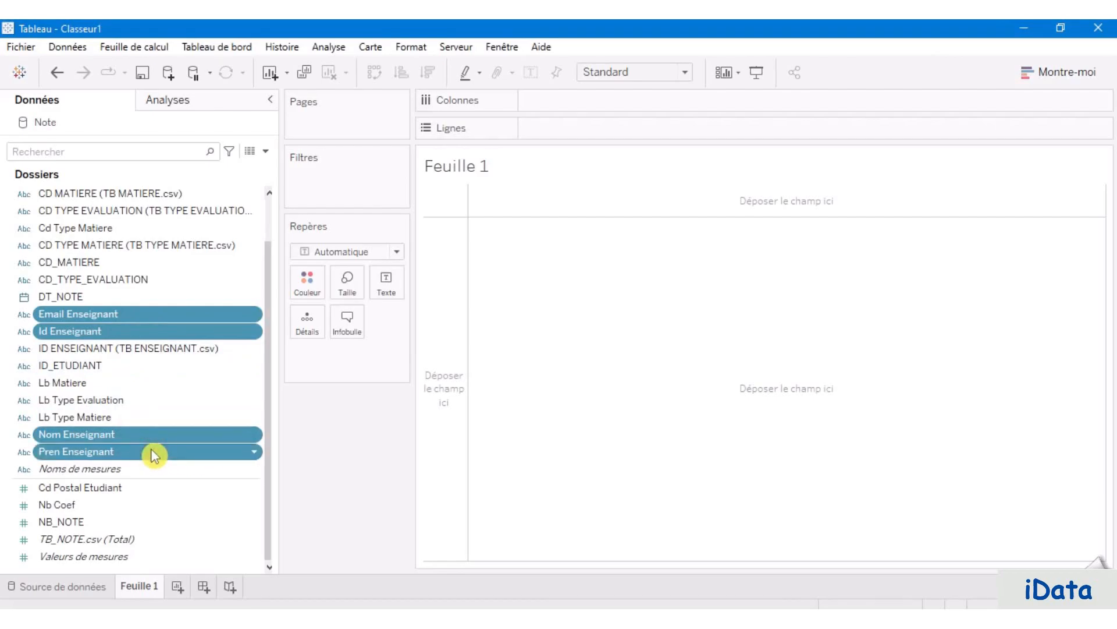
scroll(166, 381, "up", 2)
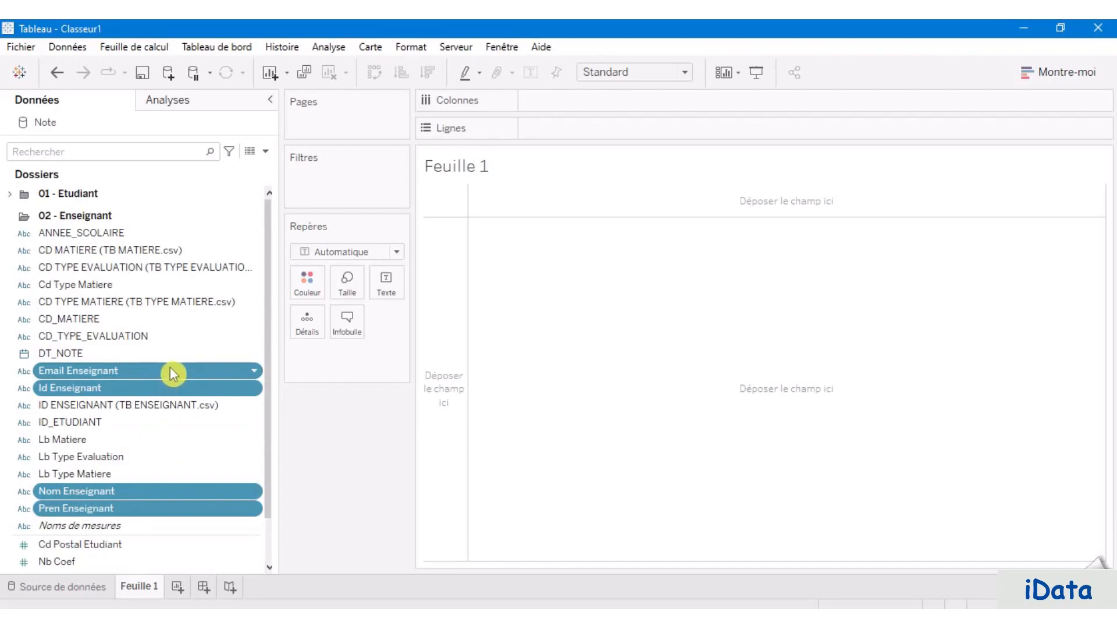
left_click_drag(170, 367, 179, 216)
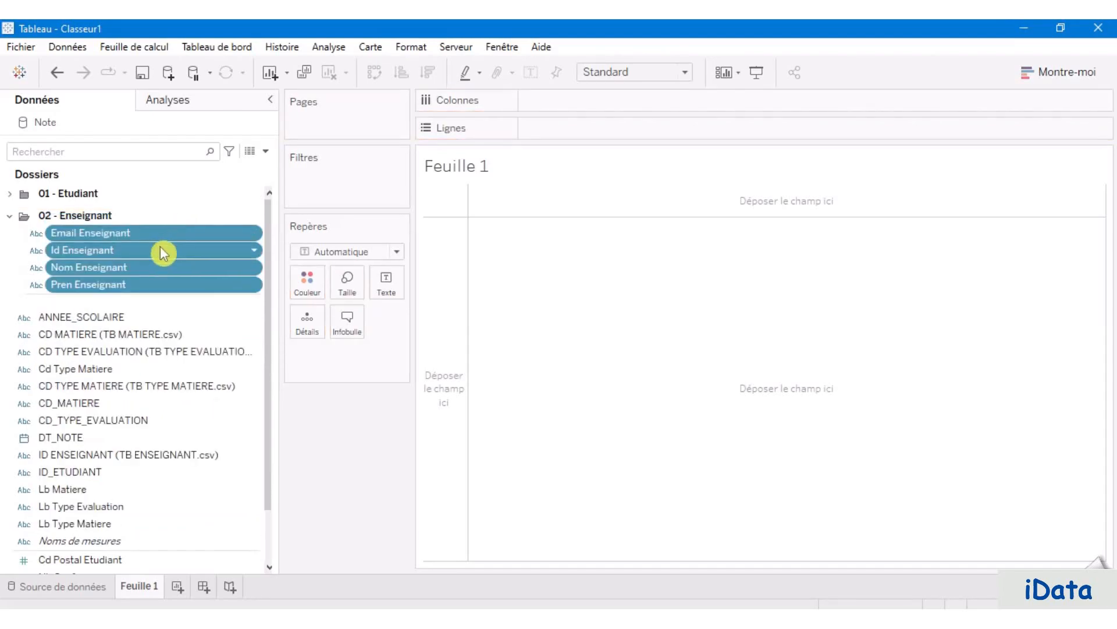
Step: Rename the Id Enseignant field in the 02 - Enseignant folder to Identifiant Enseignant
left_click(148, 244)
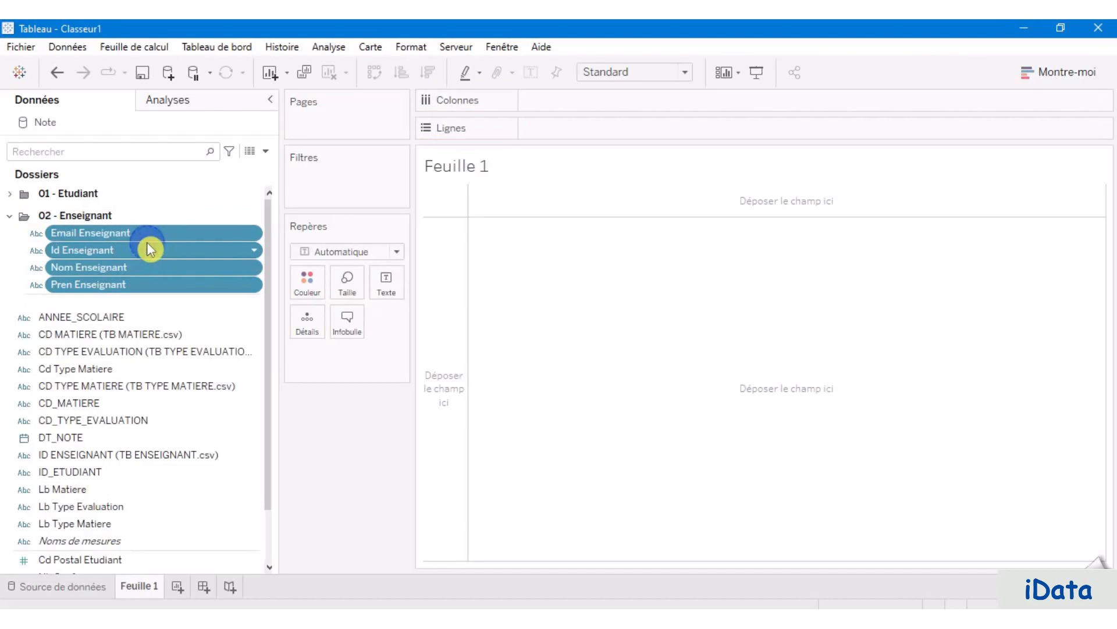
left_click(150, 283)
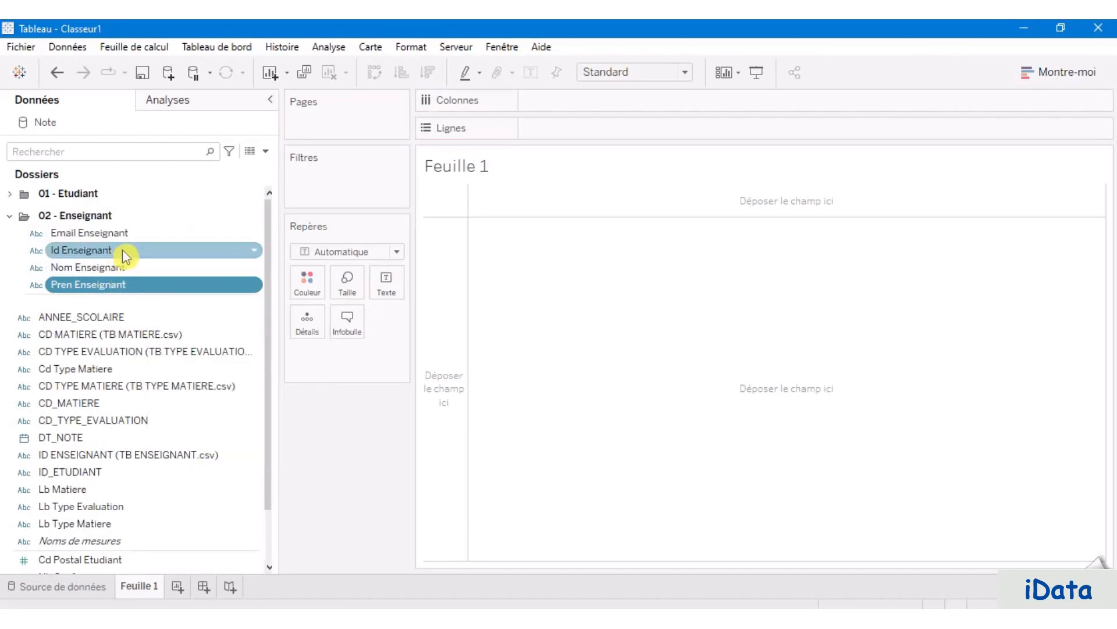
left_click(162, 250)
right_click(154, 256)
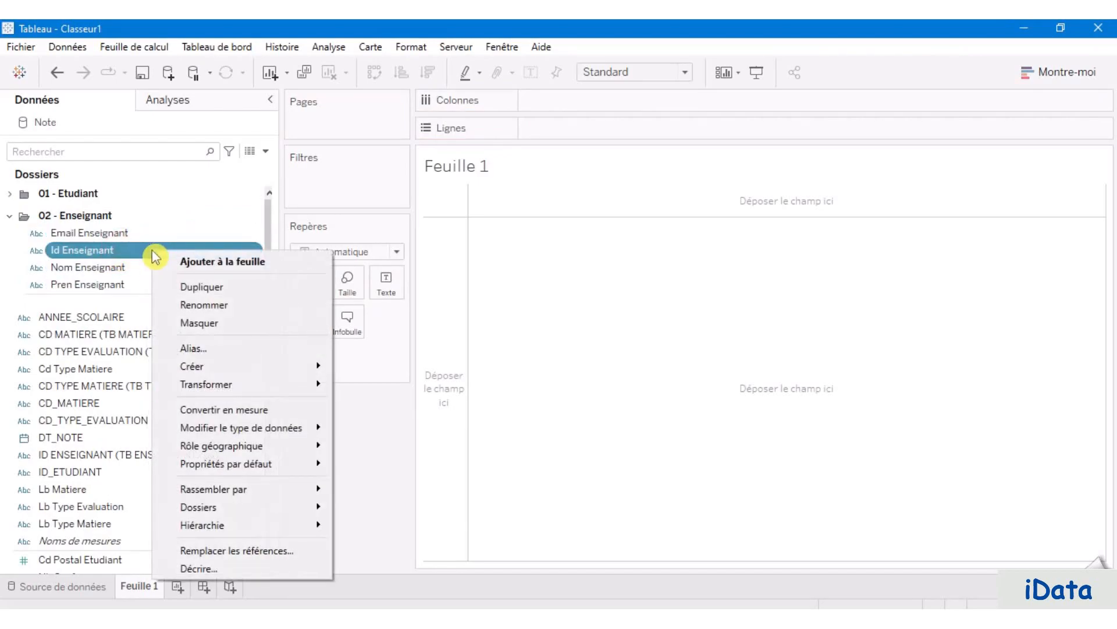
left_click(223, 307)
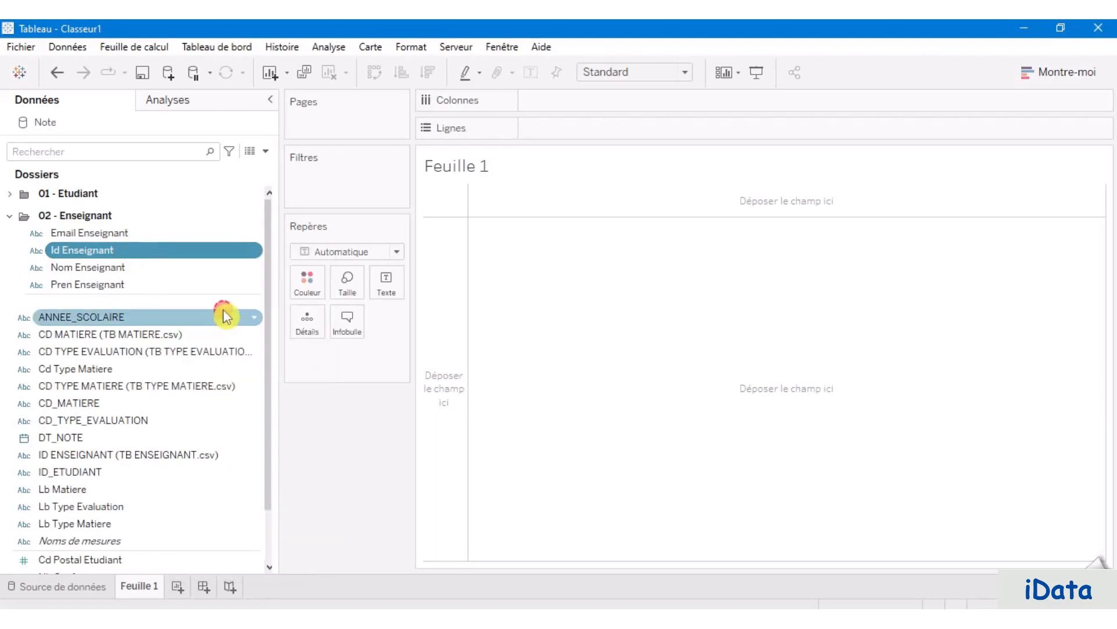
left_click(61, 251)
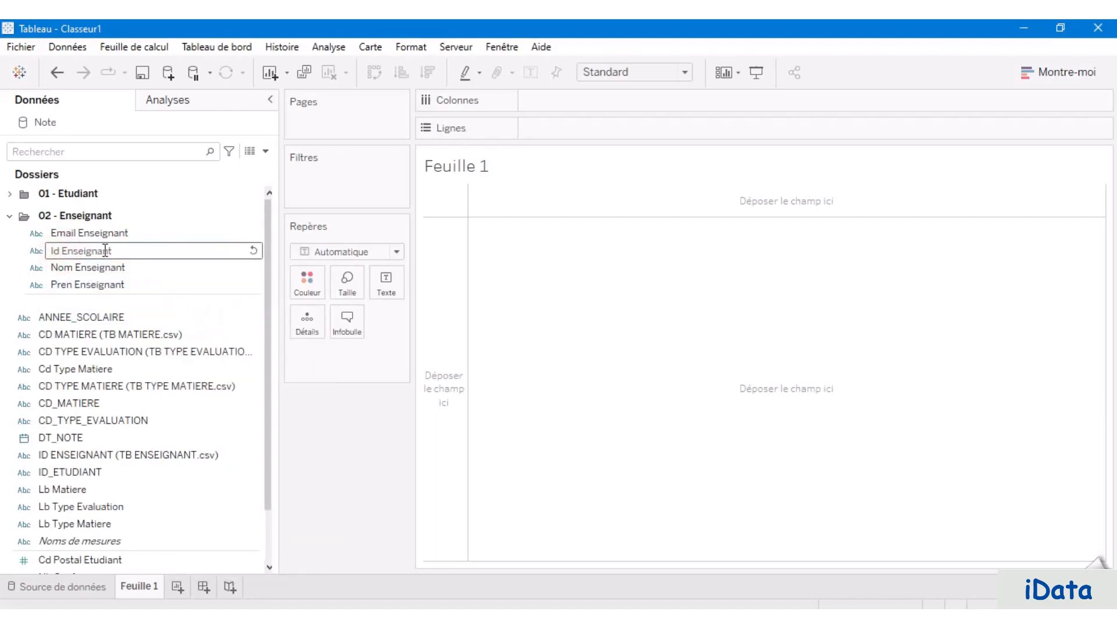
type("entifiant")
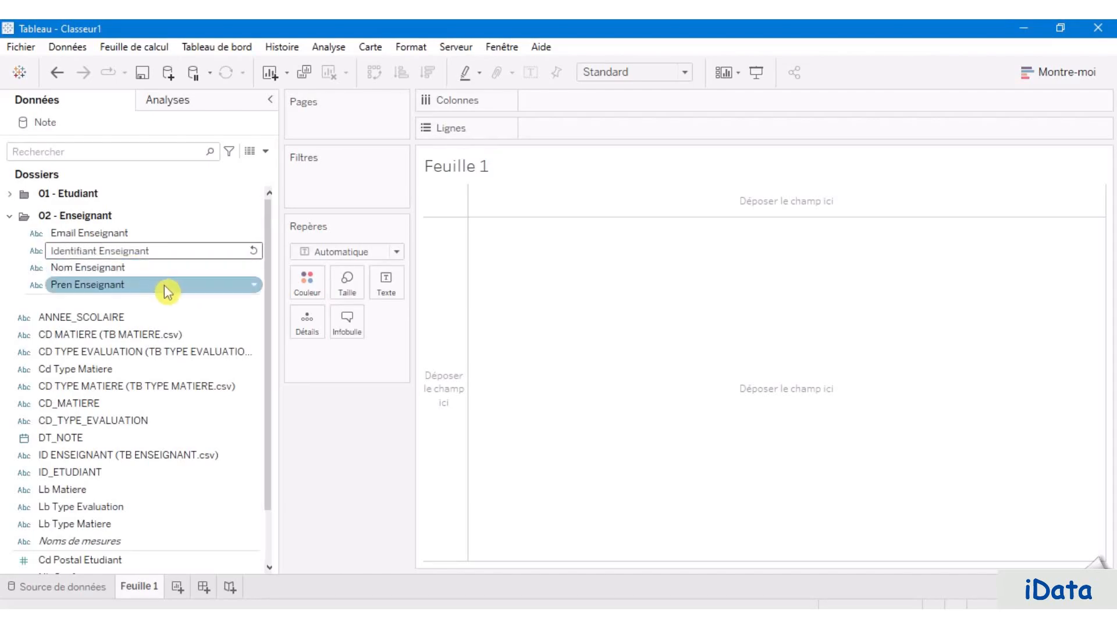
key("Return")
Step: Rename the Pren Enseignant field in the 02 - Enseignant folder to Prénom Enseignant
left_click(117, 285)
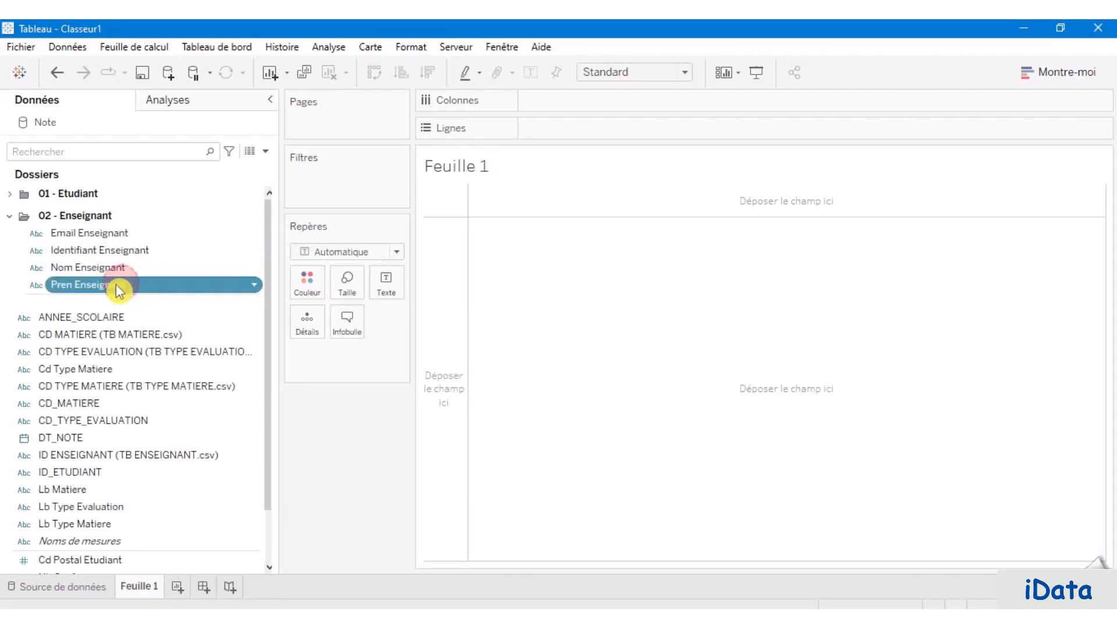
right_click(116, 284)
left_click(203, 342)
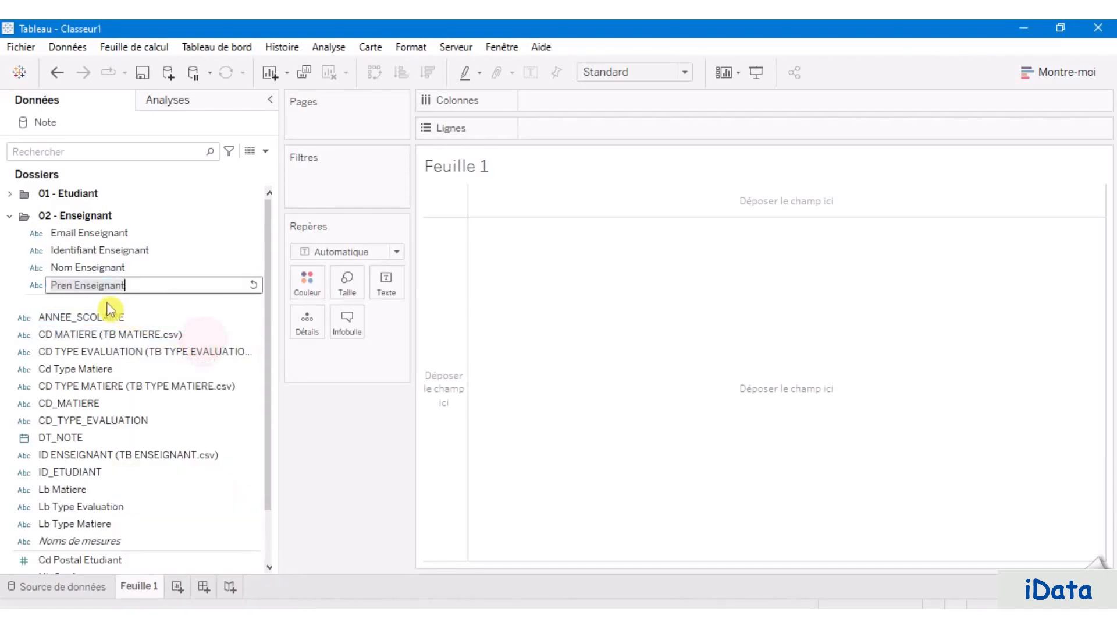
left_click(71, 286)
key("BackSpace")
key("BackSpace")
type("énom")
left_click(138, 269)
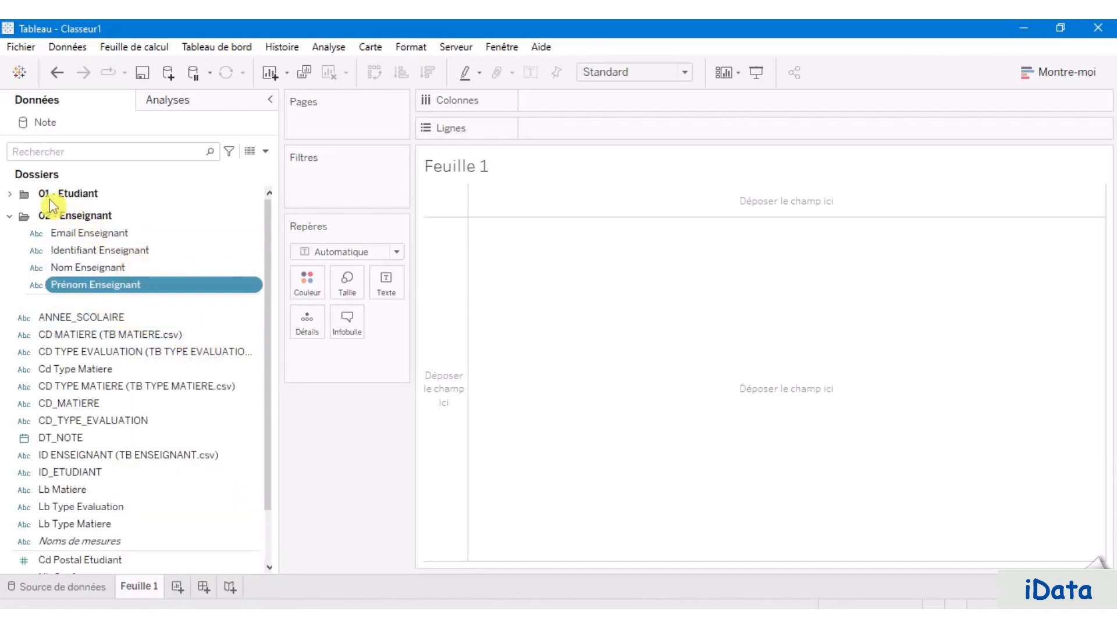
Step: Rename Prenom Etudiant in the 01 - Etudiant folder to Prénom Etudiant, and collapse both the 01 - Etudiant and 02 - Enseignant folders
left_click(13, 194)
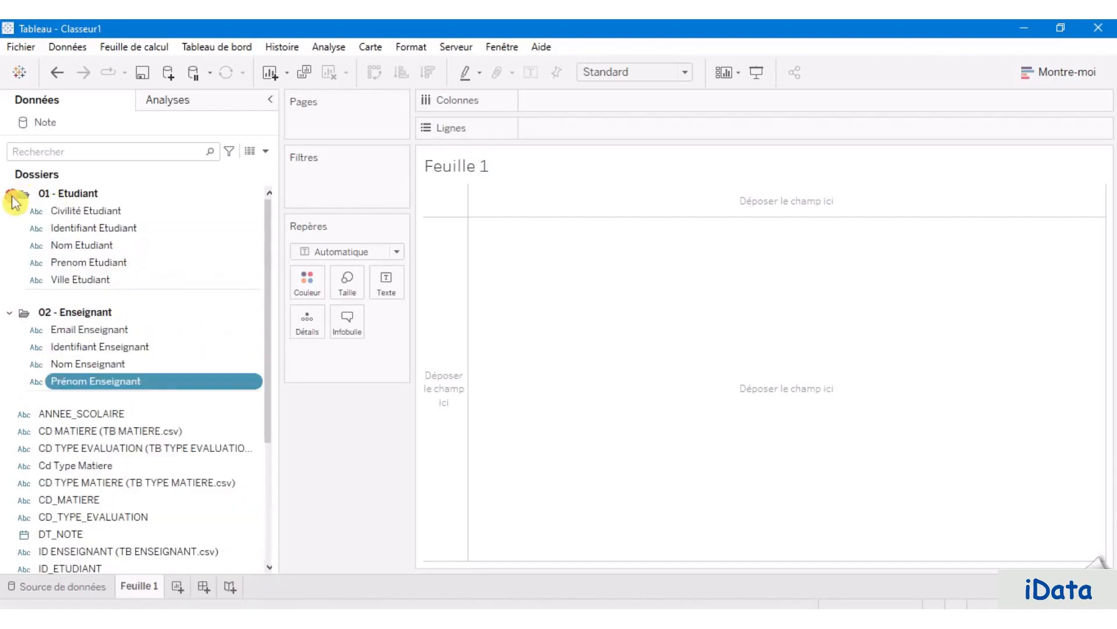
left_click(123, 263)
right_click(124, 264)
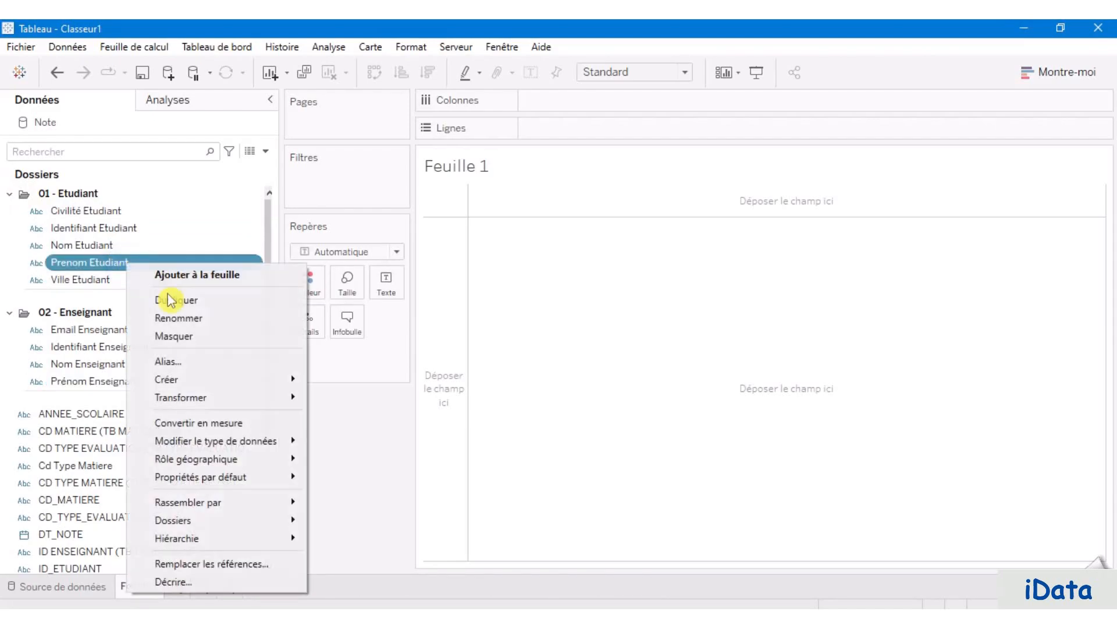
left_click(205, 319)
left_click(69, 261)
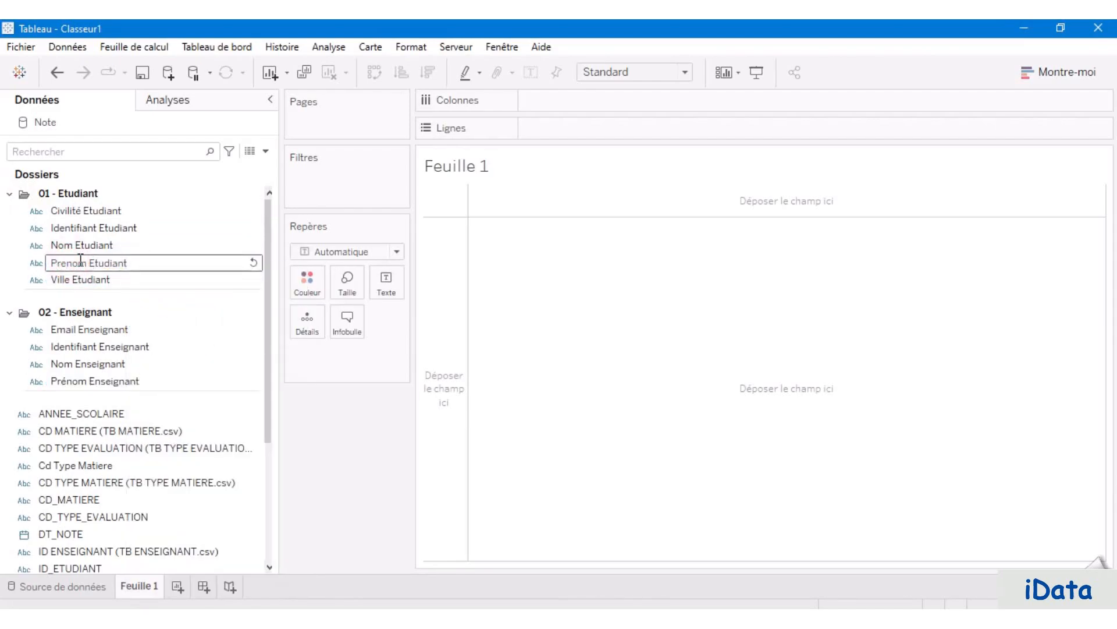
key("BackSpace")
type("é")
key("Return")
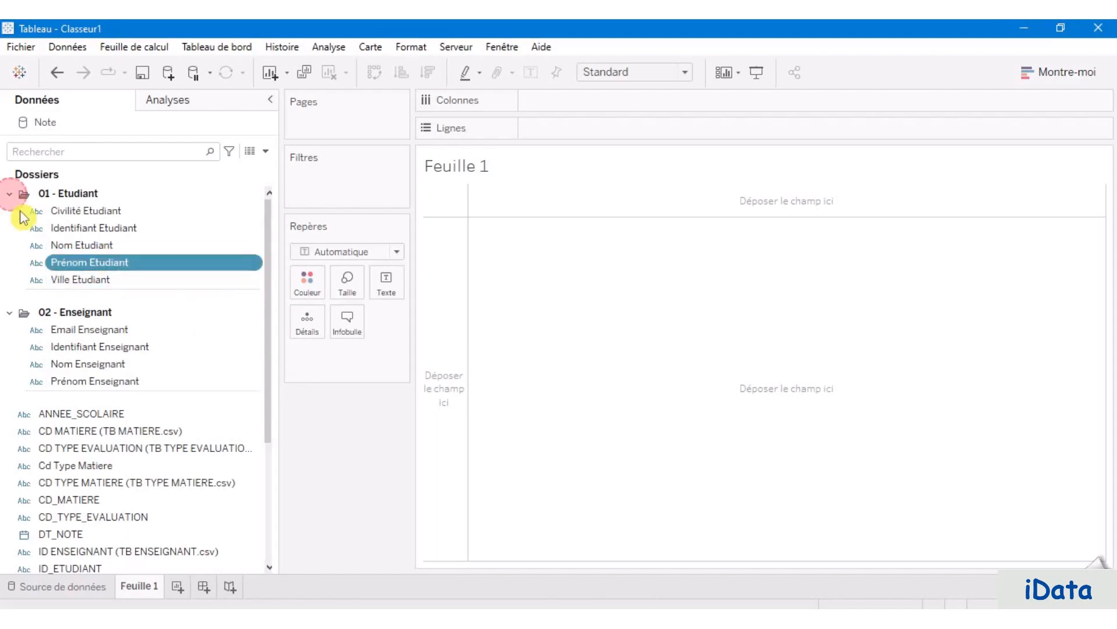
left_click(10, 312)
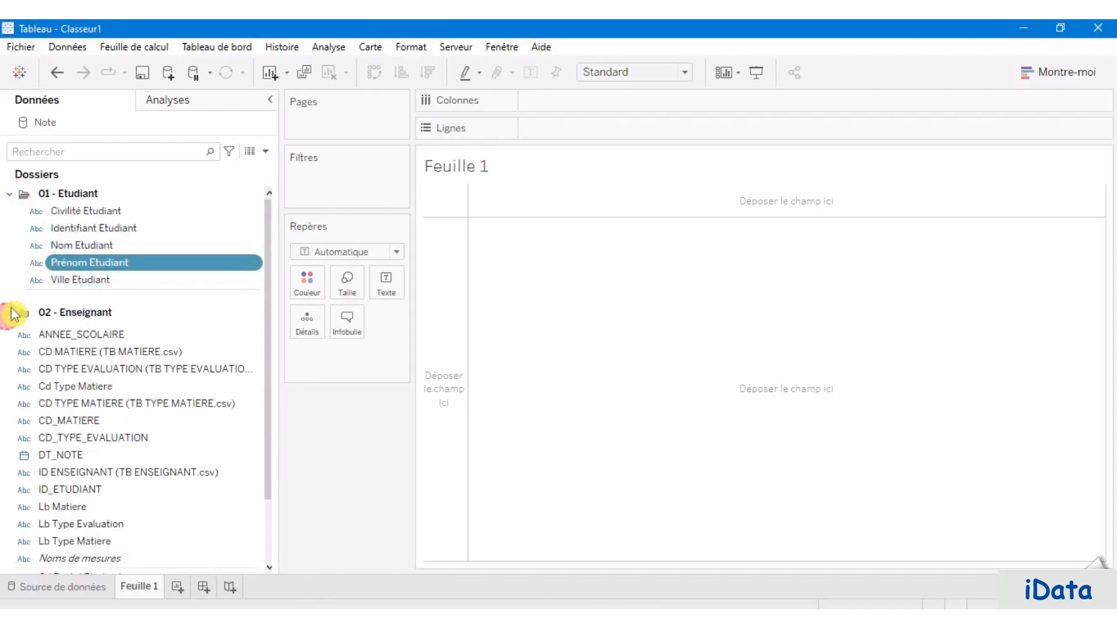
left_click(12, 194)
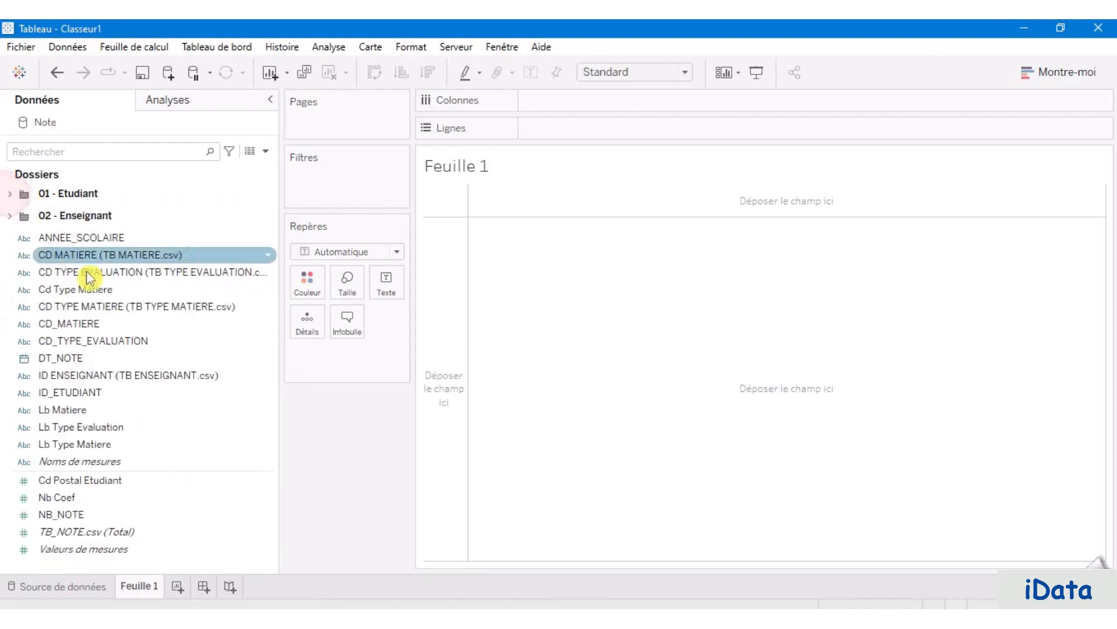
Step: Create the folder 03 - Matière and move CD MATIERE (TB MATIERE.csv), CD TYPE MATIERE (TB TYPE MATIERE.csv), Lb Matiere and Lb Type Matiere into it
right_click(89, 570)
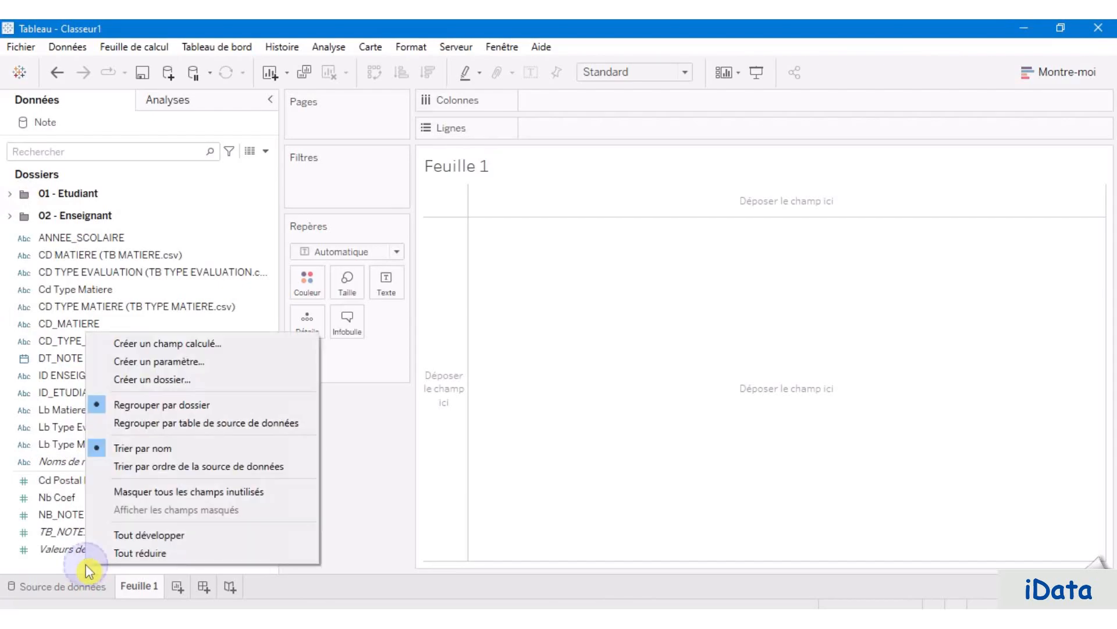
left_click(212, 379)
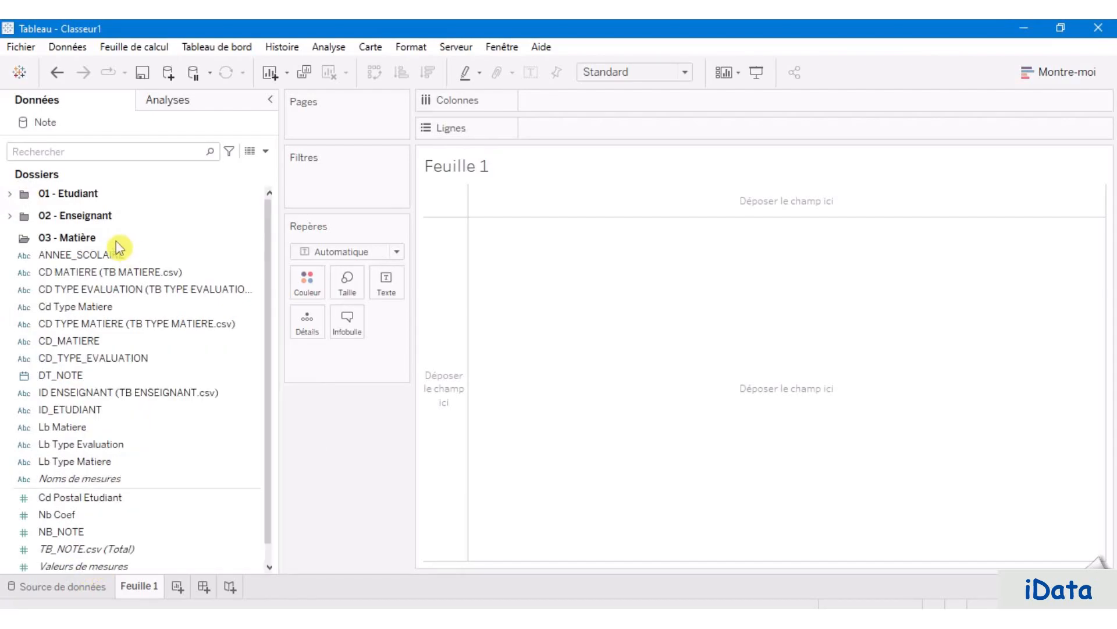
left_click(99, 394)
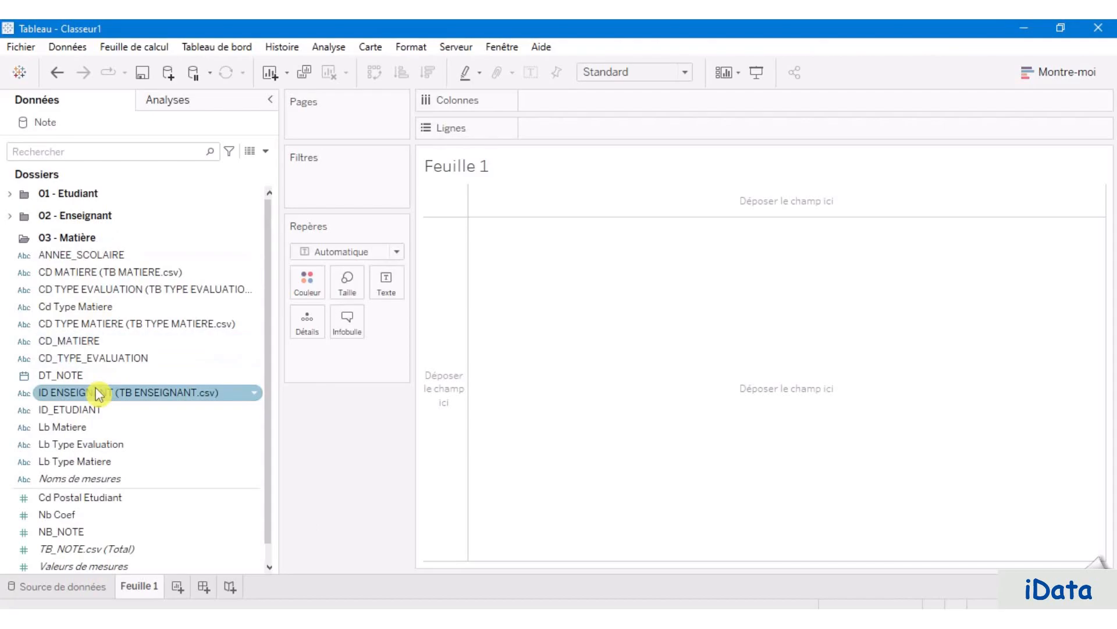
left_click(115, 429)
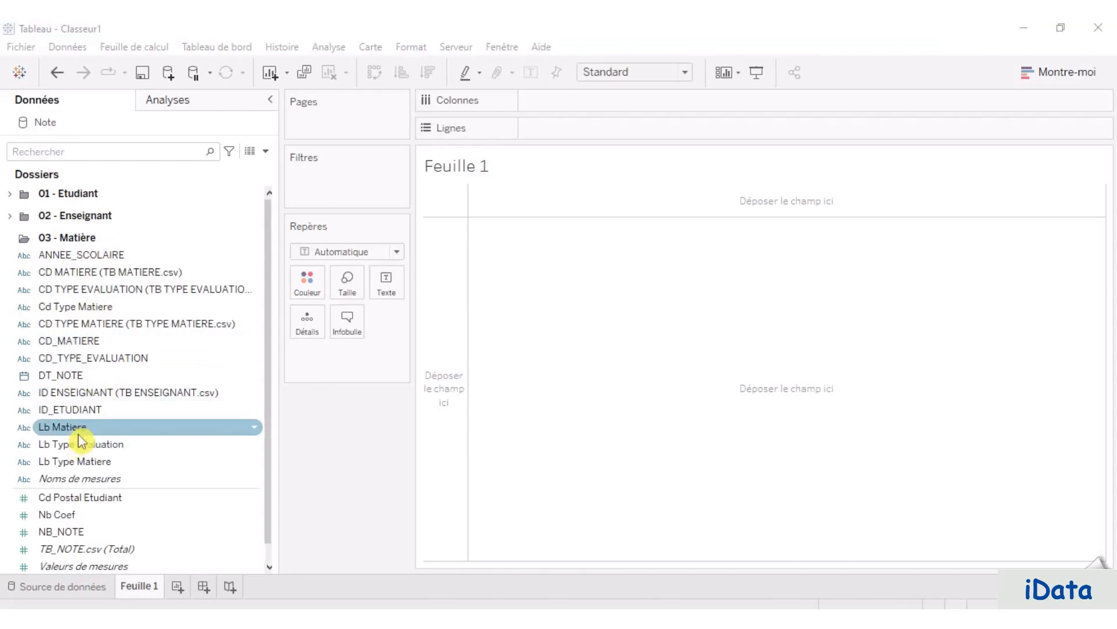
left_click(80, 431)
left_click(135, 446, "ctrl")
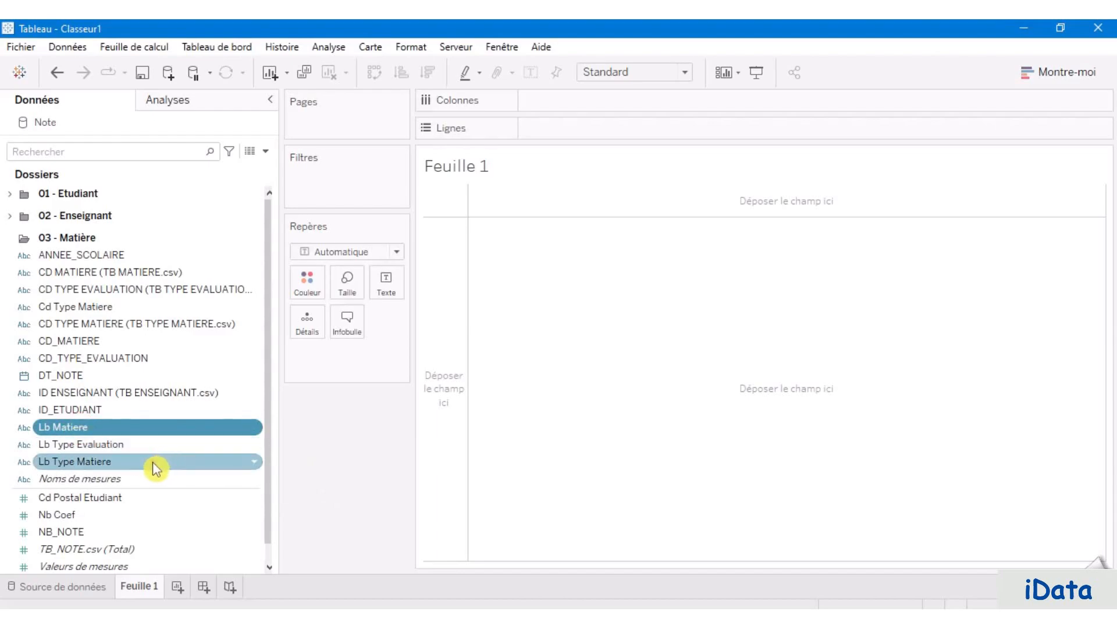
left_click(154, 462, "ctrl")
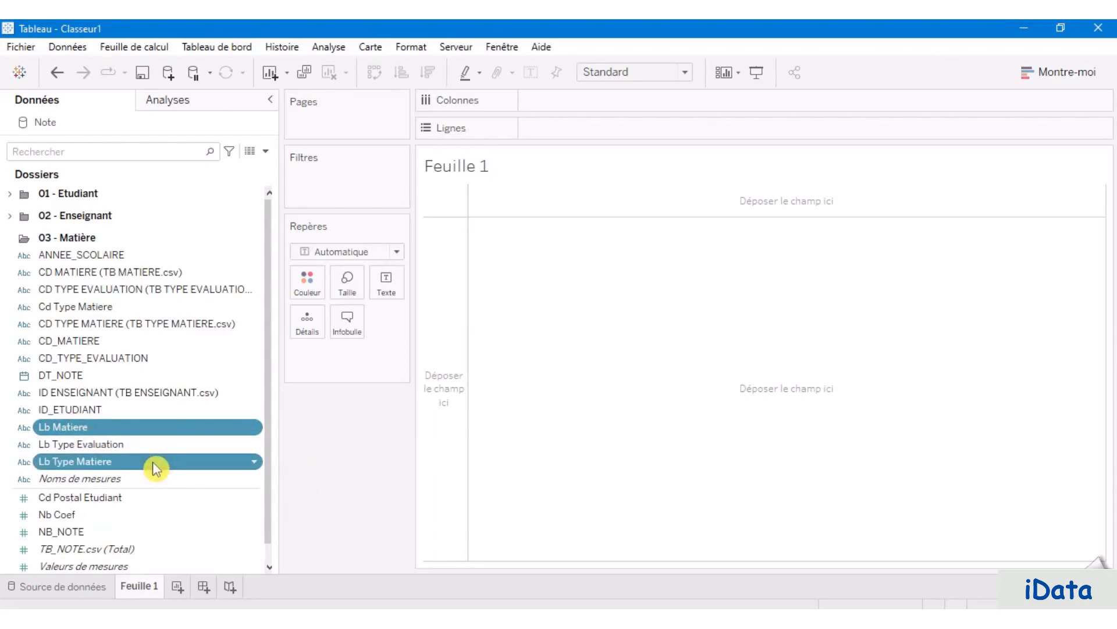
left_click(193, 325, "ctrl")
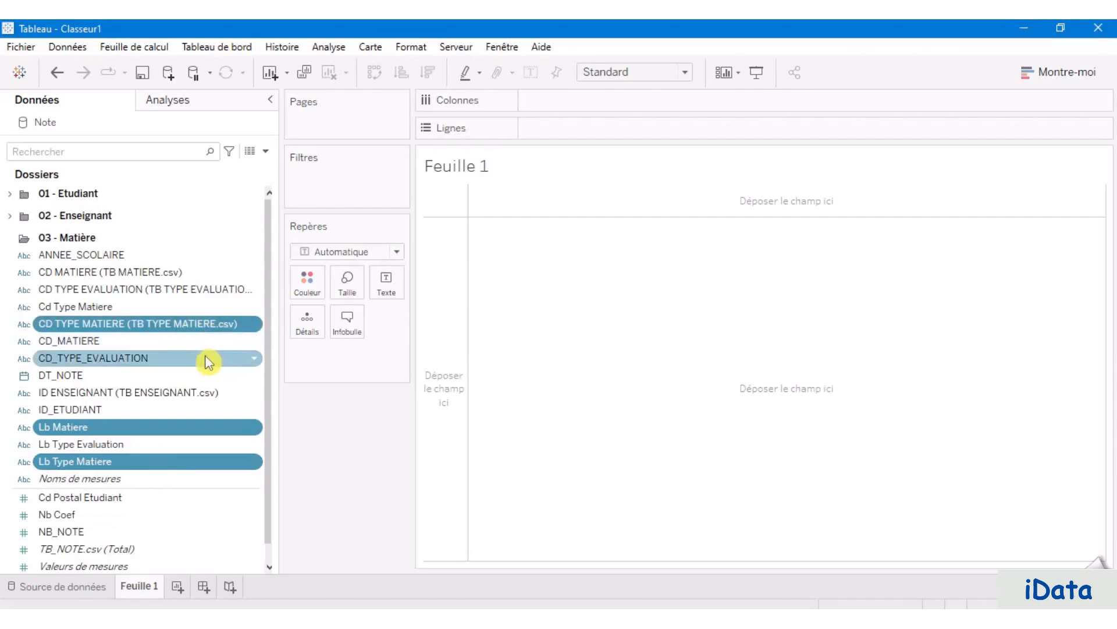
left_click(200, 272, "ctrl")
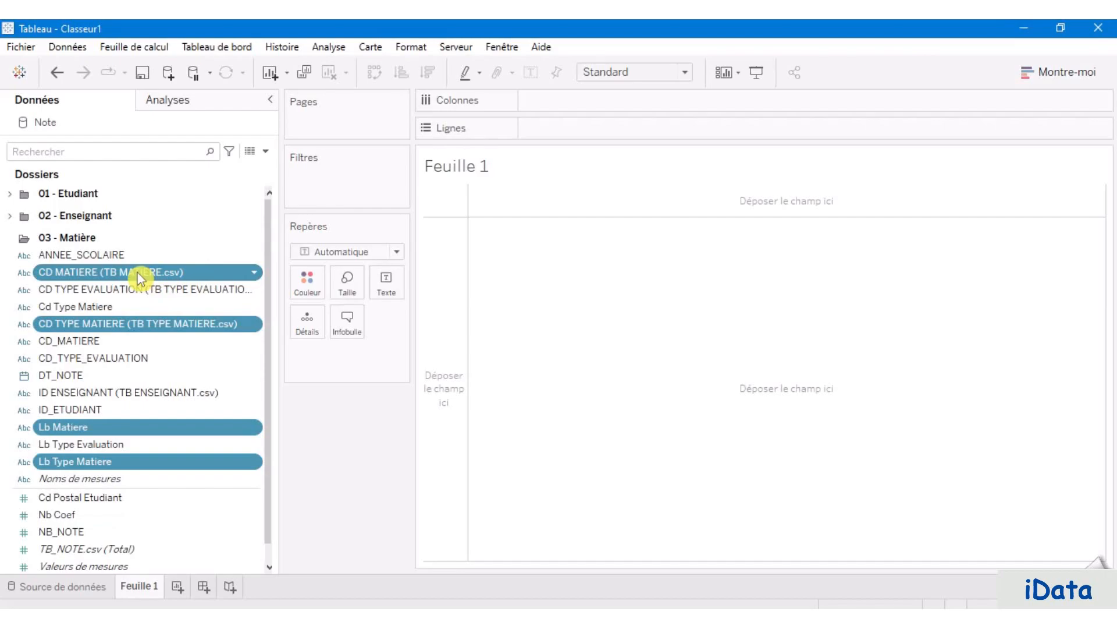
left_click_drag(128, 272, 132, 237)
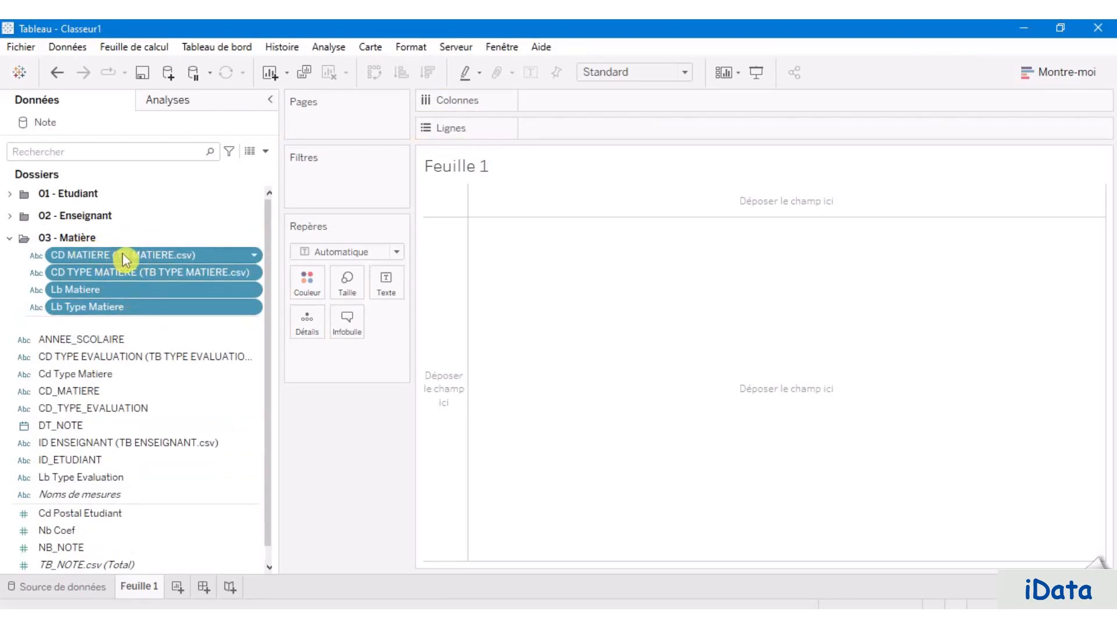
Step: Rename the Lb Matiere field in the 03 - Matière folder to Matière
left_click(148, 291)
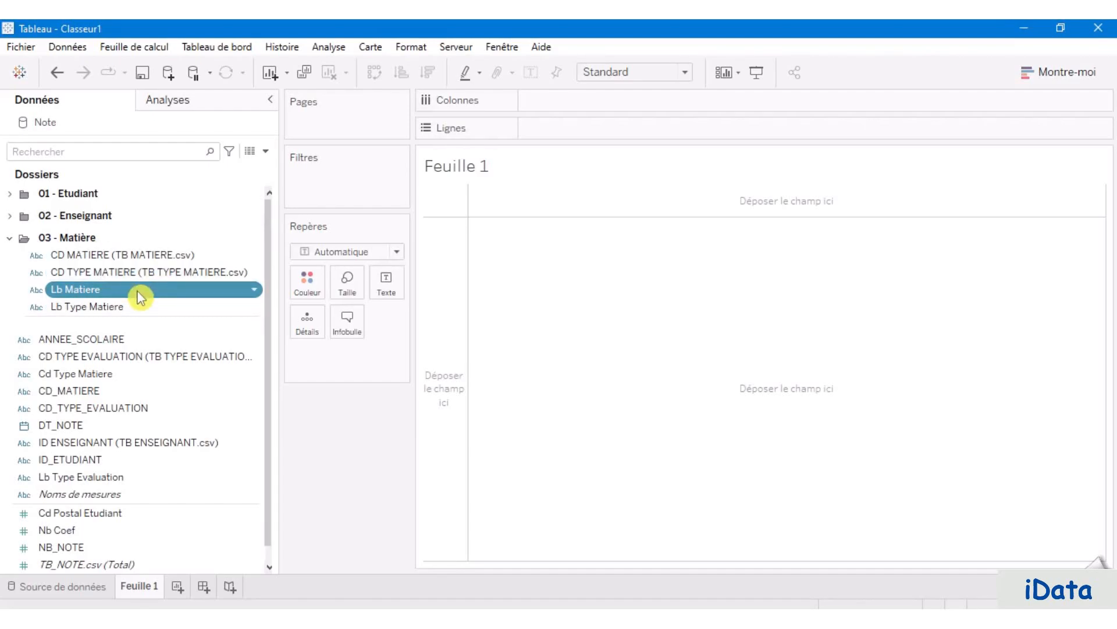
right_click(121, 292)
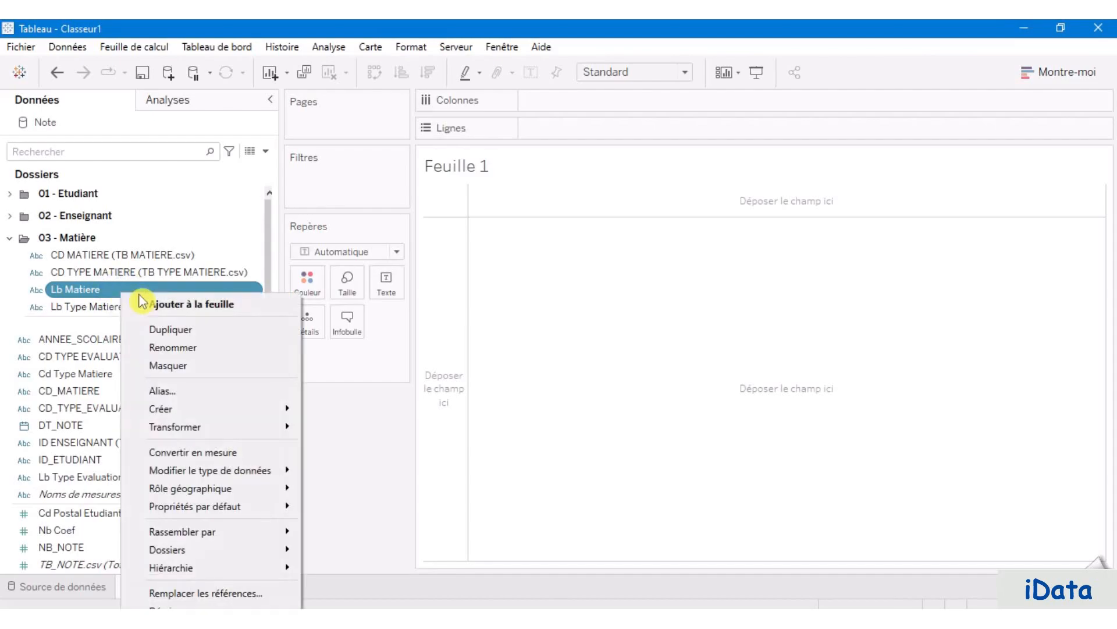
left_click(203, 355)
left_click(58, 290)
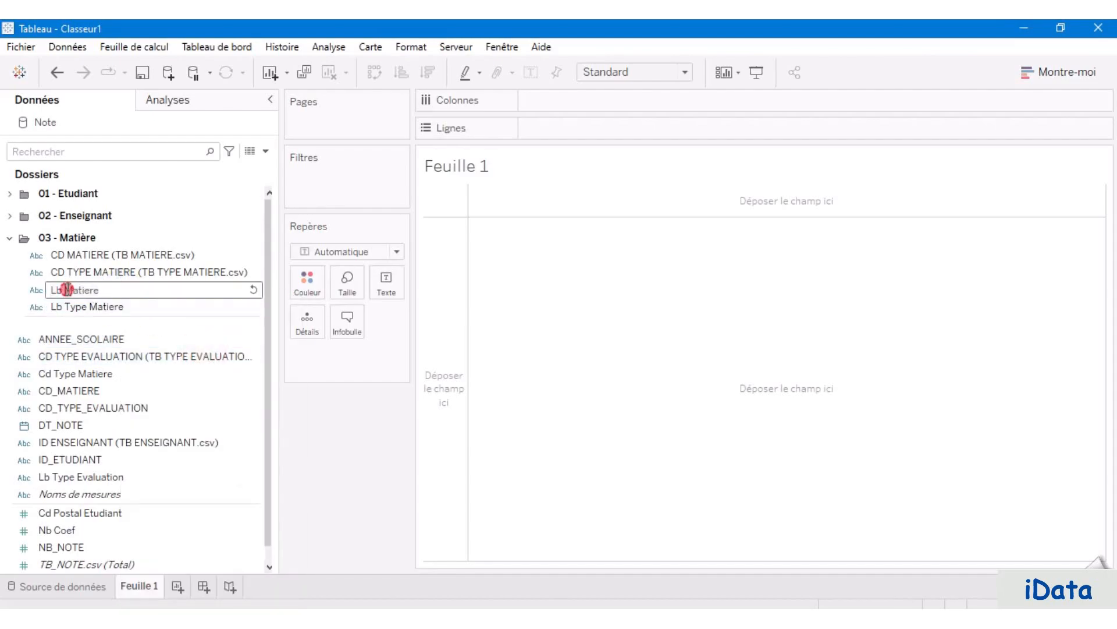
key("BackSpace")
key("BackSpace")
key("BackSpace")
left_click(80, 290)
key("BackSpace")
type("è")
left_click(92, 308)
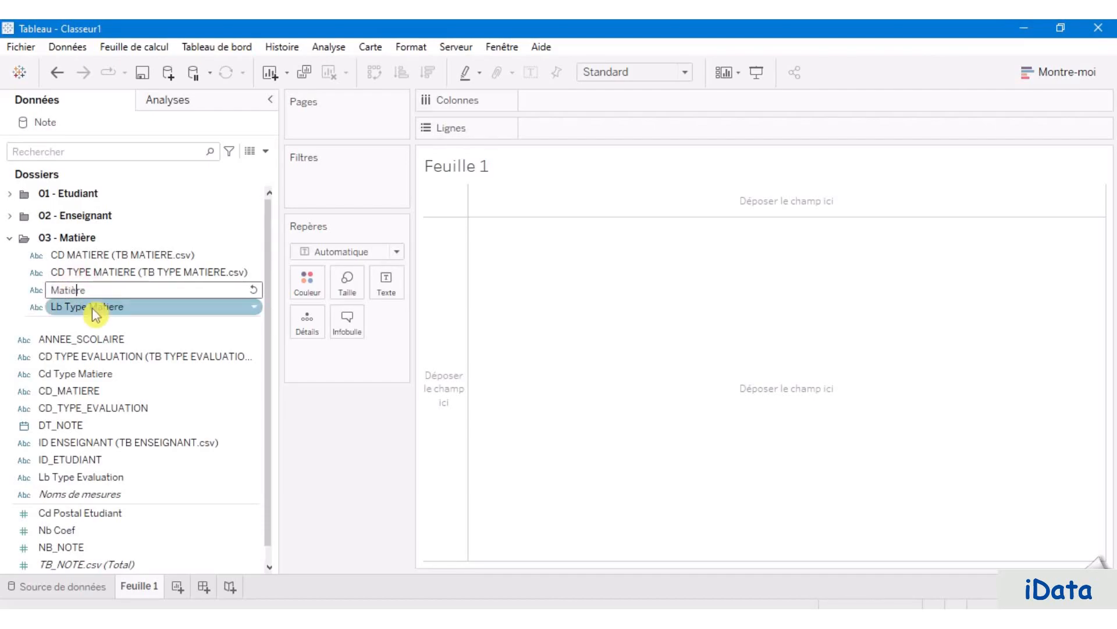
Step: Rename the Lb Type Matiere field in the 03 - Matière folder to Type Matière
left_click(112, 291)
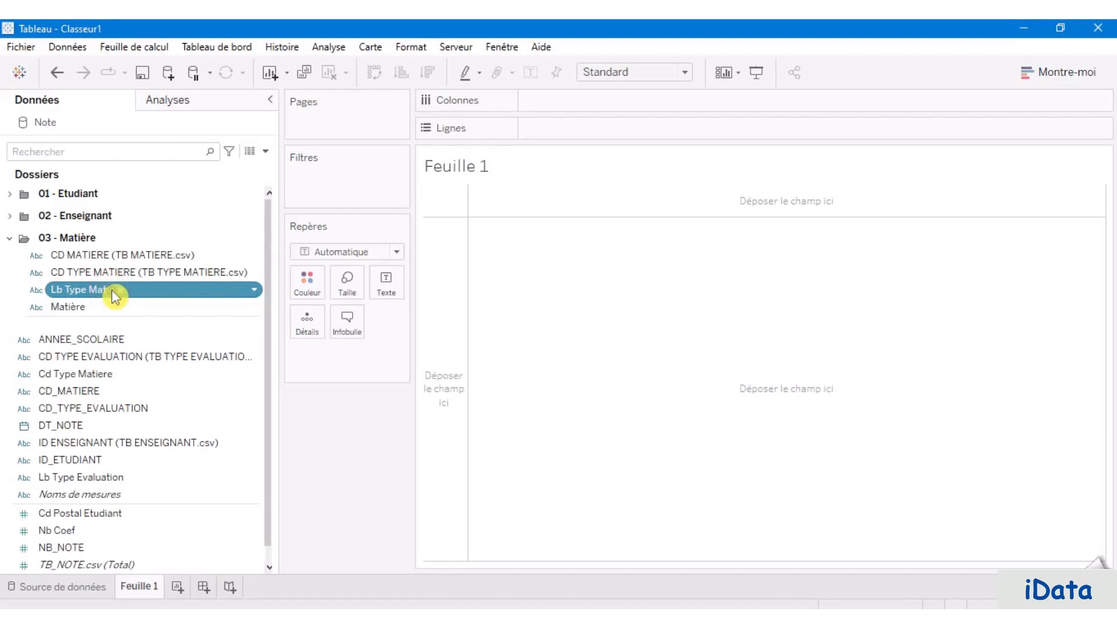
right_click(112, 289)
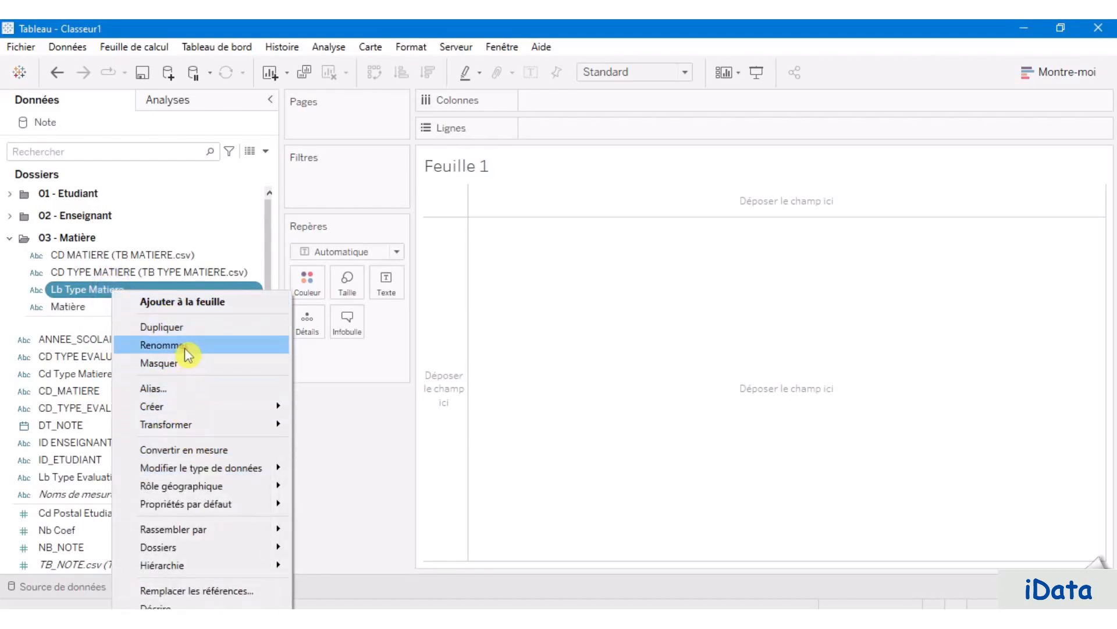
left_click(169, 345)
left_click(63, 290)
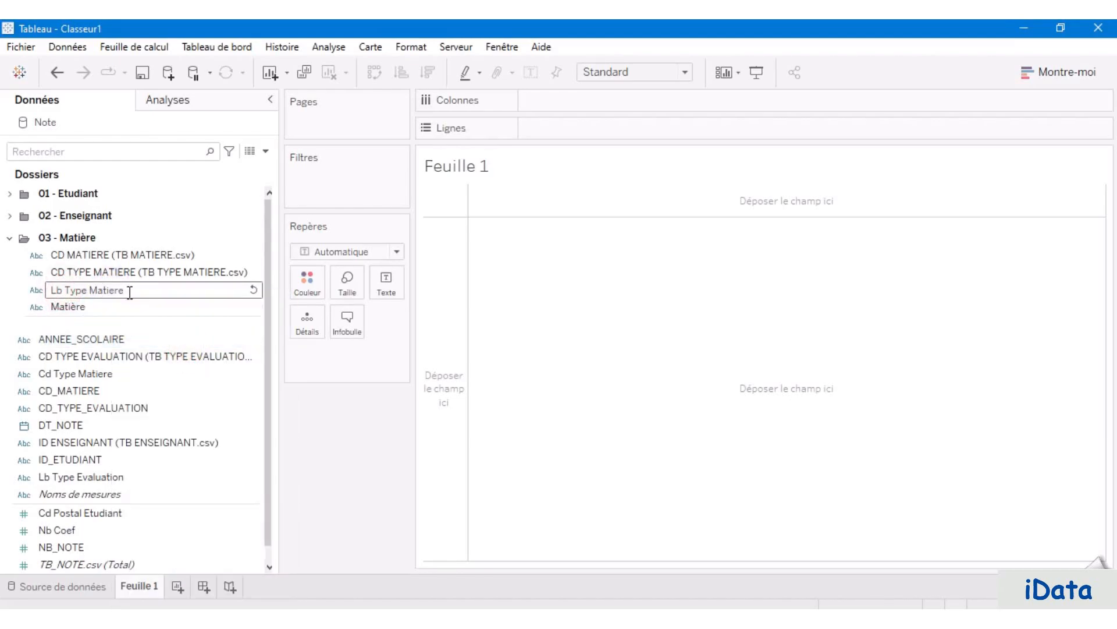
key("BackSpace")
key("BackSpace")
key("BackSpace")
key("BackSpace")
type("è")
key("Return")
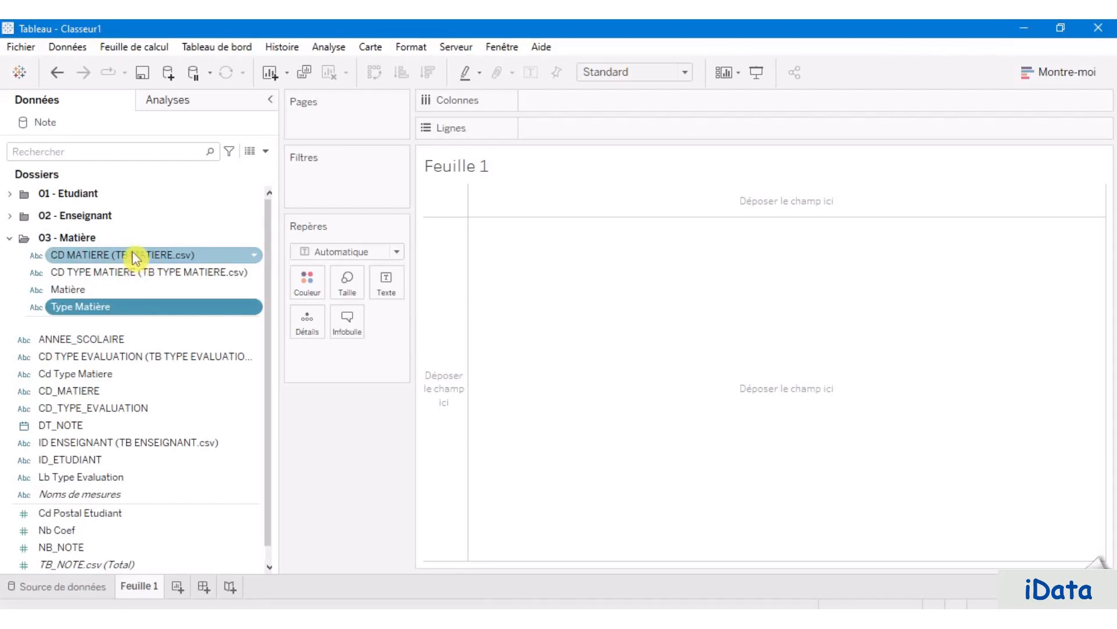
Step: Rename the CD MATIERE (TB MATIERE.csv) field in the 03 - Matière folder to Code Matière
right_click(135, 252)
left_click(201, 307)
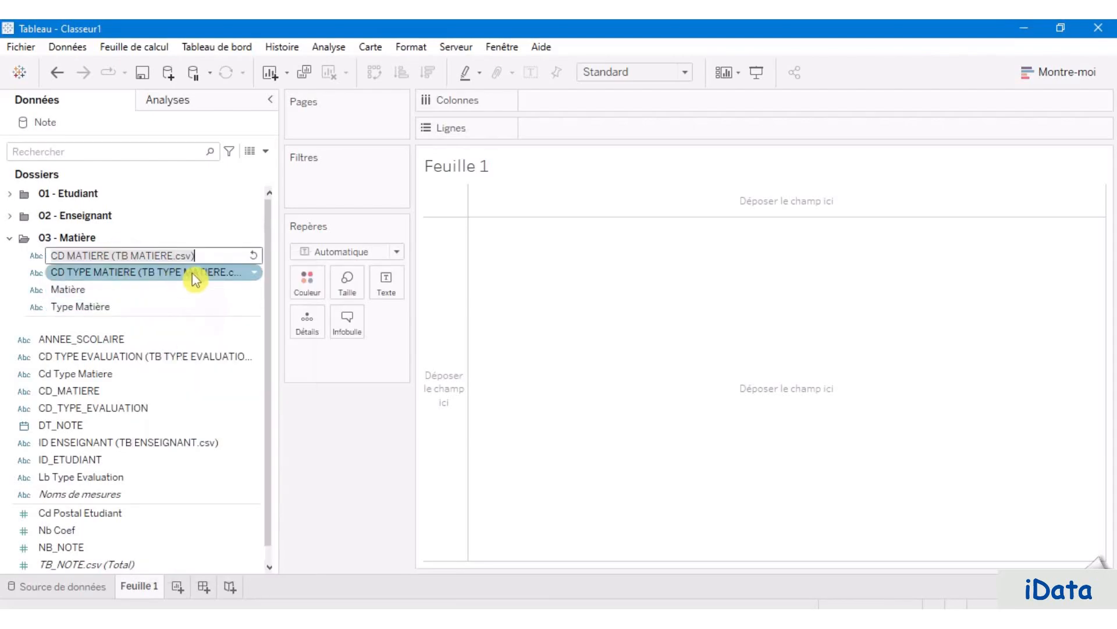
type("Code")
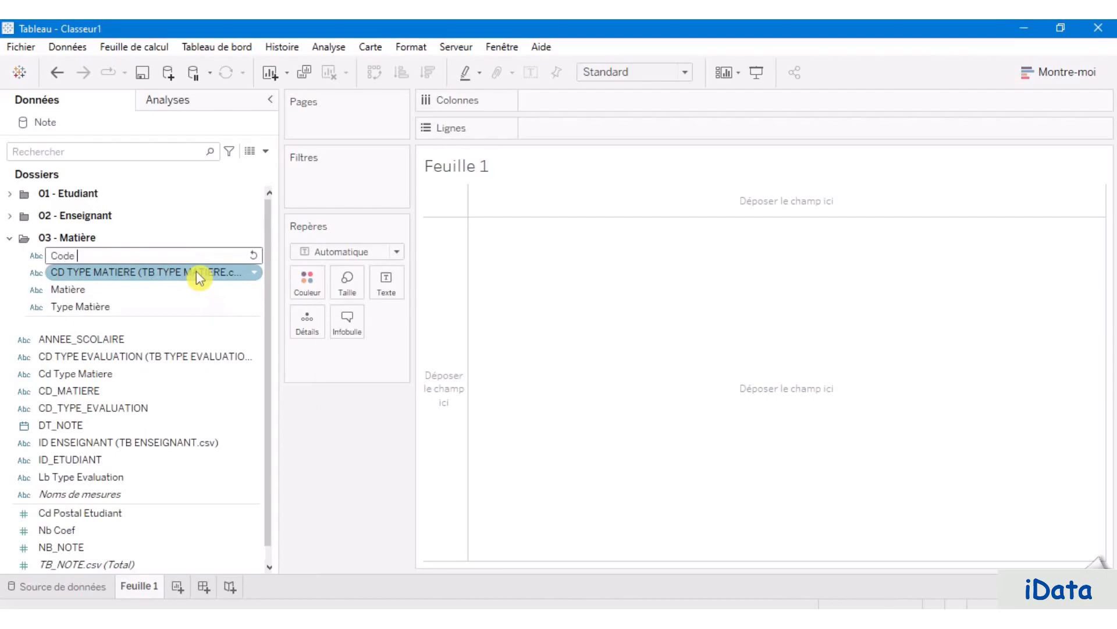
type(" Matière")
key("Return")
Step: Rename CD TYPE MATIERE (TB TYPE MATIERE.csv) in the 03 - Matière folder to Code Type Matière, and collapse the folder
left_click(131, 257)
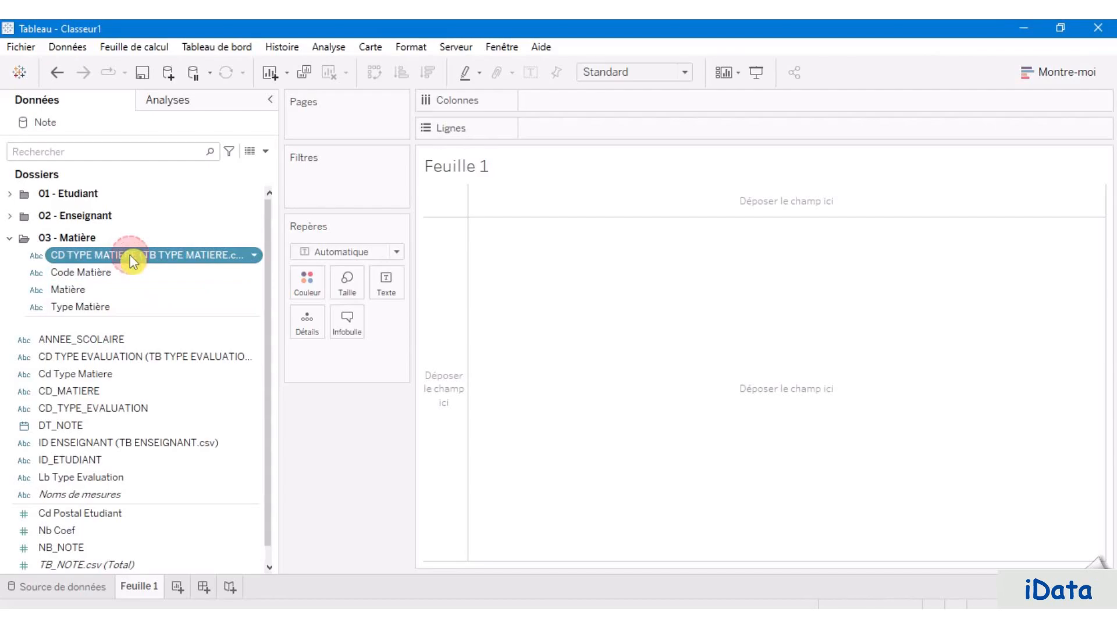
right_click(129, 256)
left_click(219, 324)
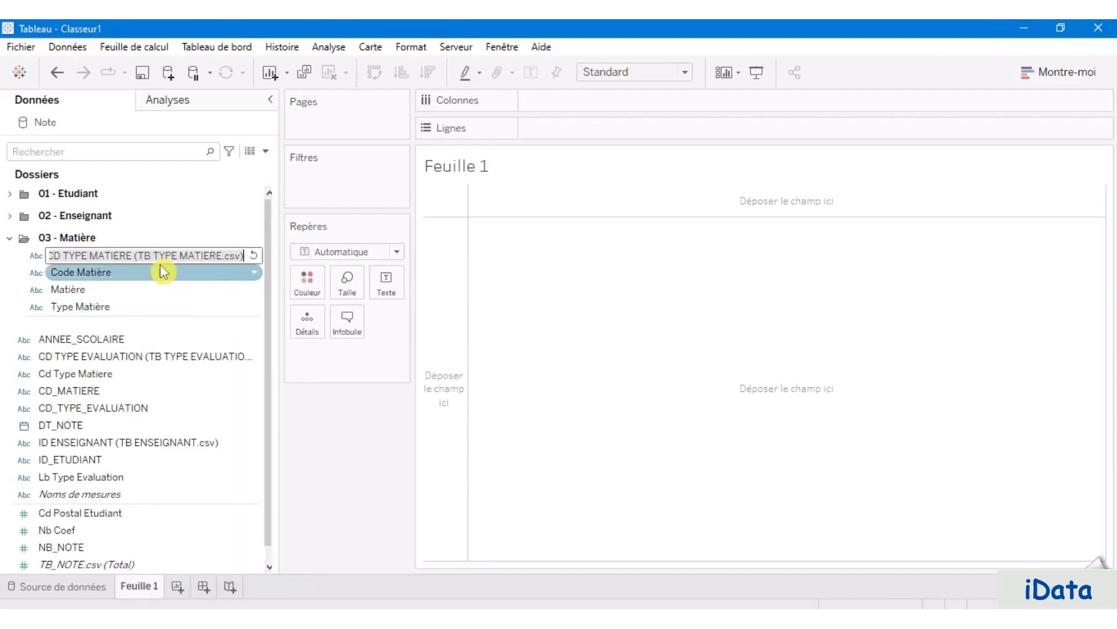
type("Code T")
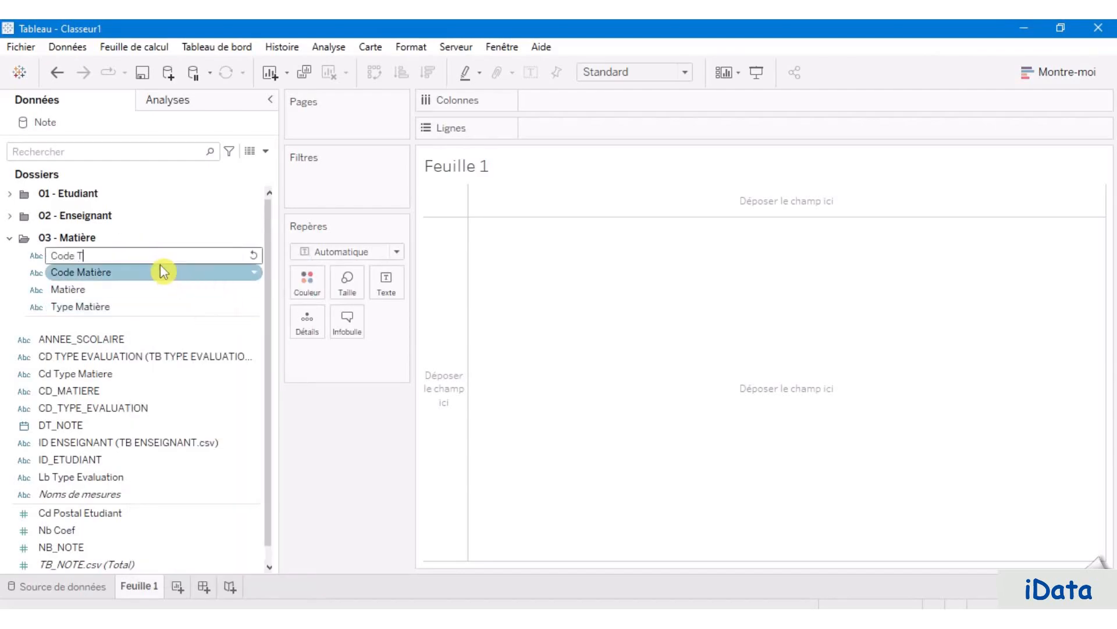
type("ype Matière")
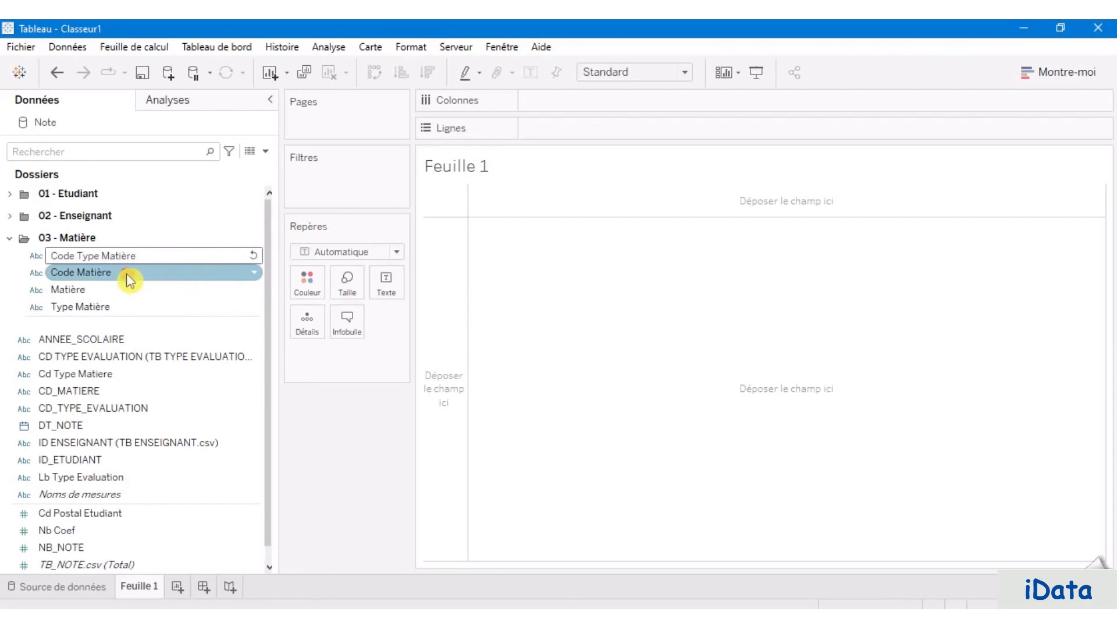
key("Return")
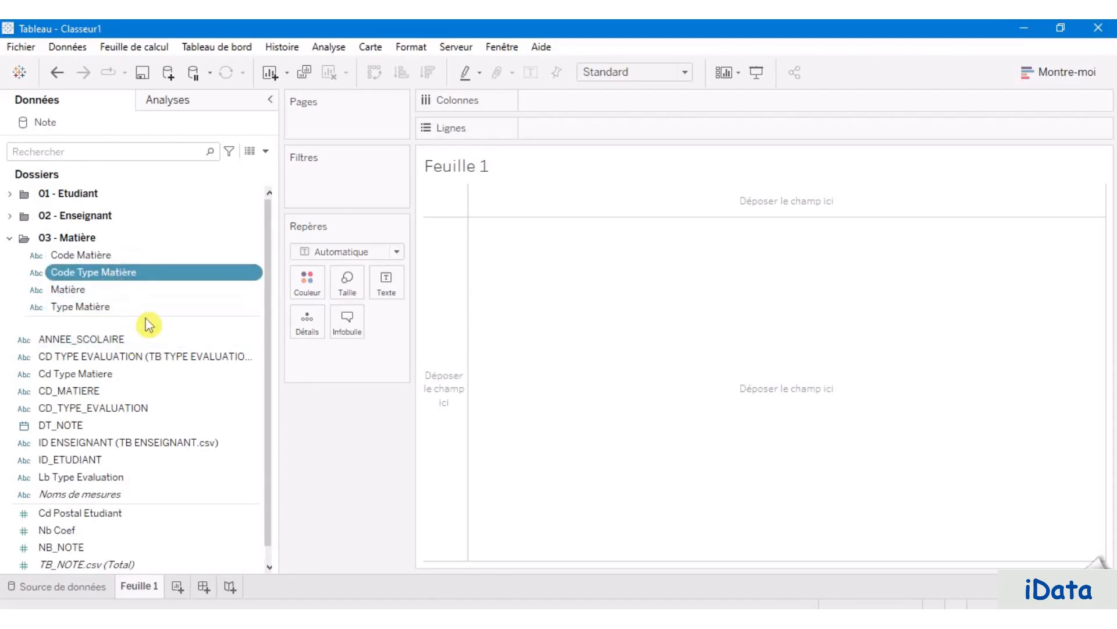
left_click(8, 238)
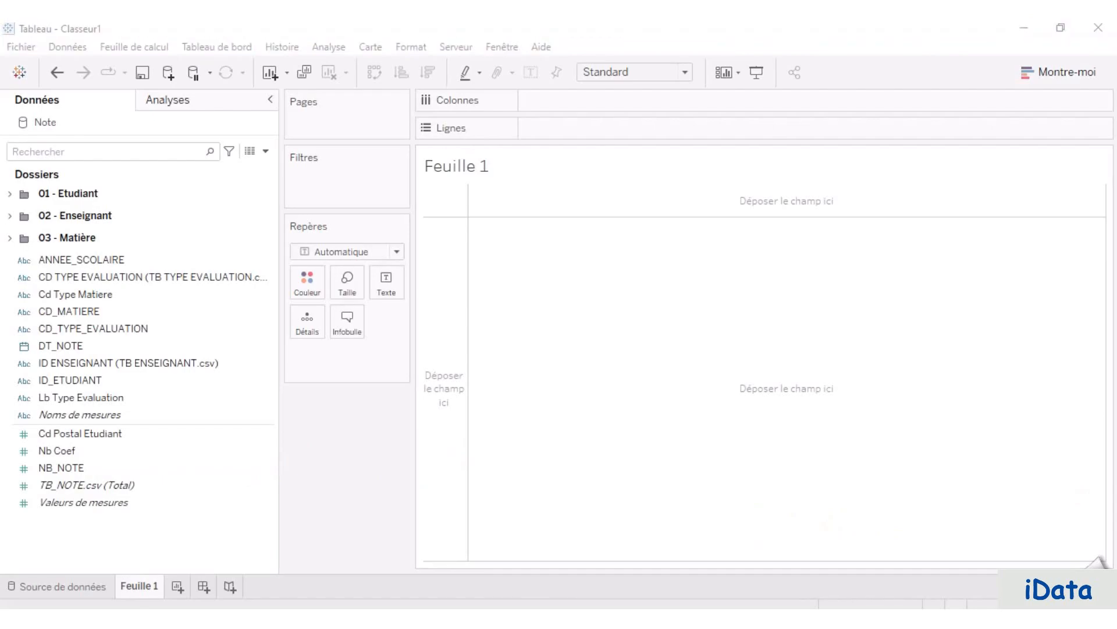
Step: Create the folder 04 - Type Evaluation and move CD TYPE EVALUATION (TB TYPE EVALUATION.csv) and Lb Type Evaluation into it
right_click(111, 544)
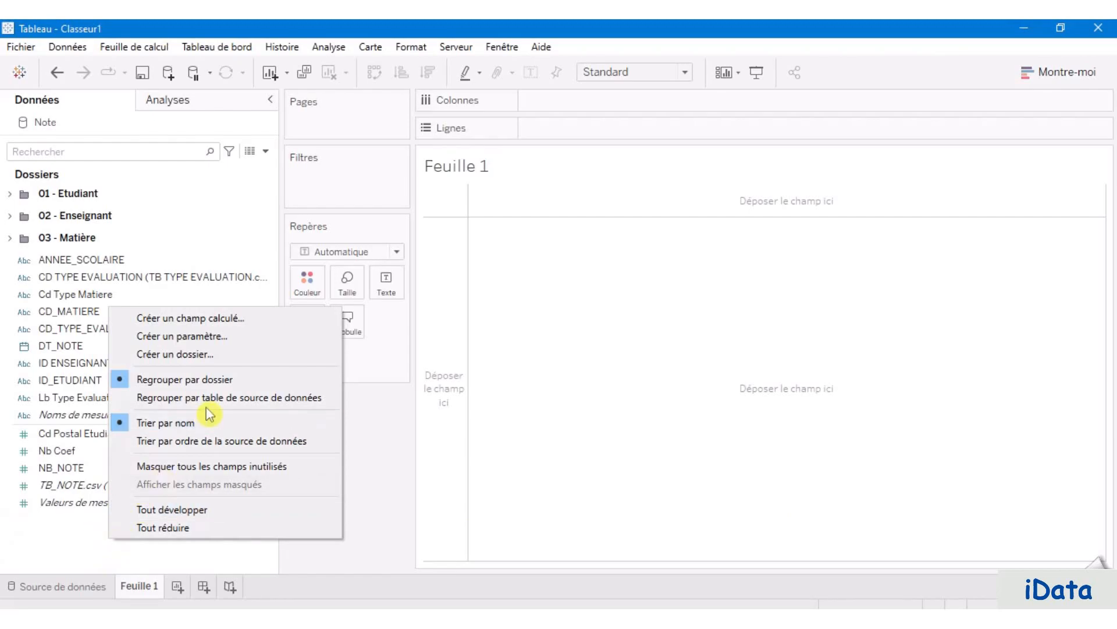
left_click(238, 353)
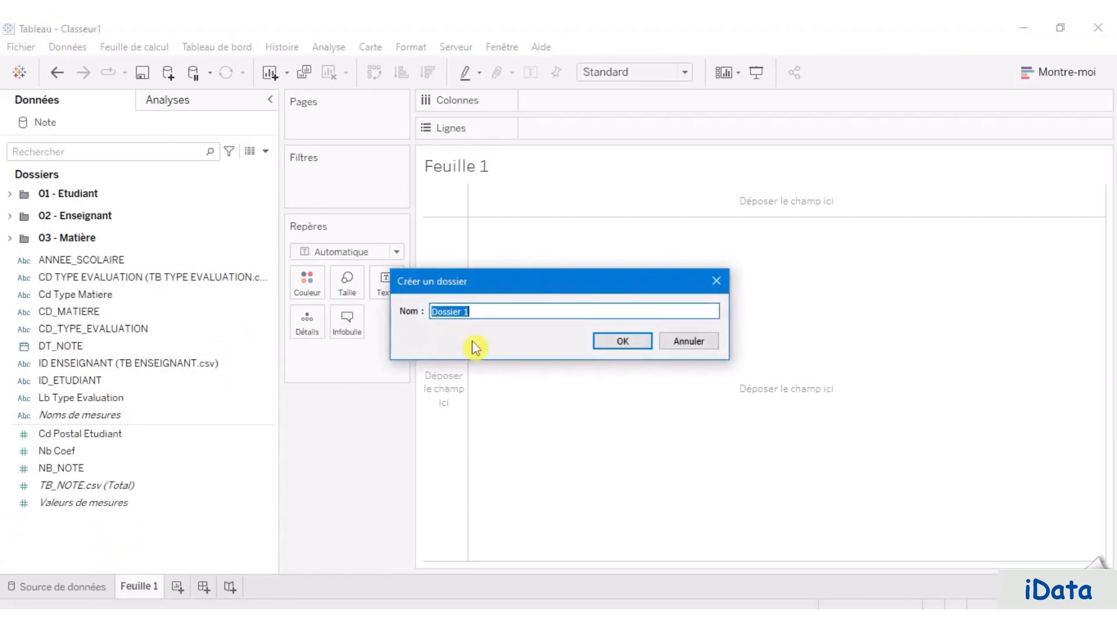
type("04 -")
type("Type Evaluation")
left_click(623, 344)
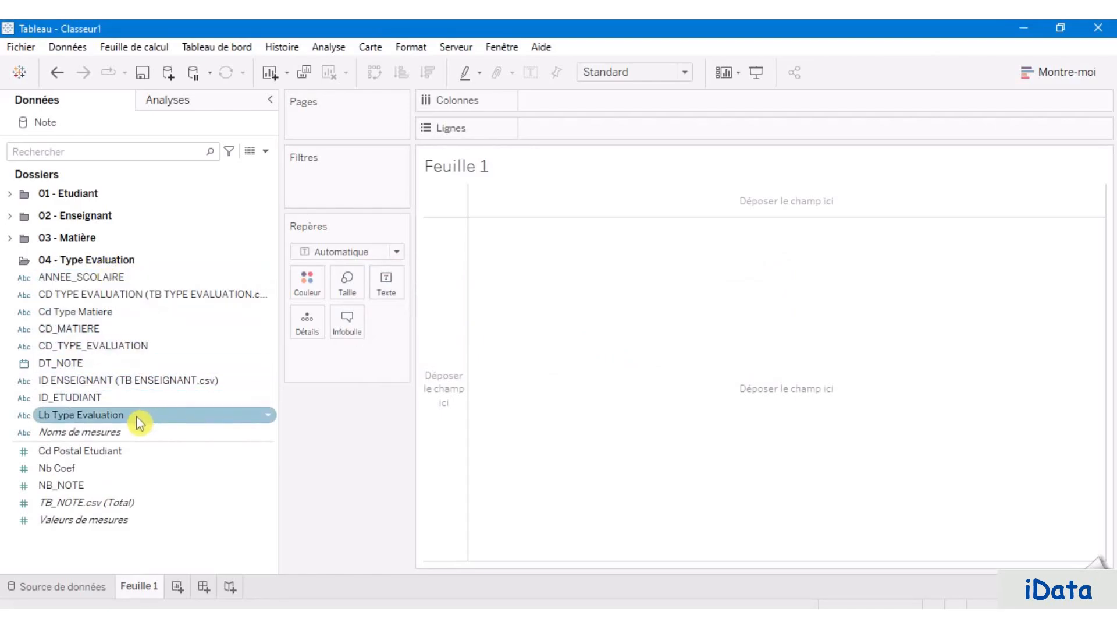
left_click_drag(156, 300, 156, 265)
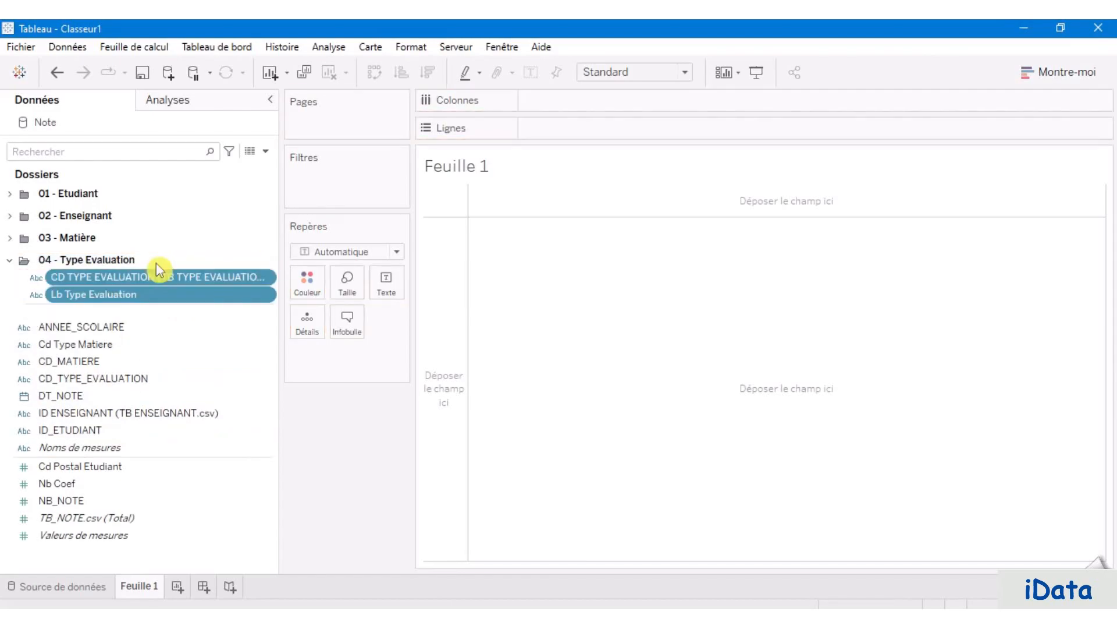
Step: Rename the Lb Type Evaluation field in the 04 - Type Evaluation folder to Libellé Type Evaluation
left_click(139, 290)
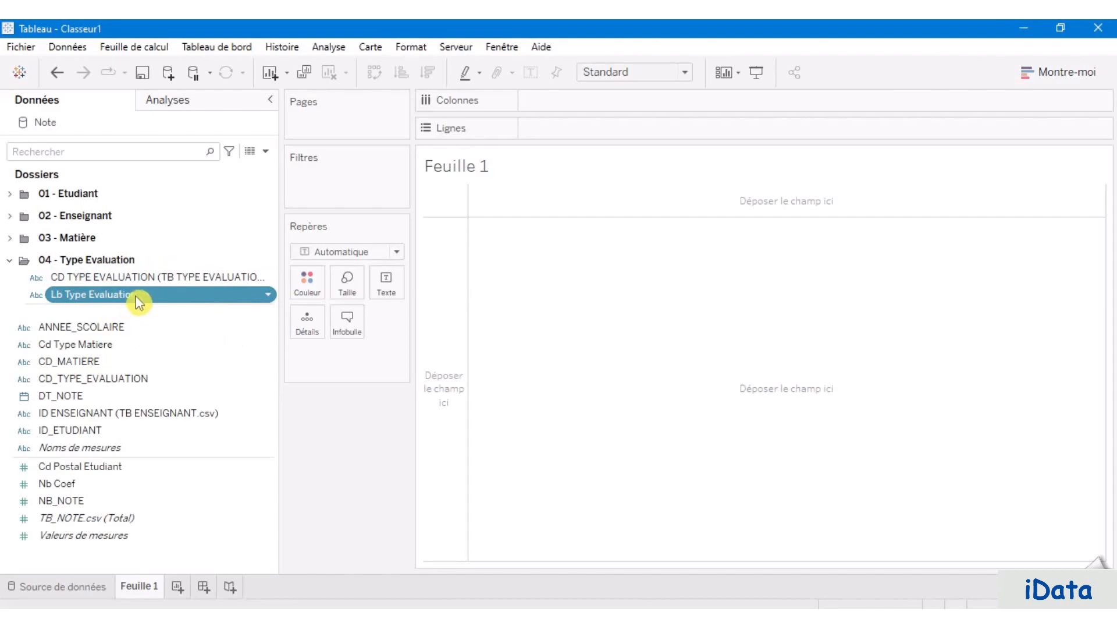
right_click(112, 295)
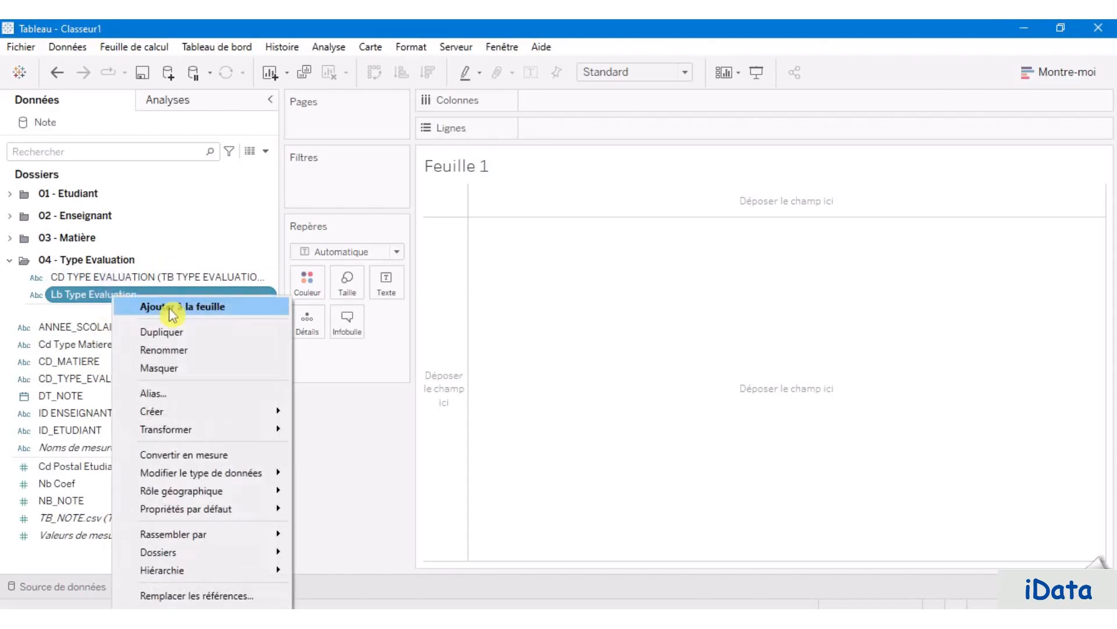
left_click(206, 350)
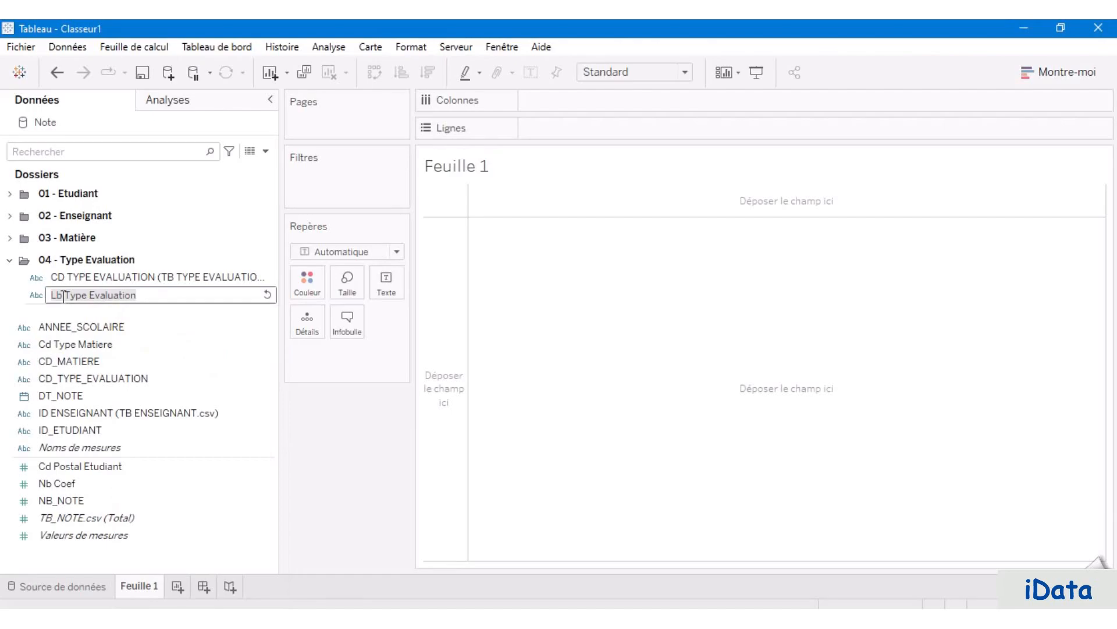
left_click(99, 296)
key("BackSpace")
type("i")
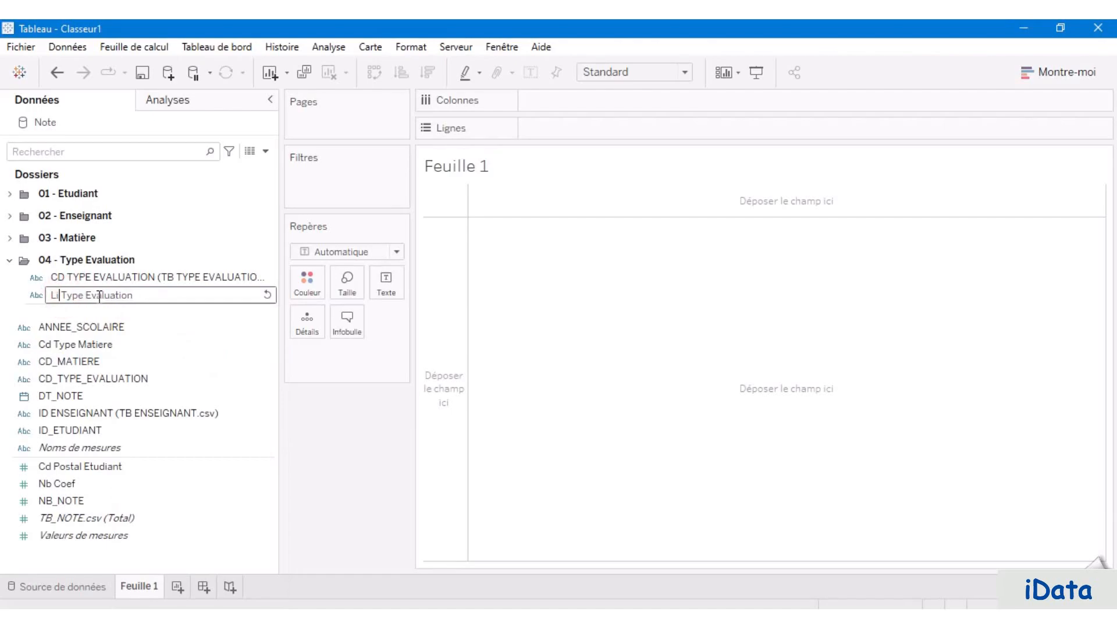
type("bellé")
Step: Rename CD TYPE EVALUATION (TB TYPE EVALUATION.csv) in the 04 - Type Evaluation folder to Code Type Evaluation, and collapse the folder
left_click(143, 276, "ctrl")
right_click(144, 274)
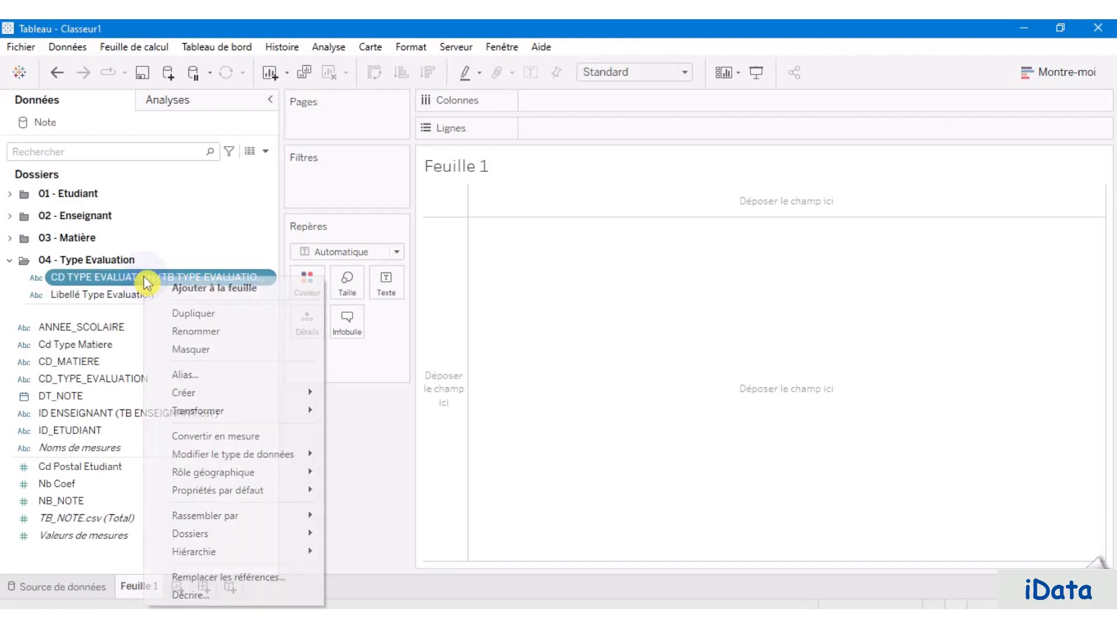
left_click(220, 332)
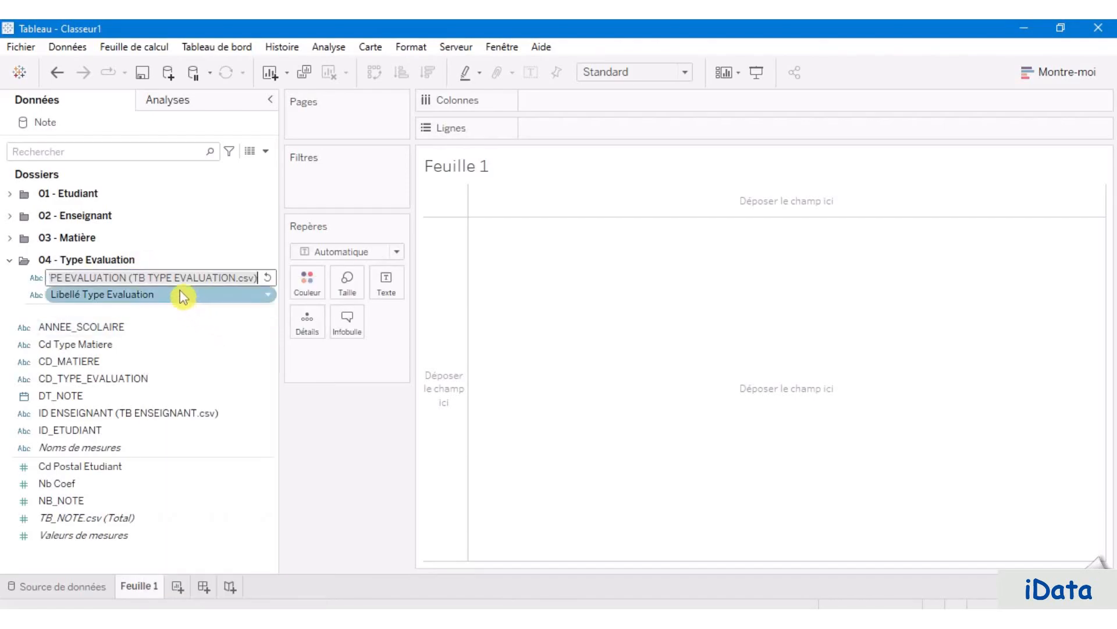
type("Code Ty")
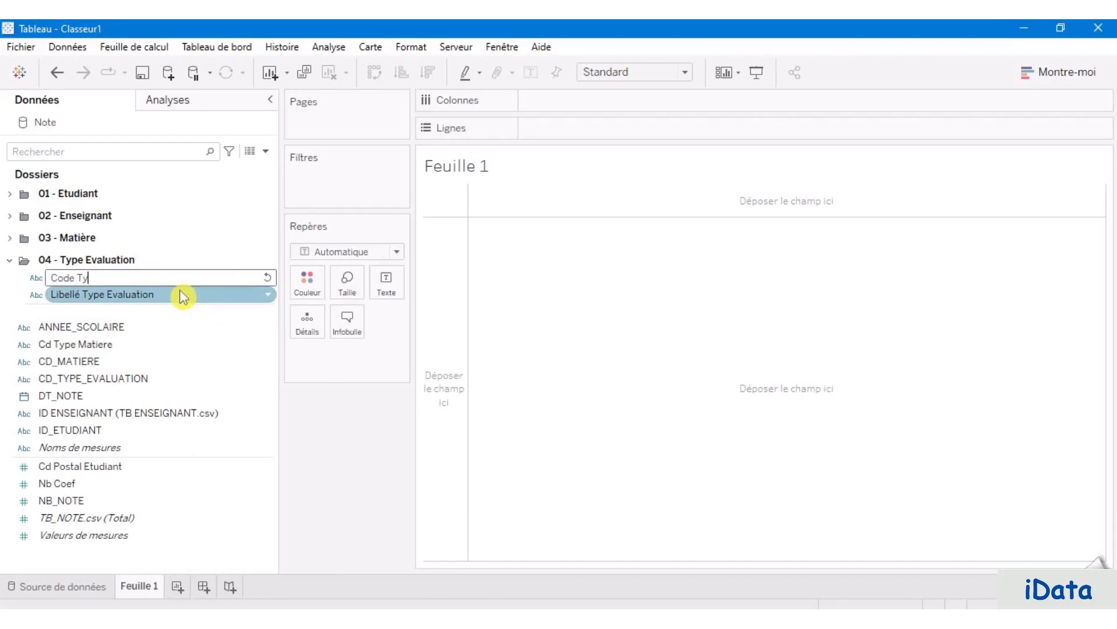
type("pe Evaluation")
left_click(15, 279)
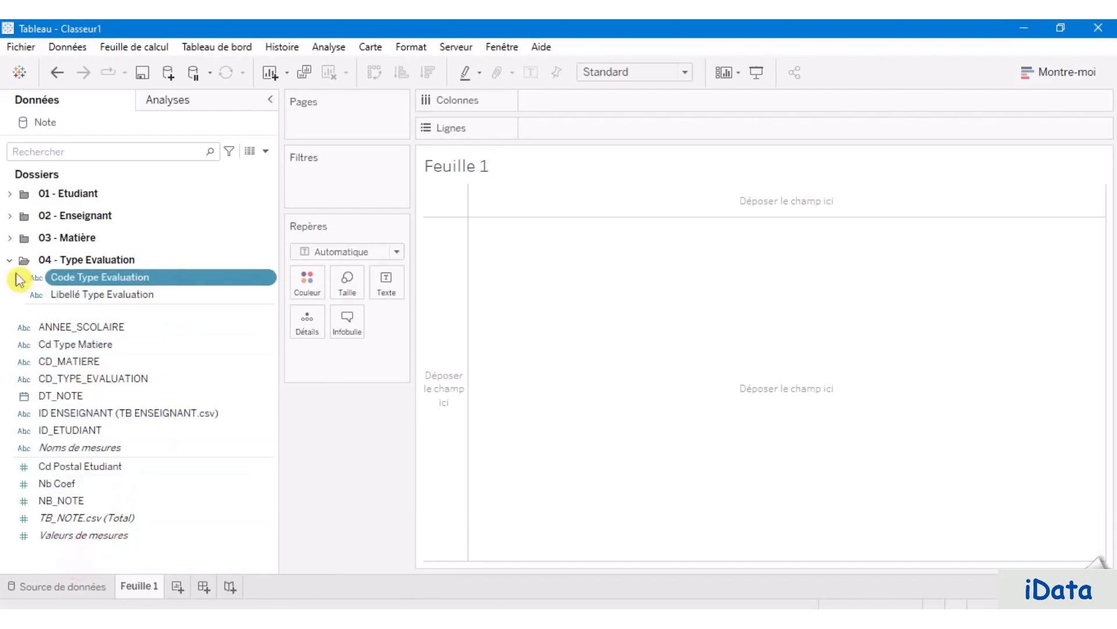
left_click(9, 259)
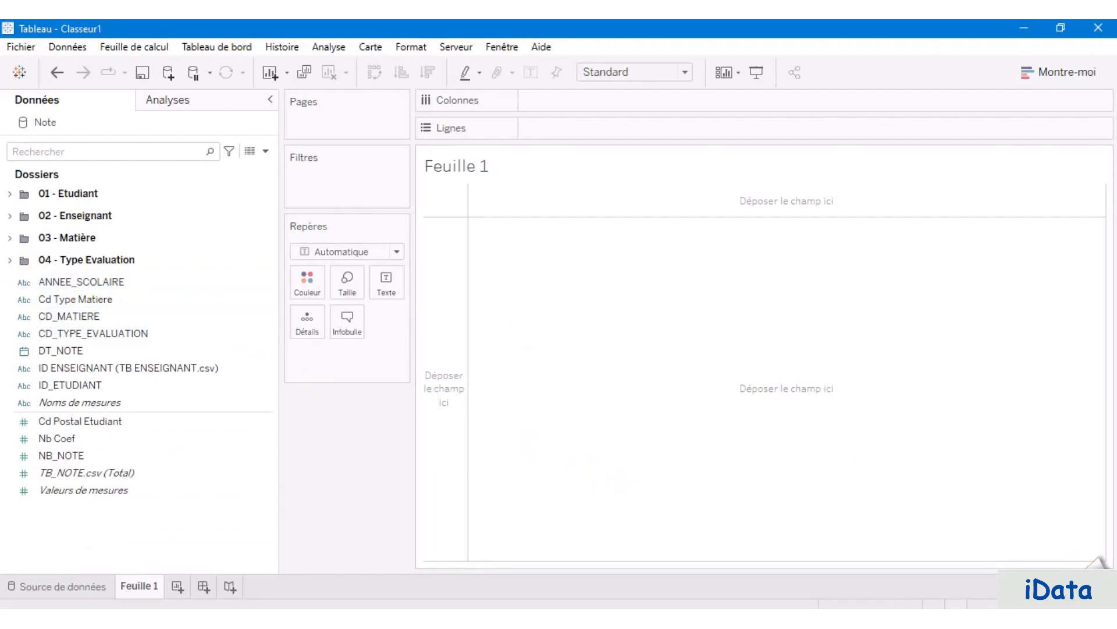
Step: Create the folder 05 - Note and move ANNEE_SCOLAIRE and DT_NOTE into it
right_click(100, 524)
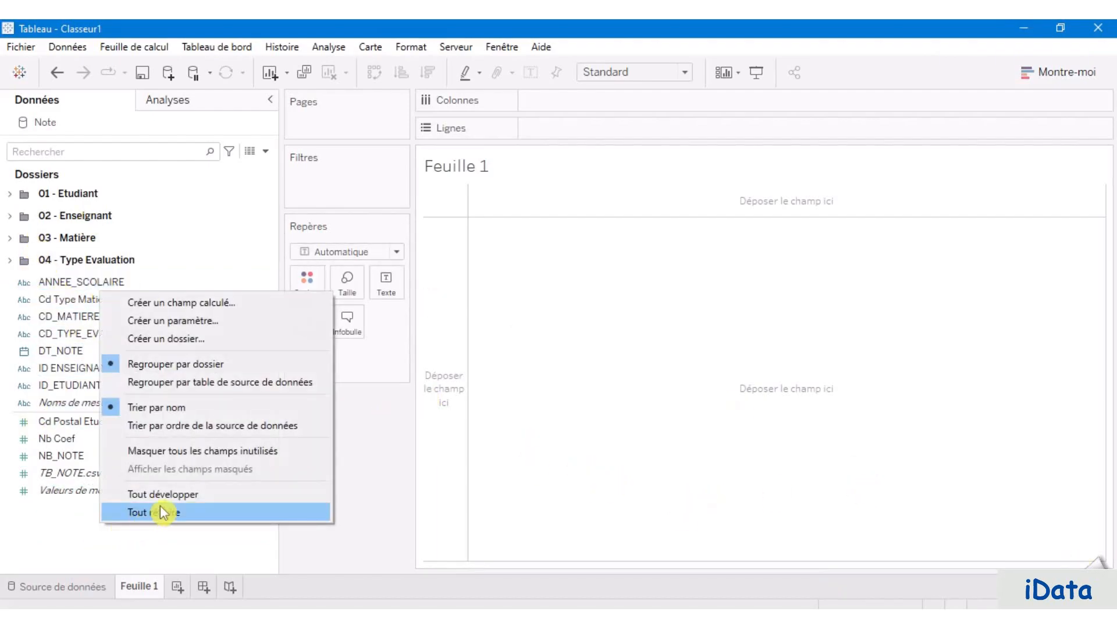
left_click(238, 339)
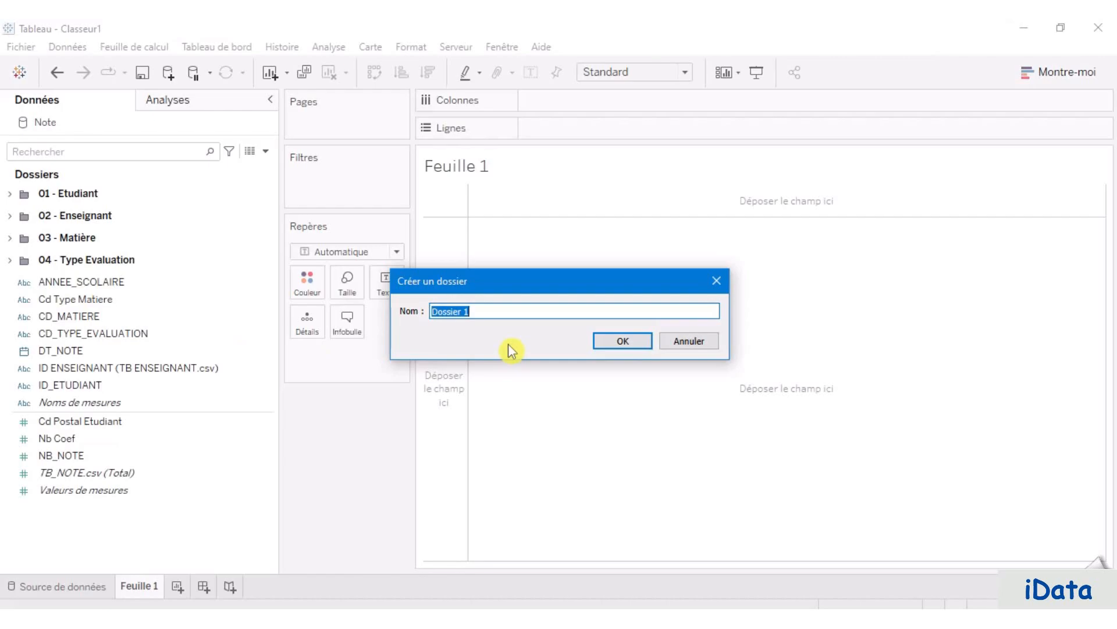
type("05 - Note")
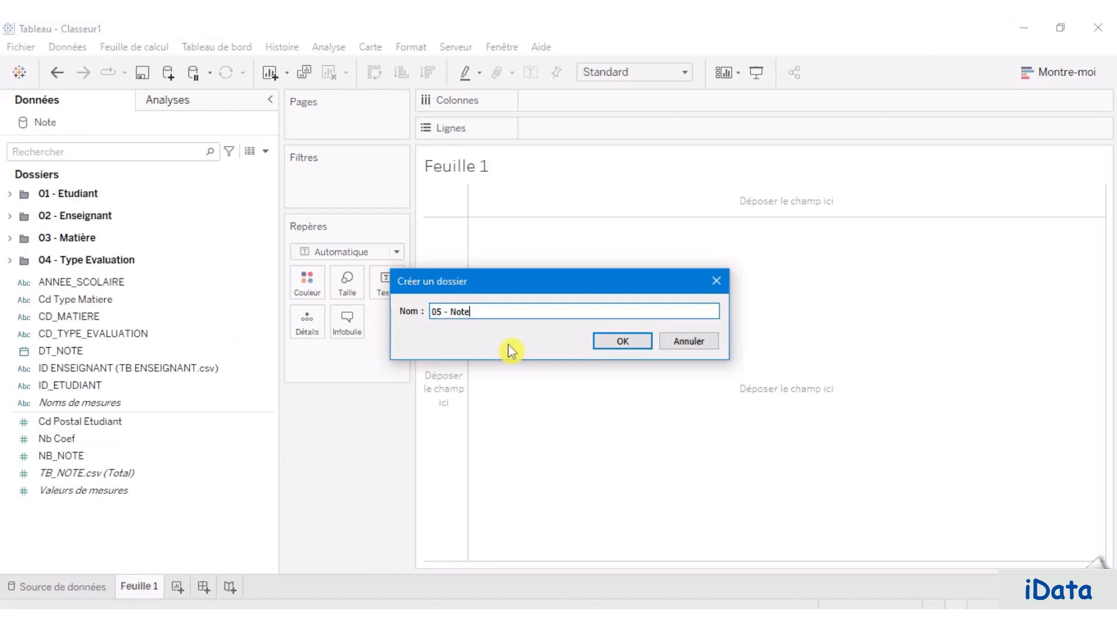
left_click(622, 341)
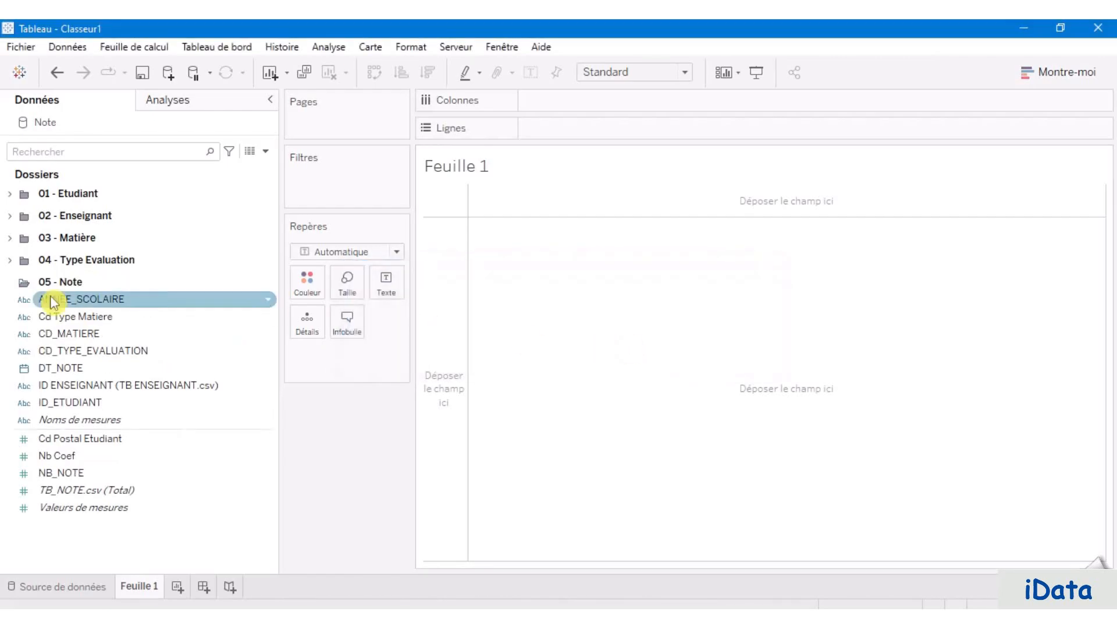
left_click(141, 404)
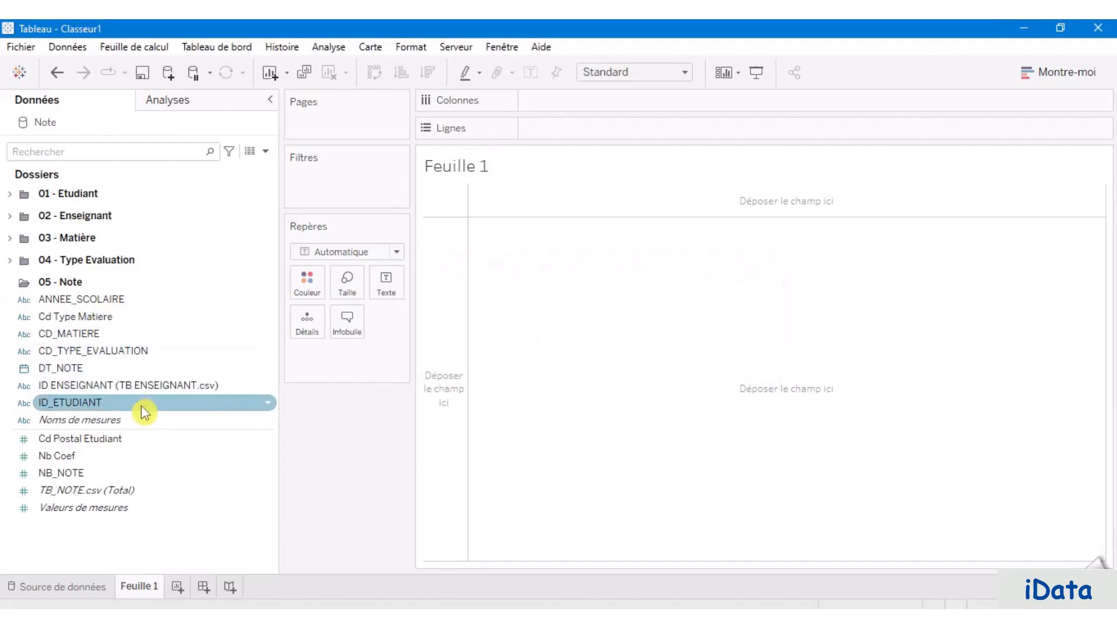
left_click(127, 370)
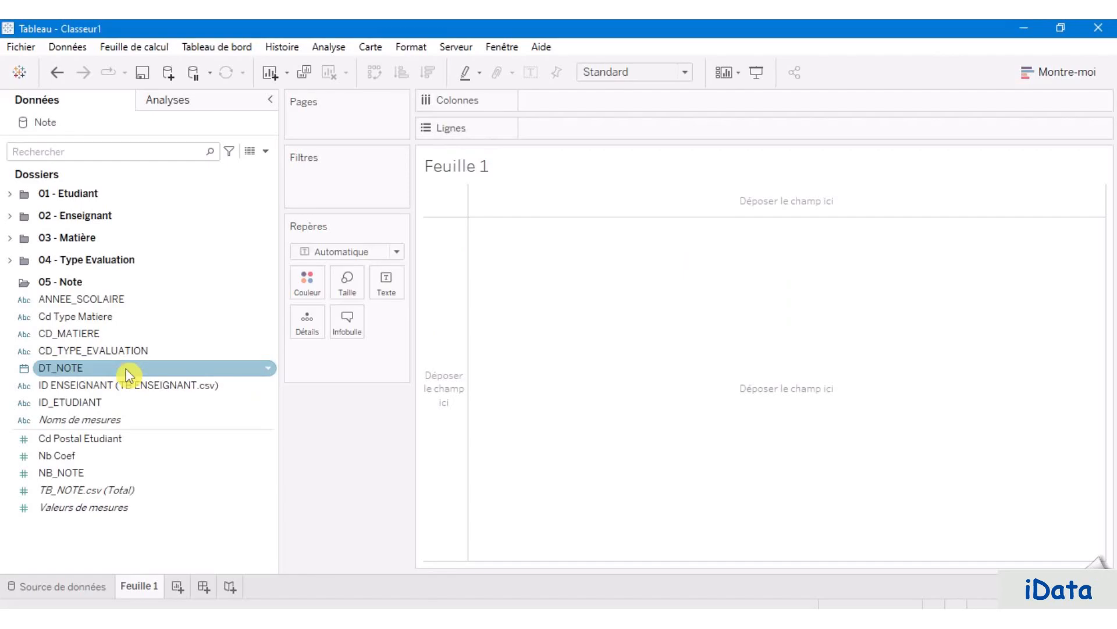
left_click(148, 298, "ctrl")
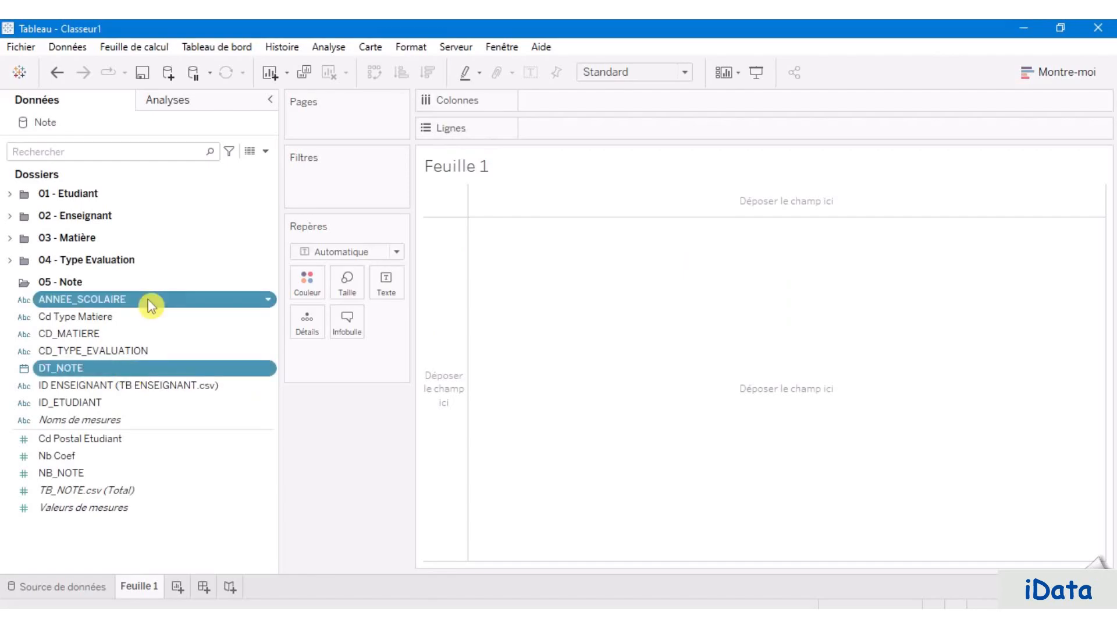
left_click_drag(148, 299, 148, 285)
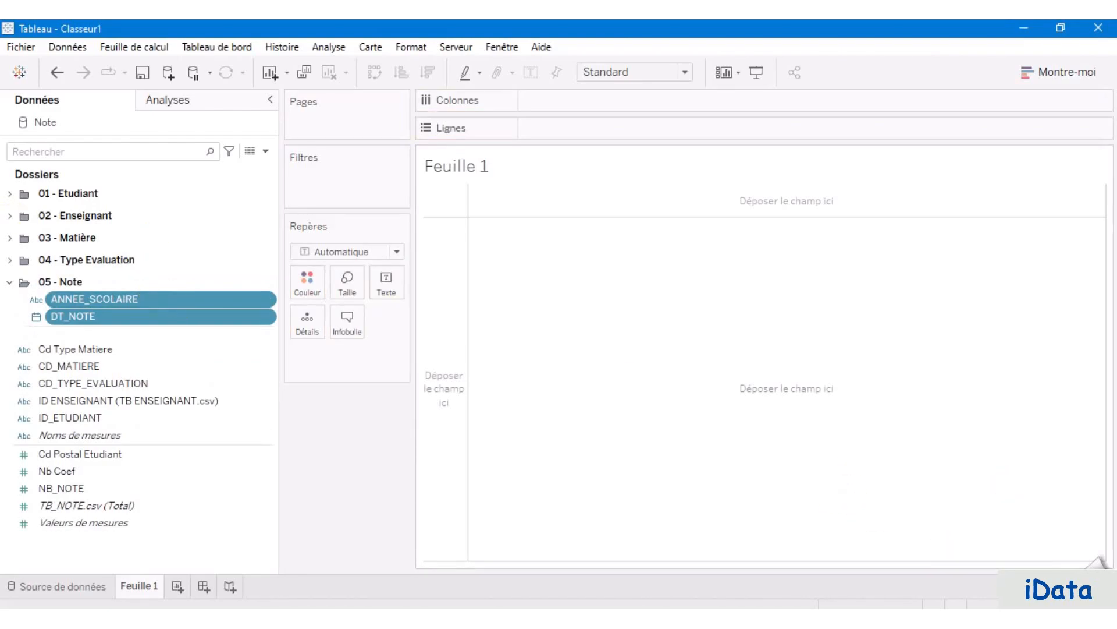
Step: Rename the ANNEE_SCOLAIRE field in the 05 - Note folder to Année Scolaire
left_click(150, 299)
right_click(161, 299)
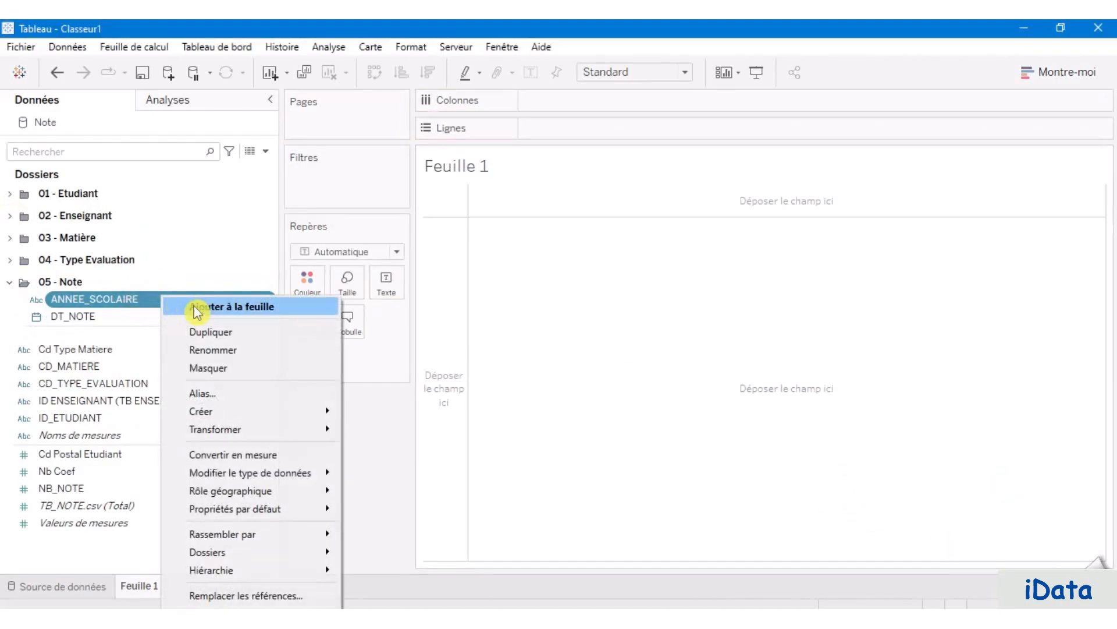
left_click(250, 350)
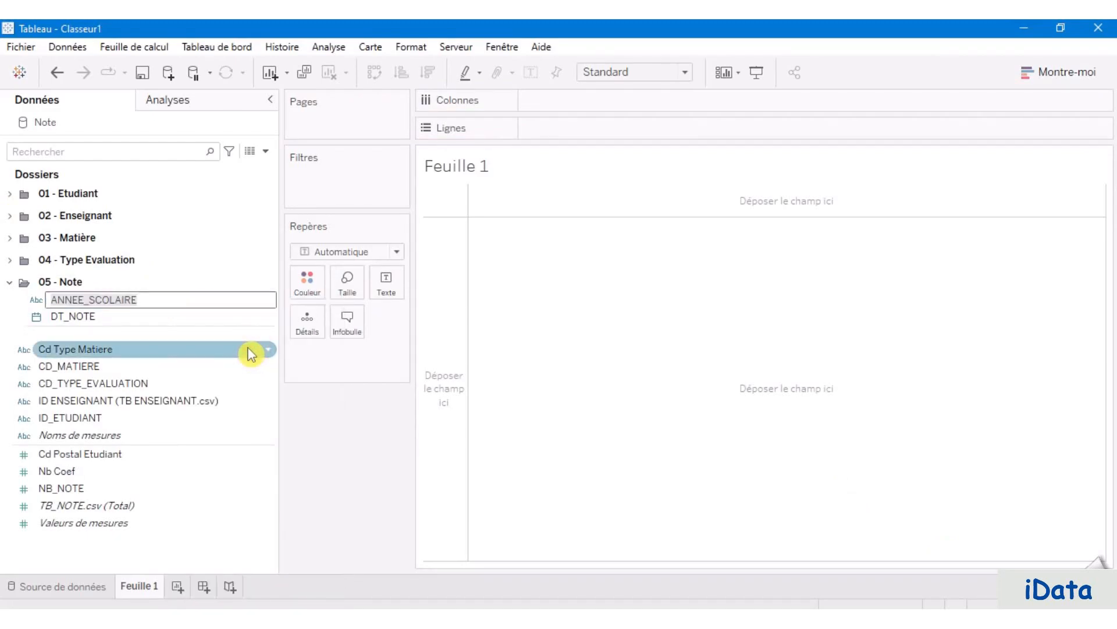
type("Année Scolaire")
left_click(131, 310)
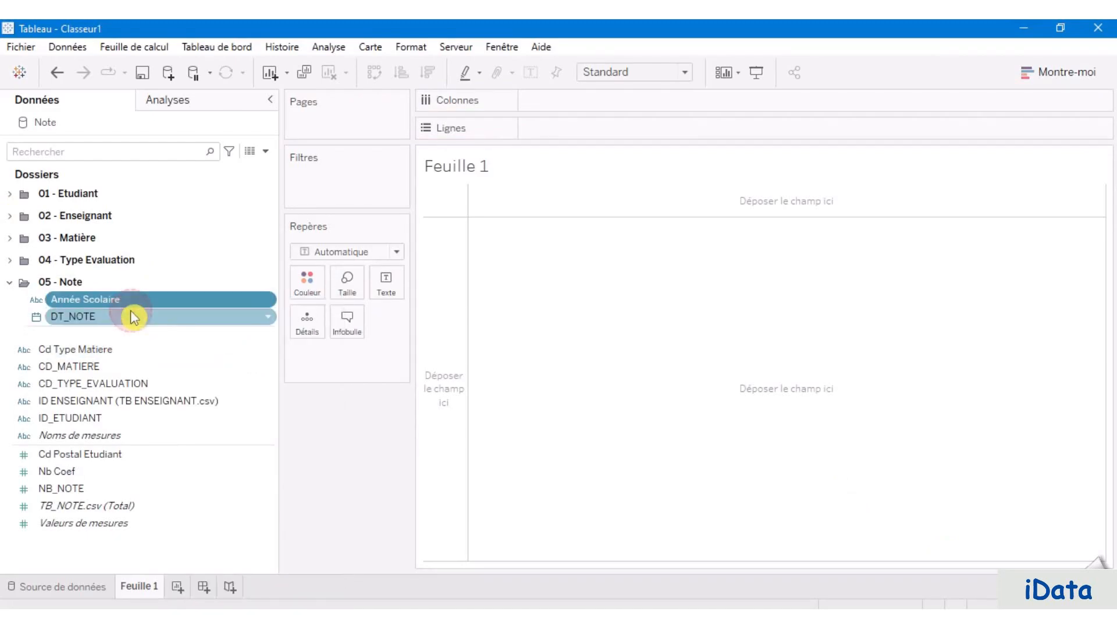
Step: Rename the DT_NOTE field in the 05 - Note folder to Date d'obtention de la note, and collapse the folder
right_click(120, 316)
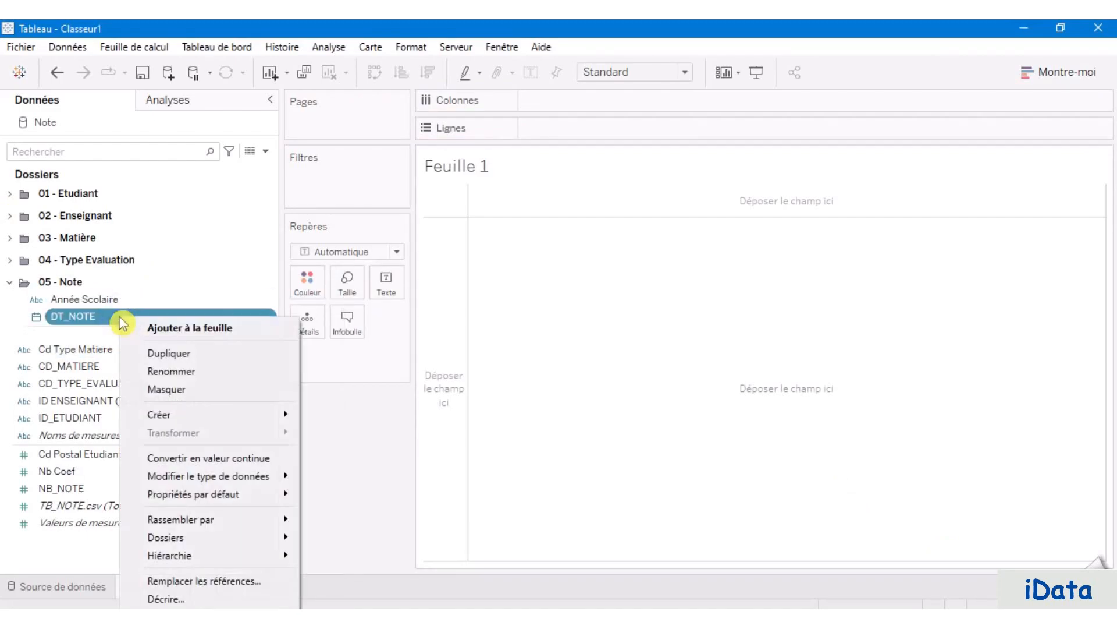
left_click(195, 375)
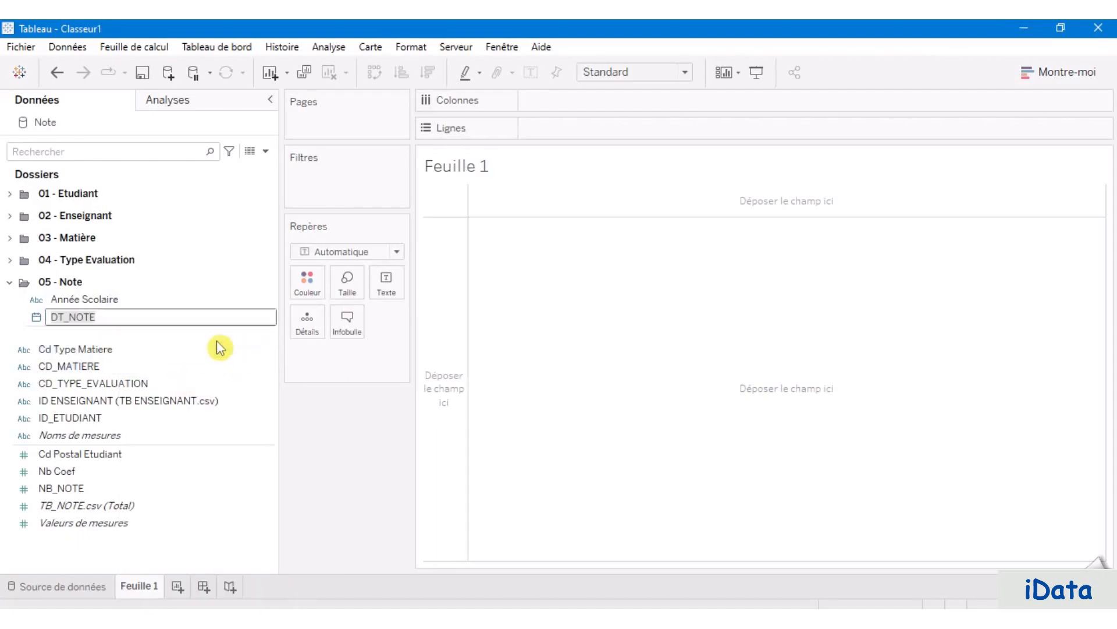
type("Date d'obtention de la note")
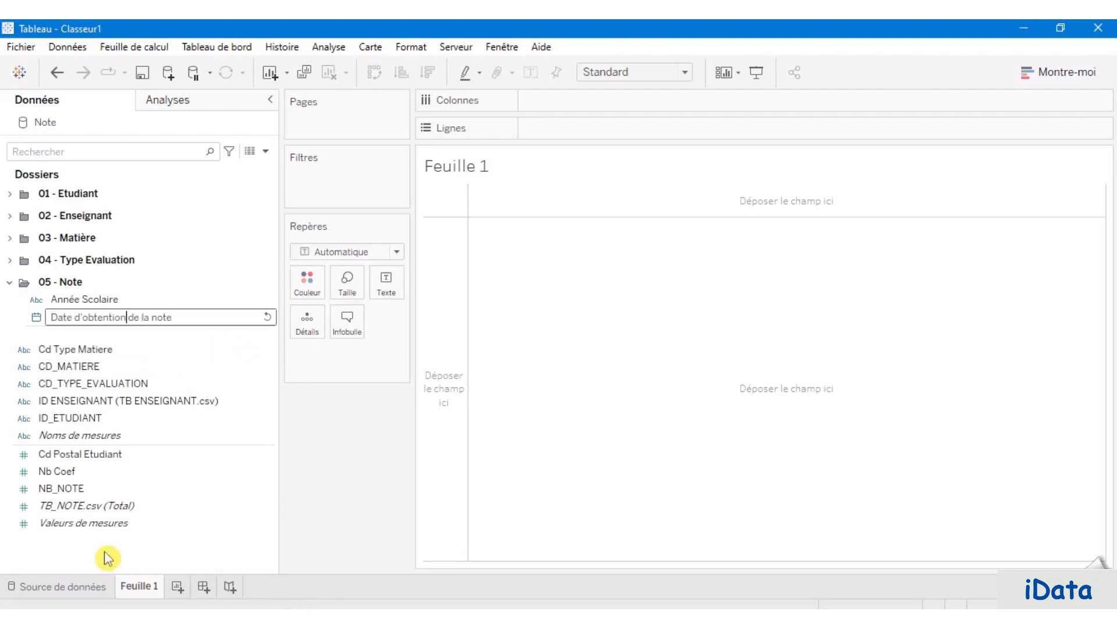
left_click(103, 551)
left_click(9, 281)
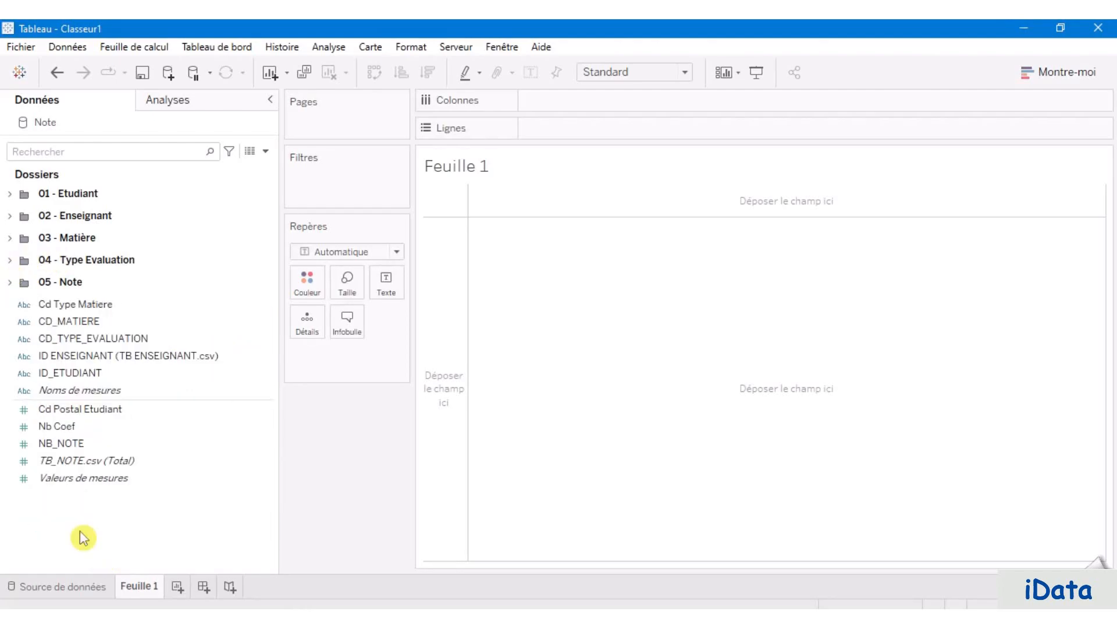
Step: Create a folder named 09 - Autres for the remaining fields of the Note data source
right_click(80, 531)
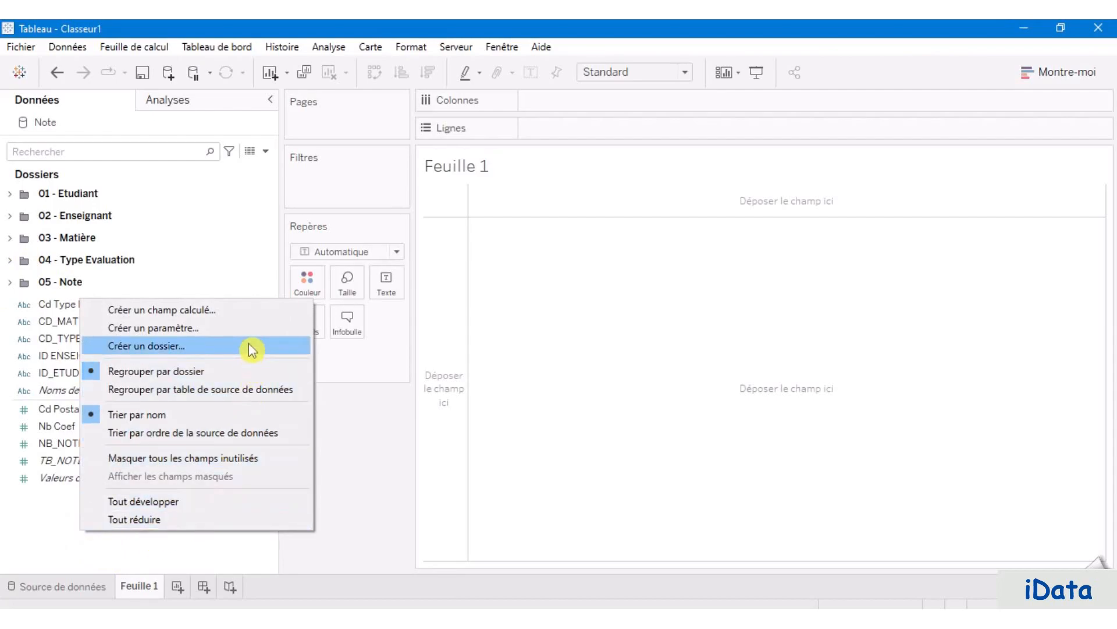
left_click(251, 348)
type("09 - Autres")
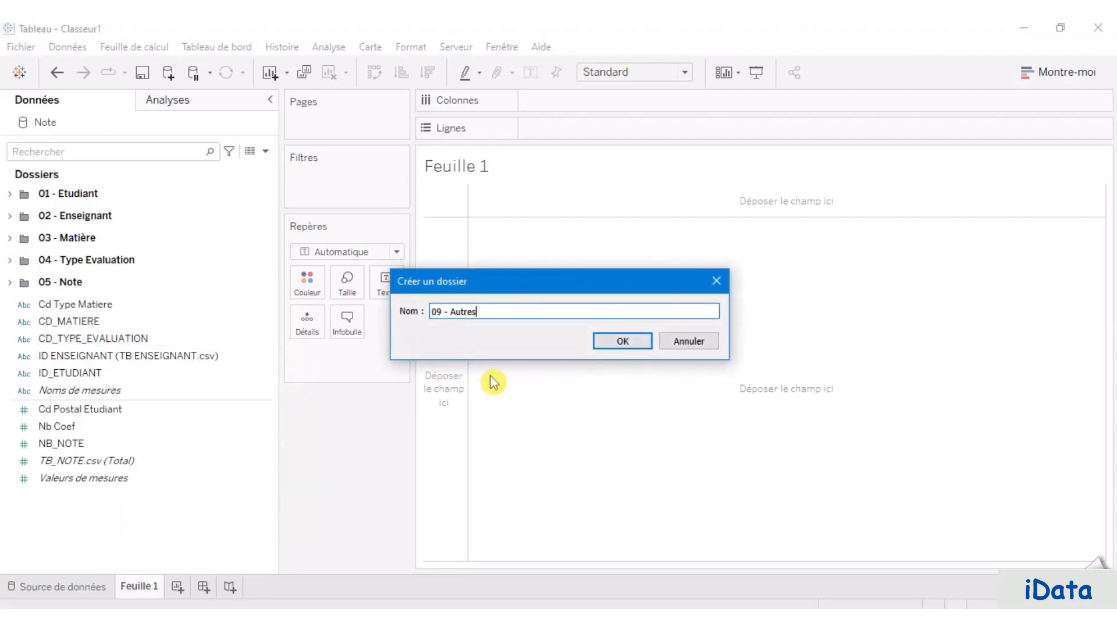
left_click(621, 341)
Step: Move Cd Type Matiere, CD_MATIERE, CD_TYPE_EVALUATION, ID ENSEIGNANT (TB ENSEIGNANT.csv) and ID_ETUDIANT into the 09 - Autres folder, and collapse it
left_click(117, 317)
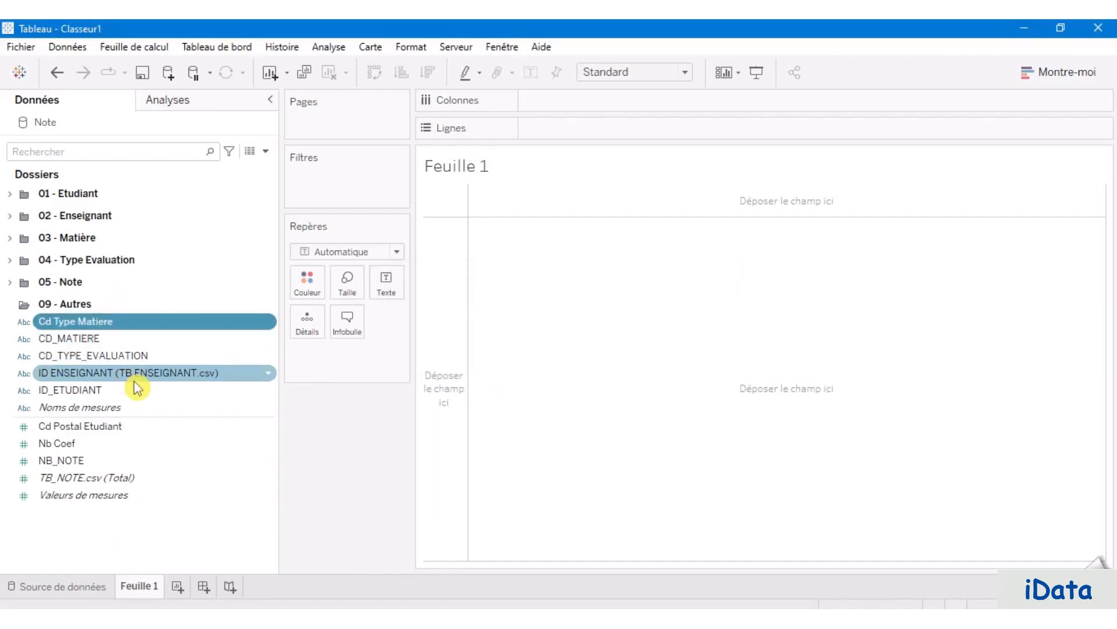
left_click(9, 238)
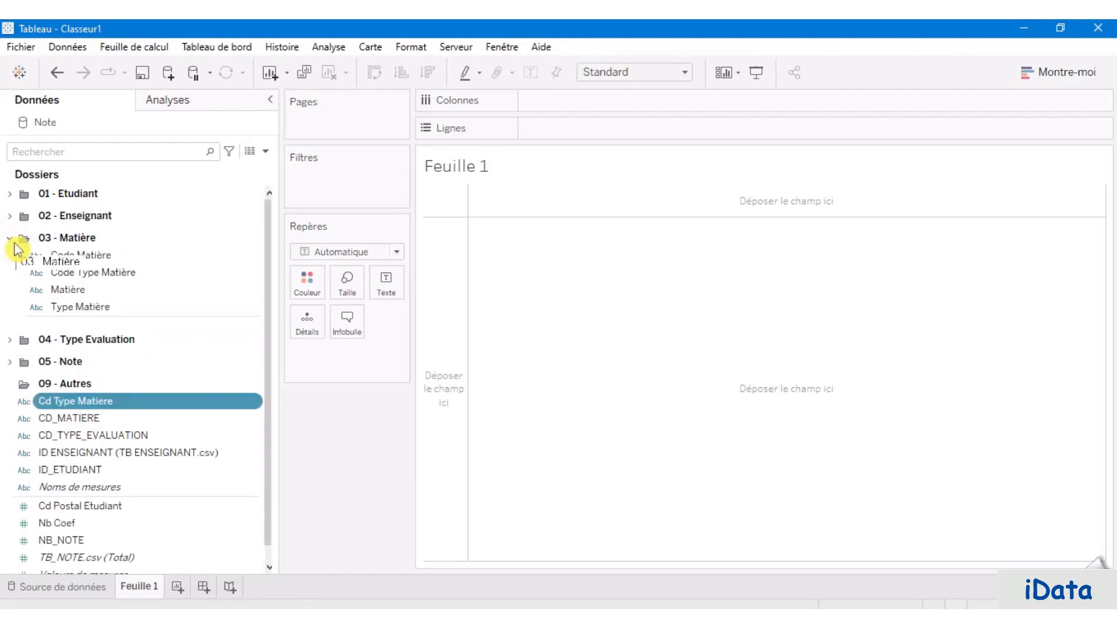
left_click(9, 238)
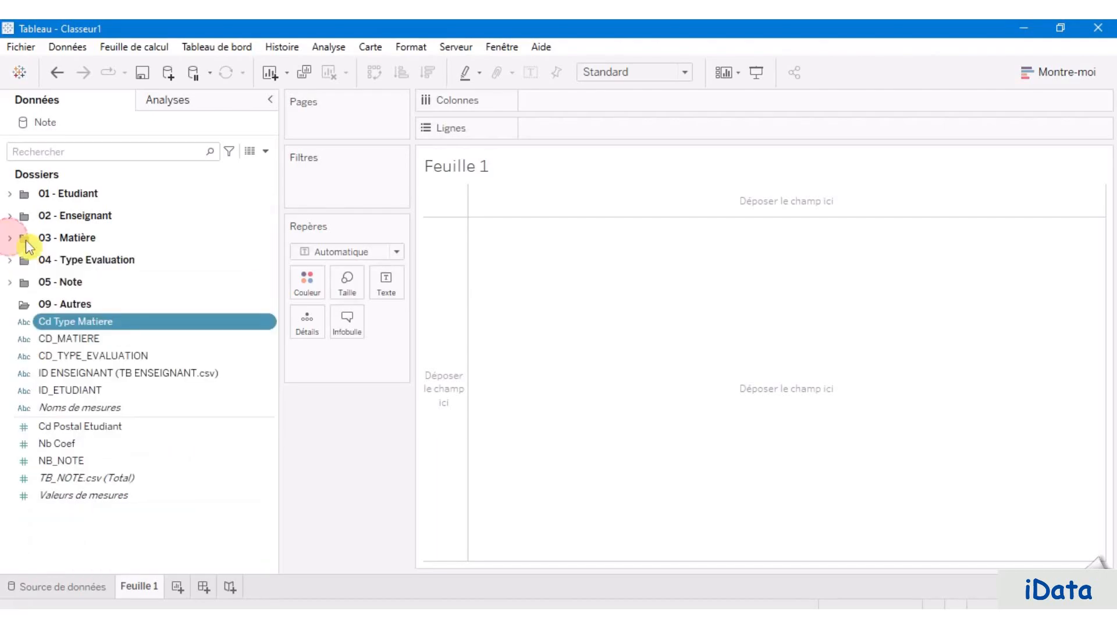
left_click(116, 342, "ctrl")
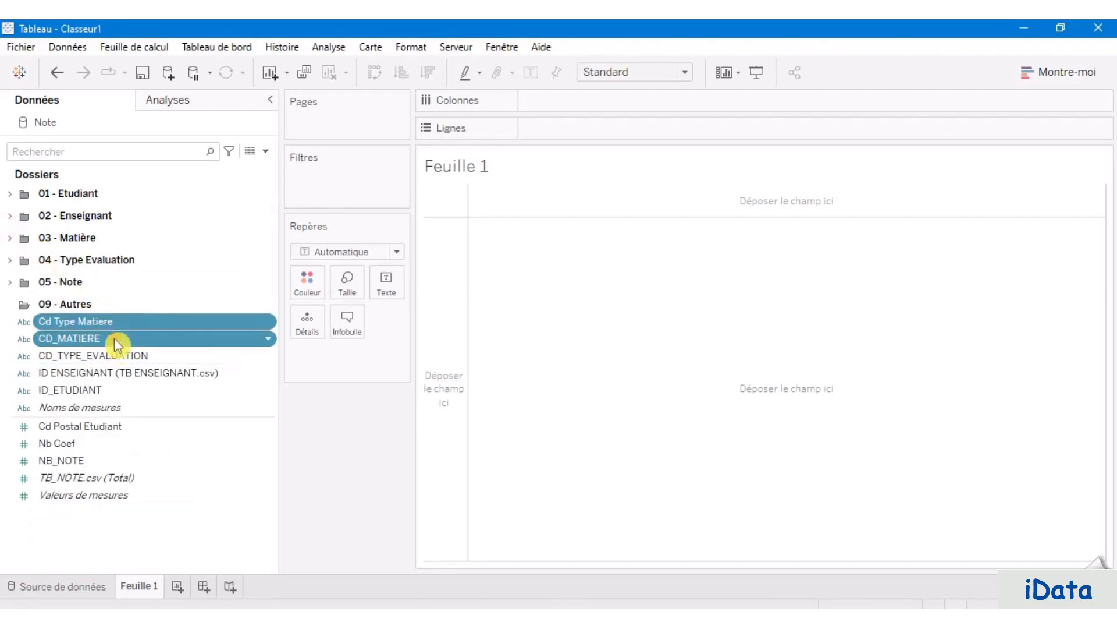
left_click(156, 356, "ctrl")
left_click(157, 375, "ctrl")
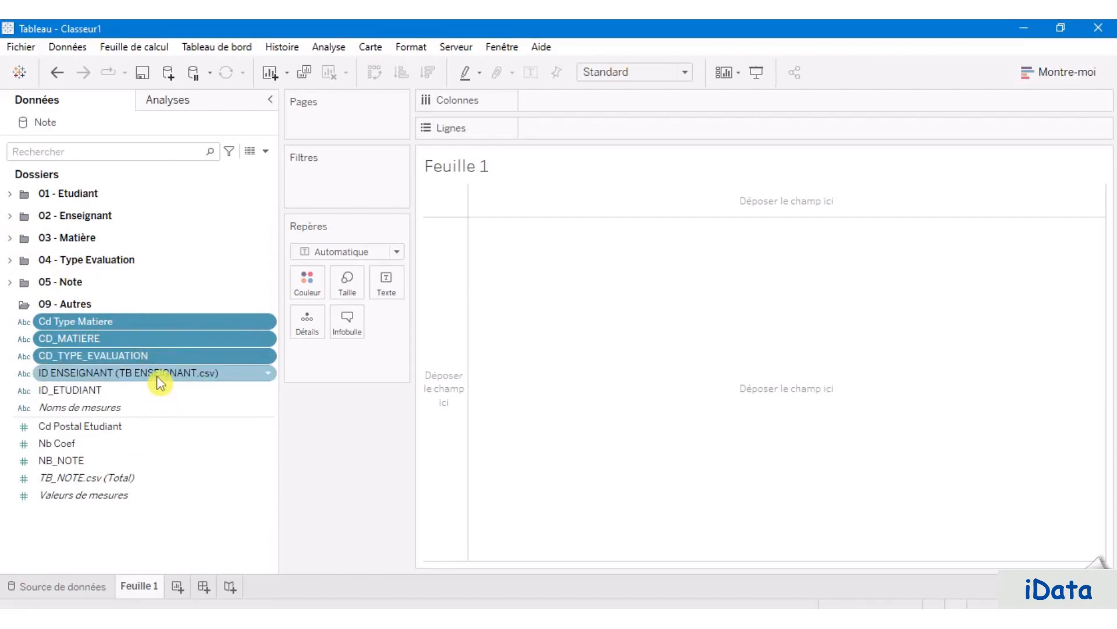
left_click(120, 397, "ctrl")
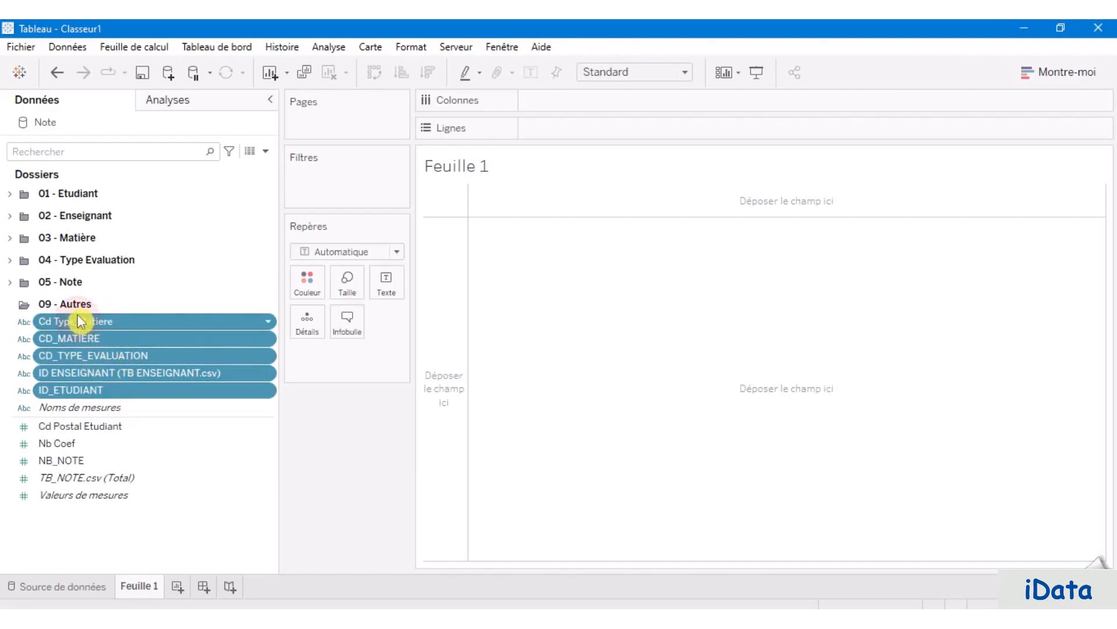
left_click_drag(78, 319, 76, 303)
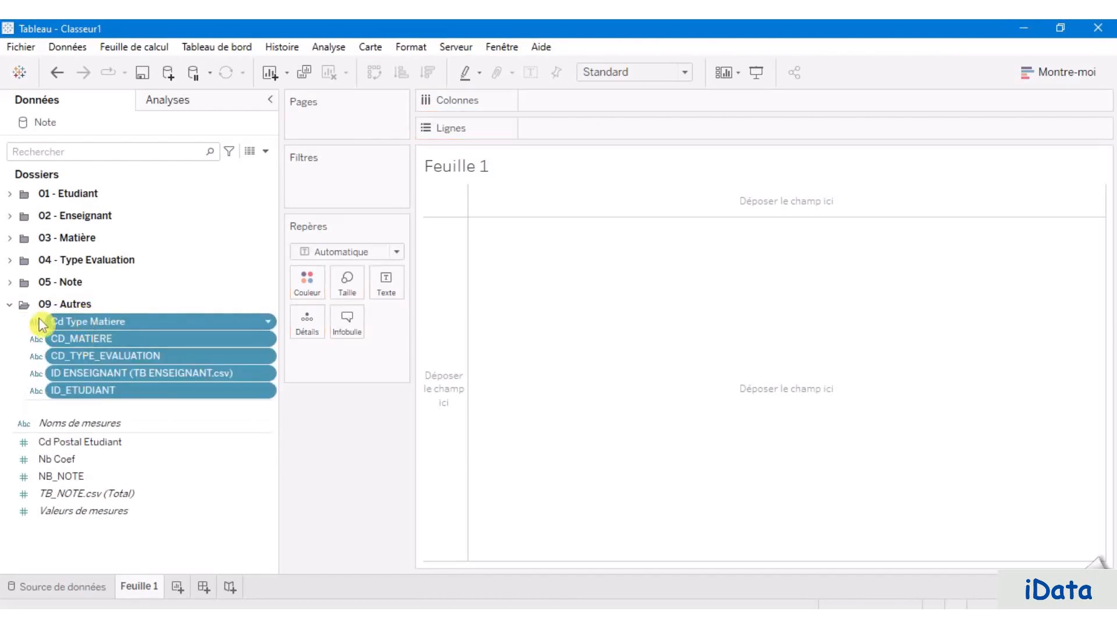
left_click(10, 305)
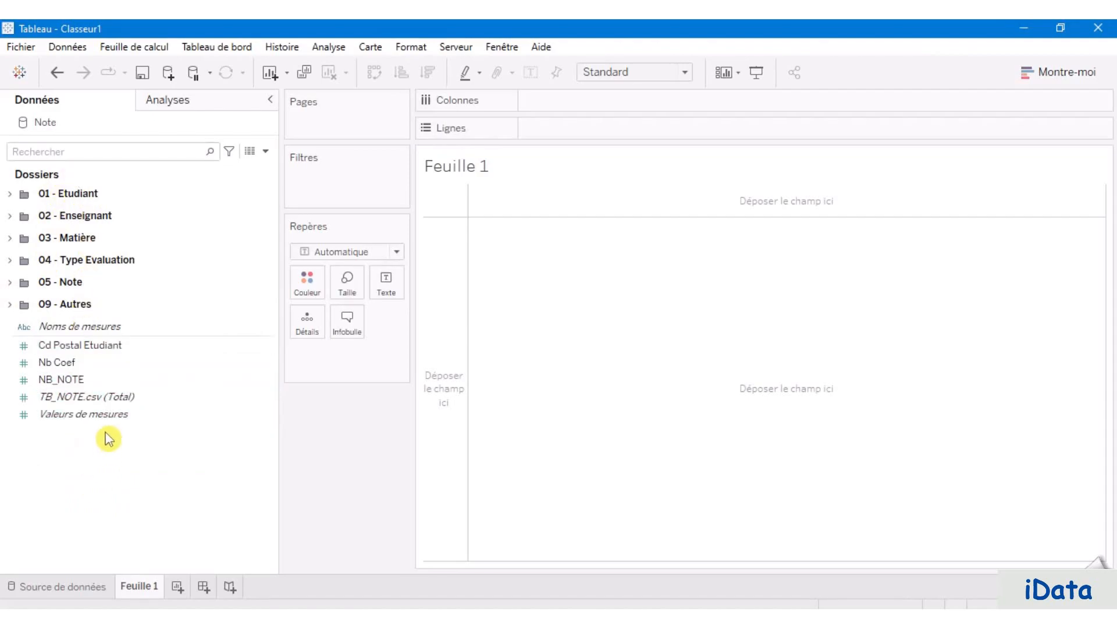
left_click(128, 348)
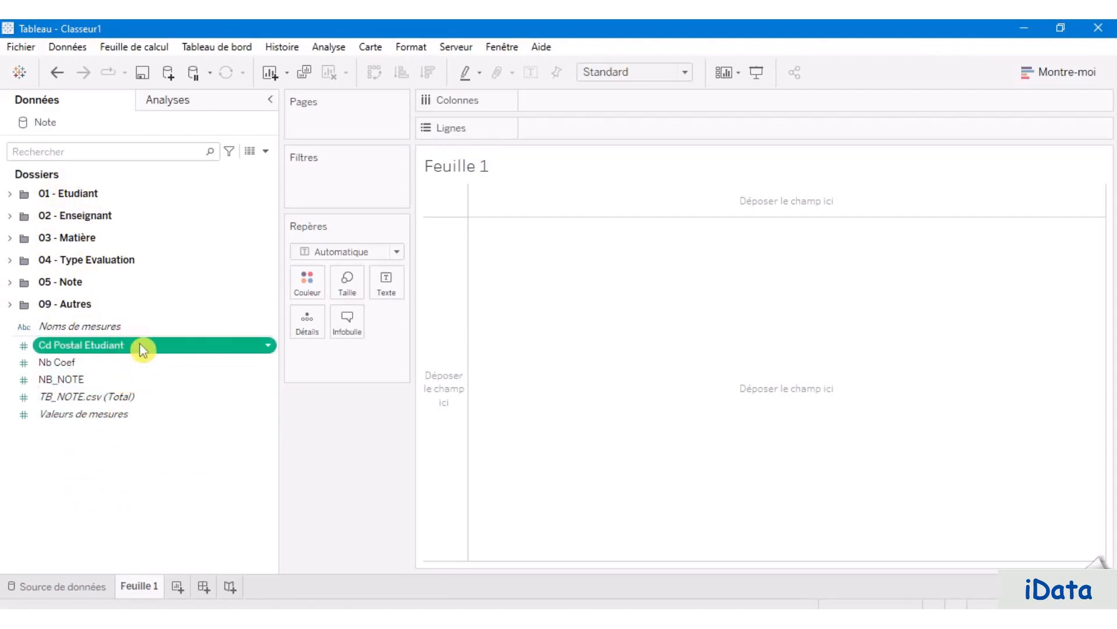
left_click(112, 479)
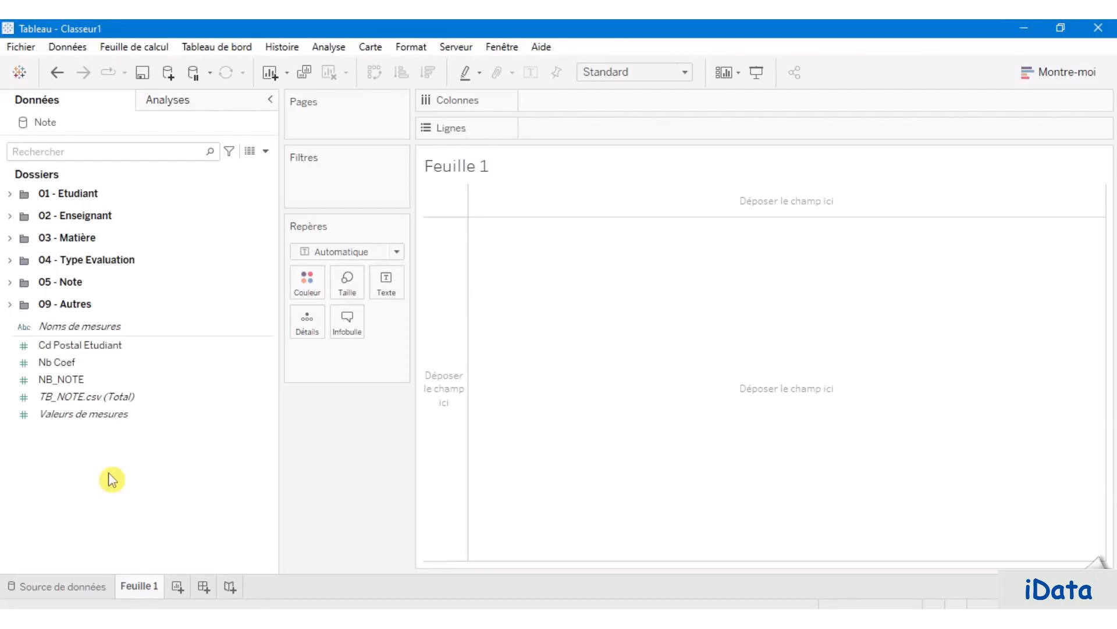
left_click(36, 348)
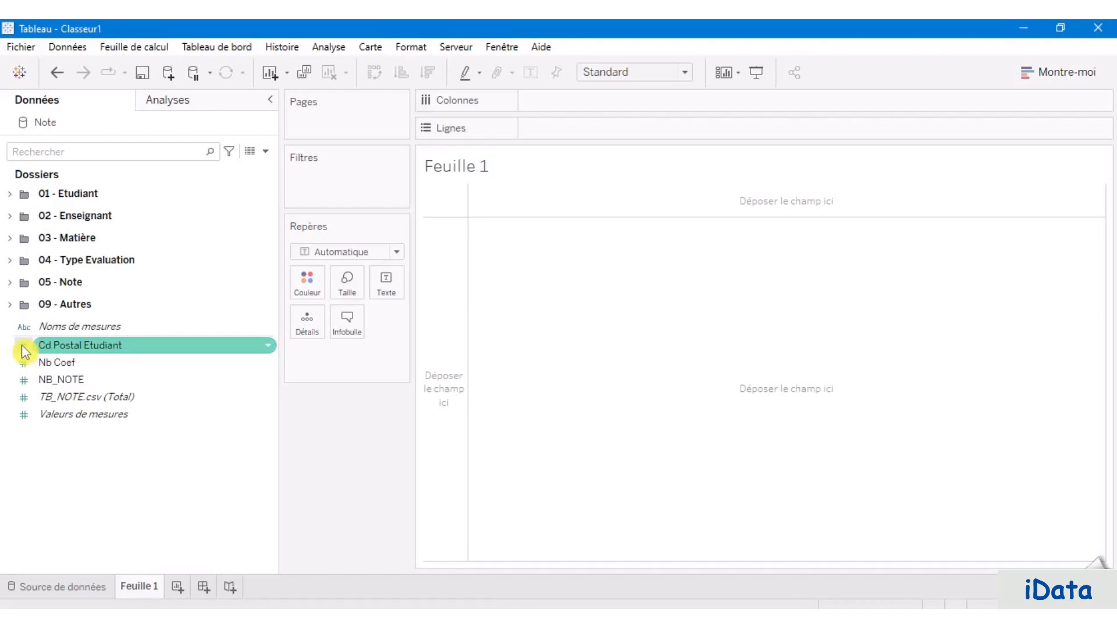
left_click(22, 350)
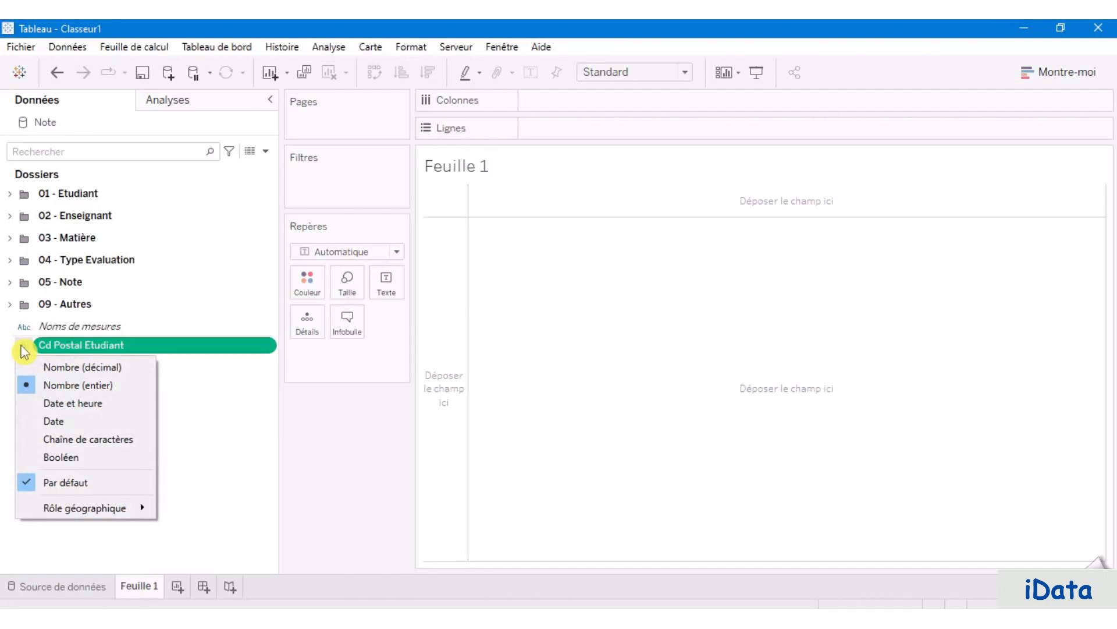
right_click(265, 353)
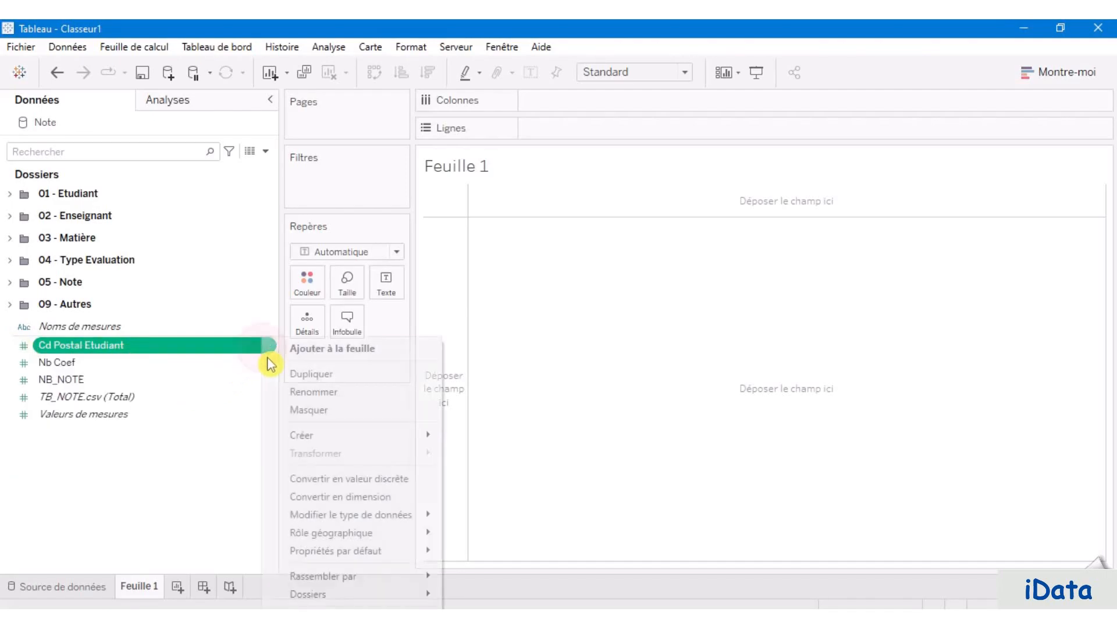
left_click(158, 484)
Step: Convert the Cd Postal Etudiant measure to a dimension and move it into the 01 - Etudiant folder
right_click(268, 352)
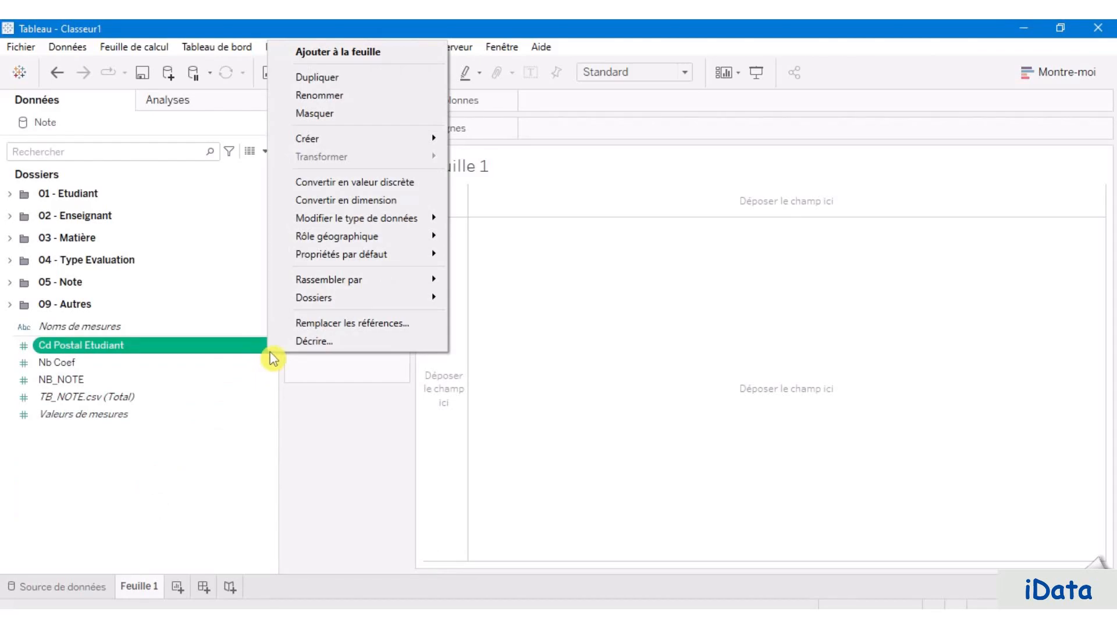
left_click(395, 200)
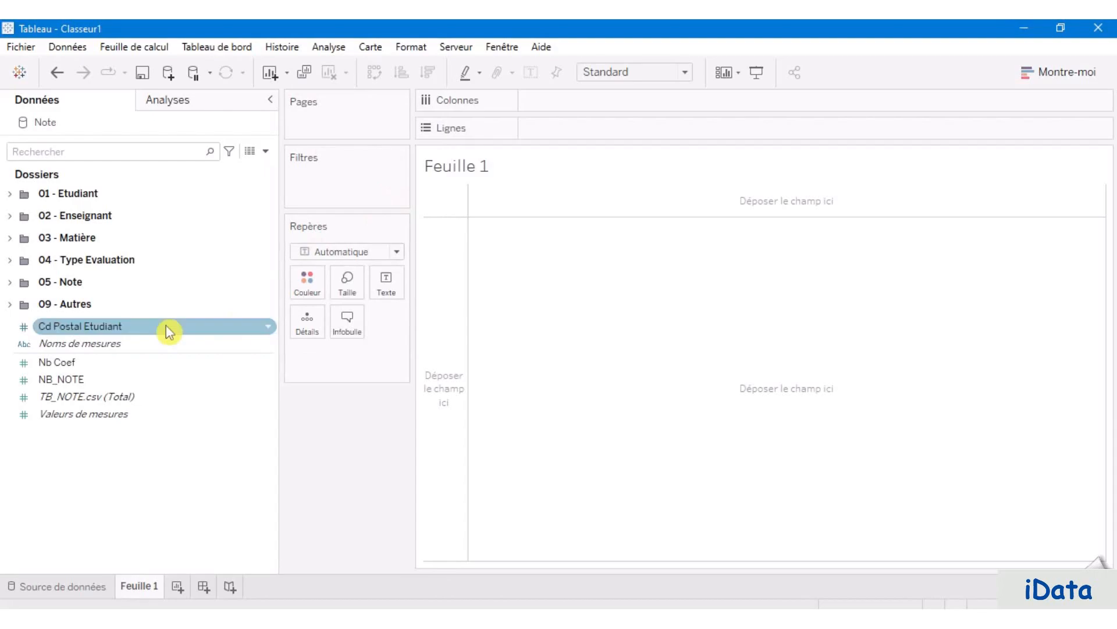
left_click(166, 327)
left_click_drag(167, 327, 167, 194)
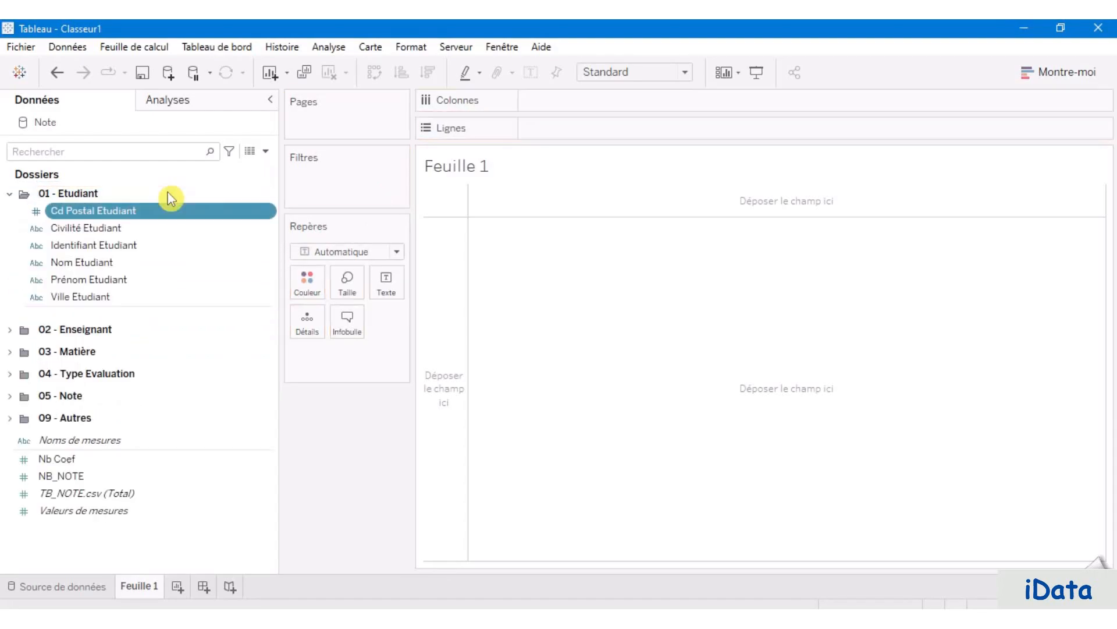
Step: Rename the Cd Postal Etudiant field in the 01 - Etudiant folder to Code Postal Etudiant
right_click(102, 210)
left_click(221, 264)
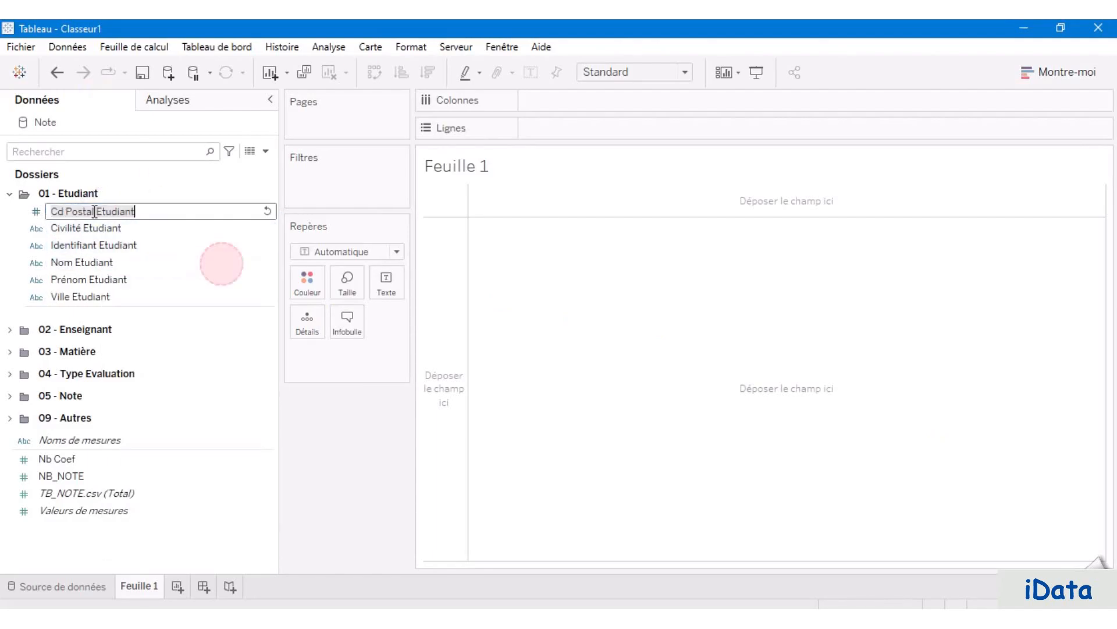
left_click(59, 212)
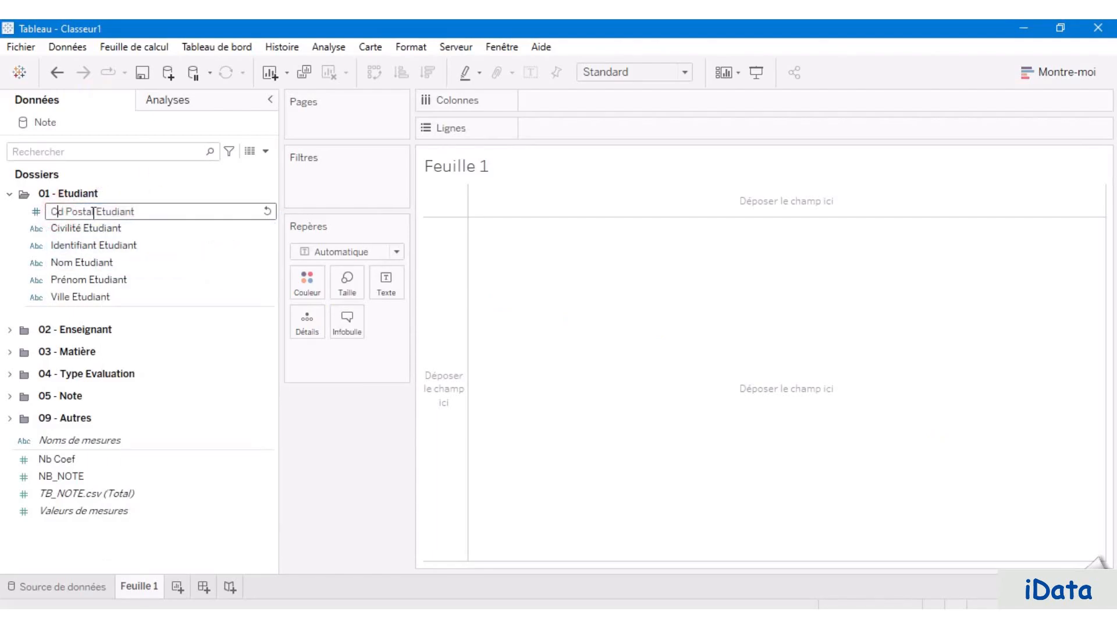
type("ode")
Step: Move the Nb Coef measure into the 03 - Matière folder and the NB_NOTE measure into the 05 - Note folder
left_click(154, 460)
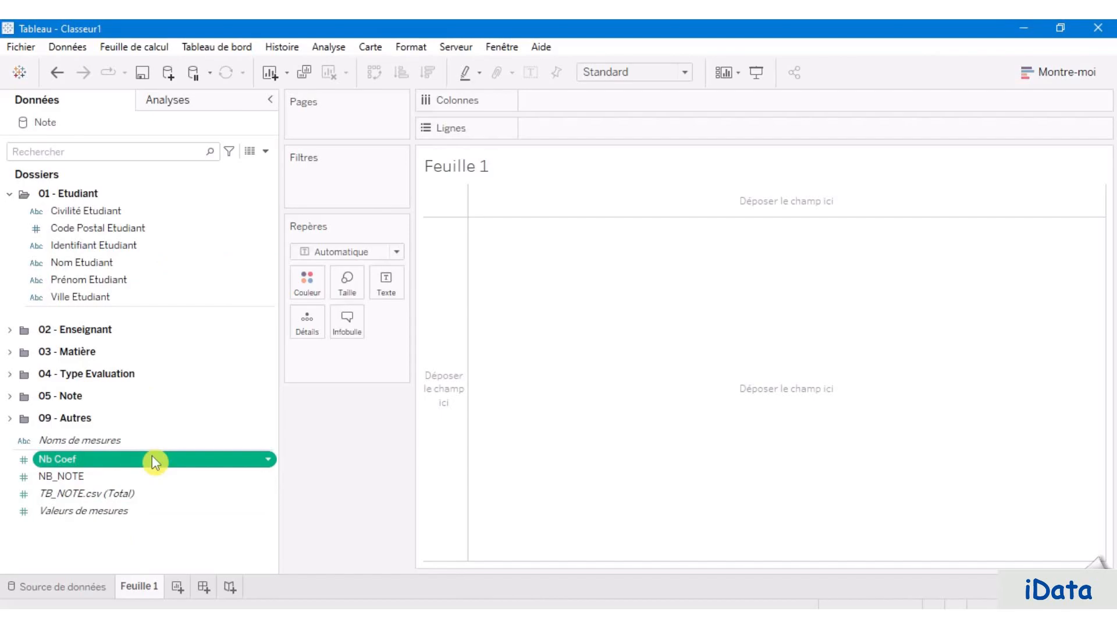
left_click_drag(151, 455, 163, 354)
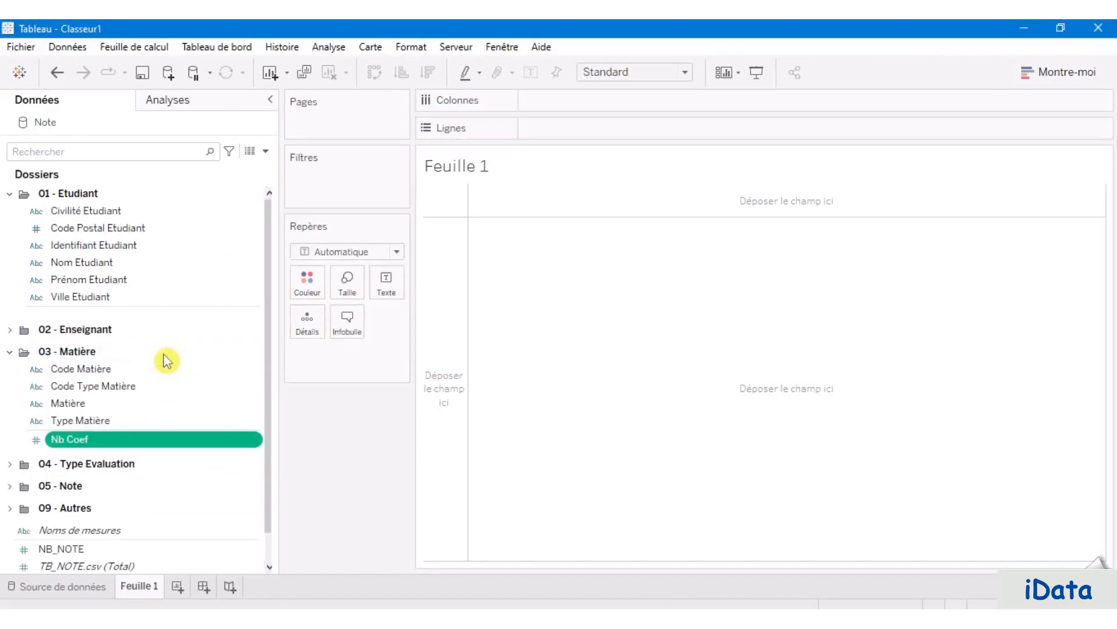
scroll(166, 361, "down", 1)
left_click(114, 513)
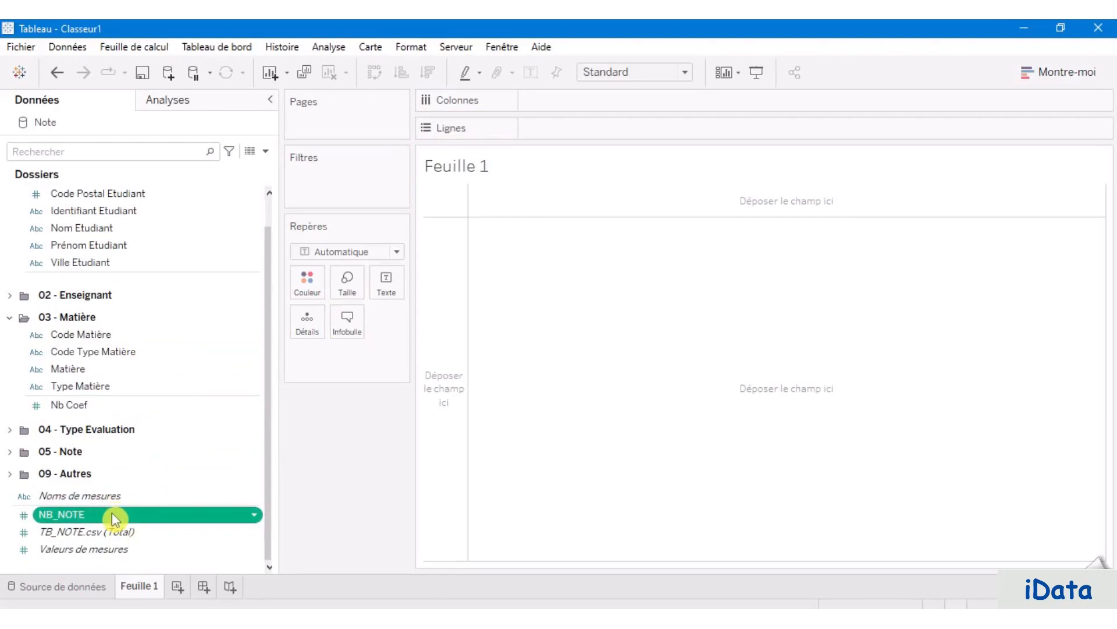
left_click_drag(113, 509, 117, 450)
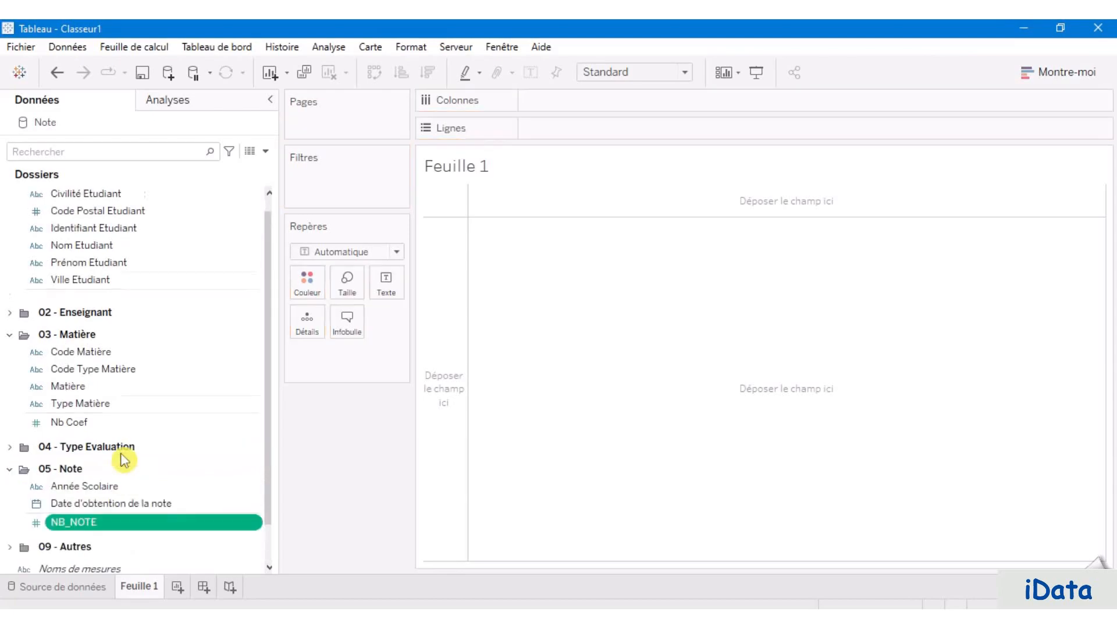
Step: Move the TB_NOTE.csv (Total) measure into the 09 - Autres folder, and collapse the folder
left_click_drag(268, 421, 290, 507)
left_click(183, 539)
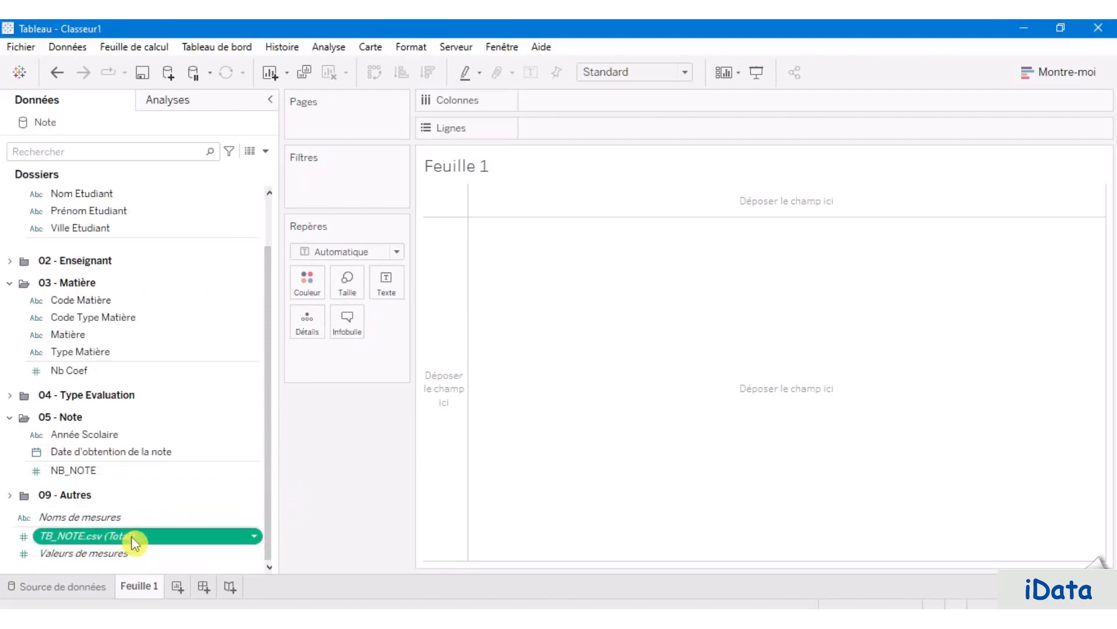
left_click_drag(135, 543, 139, 512)
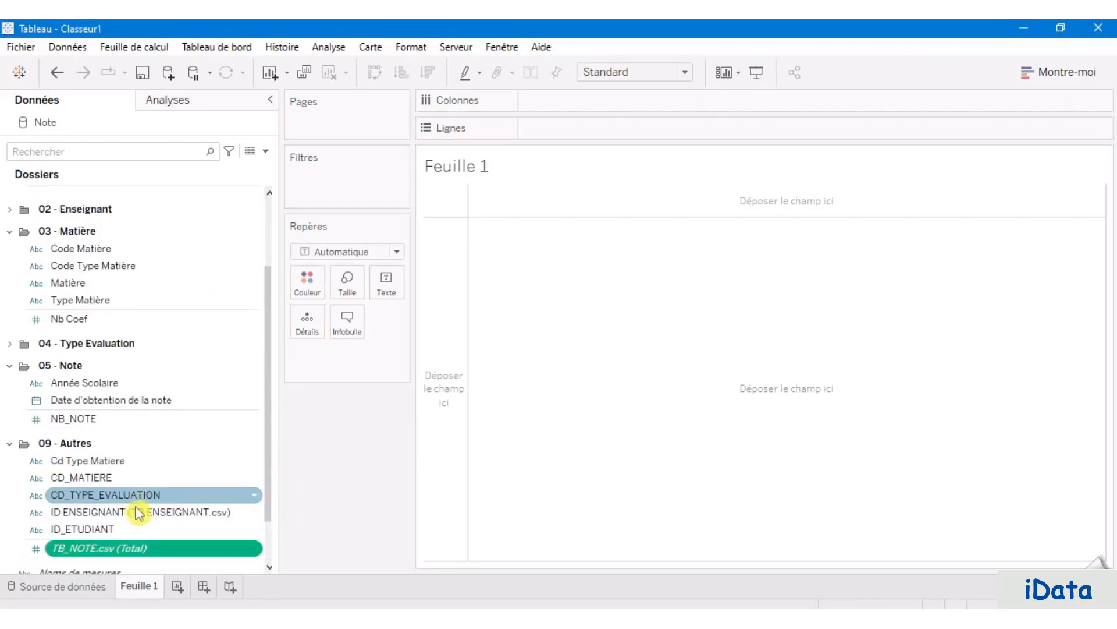
left_click(8, 445)
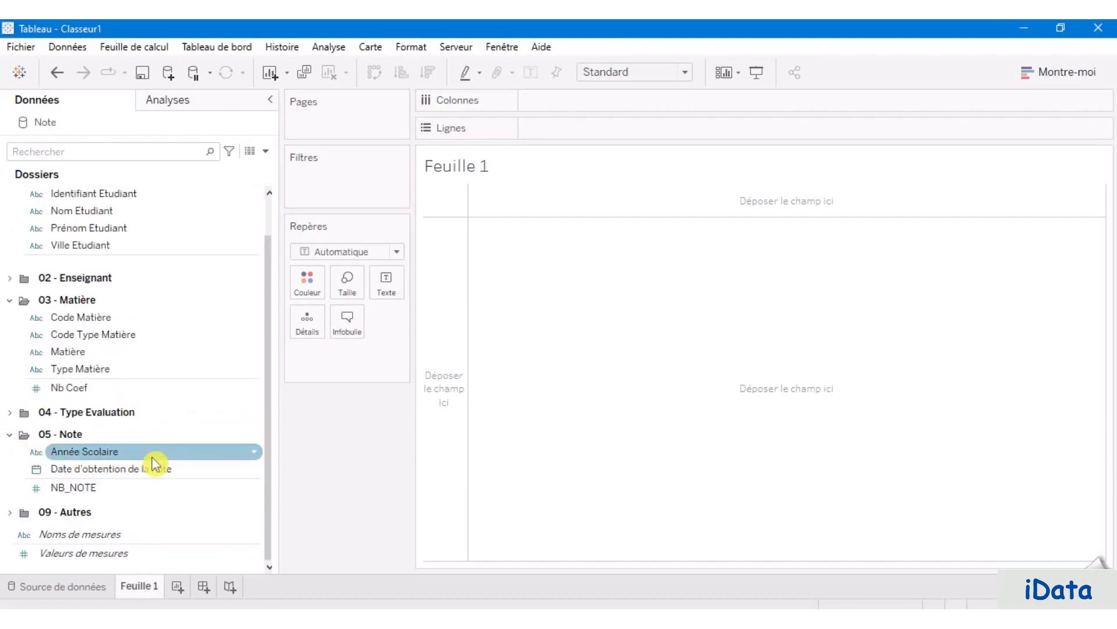
Step: Rename the NB_NOTE measure in the 05 - Note folder to Note / 20
right_click(118, 494)
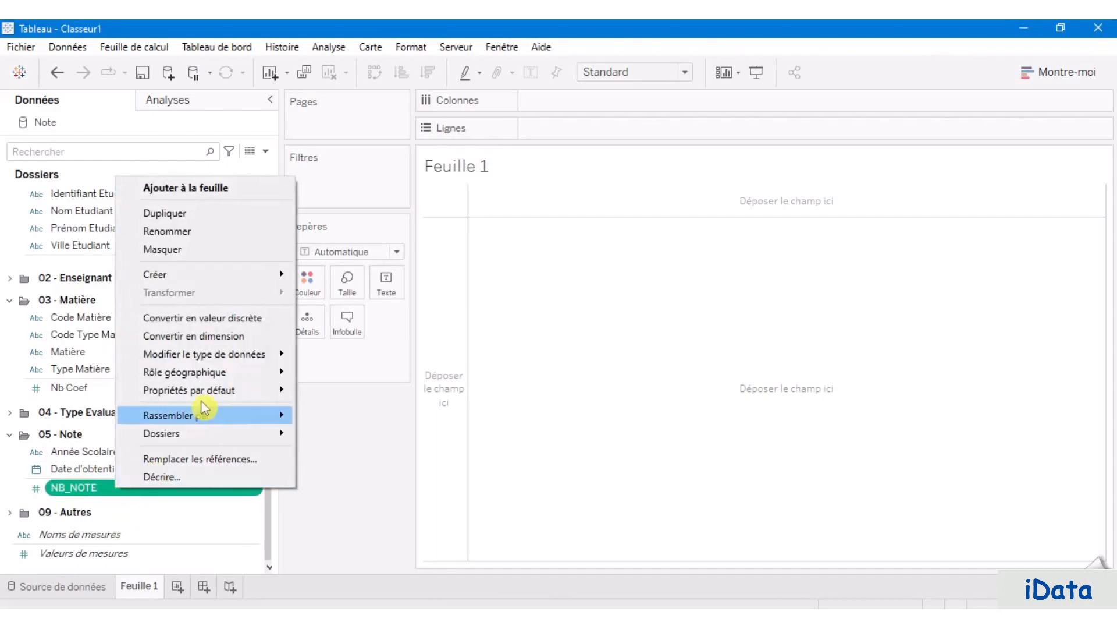
left_click(214, 232)
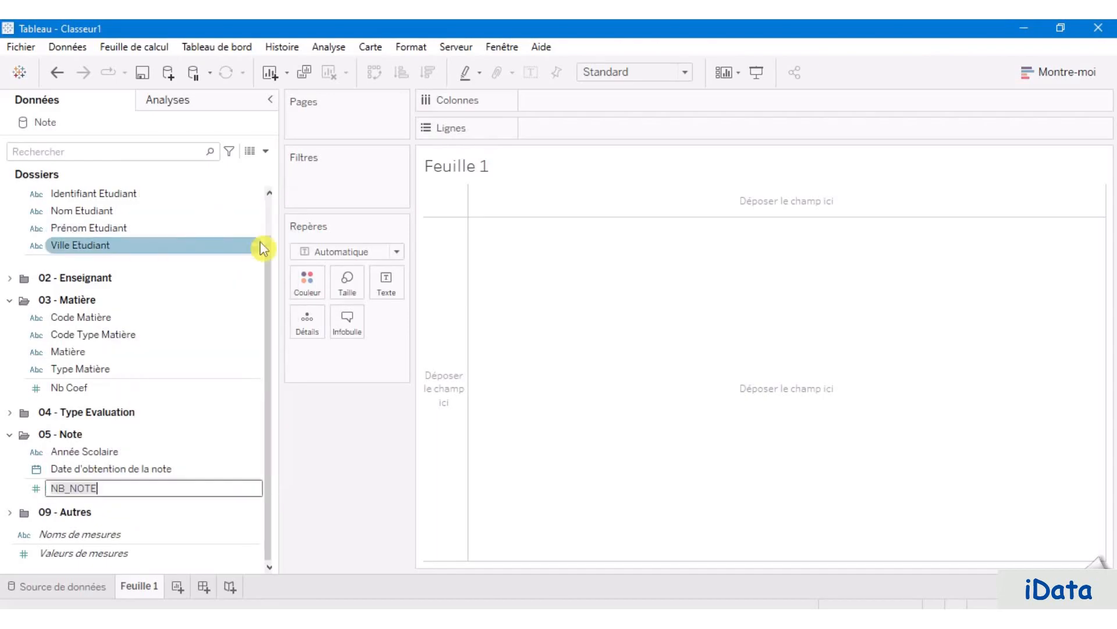
key("ctrl+a")
type("Note / 20")
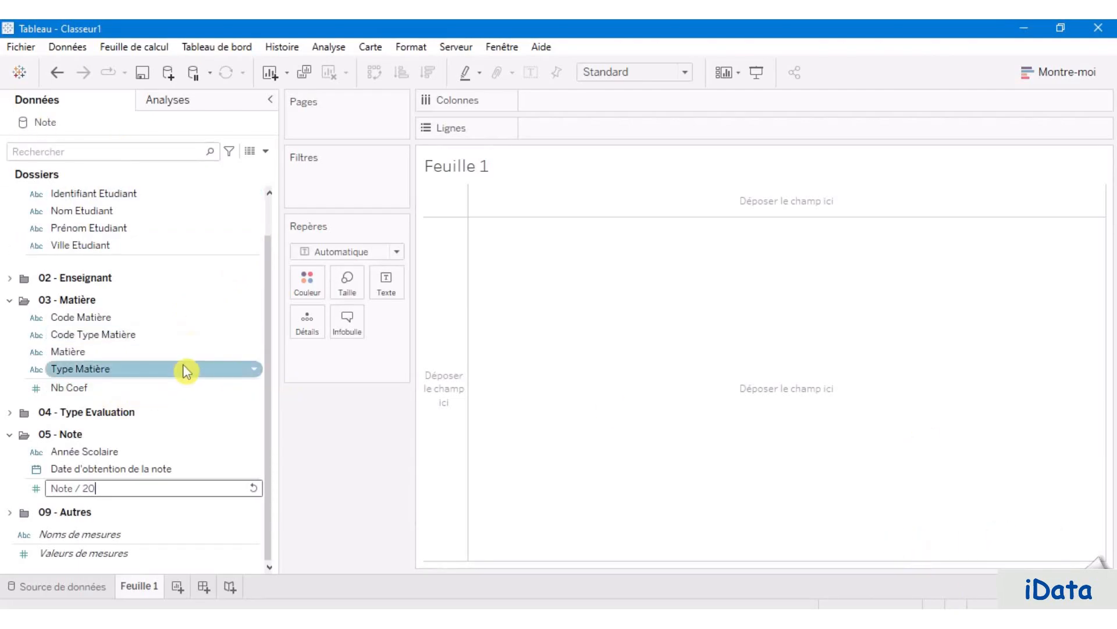
Step: Rename the Nb Coef measure in the 03 - Matière folder to Coef
right_click(110, 389)
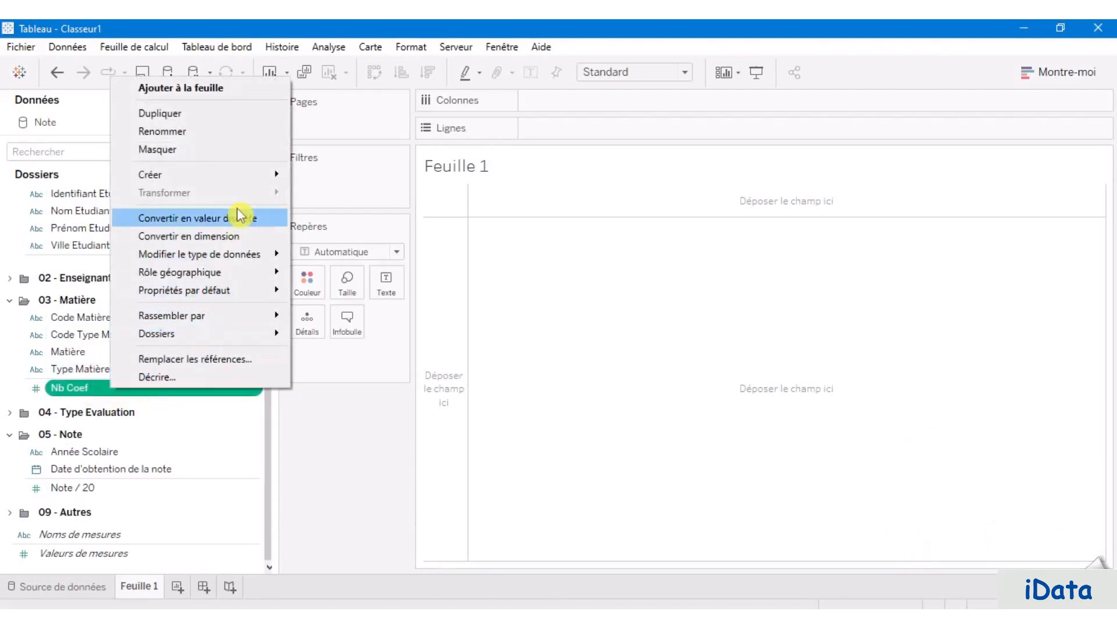
left_click(225, 132)
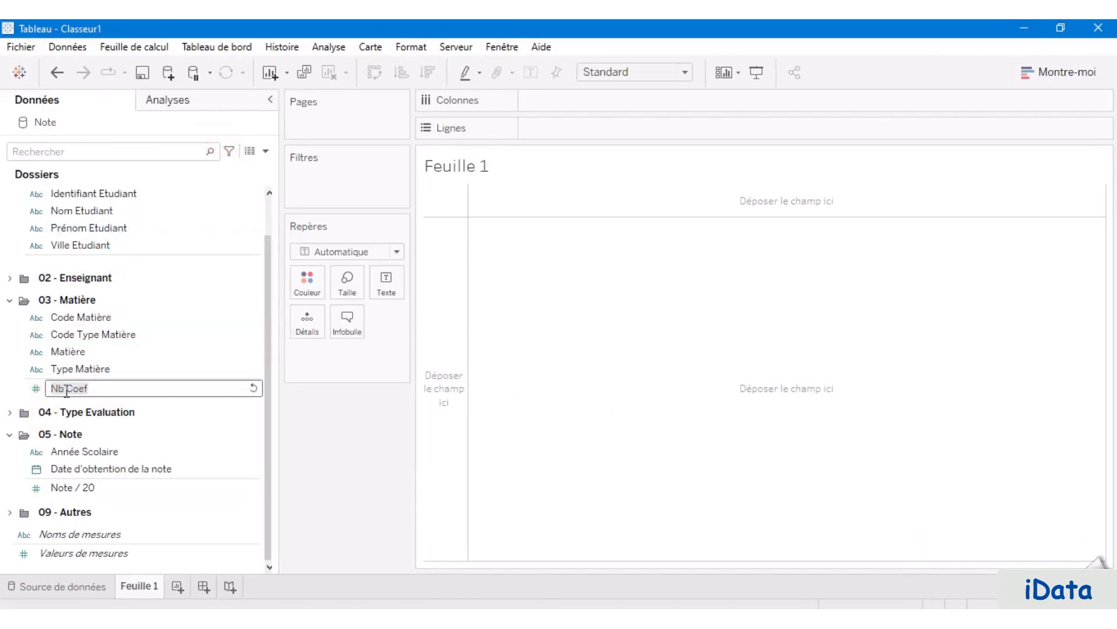
key("BackSpace")
key("BackSpace")
key("BackSpace")
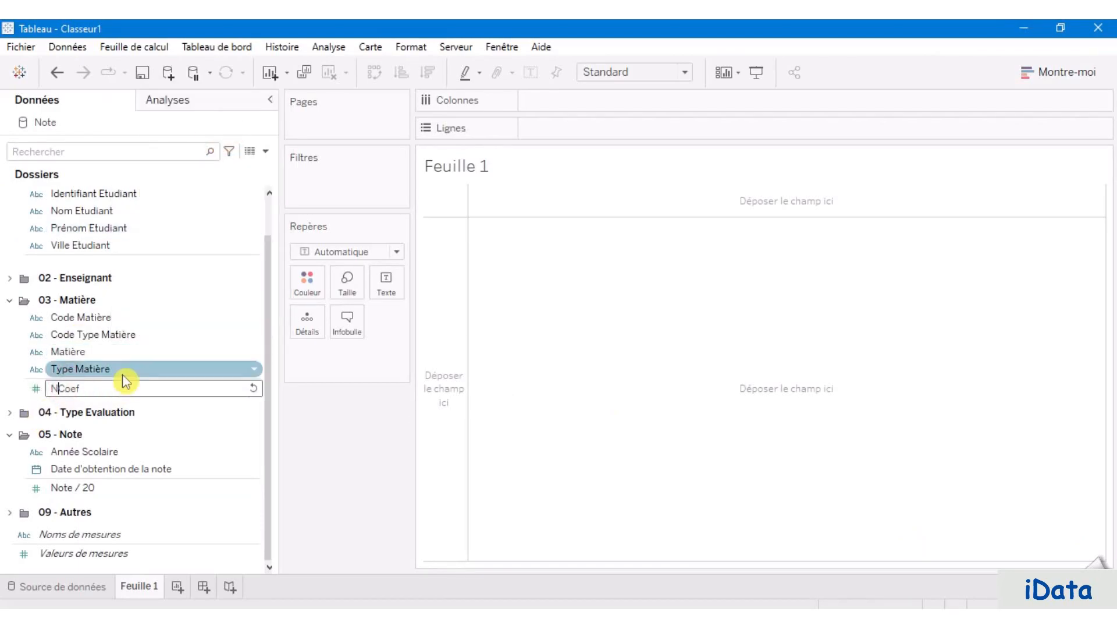
key("Return")
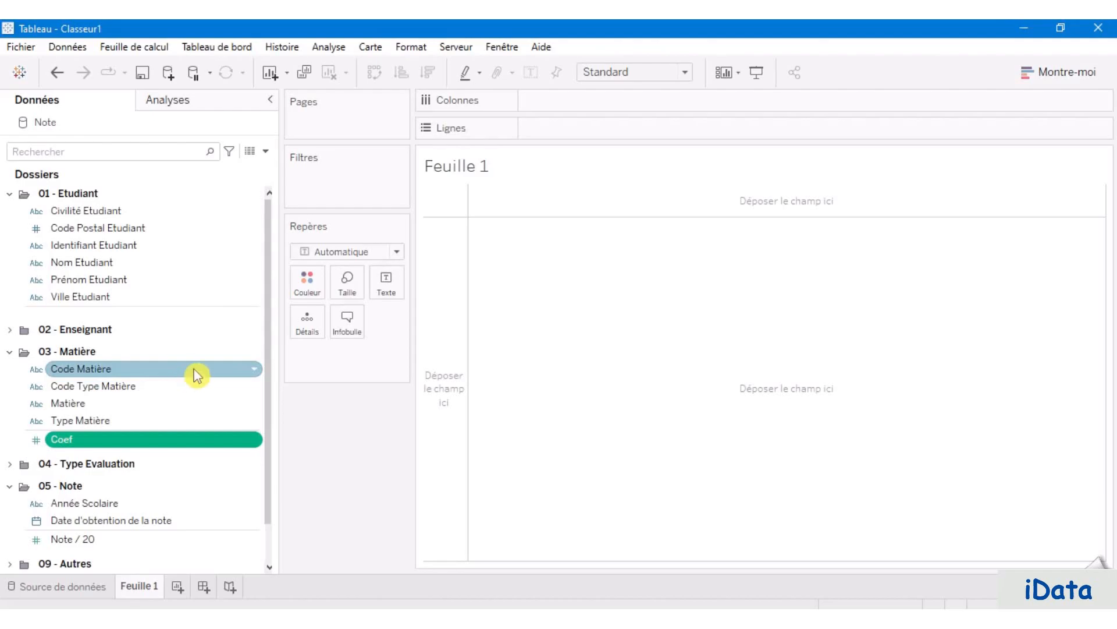
Step: Collapse the 01 - Etudiant, 03 - Matière and 05 - Note folders
left_click(11, 195)
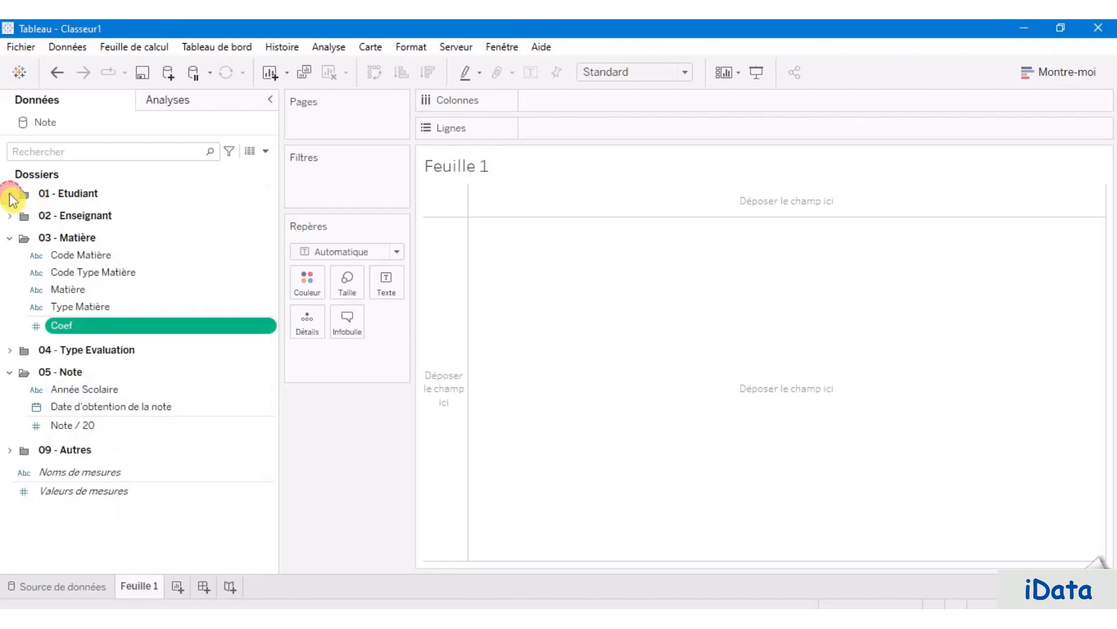
left_click(11, 238)
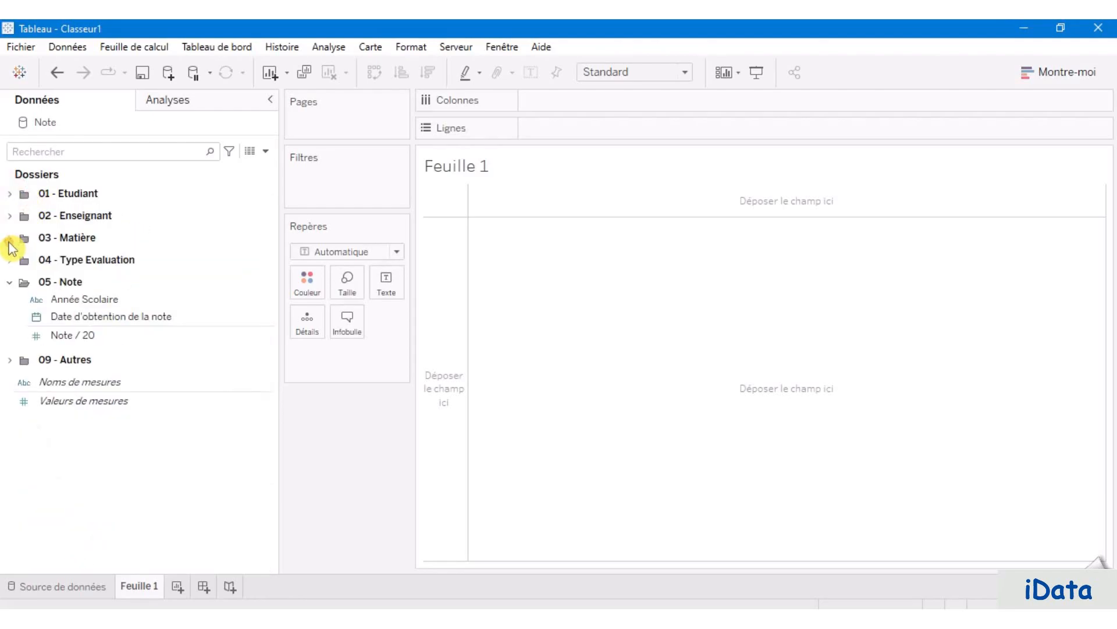
left_click(10, 282)
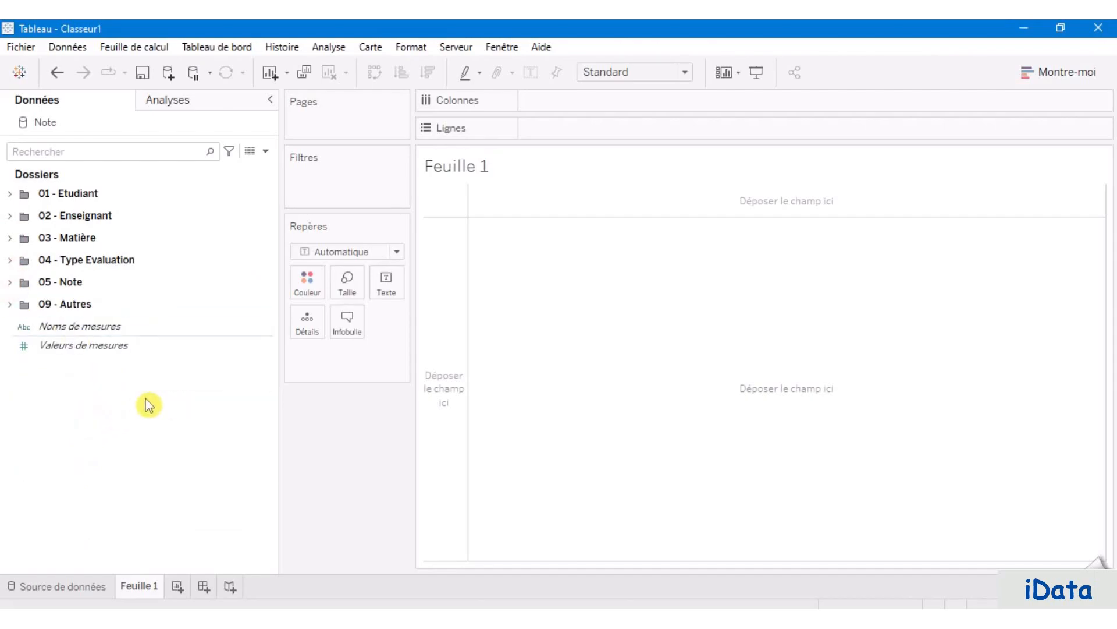
Step: Create a folder named 06 - Champ calculé in the Note data source
right_click(126, 432)
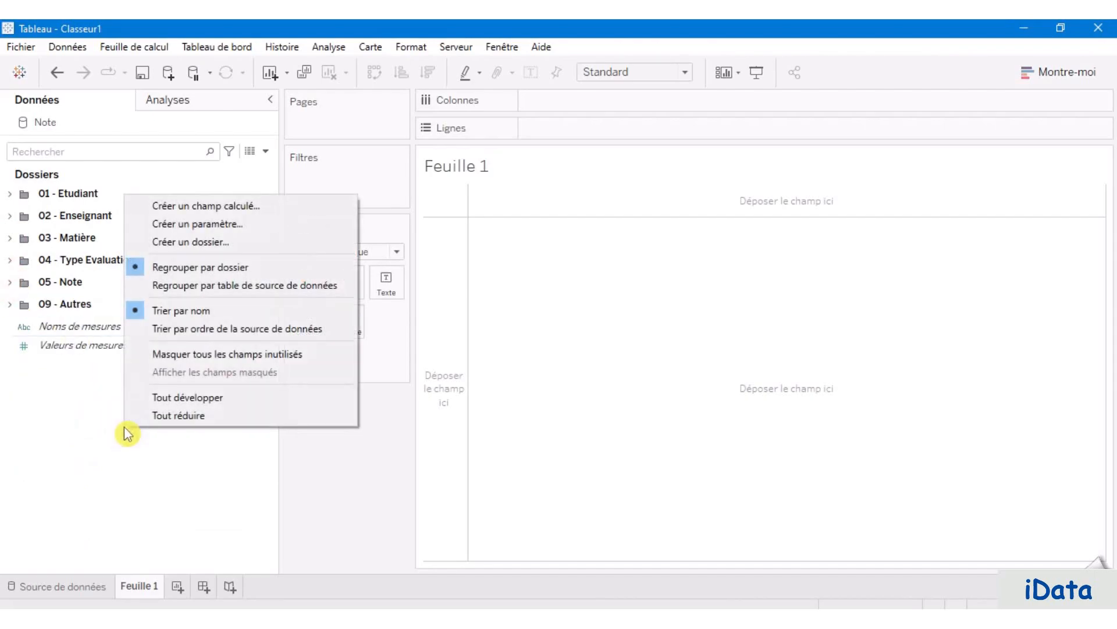
left_click(63, 429)
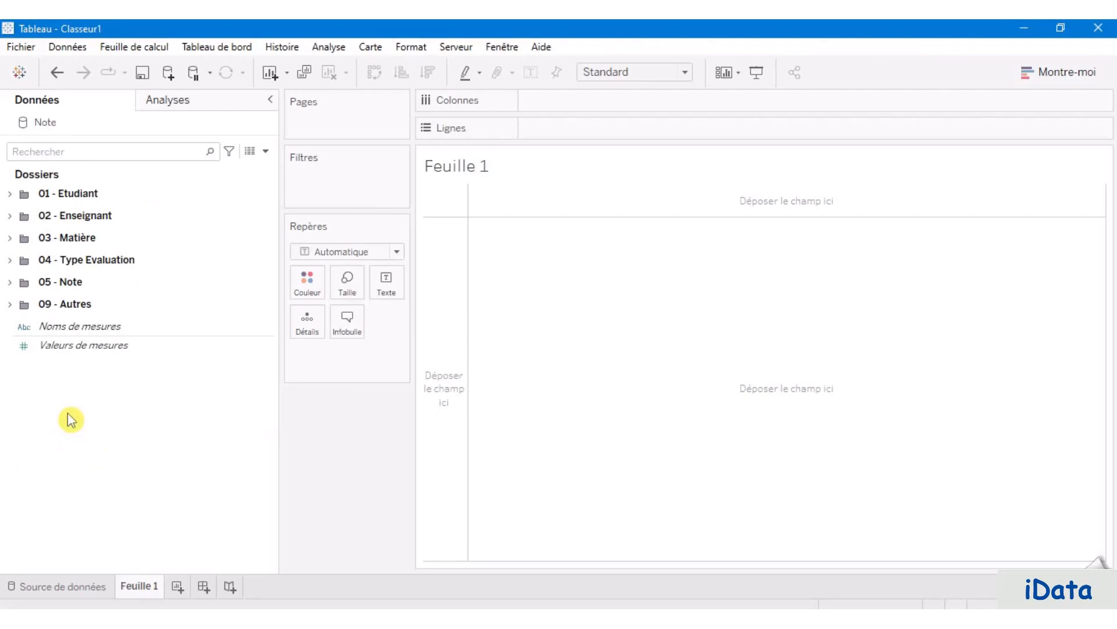
right_click(71, 418)
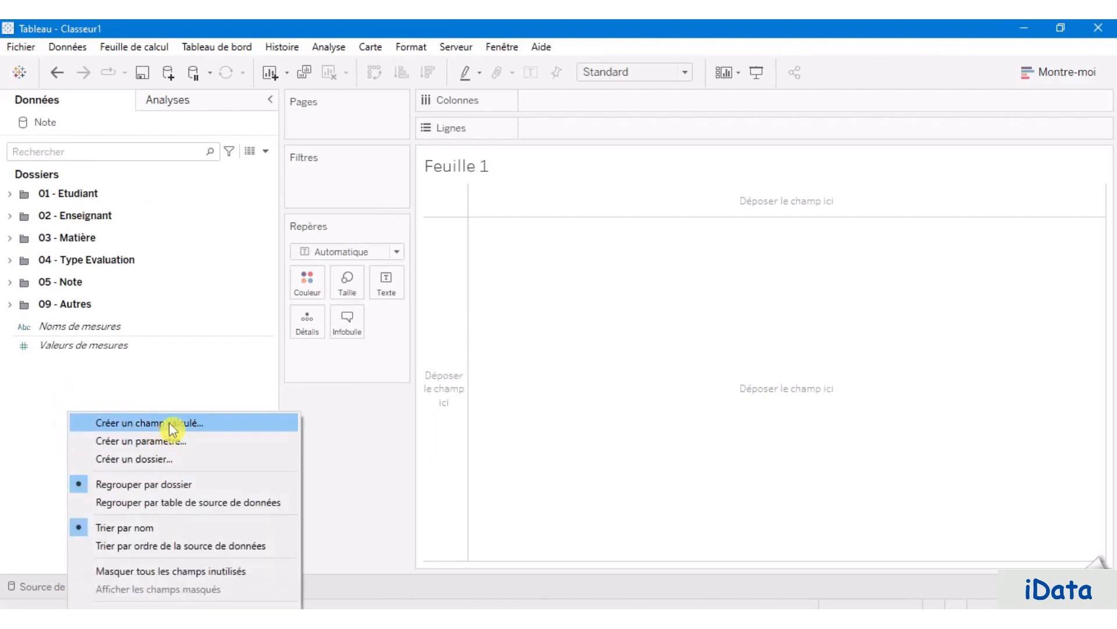
left_click(193, 459)
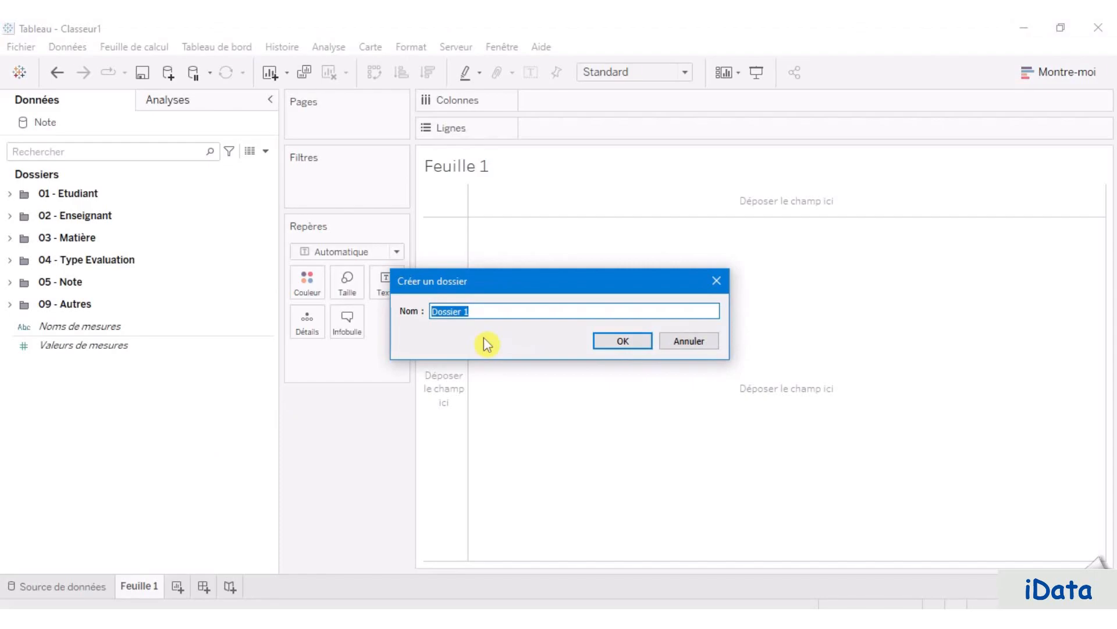
type("06 - Champ calculé")
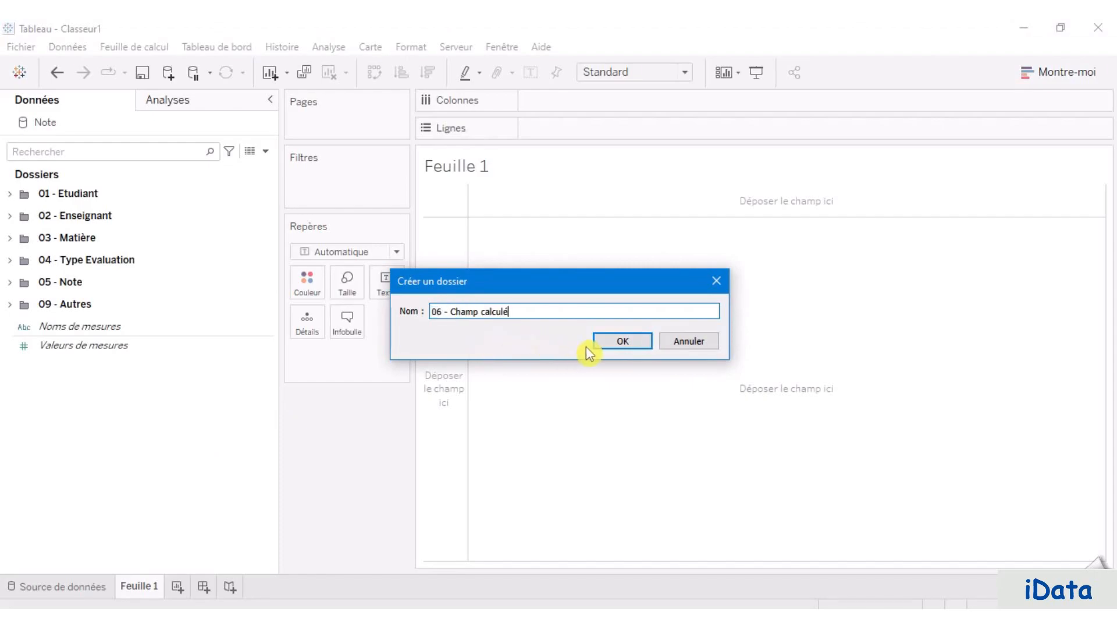
left_click(624, 349)
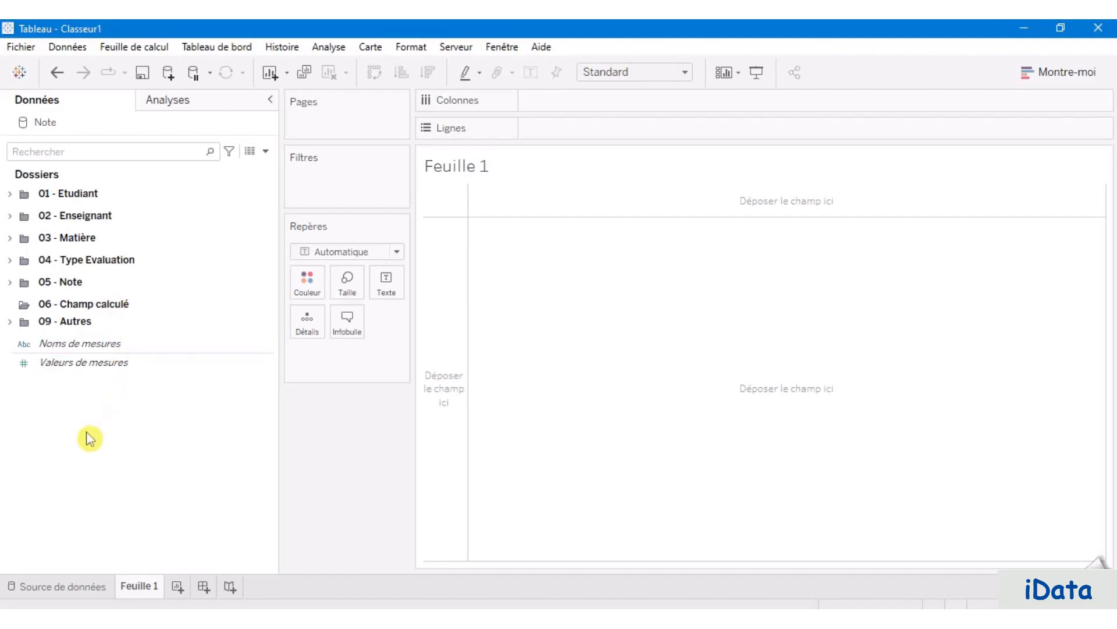
Step: Create a folder named 07 - Champ calculé filtre in the Note data source, reusing the name of the 06 - Champ calculé folder
right_click(104, 303)
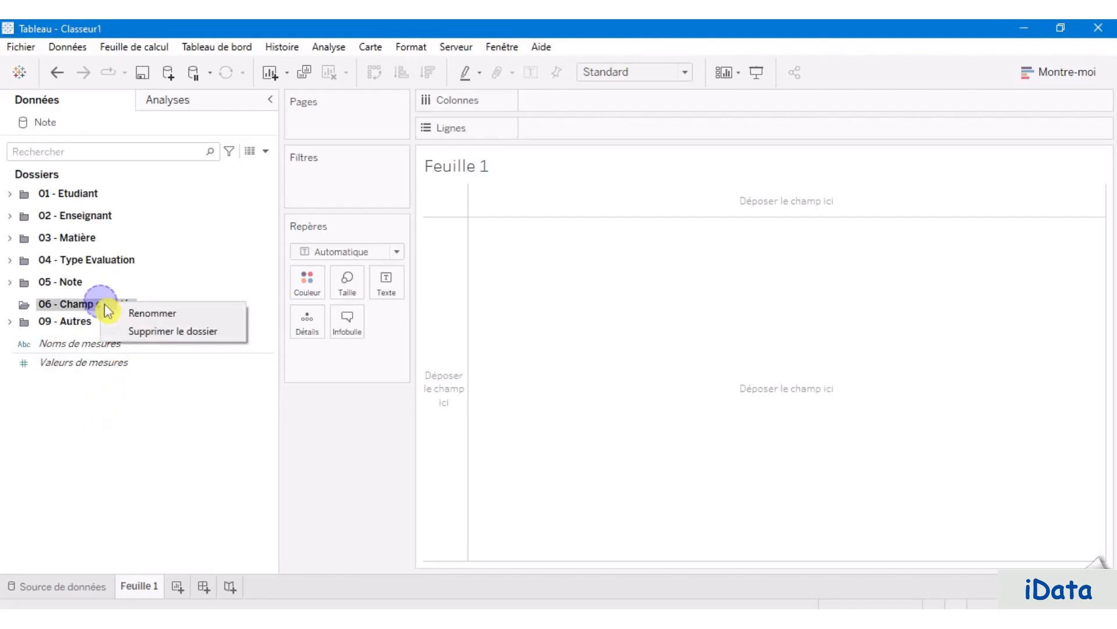
left_click(178, 317)
key("ctrl+c")
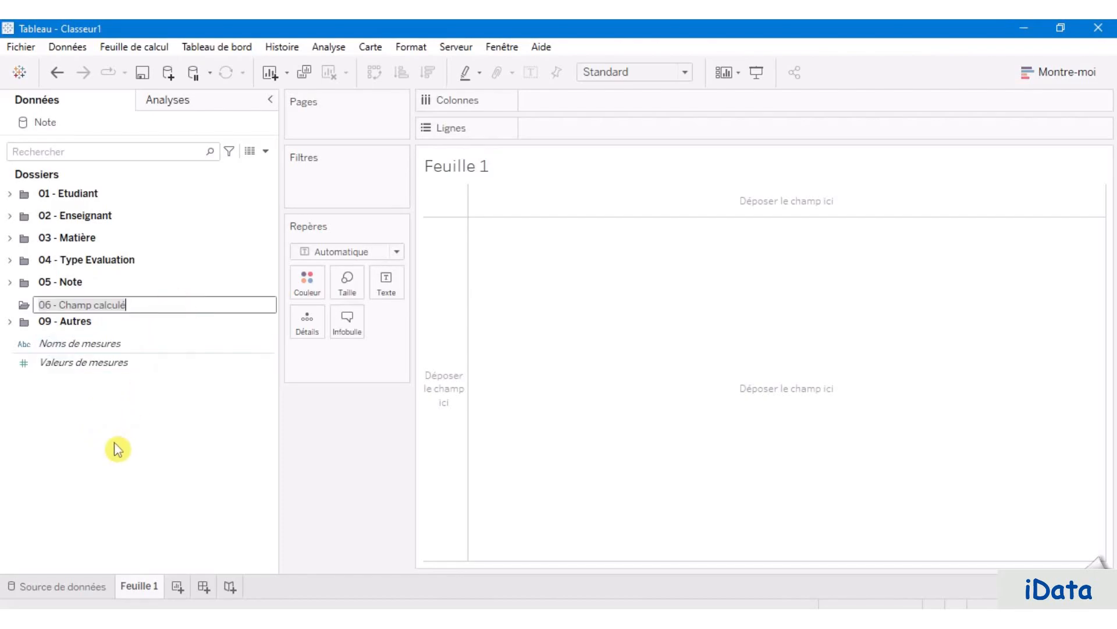
left_click(106, 436)
right_click(106, 435)
left_click(213, 246)
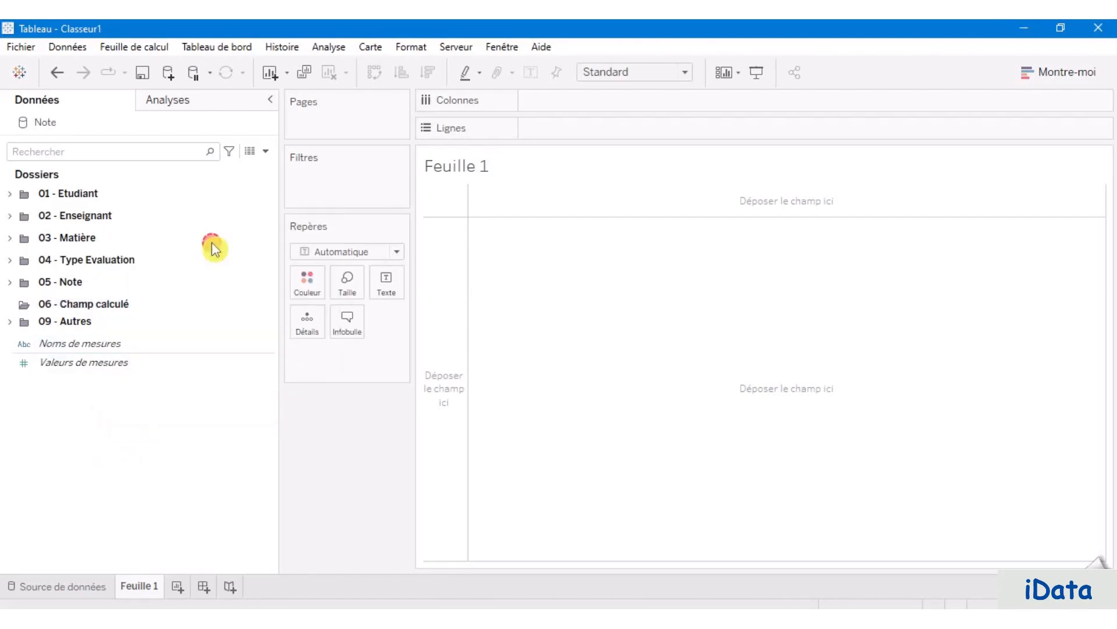
key("ctrl+v")
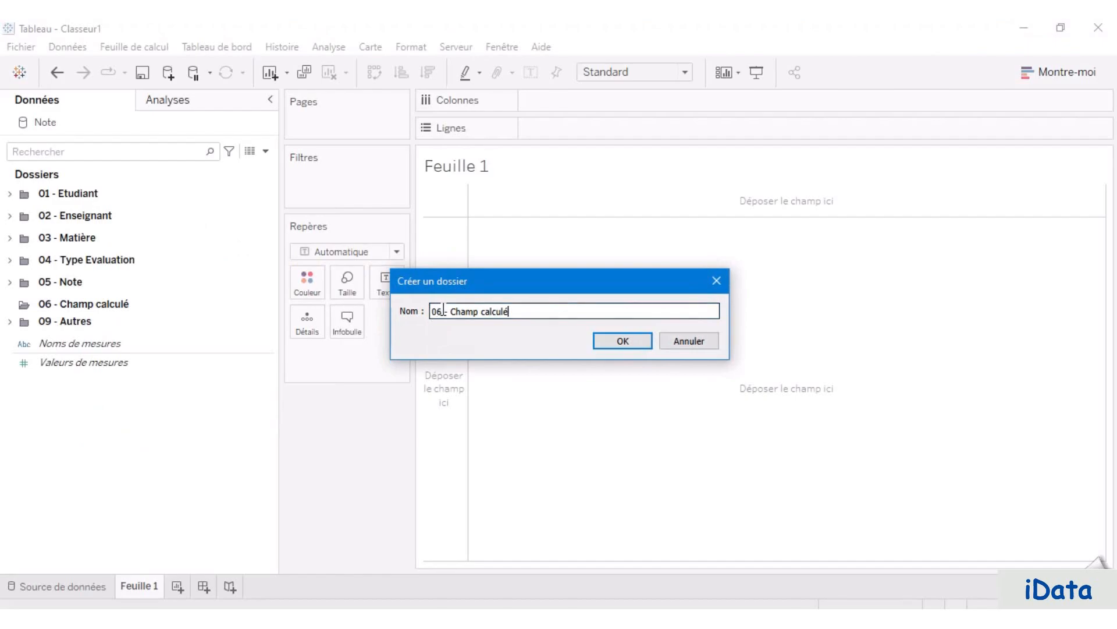
left_click(443, 310)
key("BackSpace")
type("7")
left_click(516, 313)
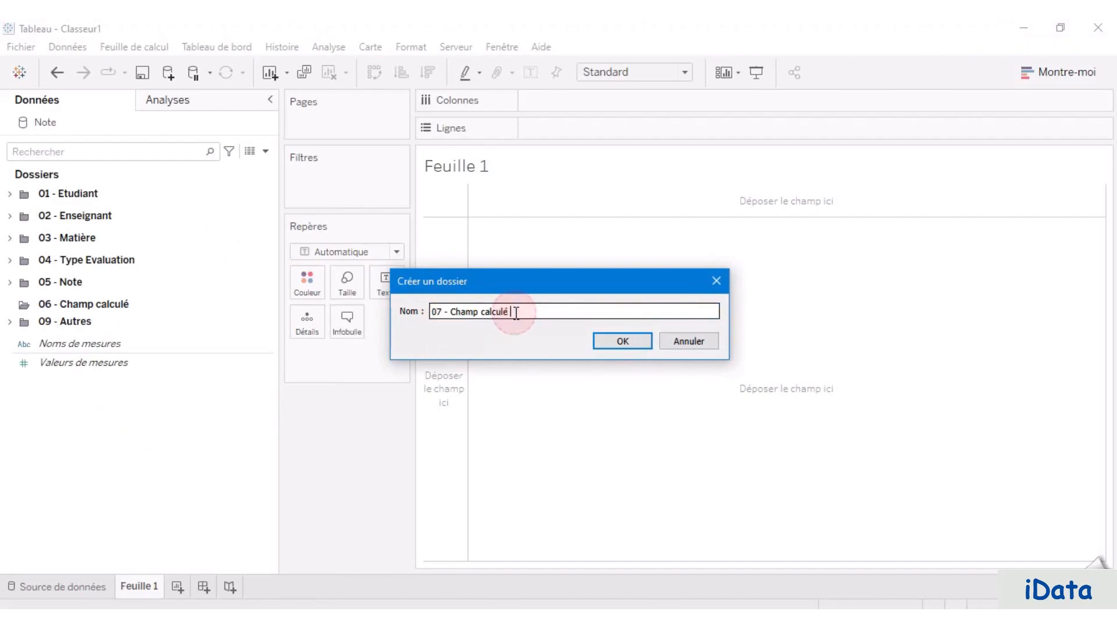
type("filtre")
left_click(606, 338)
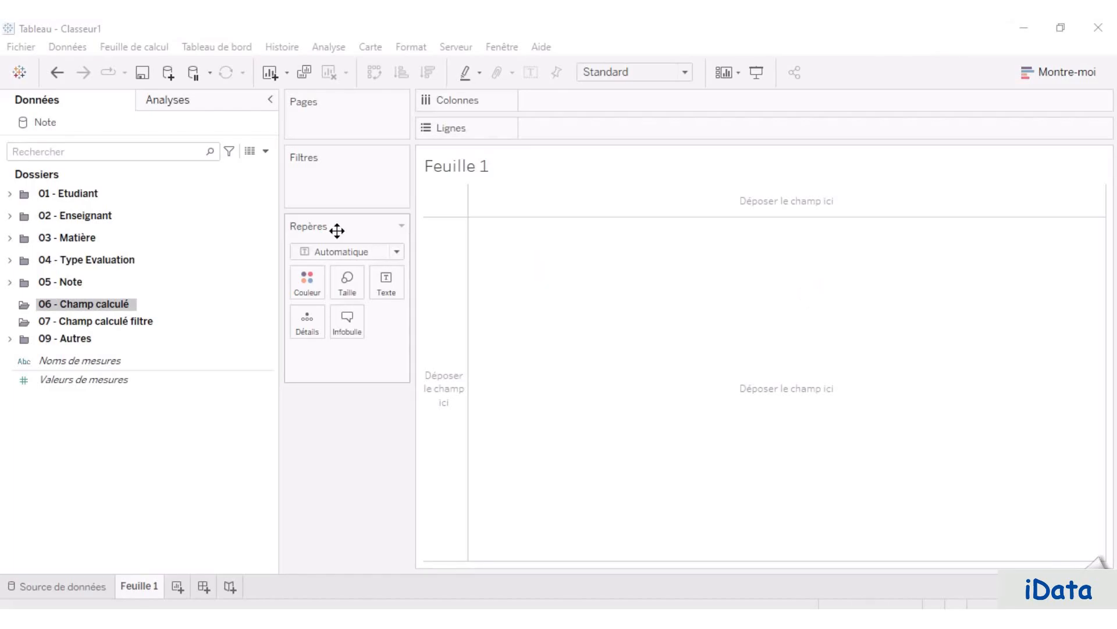
Step: Start a calculated field named Note Coef in the Note data source
left_click(60, 484)
right_click(109, 304)
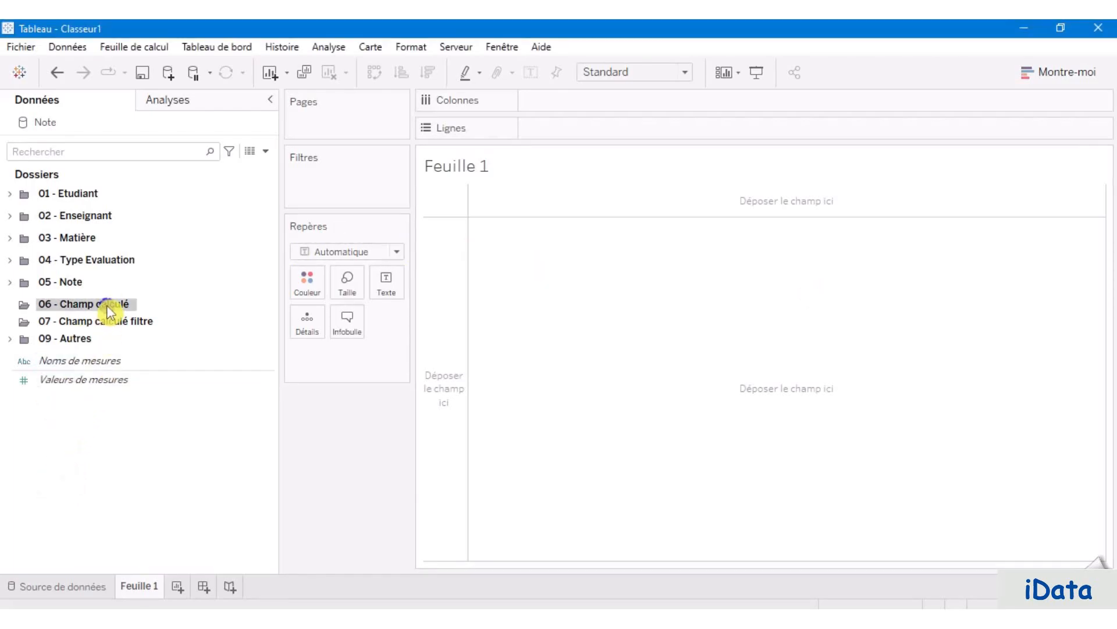
left_click(70, 476)
right_click(72, 477)
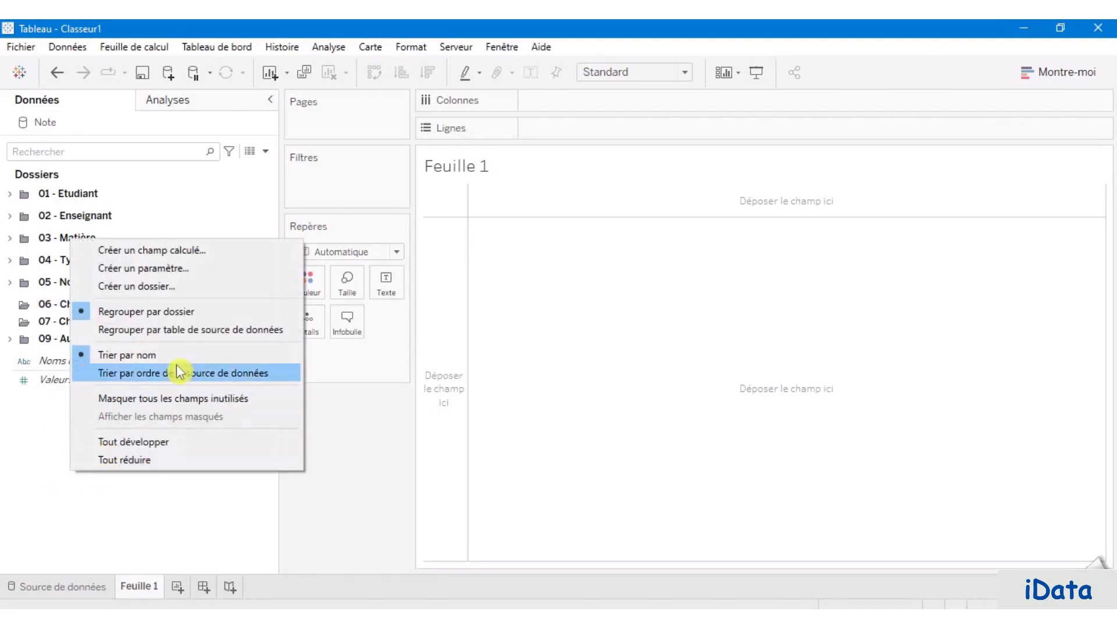
left_click(222, 257)
type("Note Coef")
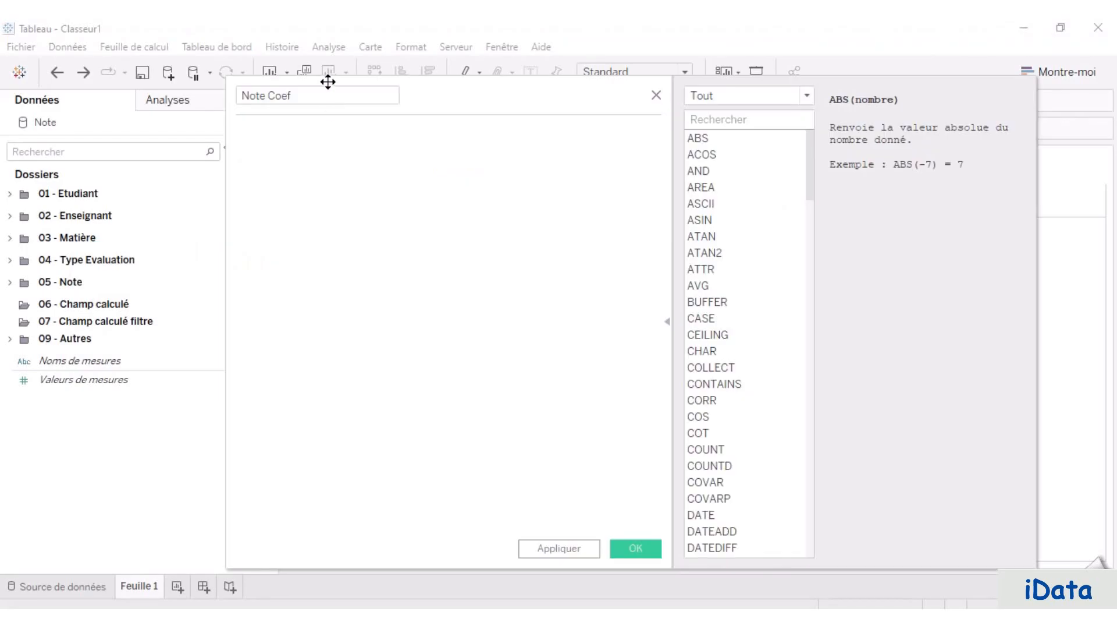
left_click(302, 95)
Step: Define Note Coef as [Note / 20] * [Coef] and move the field into the 06 - Champ calculé folder
left_click(307, 150)
type("NOTE")
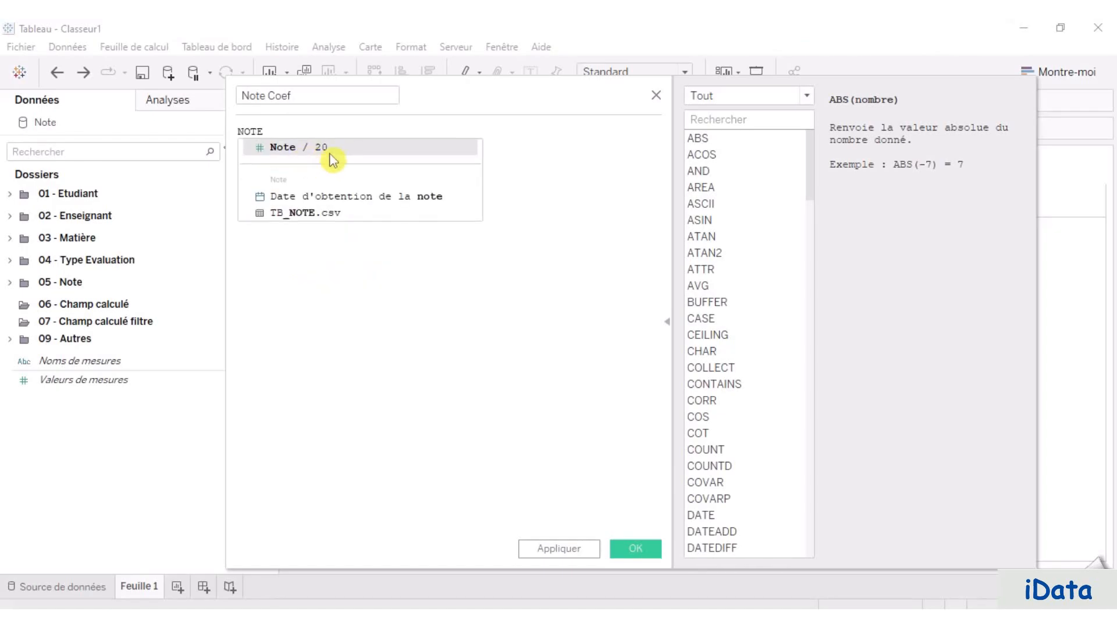
left_click(330, 153)
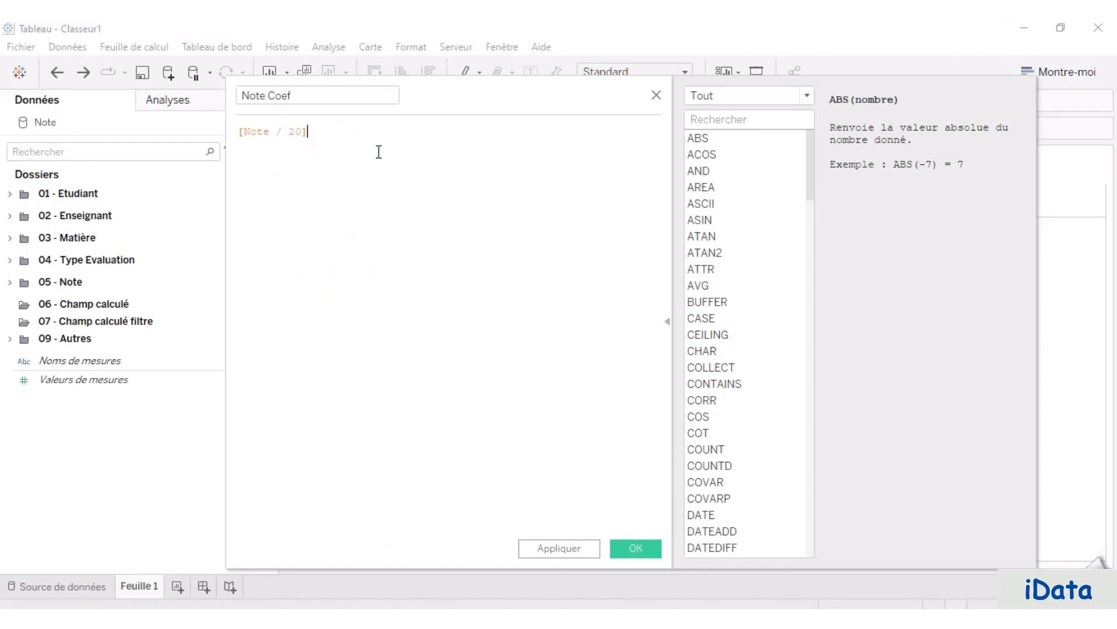
type("* cOE")
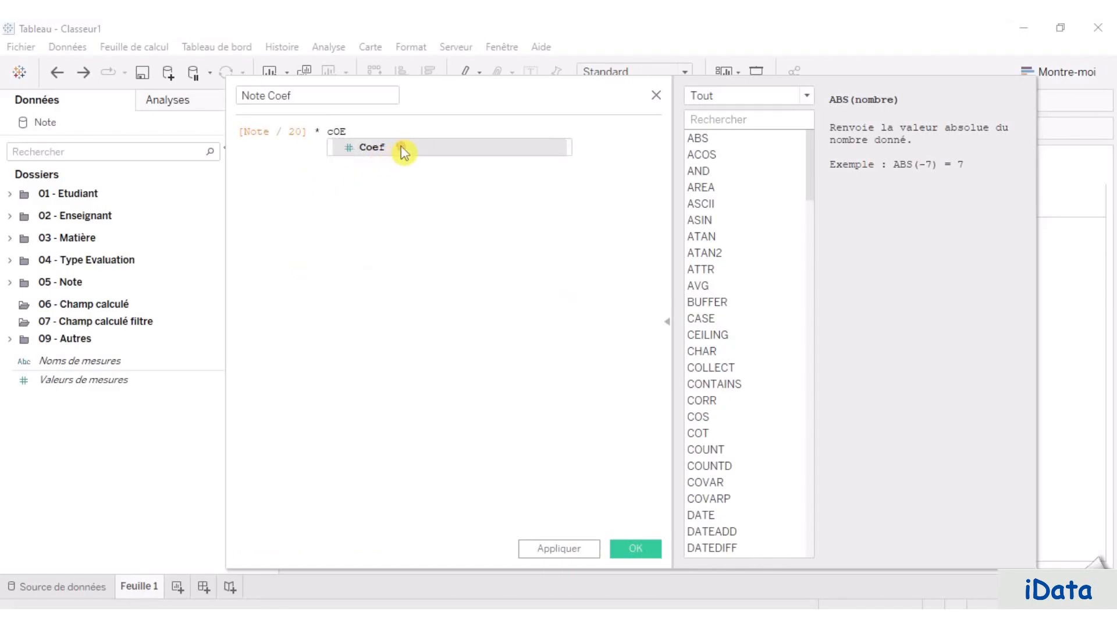
left_click(402, 147)
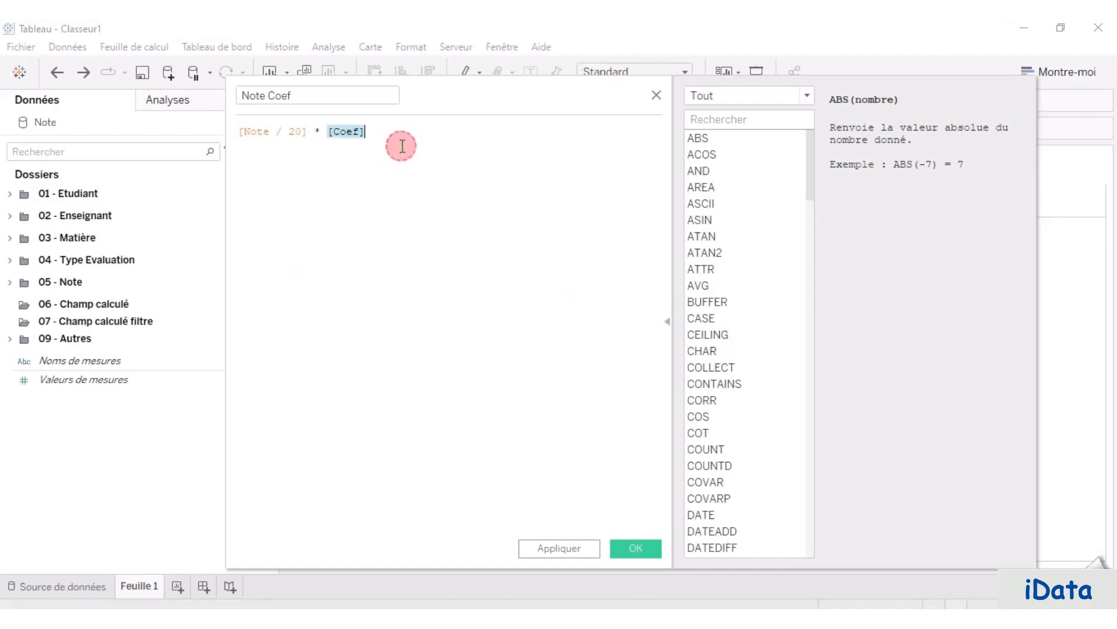
left_click(621, 550)
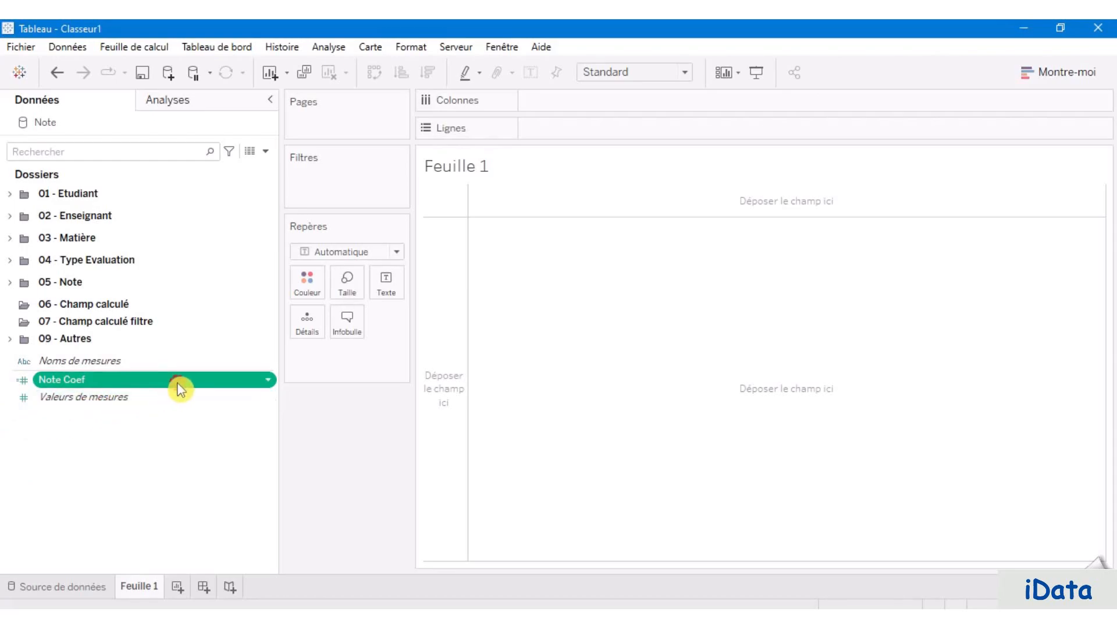
left_click_drag(174, 384, 180, 304)
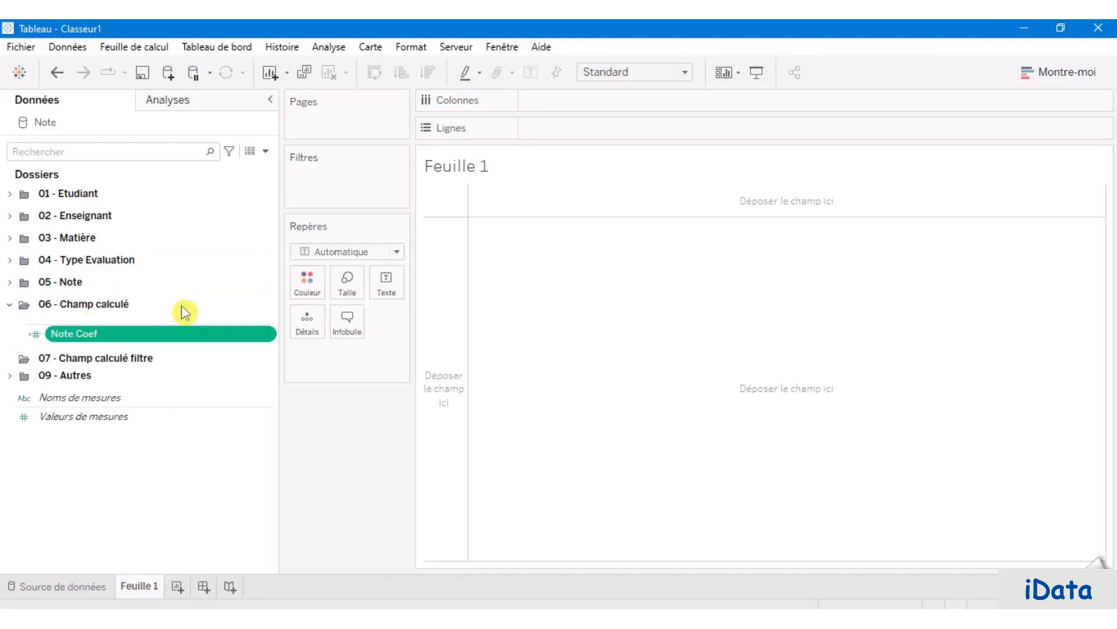
left_click(92, 481)
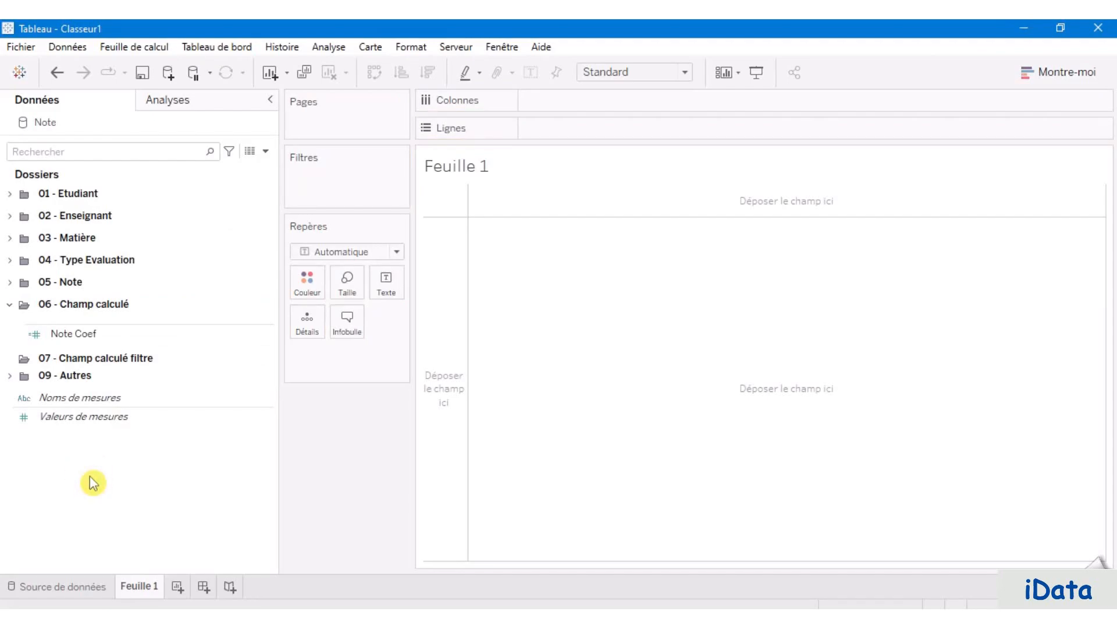
Step: Start another calculated field in the Note data source and name it Note Max
left_click(268, 156)
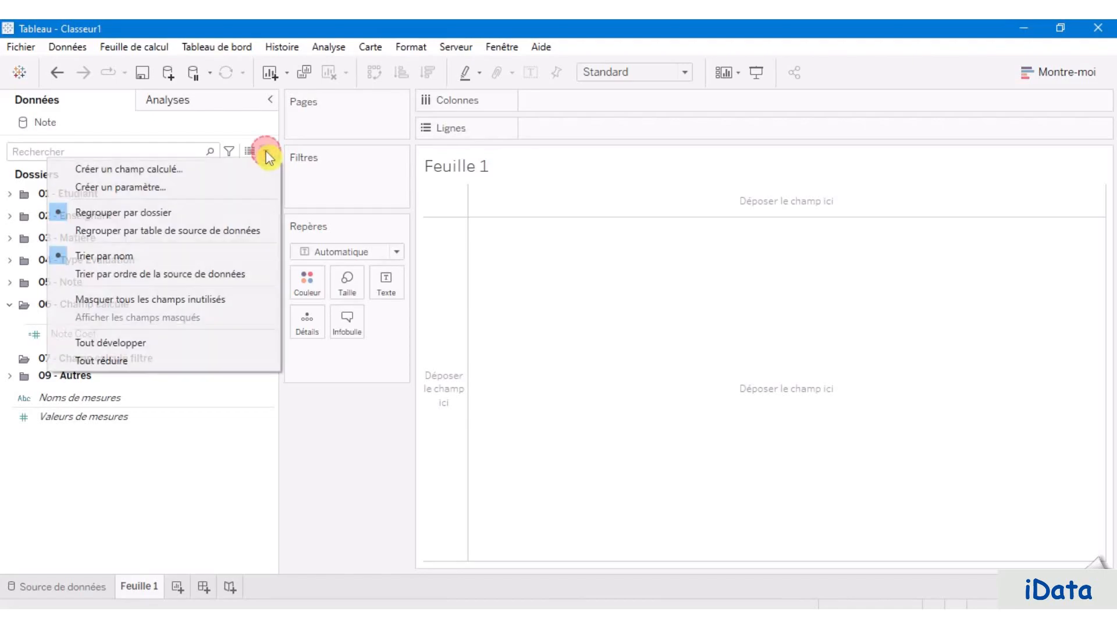
left_click(167, 171)
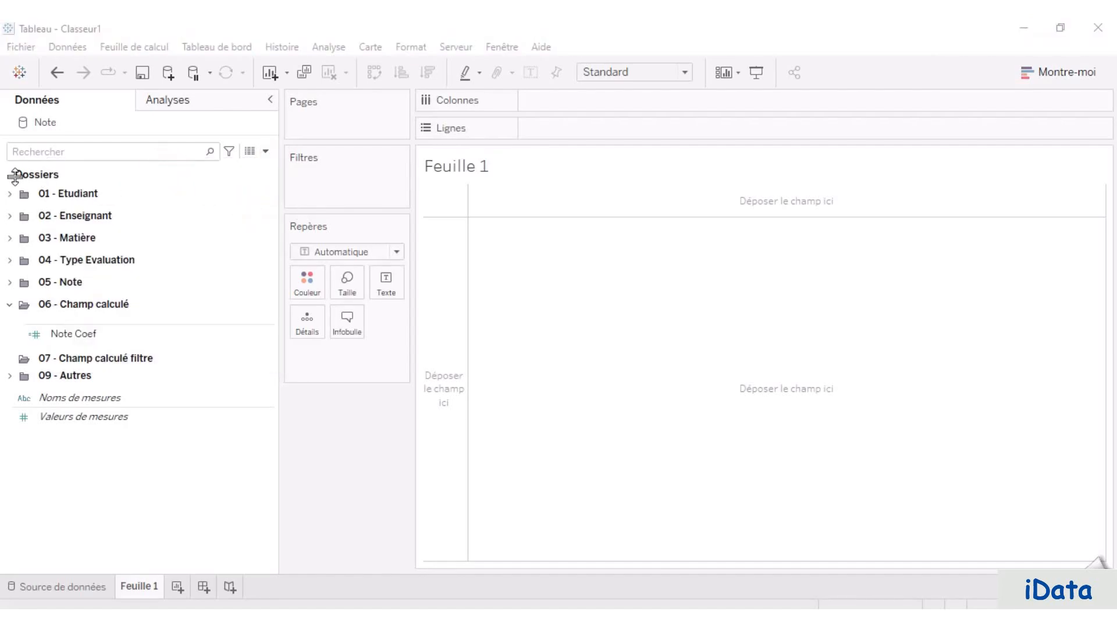
left_click(90, 101)
left_click_drag(166, 104, 73, 98)
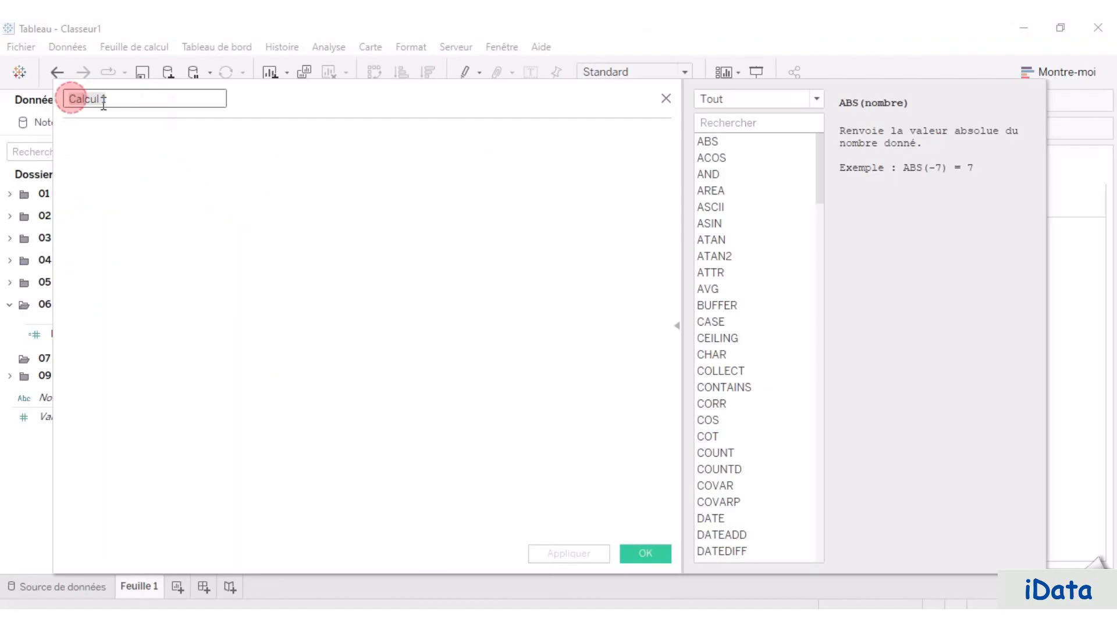
Step: Begin the Note Max formula with { FIXED [Année Scolaire], [Code Type Evaluation], [Code Matière]
left_click(152, 157)
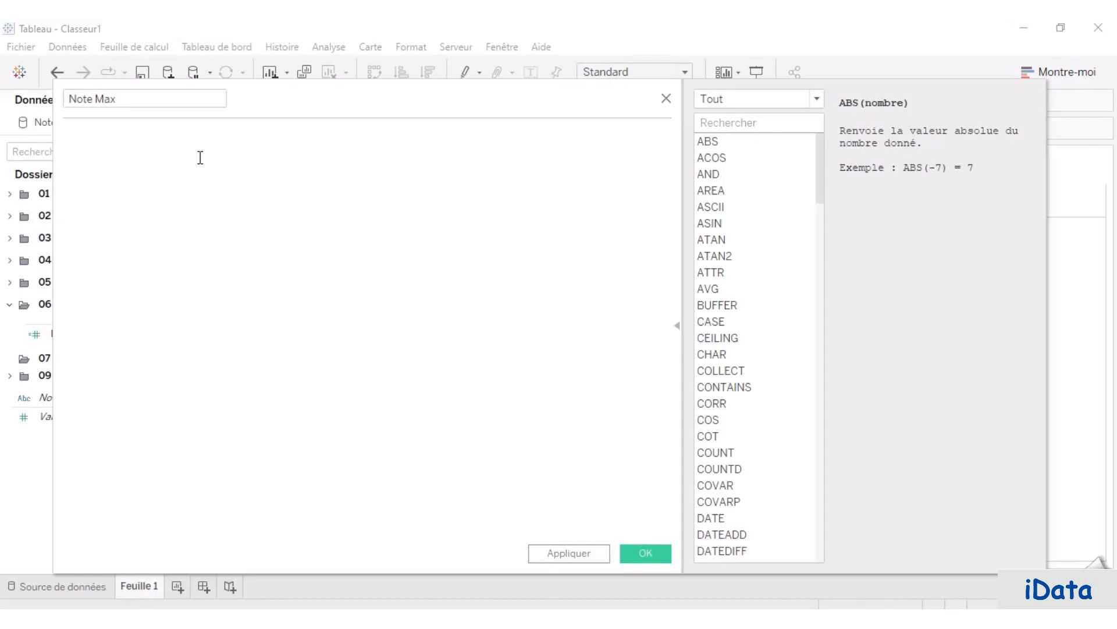
type("FI")
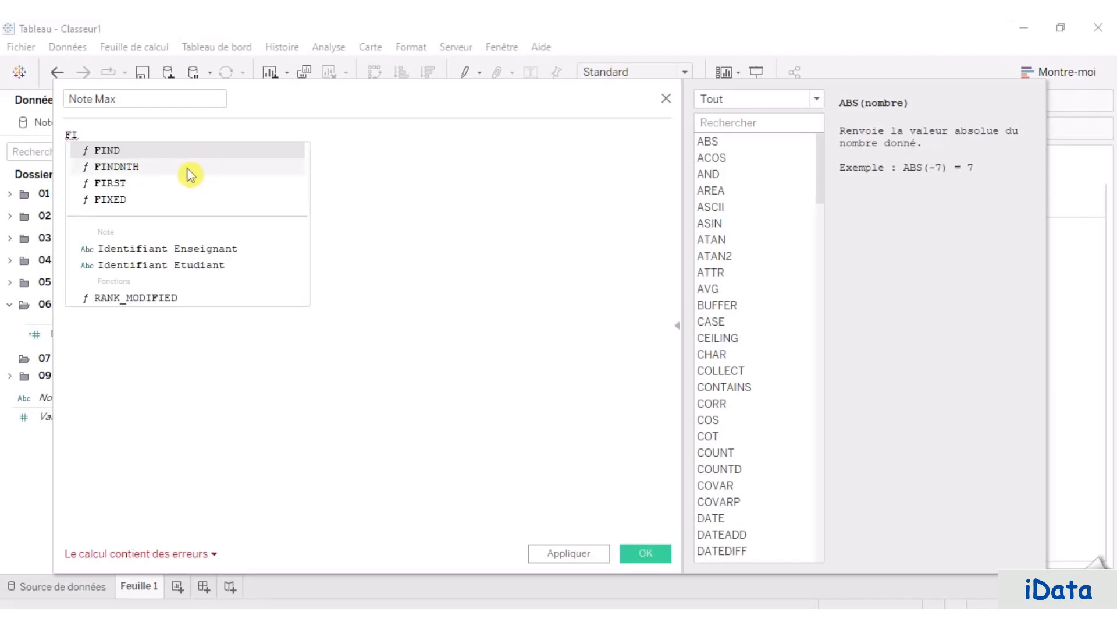
double_click(133, 209)
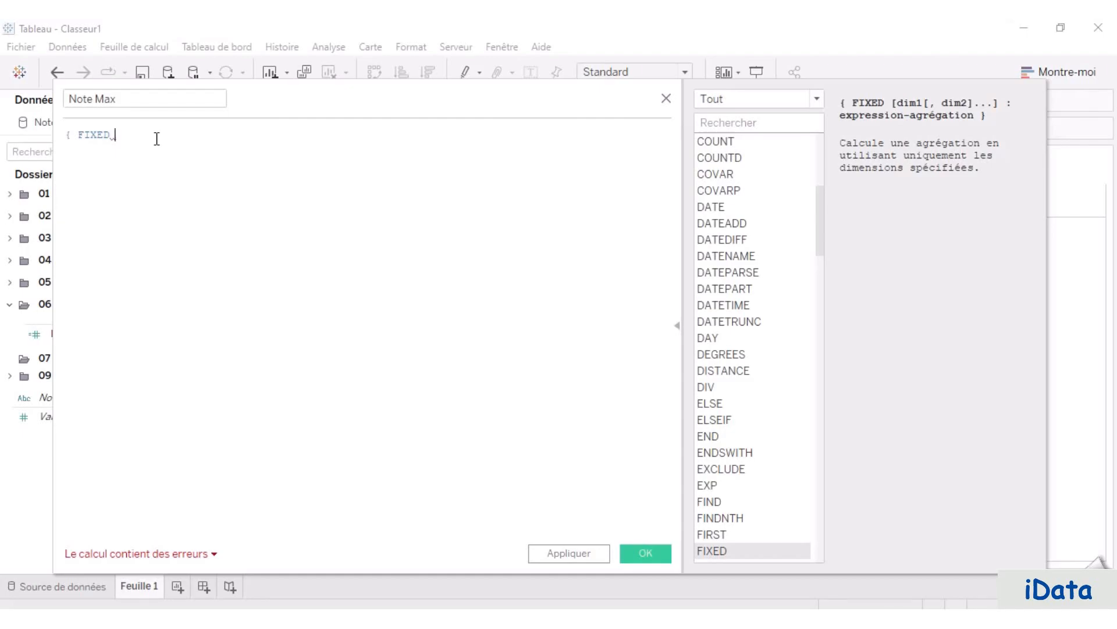
type("AN")
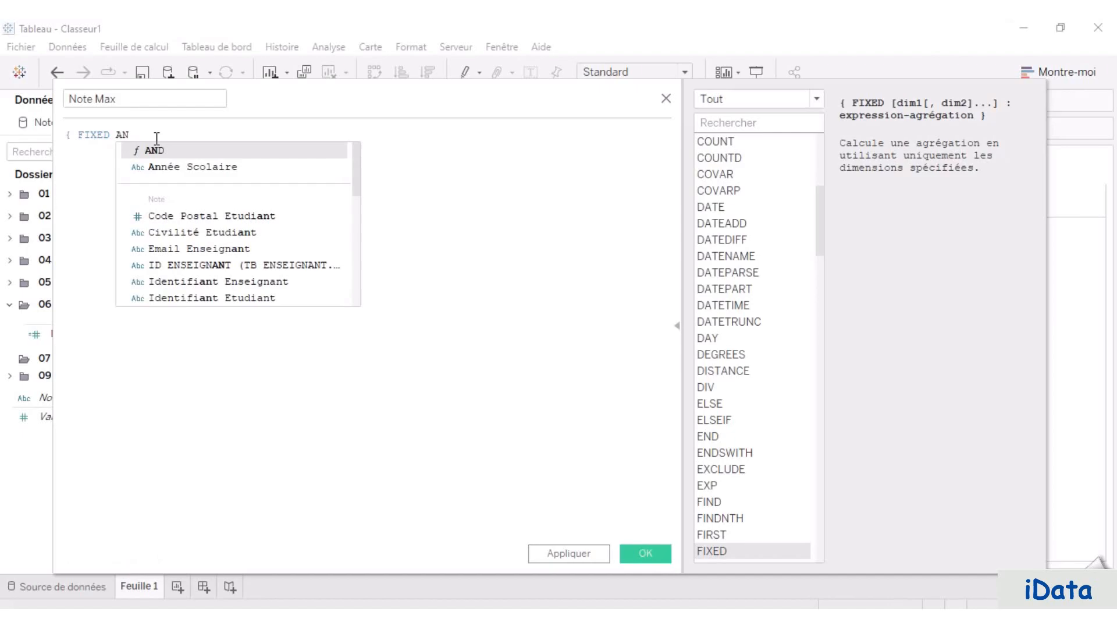
left_click(210, 167)
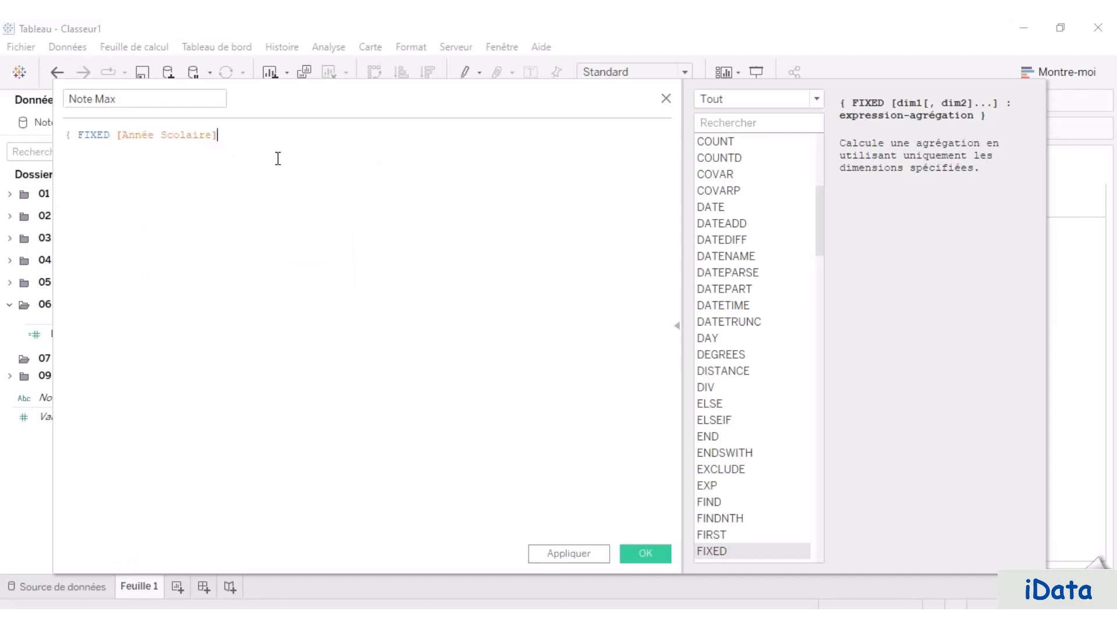
type(", TY")
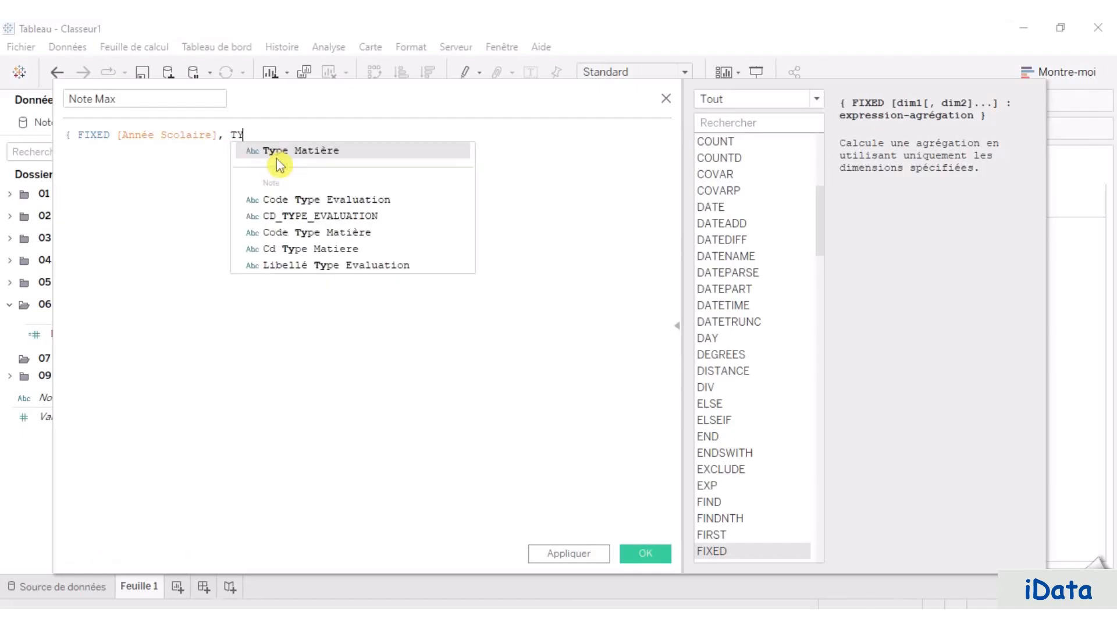
left_click(383, 204)
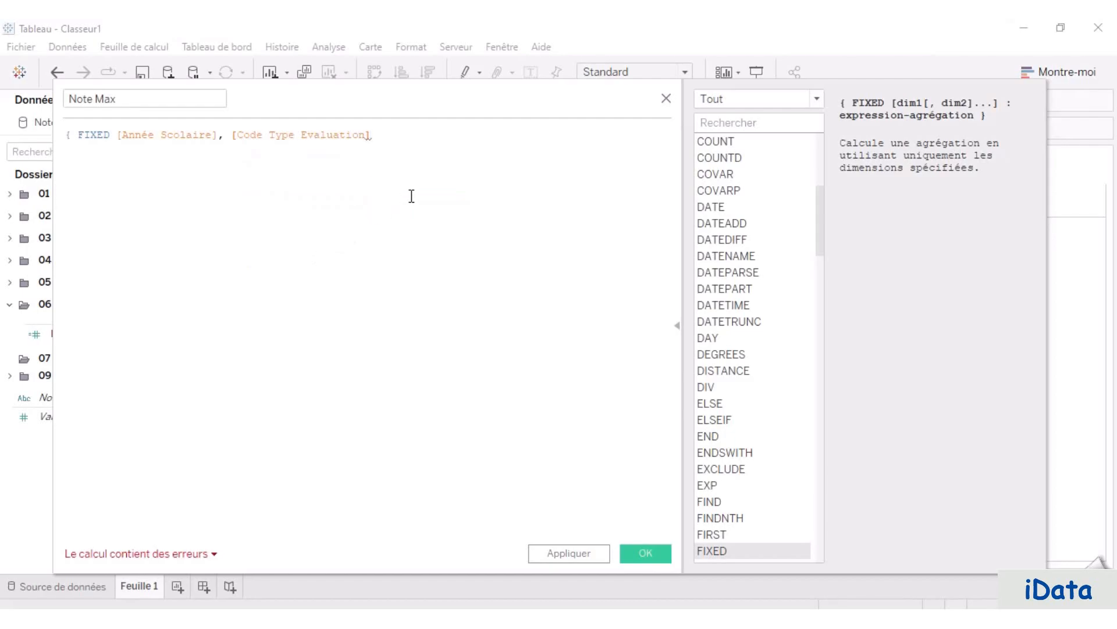
type(", co")
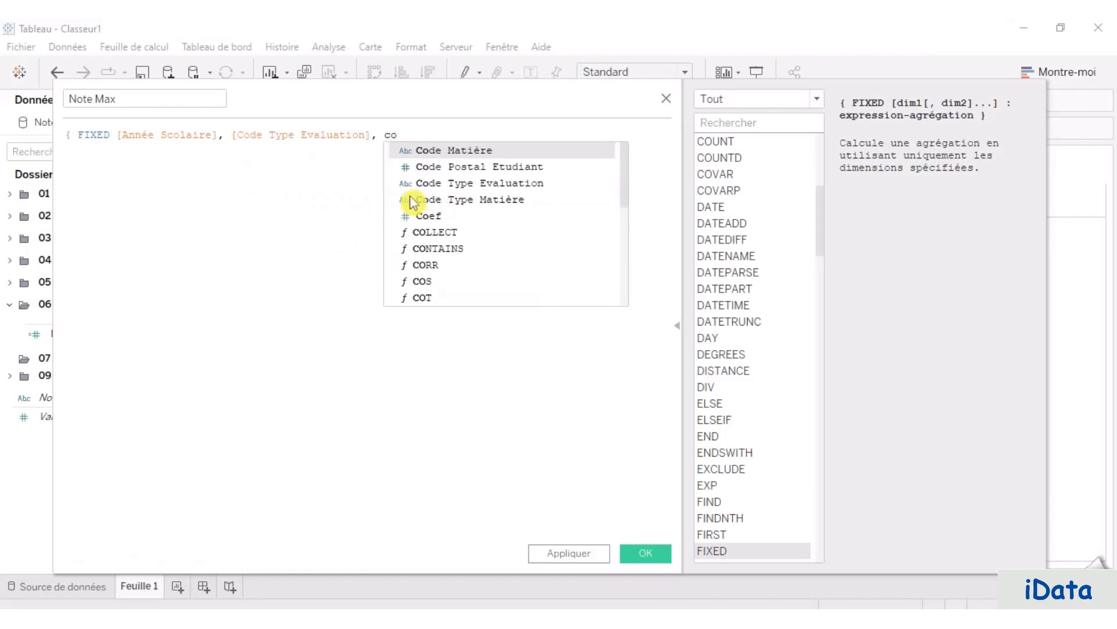
left_click(456, 151)
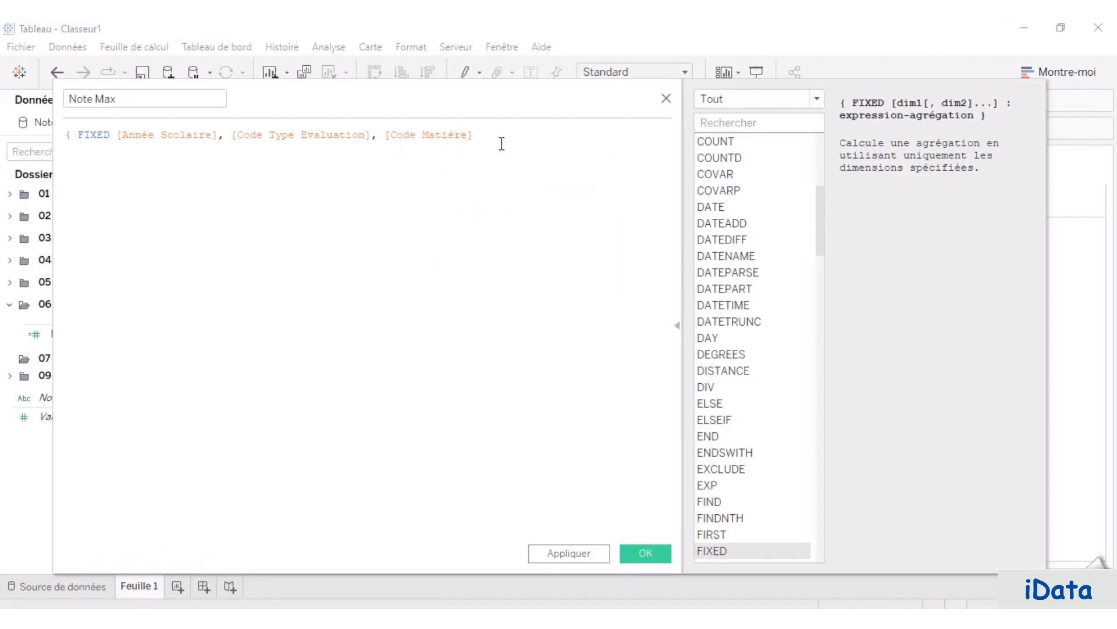
Step: Complete the Note Max formula with the aggregation : MAX([Note / 20])} and review its FIXED dimensions
type(": max")
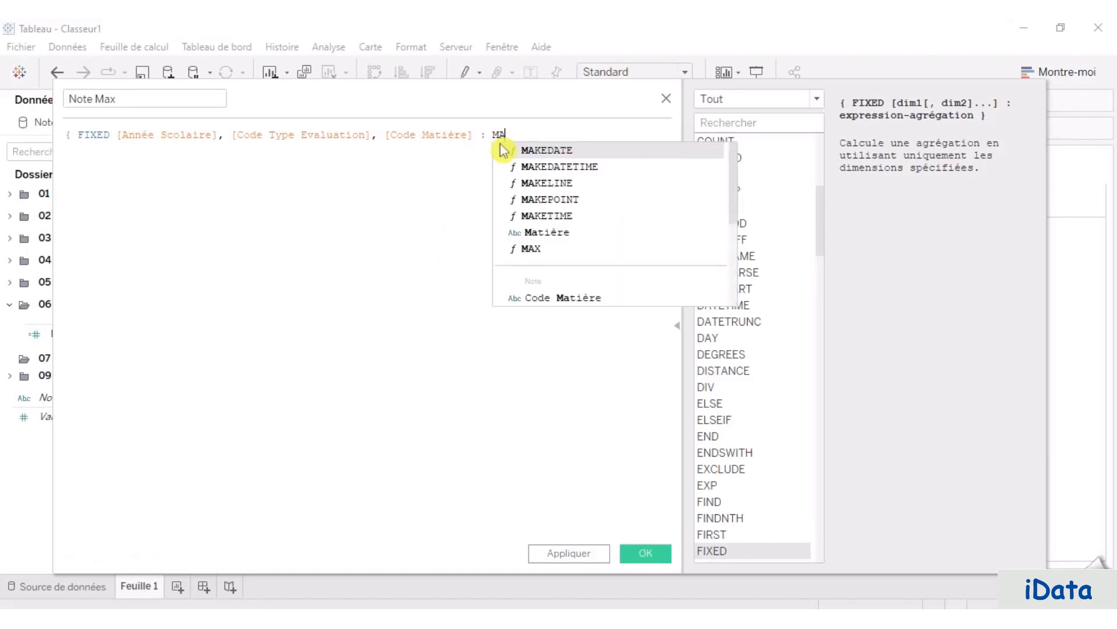
key("Return")
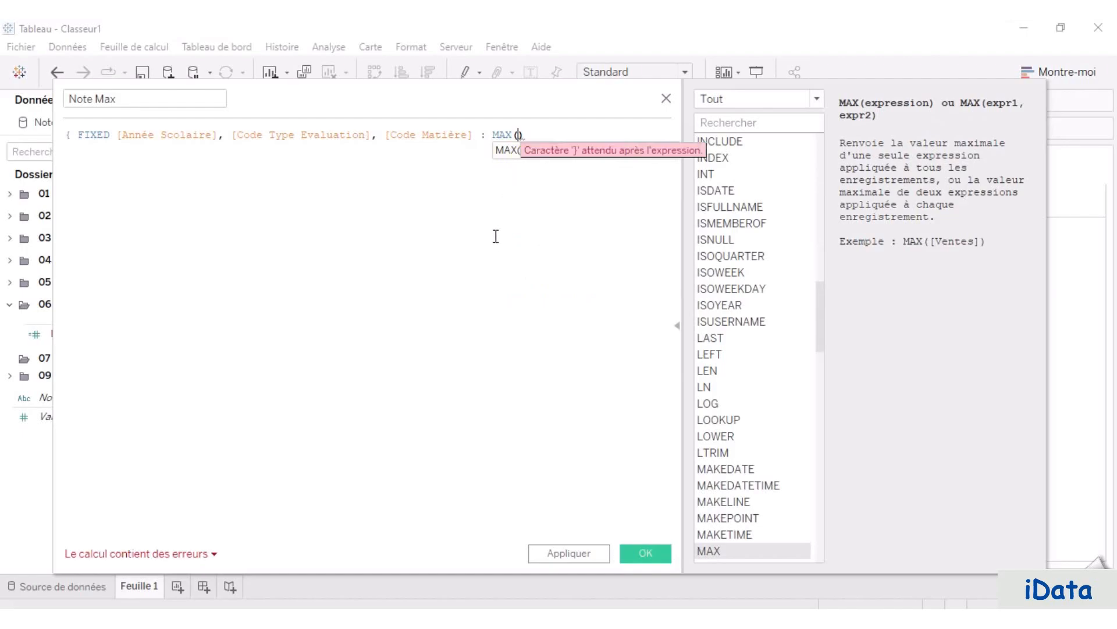
type("NOT")
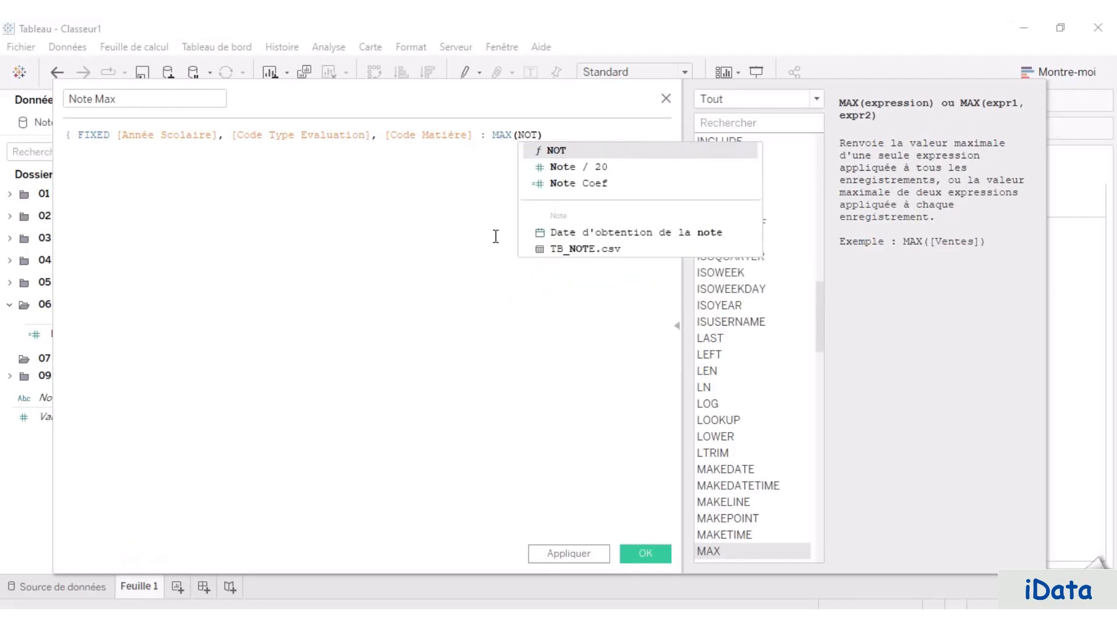
left_click(585, 167)
left_click(607, 135)
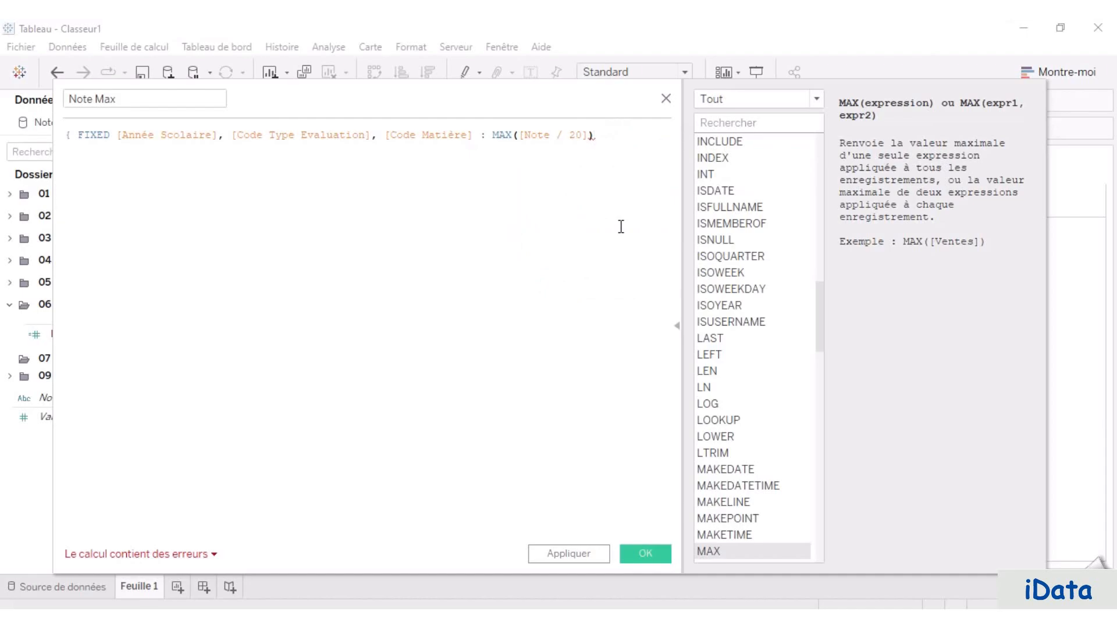
type("}")
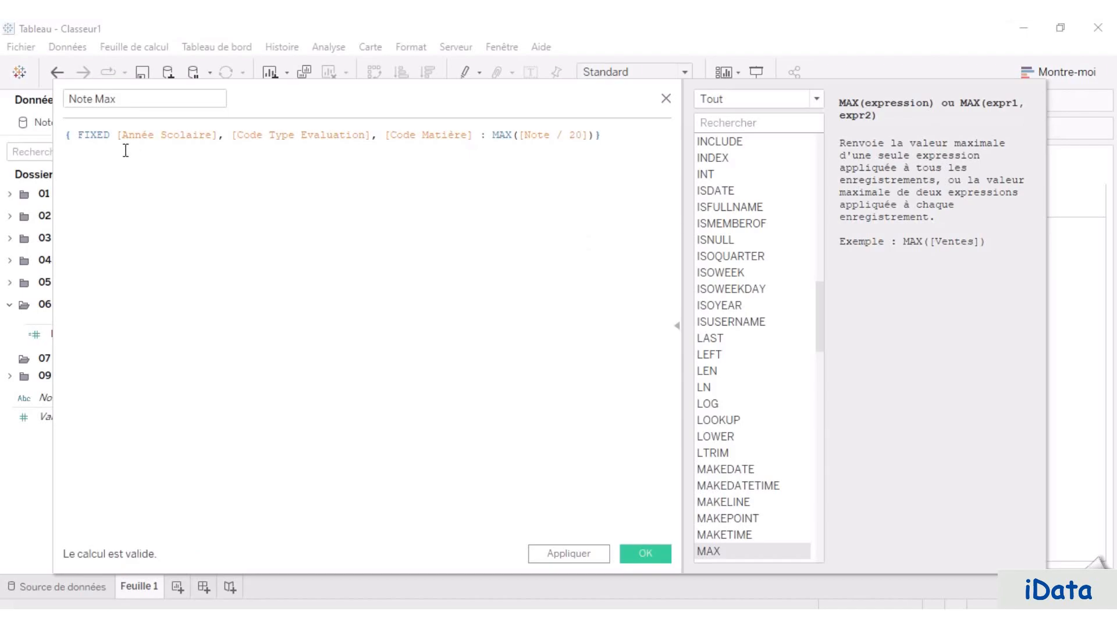
double_click(93, 135)
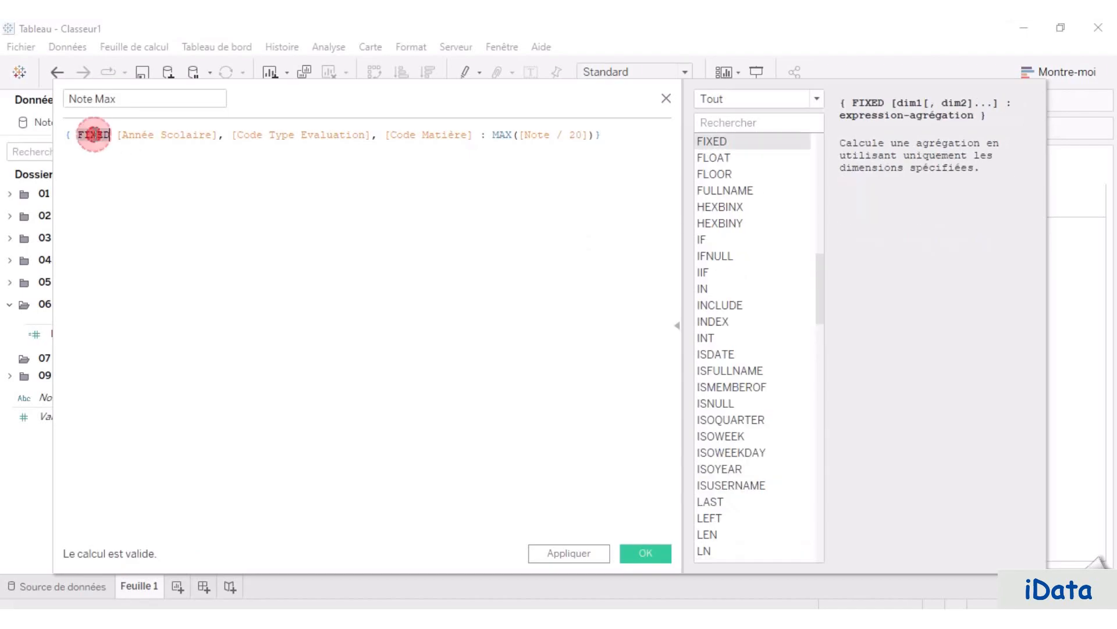
left_click(142, 136)
left_click(288, 136)
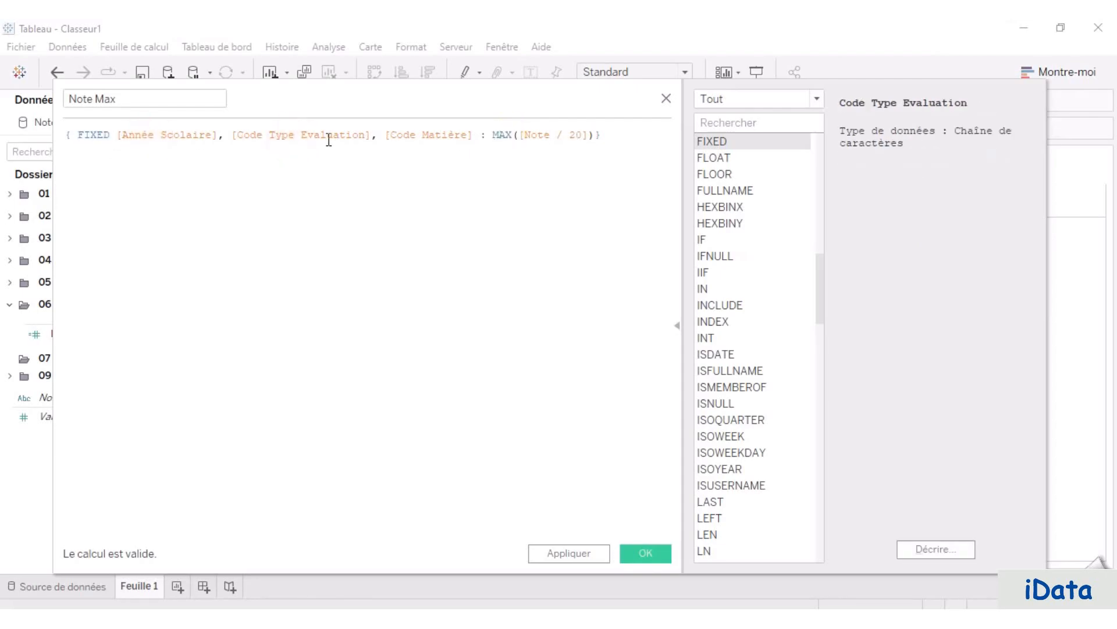
Step: Save the Note Max calculation and move the field into the 06 - Champ calculé folder
left_click(423, 138)
left_click(656, 553)
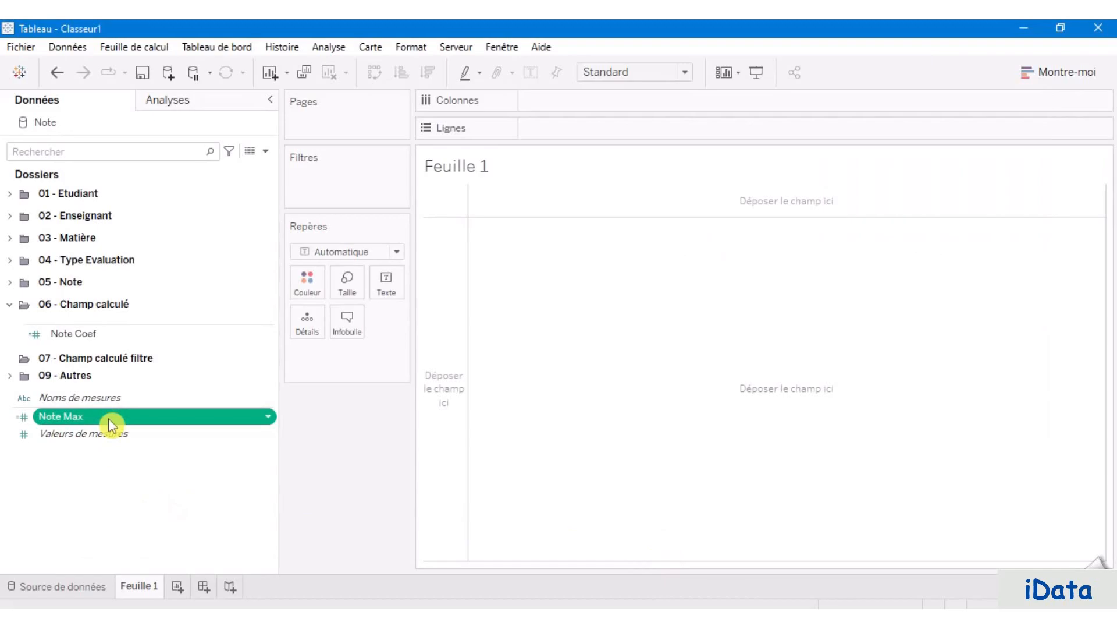
left_click_drag(108, 418, 125, 340)
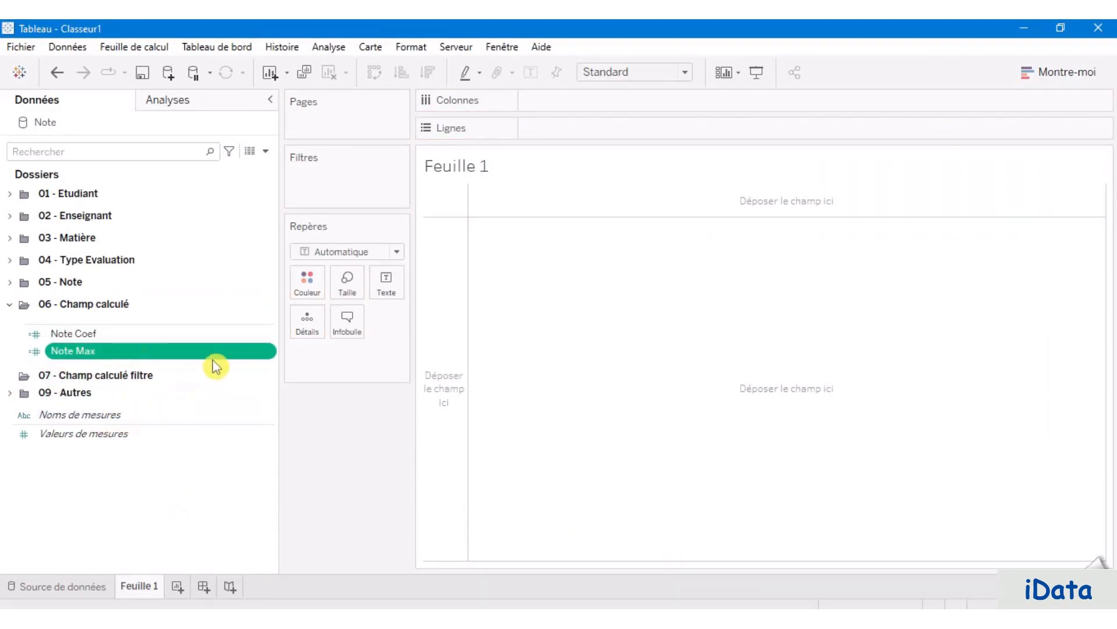
Step: Duplicate Note Max, open the copy's calculation for editing and rename it Note Min
right_click(265, 356)
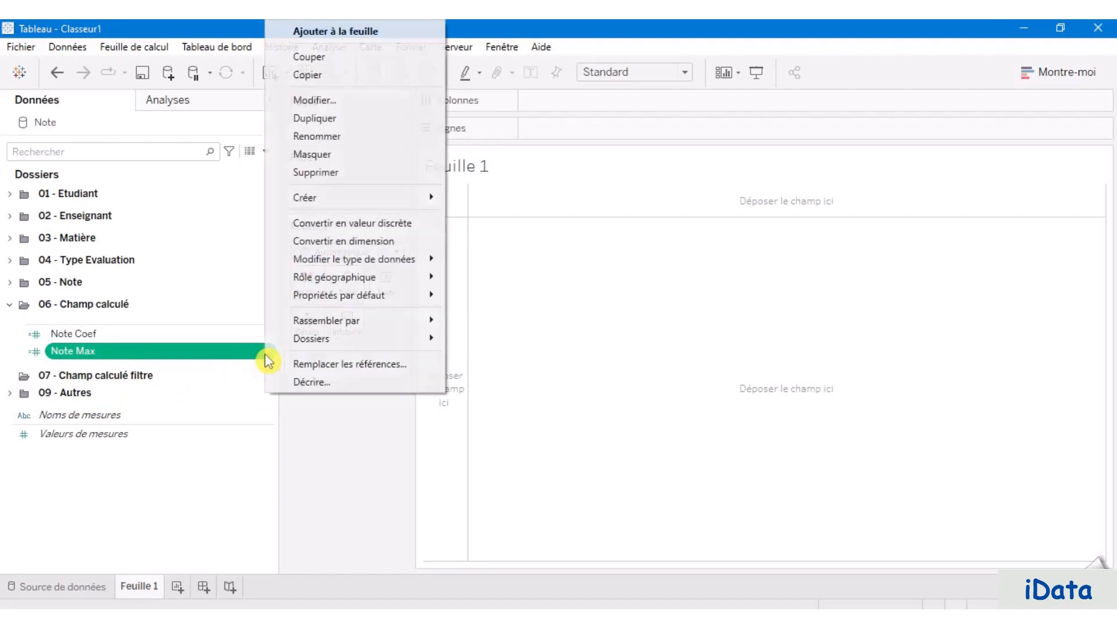
left_click(351, 124)
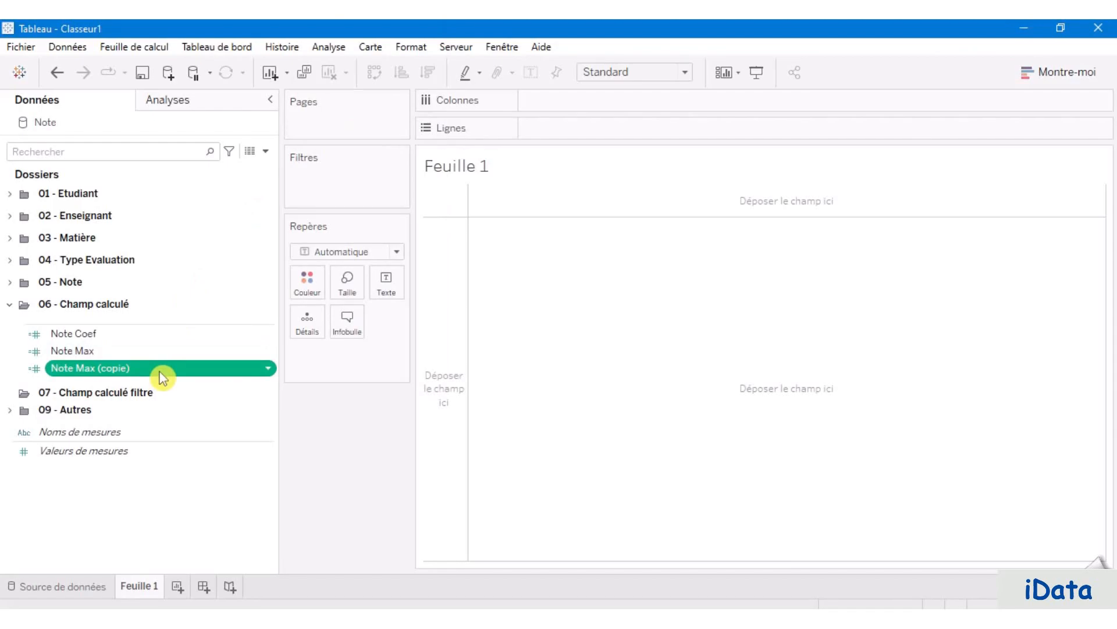
right_click(159, 373)
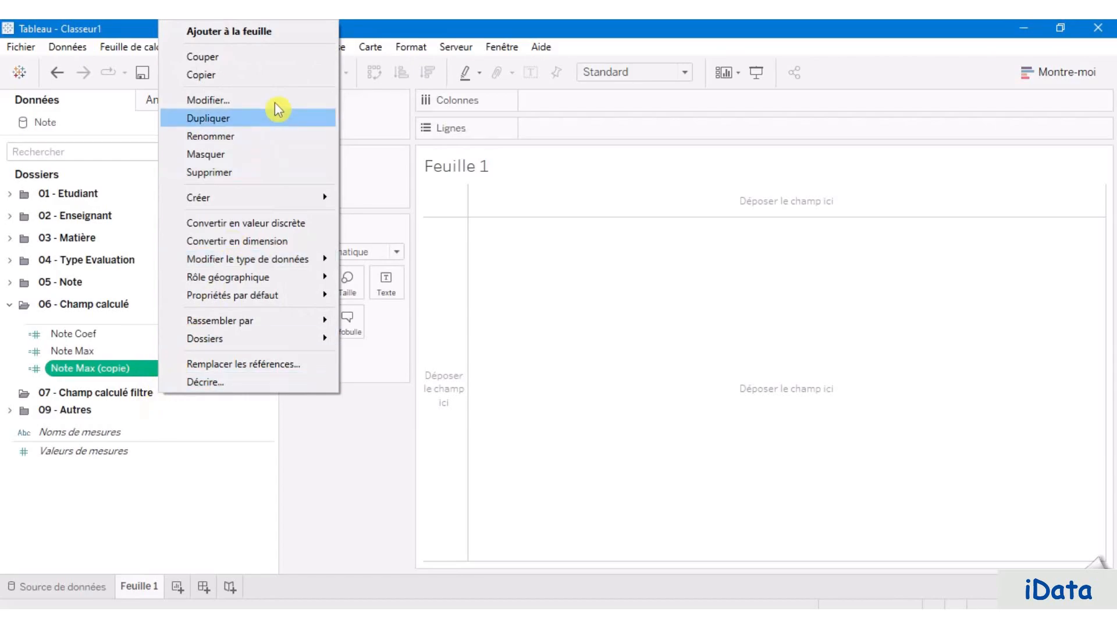
left_click(250, 99)
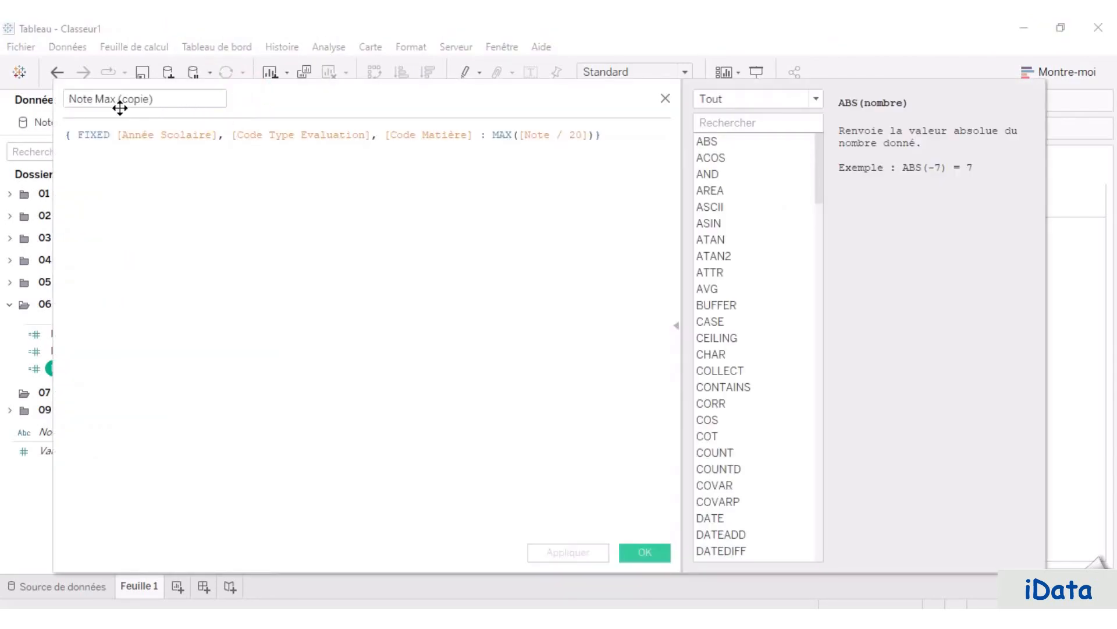
left_click(107, 101)
double_click(107, 100)
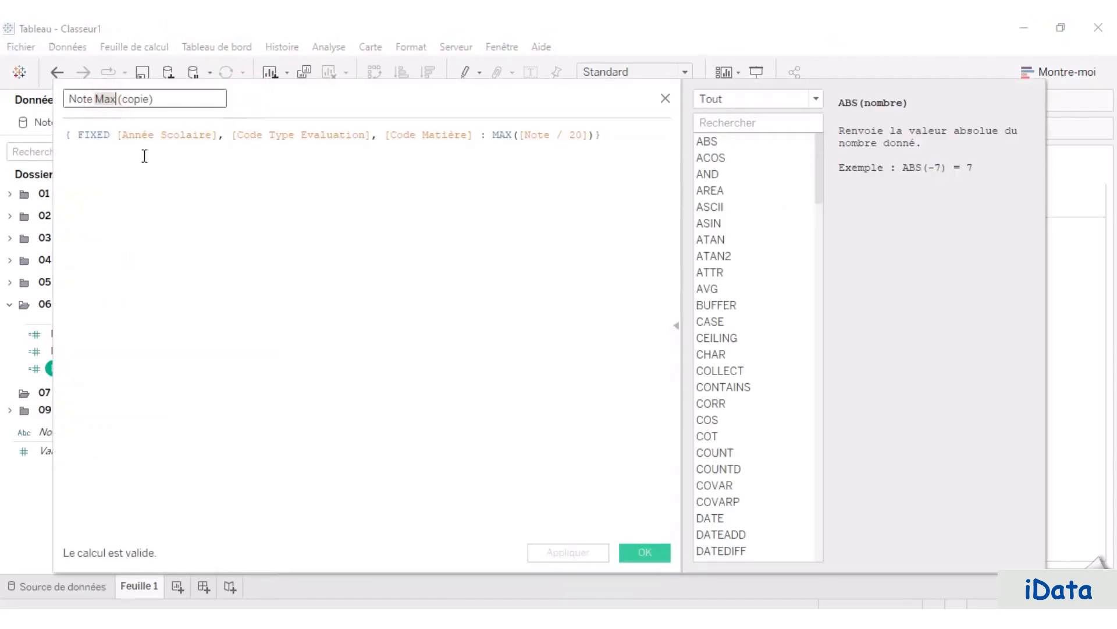
type("Min")
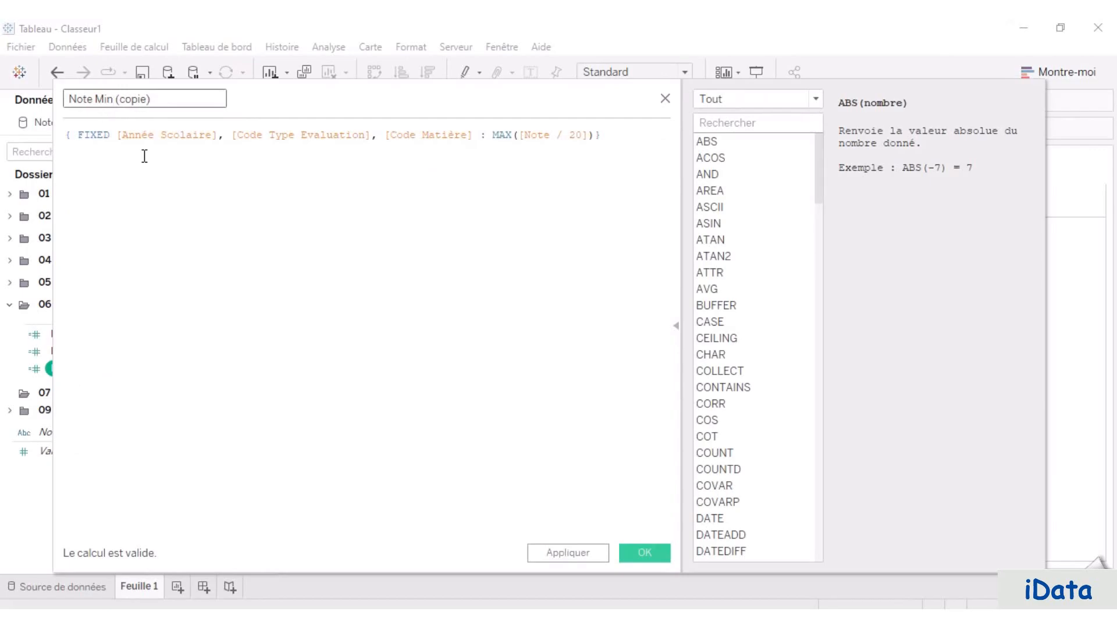
left_click_drag(115, 100, 152, 100)
key("BackSpace")
Step: Change the aggregation in the Note Min formula to MIN([Note / 20]) and save the calculation
double_click(502, 134)
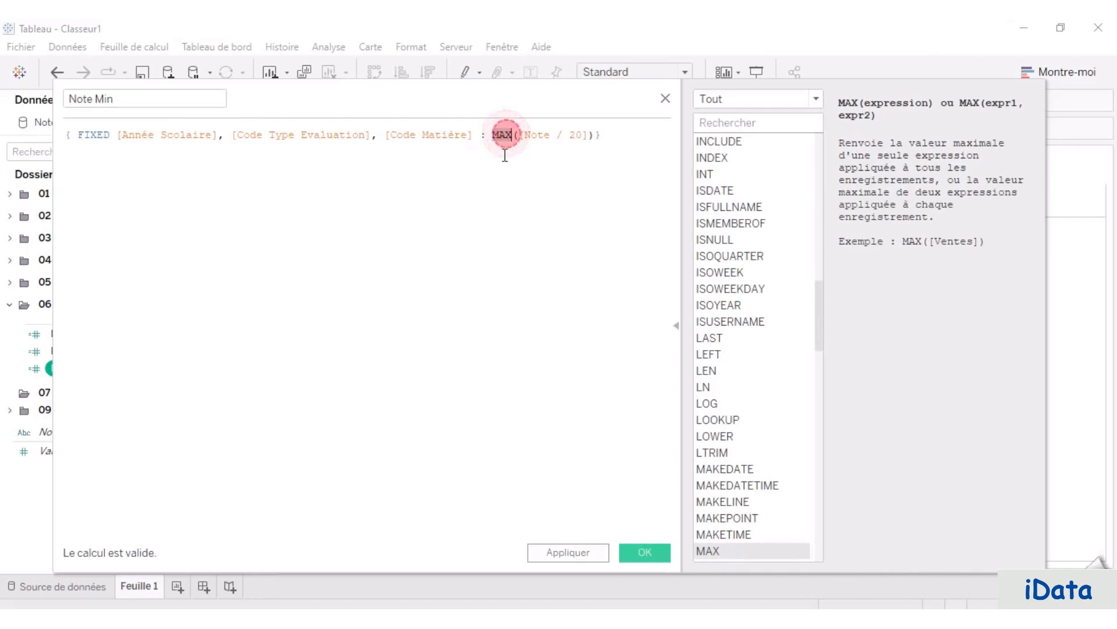
type("MI")
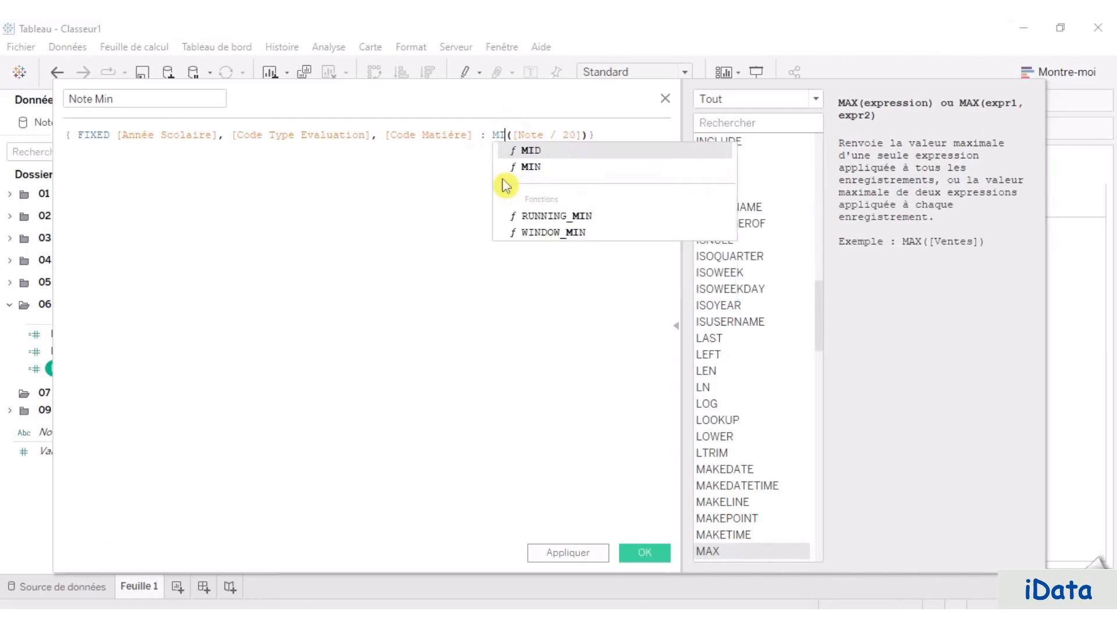
left_click(541, 168)
left_click(407, 178)
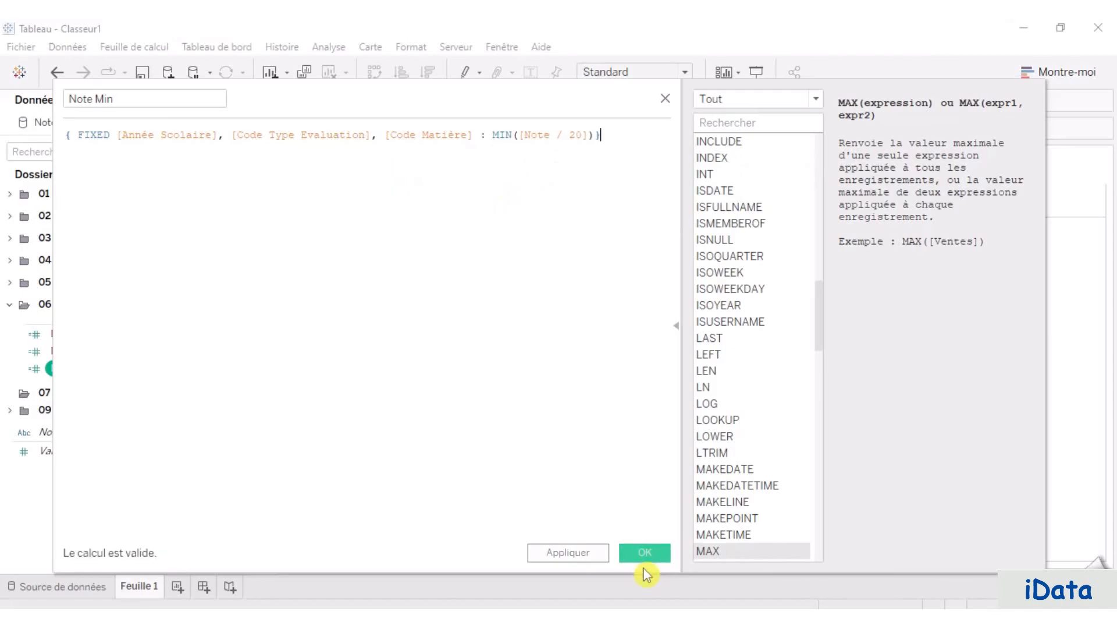
left_click(644, 552)
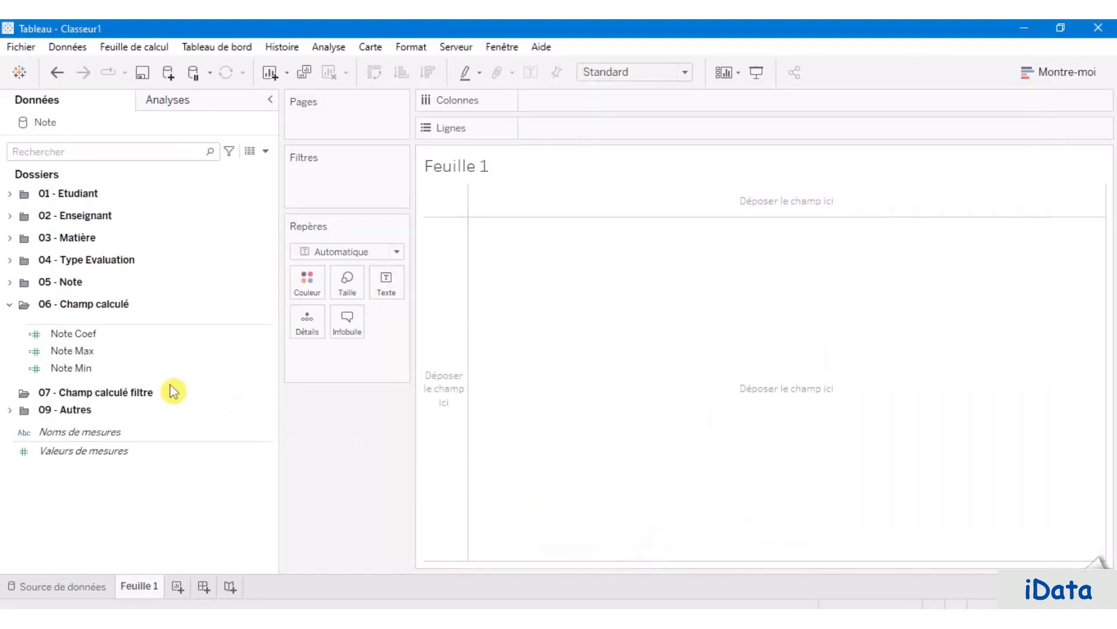
Step: Duplicate the Note Min field in the 06 - Champ calculé folder
left_click(129, 355)
left_click(135, 341)
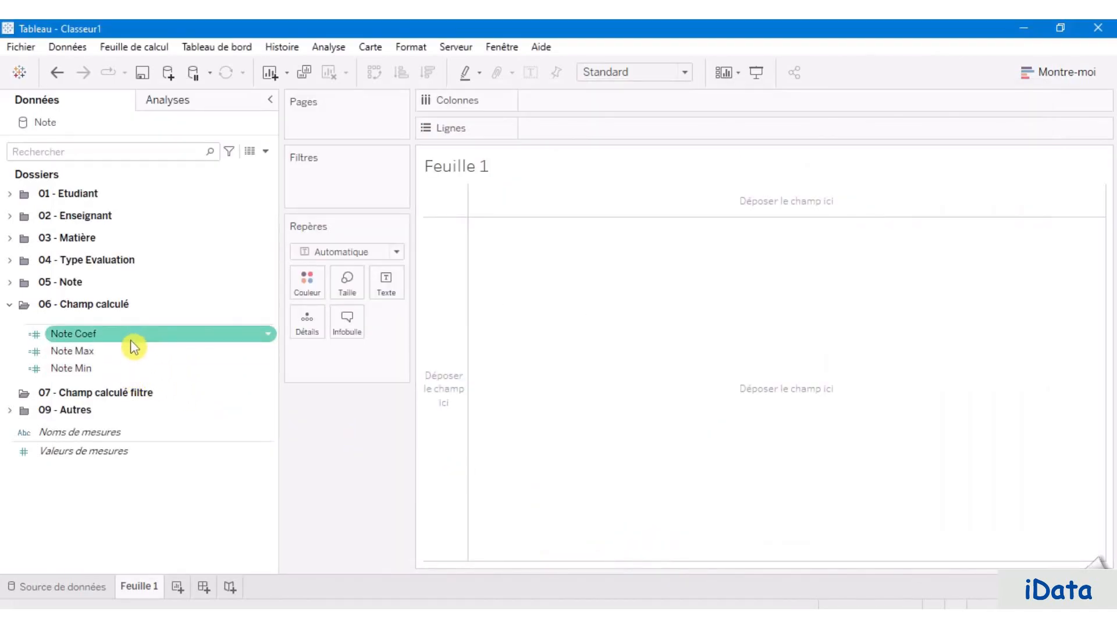
left_click(126, 350)
left_click(106, 369)
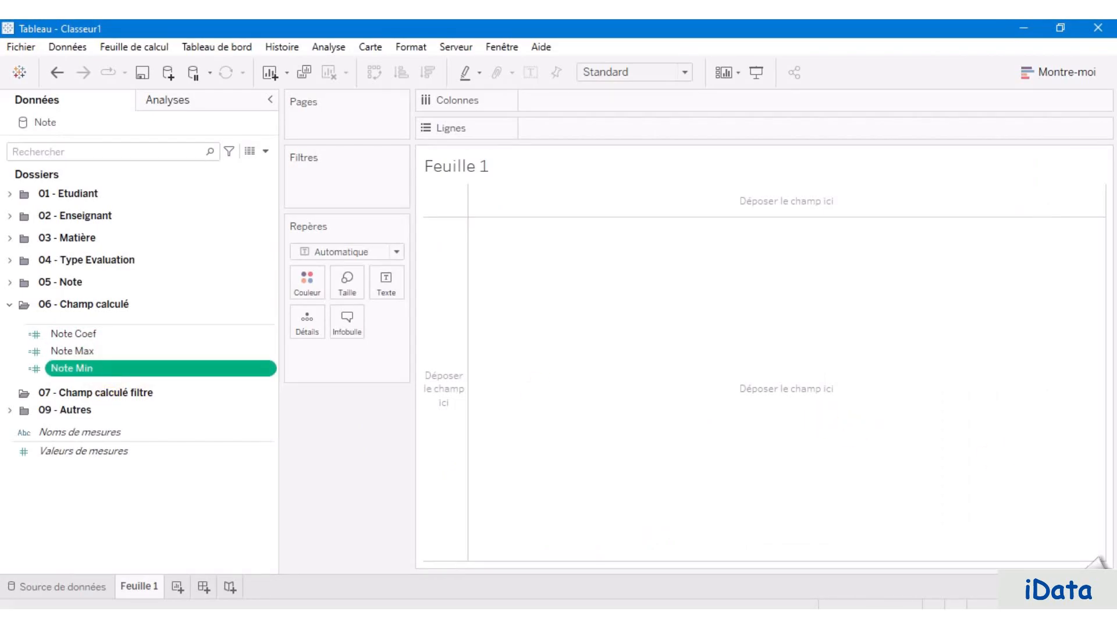
right_click(269, 377)
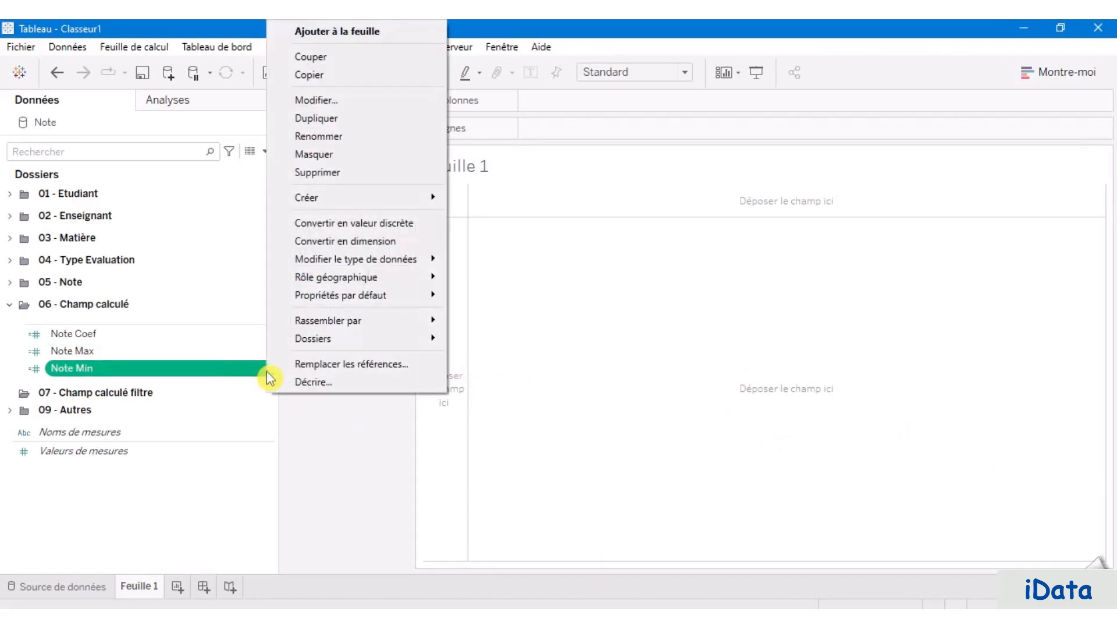
left_click(402, 119)
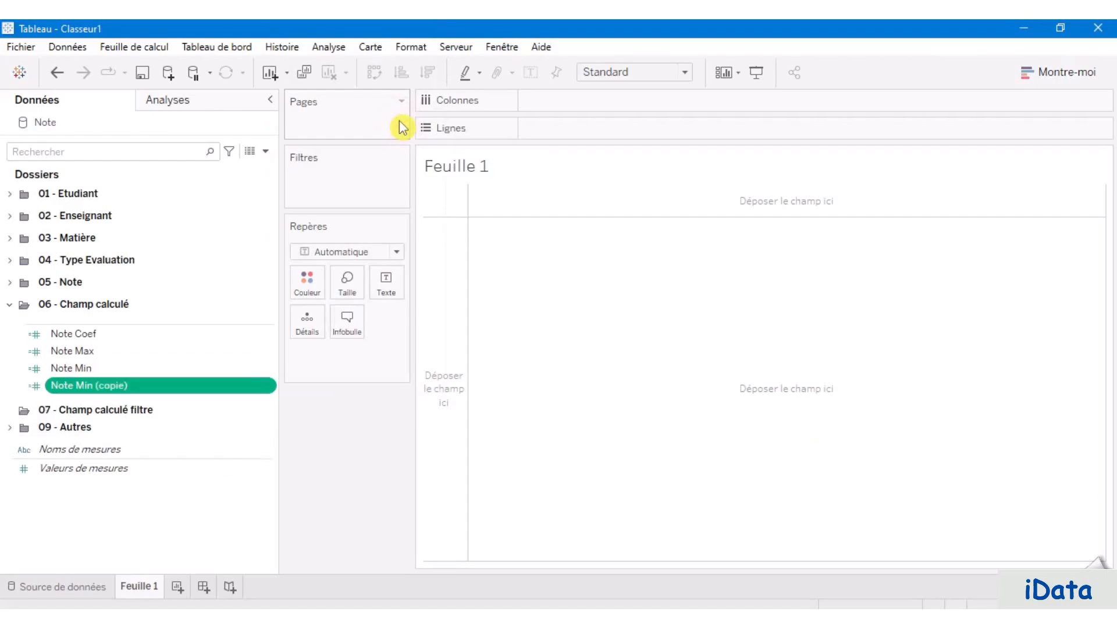
Step: Open the calculation of the Note Min copy for editing and rename it Note Moy
right_click(155, 387)
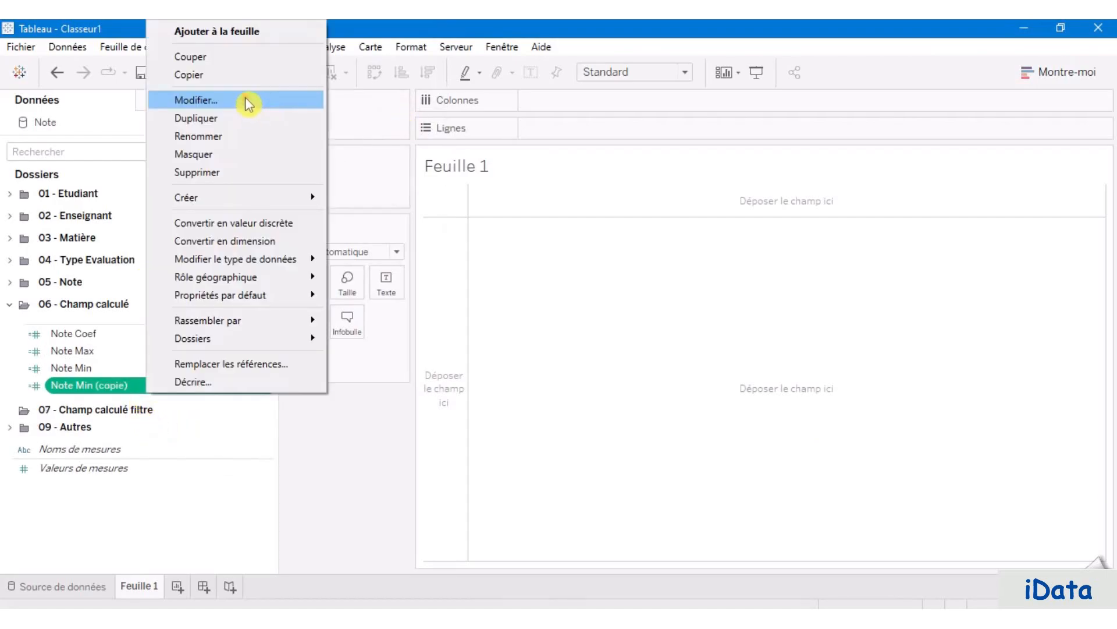
left_click(248, 104)
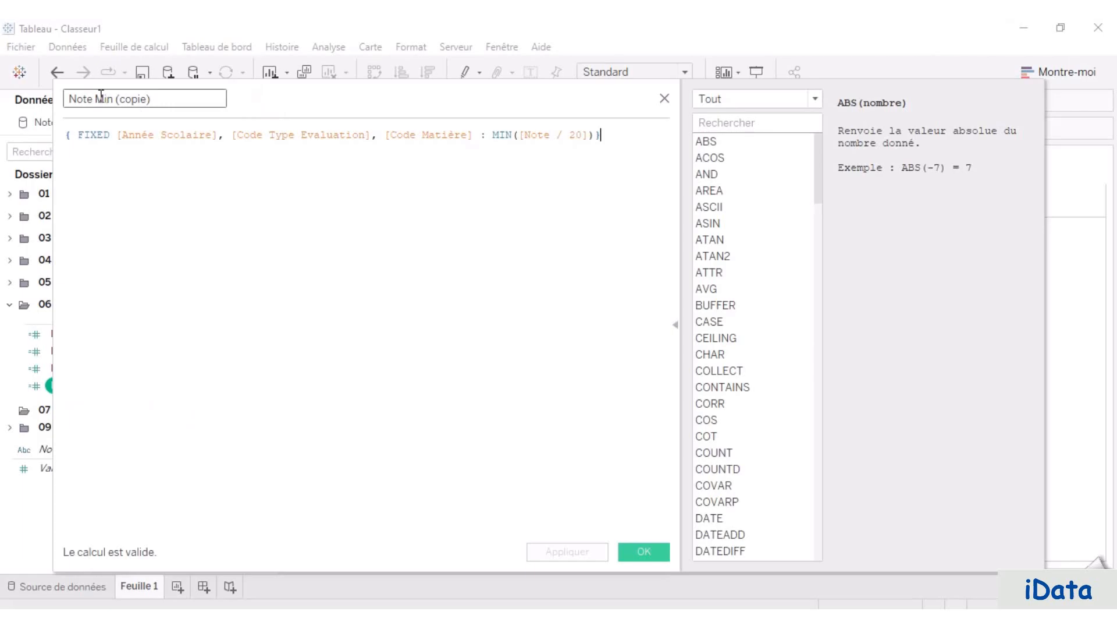
left_click_drag(98, 97, 148, 99)
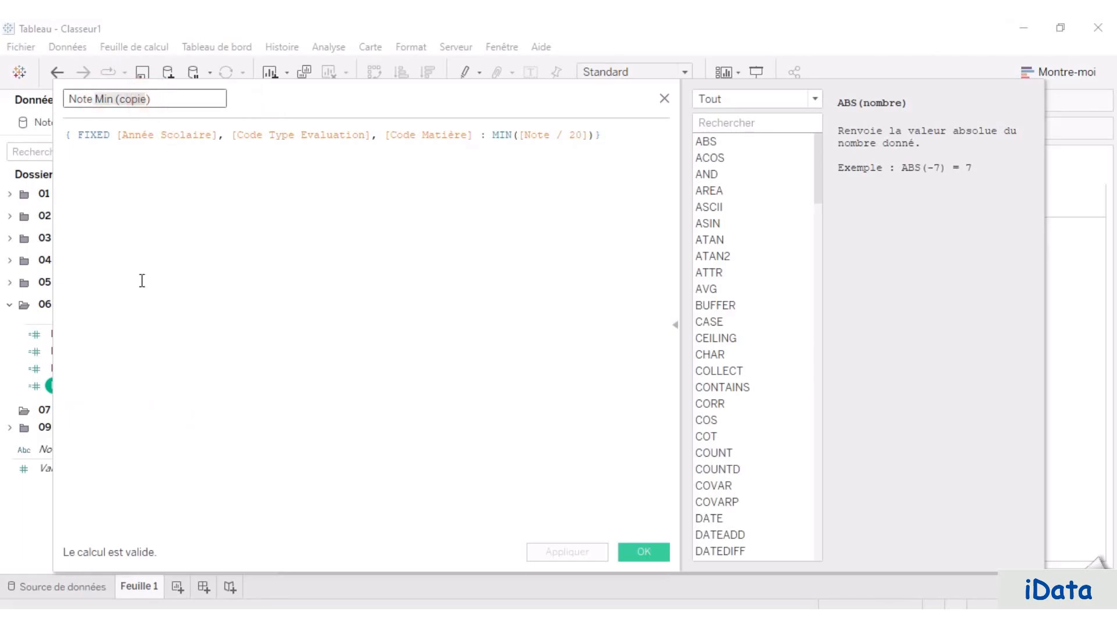
type("mOY")
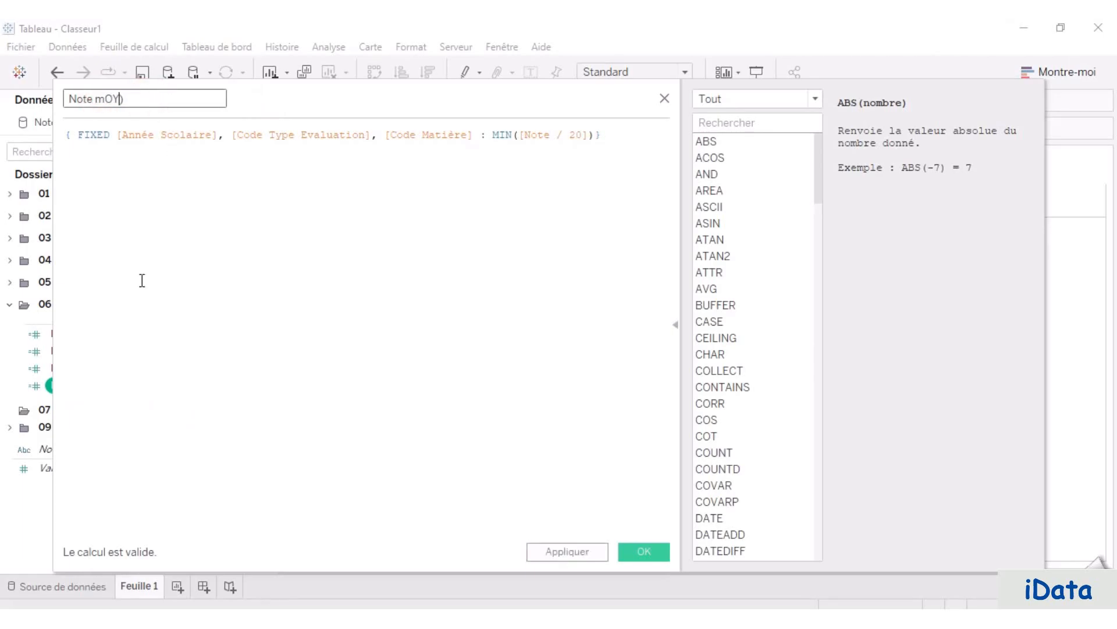
key("BackSpace")
key("BackSpace")
key("BackSpace")
key("Delete")
type("Moy")
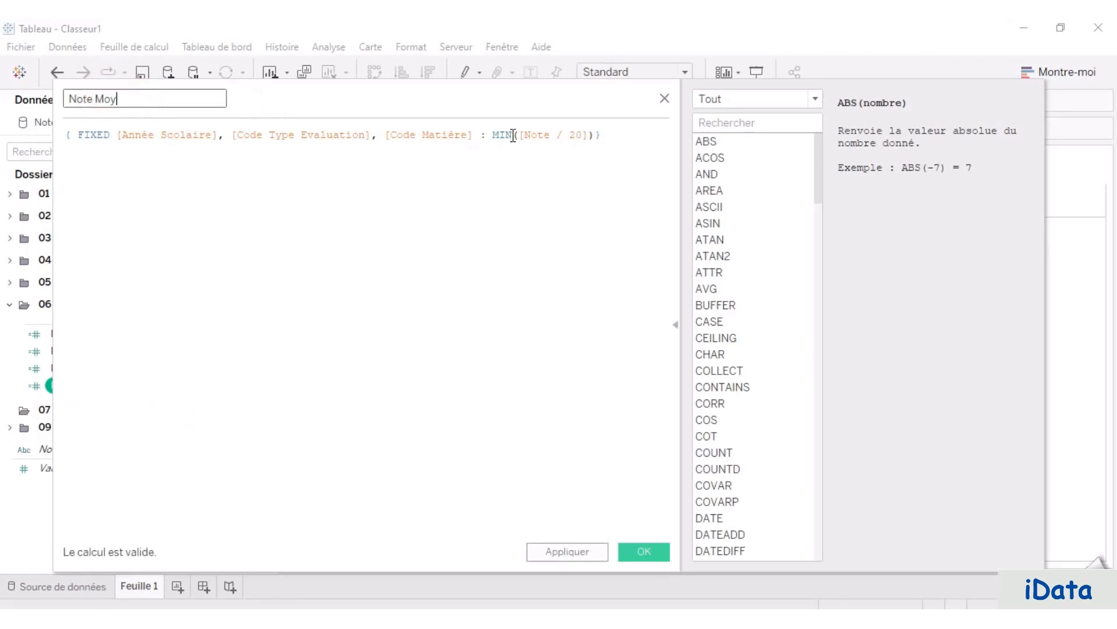
Step: Change the aggregation in the Note Moy formula to AVG([Note / 20]) and save the calculation
double_click(507, 134)
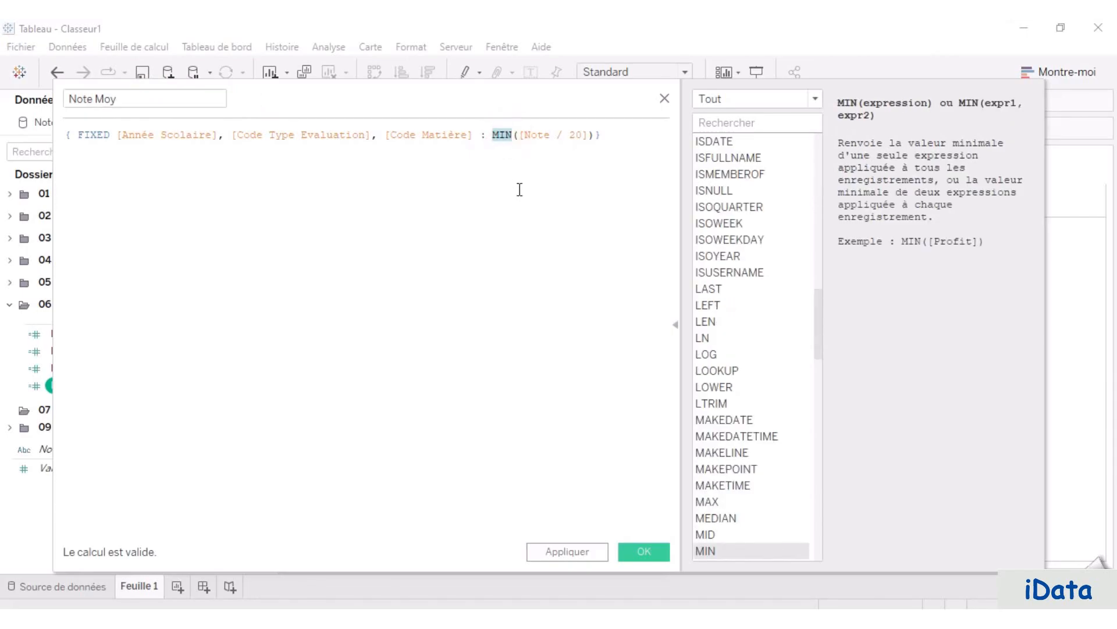
type("VA")
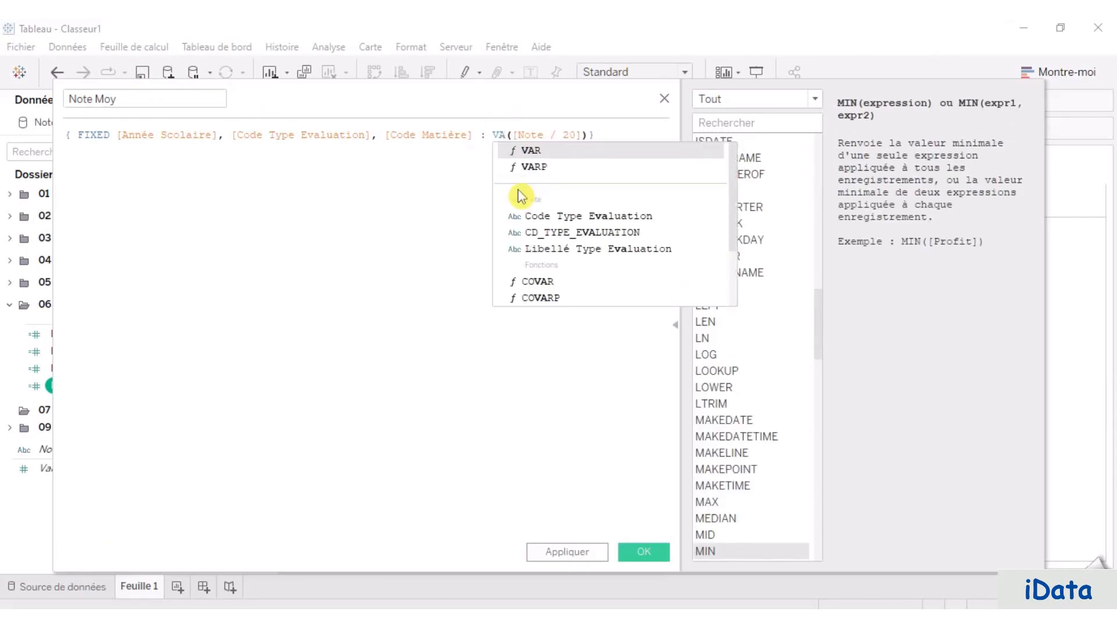
key("BackSpace")
key("BackSpace")
type("AVG")
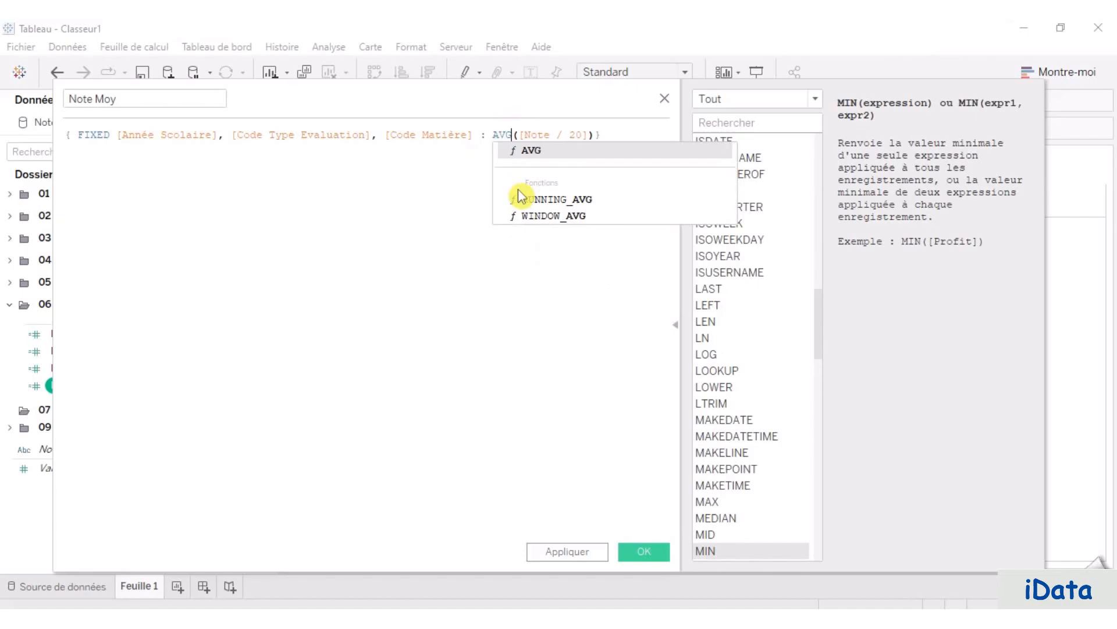
left_click(386, 207)
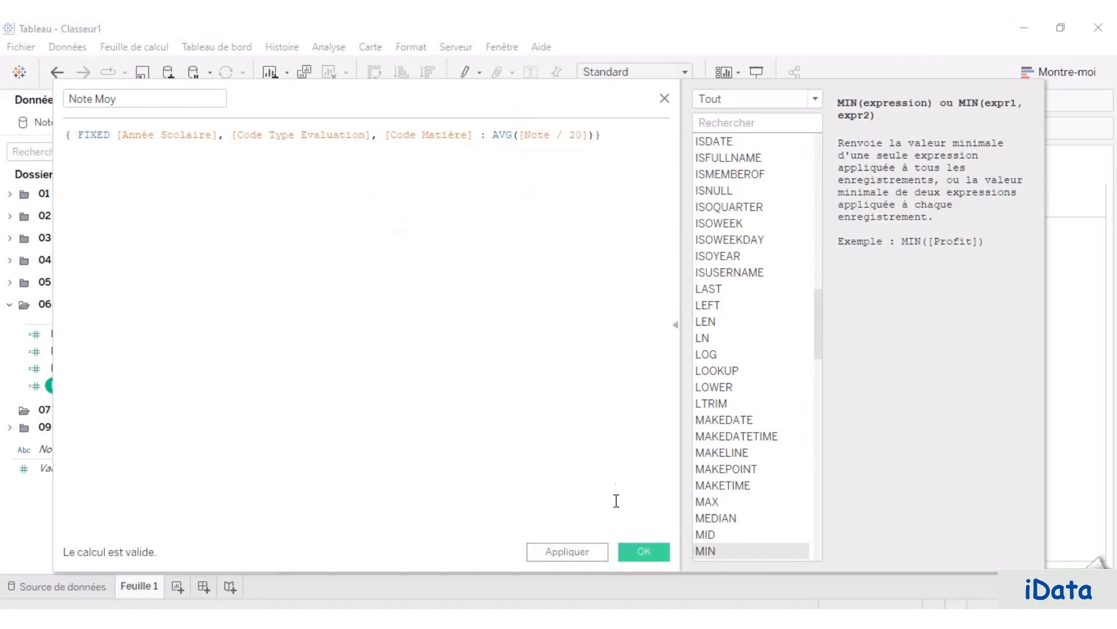
left_click(642, 552)
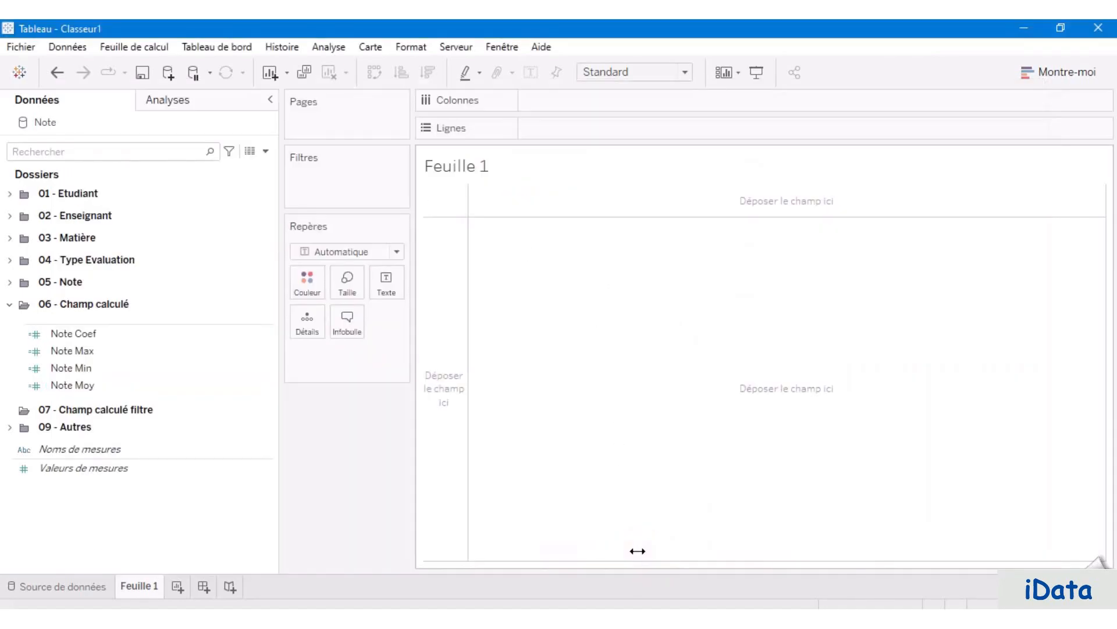
Step: Start a new calculated field in the Note data source and name it Moyenne Etudiant
left_click(270, 154)
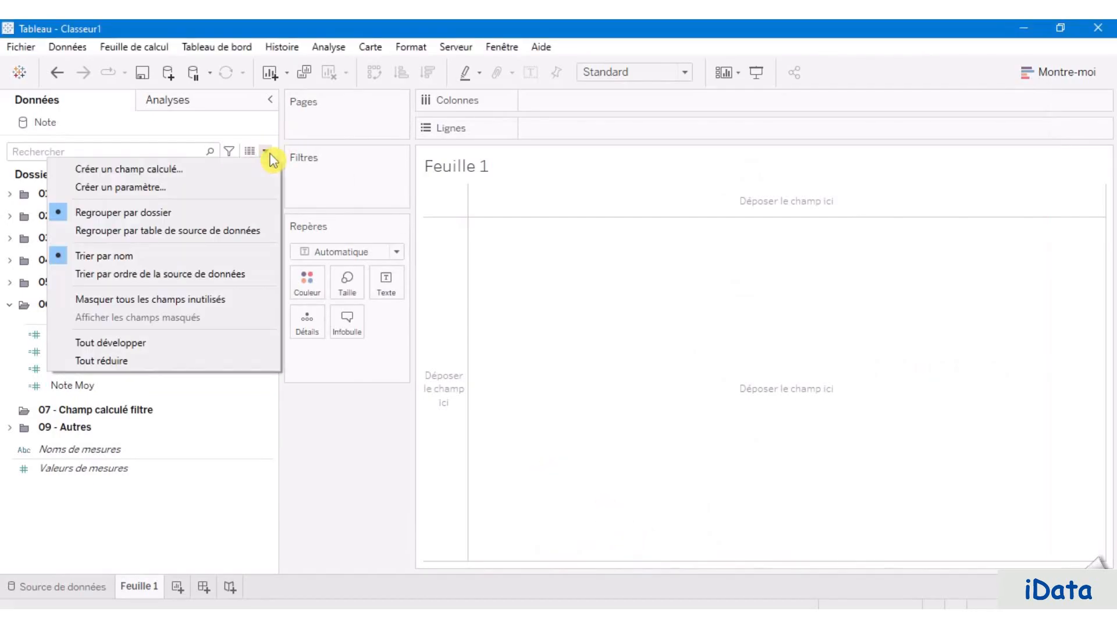
left_click(153, 170)
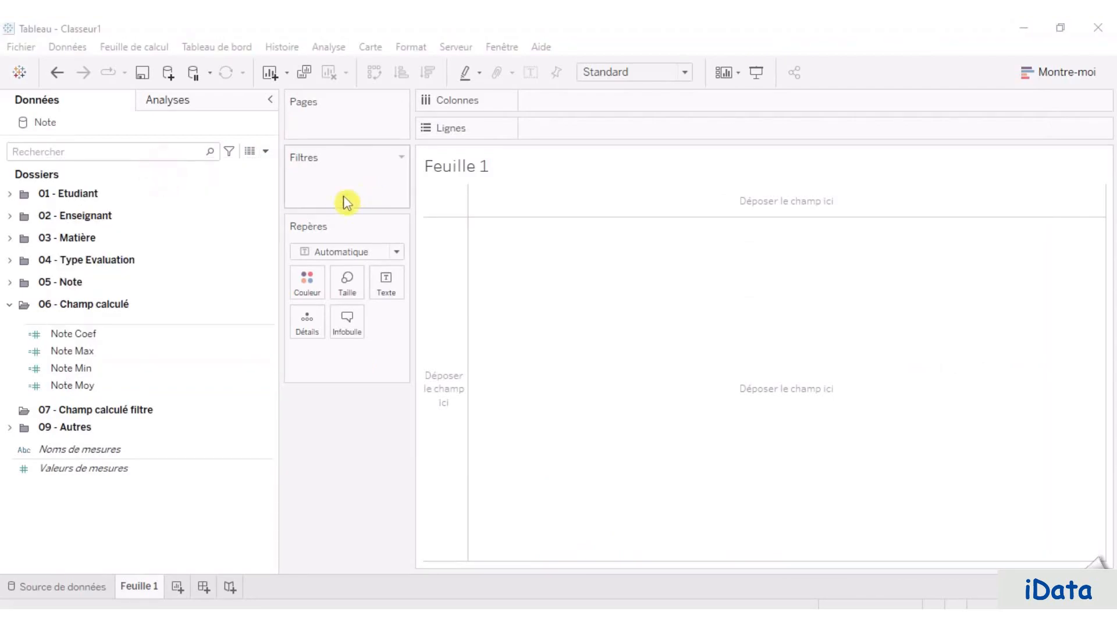
left_click(190, 91)
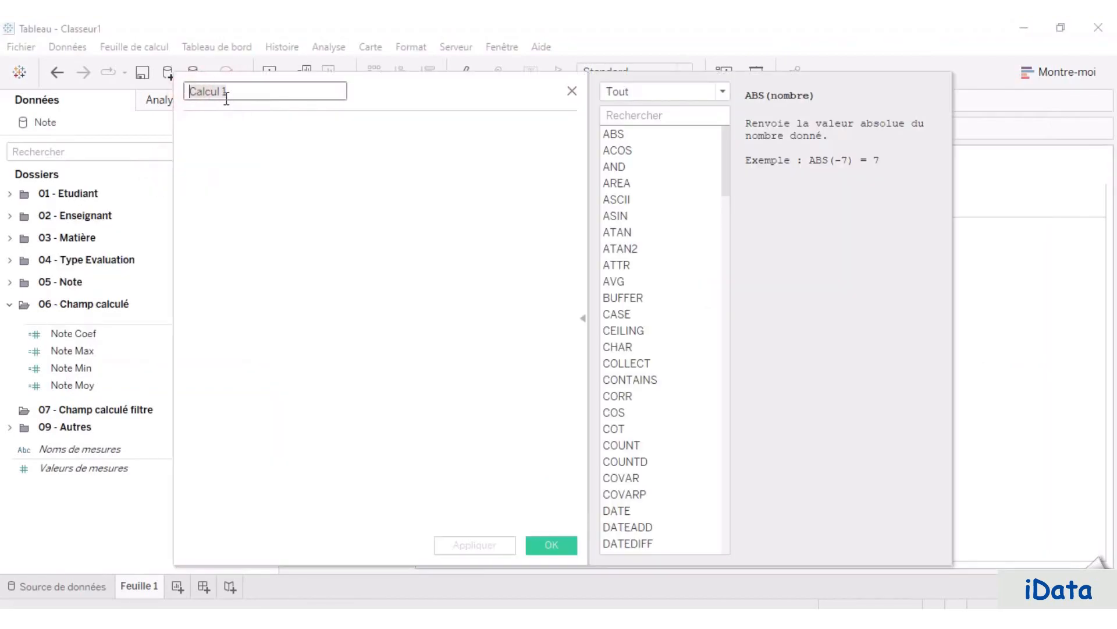
type("Moyenne Etudiant")
left_click(238, 139)
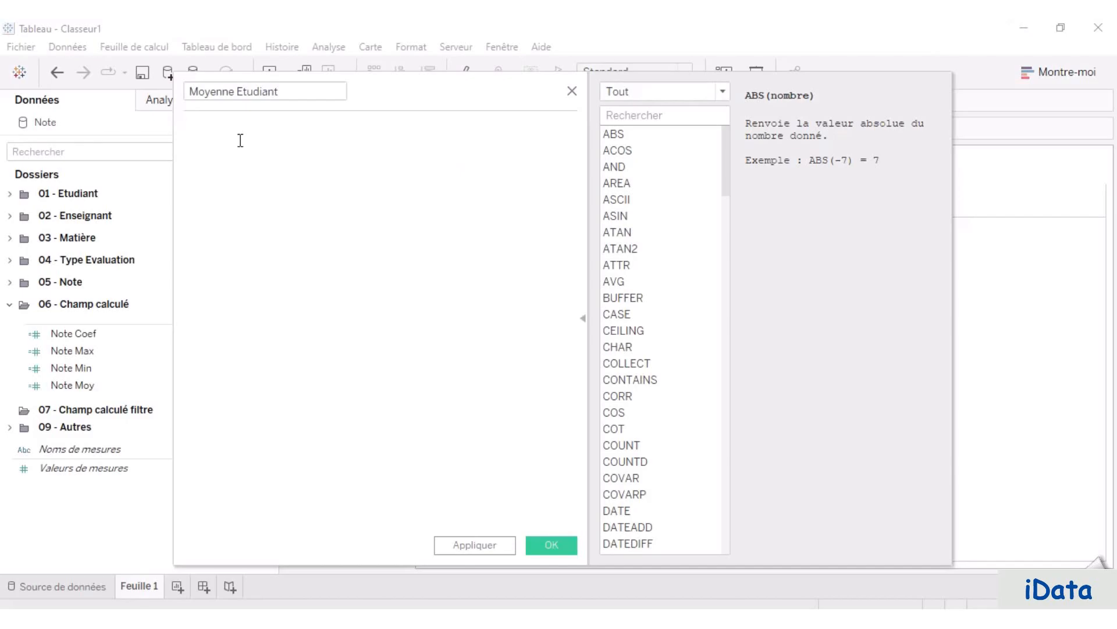
Step: Enter SUM([Note Coef]) as the first part of the Moyenne Etudiant formula
type("su")
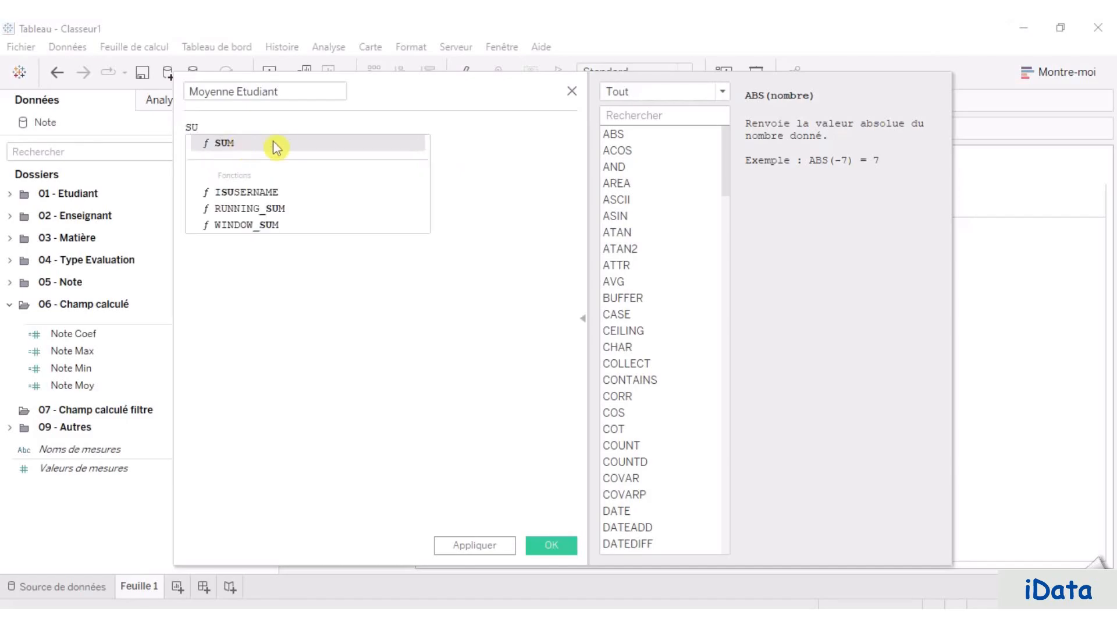
left_click(280, 142)
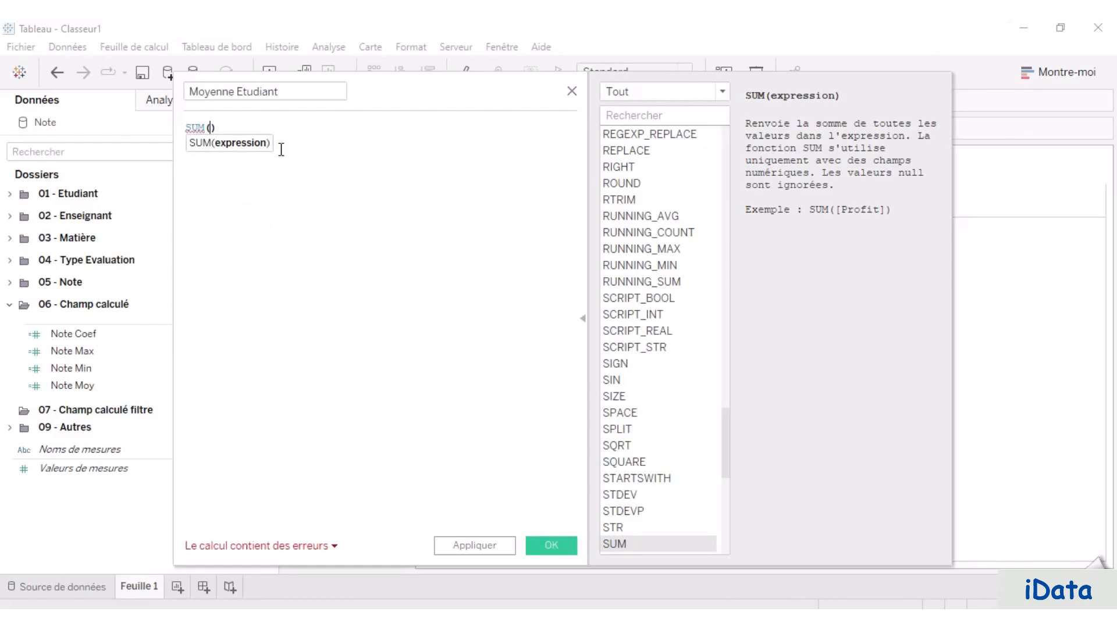
type("NO")
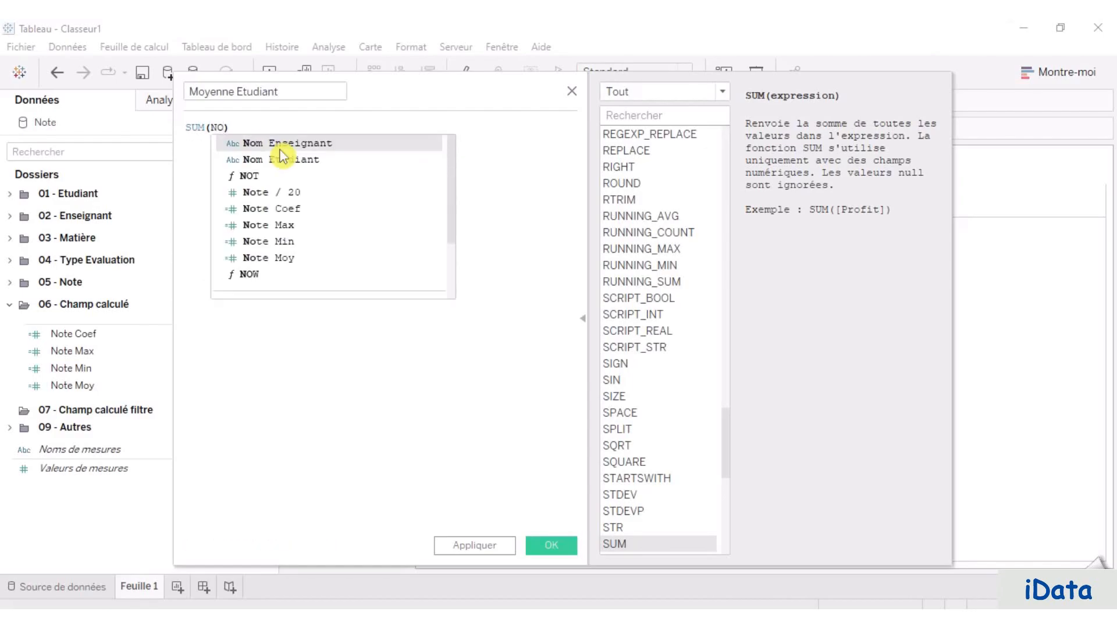
left_click(294, 208)
left_click(319, 127)
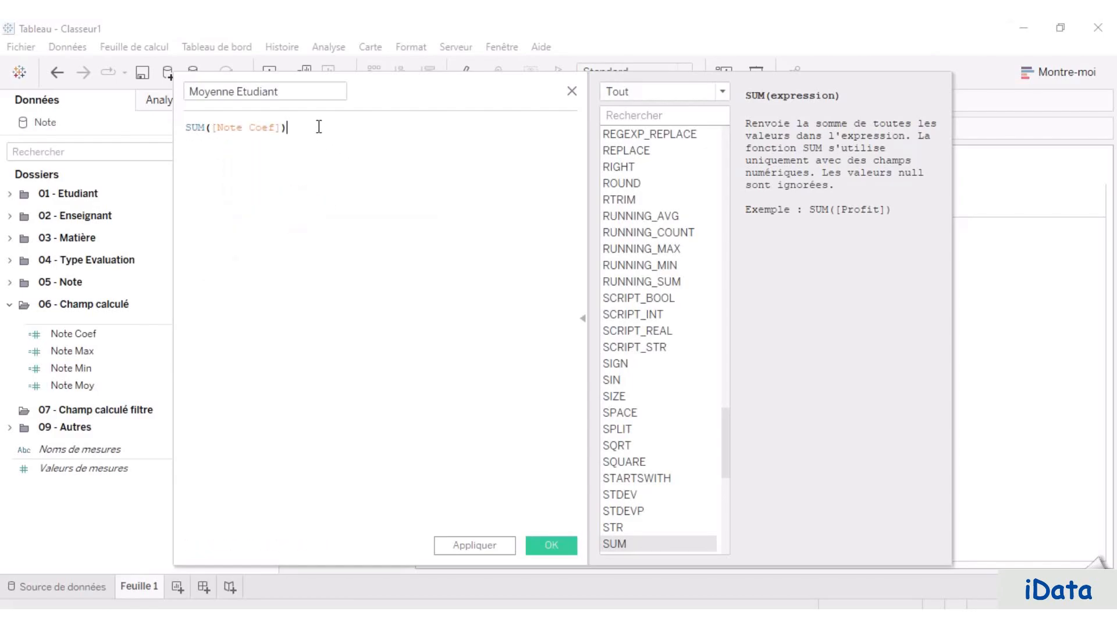
left_click(319, 127)
Step: Divide the Note Coef sum by SUM([Coef]) in the Moyenne Etudiant formula
type("/")
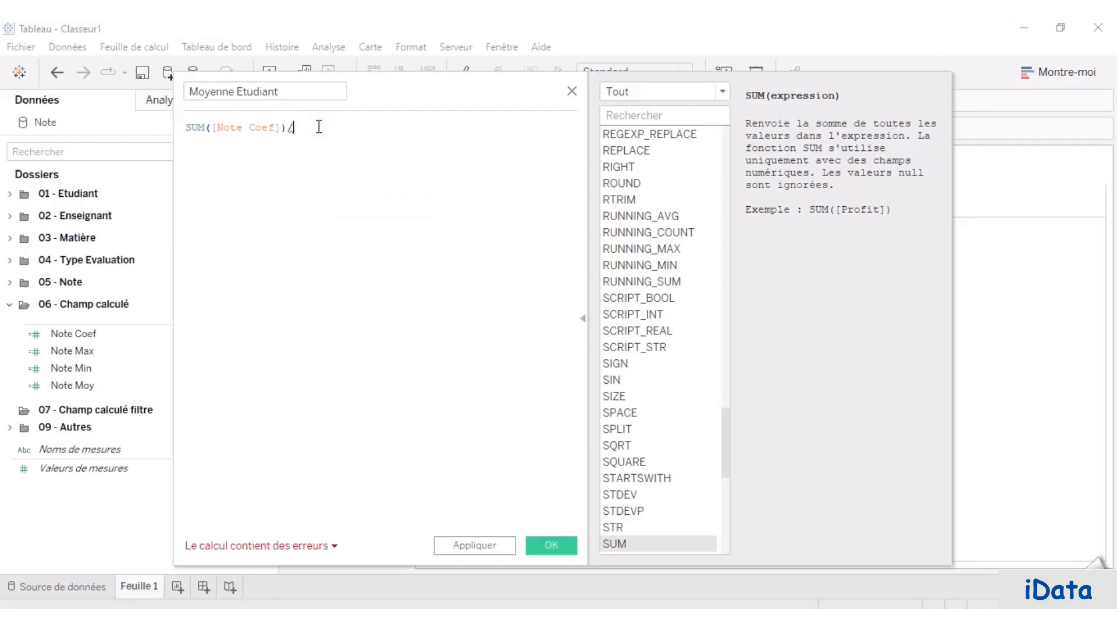
type("QU")
key("BackSpace")
key("BackSpace")
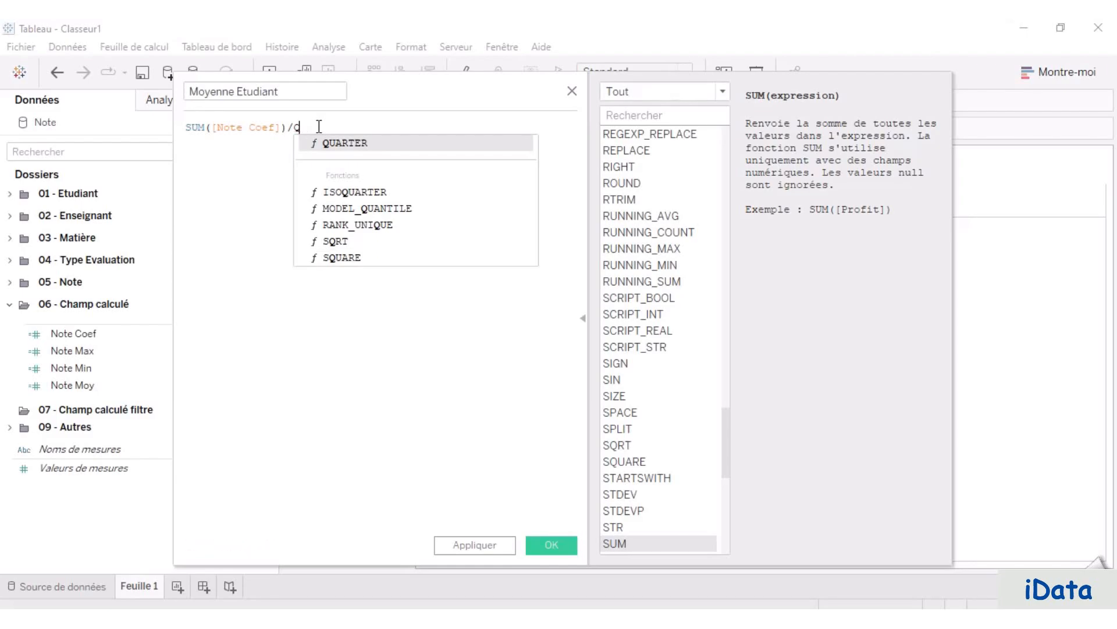
type("SU")
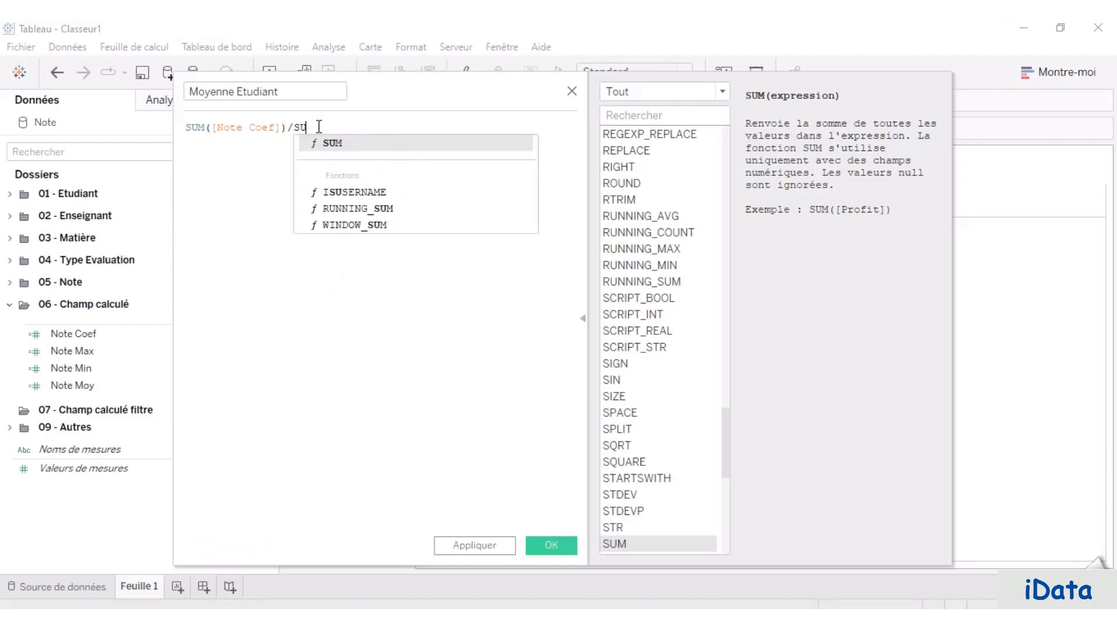
left_click(361, 143)
type("Co")
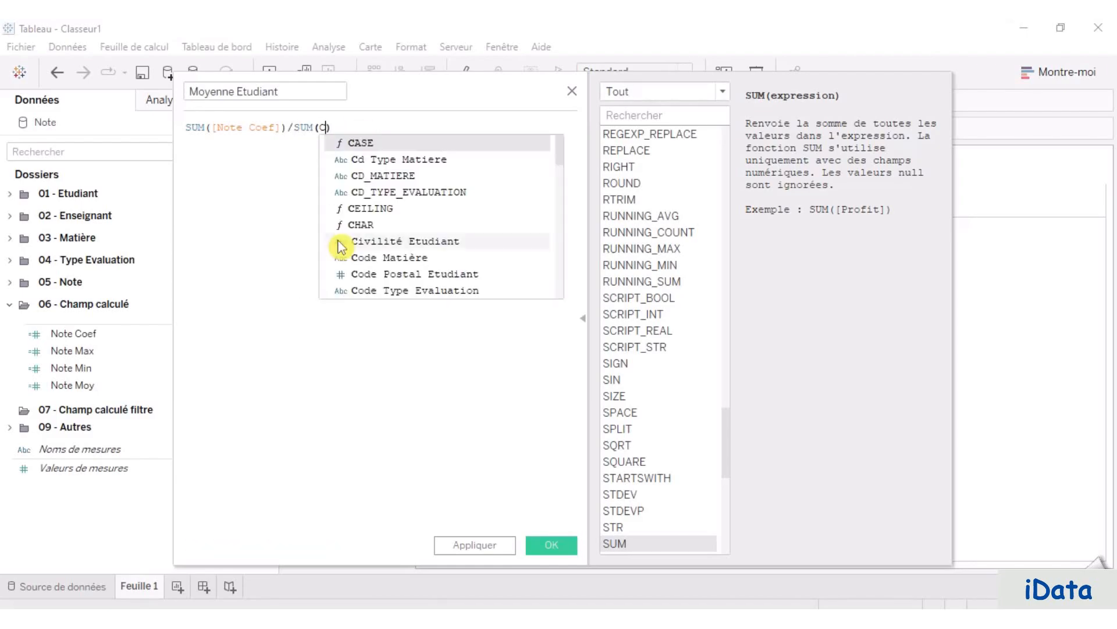
left_click(394, 211)
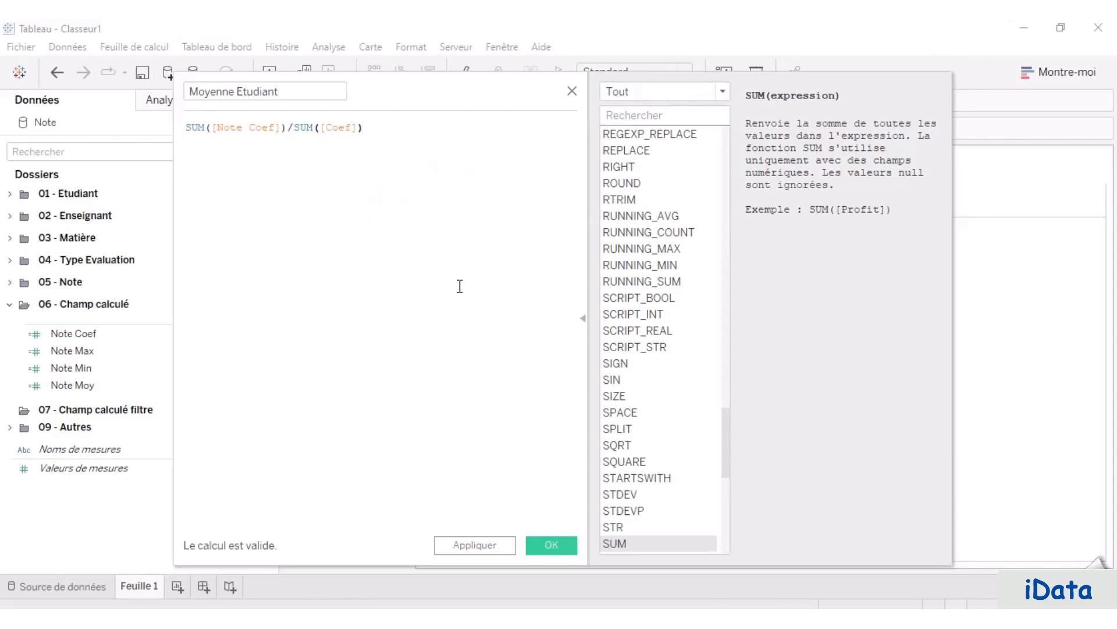
Step: Save the Moyenne Etudiant calculation and move the field into the 06 - Champ calculé folder
left_click(550, 545)
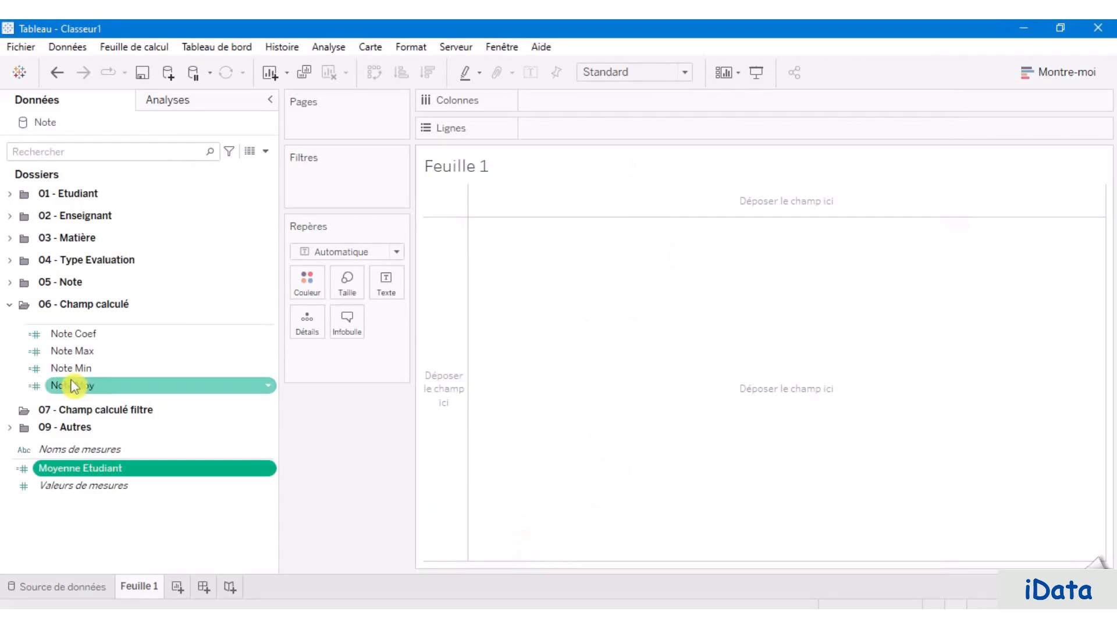
left_click_drag(127, 470, 190, 387)
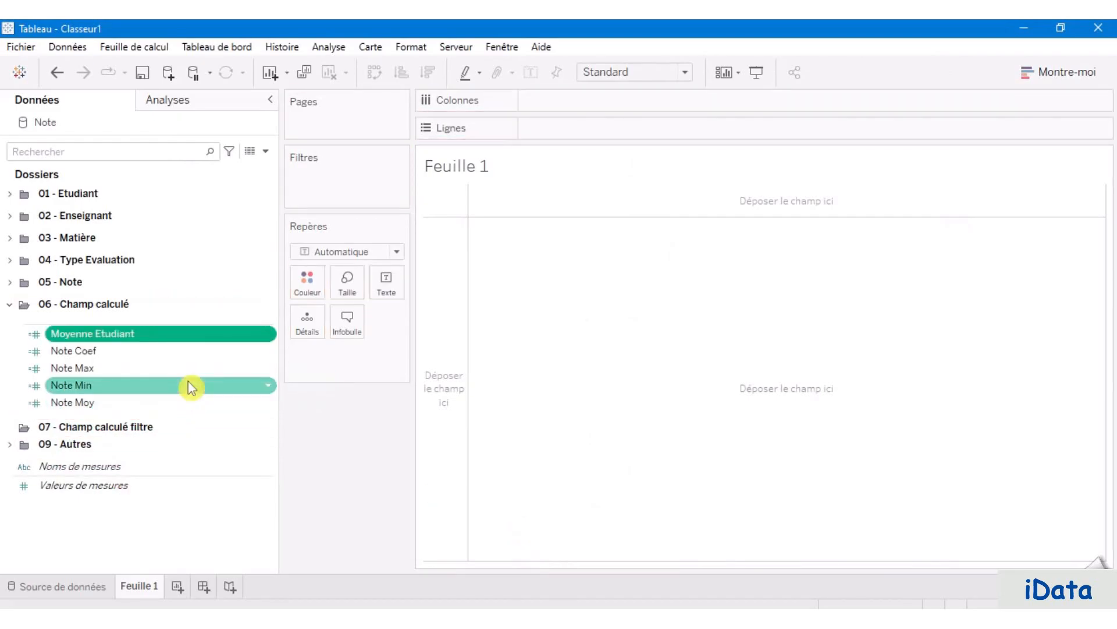
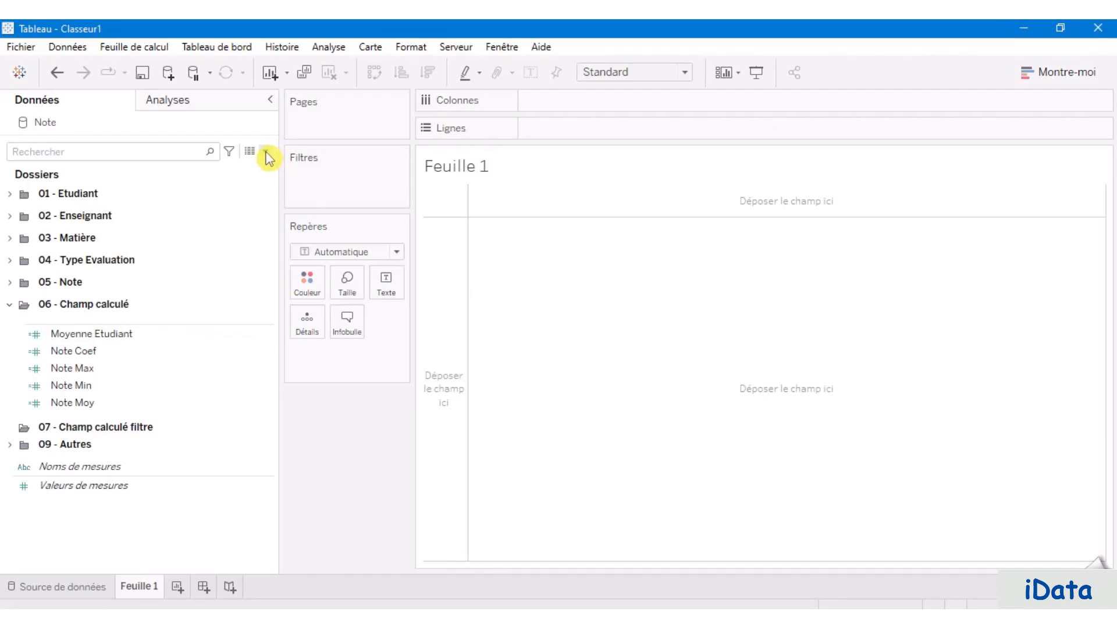
Step: Start a new calculated field and name it Mention Moyenne générale
left_click(268, 155)
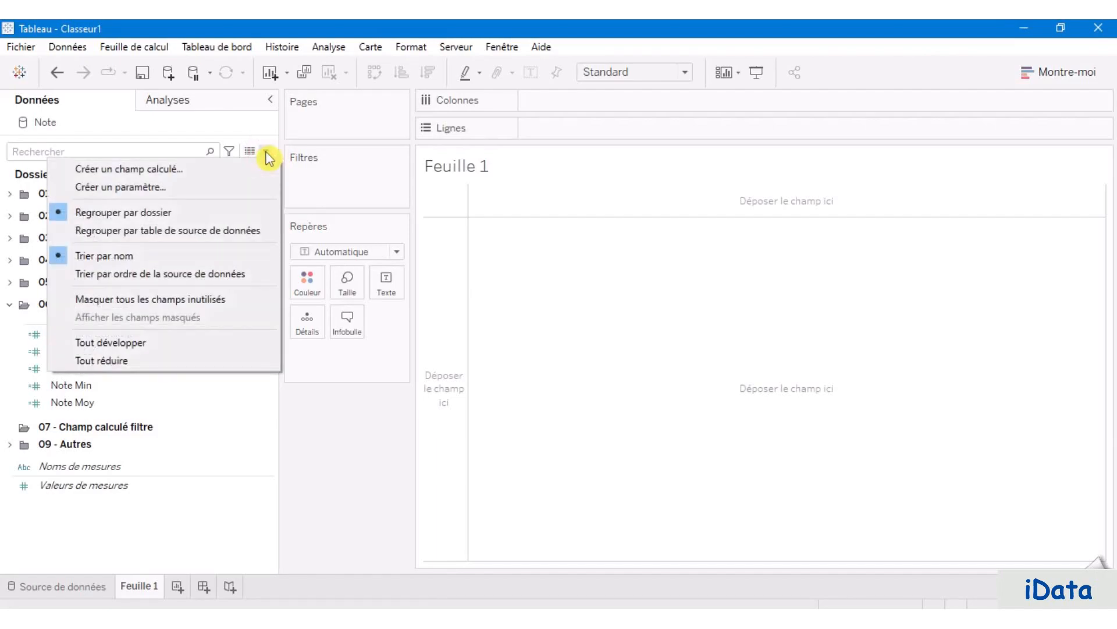
left_click(211, 168)
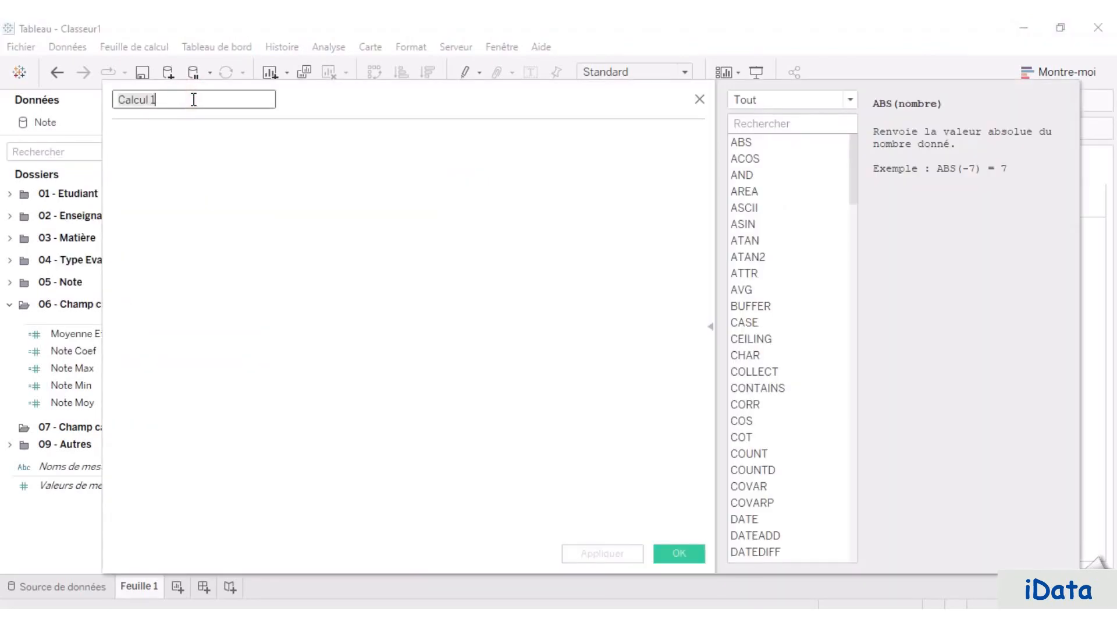
type("Mention Moyenne générale")
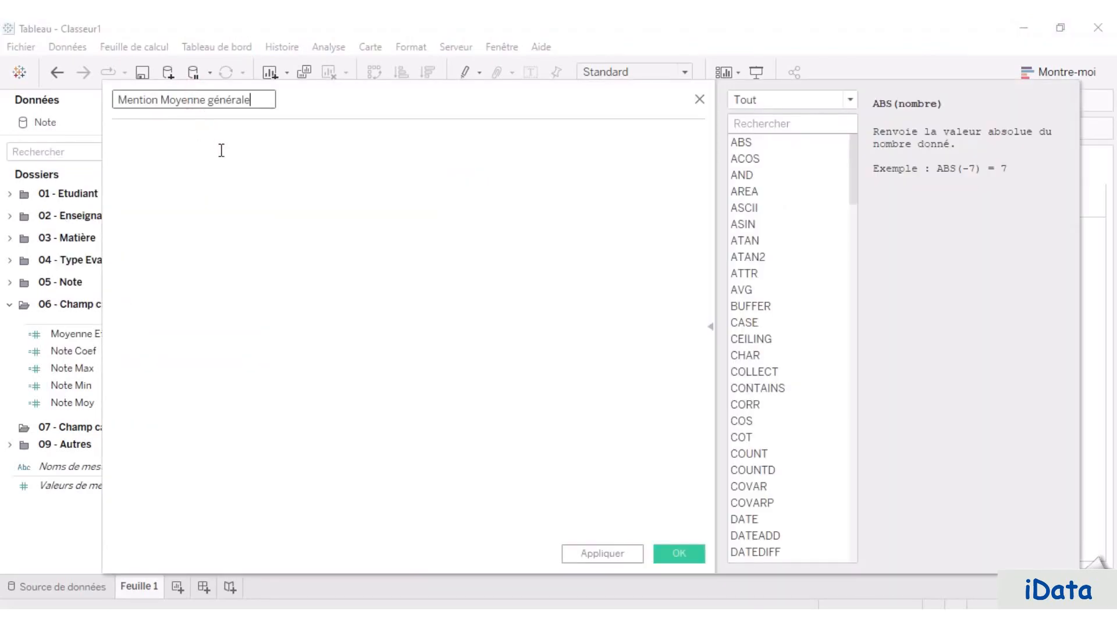
Step: Enter the first condition of the formula: IF [Moyenne Etudiant] < 10 THEN 'Faible'
left_click(317, 156)
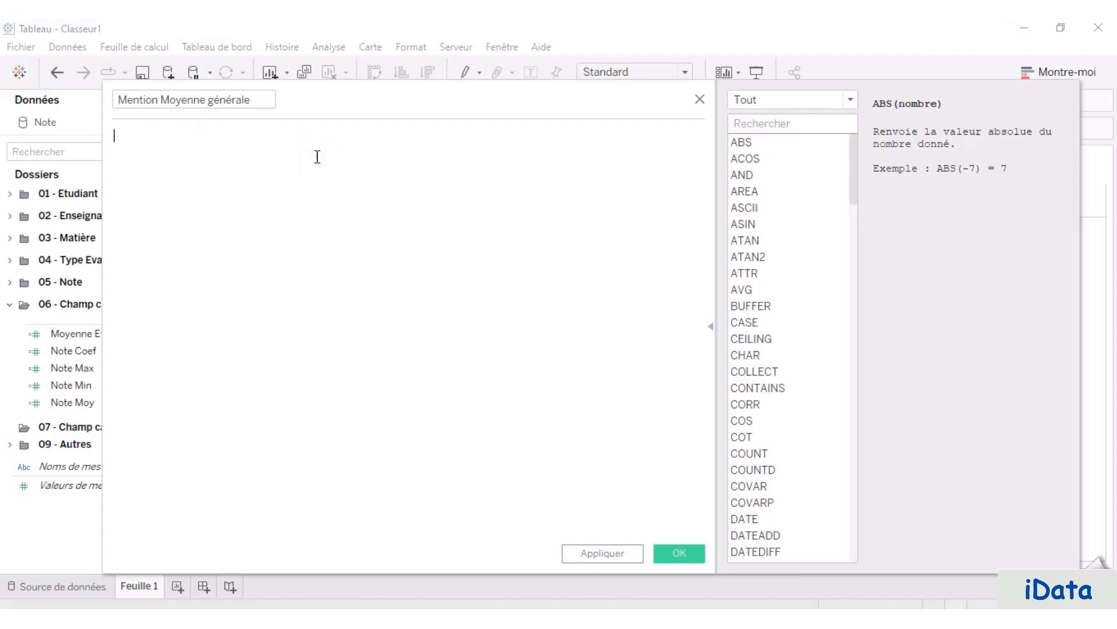
left_click(212, 142)
type("IF ")
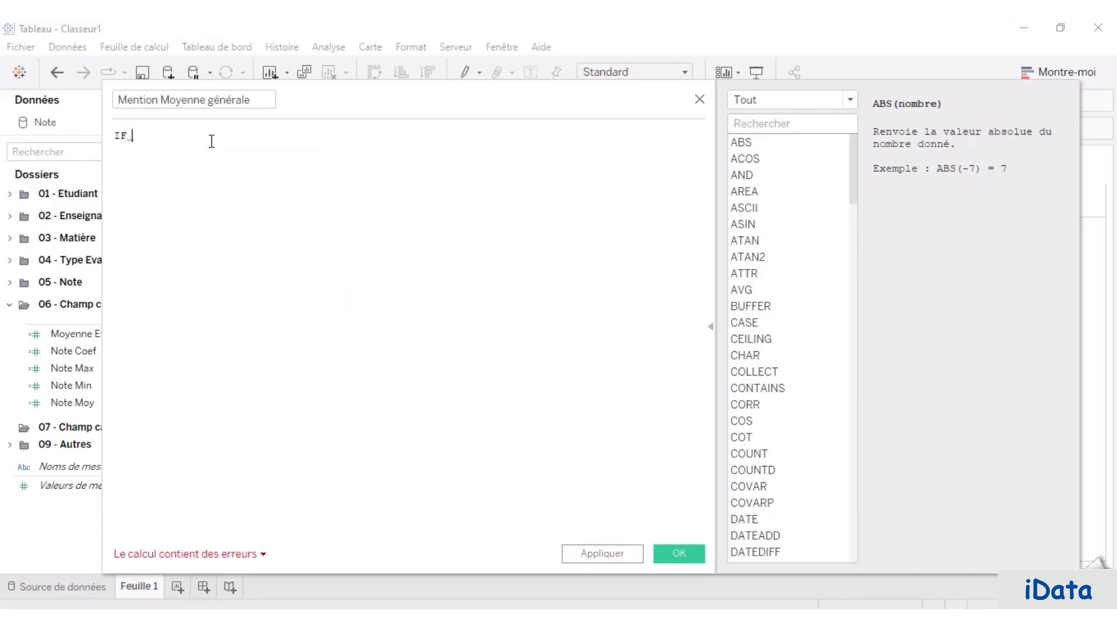
type("MO")
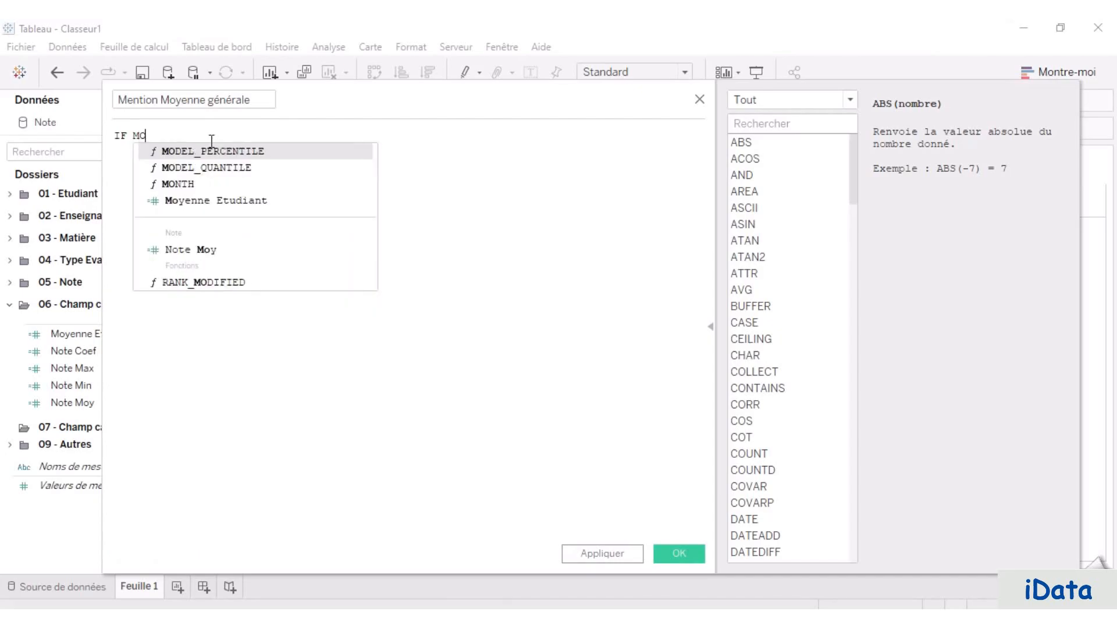
left_click(252, 199)
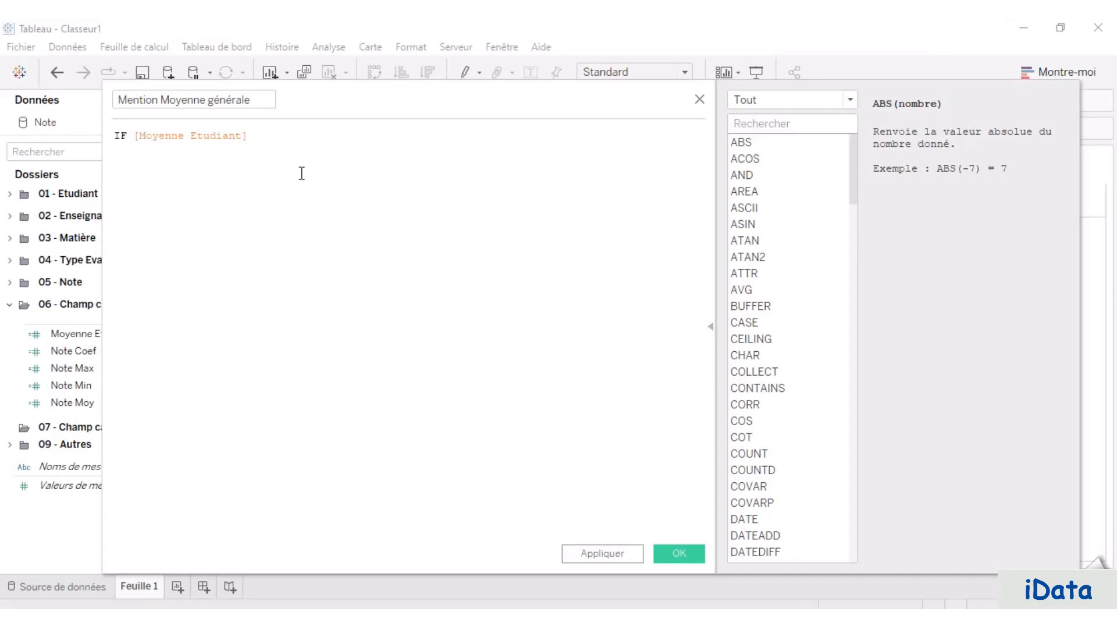
type("< 10 THE")
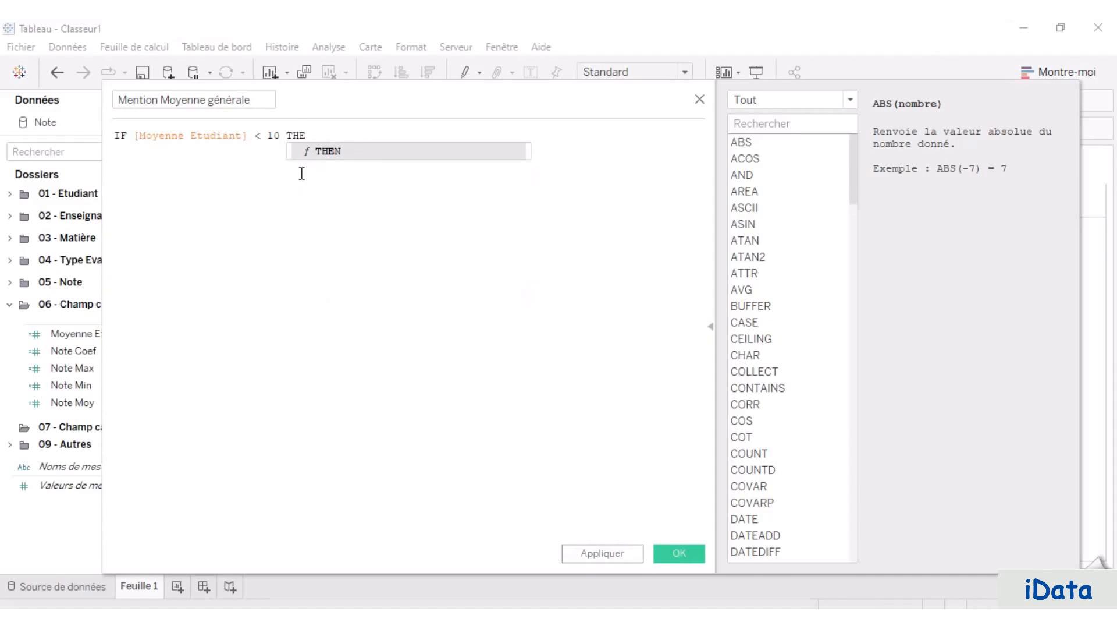
left_click(342, 151)
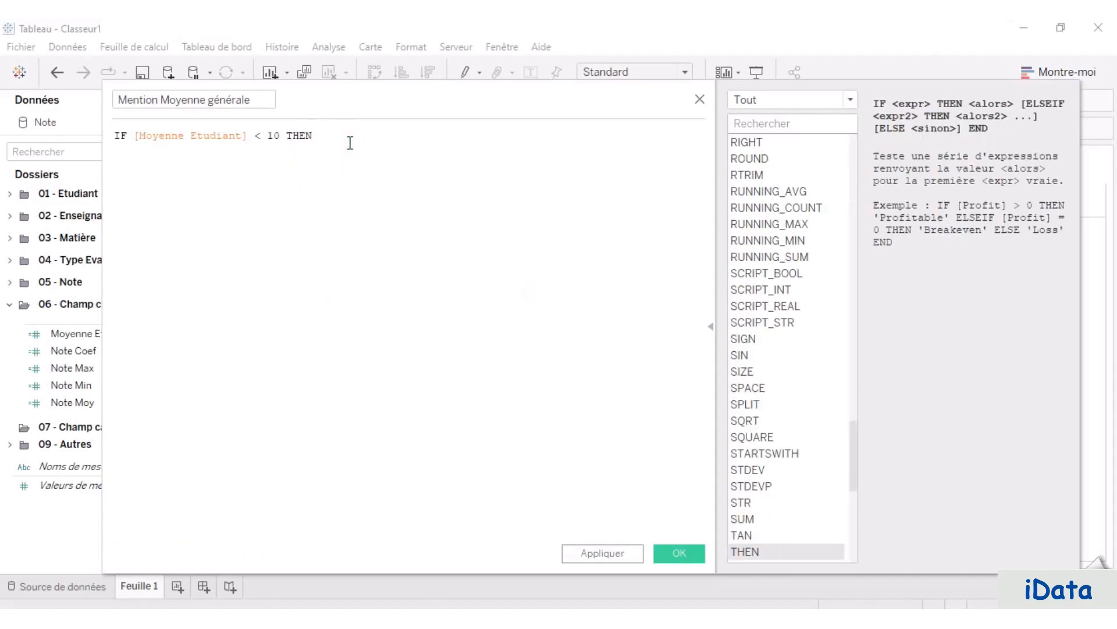
type("'")
type("Fail")
type("be'")
key("Return")
Step: Add the second condition on a new line: ELSEIF [Moyenne Etudiant] < 12 THEN 'Passable'
type("ELS")
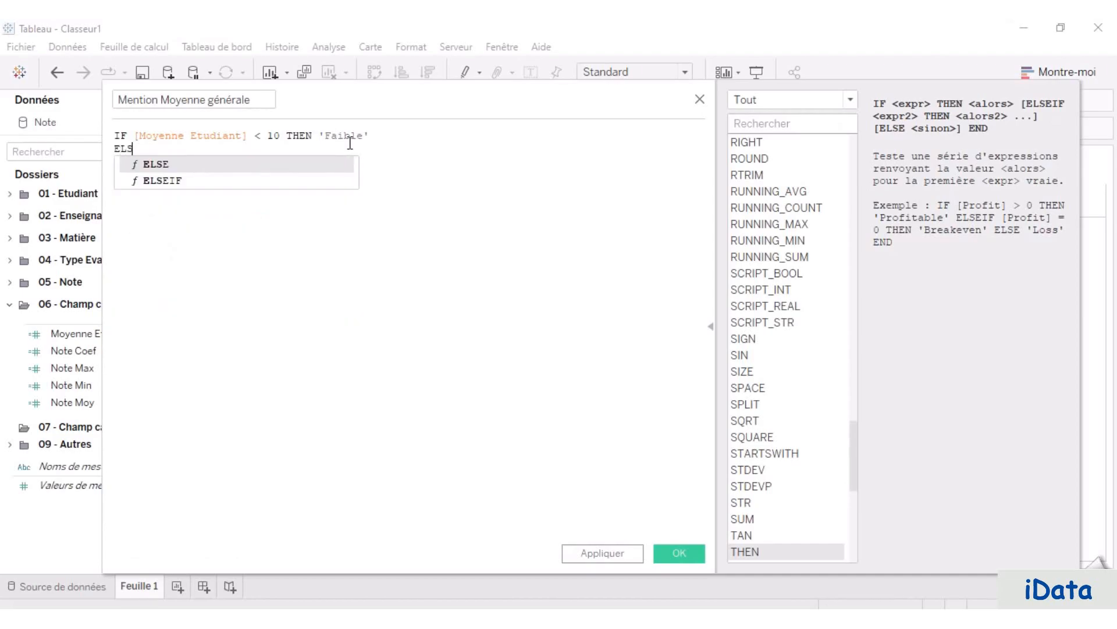
left_click(188, 180)
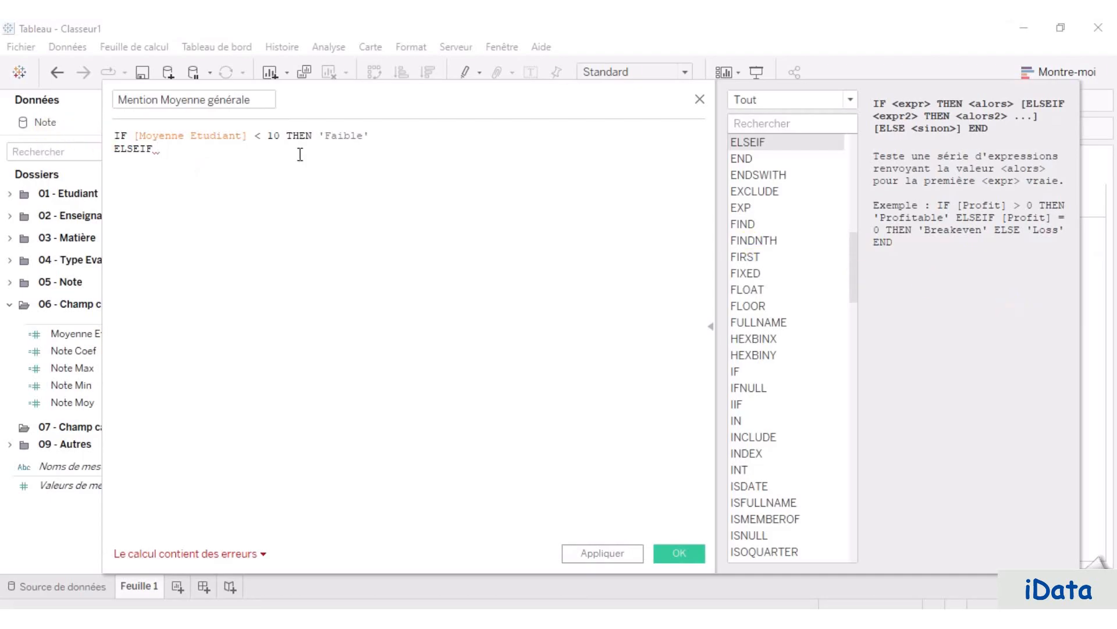
type("[Moyenne Etudiant] < 12 THEN 'Passable'")
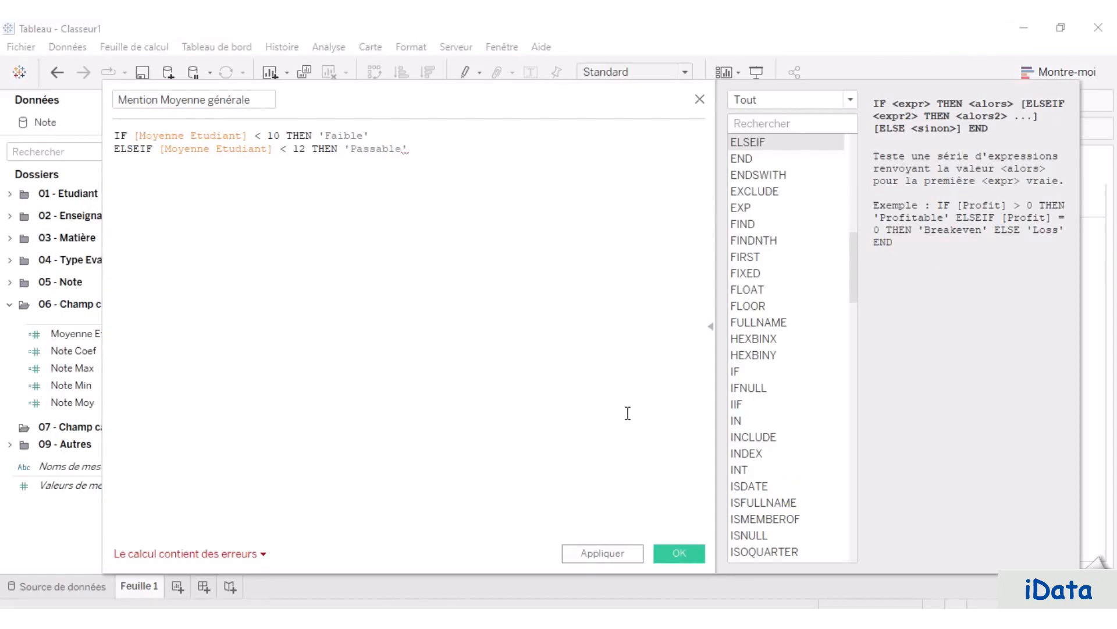
Step: Complete the formula with ELSEIF branches < 14 'Assez Bien', < 16 'Bien' and < 18 'Très Bien', plus ELSE 'Excellent' and END
key("Return")
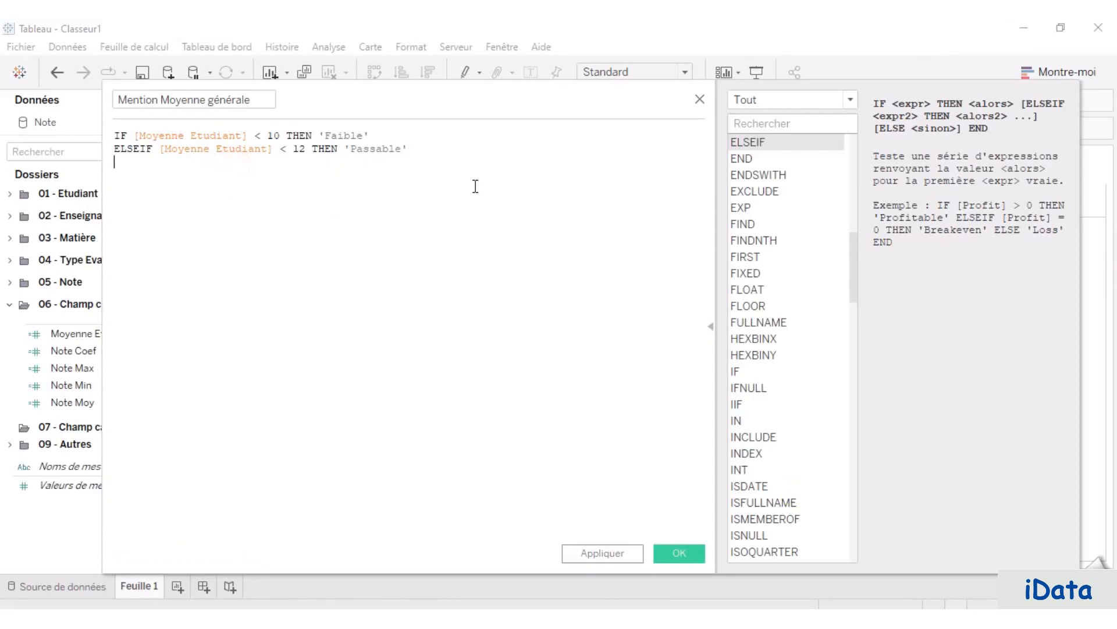
type("ELSEIF  [Moyenne Etudiant] < 14 THEN 'Assez Bien' ELSEIF  [Moyenne Etudiant] < 16 THEN 'Bien' ELSEIF  [Moyenne Etudiant] < 18 THEN 'Très Bien' ELSE                         'Excellent' END")
left_click(469, 239)
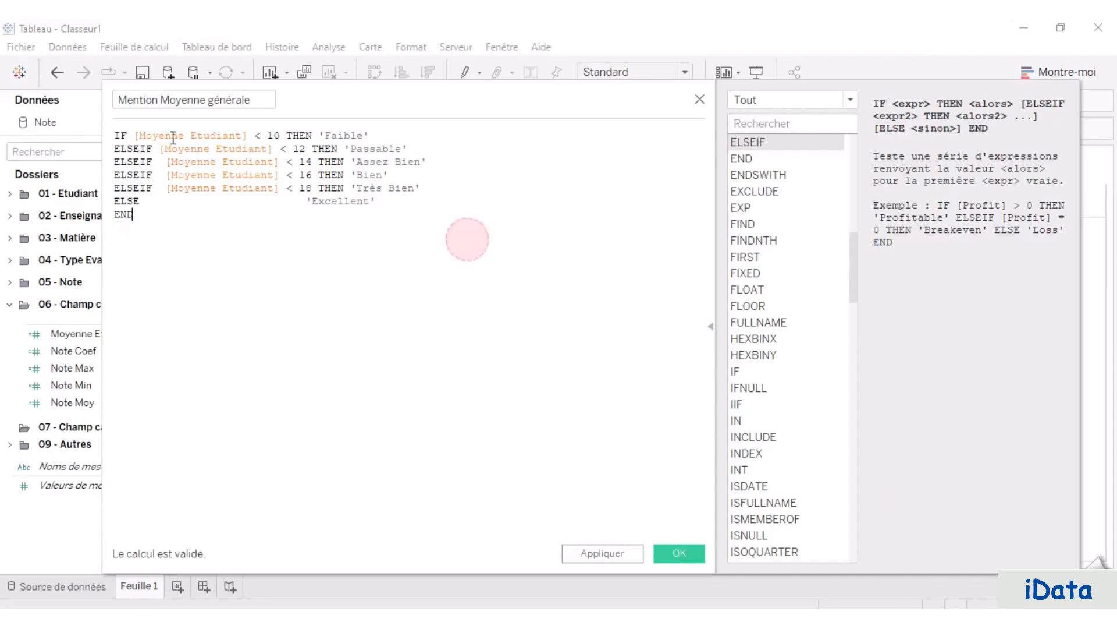
Step: Indent [Moyenne Etudiant] in the IF line and the first ELSEIF line to align with the lines below
left_click(119, 135)
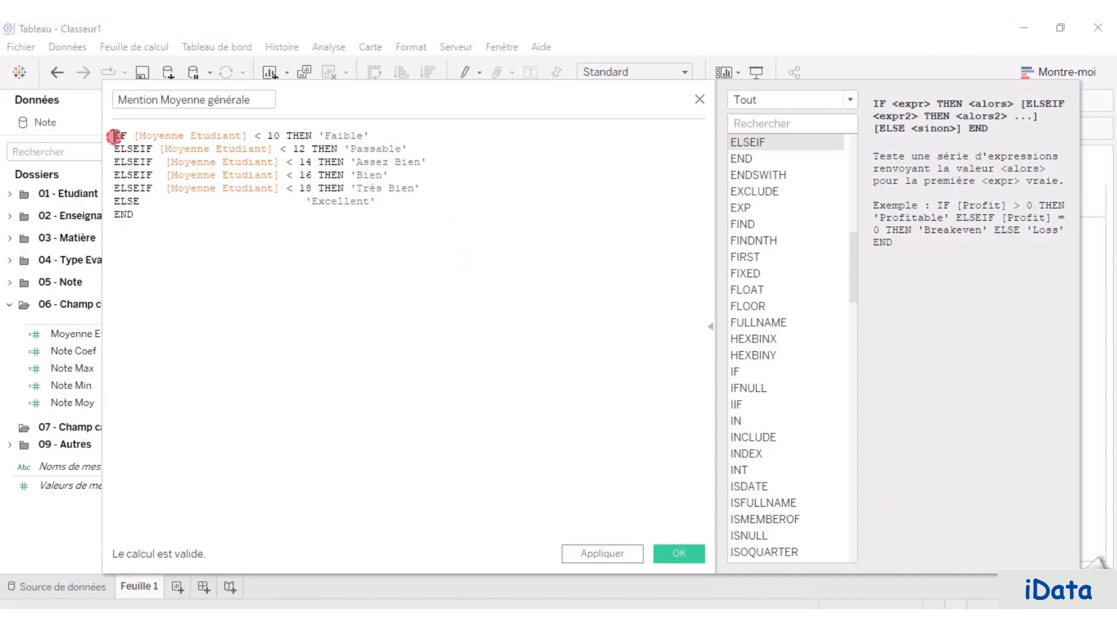
double_click(119, 136)
left_click(138, 136)
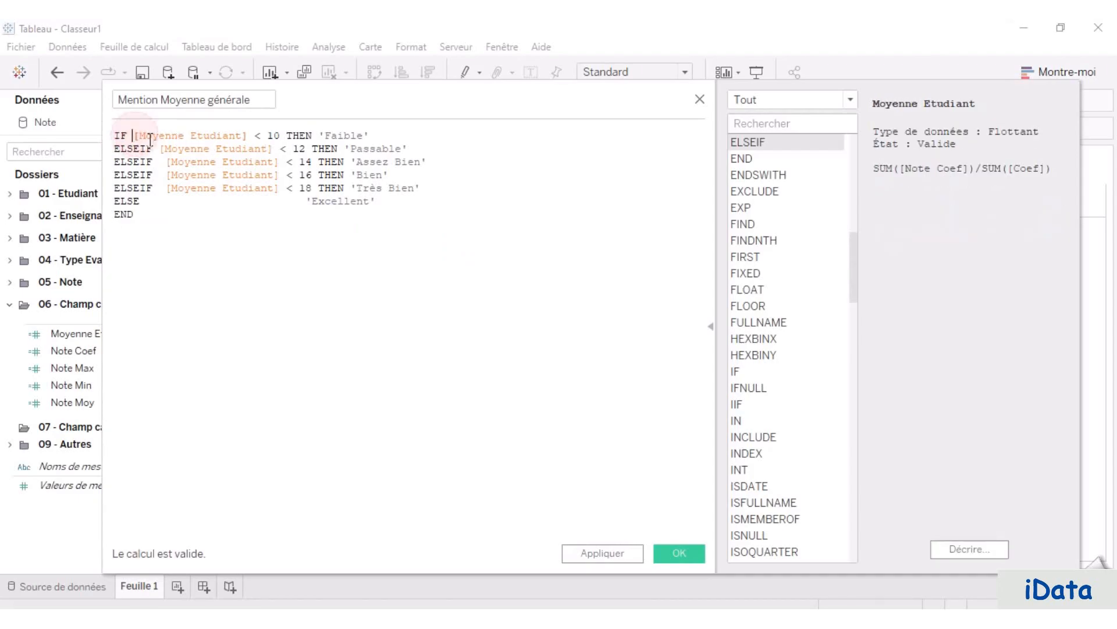
key("Tab")
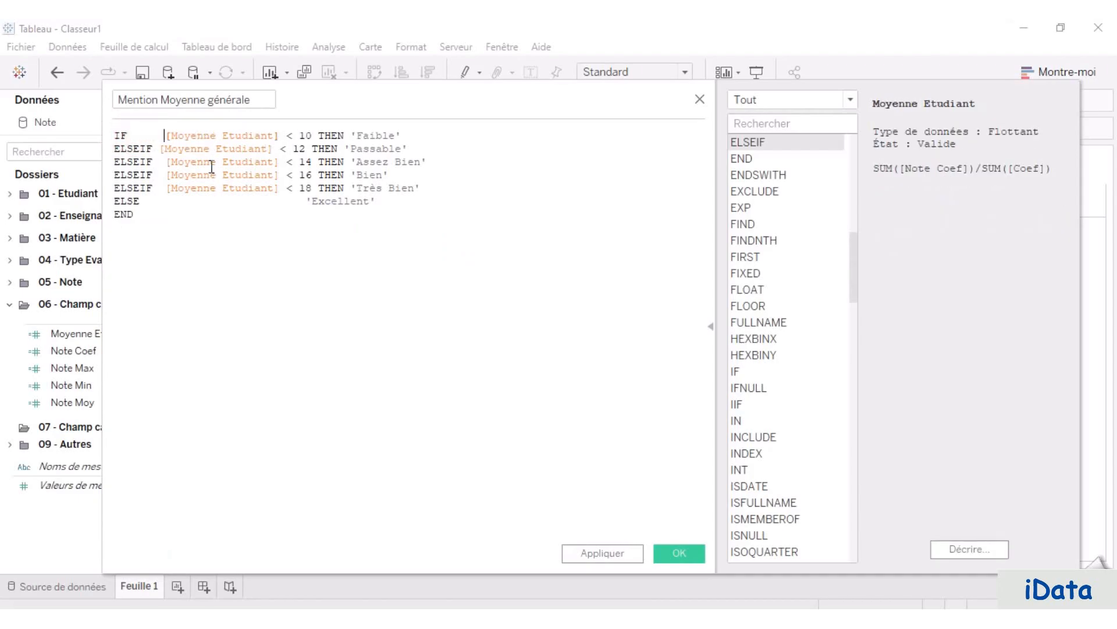
left_click(164, 149)
key("Tab")
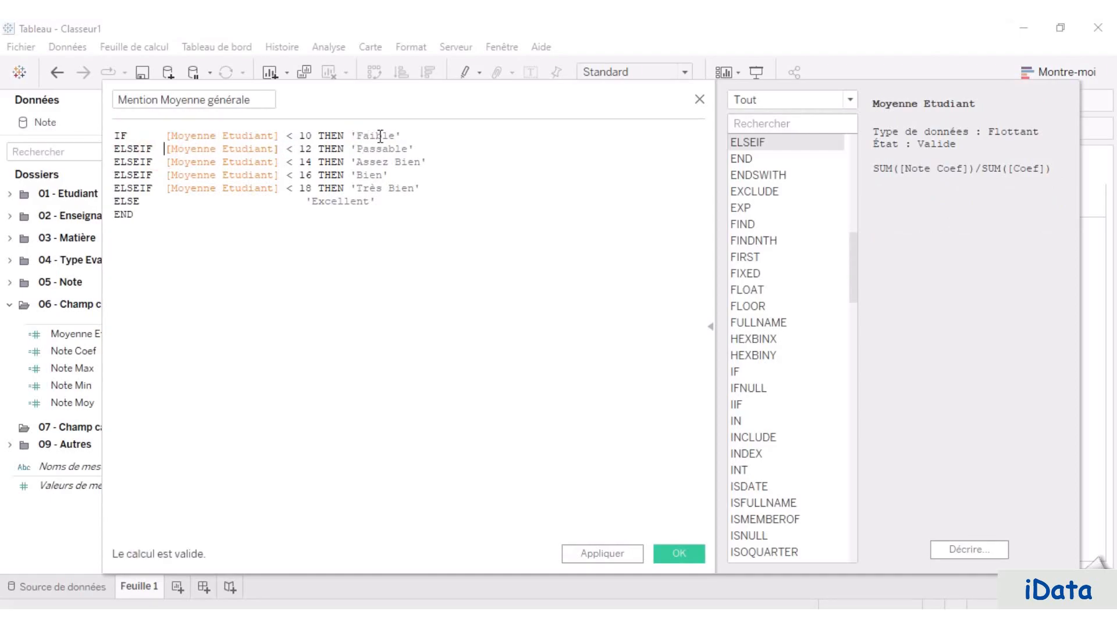
Step: Review the threshold and mention of each IF and ELSEIF branch in the Mention Moyenne générale formula
left_click(381, 136)
left_click(130, 143)
left_click(370, 148)
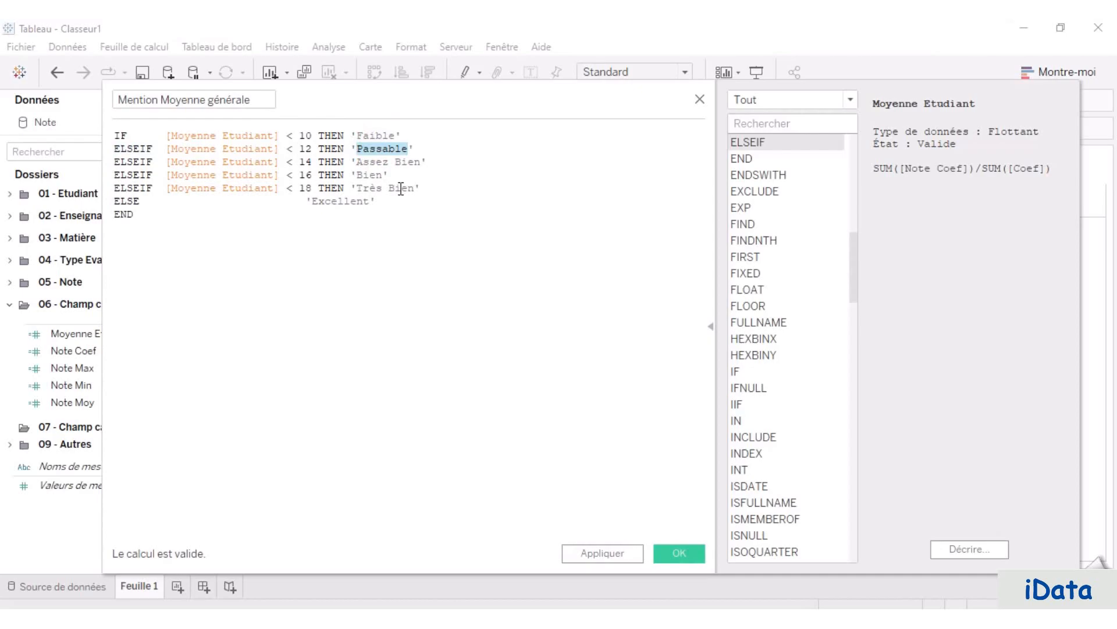
double_click(131, 163)
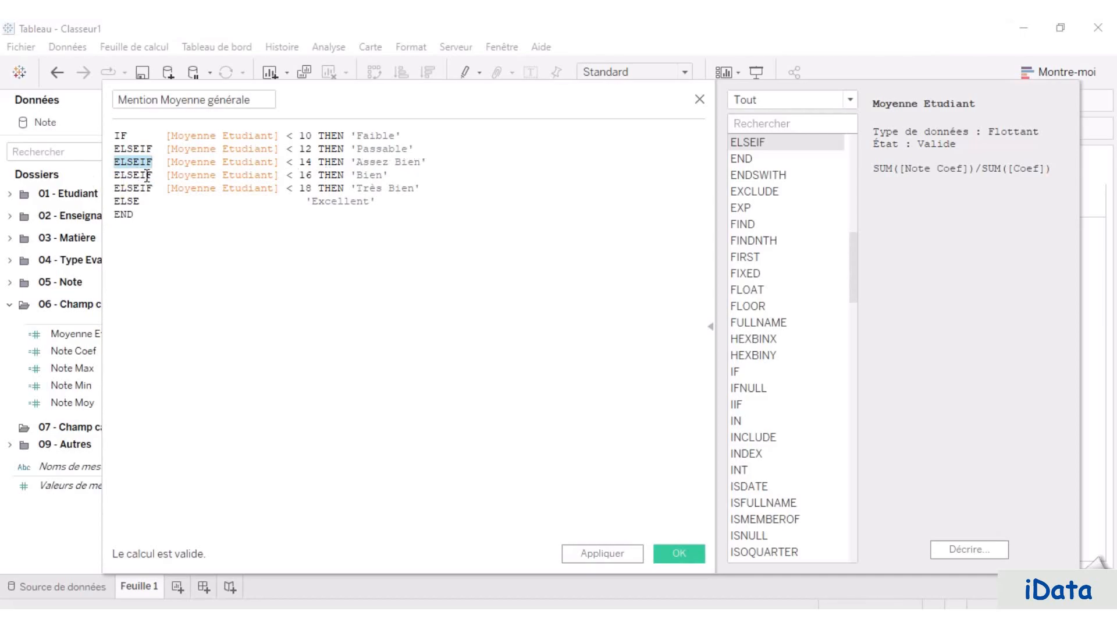
left_click(306, 175)
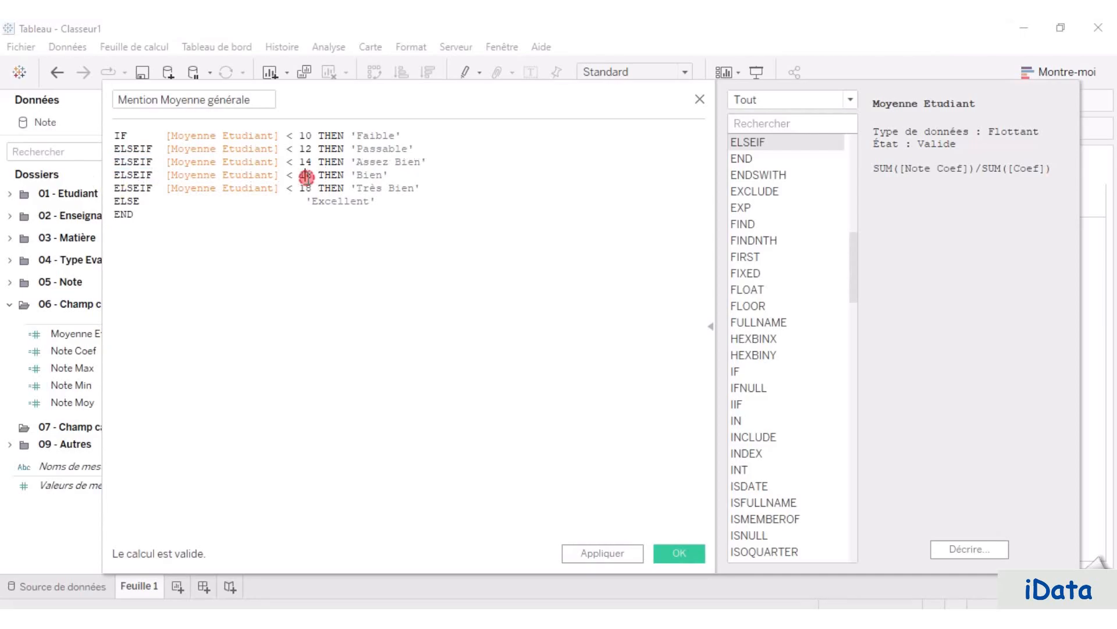
double_click(370, 175)
left_click(129, 187)
double_click(129, 187)
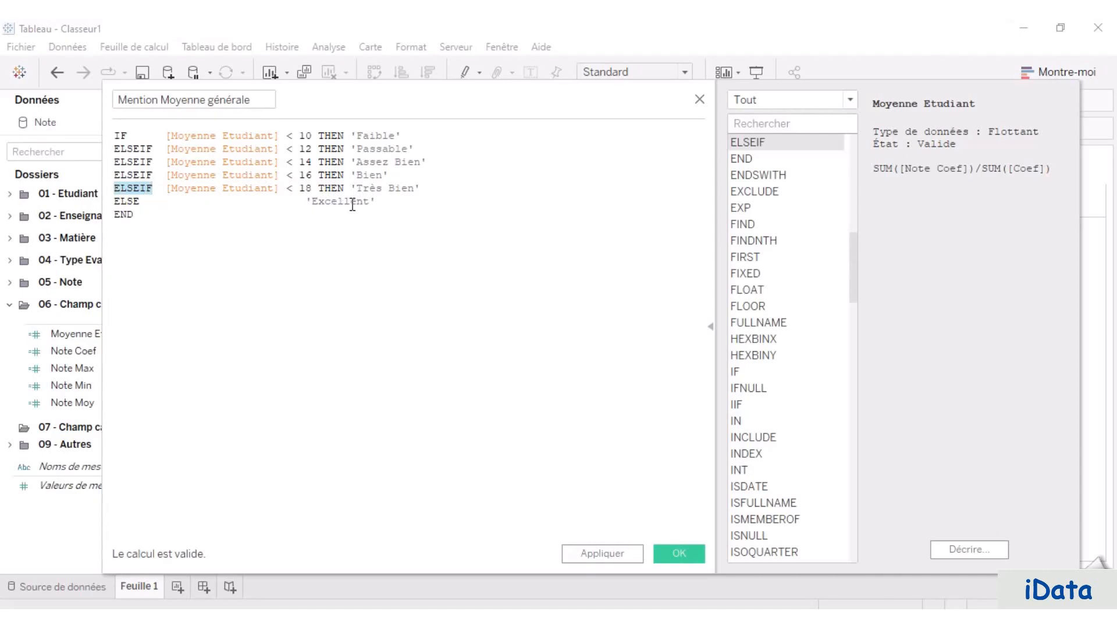
Step: Indent the 'Excellent' result further in the ELSE line of the formula
left_click(308, 201)
key("Tab")
key("Tab")
key("Tab")
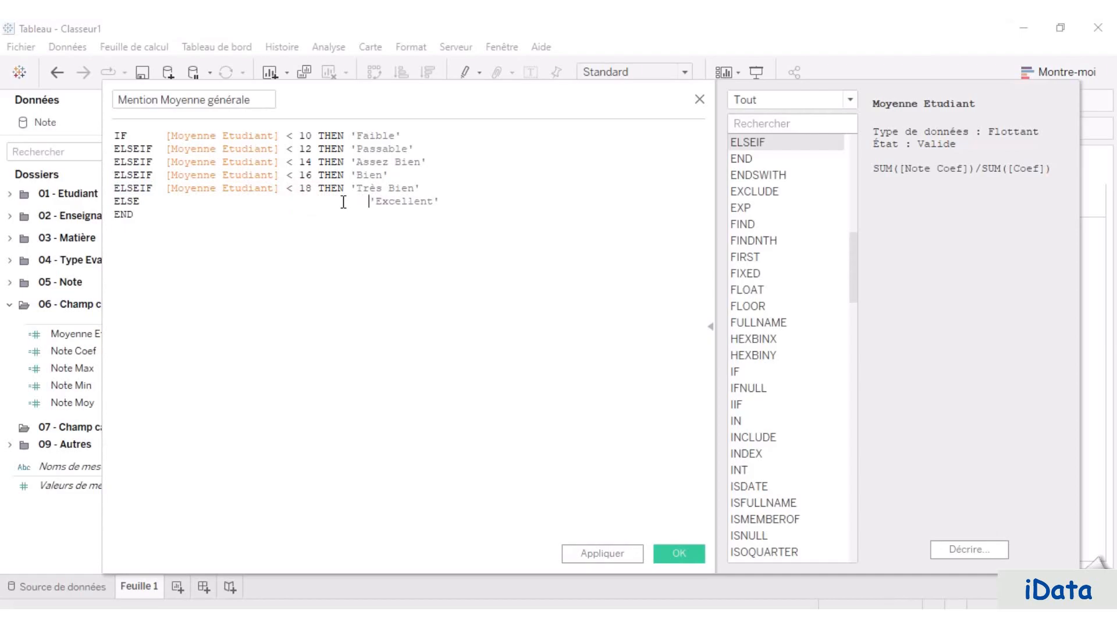
Step: Align the 'Excellent' result with the mentions above it and file the saved Mention Moyenne générale field in the 06 - Champ calculé folder
key("BackSpace")
key("BackSpace")
key("BackSpace")
left_click(175, 215)
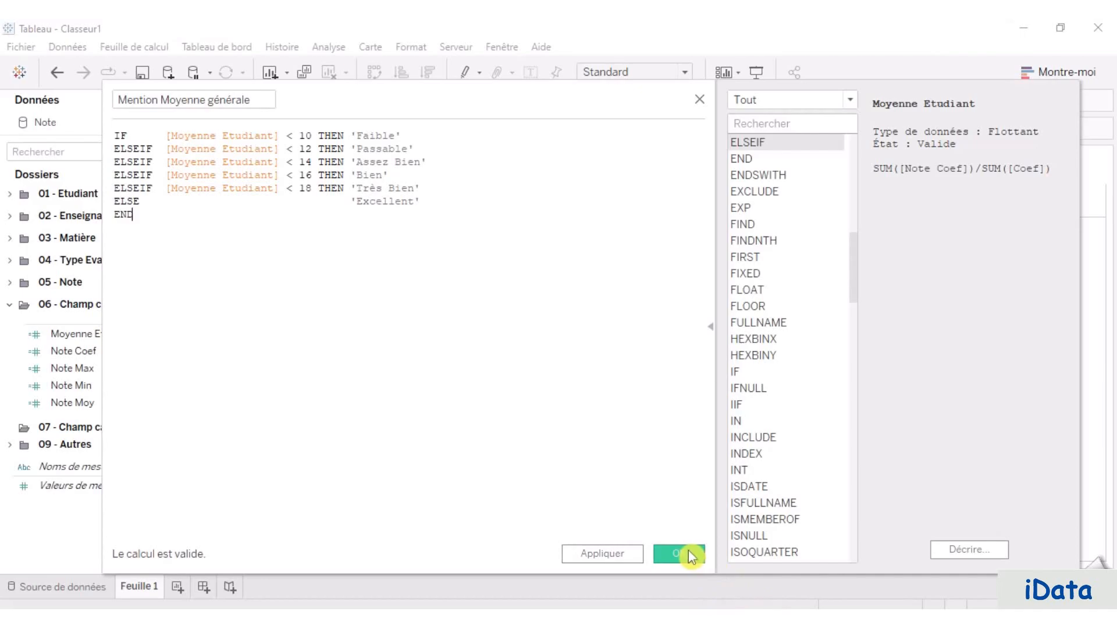
left_click(681, 554)
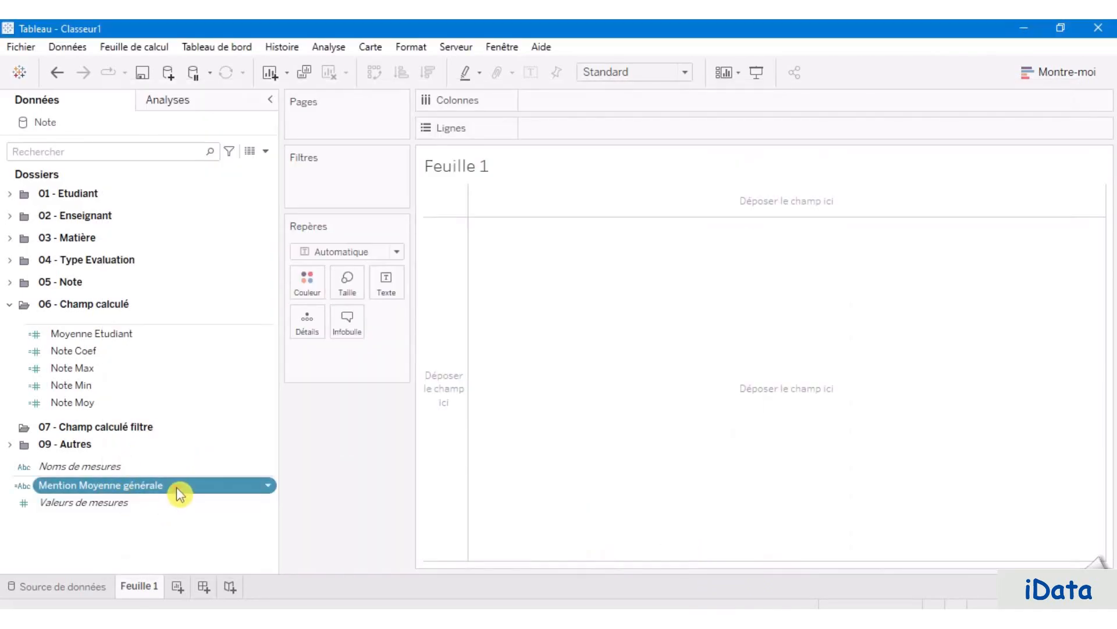
left_click_drag(177, 487, 176, 409)
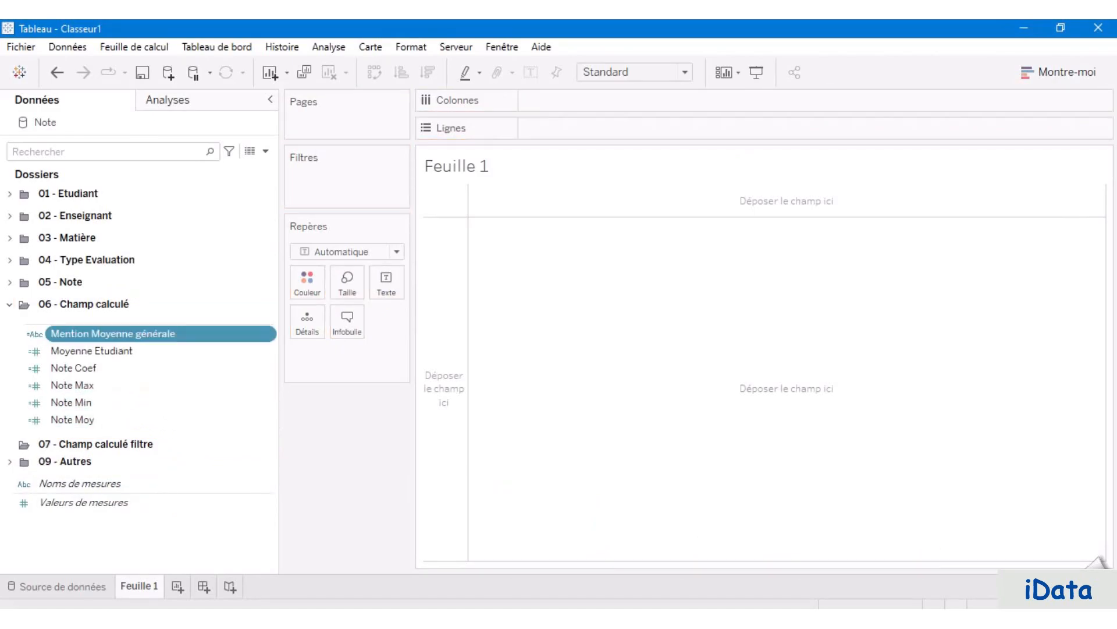
Step: Create a new calculated field named Appréciation Moyenne générale
left_click(267, 152)
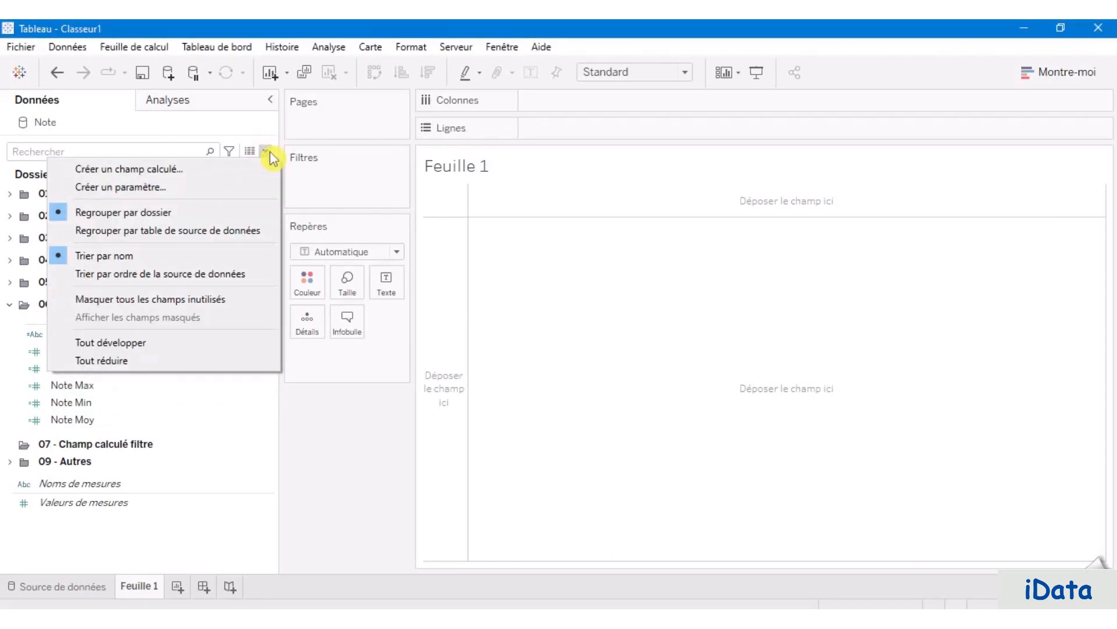
left_click(220, 174)
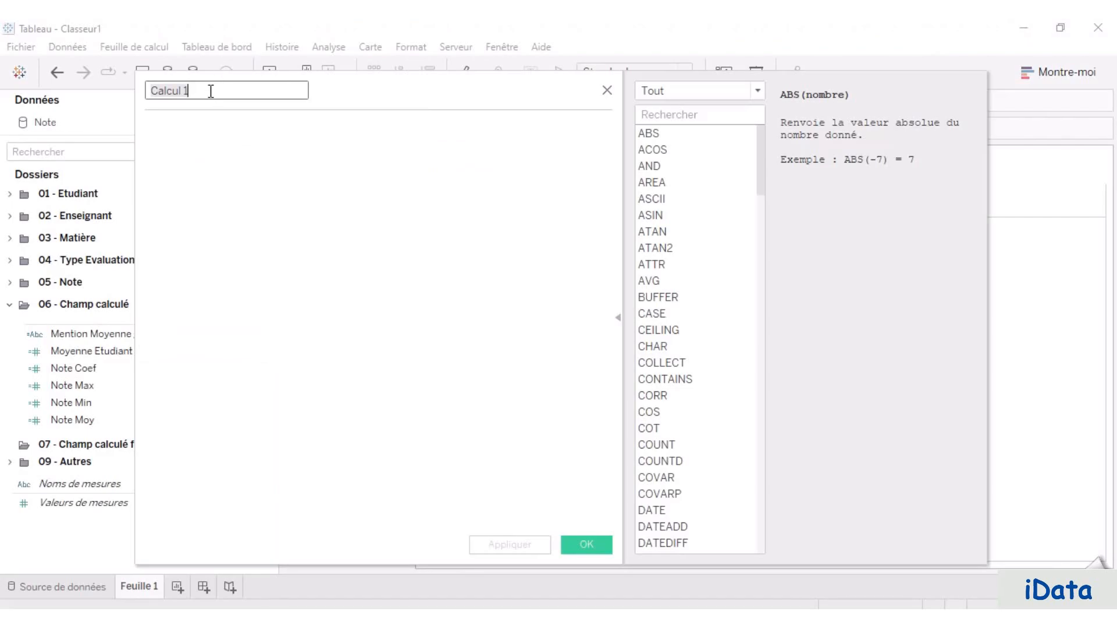
type("Appréciation Moyenne générale")
left_click(250, 149)
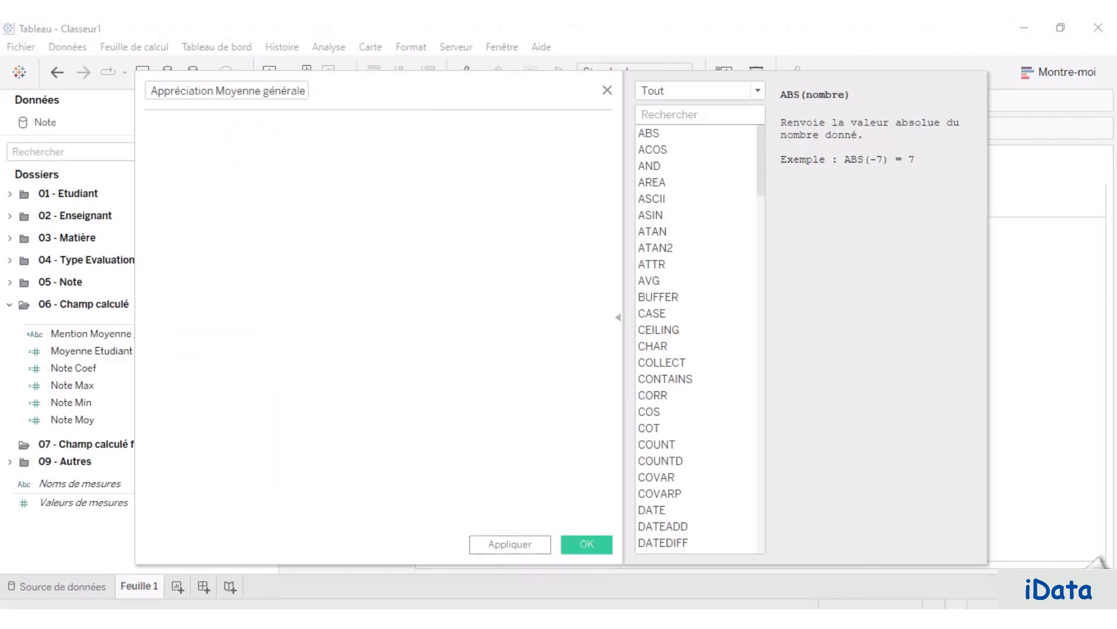
Step: Enter the IF formula on [Moyenne Etudiant] (< 10, 12, 14, 16, 18), from 'Travail faible' to 'Excellent bon travail', adding student name fields to the last two
type("IF      [Moyenne Etudiant] < 10 THEN 'Travail faible. Tu dois redoubler d''effort' ELSEIF  [Moyenne Etudiant] < 12 THEN 'Travail passable. Tu dois redoubler d''effort' ELSEIF  [Moyenne Etudiant] < 14 THEN 'Travail acceptale' ELSEIF  [Moyenne Etudiant] < 16 THEN 'Bon Travail' ELSEIF  [Moyenne Etudiant] < 18 THEN 'Très  bon travail ' + min([Nom Etudiant]) + ' ' +min([Prénom Etudiant]) ELSE                           'Excellent bon travail ' + min([Nom Etudiant]) + ' ' +min([Prénom Etudiant]) END")
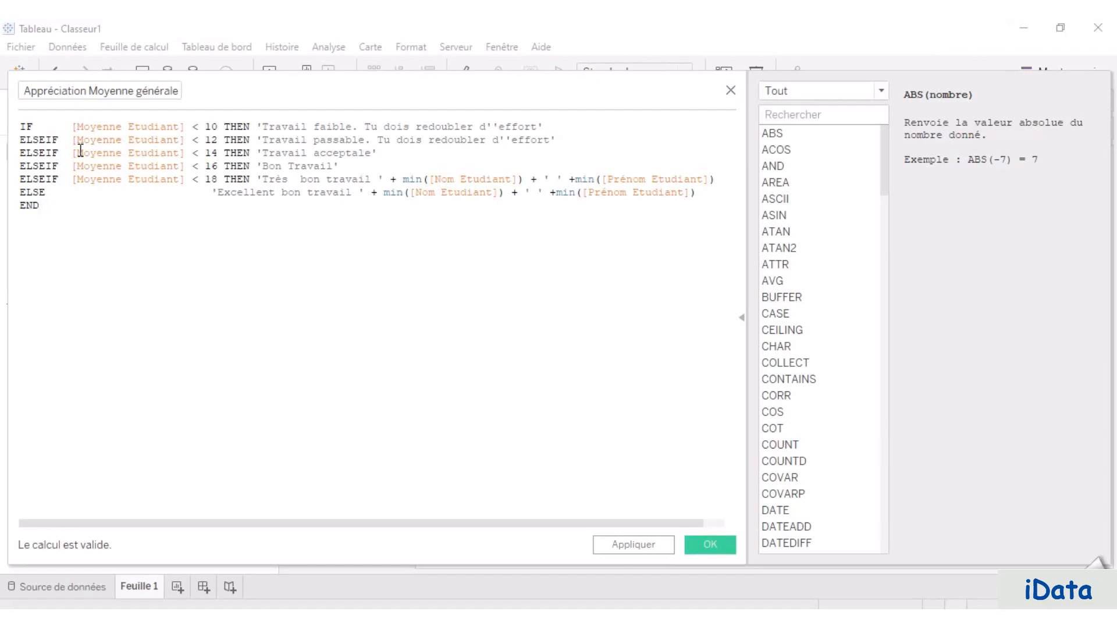
left_click(214, 192)
Step: Review the condition, threshold and text of the IF and ELSEIF branches in the Appréciation Moyenne générale formula
left_click(25, 127)
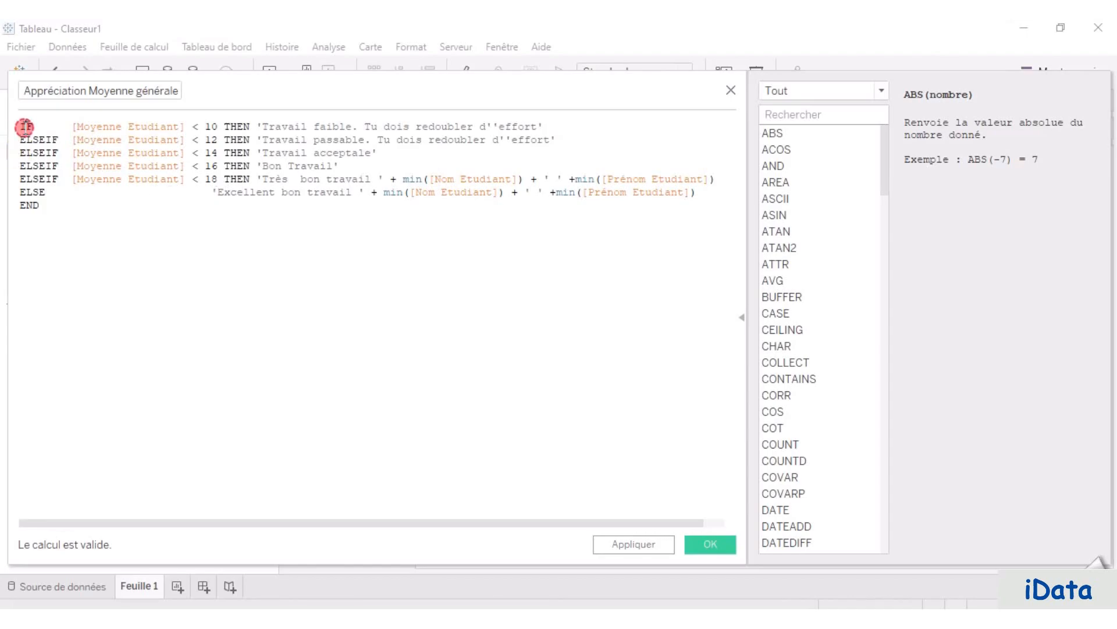
left_click(72, 126)
double_click(187, 128)
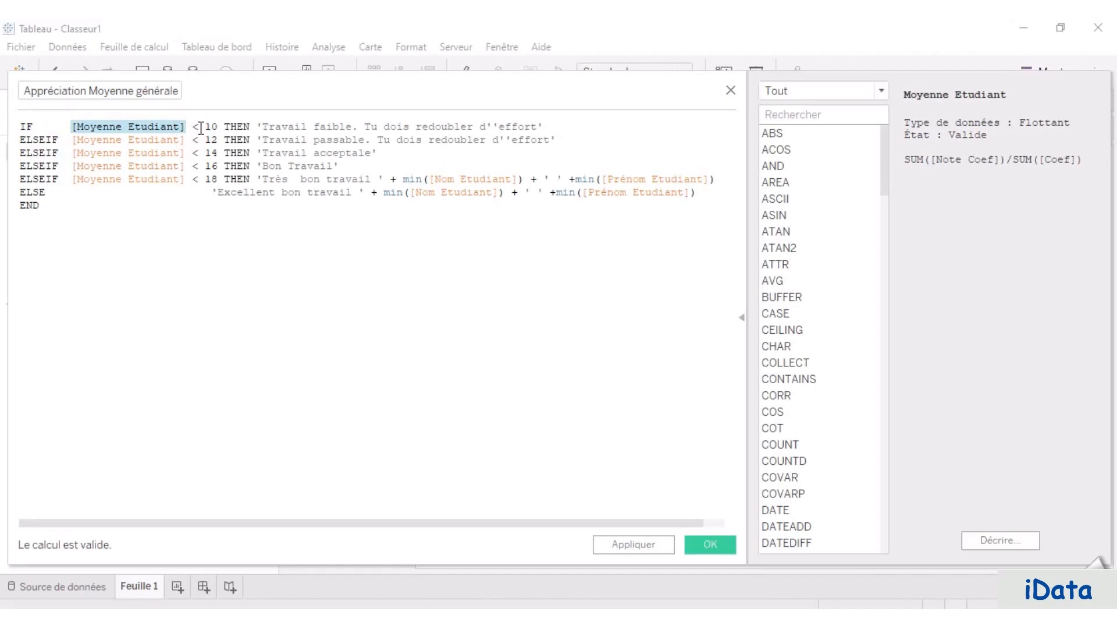
double_click(236, 126)
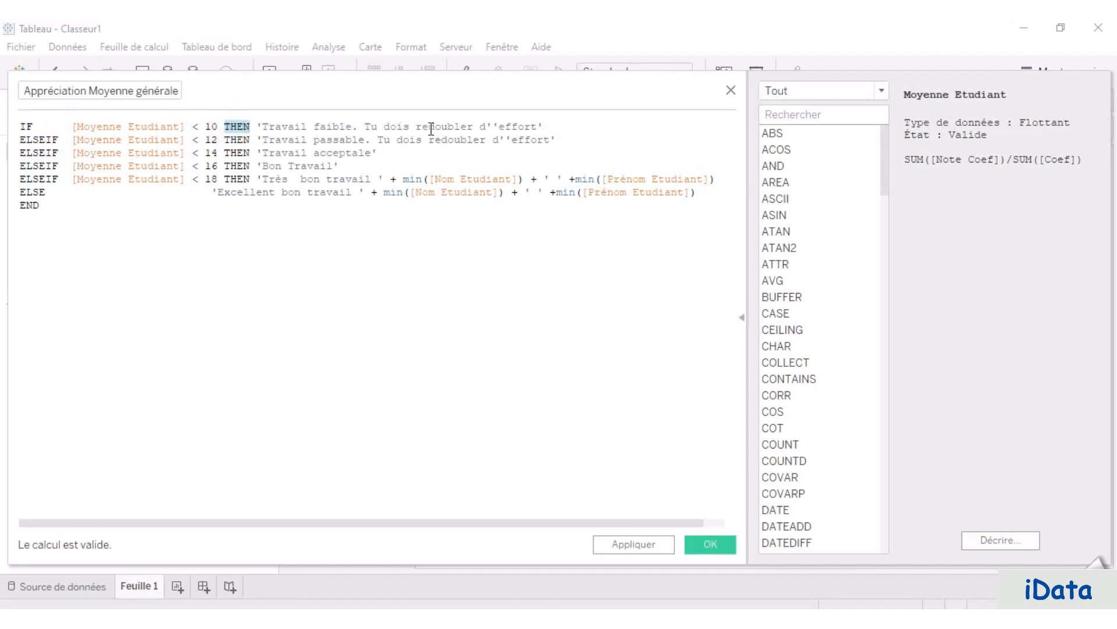
left_click(556, 127)
left_click(260, 127, "shift")
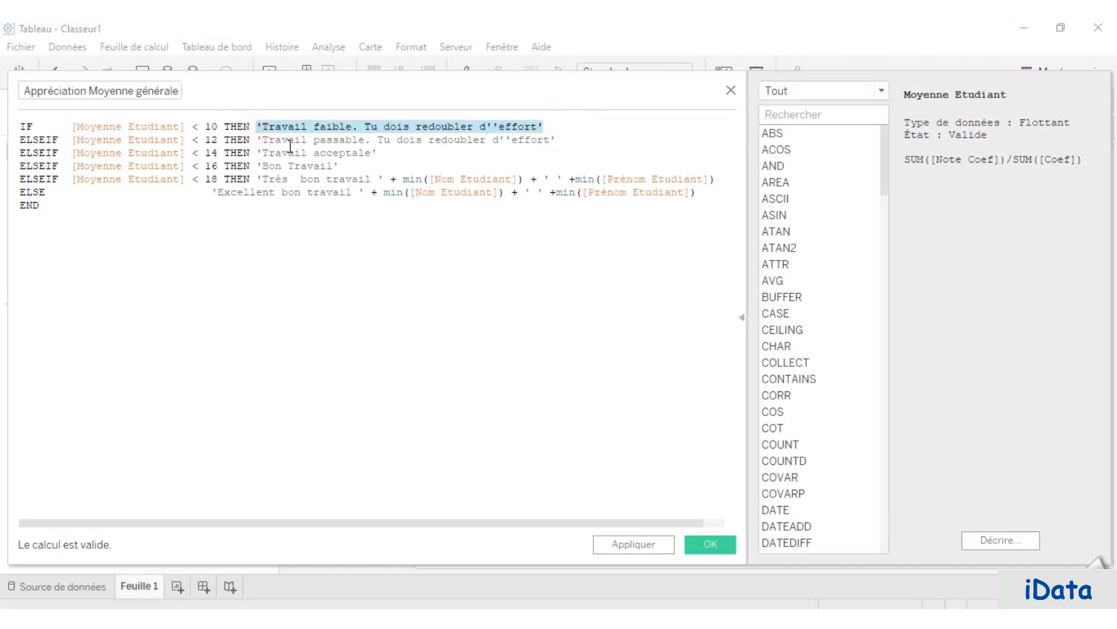
double_click(211, 126)
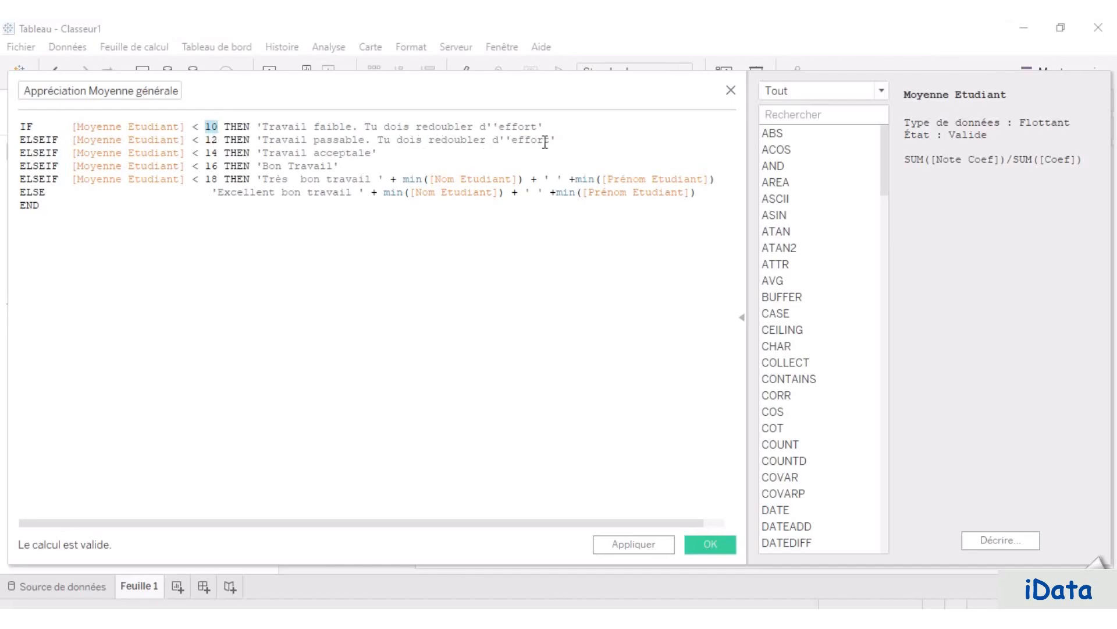
left_click(213, 153)
left_click(216, 180)
Step: Remove 'bon' from the ELSE text 'Excellent bon travail' and file the saved Appréciation Moyenne générale field in the 06 - Champ calculé folder
double_click(291, 192)
key("Delete")
key("Delete")
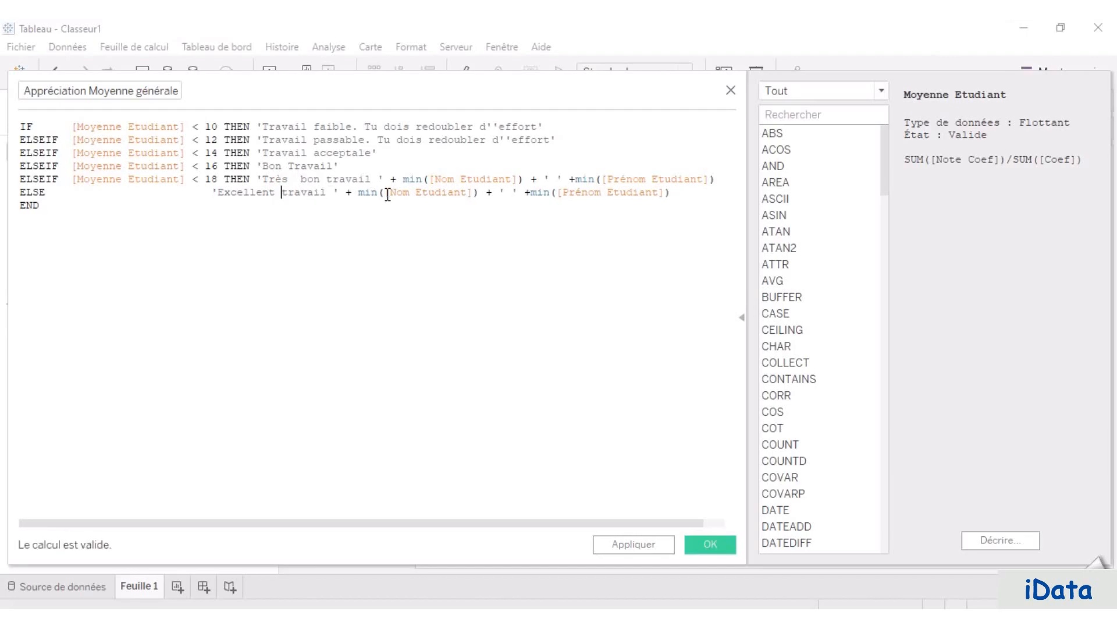
double_click(350, 192)
left_click(703, 545)
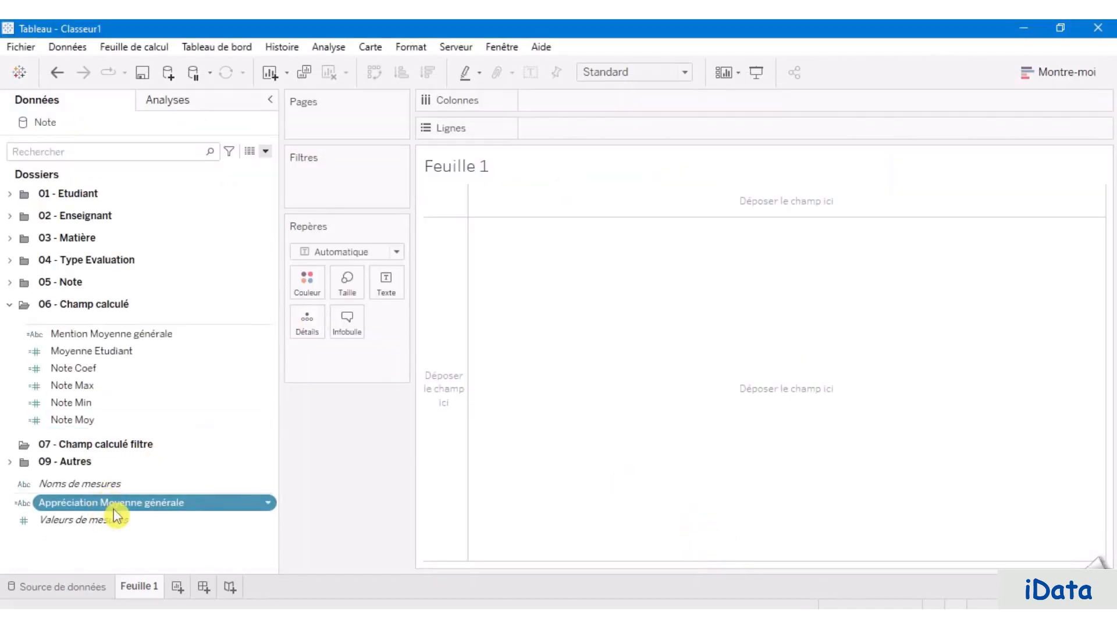
left_click_drag(125, 503, 124, 429)
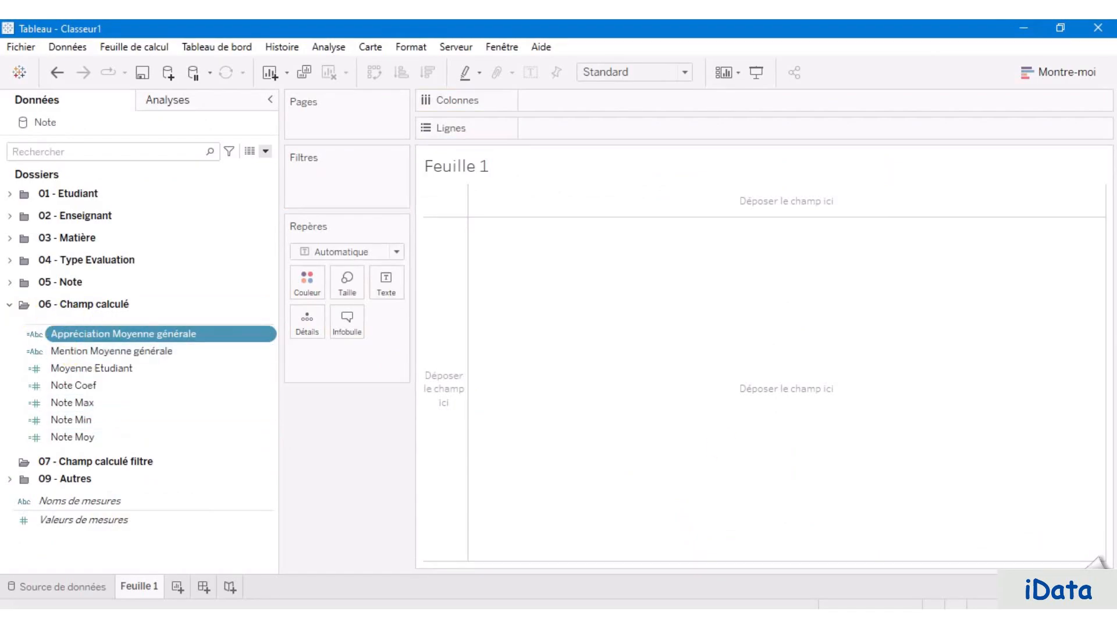
Step: Create another calculated field named Appréciation
left_click(266, 151)
left_click(242, 168)
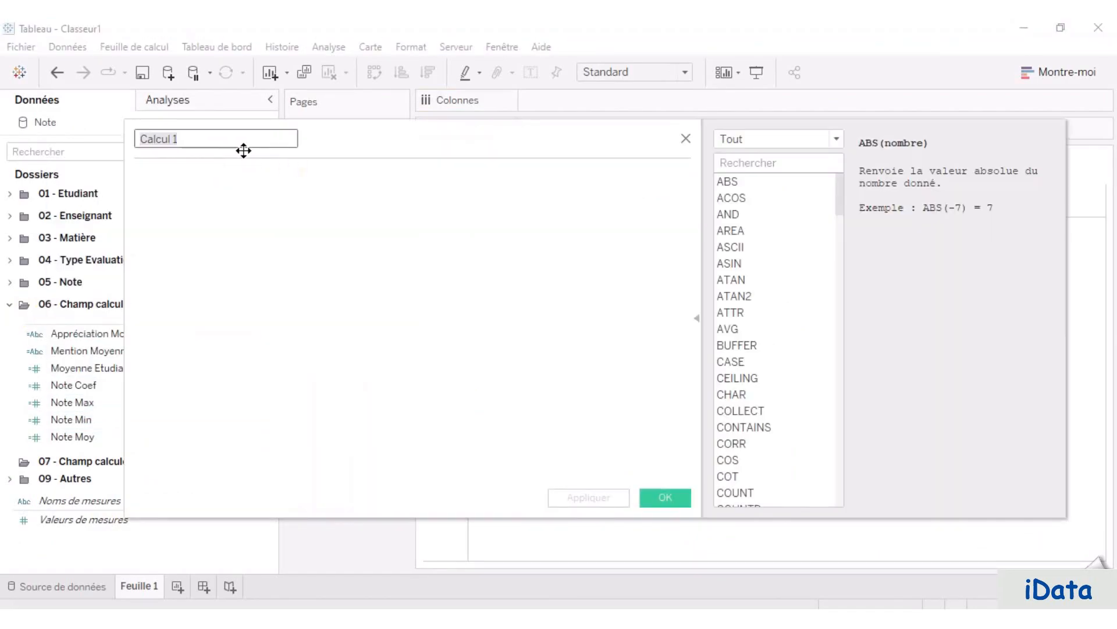
type("Appréciation")
left_click(235, 181)
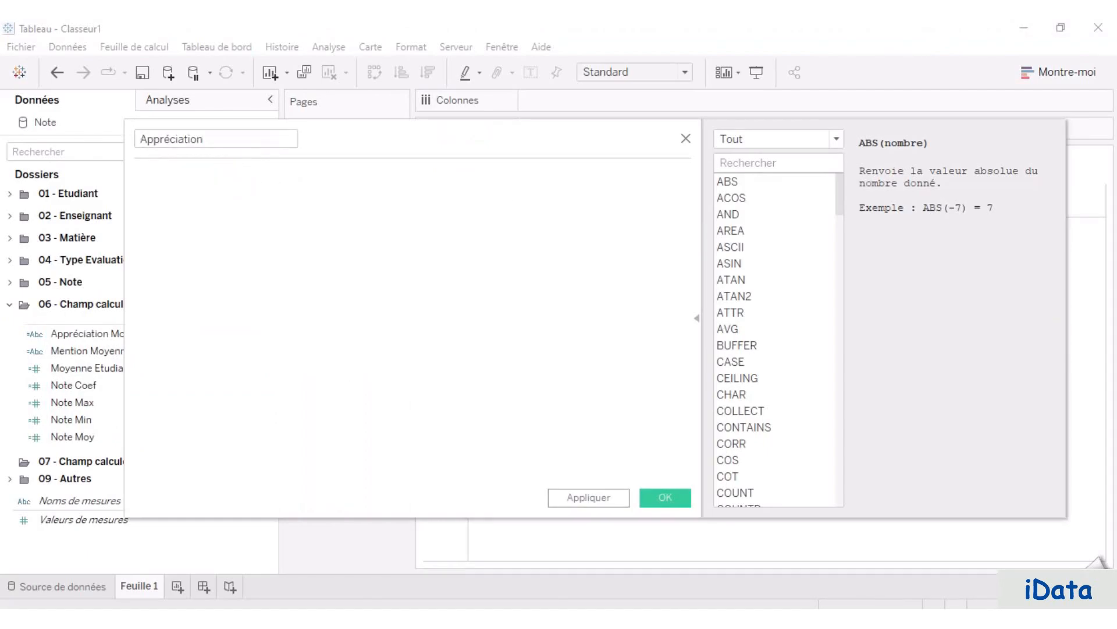
Step: Save an IF formula on [Note / 20] with thresholds 10, 12, 14, 16, 18, from 'Doit redoubler d''effort' to 'Très Bon semestre', ELSE 'Excellent semestre'
left_click(192, 207)
type("IF      [Note / 20] < 10 THEN 'Doit redoubler d''effort' ELSEIF  [Note / 20] < 12 THEN 'Travail passable' ELSEIF  [Note / 20] < 14 THEN 'Travail assez bien' ELSEIF  [Note / 20] < 16 THEN 'Bon semestre' ELSEIF  [Note / 20] < 18 THEN 'Très Bon semestre' ELSE                          'Excellent semestre' END")
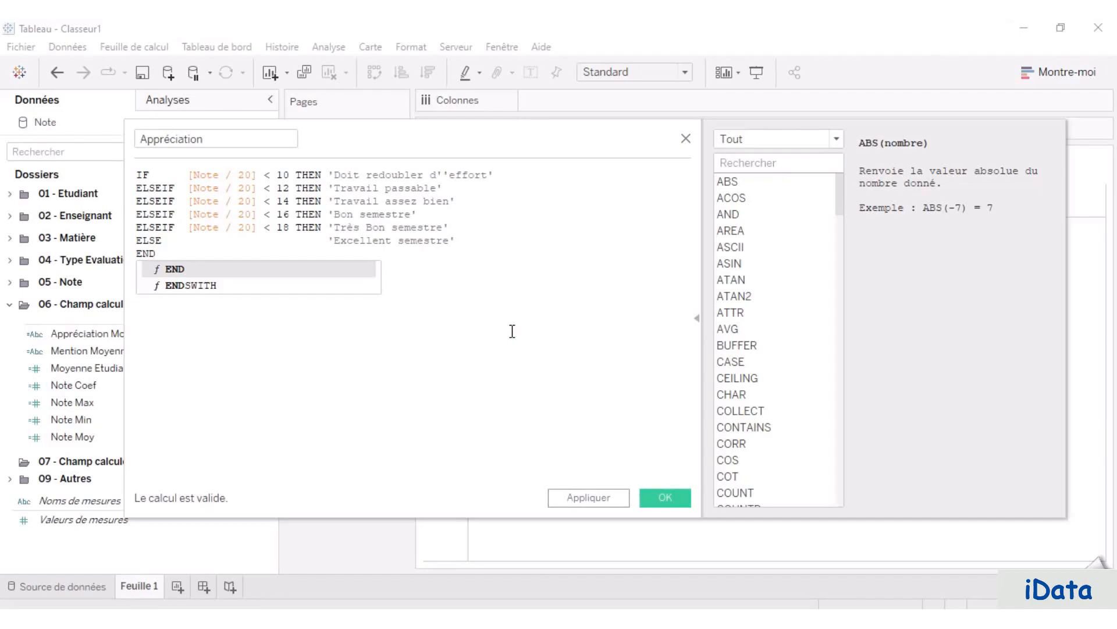
double_click(143, 174)
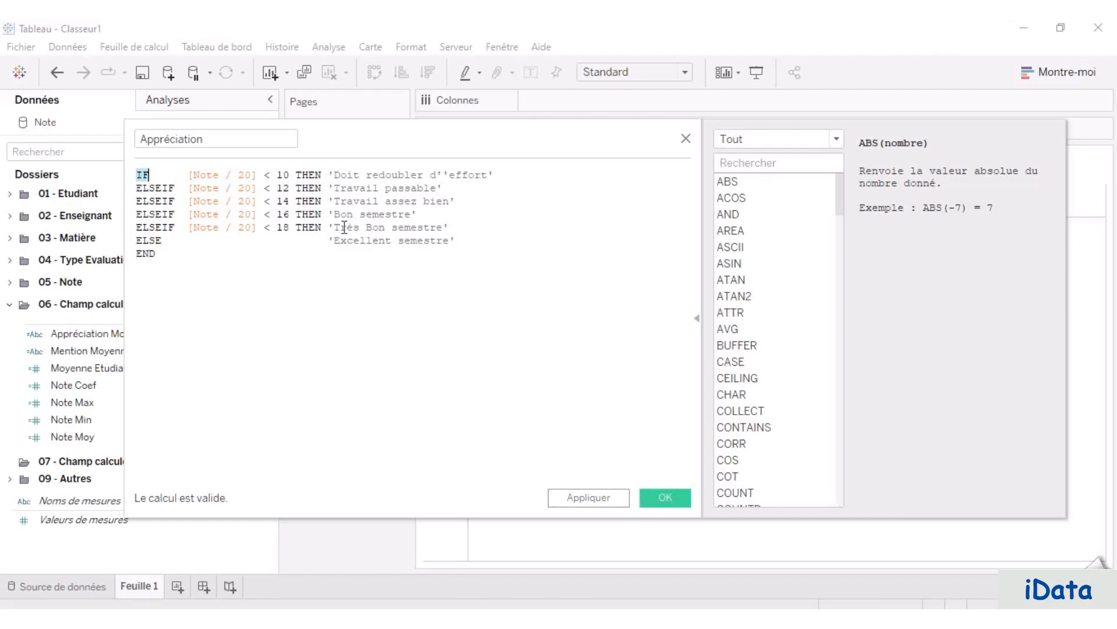
left_click_drag(334, 227, 446, 227)
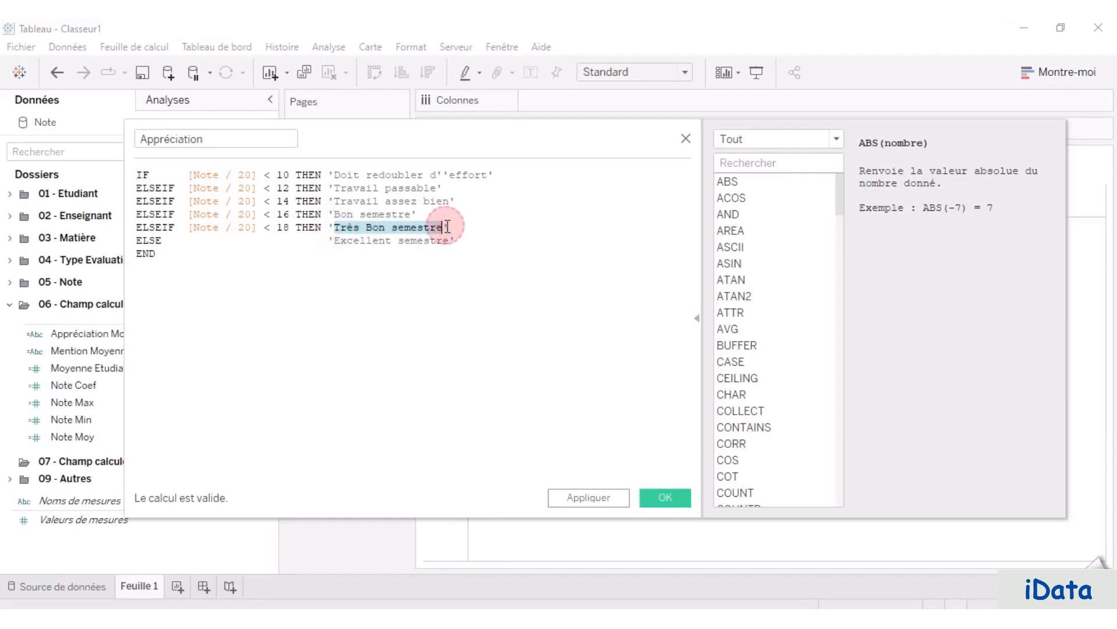
left_click(334, 241)
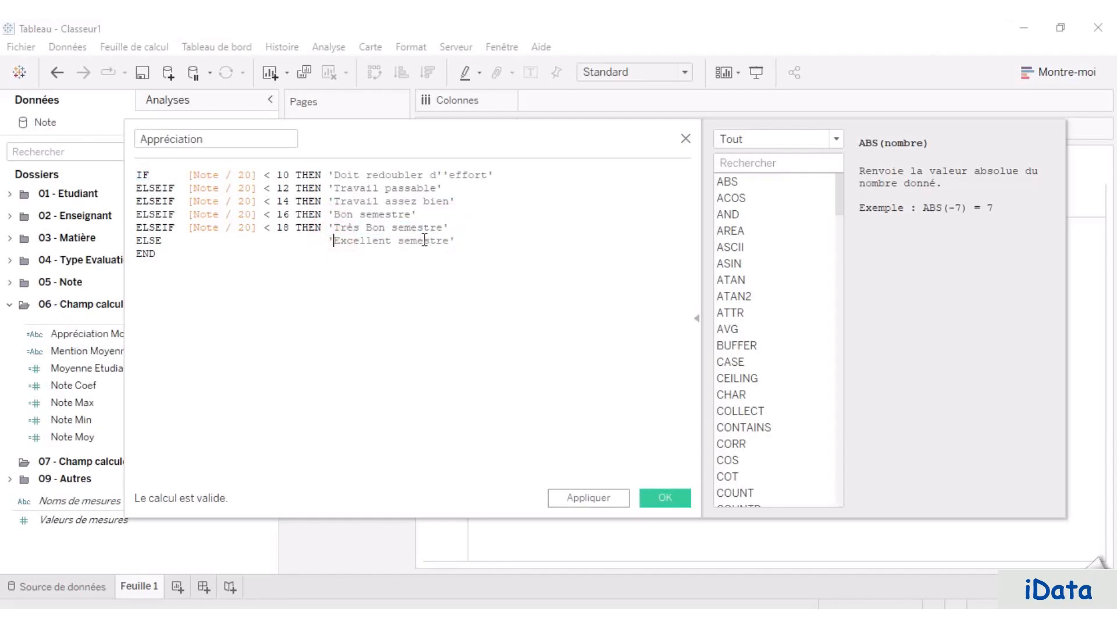
left_click(665, 497)
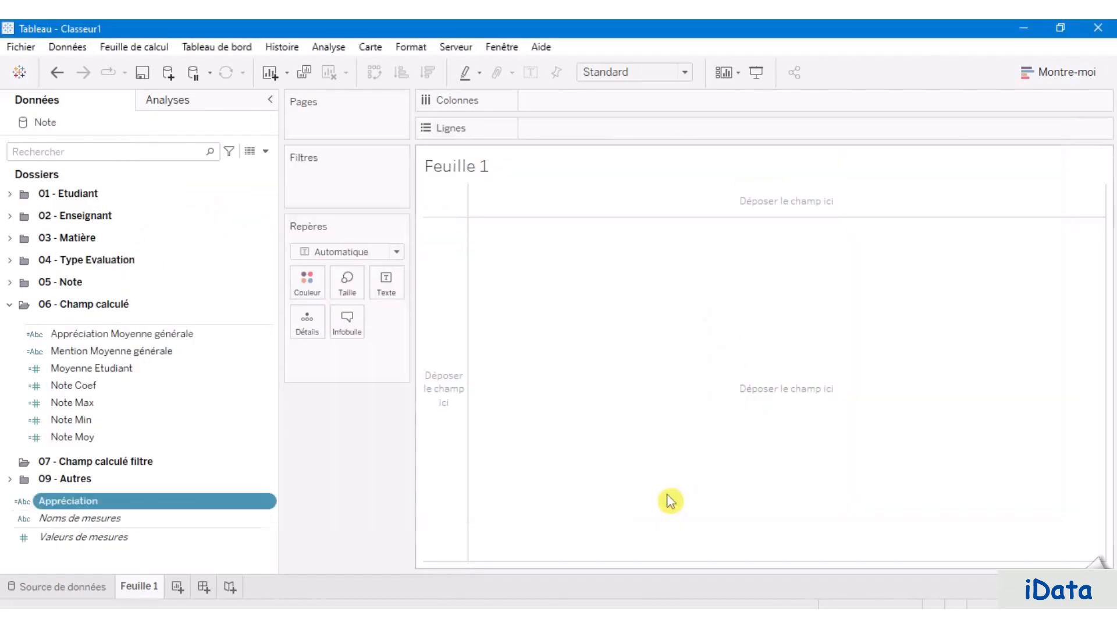
Step: Add the Appréciation field to the rows of Feuille 1 and move it into the 06 - Champ calculé folder
double_click(93, 498)
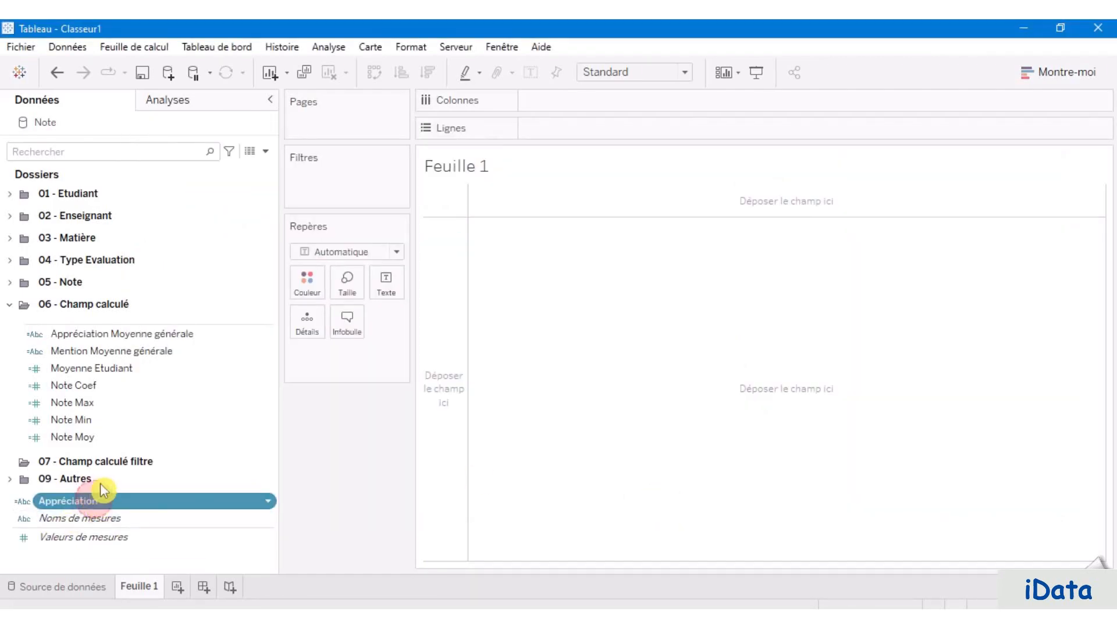
left_click_drag(96, 498, 113, 419)
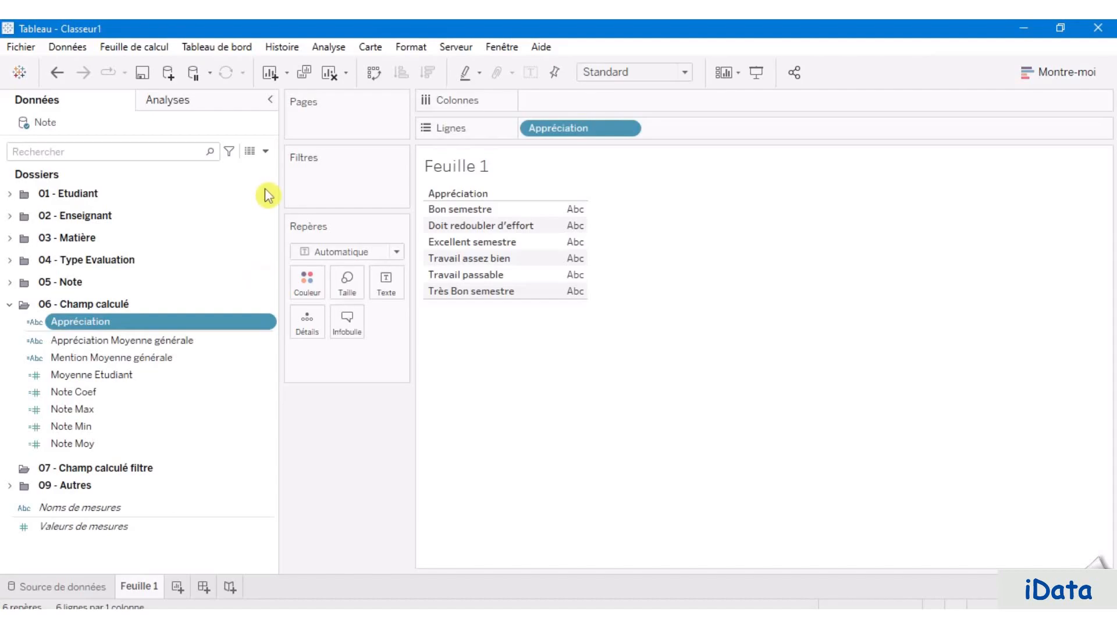
Step: Start a new calculated field in the Note data source
left_click(269, 150)
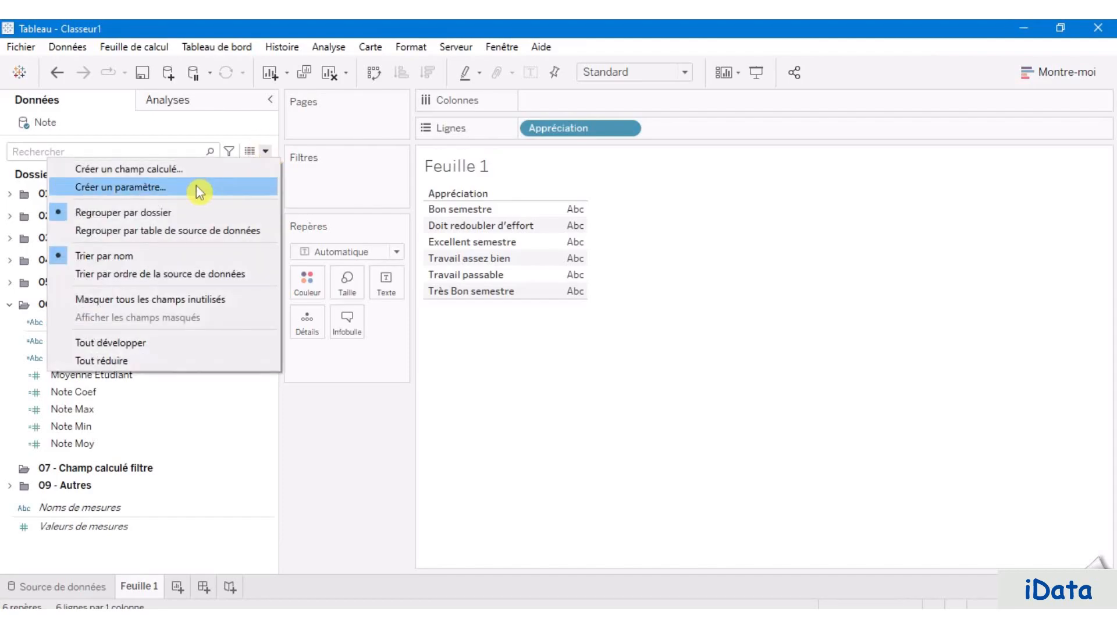
left_click(201, 169)
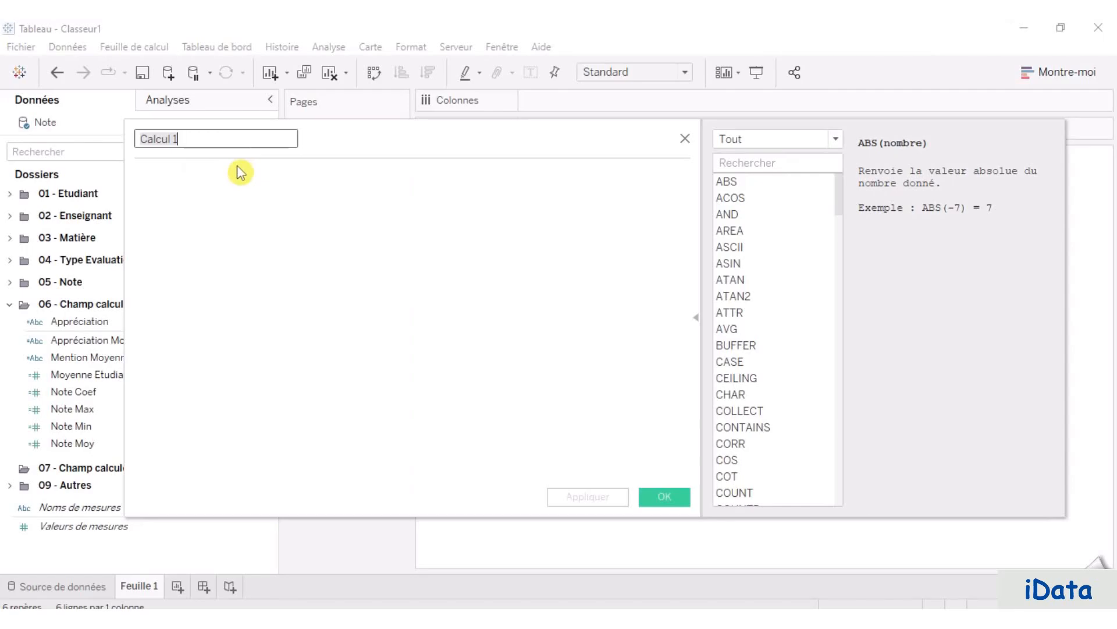
Step: Create the calculated field Rang with the formula INDEX() and place it in the folder 06 - Champ calculé
type("rA")
key("BackSpace")
key("BackSpace")
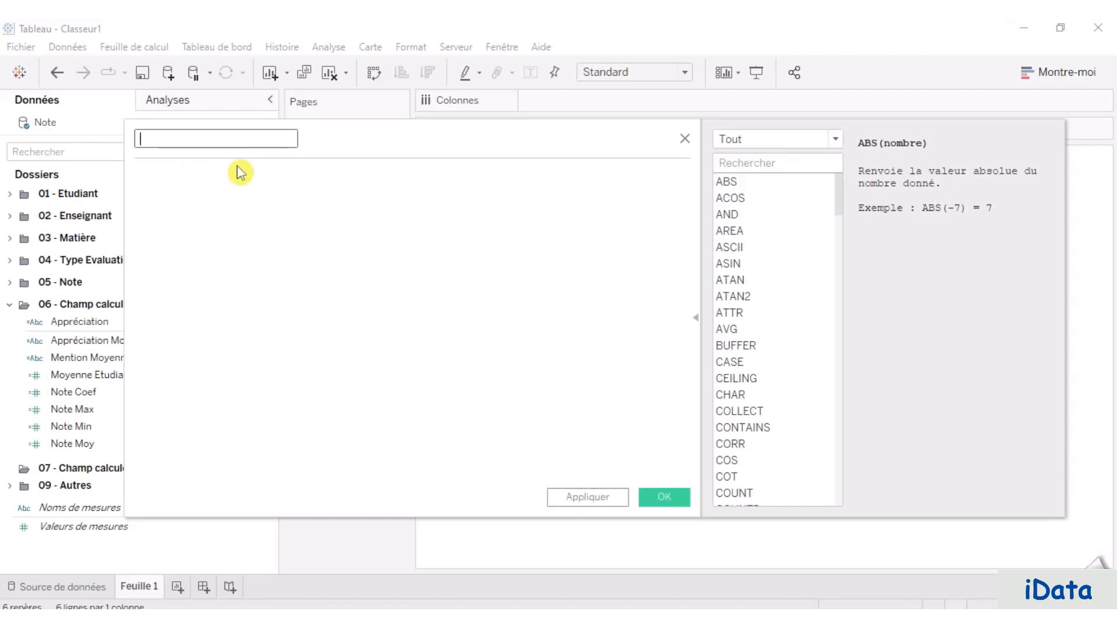
type("Rang")
left_click(208, 182)
type("inde")
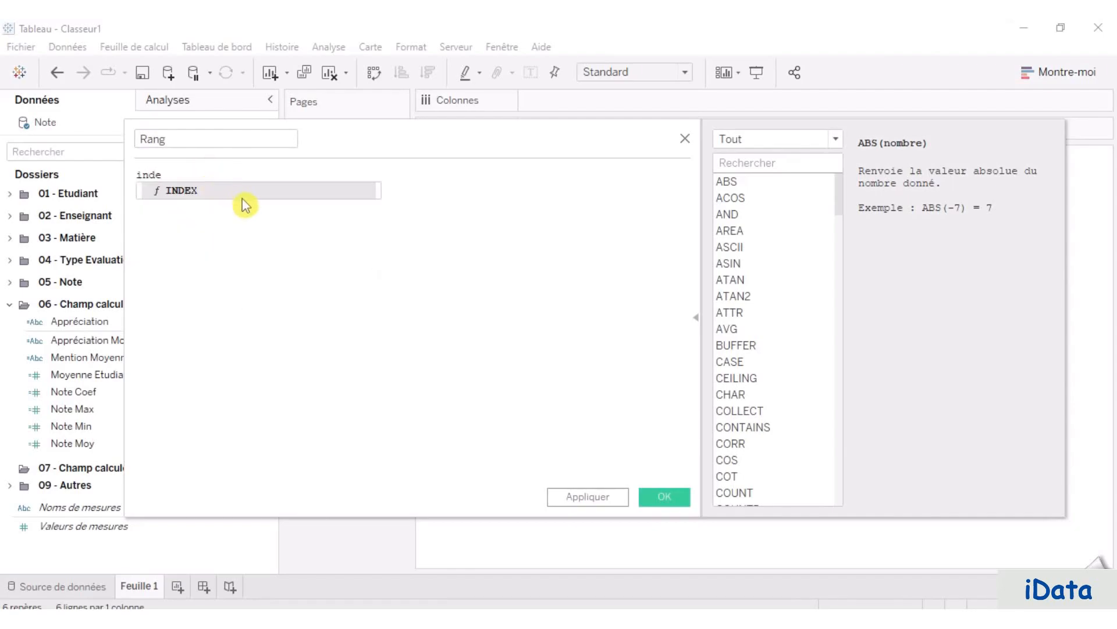
left_click(242, 192)
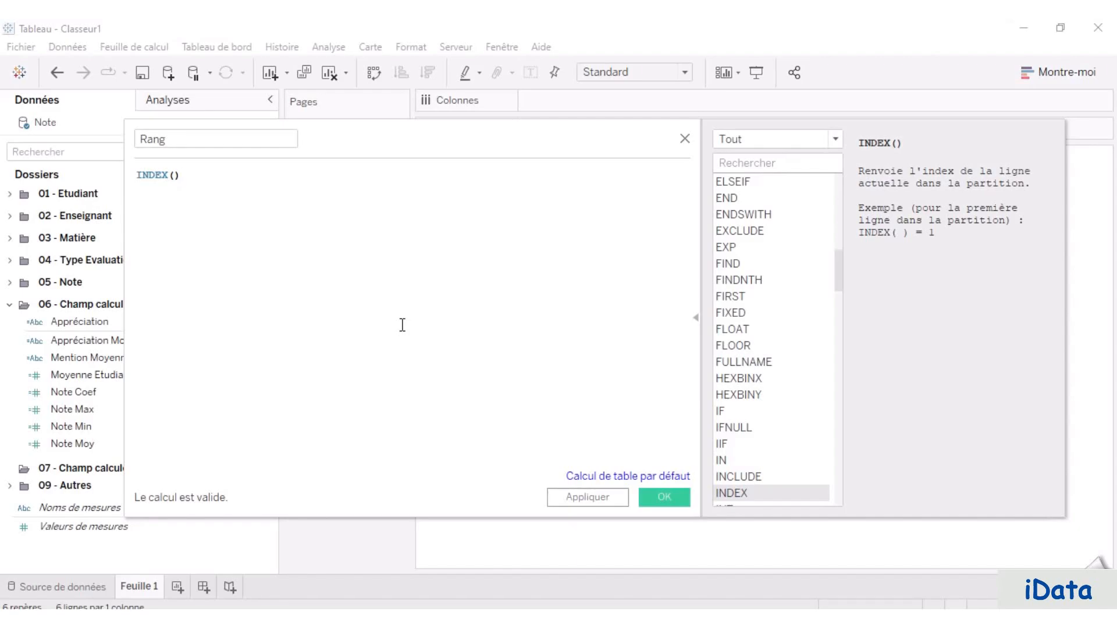
left_click(662, 500)
left_click(100, 525)
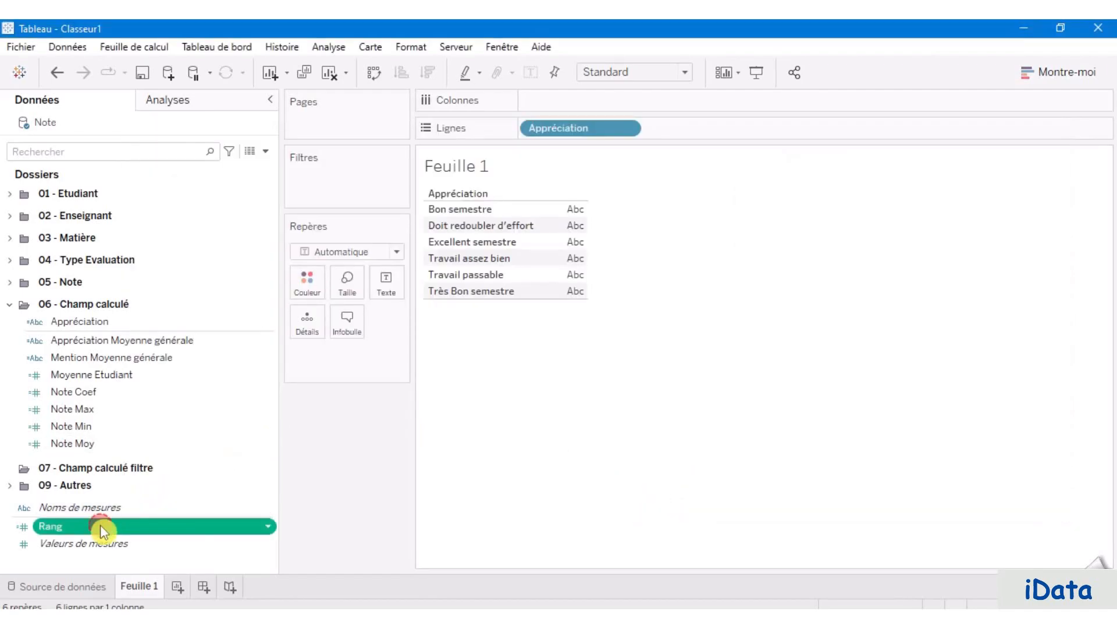
left_click_drag(100, 525, 110, 447)
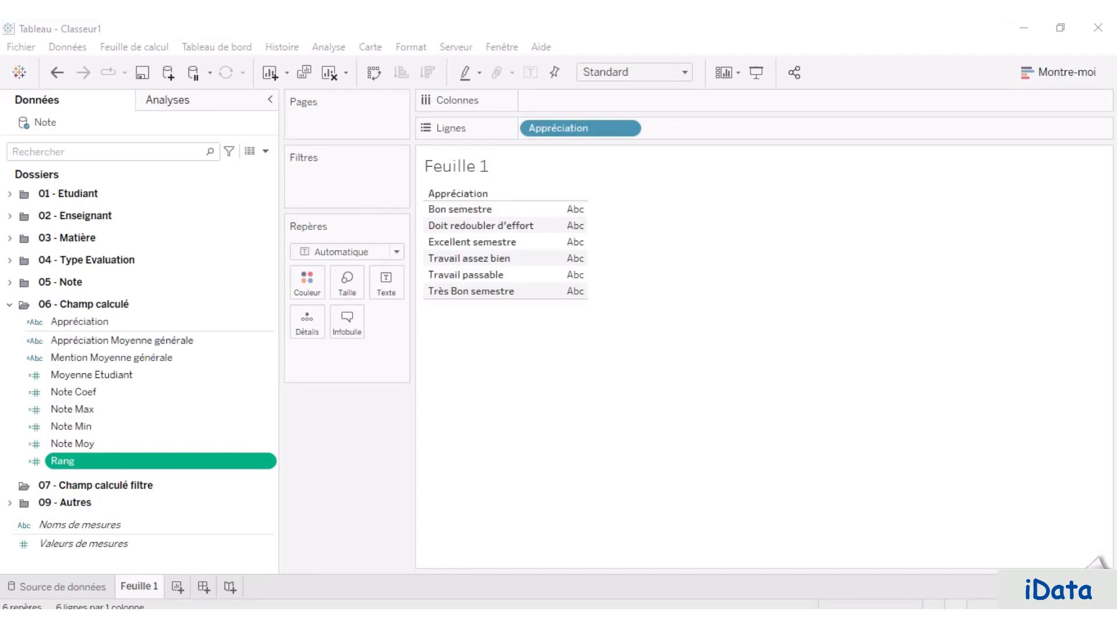
Step: Start a new calculated field and name it Rang Etudiant
left_click(268, 151)
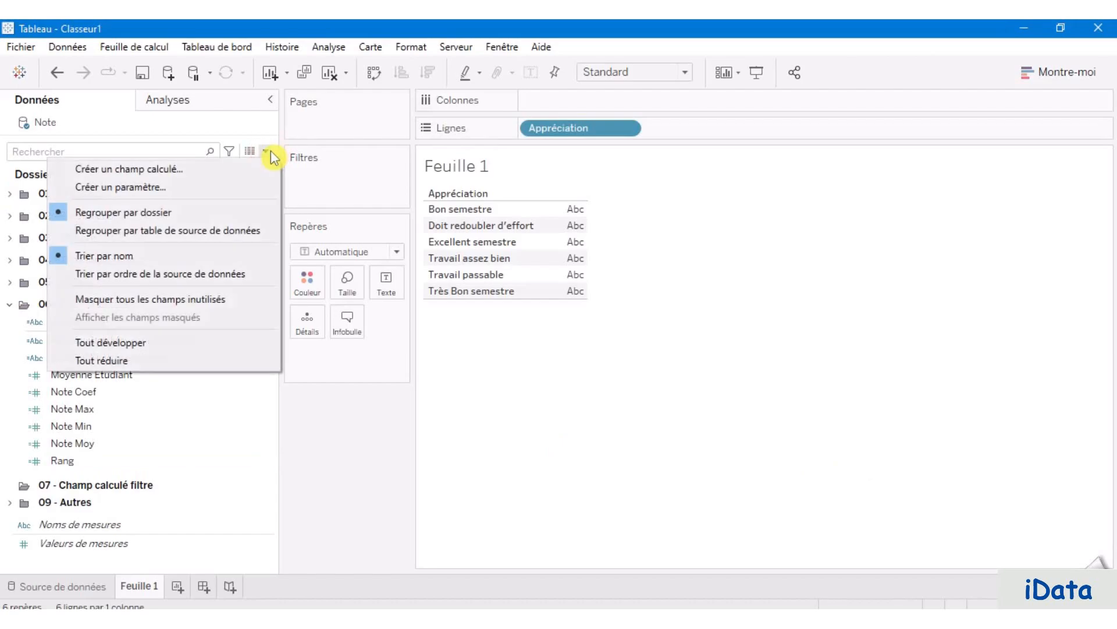
left_click(213, 175)
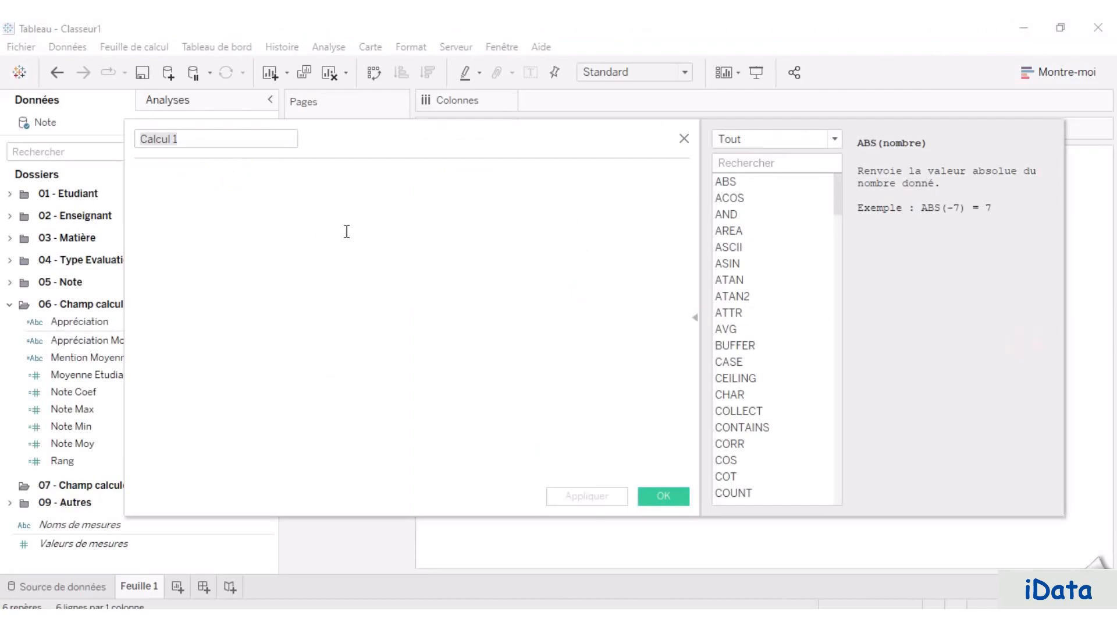
left_click(215, 139)
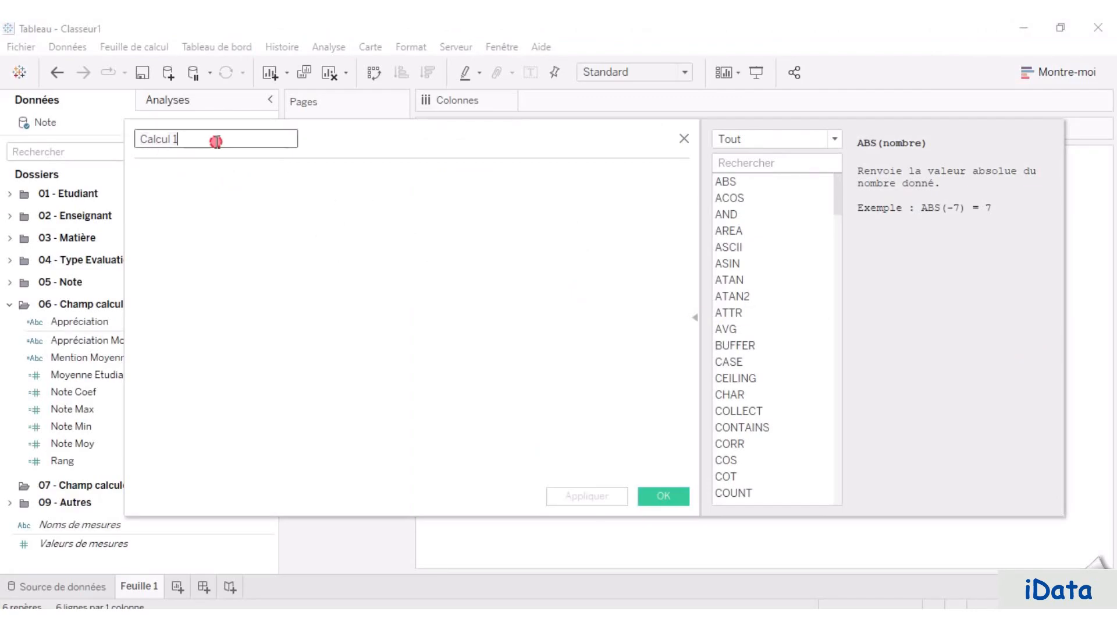
key("ctrl+a")
type("Rang Etudiant")
left_click(210, 187)
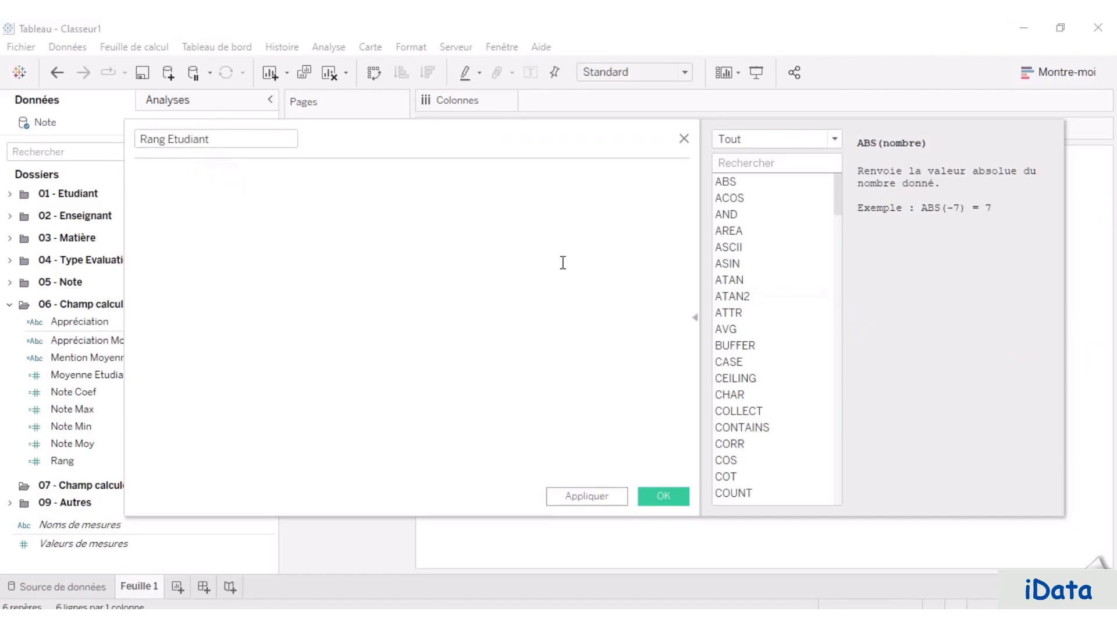
Step: Define Rang Etudiant as RANK_DENSE([Moyenne Etudiant]), save it, and place it in the folder 06 - Champ calculé
type("ran")
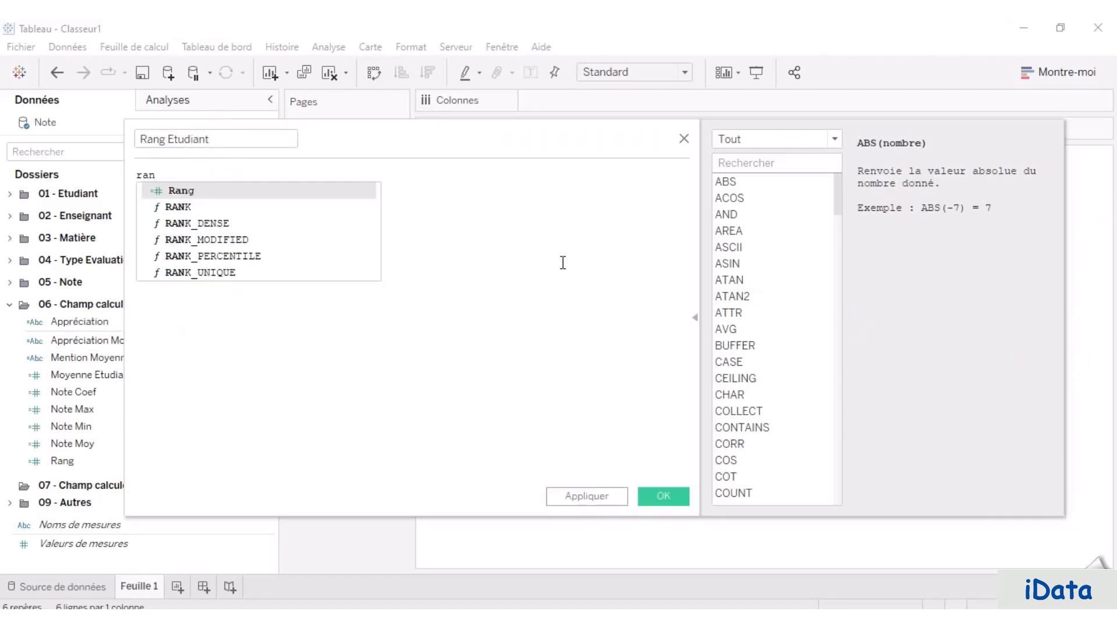
left_click(245, 223)
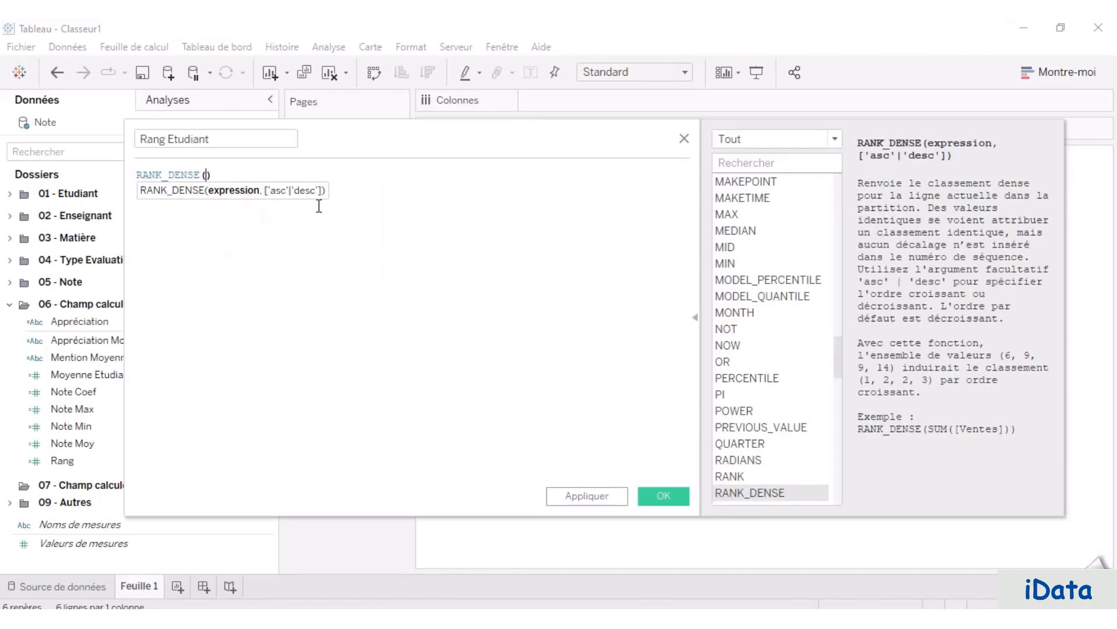
type("moye")
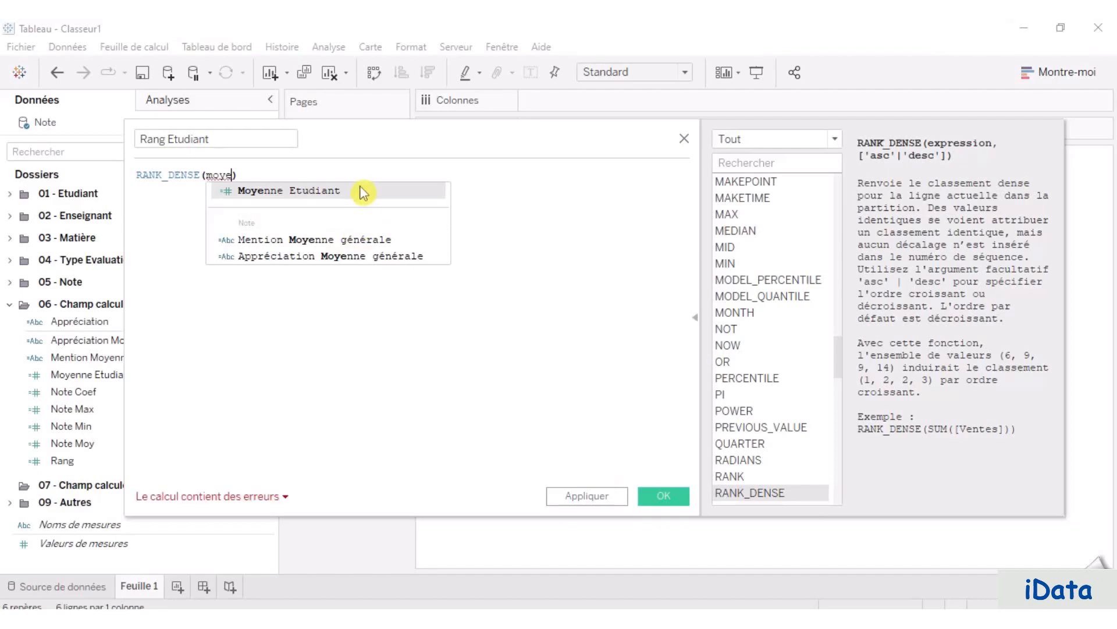
left_click(361, 189)
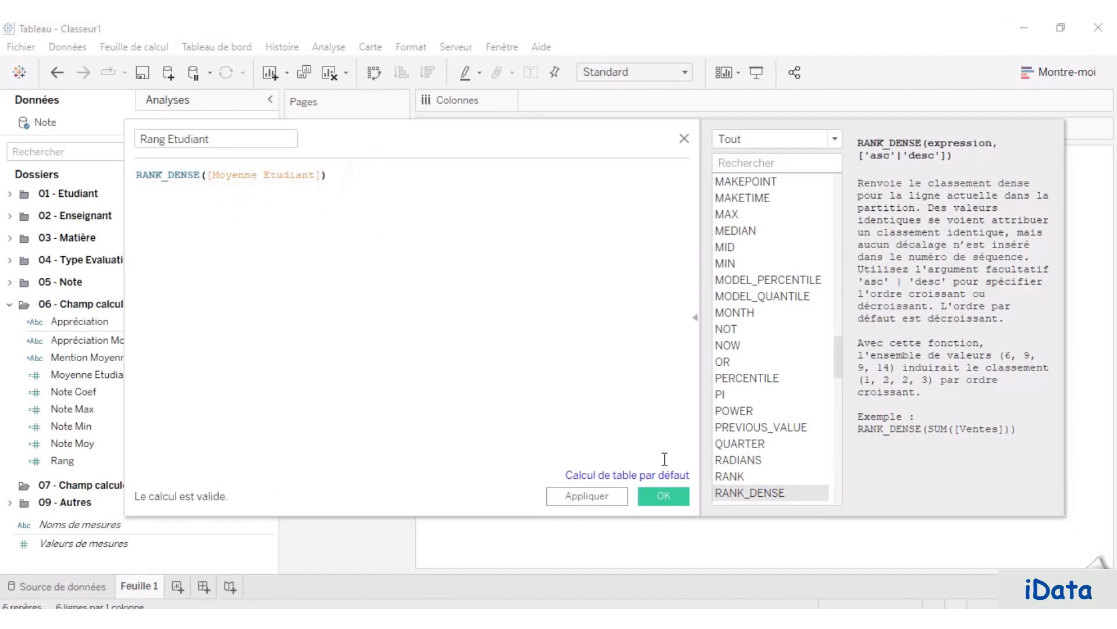
left_click(667, 497)
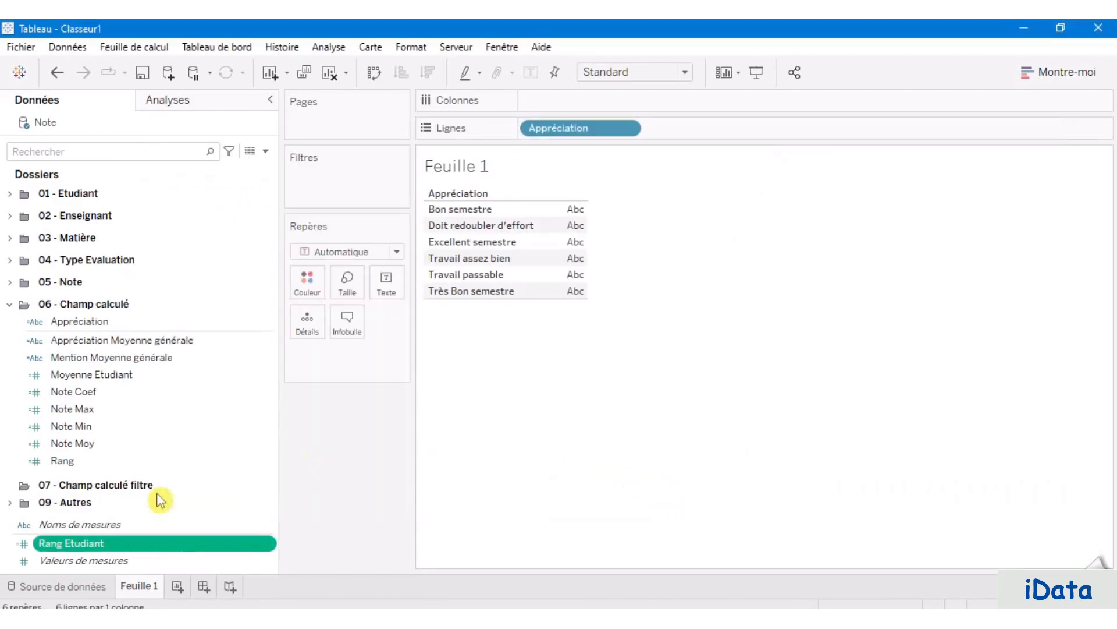
left_click_drag(134, 547, 169, 425)
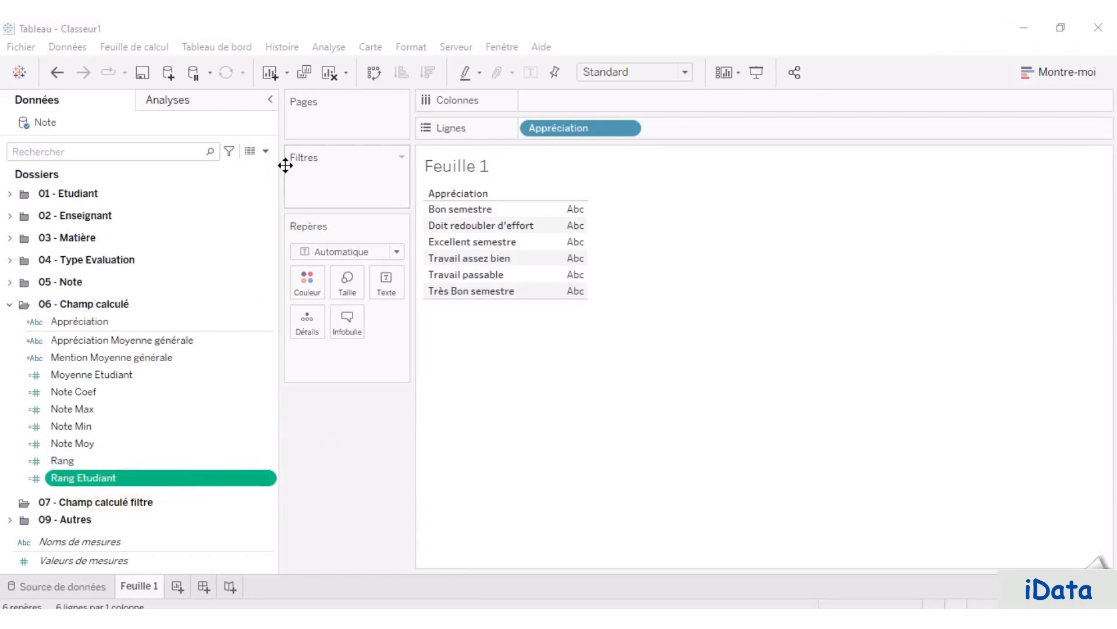
Step: Start another calculated field and name it Votre Rang
left_click(266, 151)
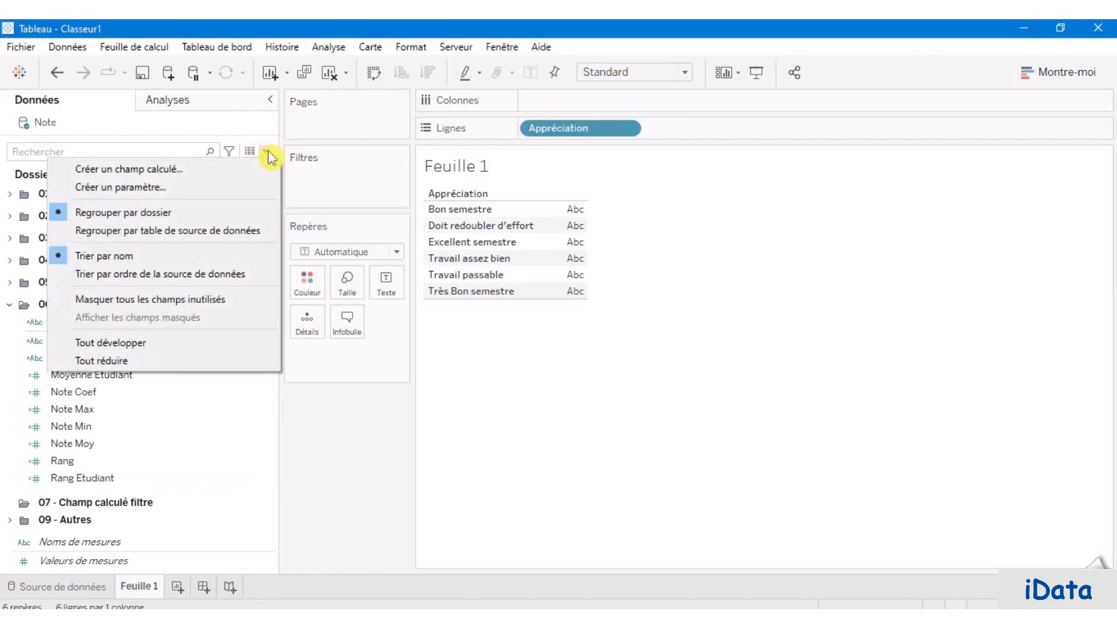
left_click(203, 173)
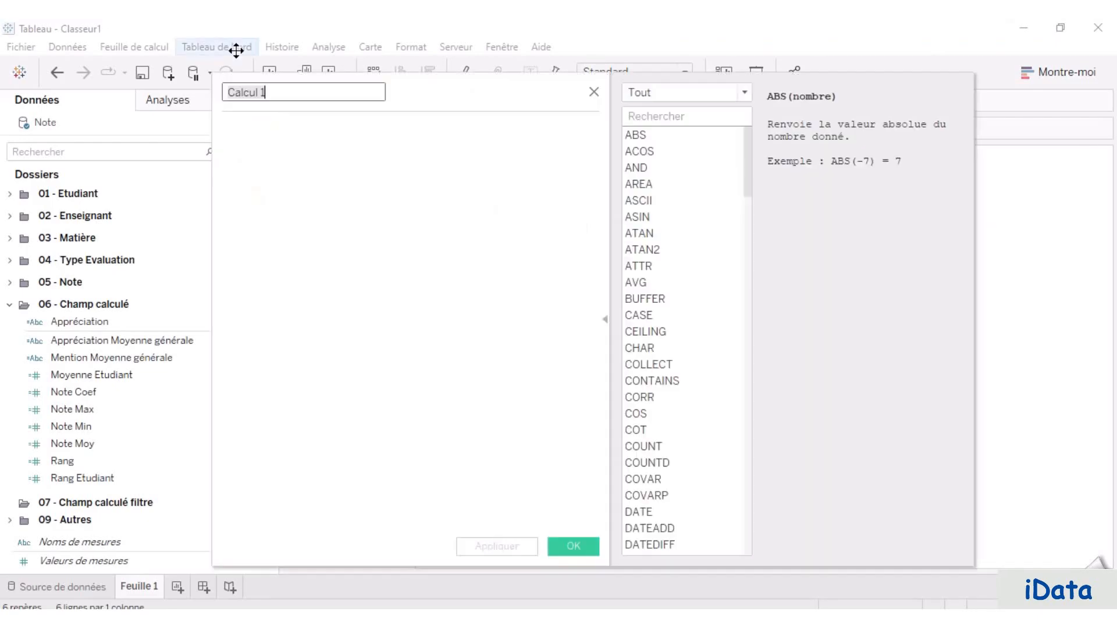
double_click(280, 94)
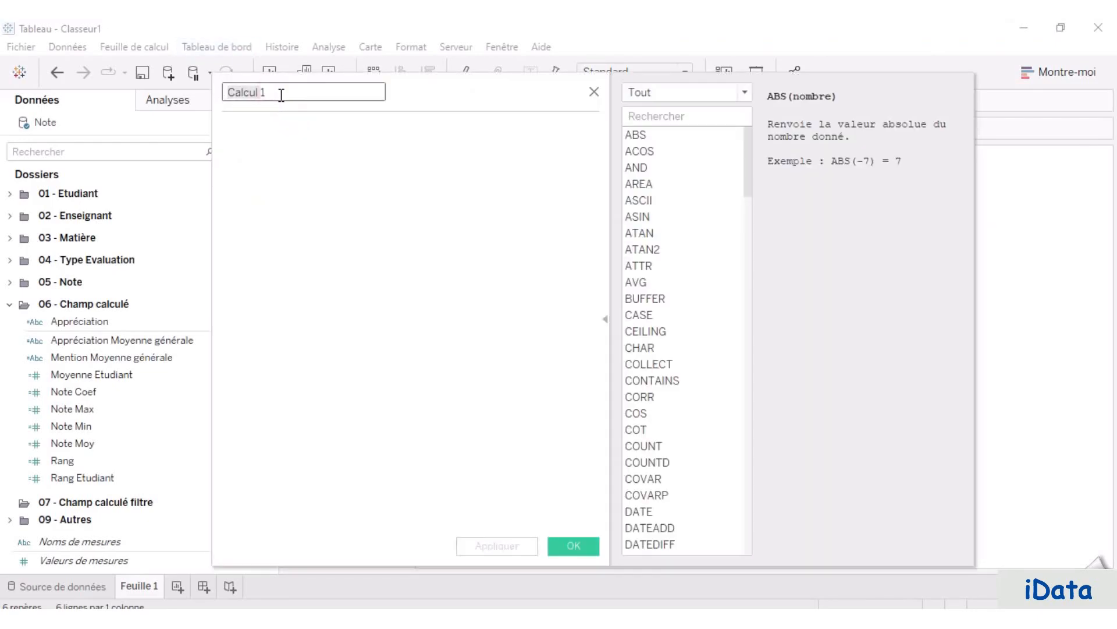
type("Votre Rang")
left_click(318, 93)
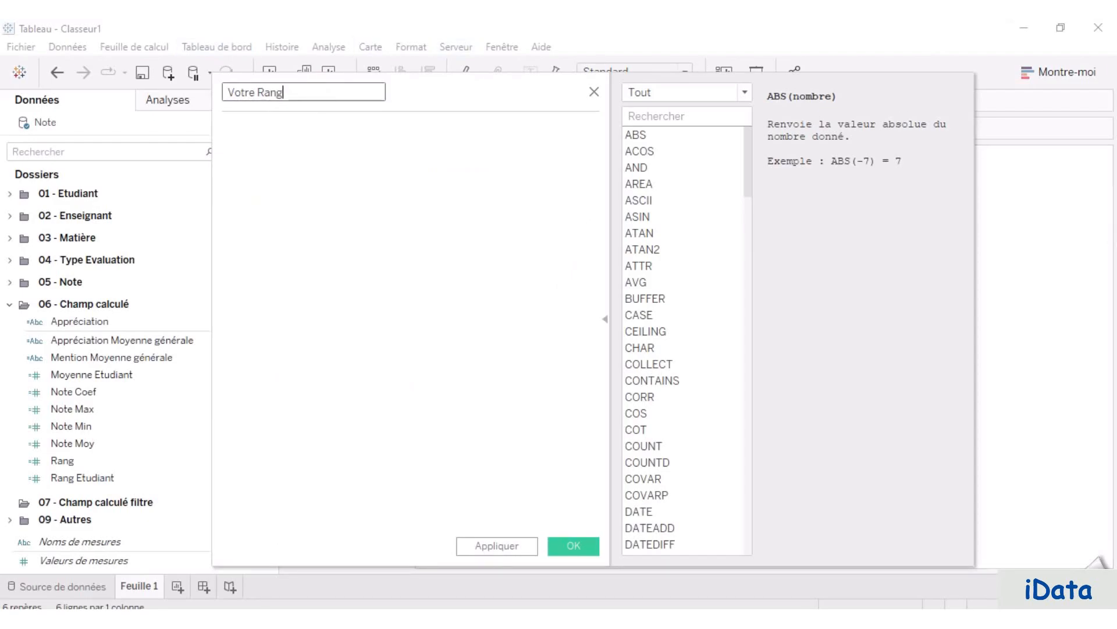
Step: Begin the Votre Rang formula with the condition line if [Rang Etudiant] = 1 THEN
left_click(349, 169)
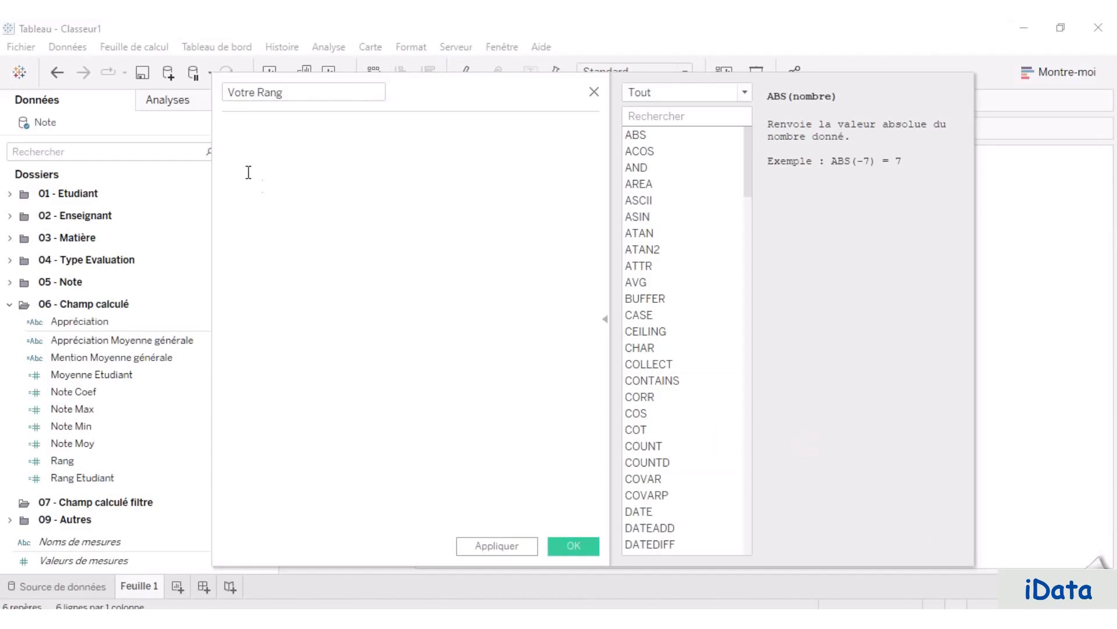
left_click(249, 152)
type("if ra")
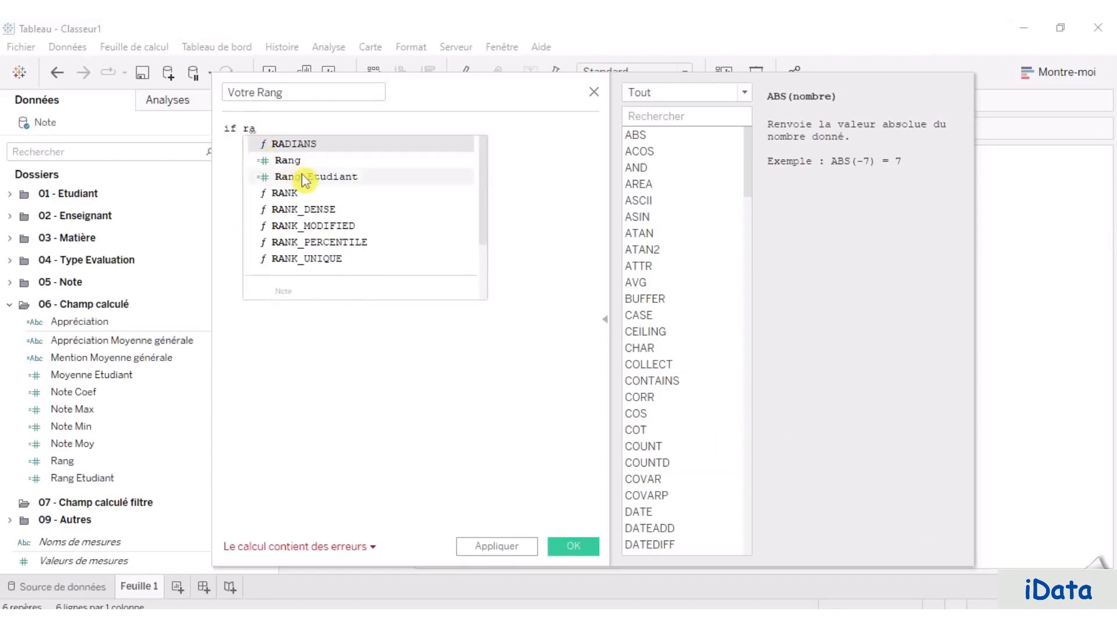
double_click(299, 176)
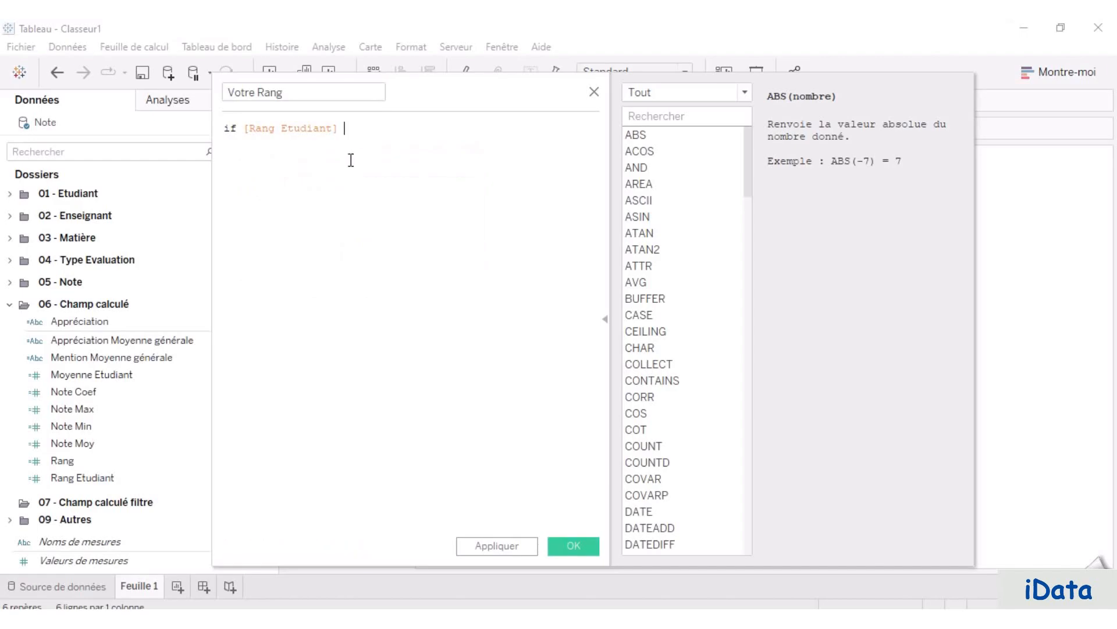
type("= 1 THEN")
key("Return")
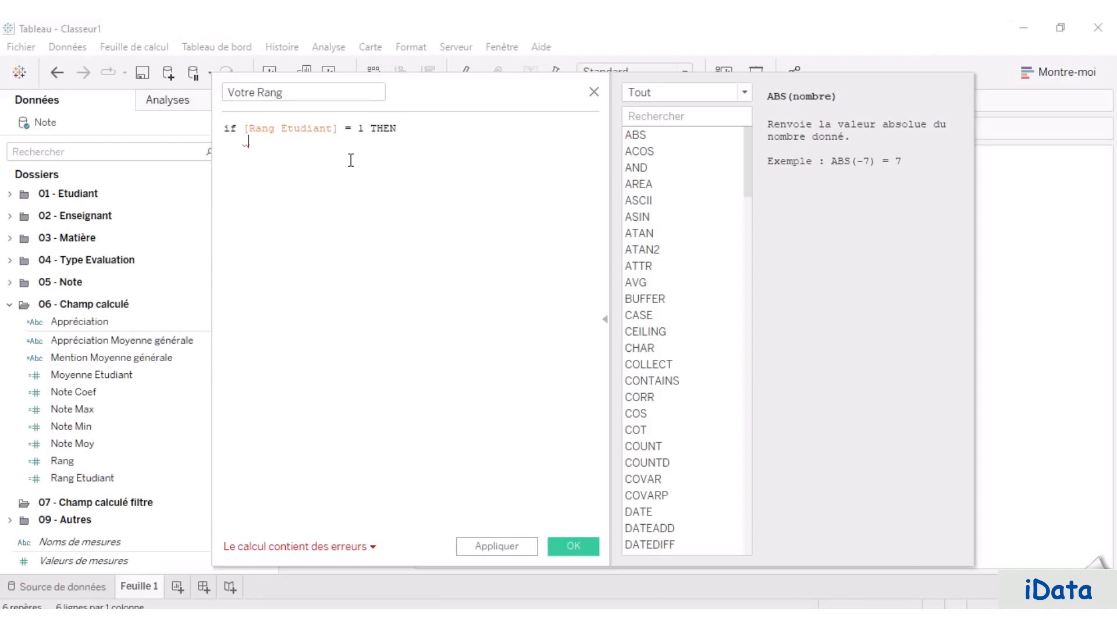
Step: Make the THEN branch return the student's rank as text with a suffix: STR([Rang Etudiant]) + 'er'
type("STR")
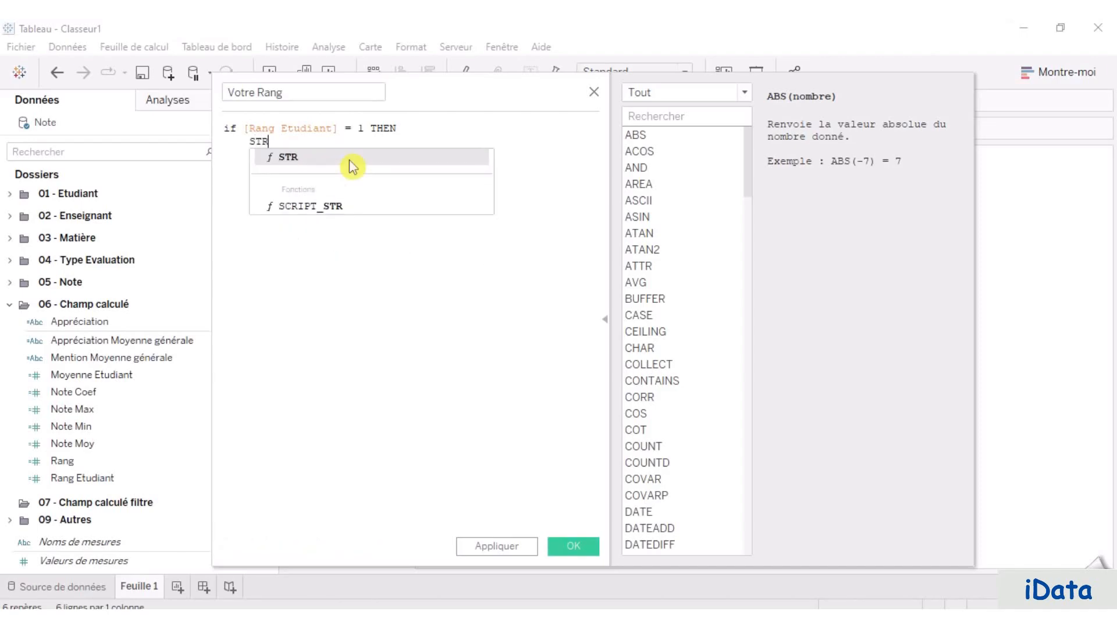
left_click(350, 161)
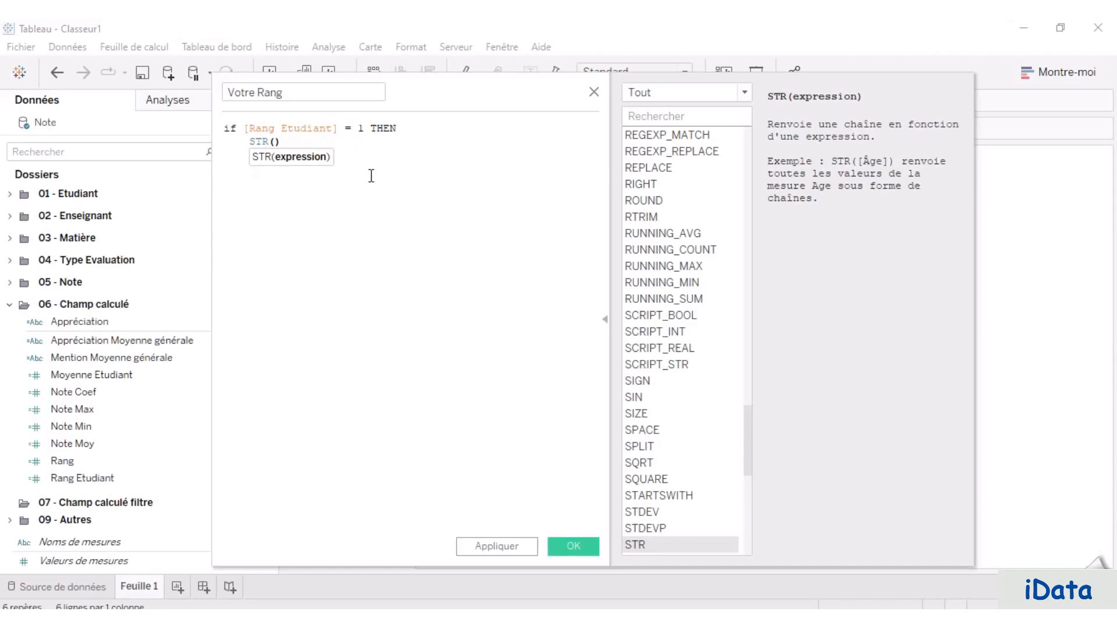
type("RAN")
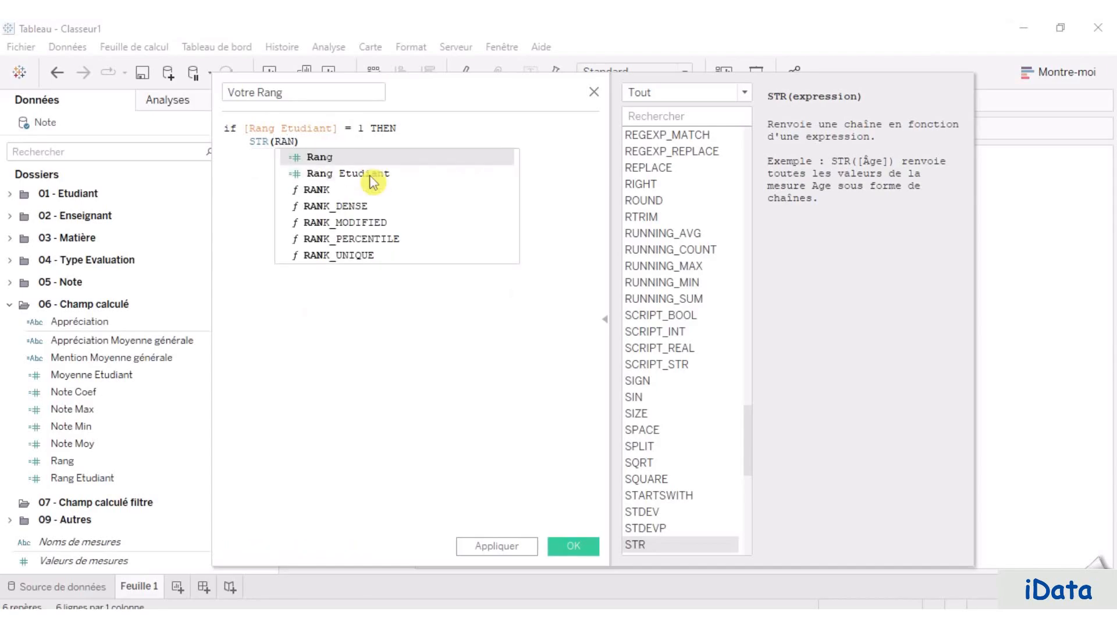
left_click(370, 175)
left_click(388, 146)
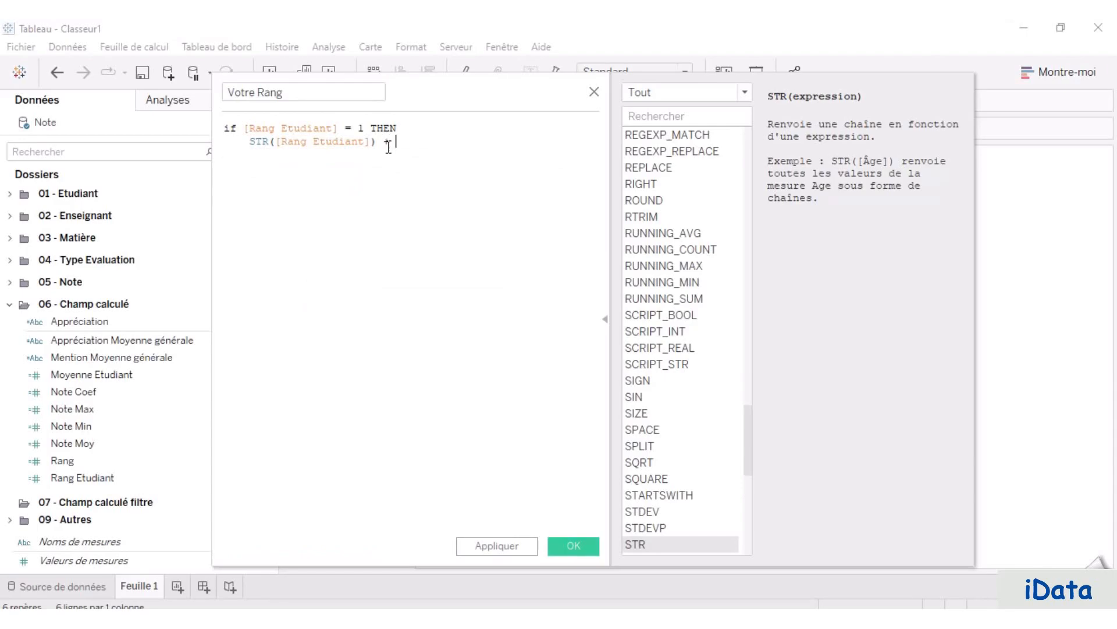
type("+ 'er")
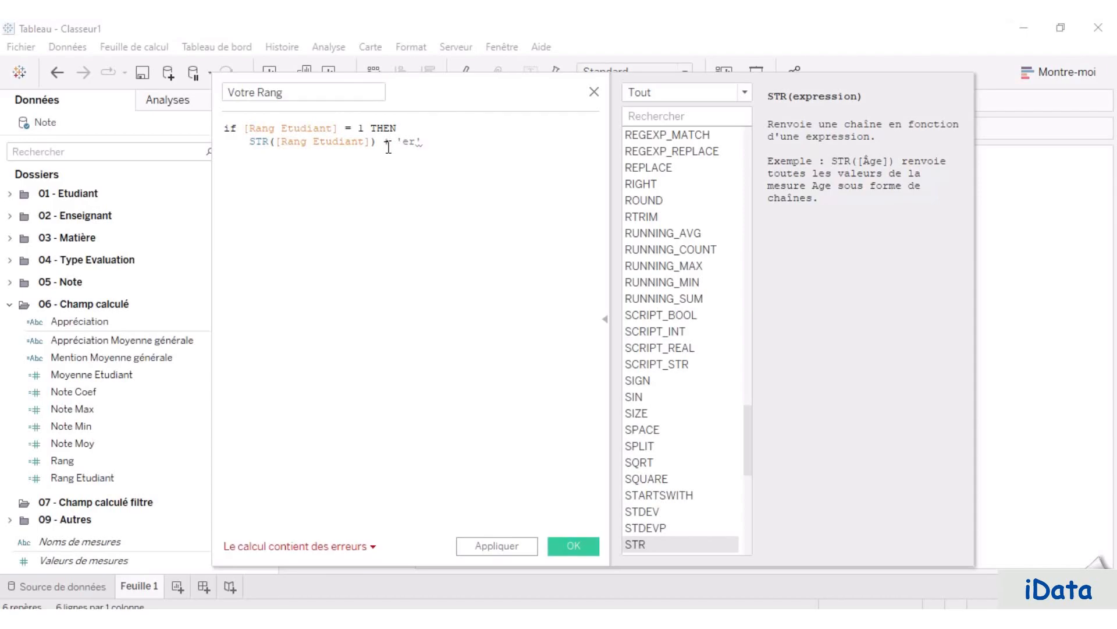
Step: Add an ELSE branch to the Votre Rang formula that returns STR([Rang Etudiant]) + 'ème'
key("Return")
type("ELSE")
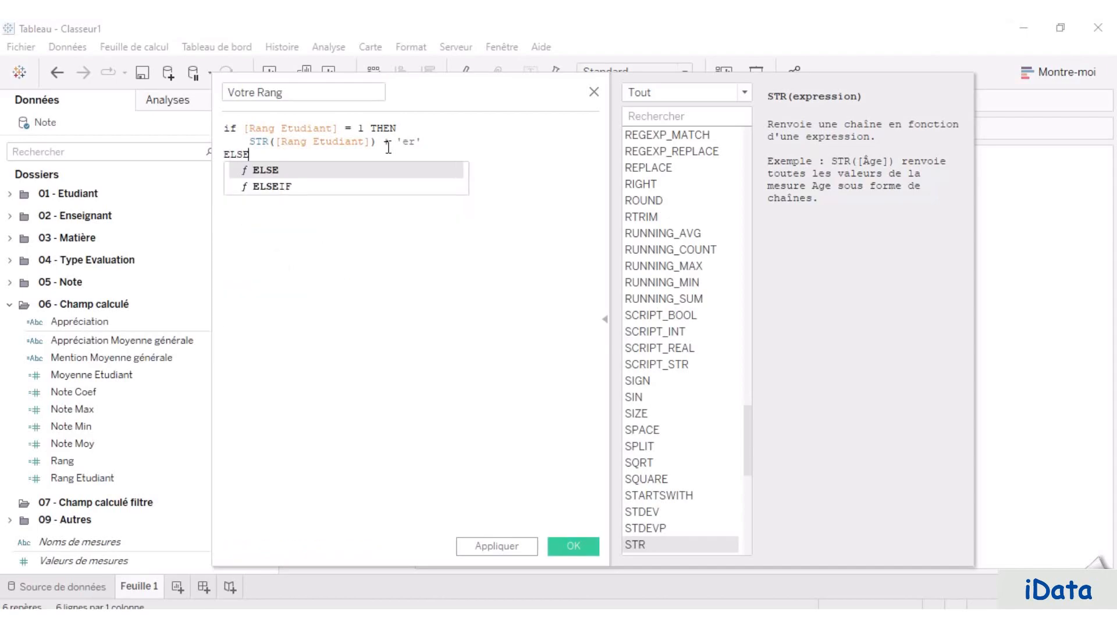
key("Tab")
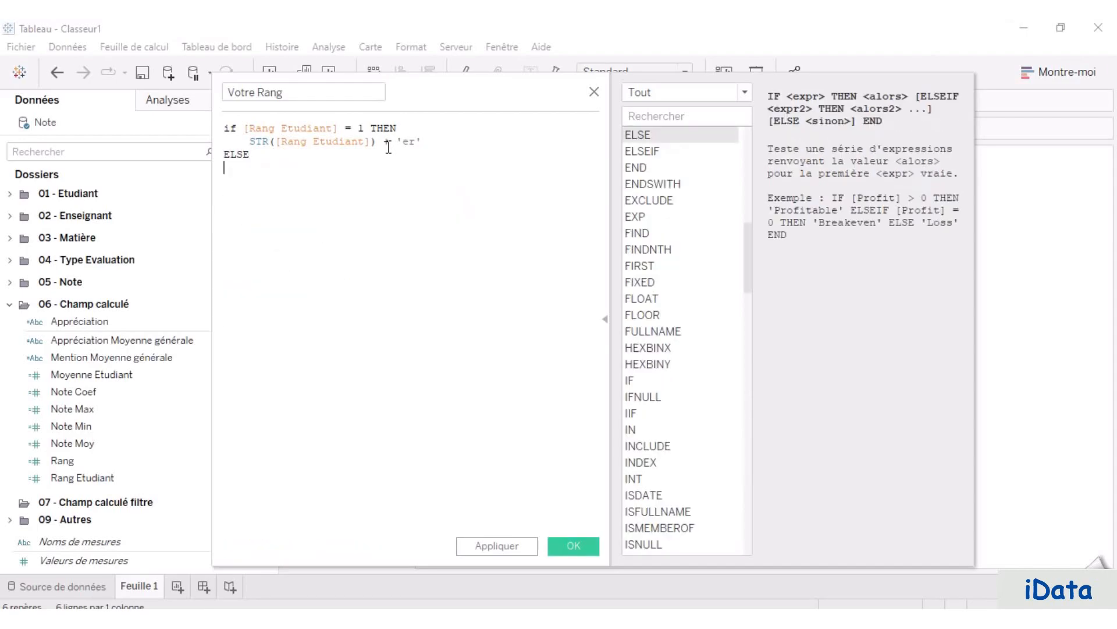
type("STR")
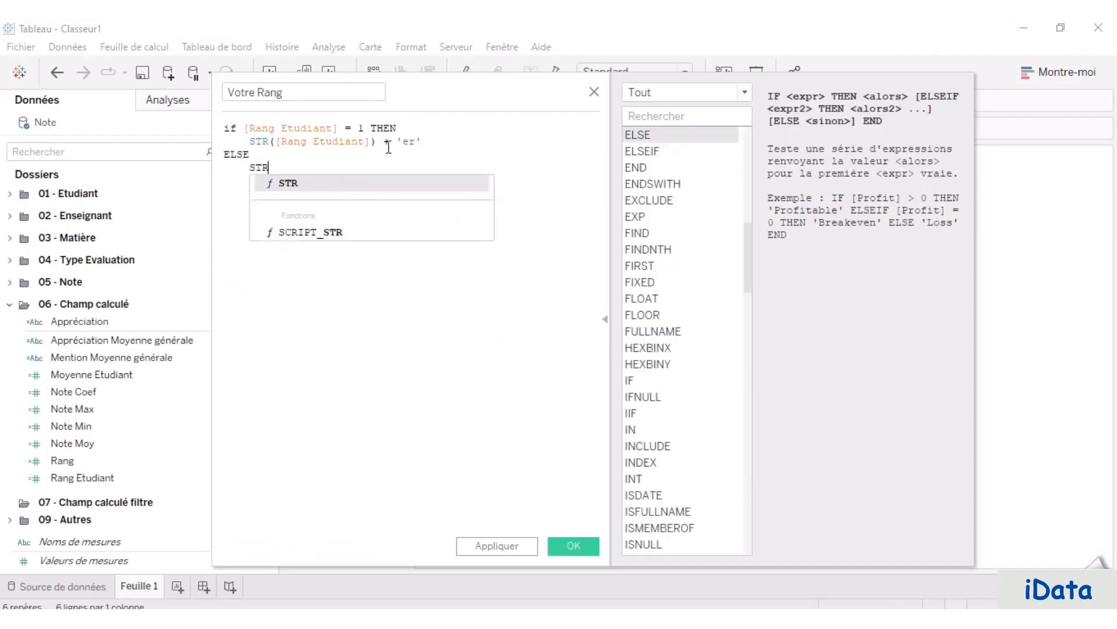
left_click(288, 183)
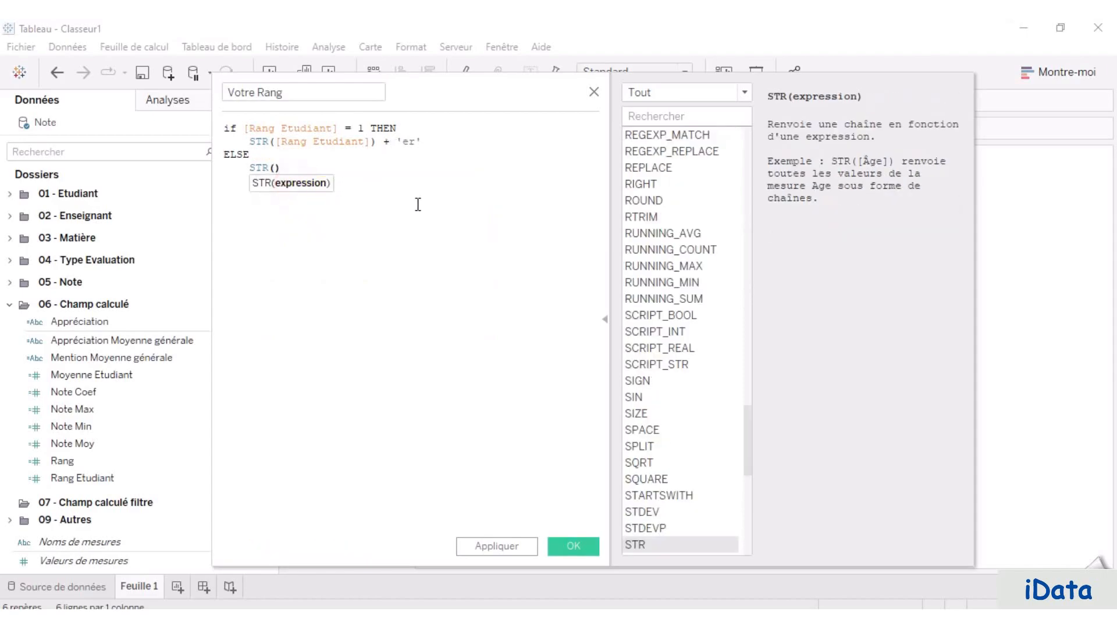
type("RA")
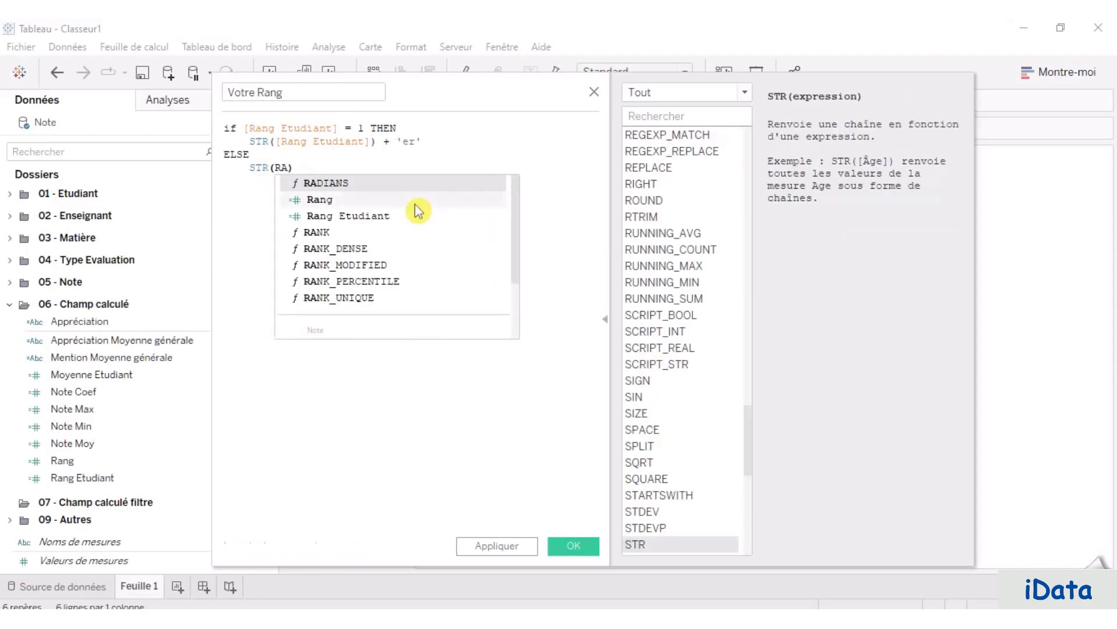
left_click(386, 216)
left_click(392, 167)
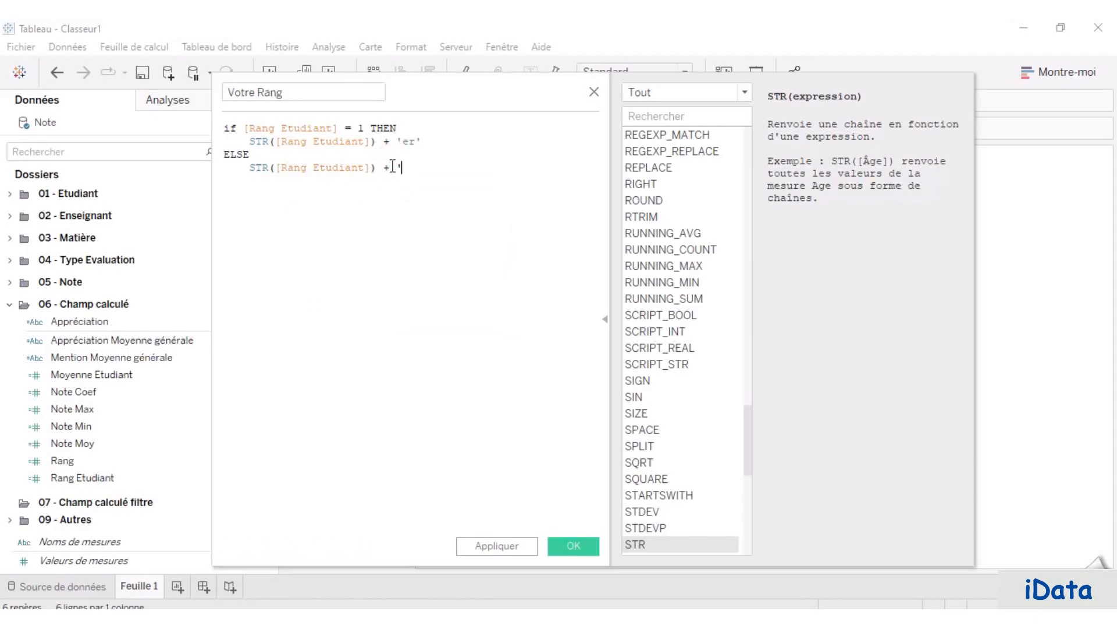
type("+ 'ème'")
key("Return")
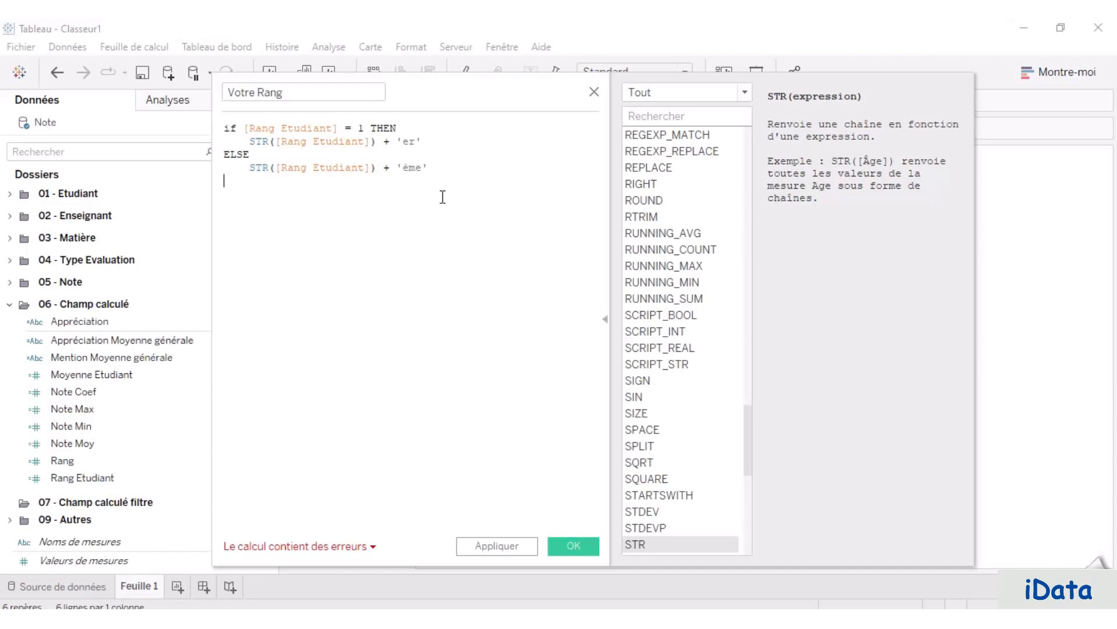
Step: Close the Votre Rang formula with END and rewrite its opening if in uppercase as IF
type("END")
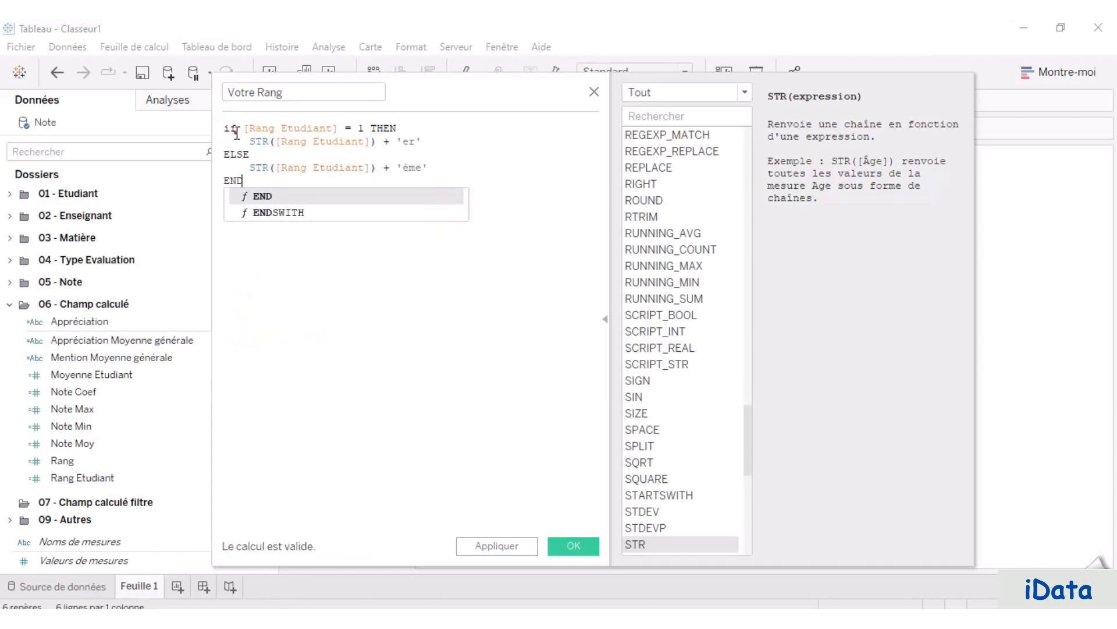
left_click(237, 133)
key("BackSpace")
key("BackSpace")
type("E")
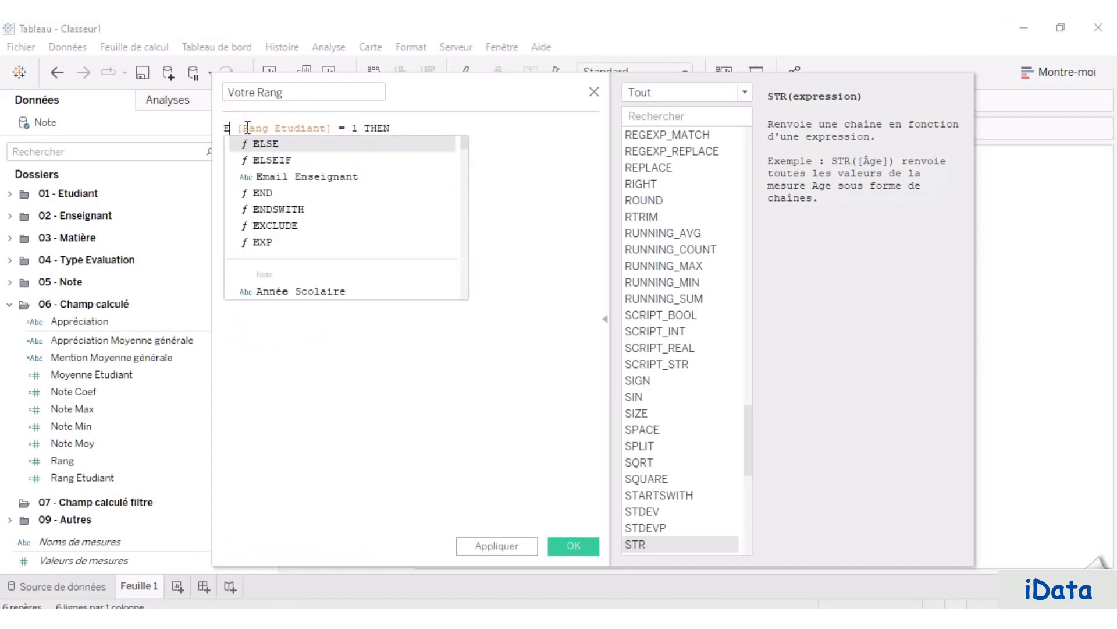
key("BackSpace")
type("IF")
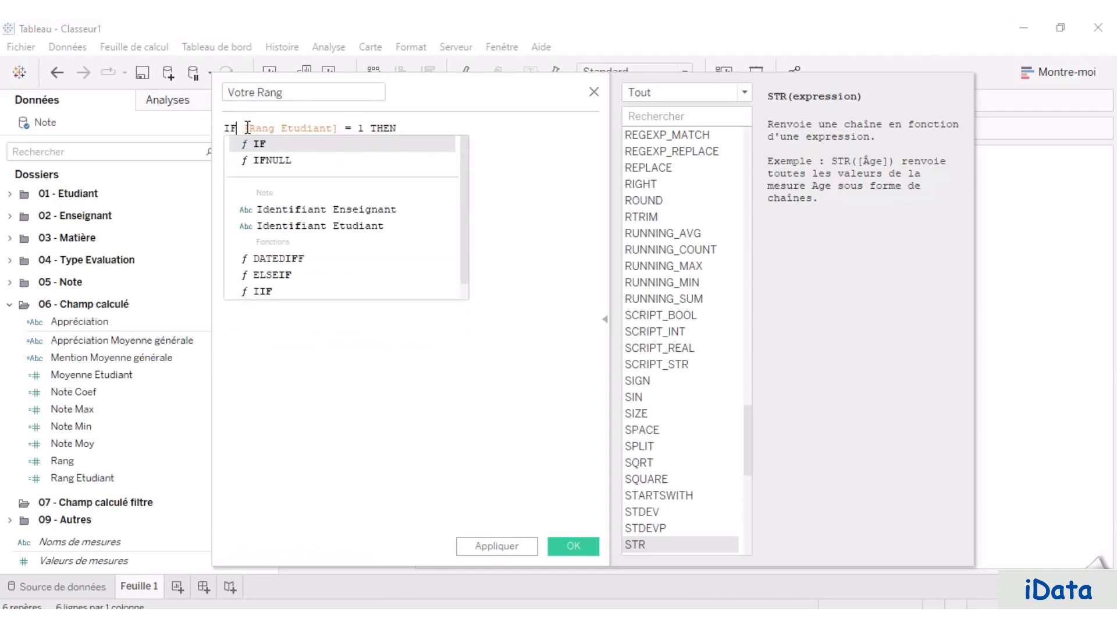
left_click(517, 184)
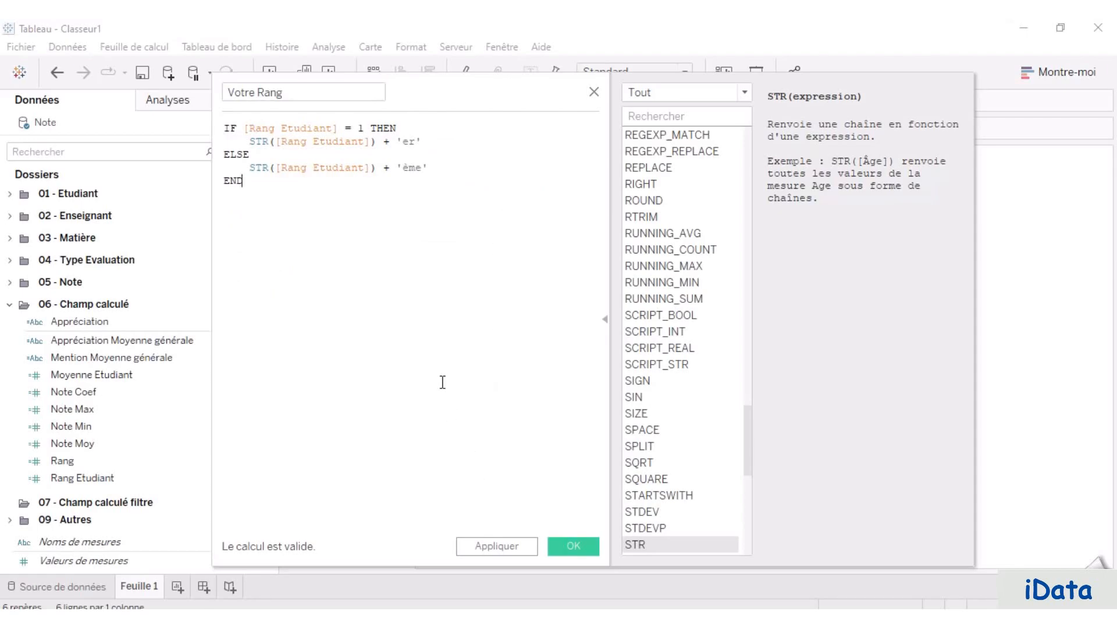
Step: Save the Votre Rang calculated field and move it into the 06 - Champ calculé folder
left_click(582, 551)
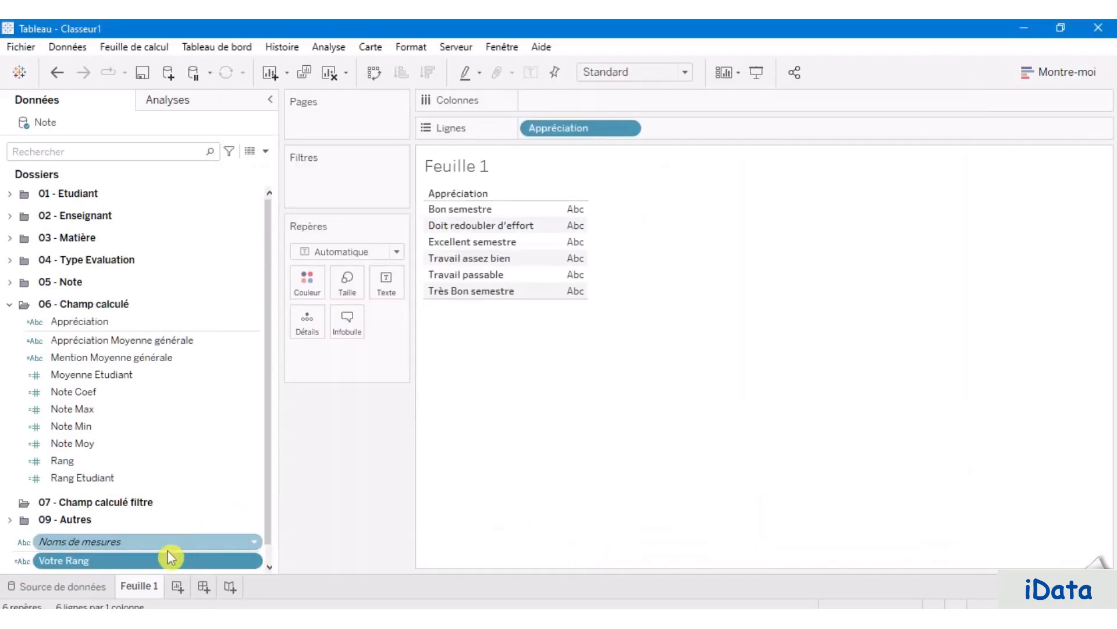
left_click_drag(146, 561, 159, 478)
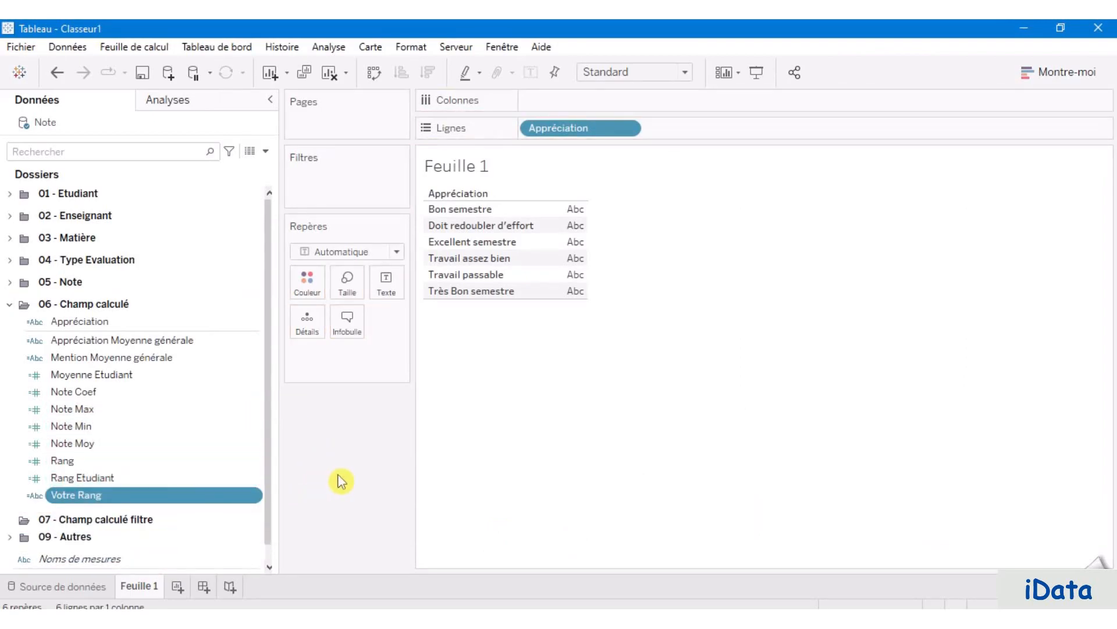
Step: Create a calculated field named Nom et prénoms with the formula [Identifiant Etudiant] + ' - '+ [Nom Etudiant] + ' ' + [Prénom Etudiant]
left_click(265, 151)
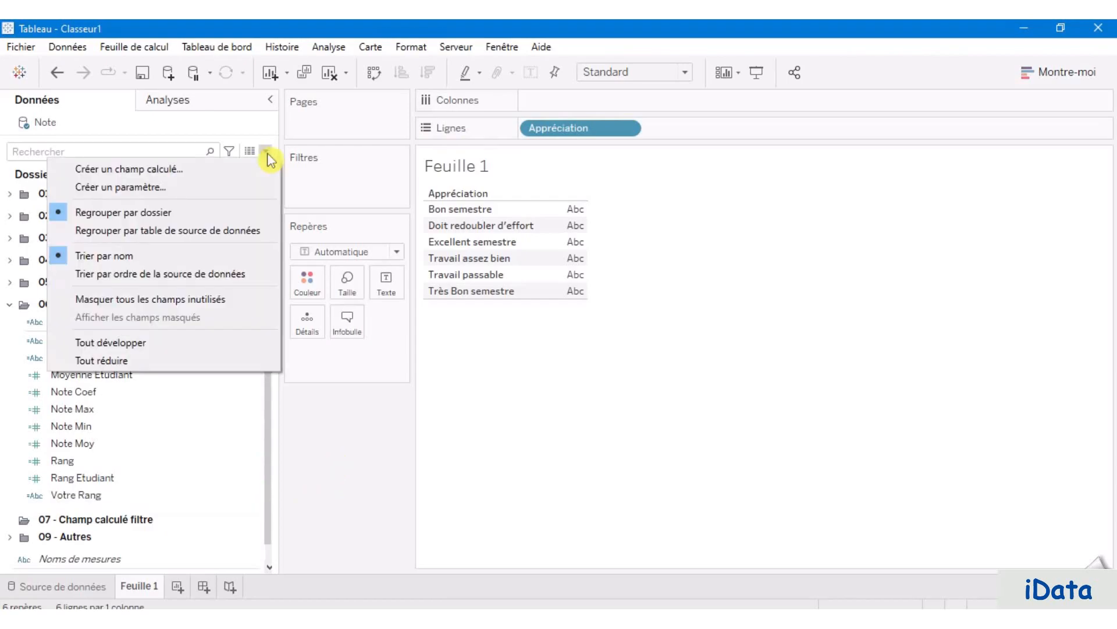
left_click(233, 175)
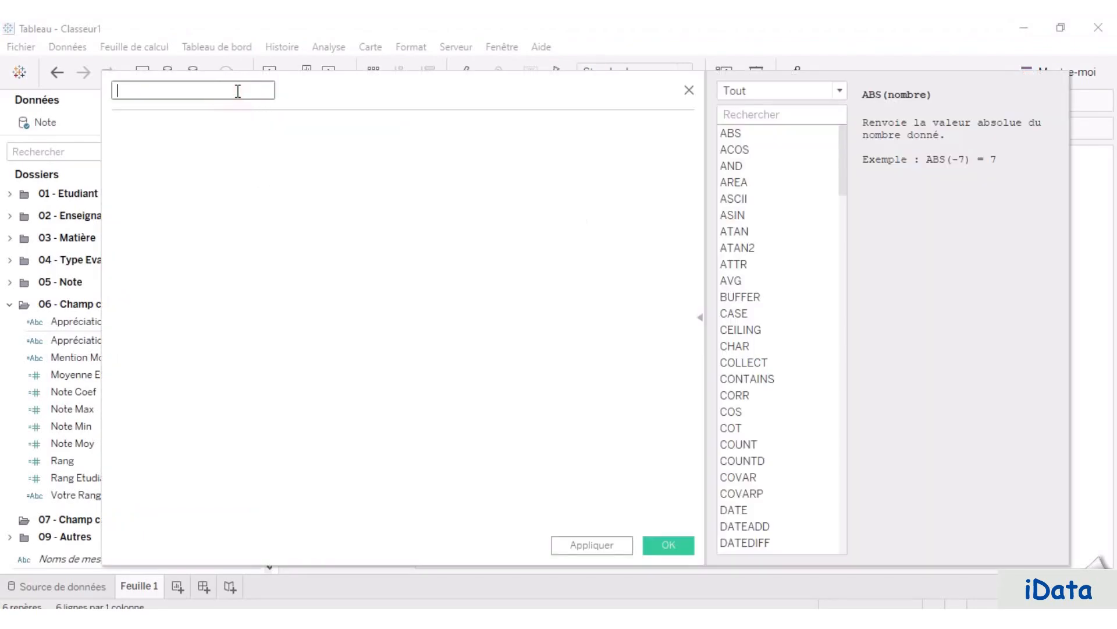
type("Nom et prénoms")
left_click(239, 143)
left_click(215, 122)
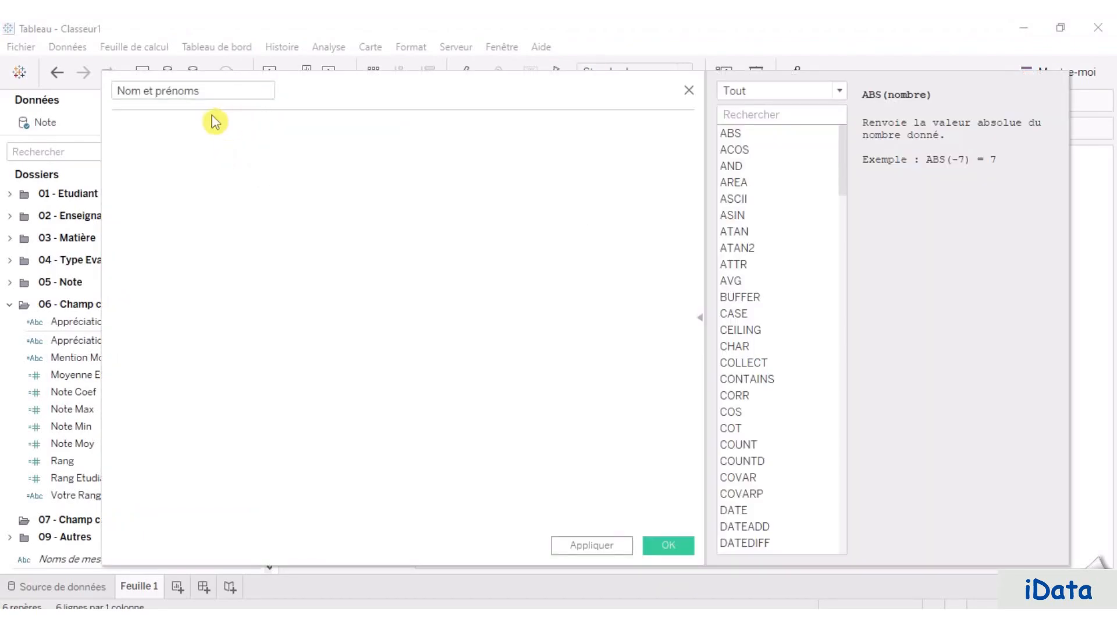
left_click(213, 140)
type("[Identifiant Etudiant] + ' - '+ [Nom Etudiant] + ' ' + [Prénom Etudiant]")
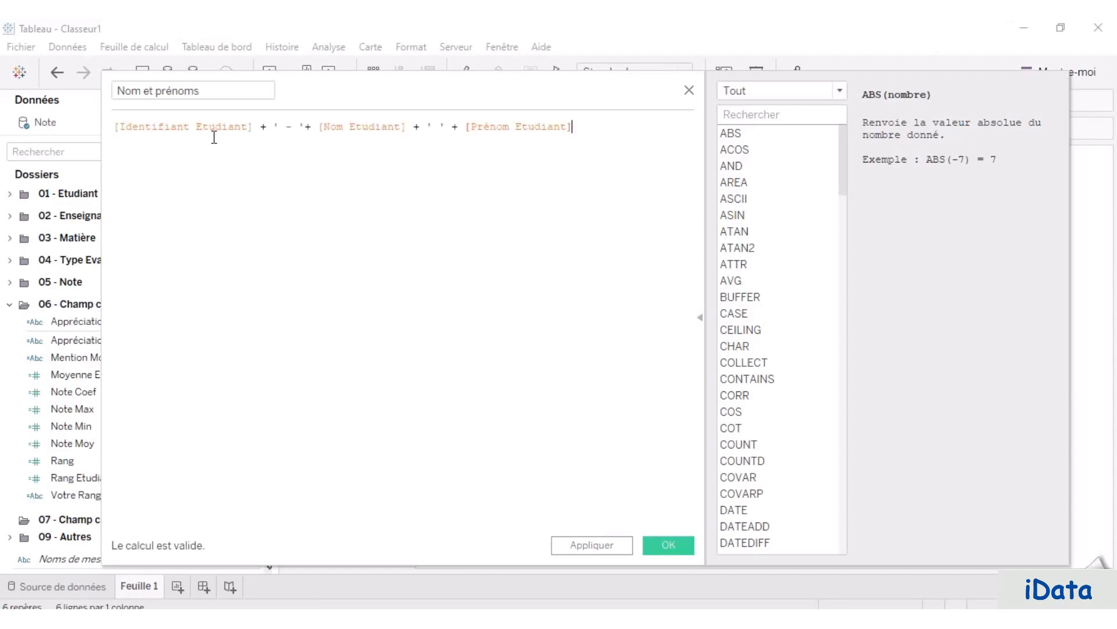
Step: Examine each part of the Nom et prénoms formula: the student fields, the plus operators and the text separators
double_click(263, 127)
left_click(221, 126)
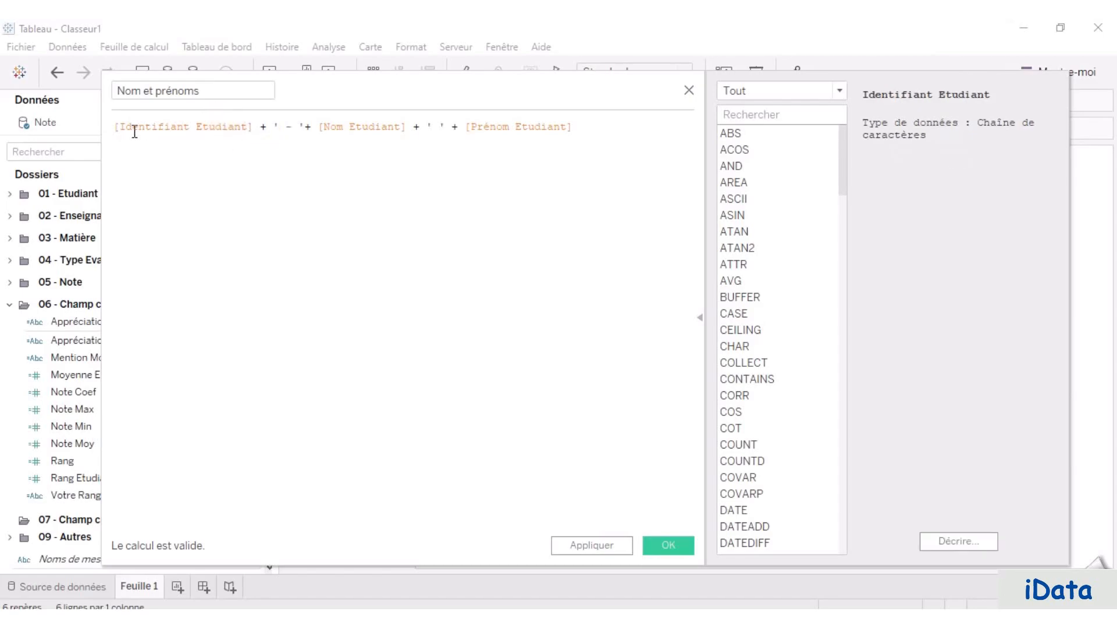
left_click(118, 124)
left_click_drag(118, 124, 254, 127)
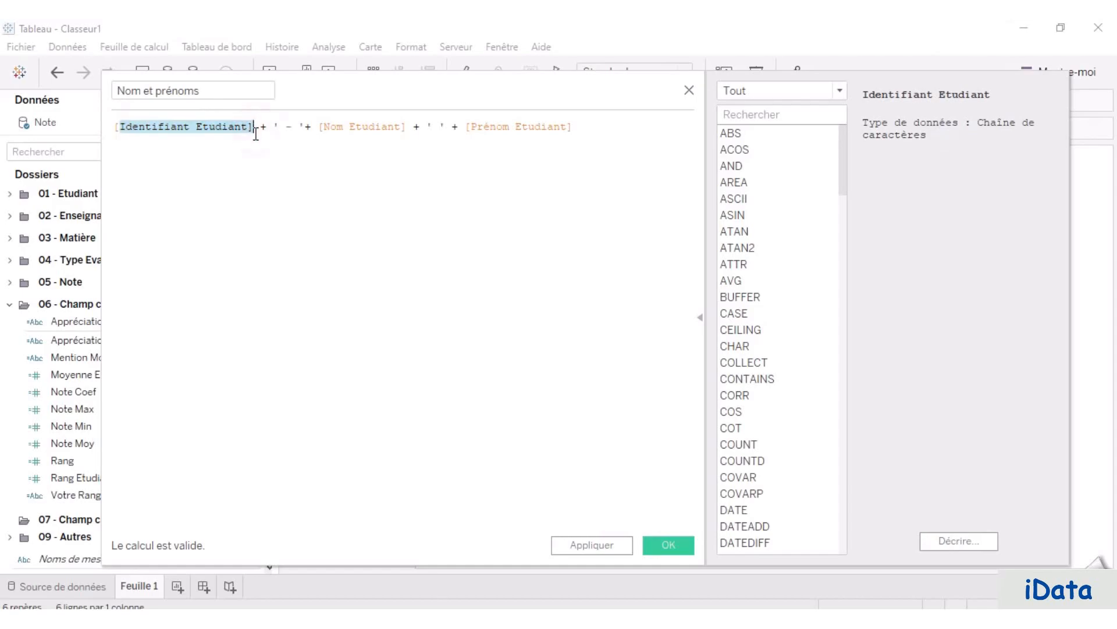
left_click(267, 126)
left_click(268, 126)
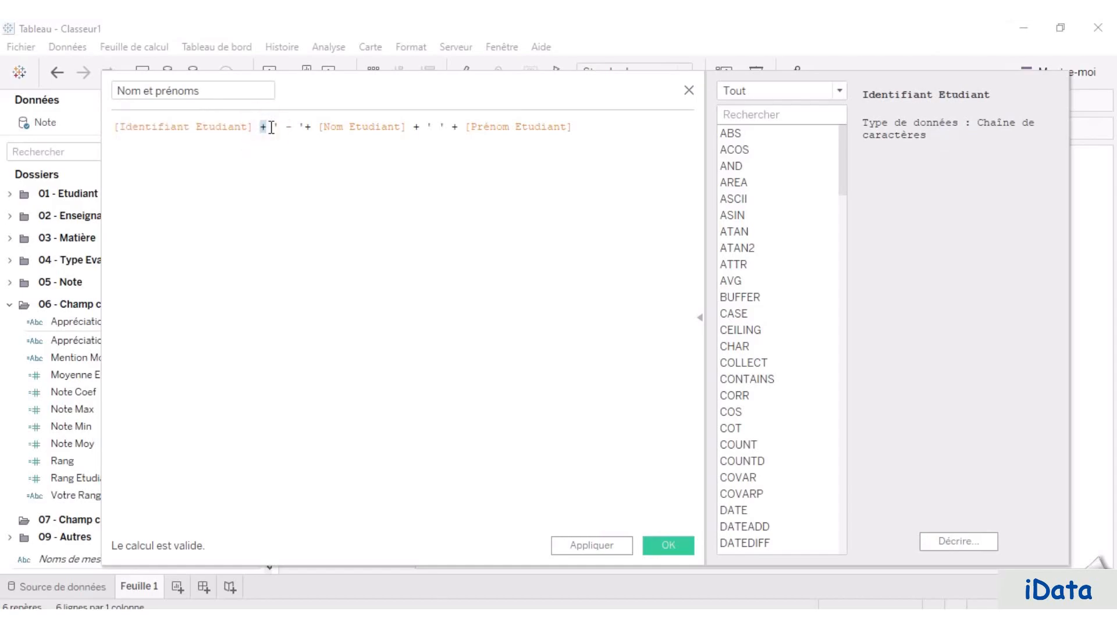
left_click(304, 127, "shift")
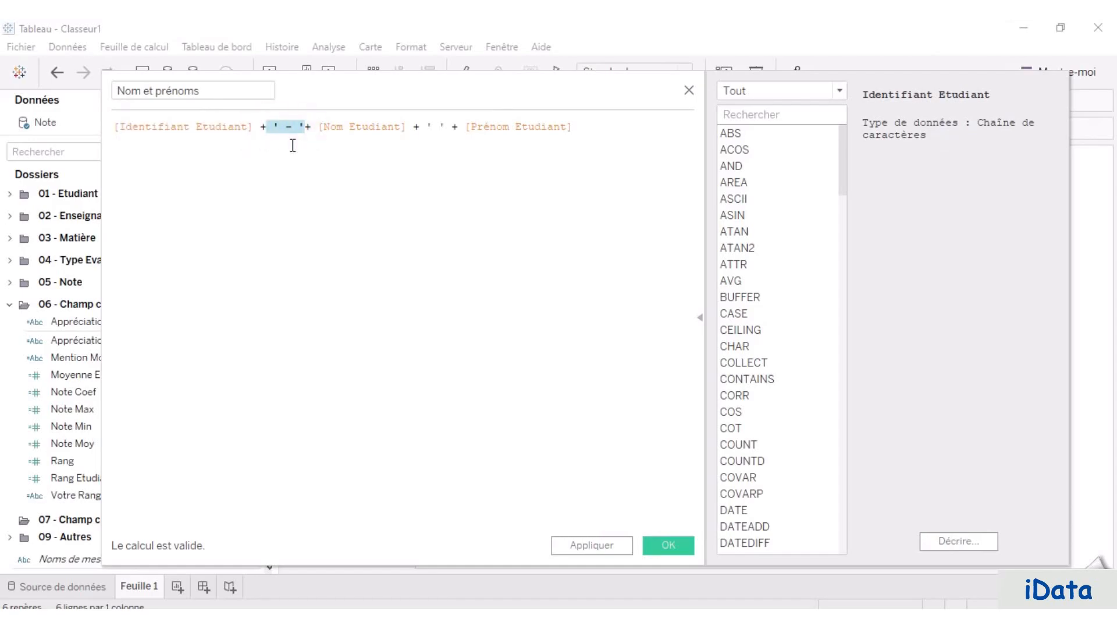
left_click(302, 128)
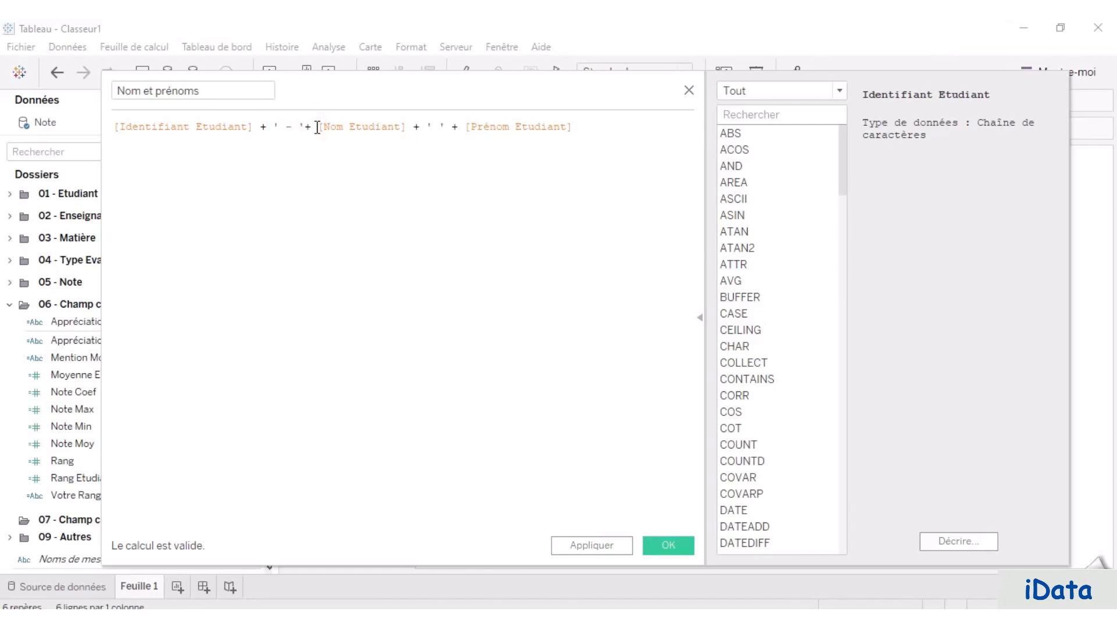
double_click(379, 134)
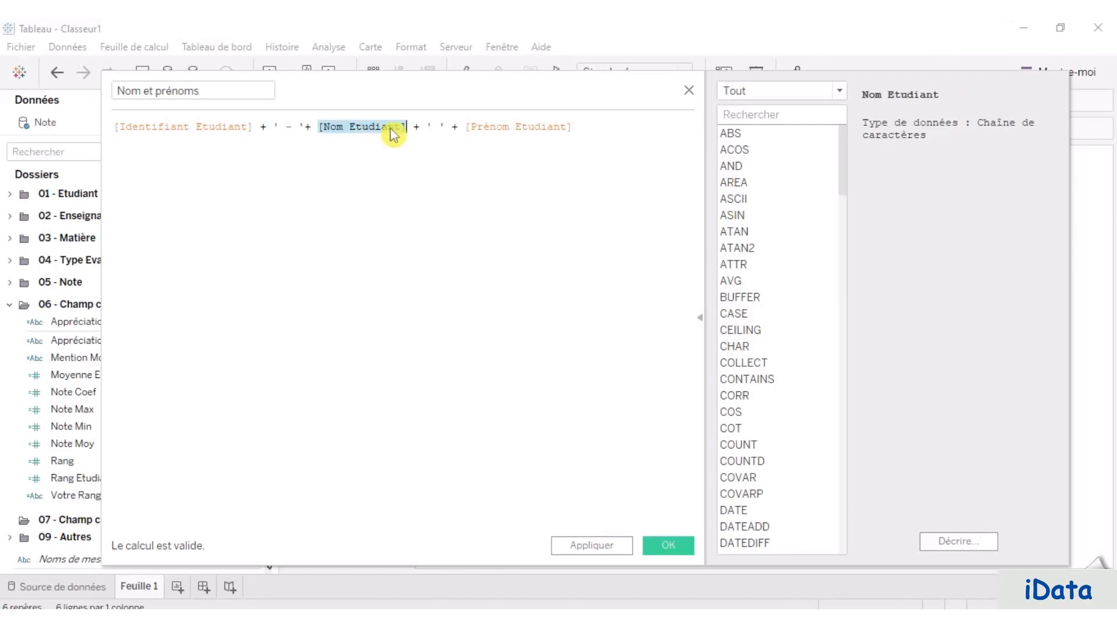
left_click(418, 127)
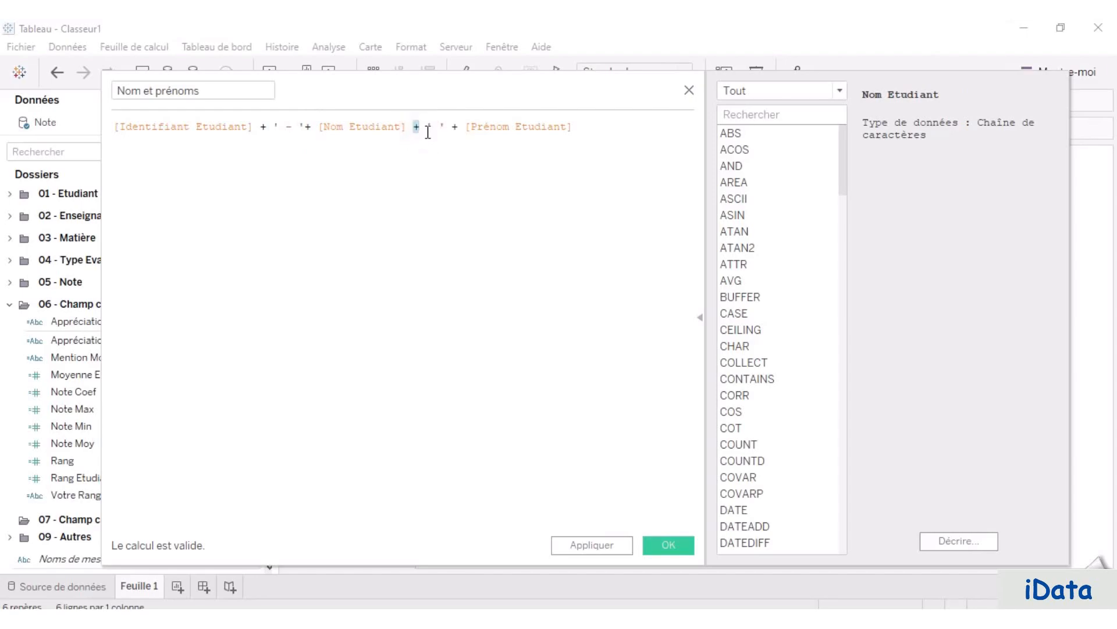
left_click(432, 126)
left_click(588, 129)
Step: Save the Nom et prénoms calculated field and move it into the 01 - Etudiant folder
left_click(669, 544)
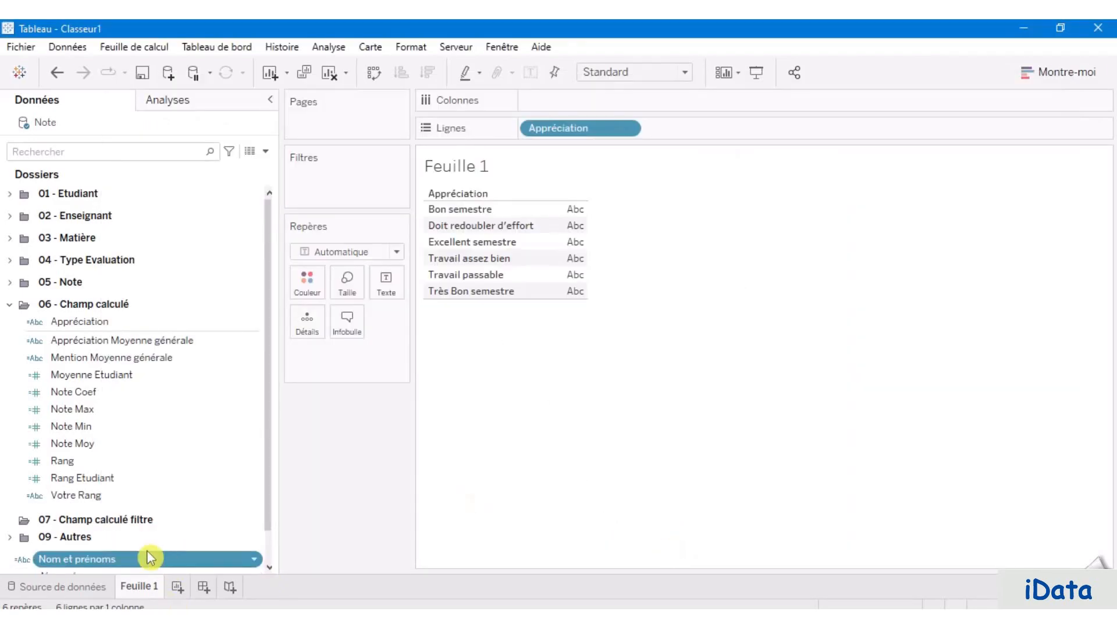
left_click(102, 563)
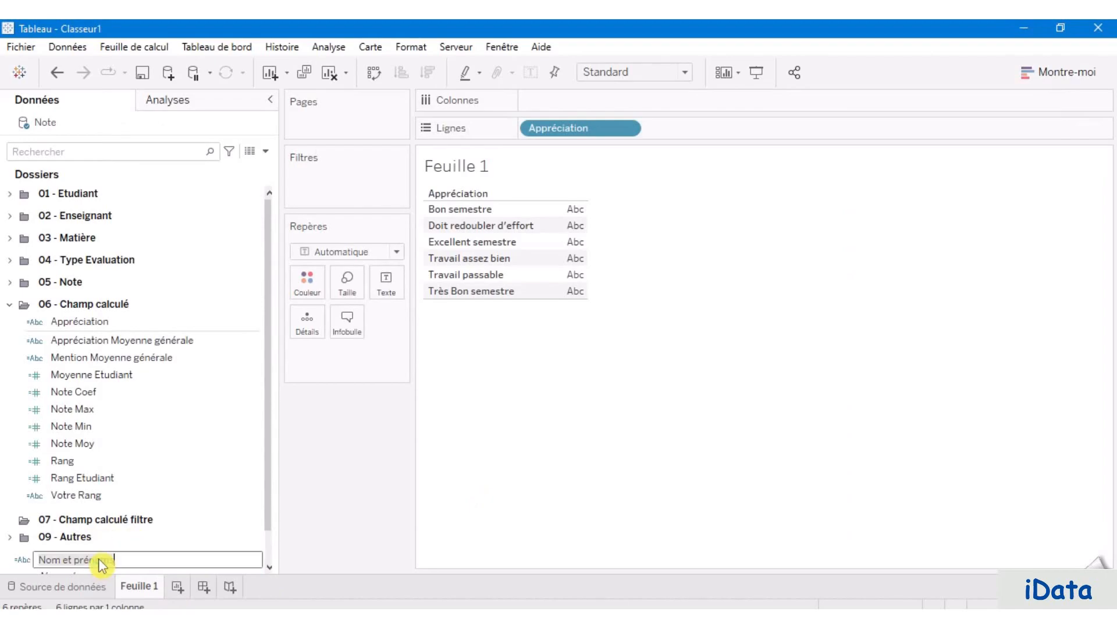
left_click(27, 552)
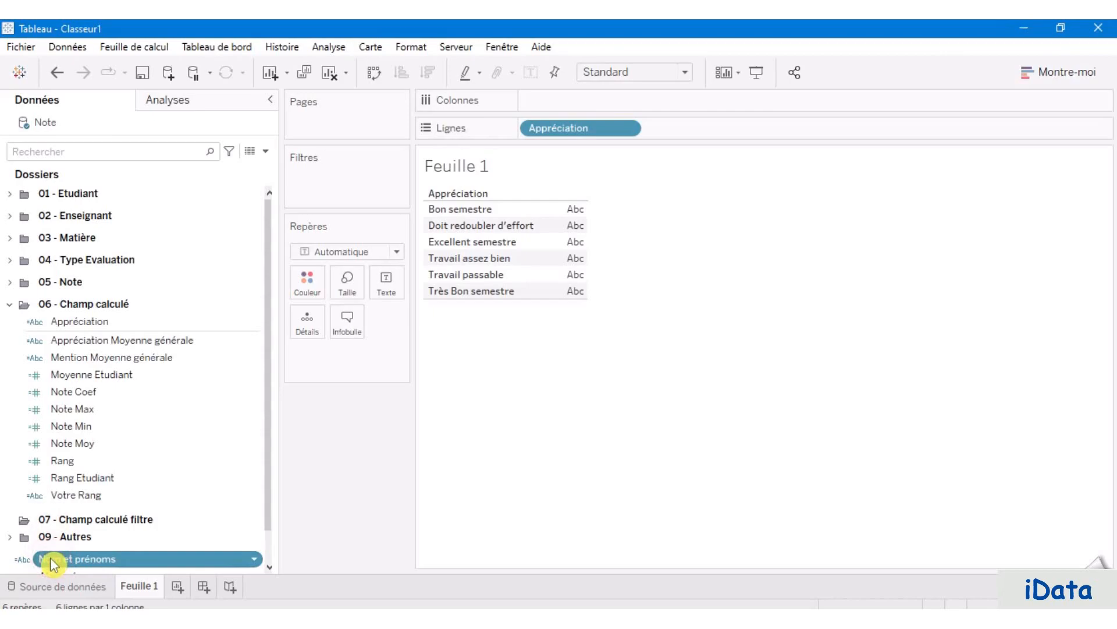
left_click_drag(52, 562, 71, 194)
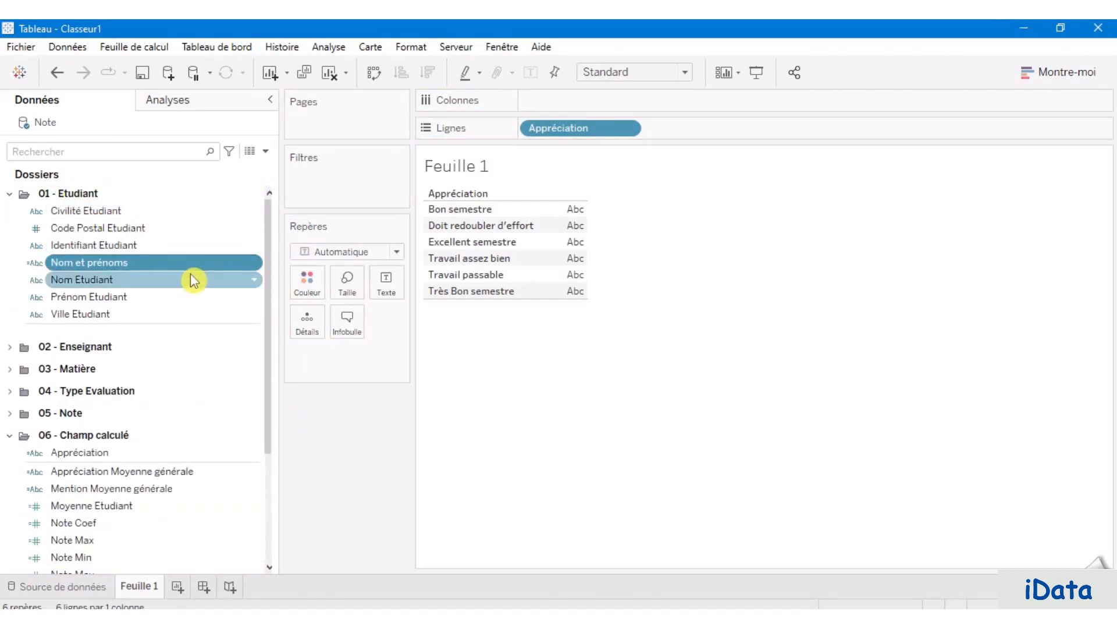
Step: Create a calculated field named Filtre Rang Etudiant with the formula LOOKUP(ATTR([Nom et prénoms]), FIRST())
scroll(201, 277, "down", 4)
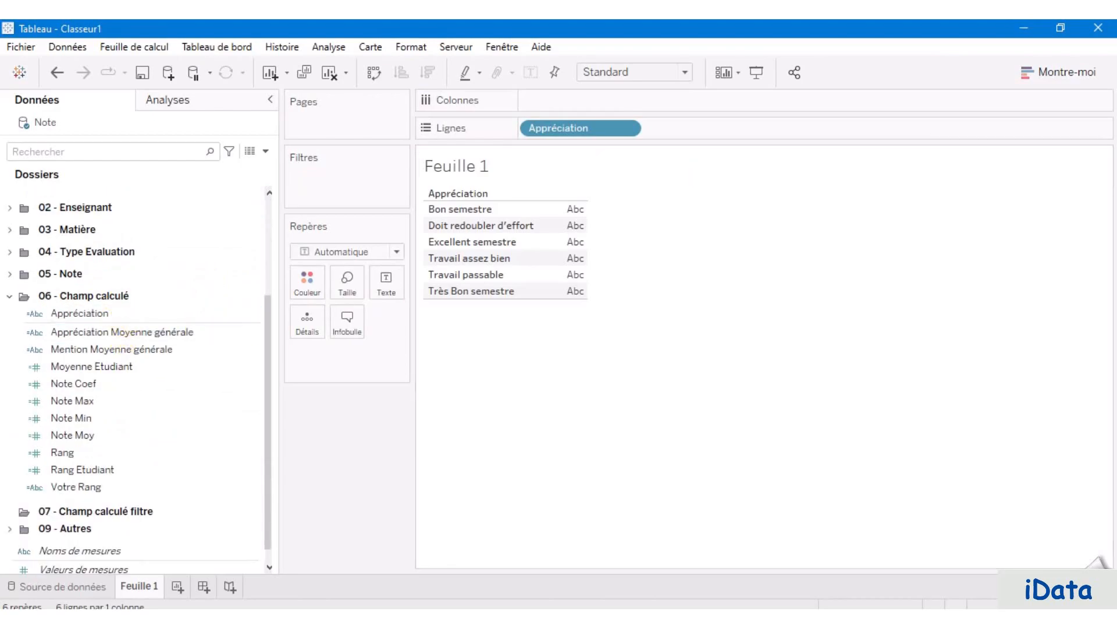
left_click(265, 152)
left_click(221, 170)
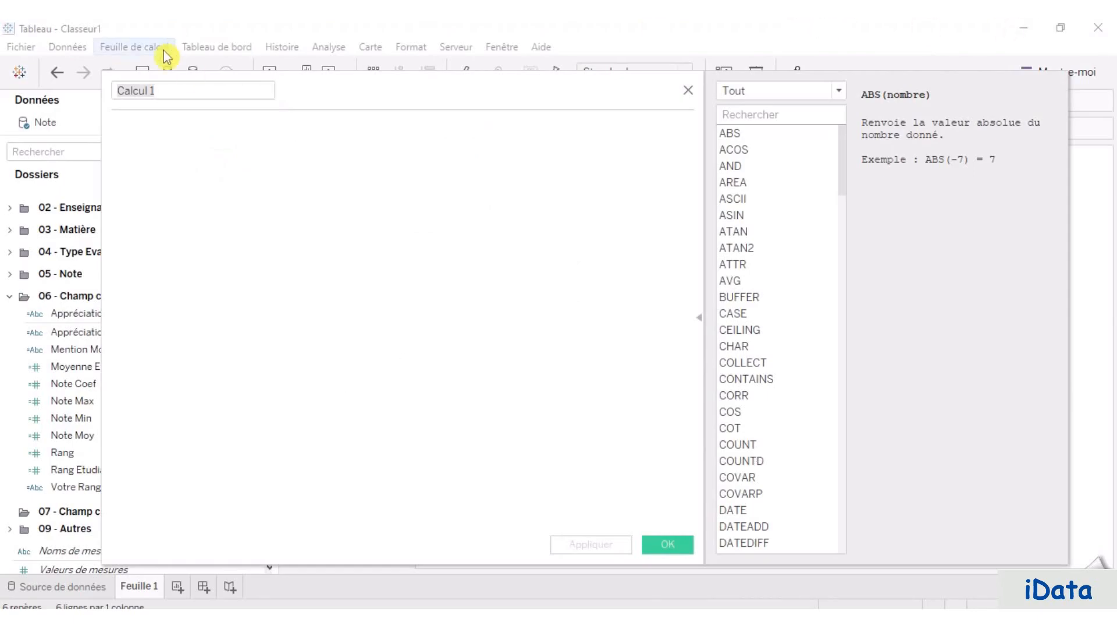
left_click(177, 89)
key("ctrl+a")
type("Filtre Rang Etudiant")
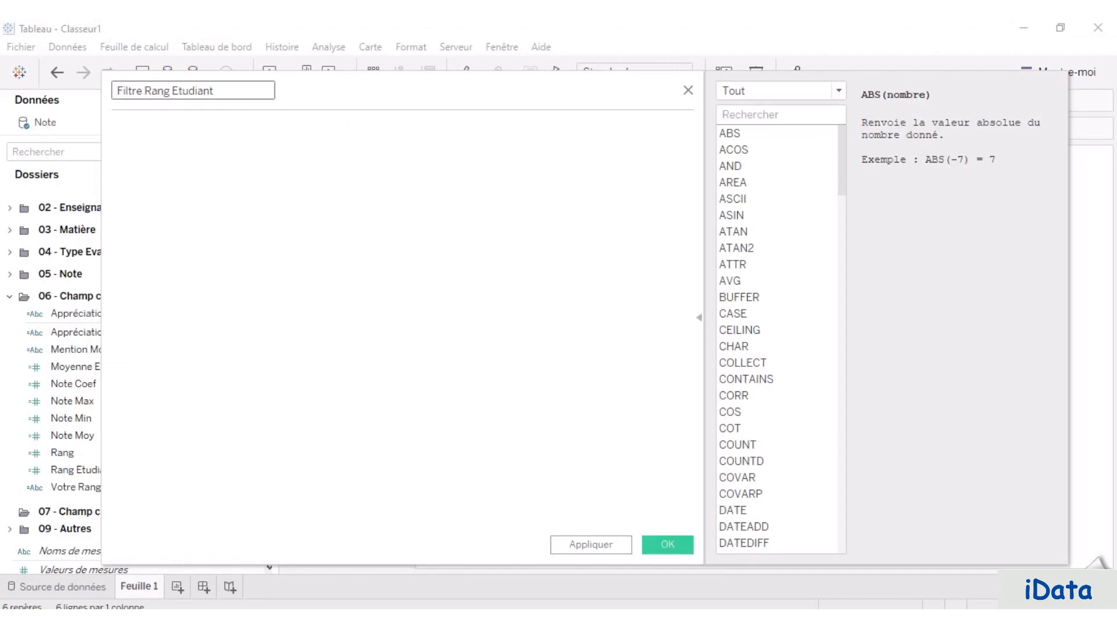
left_click(225, 178)
left_click(392, 207)
type("LOOKUP(ATTR([Nom et prénoms]), FIRST())")
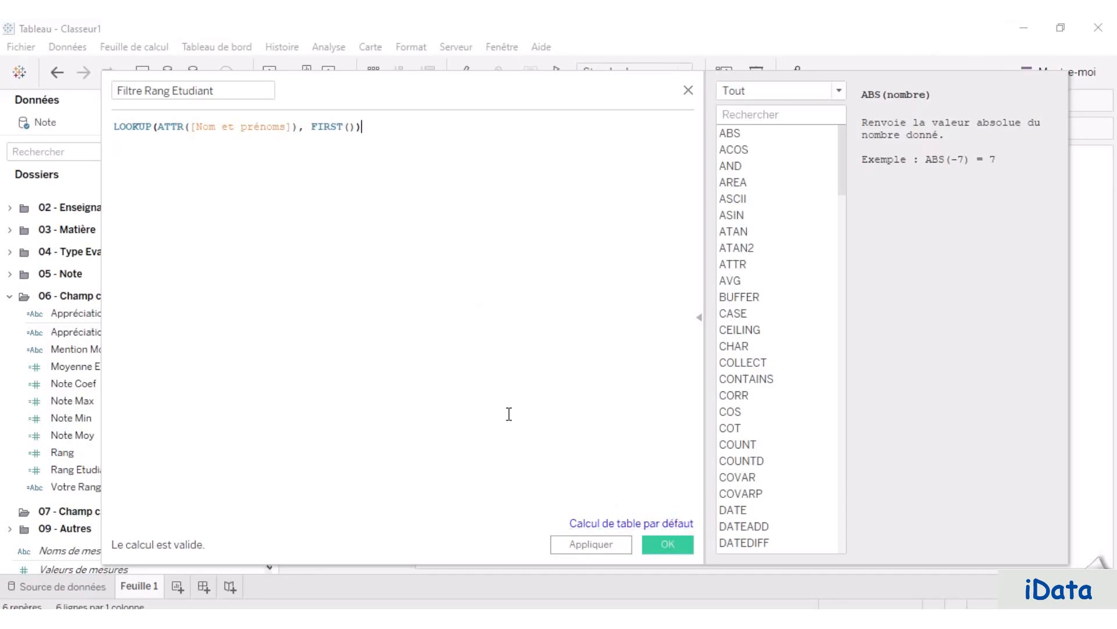
Step: Save the Filtre Rang Etudiant calculated field and move it into the 06 - Champ calculé folder
left_click(681, 552)
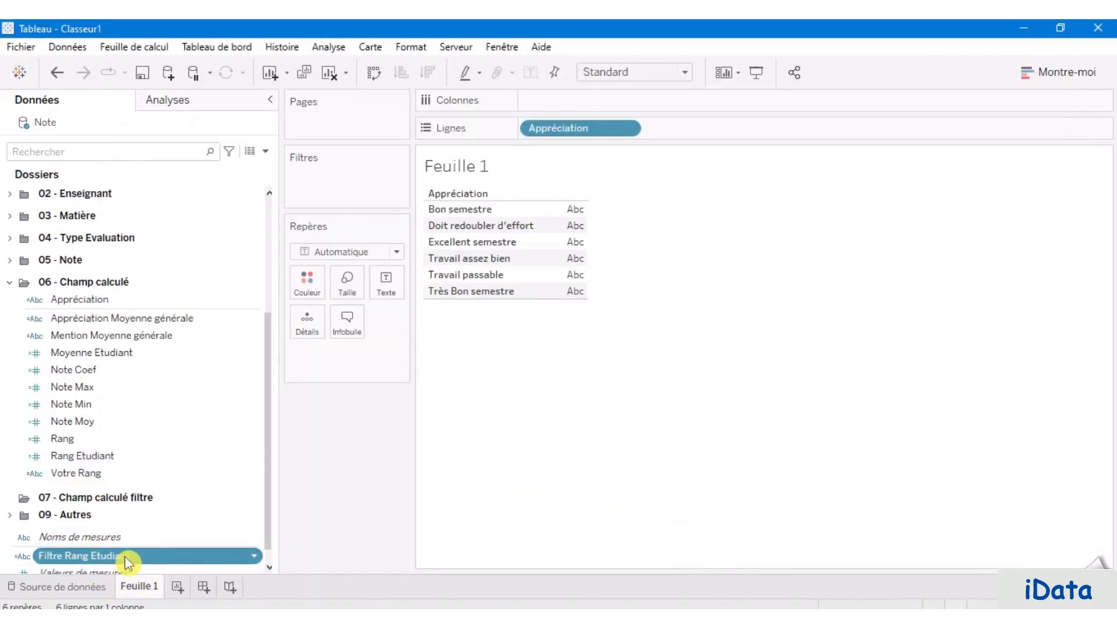
left_click_drag(120, 559, 118, 470)
scroll(177, 445, "down", 1)
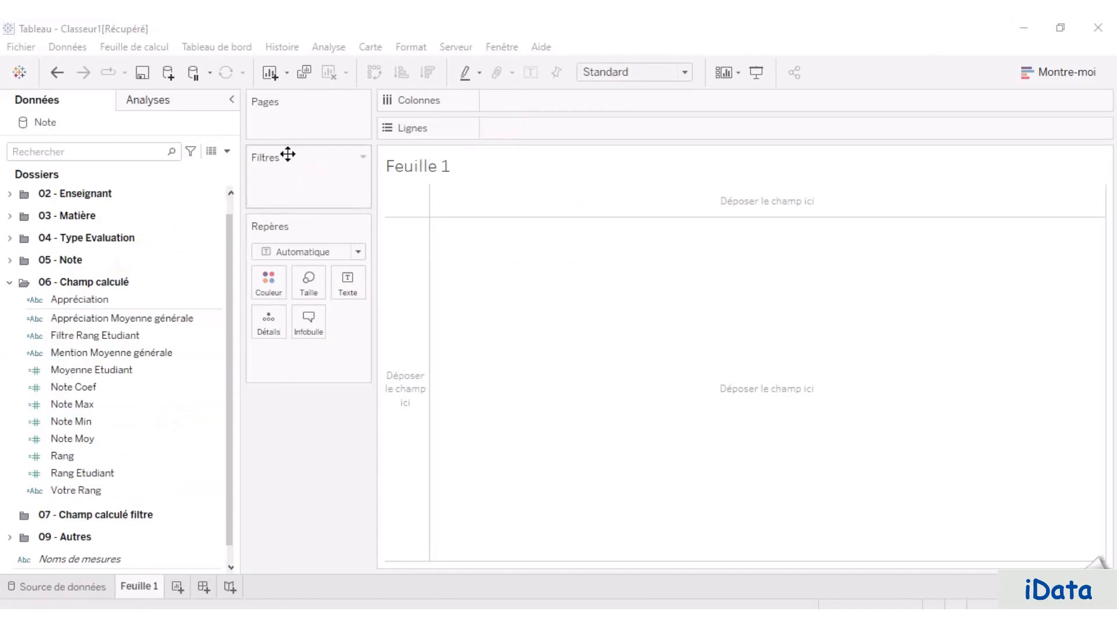
Step: Create and save a calculated field named Classe Etudiant that returns the text 'Licence 3 Informatique de gestion'
left_click(230, 154)
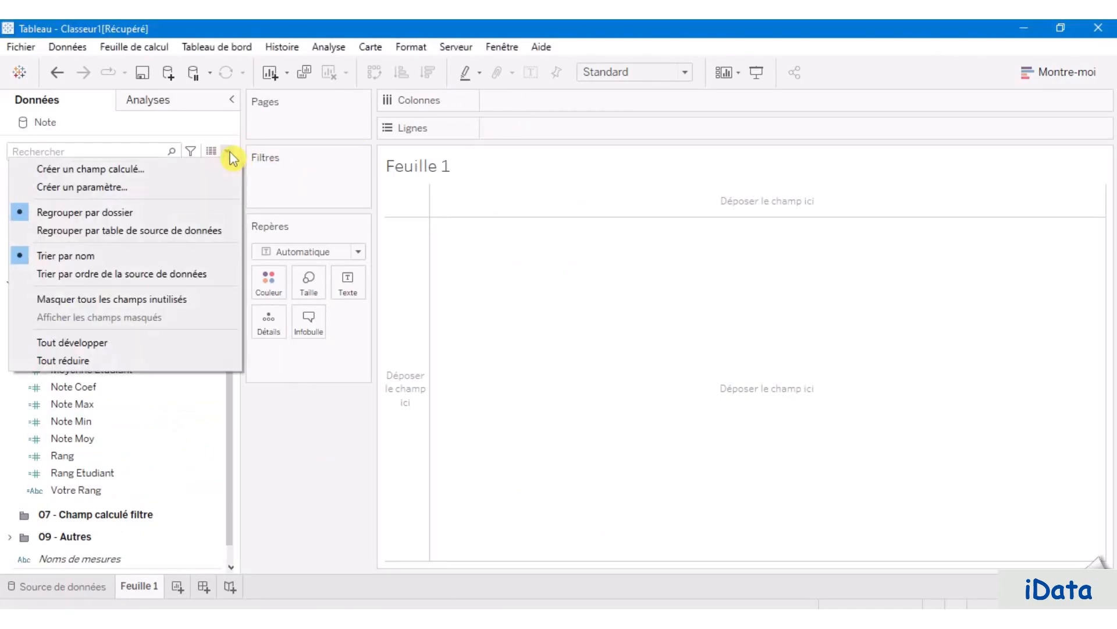
left_click(190, 168)
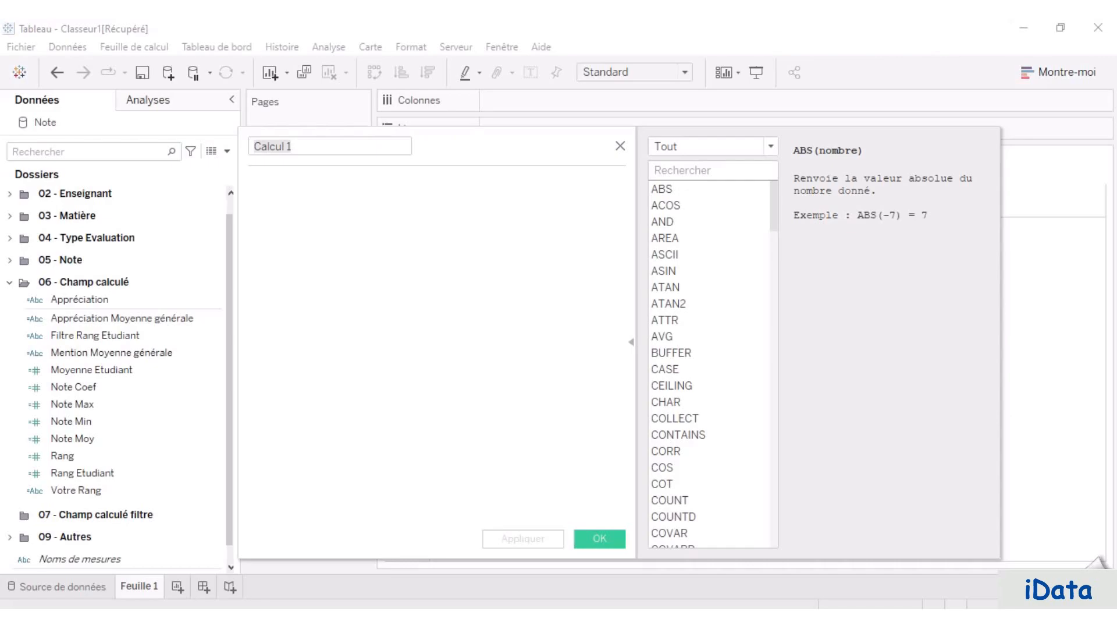
left_click(349, 150)
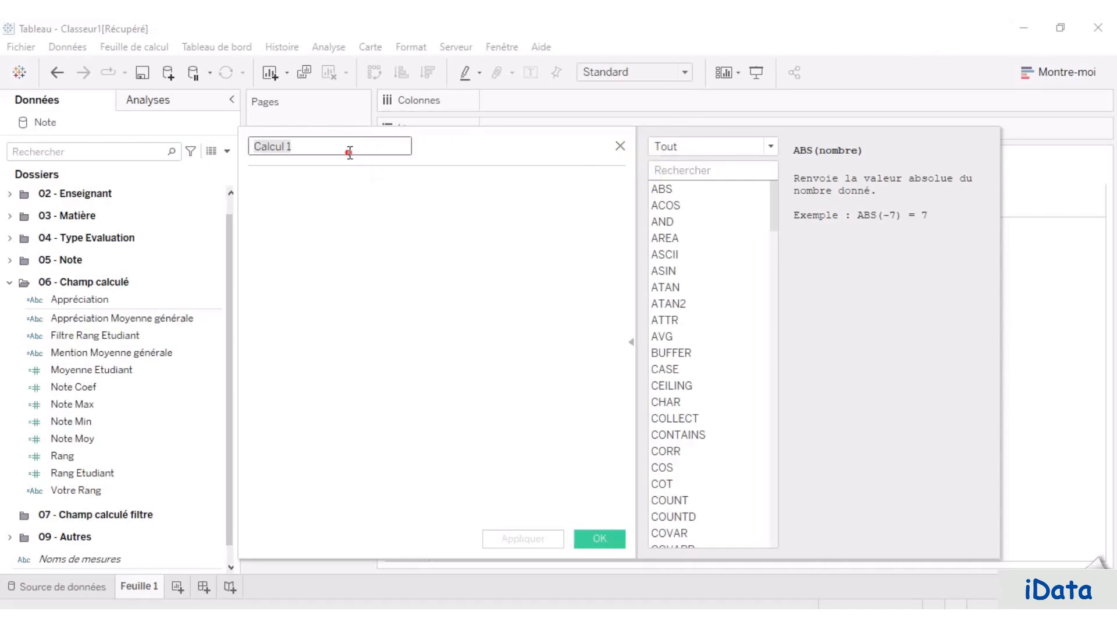
triple_click(258, 147)
type("Classe Etudiant")
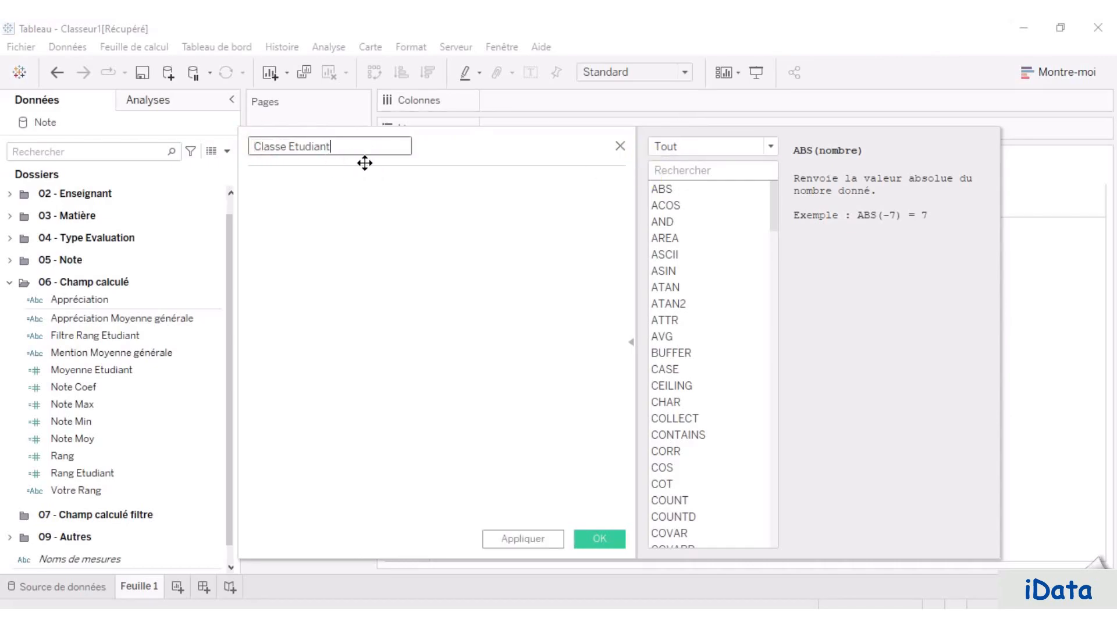
left_click(353, 184)
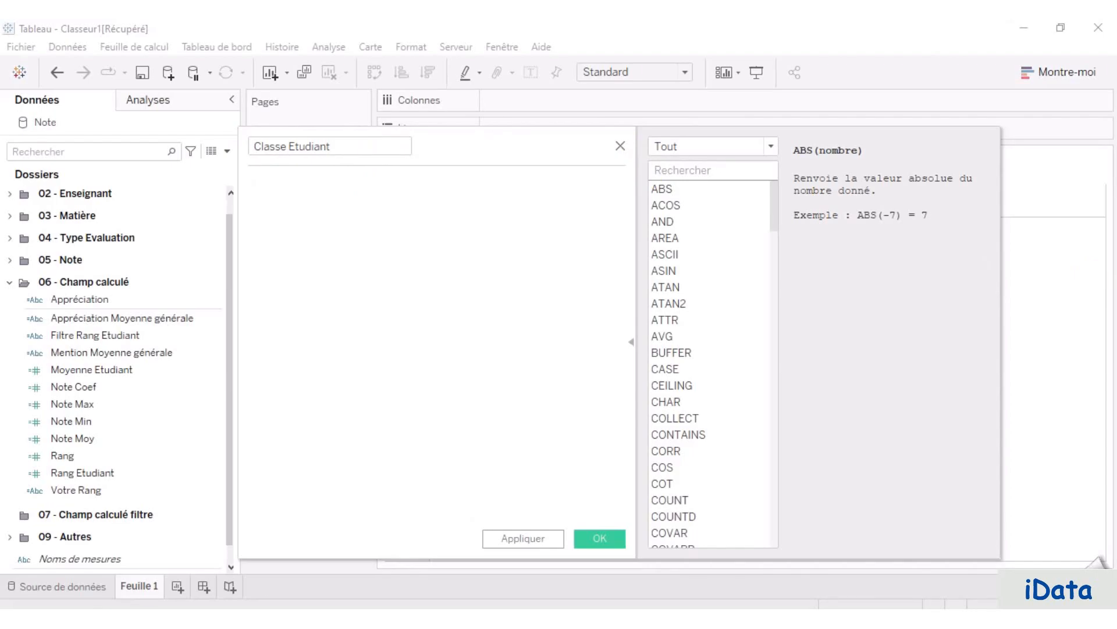
left_click(324, 182)
key("ctrl+v")
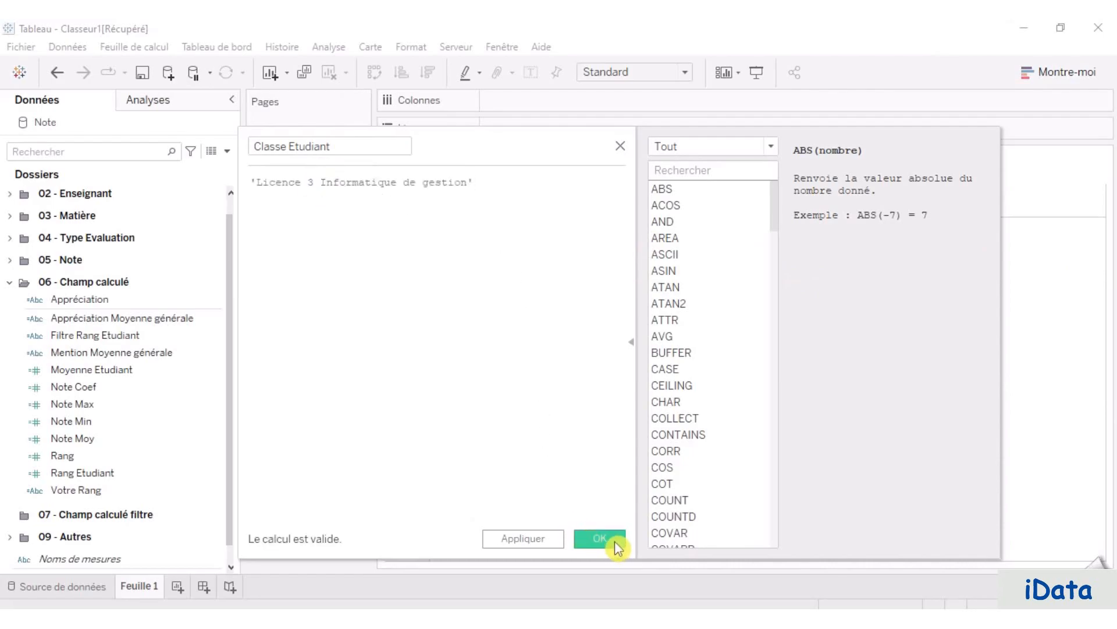
left_click(614, 540)
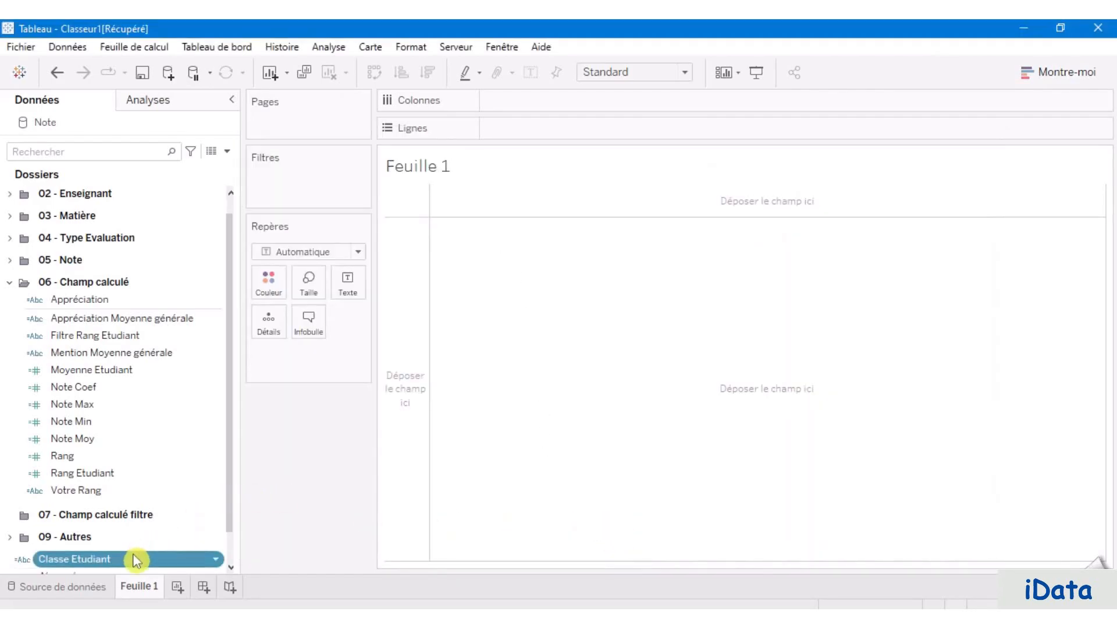
scroll(148, 372, "up", 1)
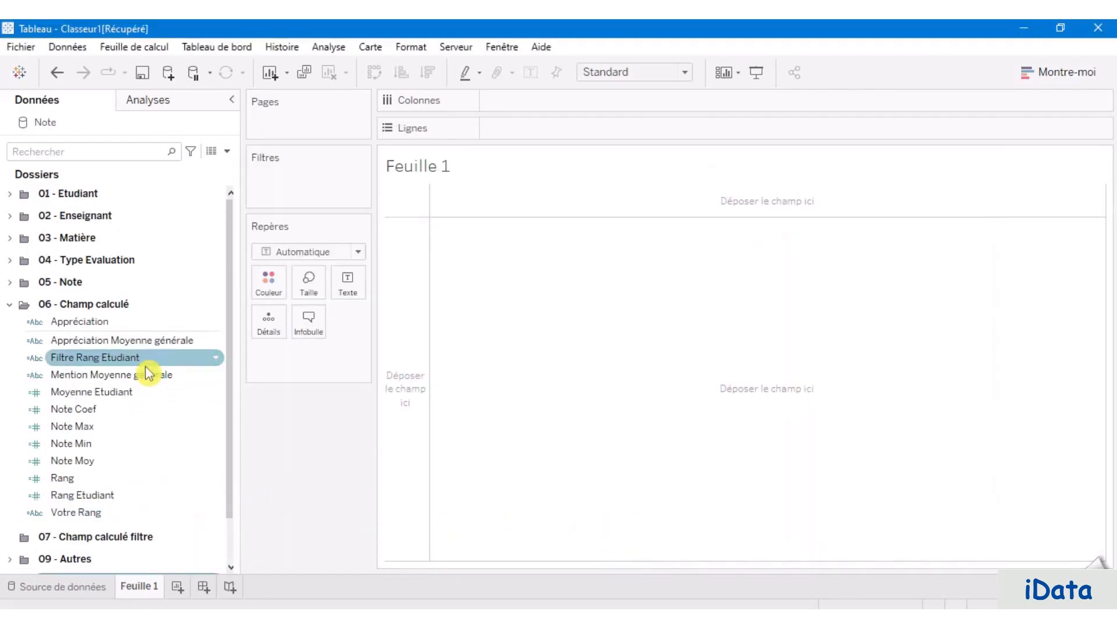
Step: Move the Classe Etudiant calculated field into the 01 - Etudiant folder and collapse the folder
left_click(9, 303)
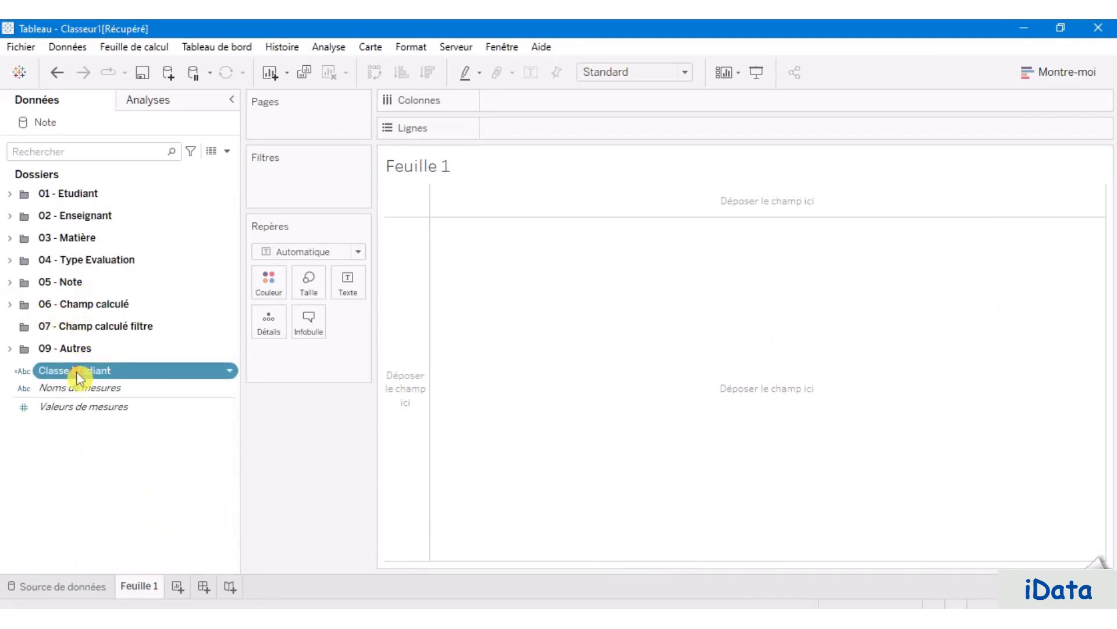
left_click_drag(76, 371, 81, 191)
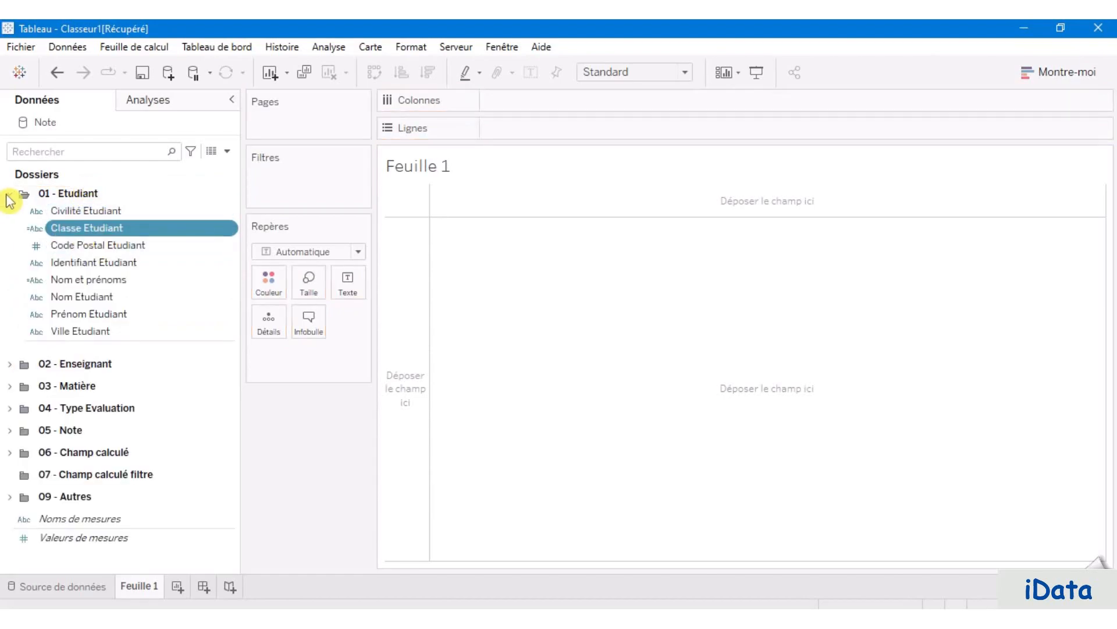
left_click(9, 196)
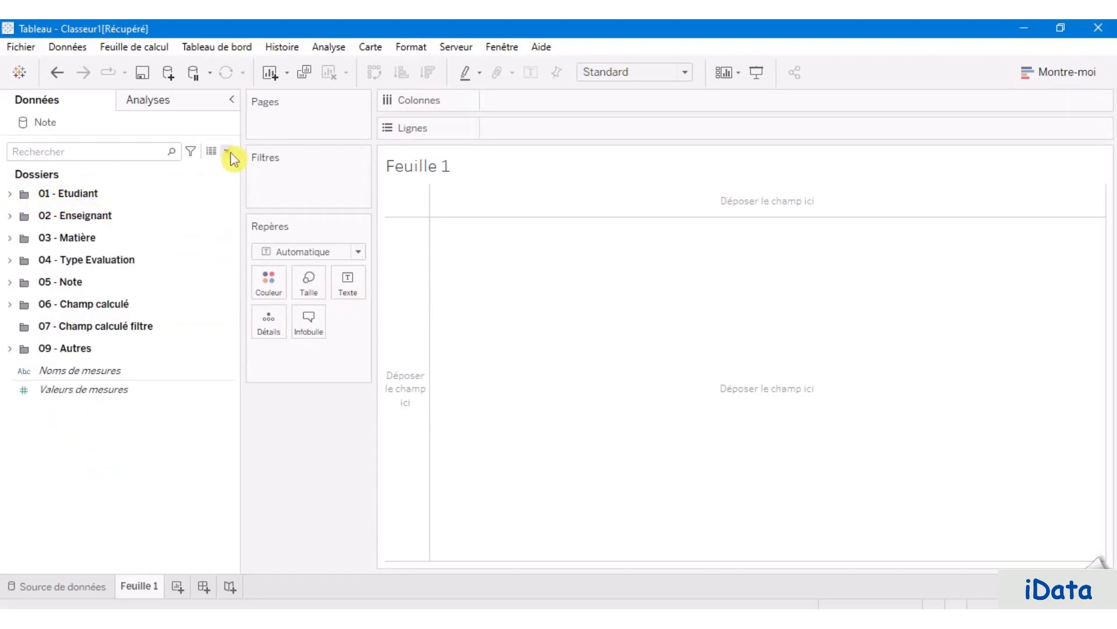
Step: Start a new parameter named Année Scolaire with the data type Chaîne de caractères
left_click(228, 153)
left_click(107, 505)
left_click(228, 153)
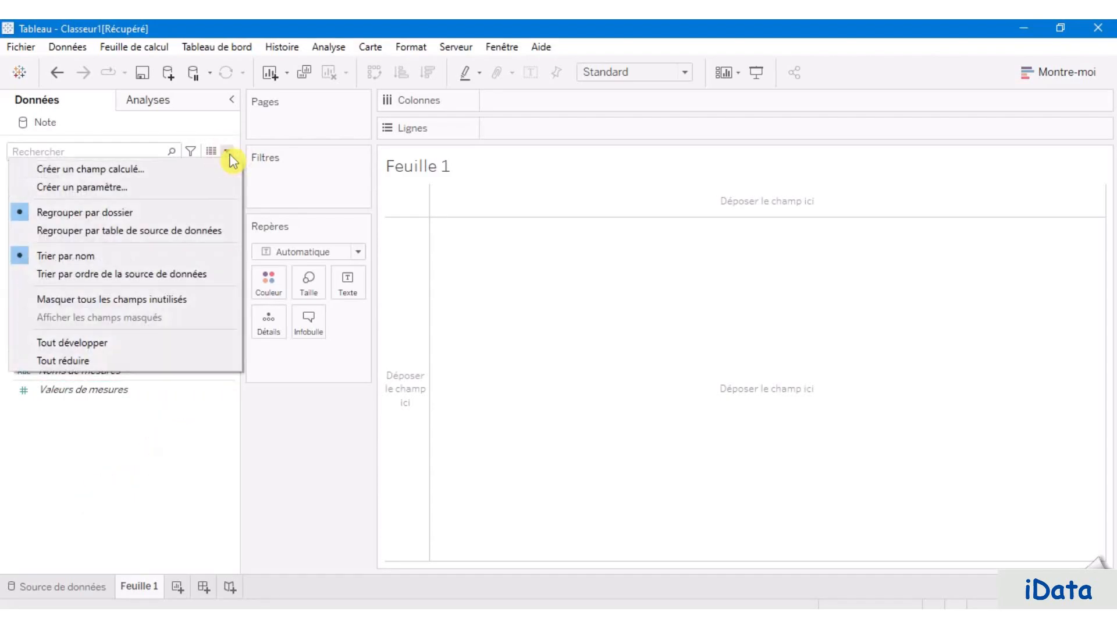
left_click(130, 188)
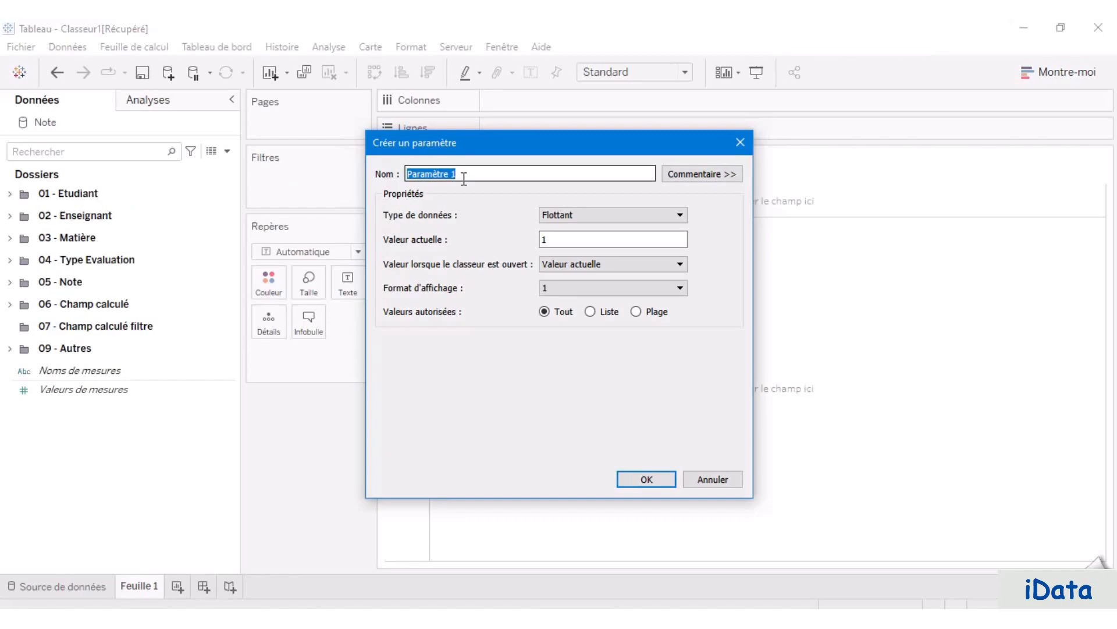
type("Année Scolaire")
left_click(644, 214)
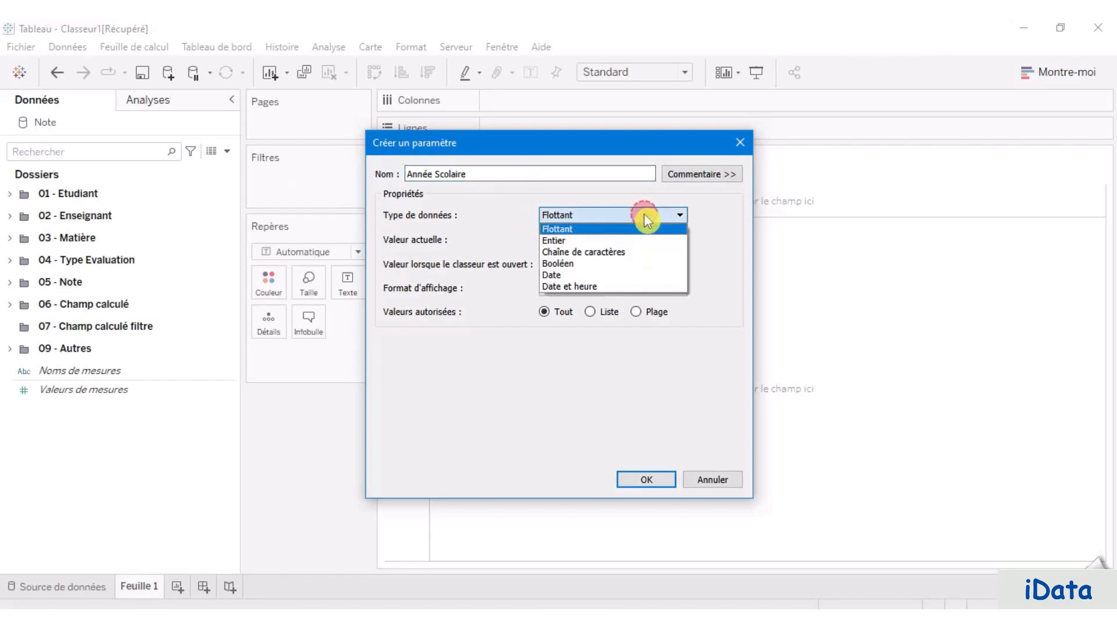
left_click(630, 261)
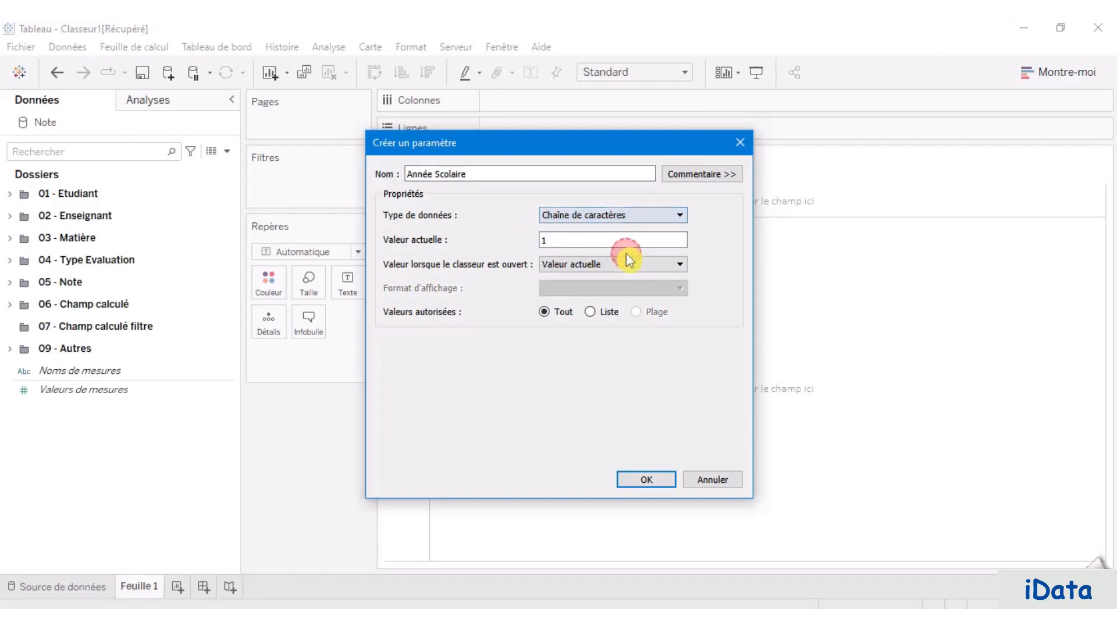
Step: Restrict the Année Scolaire parameter to a list filled from the Année Scolaire field when the workbook opens, and save it
left_click(591, 315)
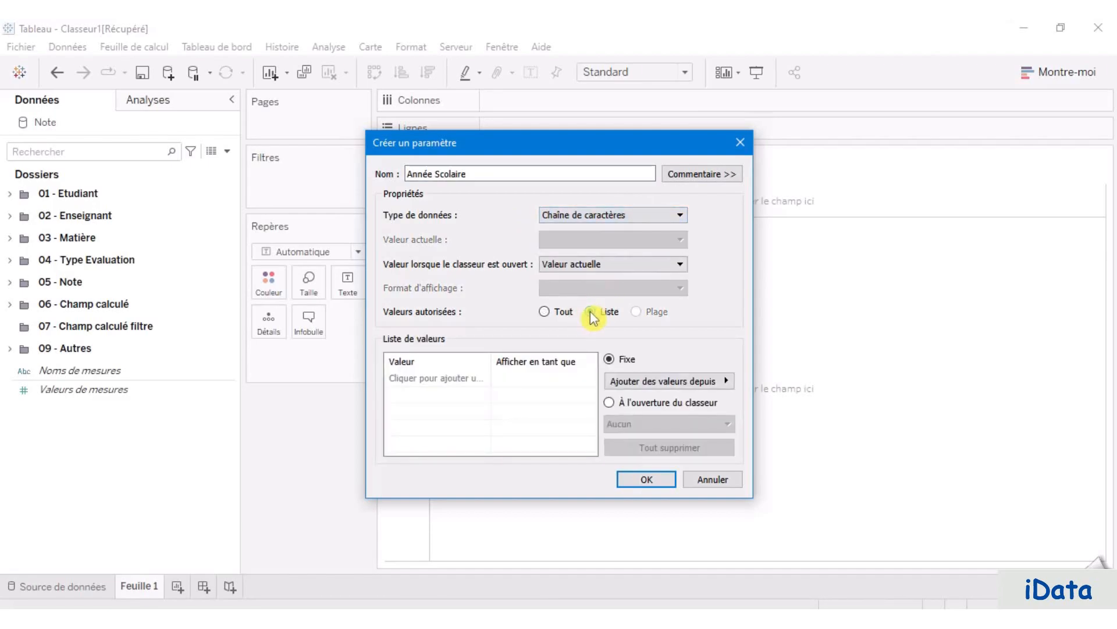
left_click(611, 407)
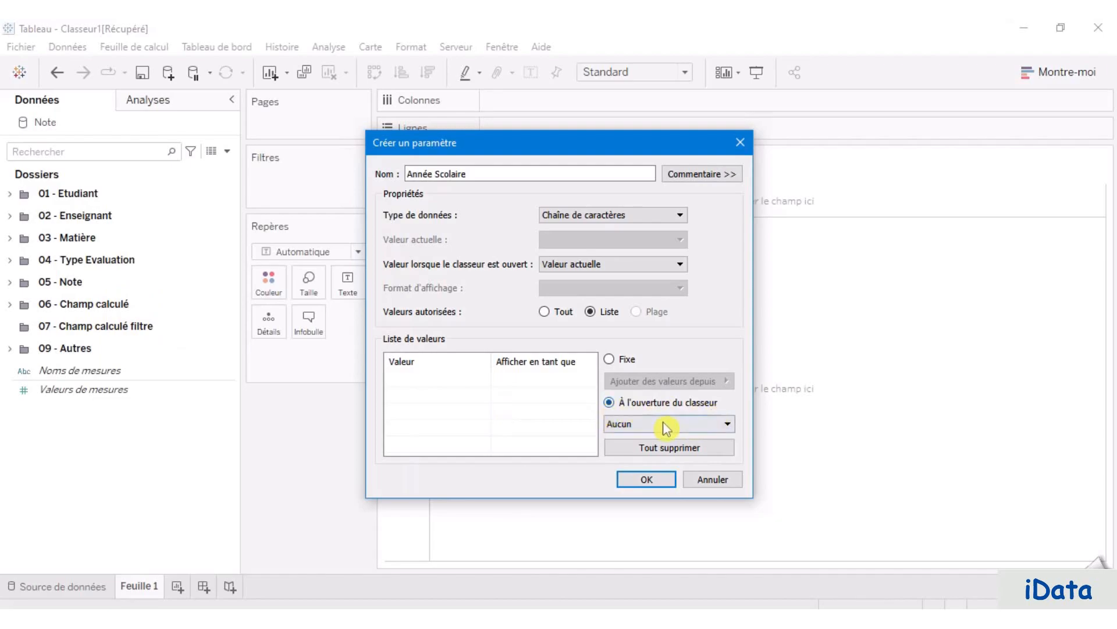
left_click(645, 424)
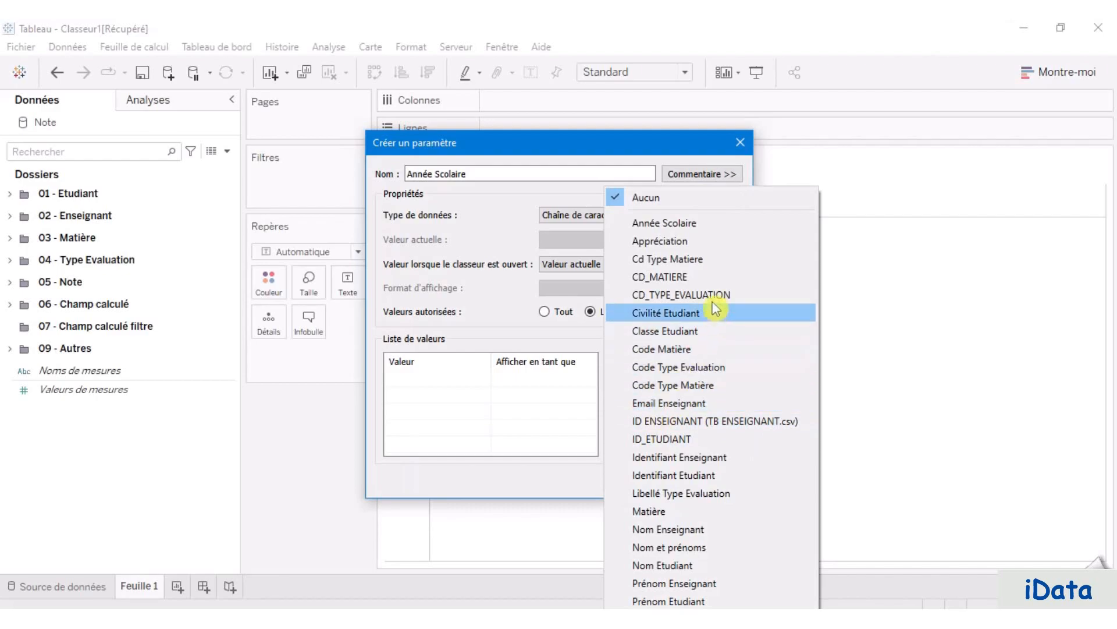
left_click(719, 229)
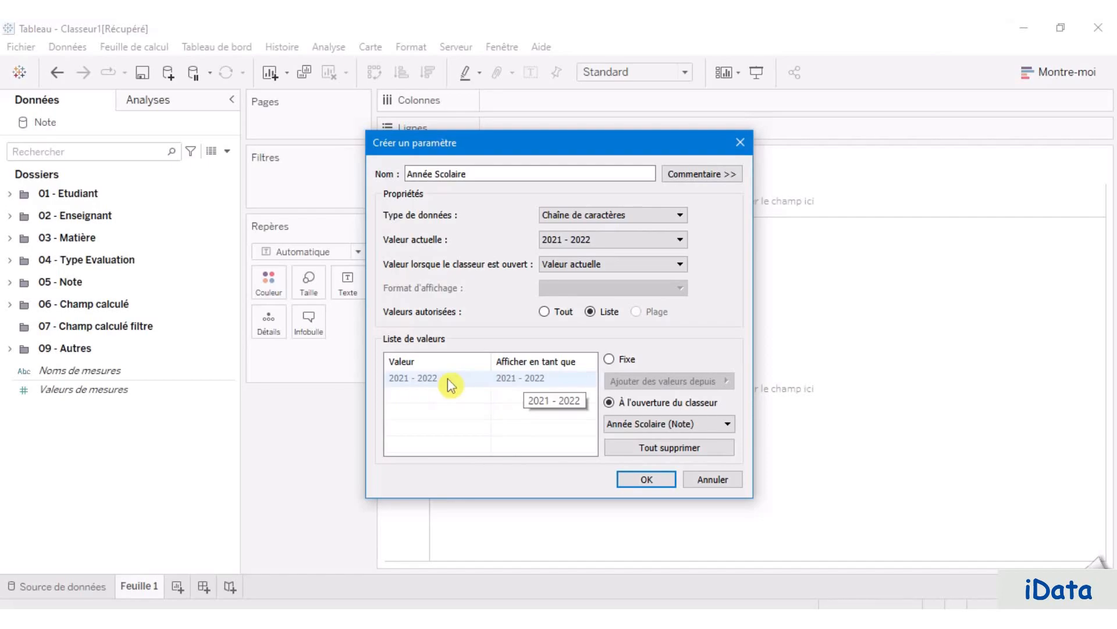
left_click(633, 479)
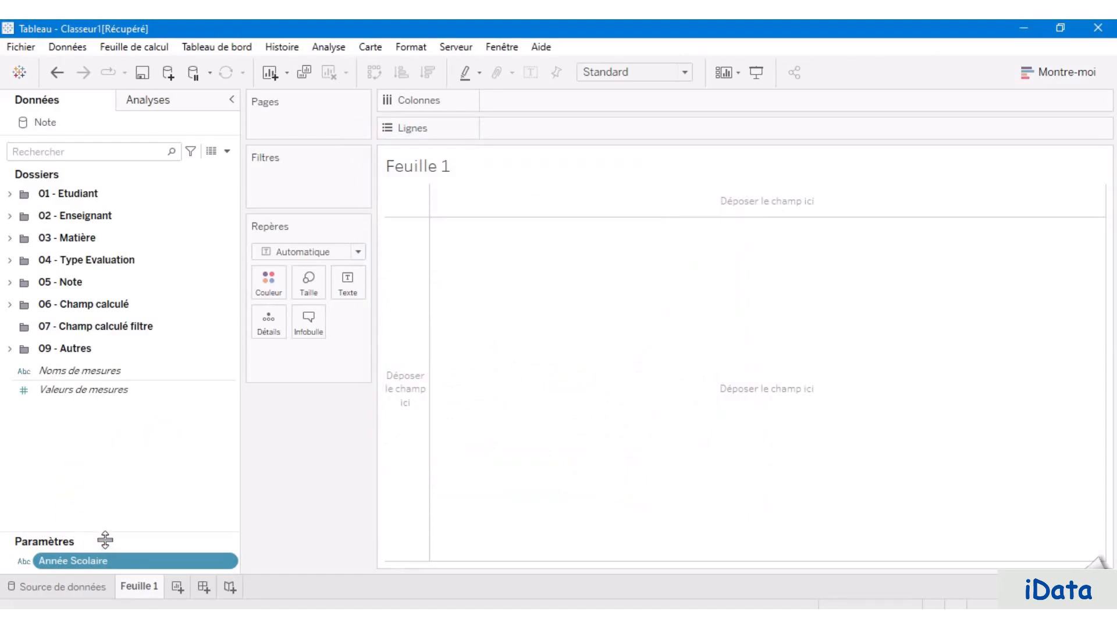
left_click_drag(105, 538, 116, 461)
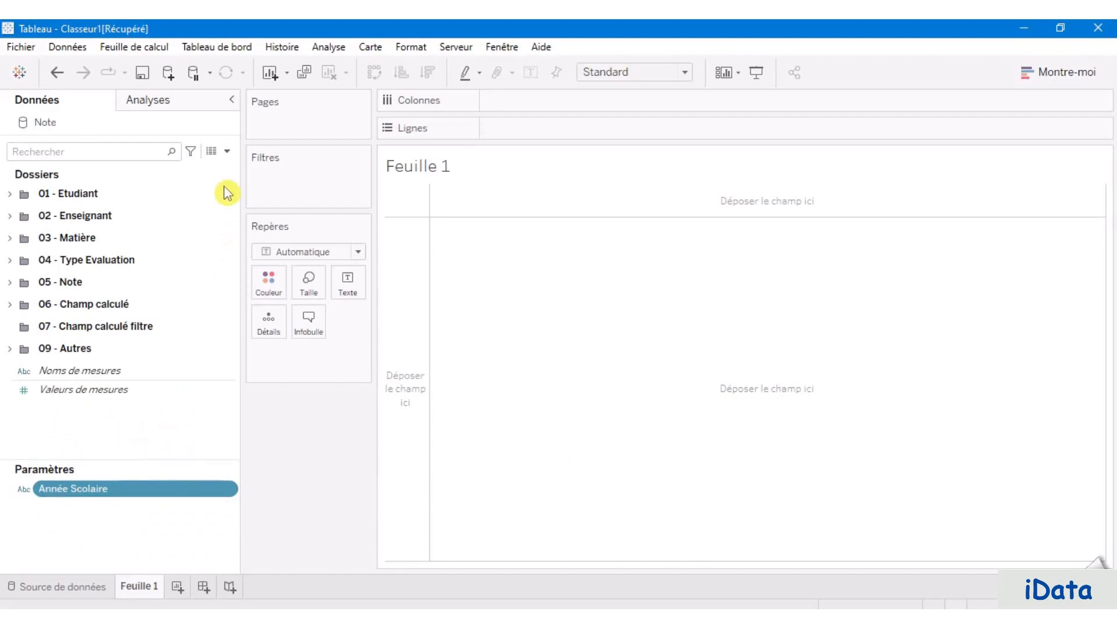
Step: Start a second parameter named Nom et prénoms with the data type Chaîne de caractères
left_click(227, 151)
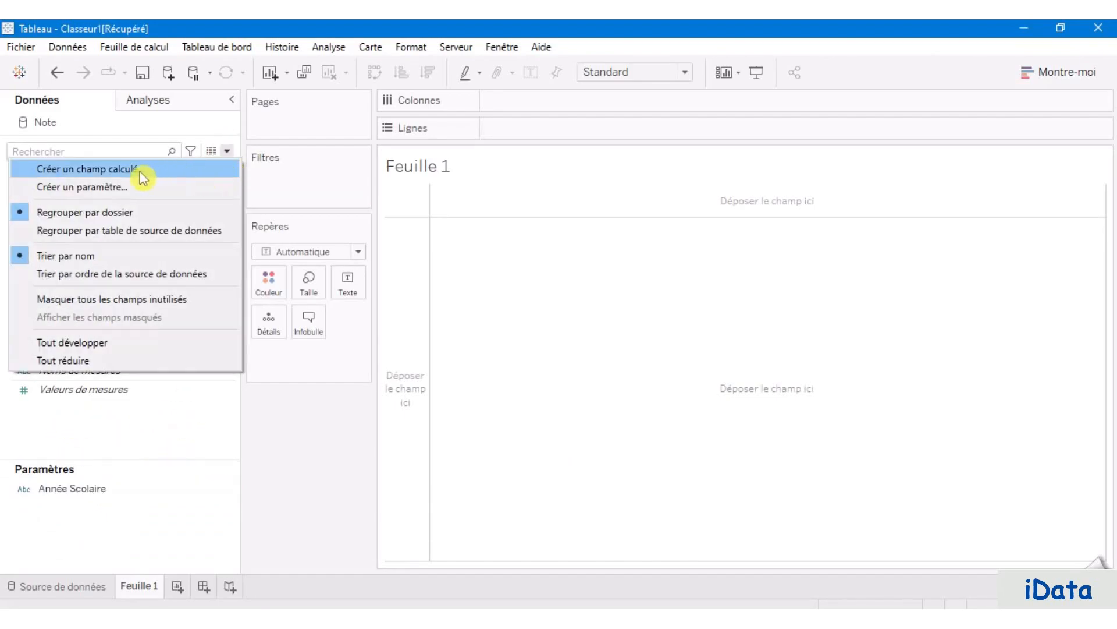
left_click(151, 190)
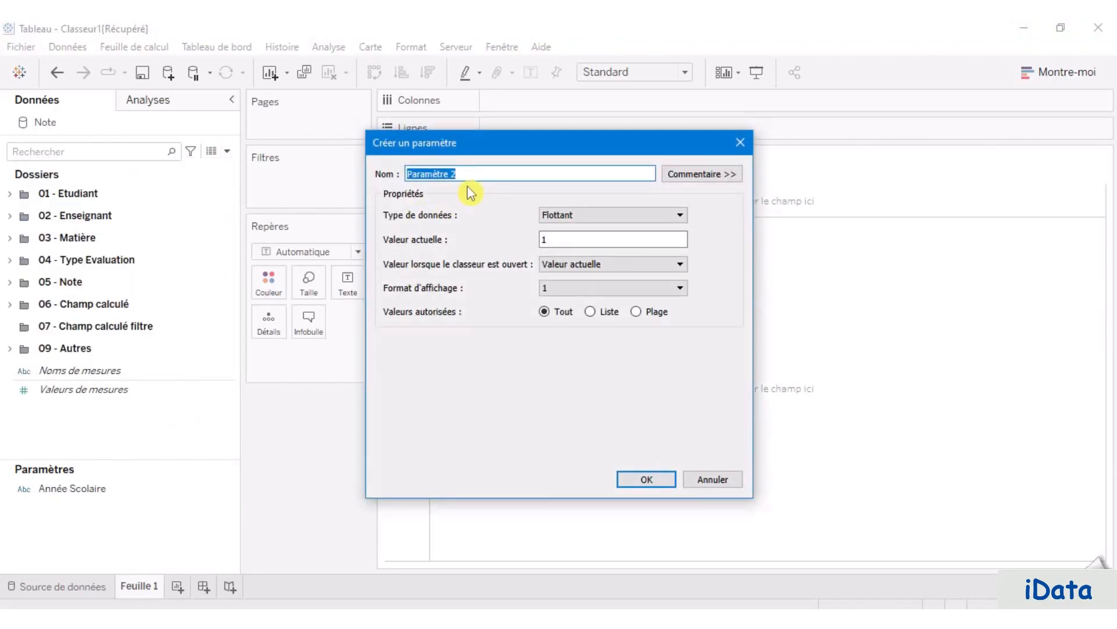
type("N")
type("om et prénoms")
left_click(661, 217)
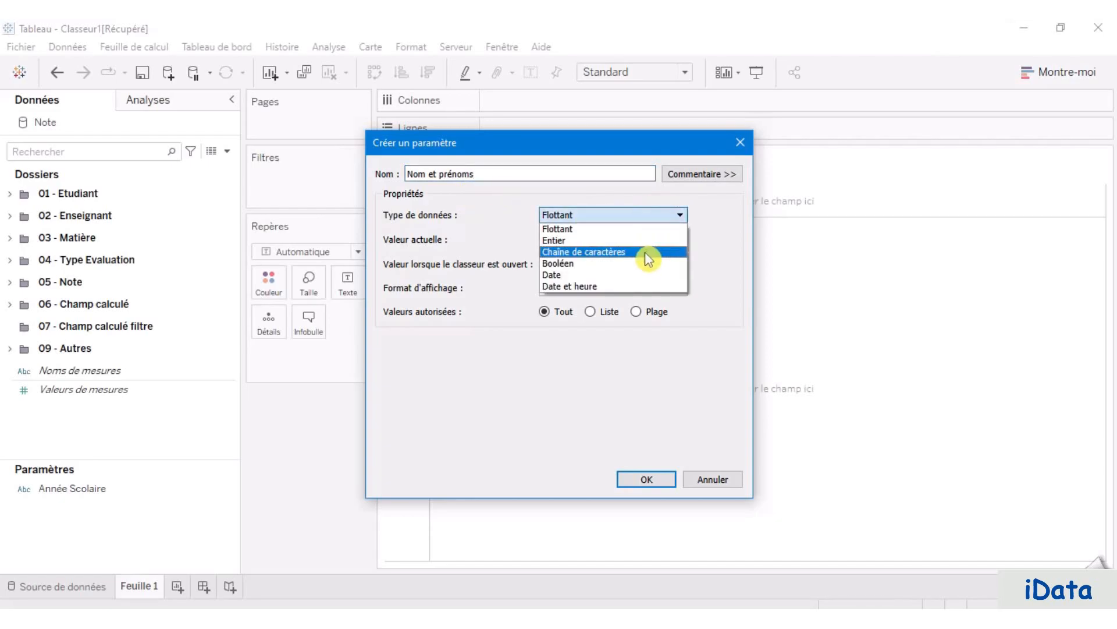
left_click(647, 258)
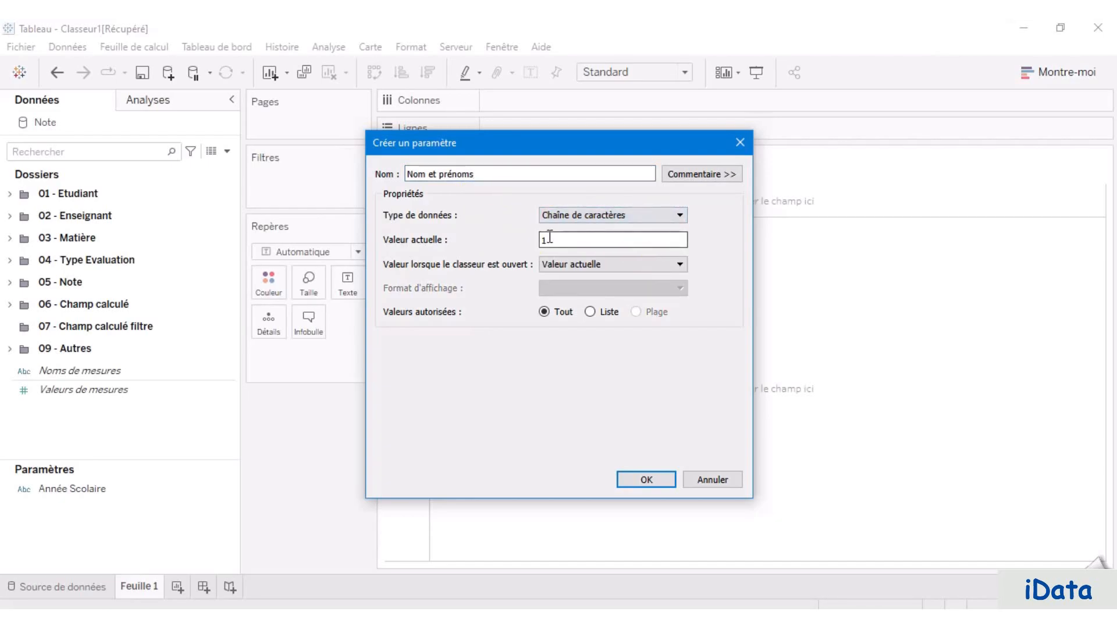
Step: Restrict the Nom et prénoms parameter to a list filled from the Nom et prénoms field when the workbook opens, and save it
left_click(595, 313)
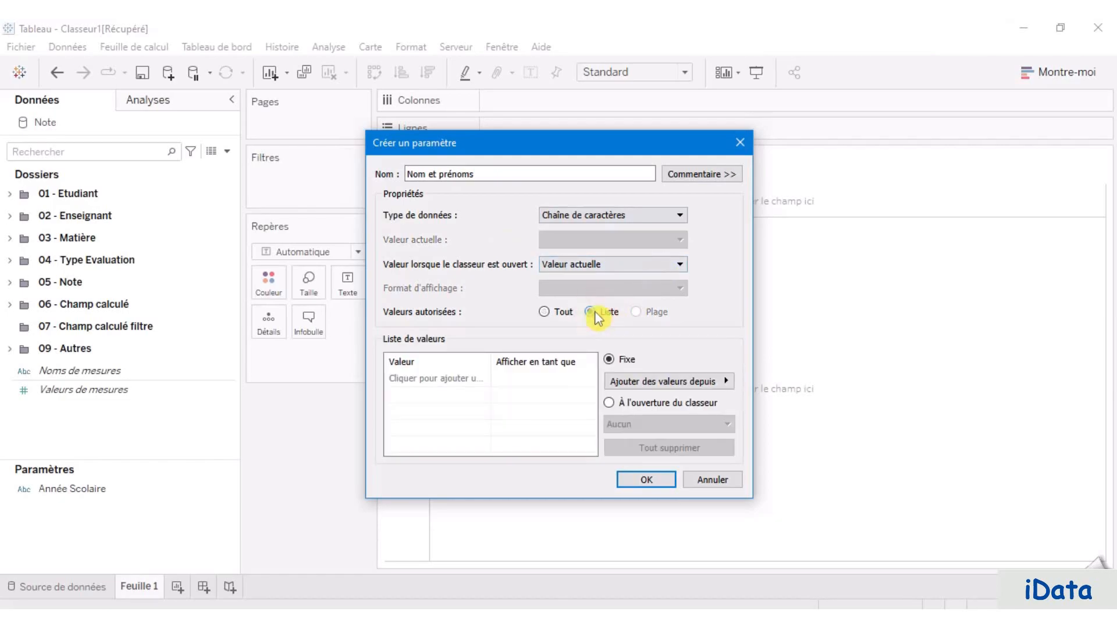
left_click(620, 403)
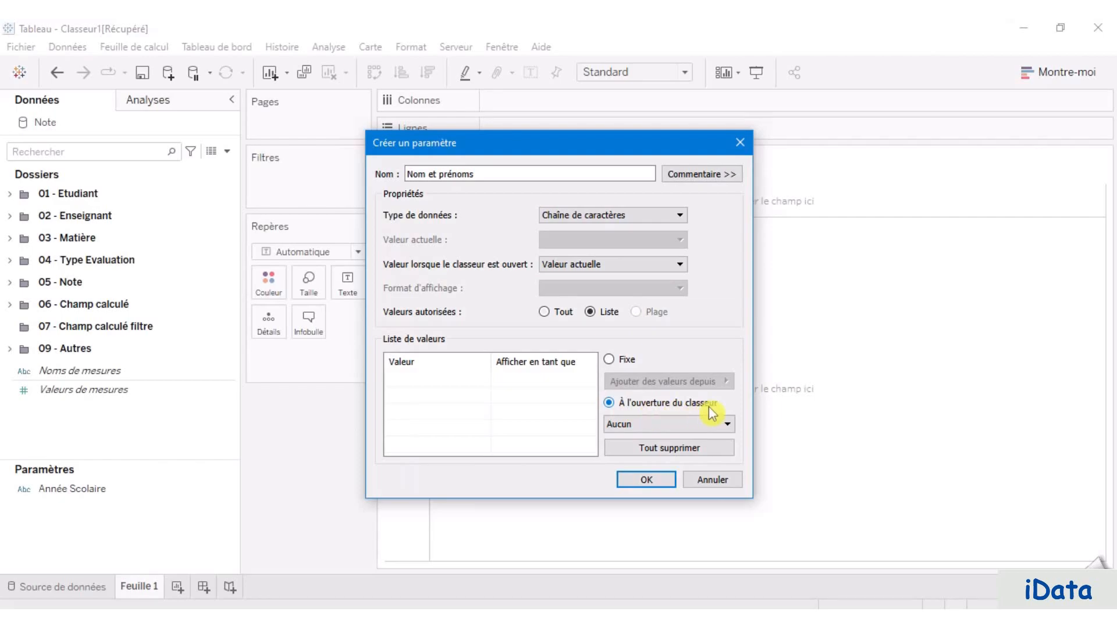
left_click(713, 432)
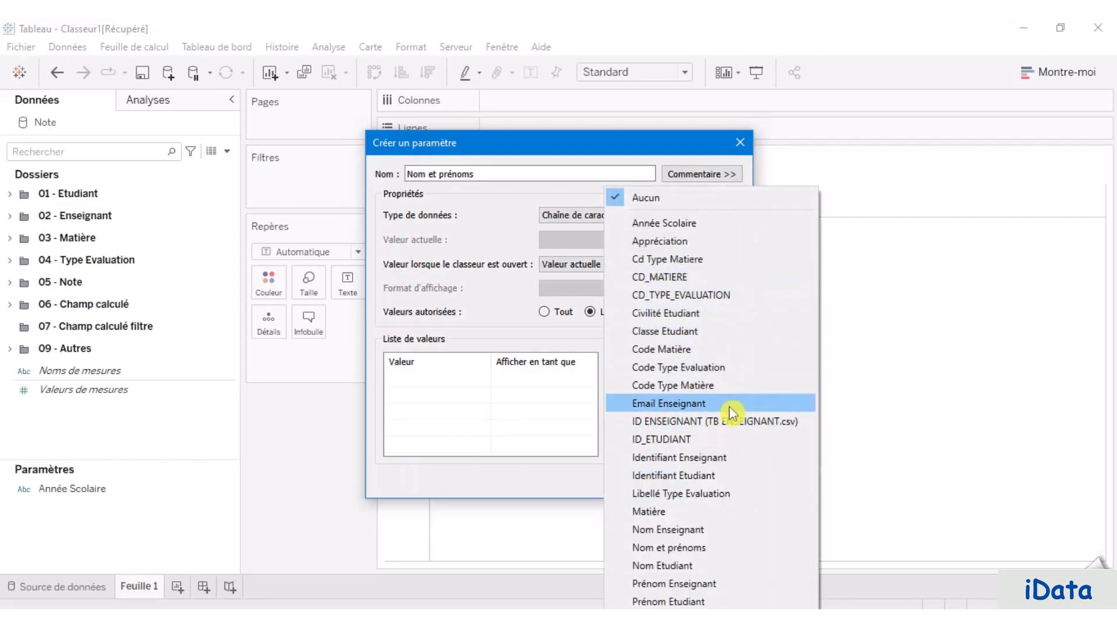
left_click(721, 547)
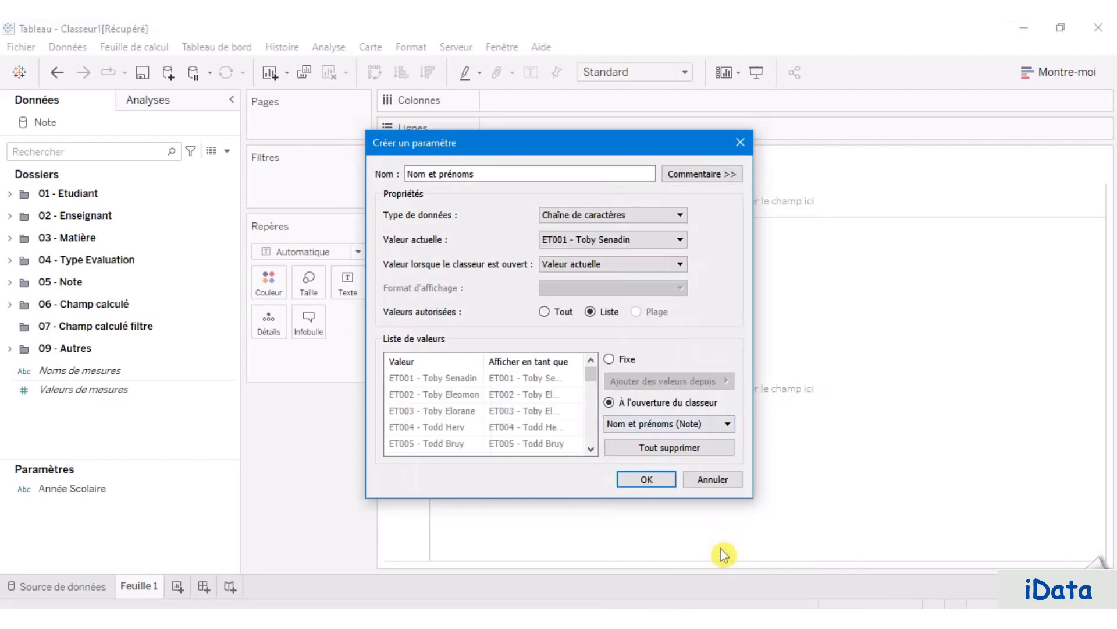
scroll(475, 394, "down", 2)
scroll(476, 394, "down", 3)
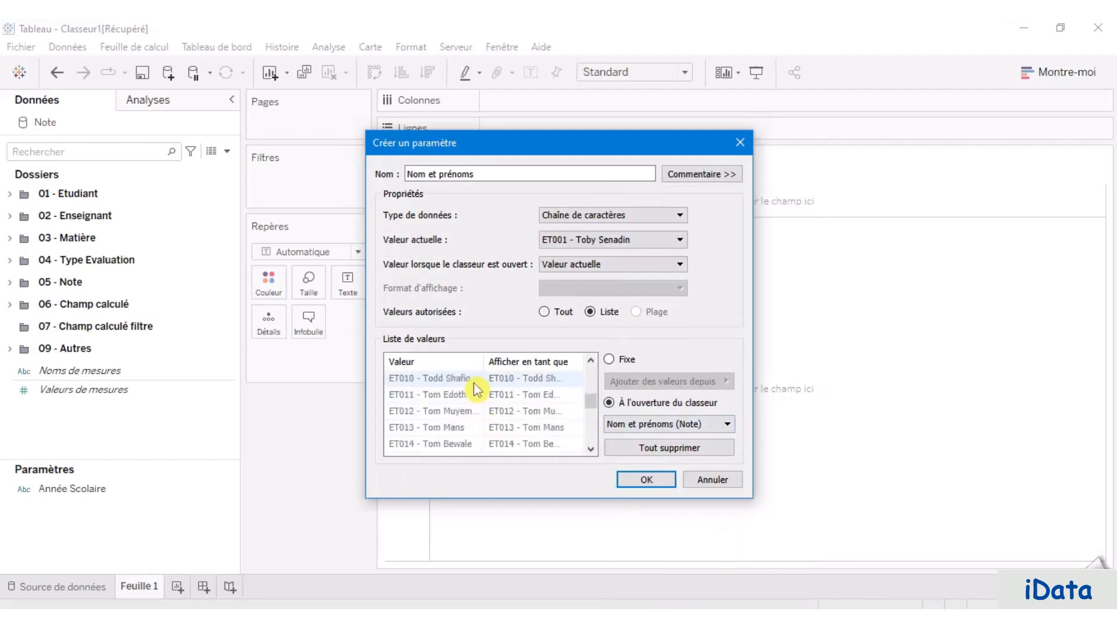
scroll(476, 391, "up", 5)
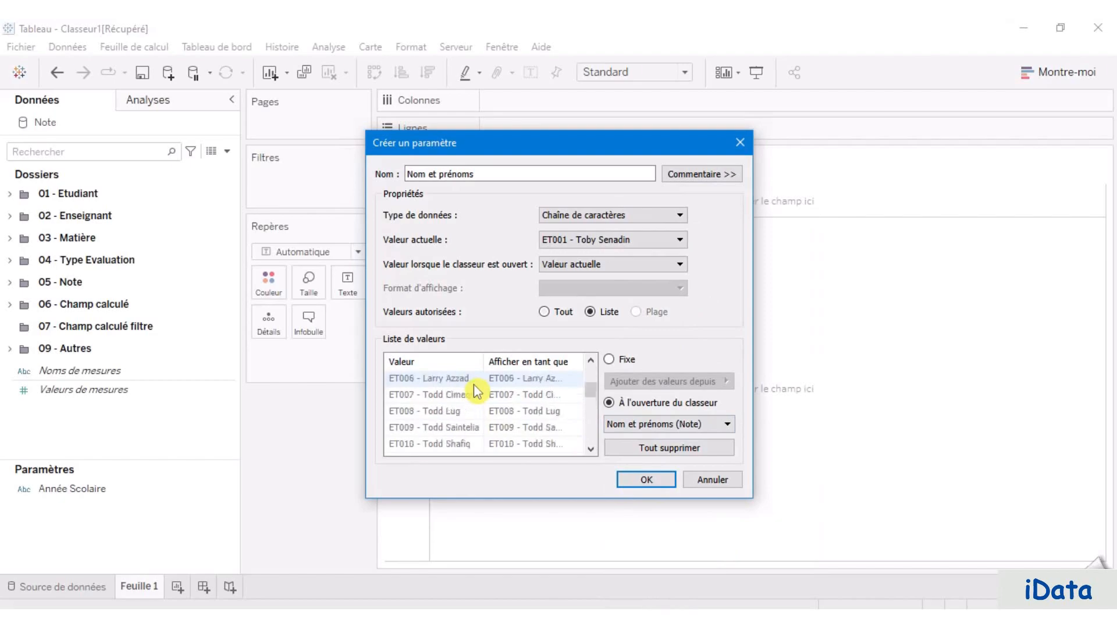
left_click(645, 481)
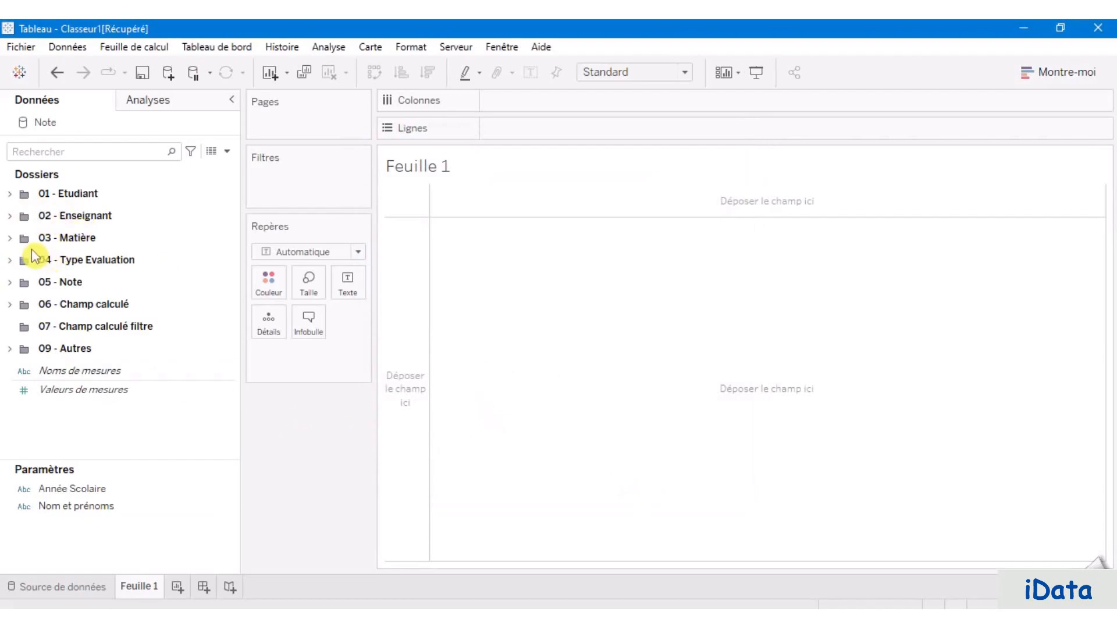
Step: Edit the aliases of the Libellé Type Evaluation field, shortening the alias of Partiel du 1er semestre to 1er semestre
left_click(9, 261)
left_click(114, 304)
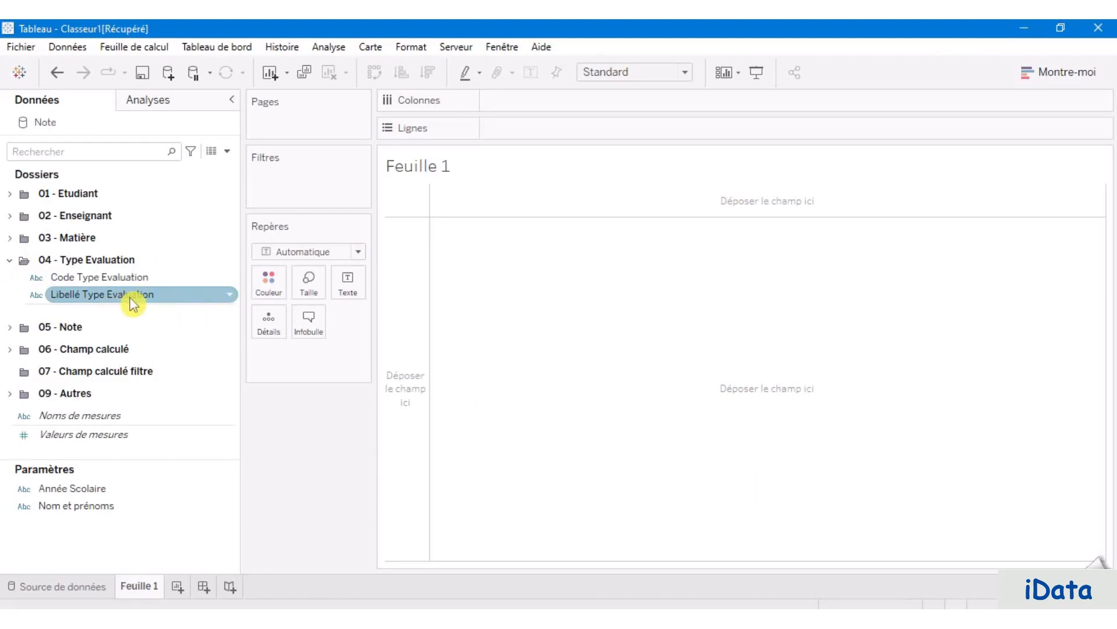
right_click(233, 302)
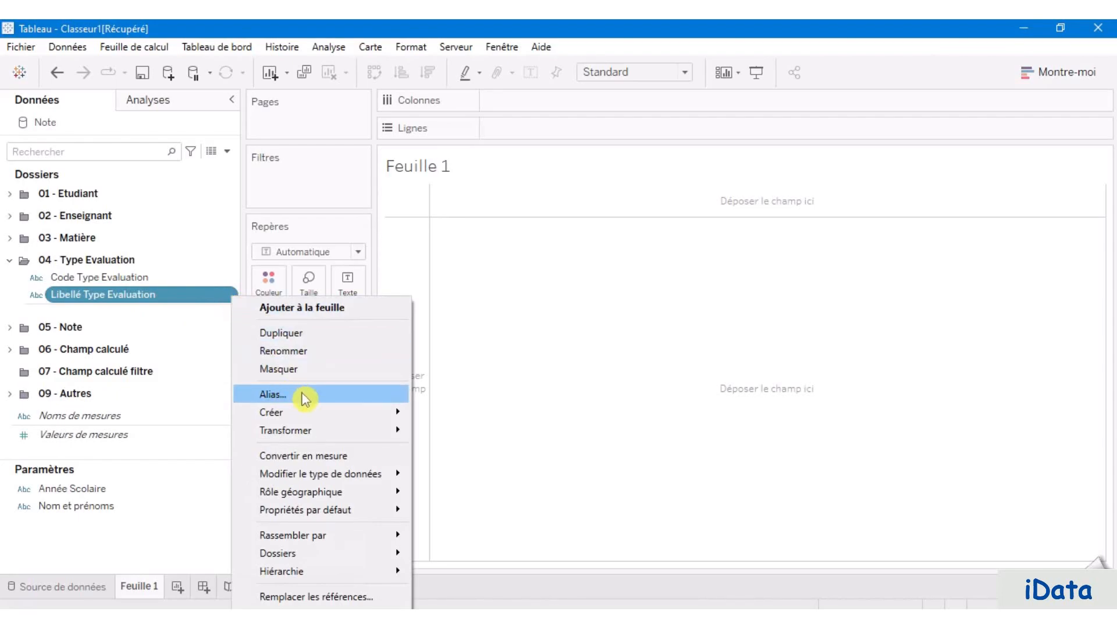
left_click(304, 399)
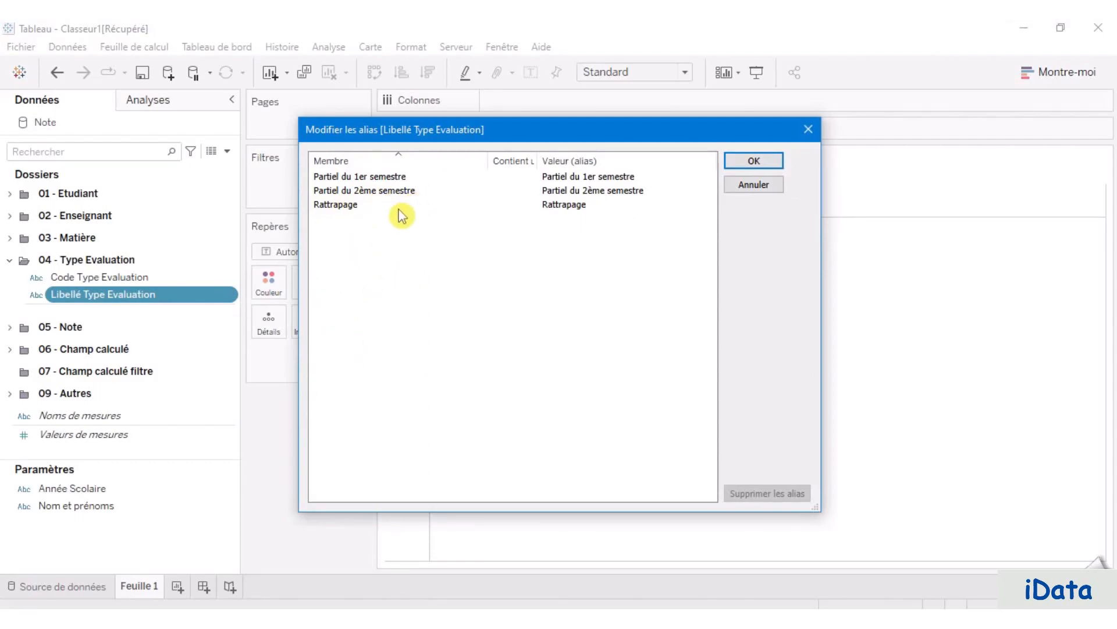
left_click(567, 178)
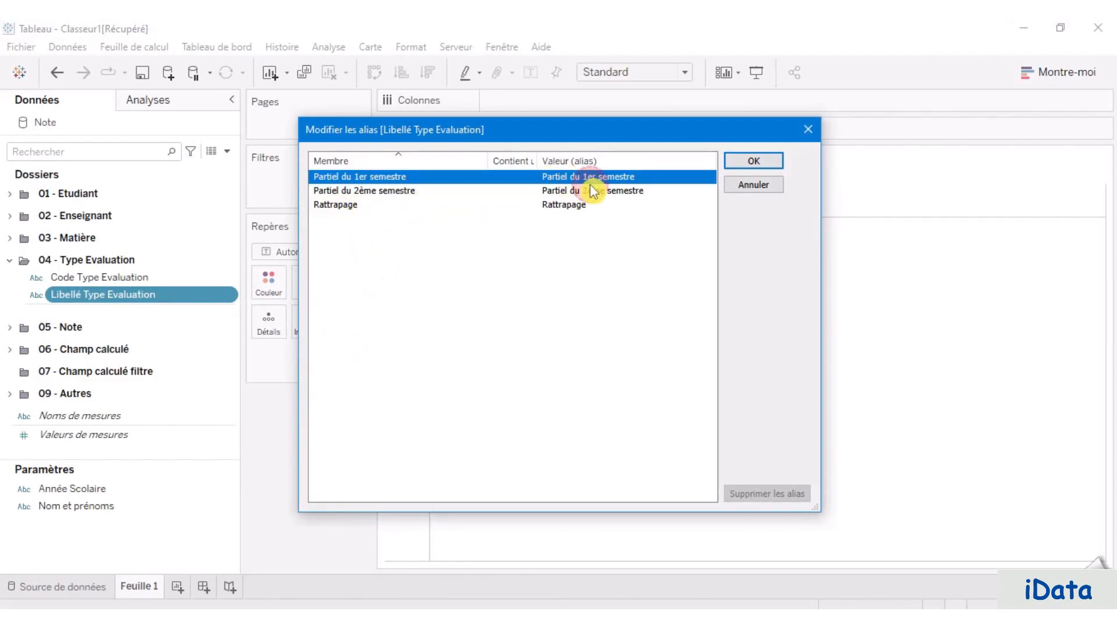
double_click(586, 189)
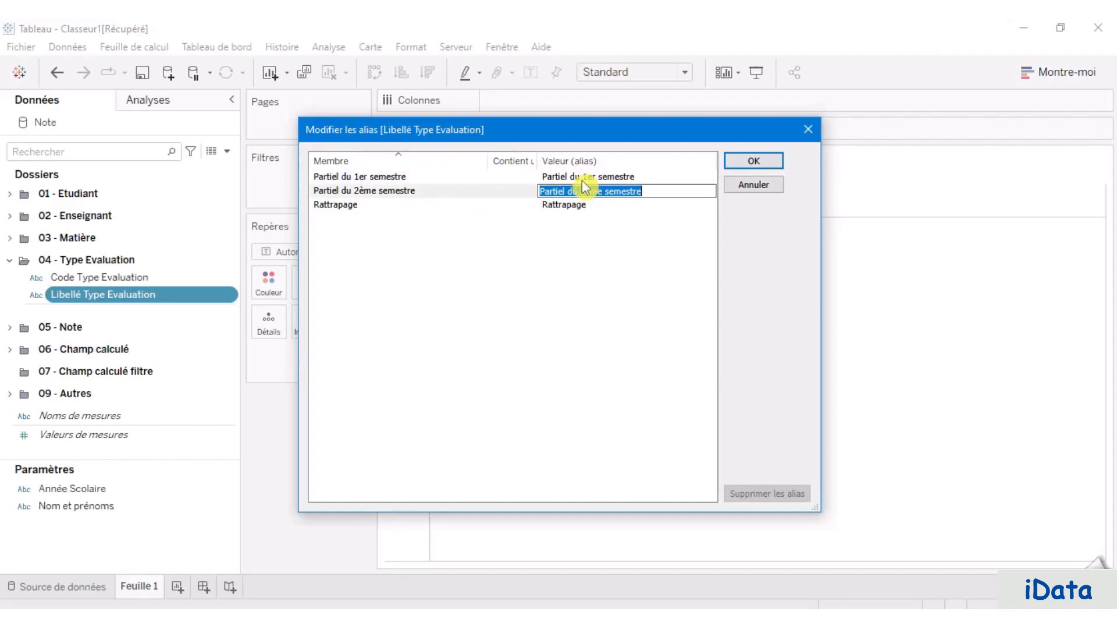
double_click(585, 176)
left_click(607, 176)
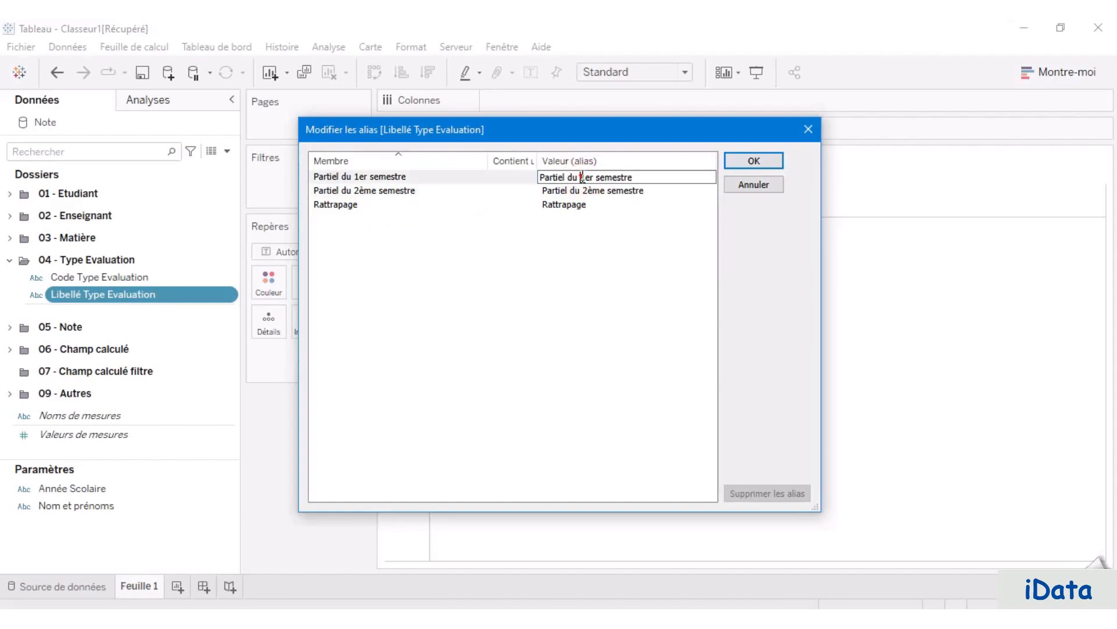
key("BackSpace")
key("BackSpace")
key("BackSpace")
key("BackSpace")
key("BackSpace")
key("BackSpace")
key("BackSpace")
key("BackSpace")
key("BackSpace")
key("BackSpace")
key("BackSpace")
Step: Shorten the alias of Partiel du 2ème semestre to 2ème semestre in the Libellé Type Evaluation aliases
double_click(580, 188)
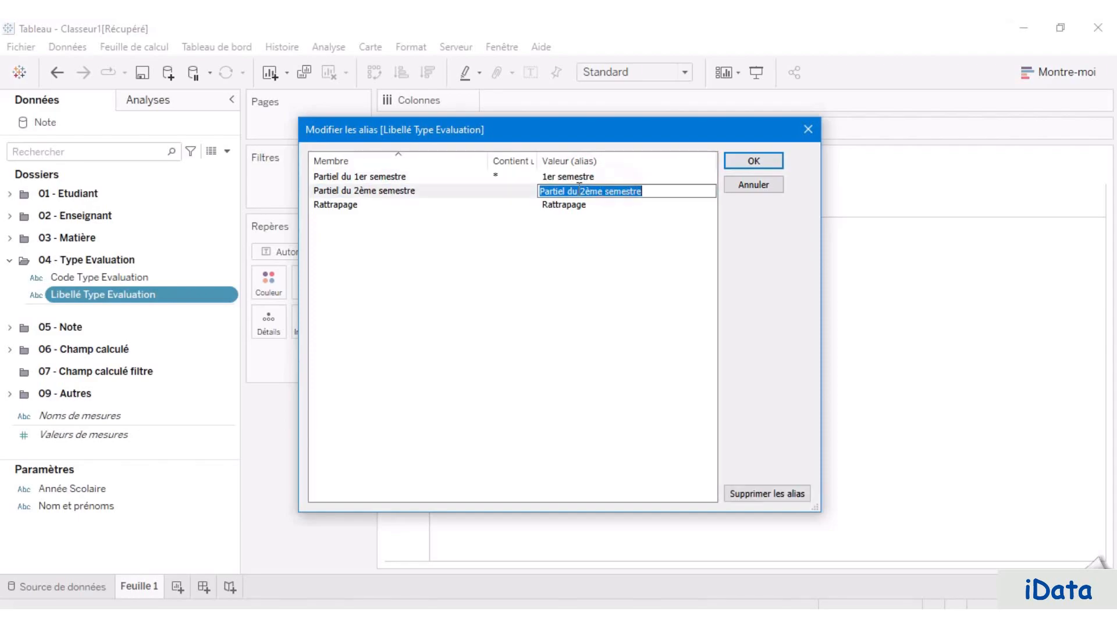
left_click(612, 190)
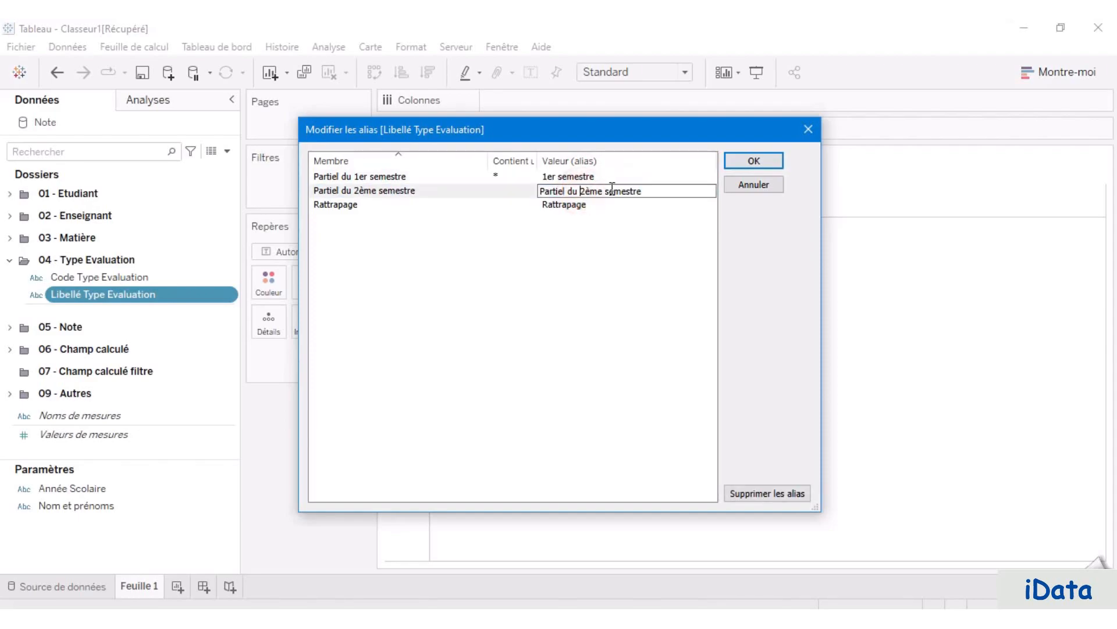
key("BackSpace")
key("BackSpace")
key("BackSpace")
key("BackSpace")
key("BackSpace")
key("BackSpace")
key("BackSpace")
key("BackSpace")
key("BackSpace")
key("BackSpace")
key("BackSpace")
left_click(596, 255)
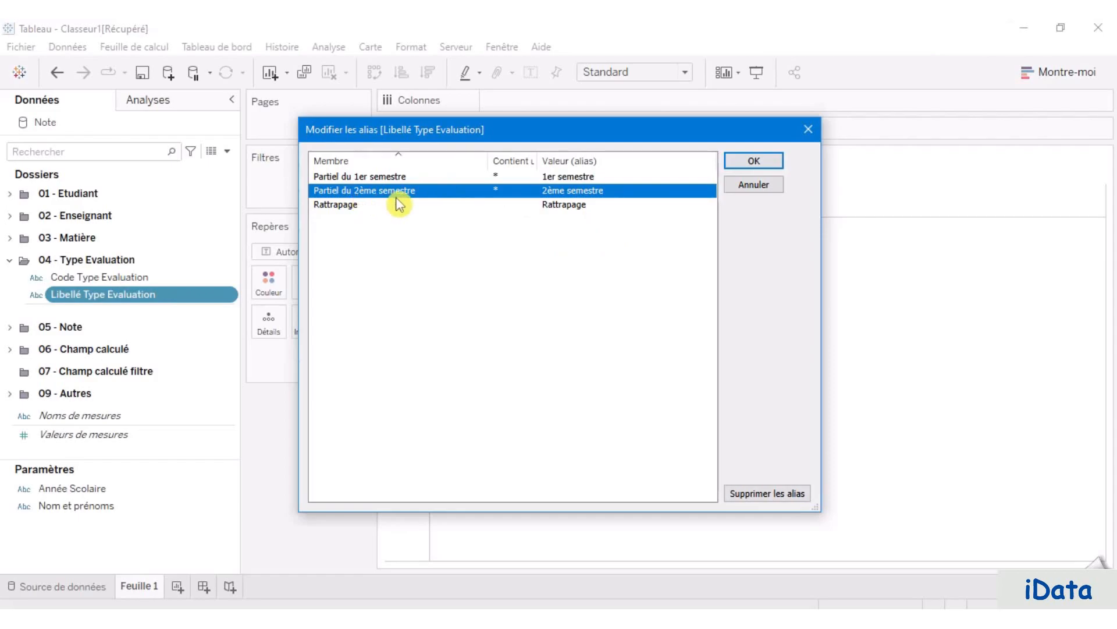
left_click(576, 178)
left_click(574, 192)
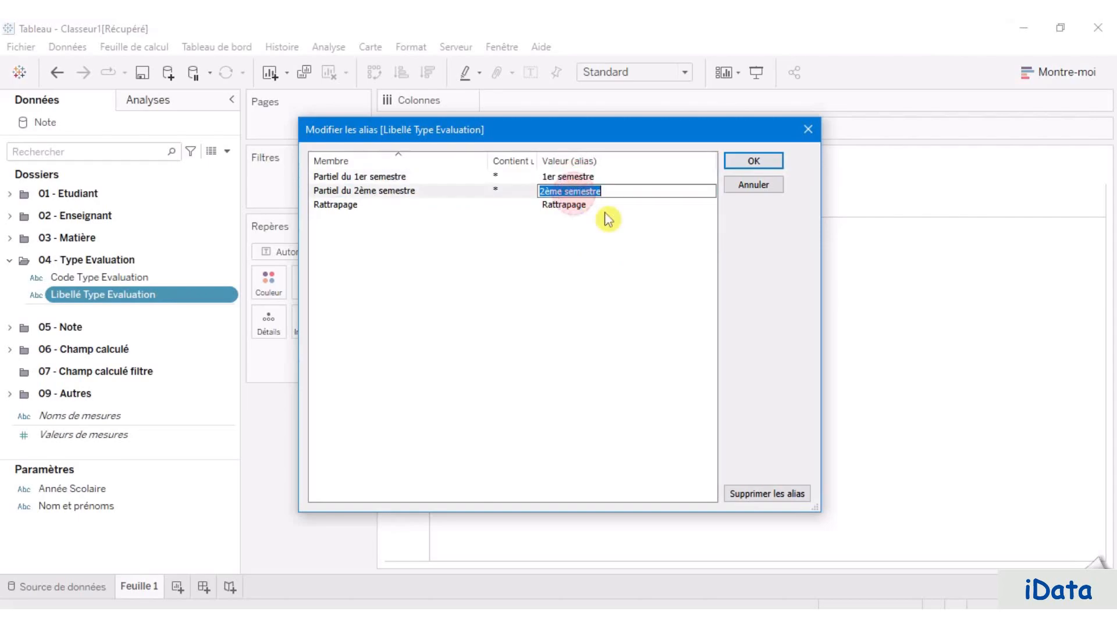
left_click(601, 242)
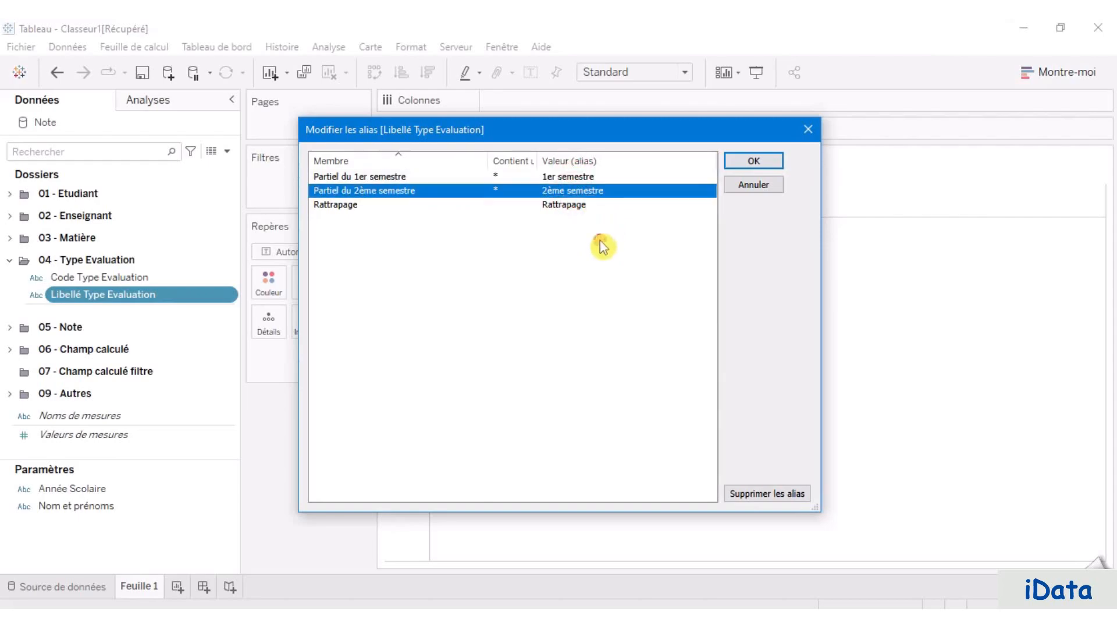
Step: Save the edited aliases and start a parameter named Type d'évaluation with the data type Chaîne de caractères
left_click(751, 161)
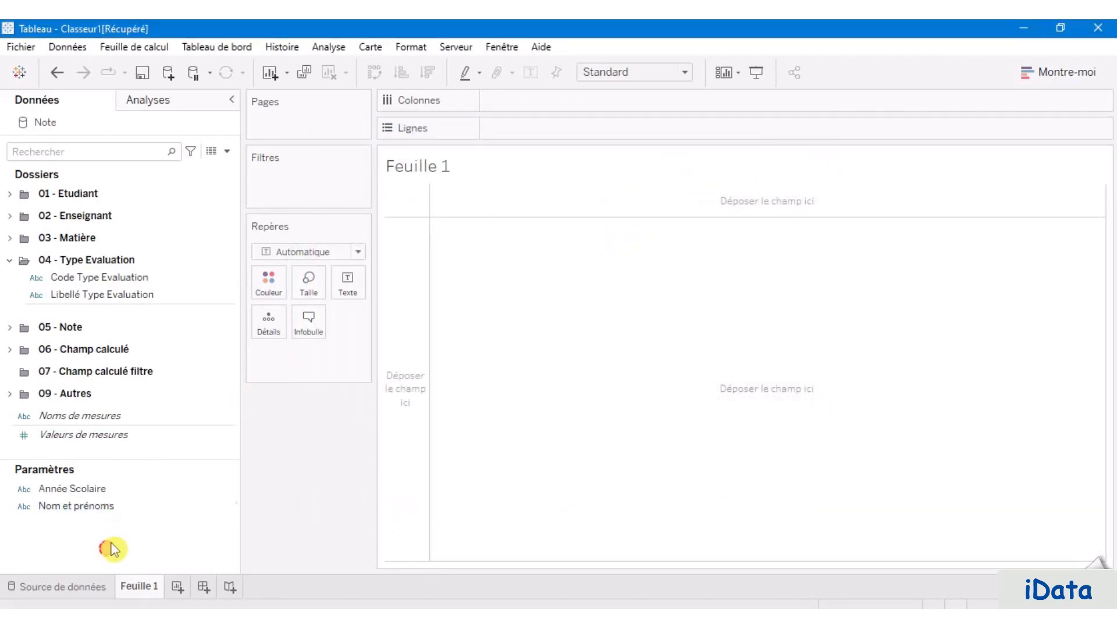
left_click(229, 152)
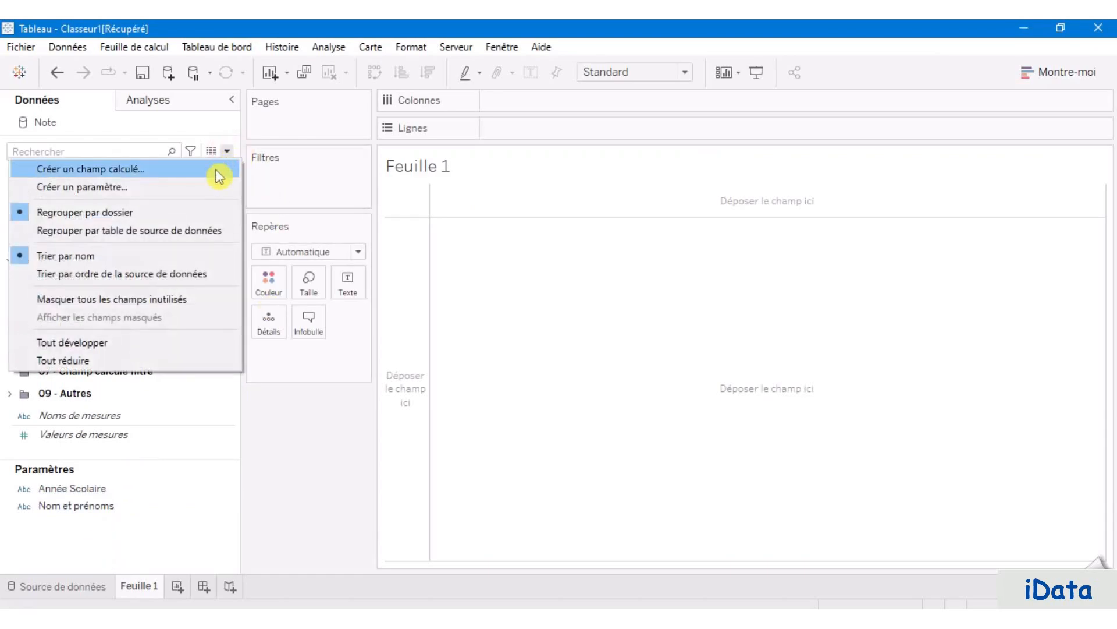
left_click(179, 186)
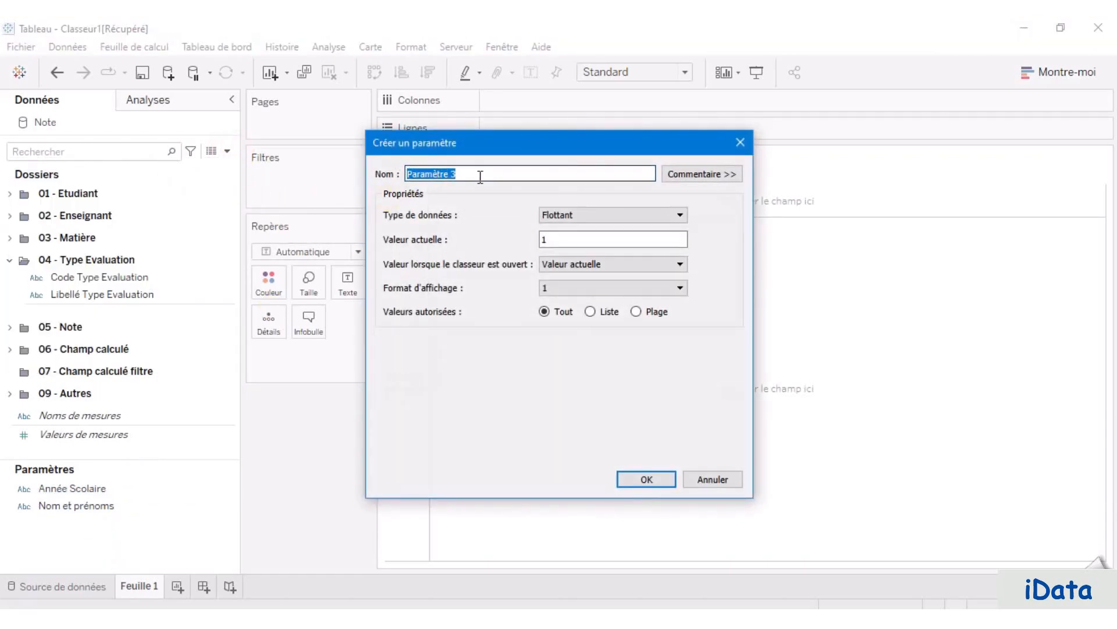
type("Type d'évaluation")
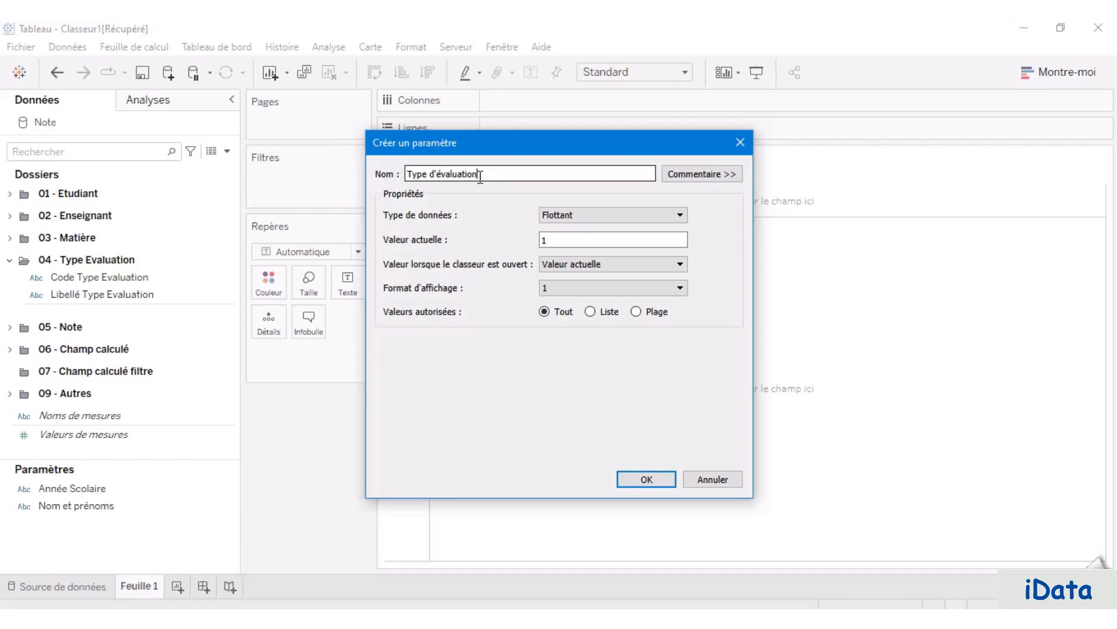
left_click(588, 215)
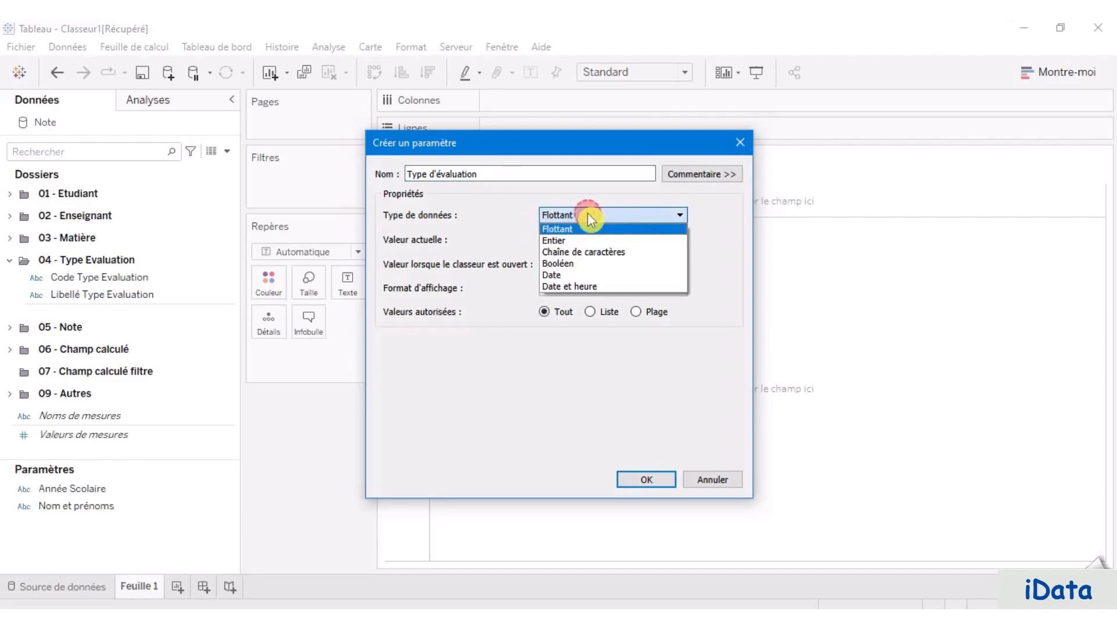
left_click(614, 254)
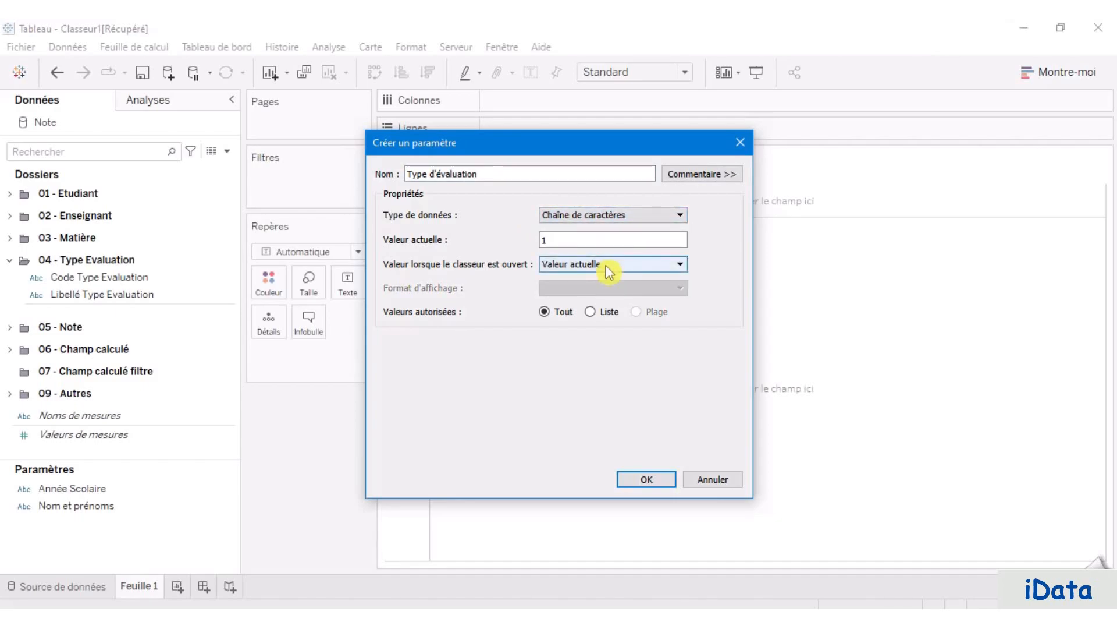
Step: Restrict the Type d'évaluation parameter to a list filled from Libellé Type Evaluation when the workbook opens, and save it
left_click(597, 308)
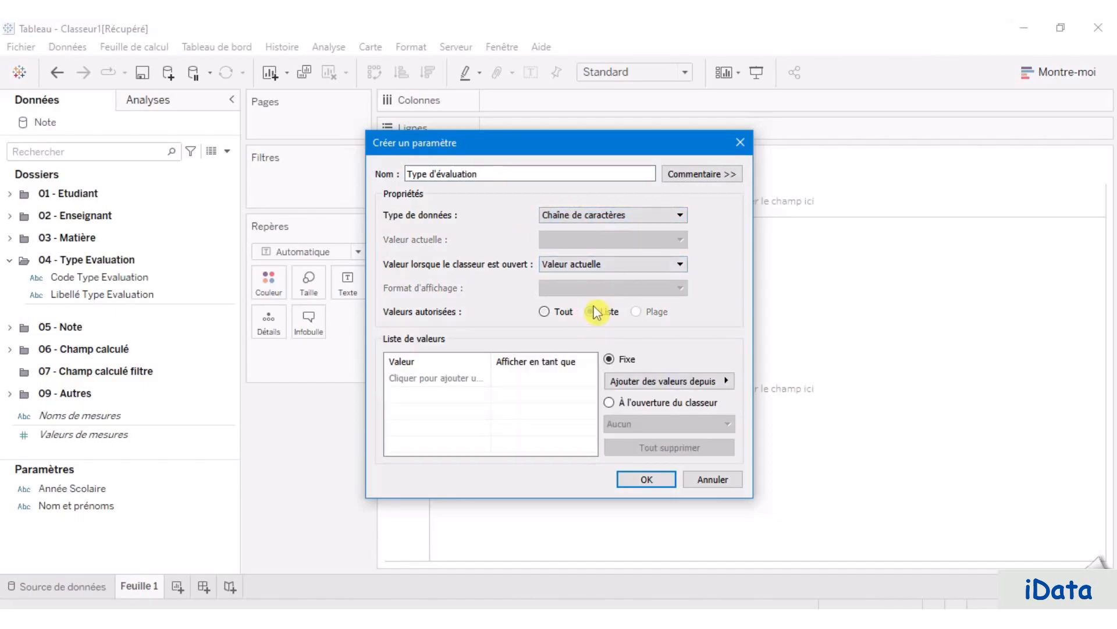
left_click(610, 402)
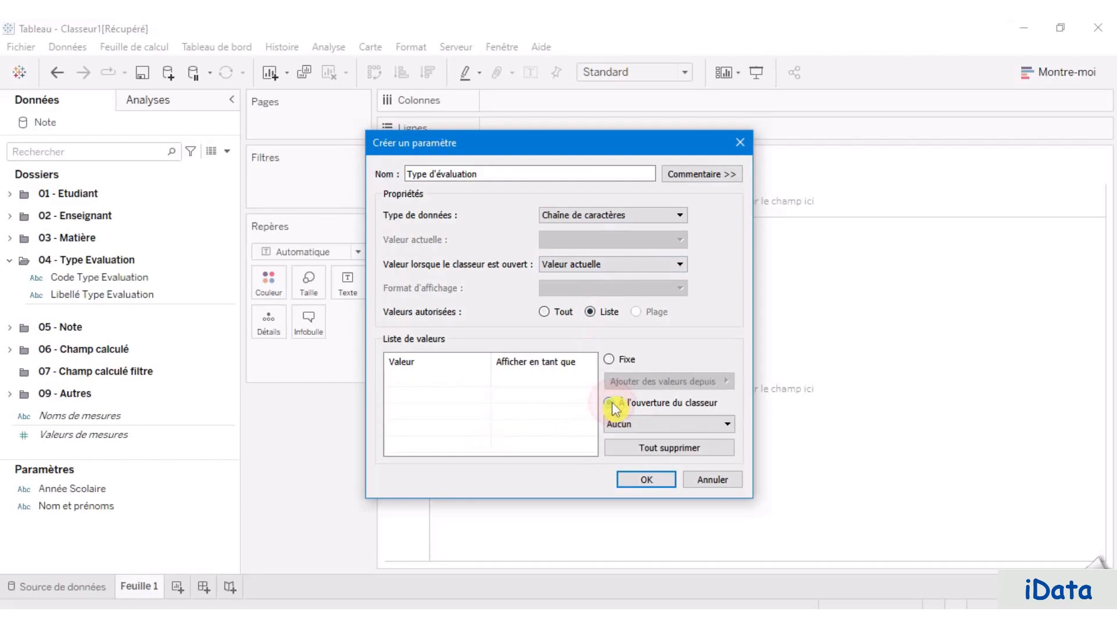
left_click(642, 424)
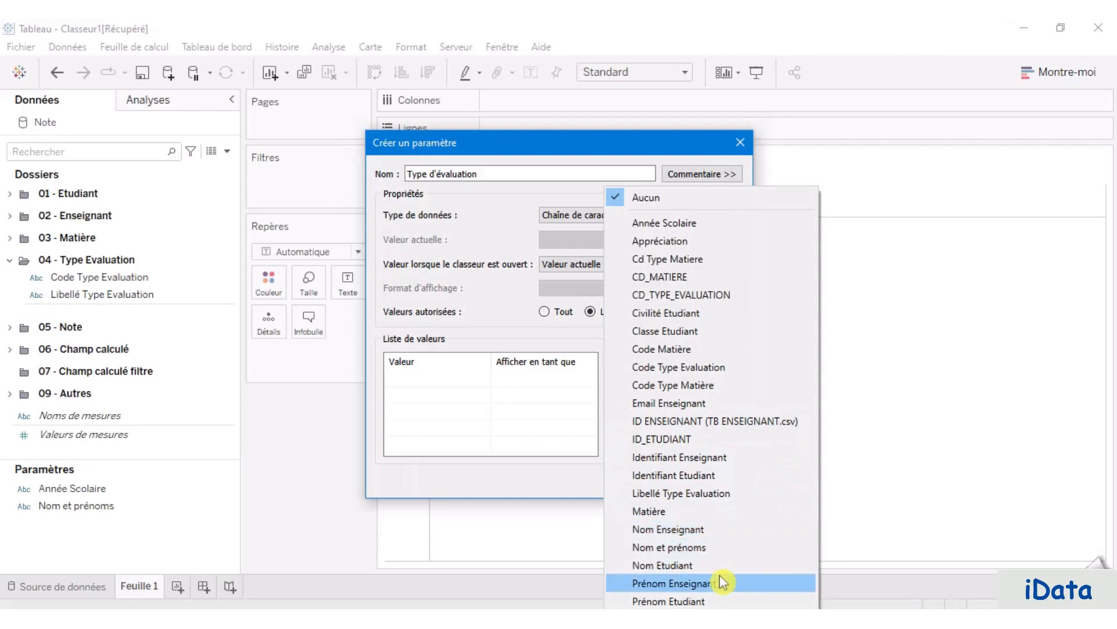
left_click(722, 492)
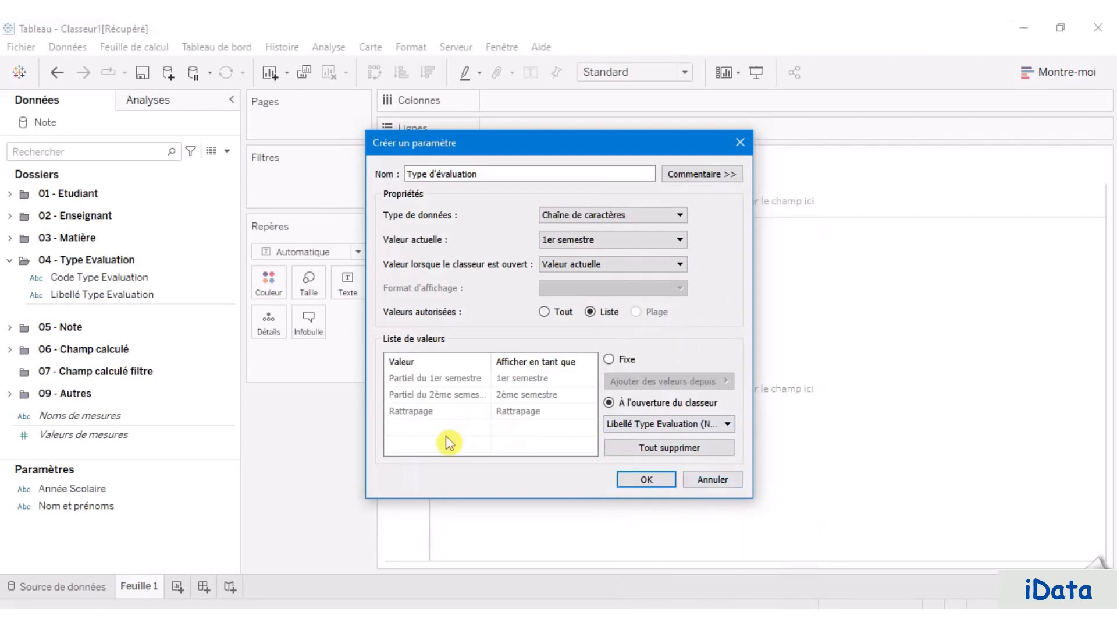
left_click(645, 482)
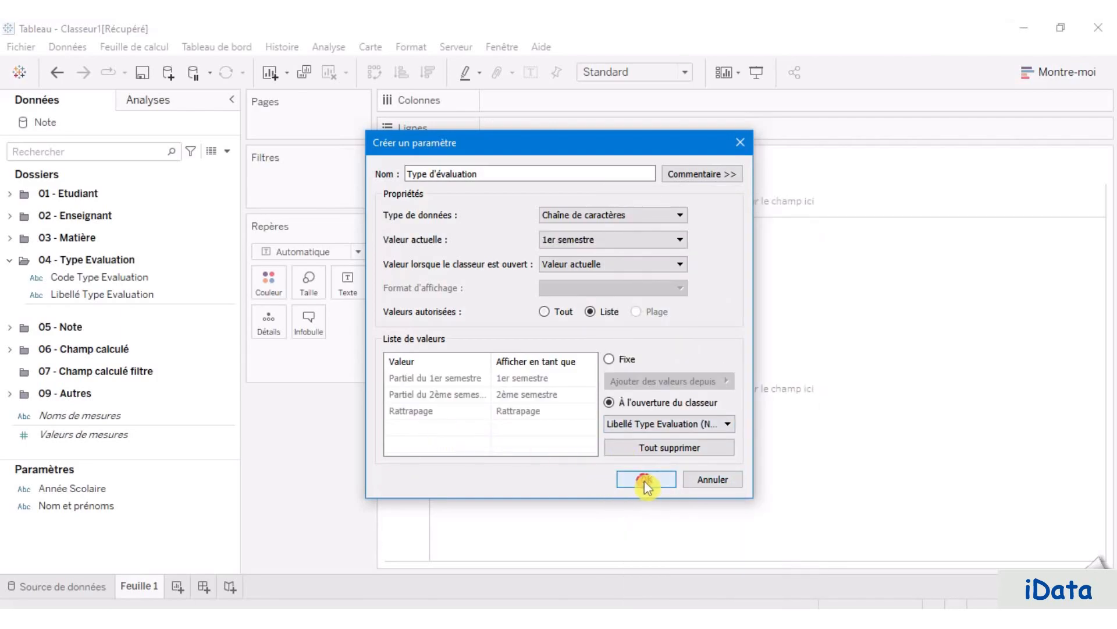
left_click(100, 549)
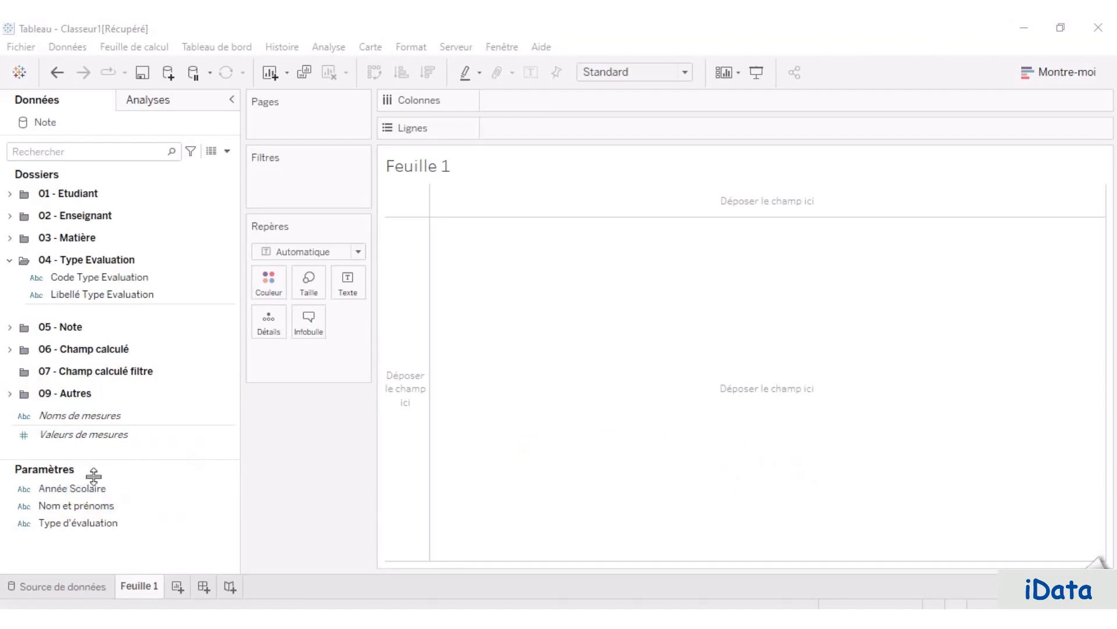
Step: Start a new calculated field named Est année scolaire choisie
left_click_drag(95, 462, 104, 512)
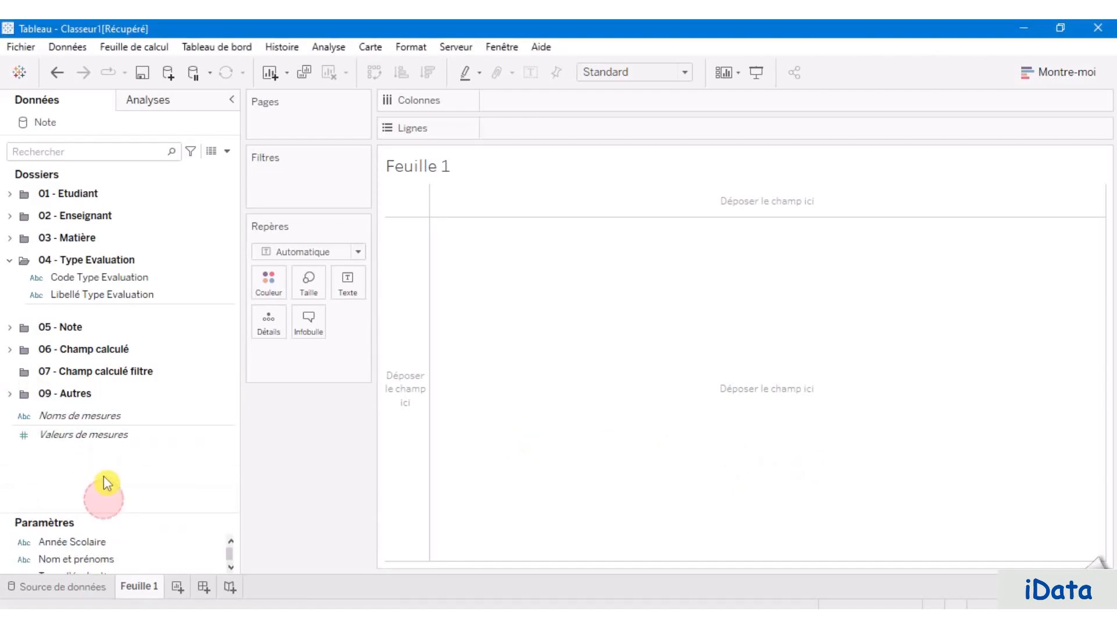
left_click(129, 371)
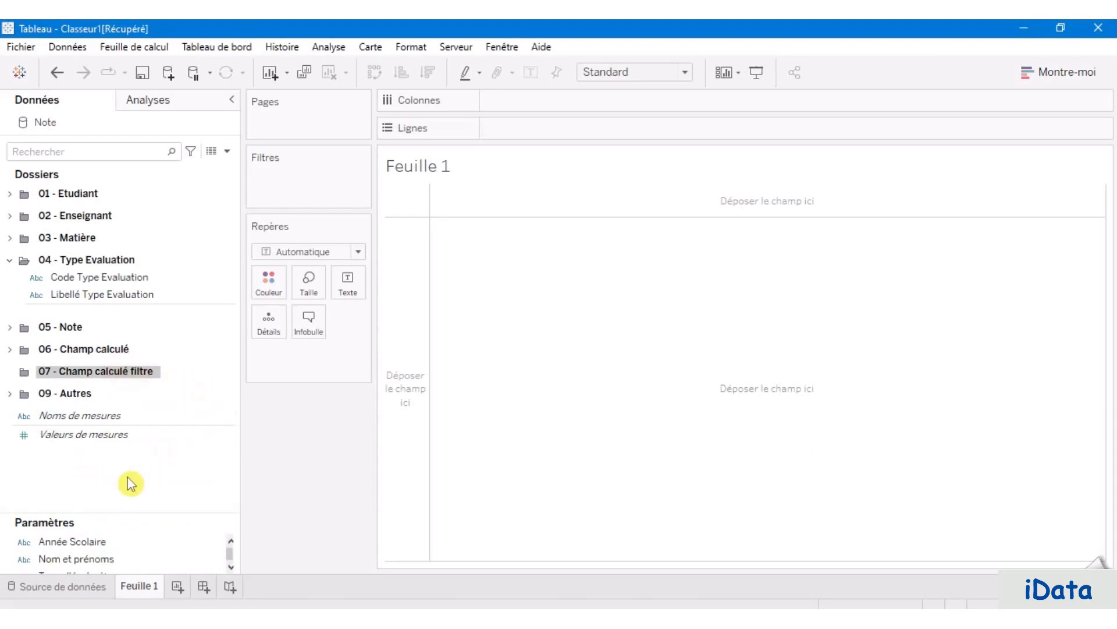
left_click(227, 153)
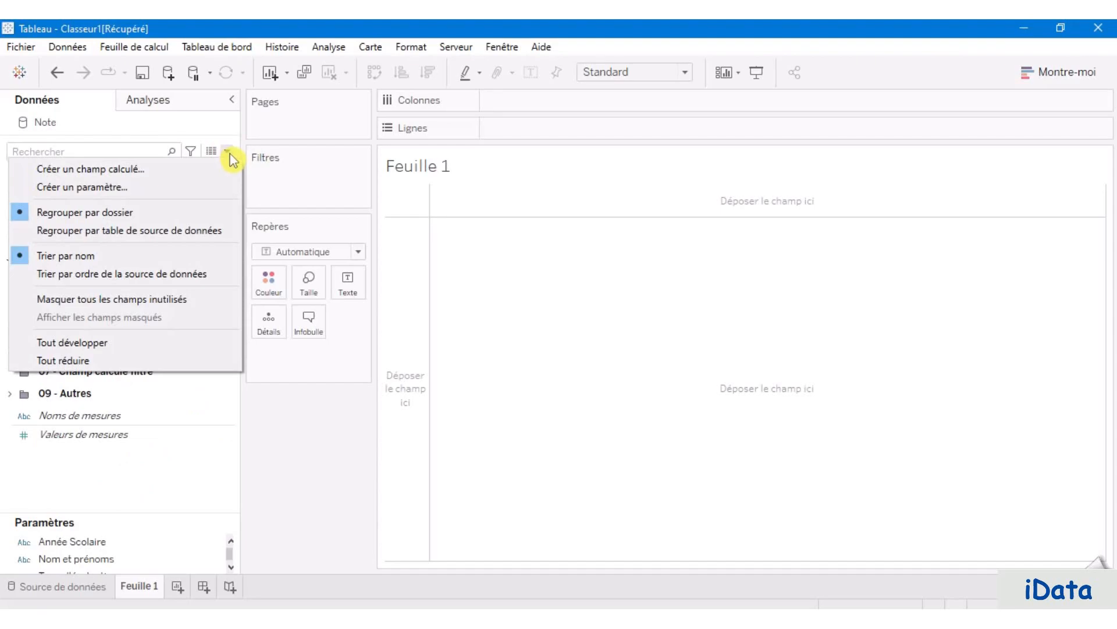
left_click(102, 164)
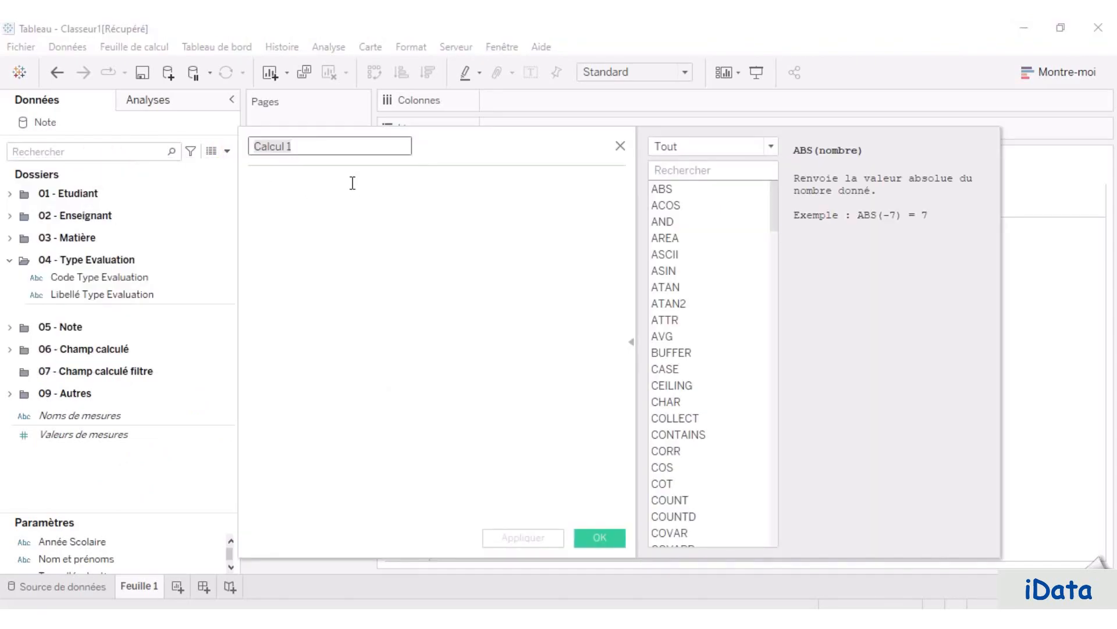
type("Est année scolaire choisie")
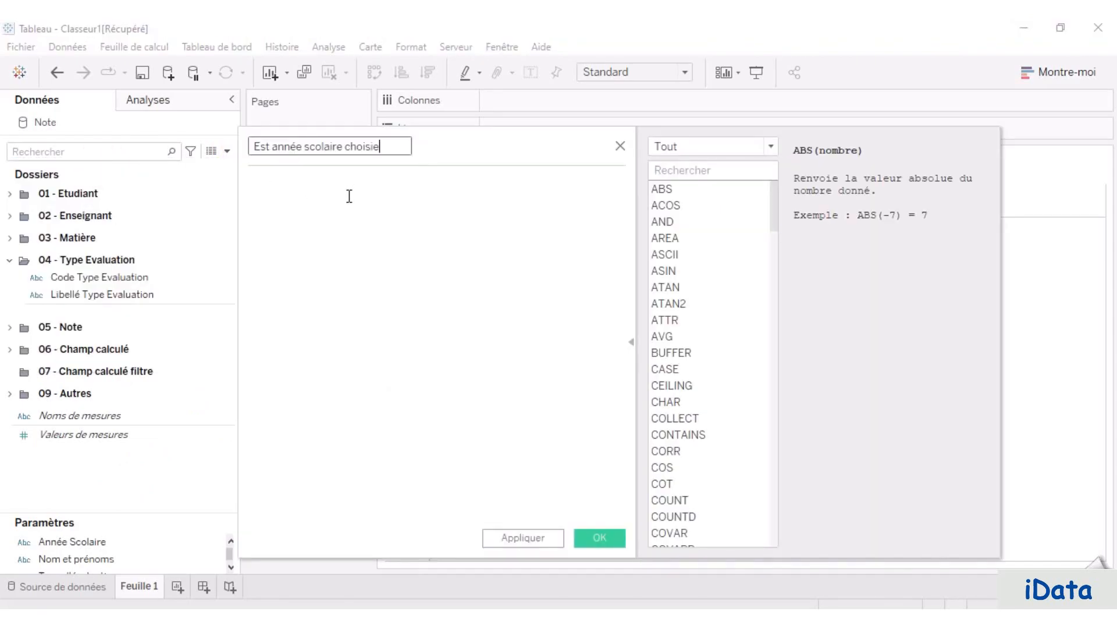
Step: Save Est année scolaire choisie with the formula [Année Scolaire]=[Paramètres].[Année Scolaire] and move it into the 07 - Champ calculé filtre folder
left_click(315, 204)
type("an")
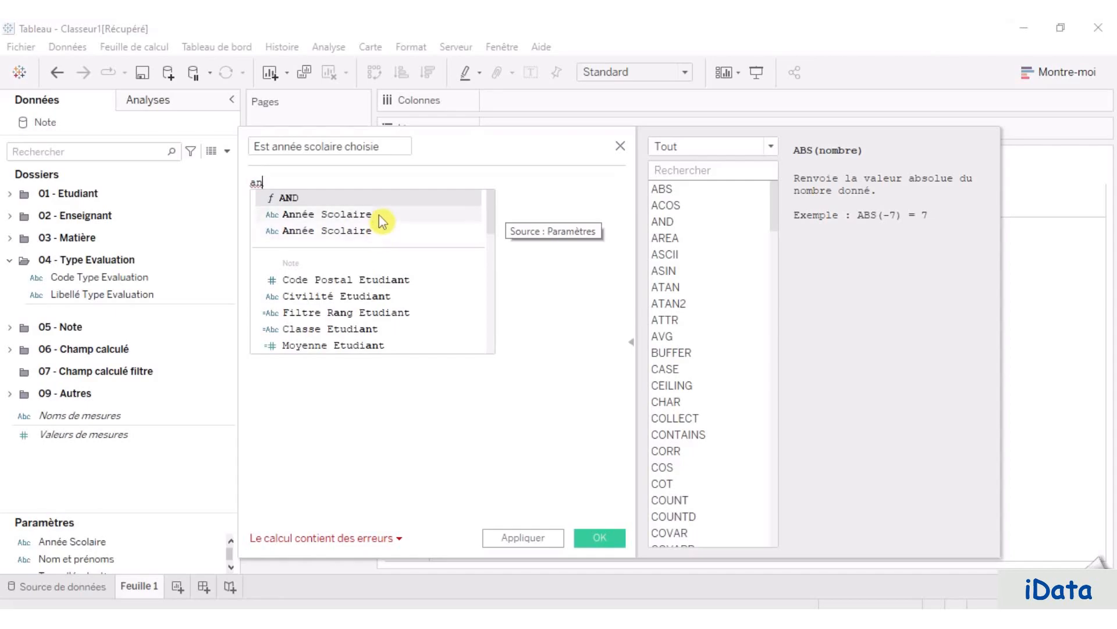
left_click(383, 214)
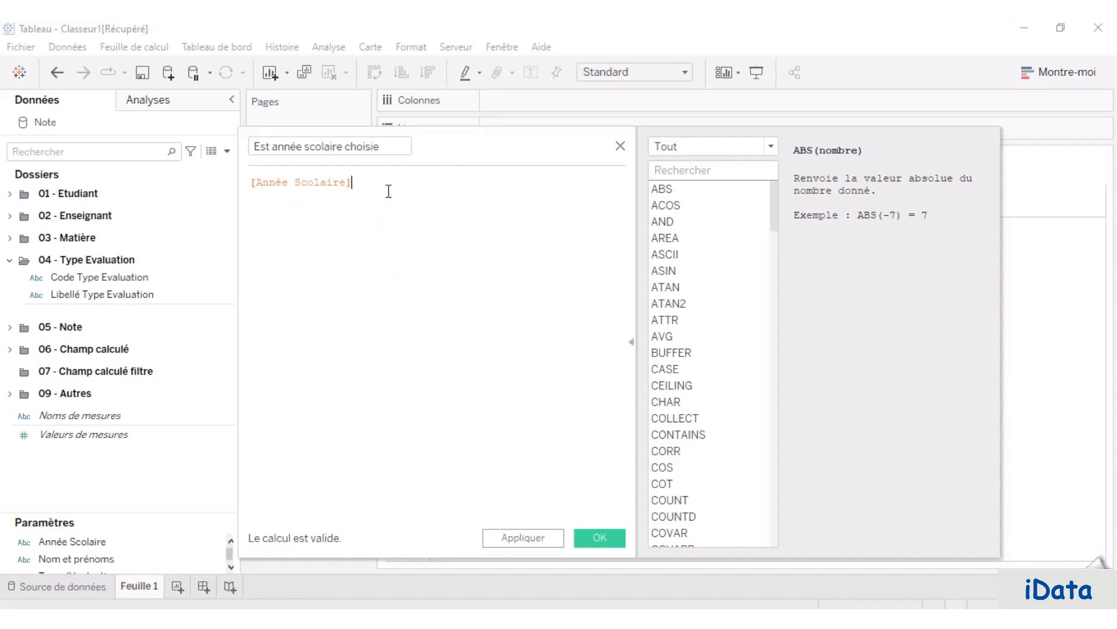
type("=")
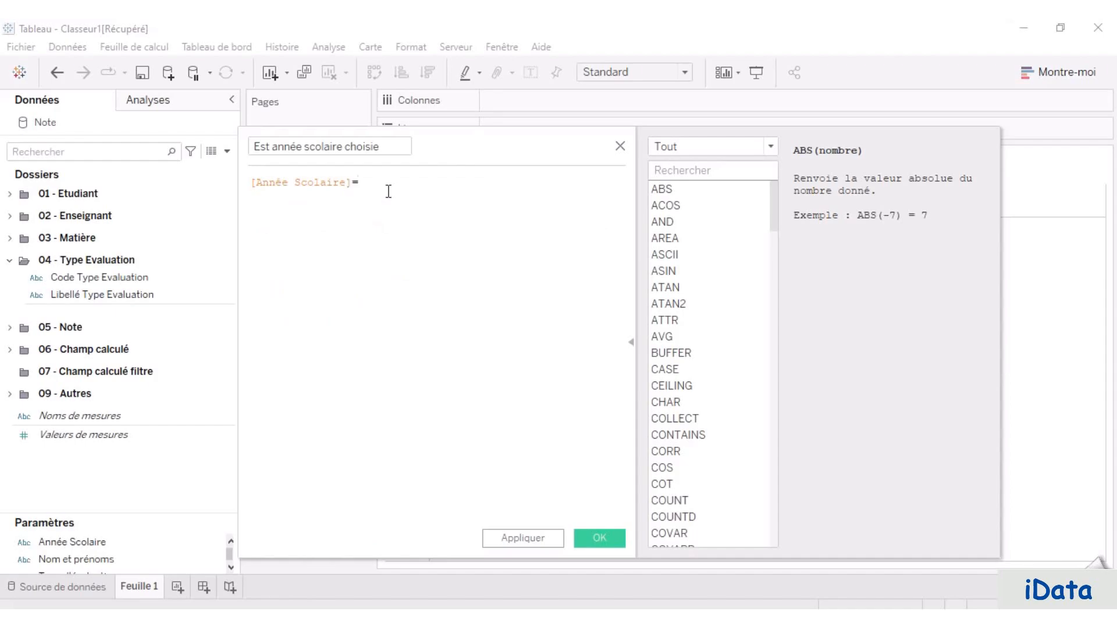
type("ann")
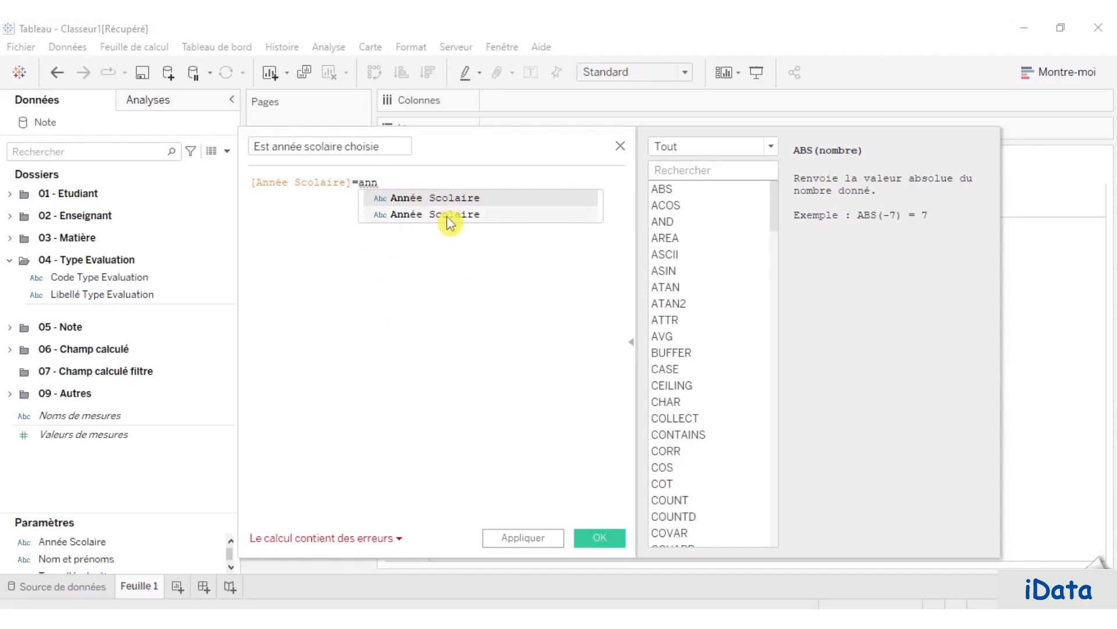
left_click(449, 216)
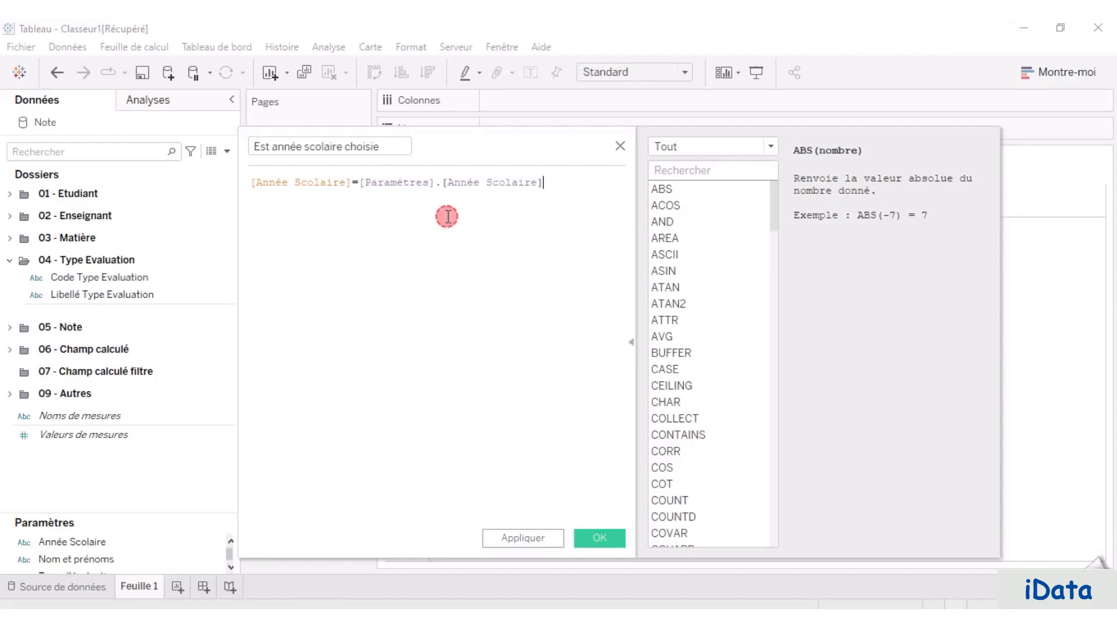
left_click(600, 538)
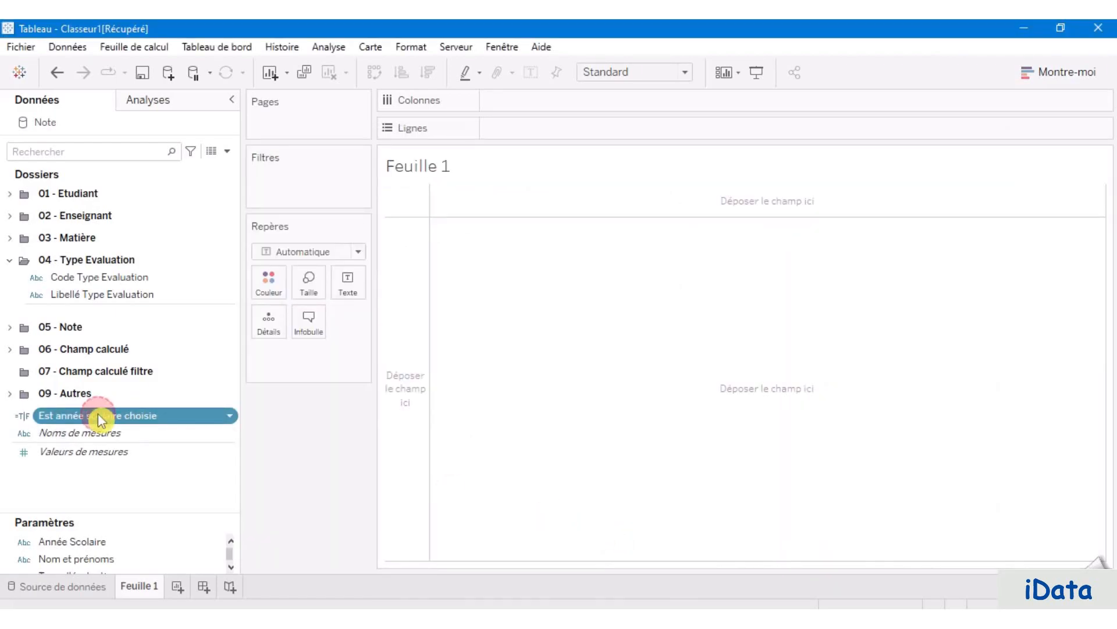
left_click_drag(97, 413, 106, 379)
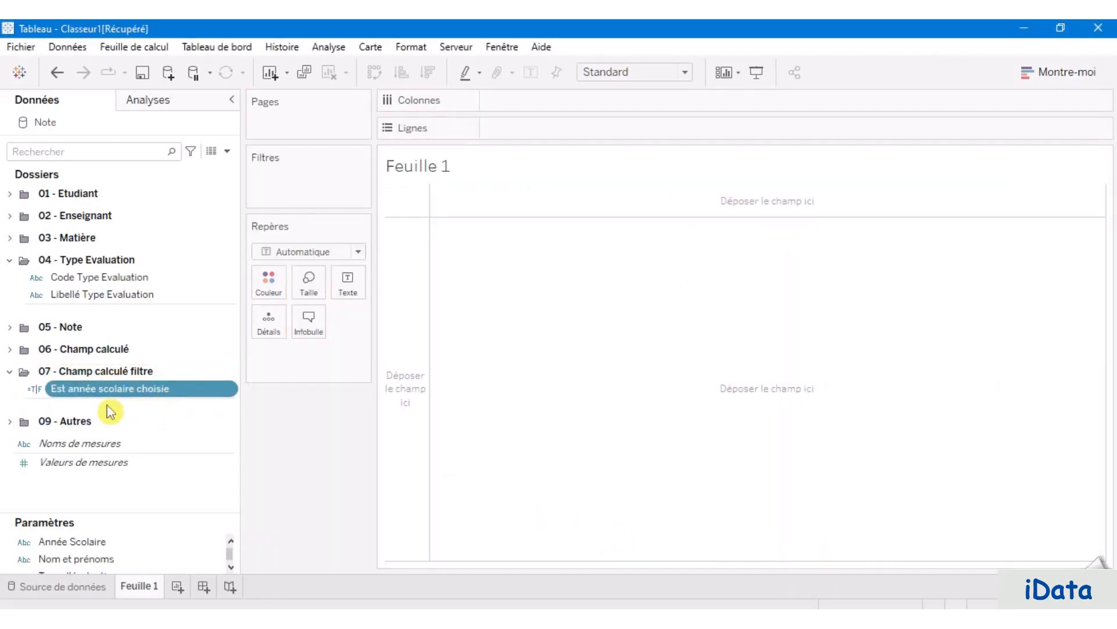
Step: Start another calculated field named Est étudiant choisi
left_click(107, 507)
right_click(106, 505)
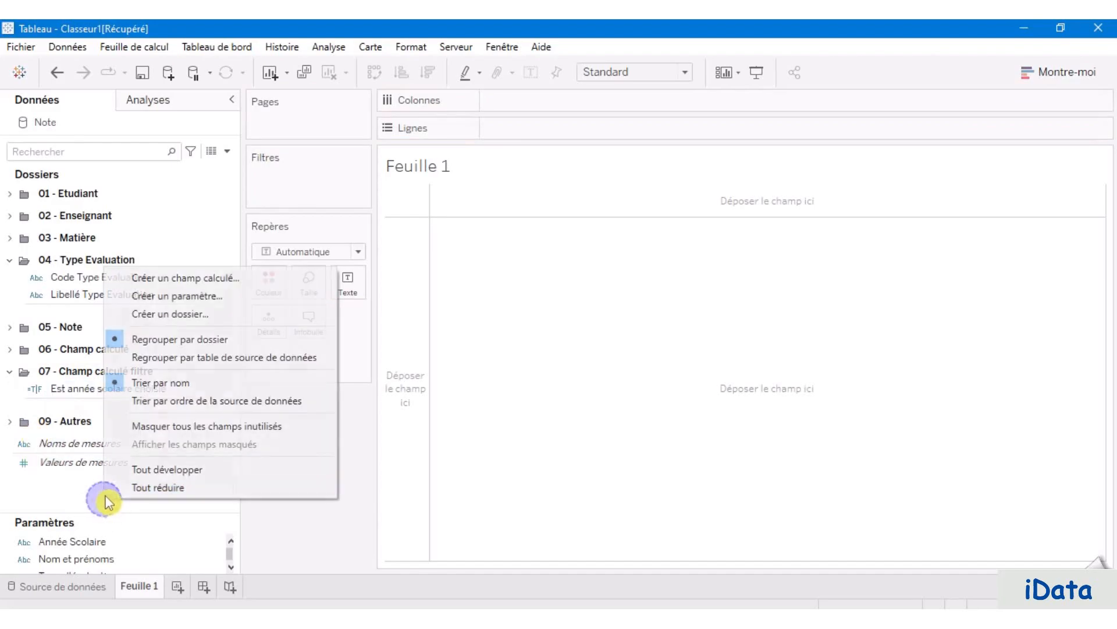
left_click(242, 274)
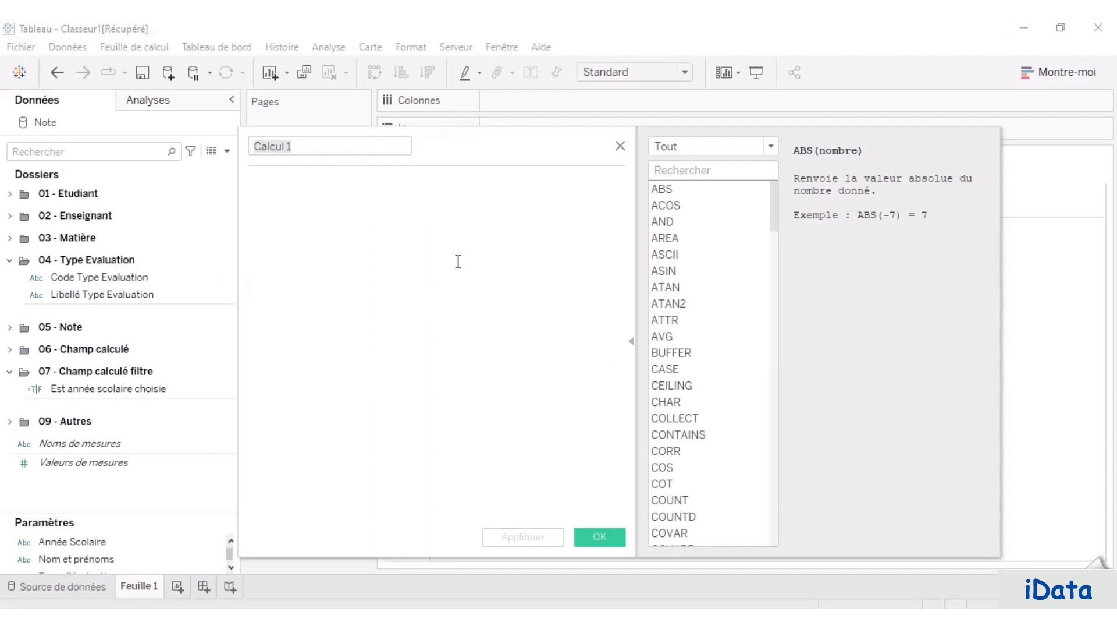
left_click(335, 146)
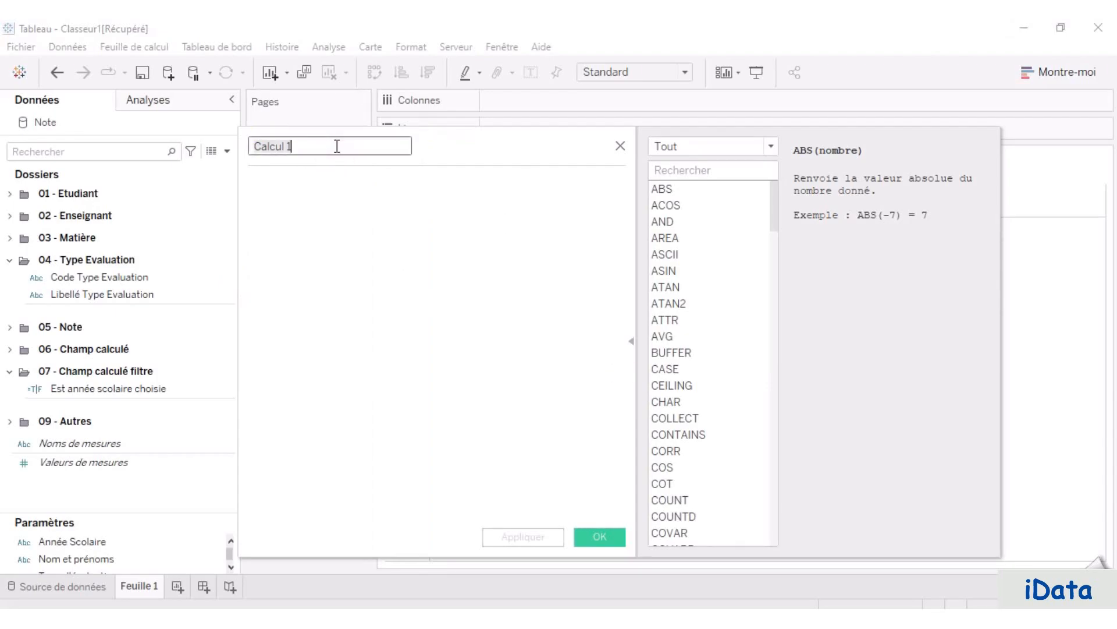
type("Est étudiant choisi")
Step: Save Est étudiant choisi with the formula [Nom et prénoms] = [Paramètres].[Nom et prénoms], and file it in the 07 - Champ calculé filtre folder
left_click(325, 186)
type("no")
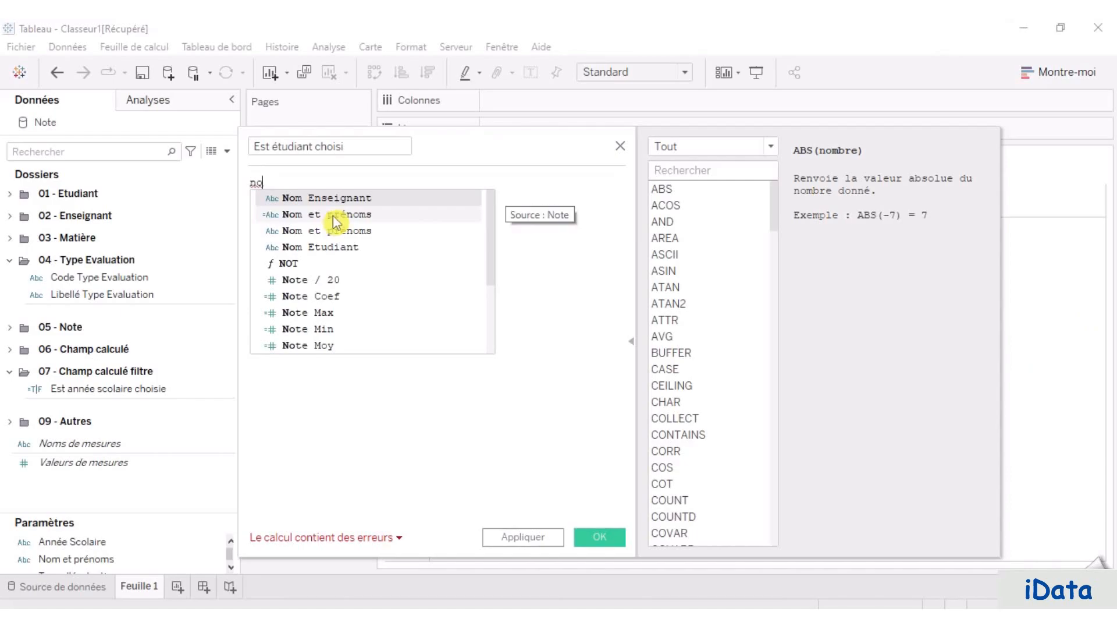
double_click(333, 215)
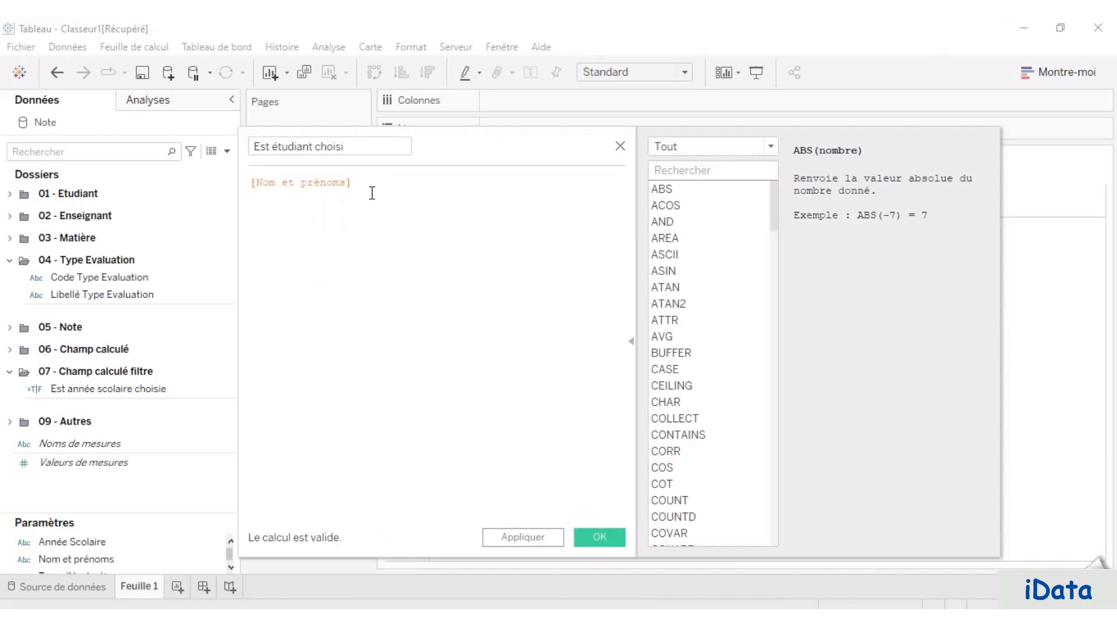
type("= no")
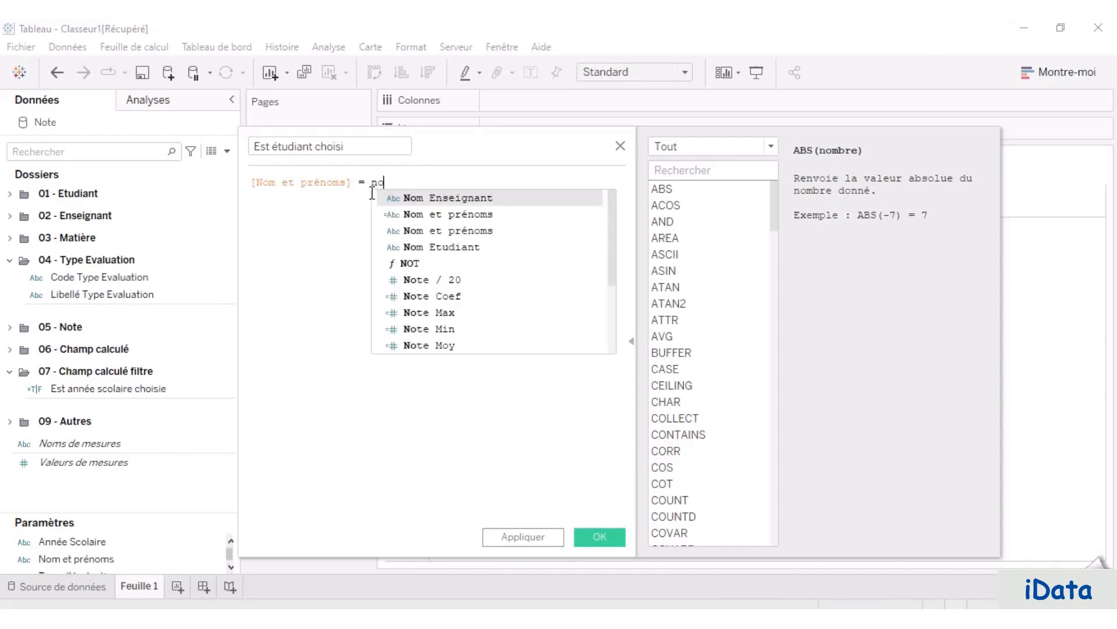
left_click(473, 231)
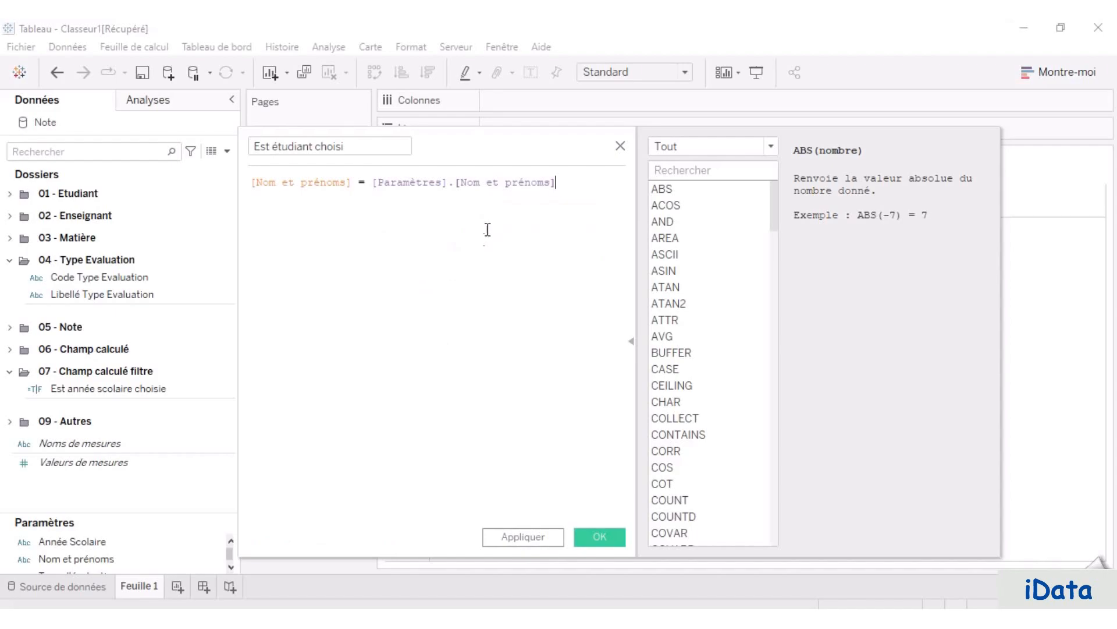
left_click(600, 544)
left_click_drag(117, 445, 123, 393)
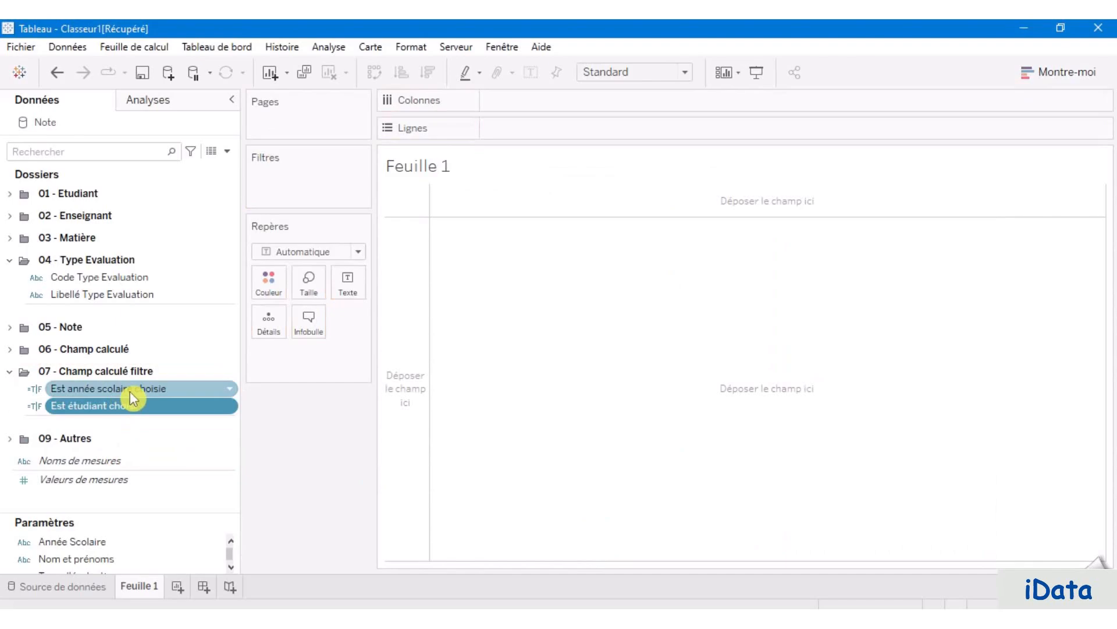
left_click(21, 373)
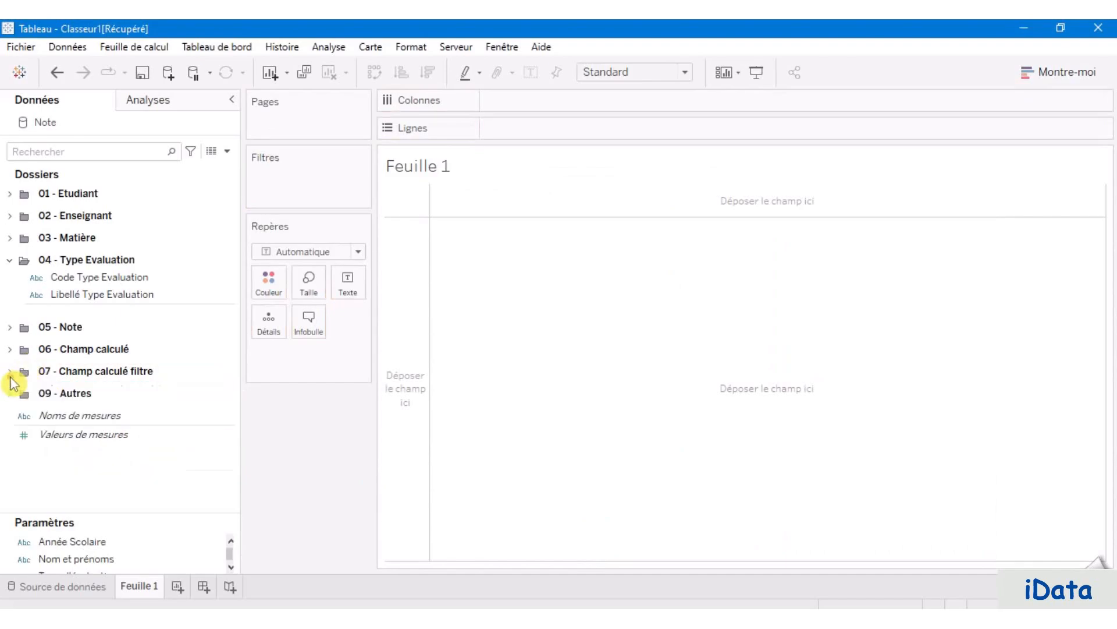
Step: Create the calculated field Est type d'évaluation choisi with the formula [Libellé Type Evaluation] = [Type d'évaluation]
right_click(82, 494)
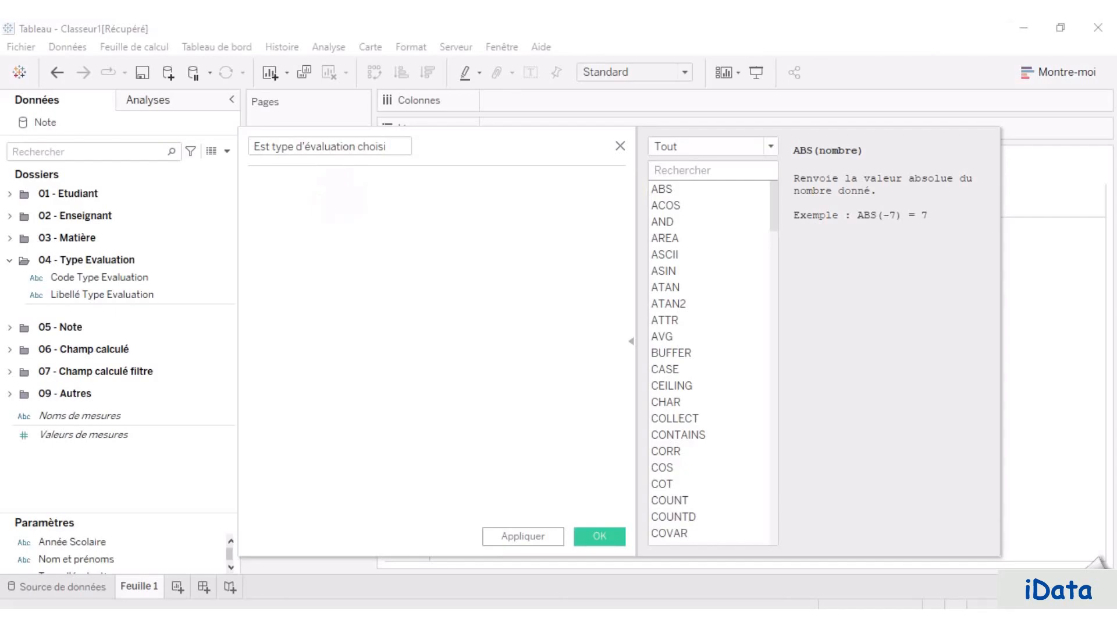
type("lib")
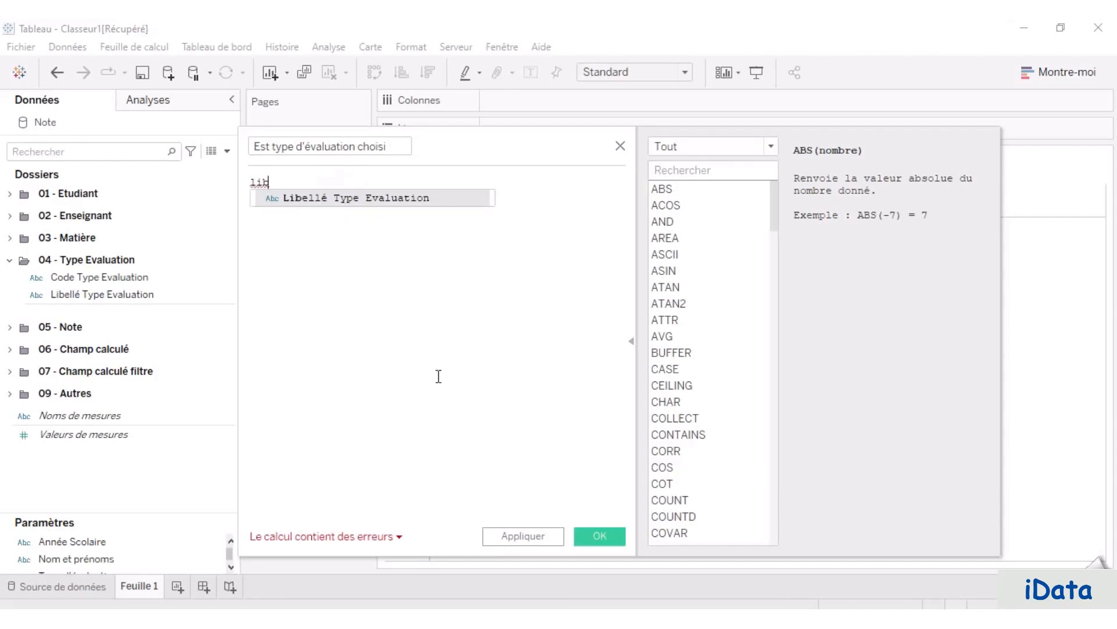
left_click(372, 198)
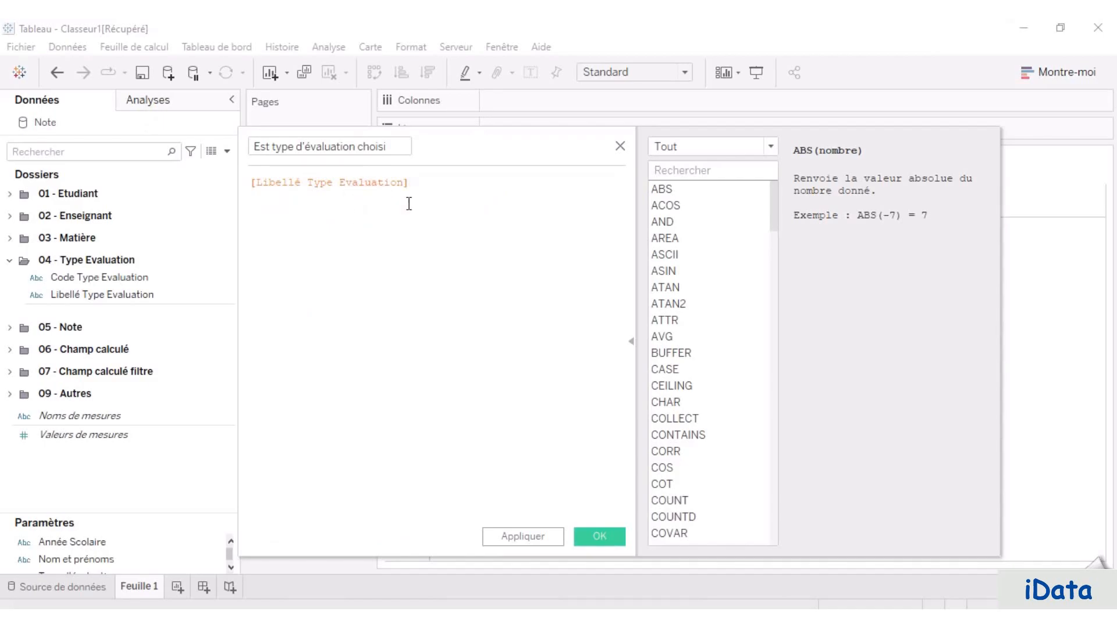
type("= ty")
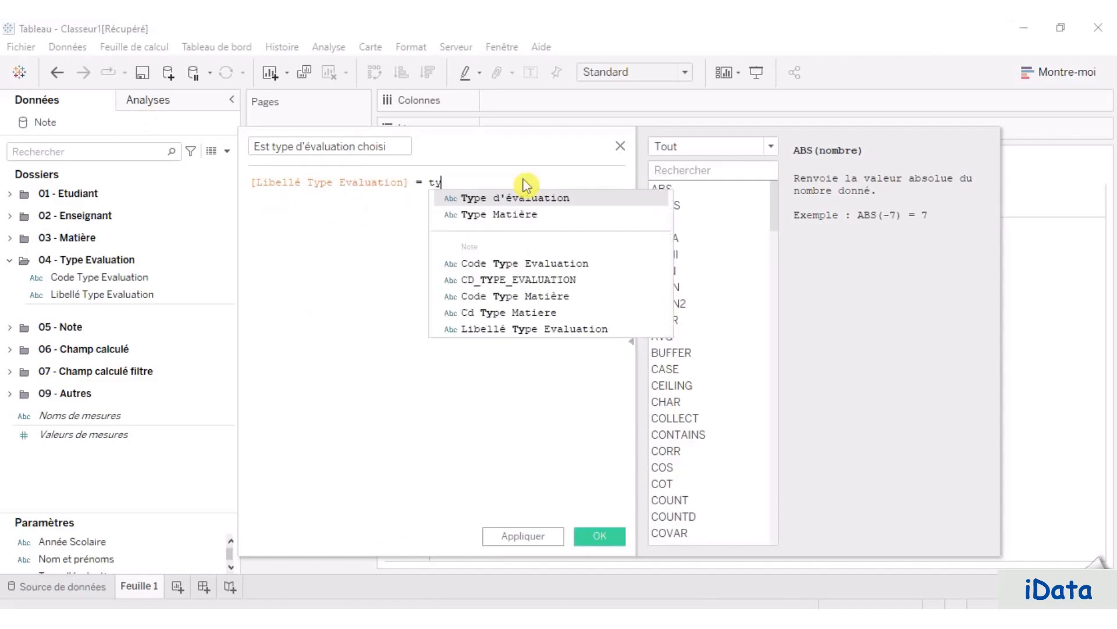
left_click(523, 197)
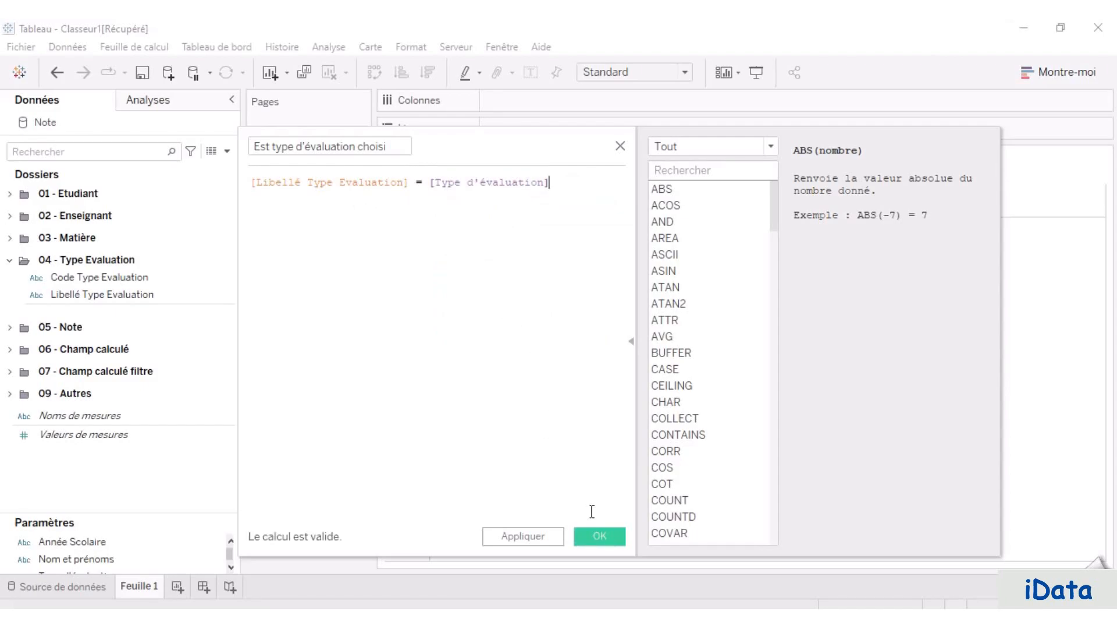
left_click(598, 538)
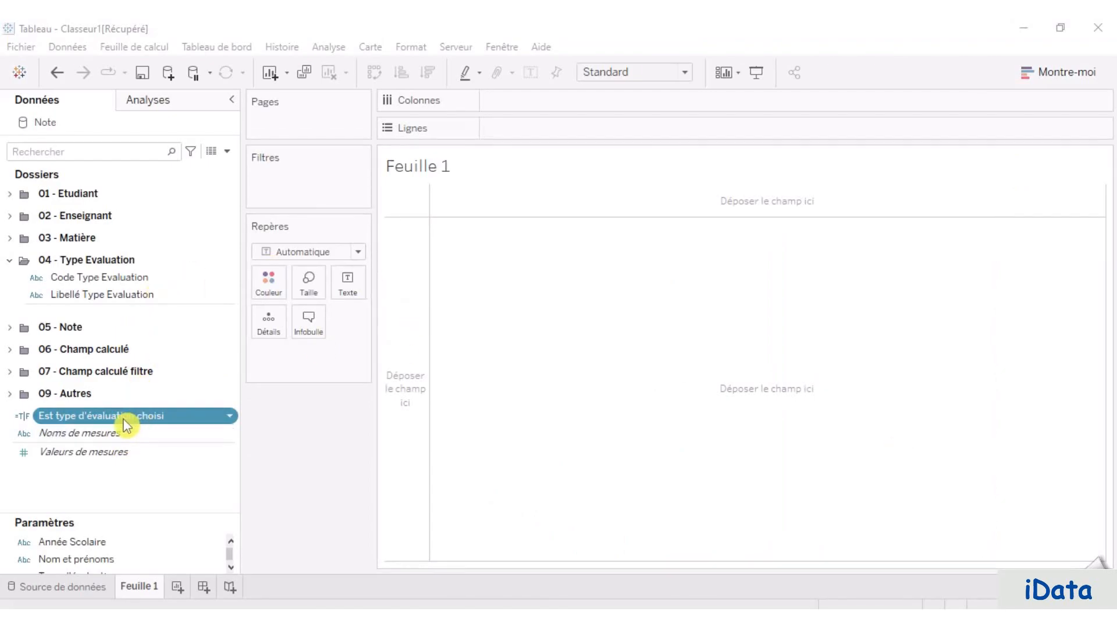
Step: Create the calculated field Est étudiant rank choisi with the formula [Filtre Rang Etudiant] = [Paramètres].[Nom et prénoms]
left_click(227, 151)
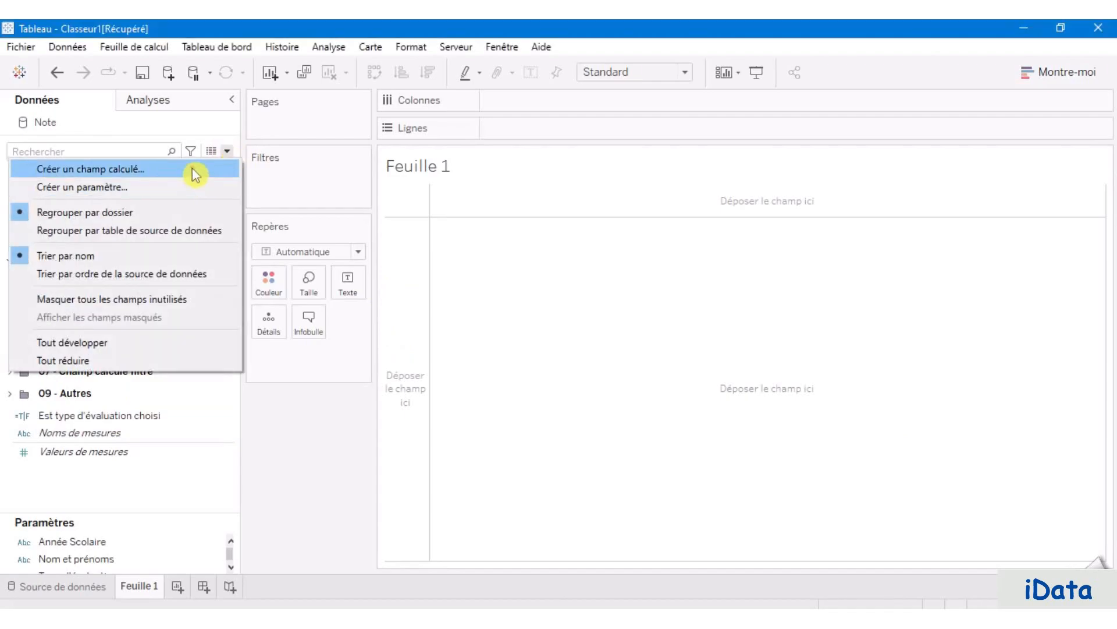
left_click(194, 175)
type("Est étudiant rank choisi")
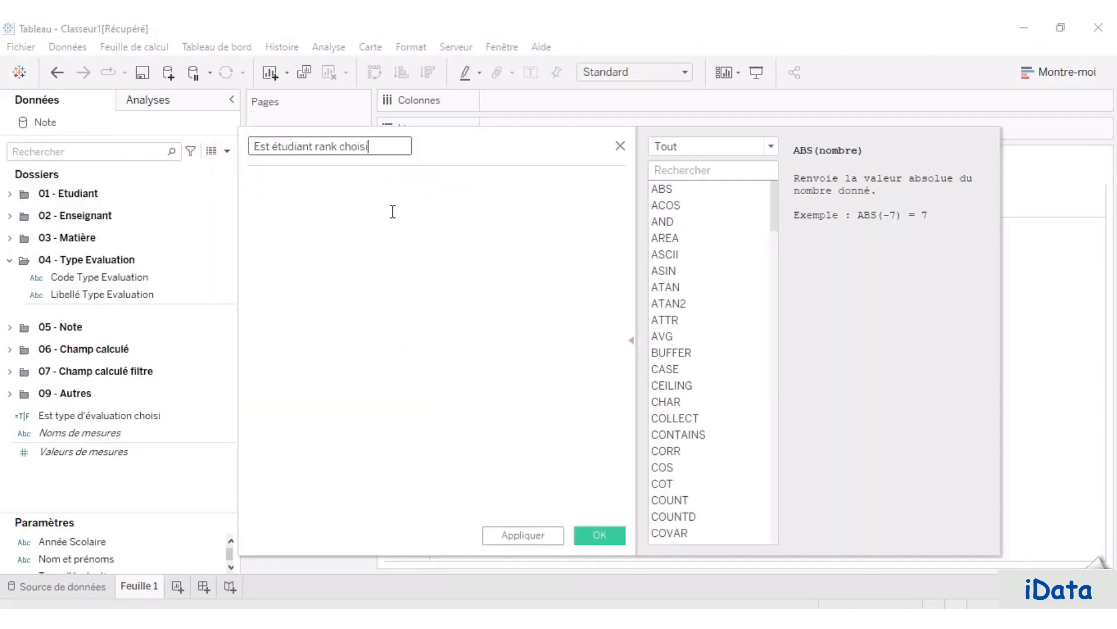
left_click(297, 189)
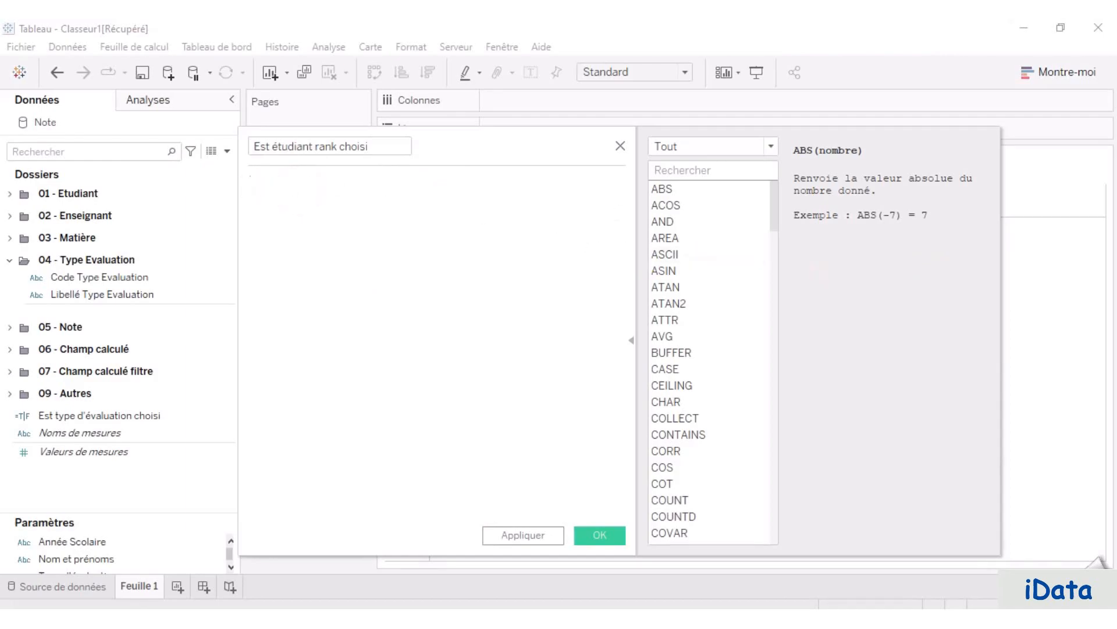
type("fi")
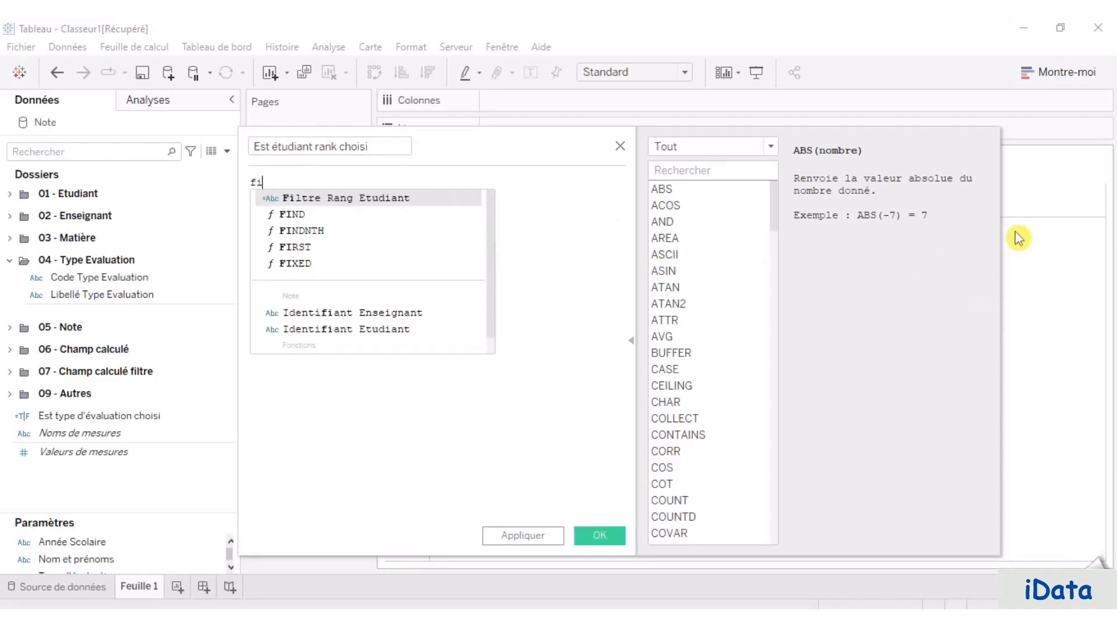
left_click(375, 197)
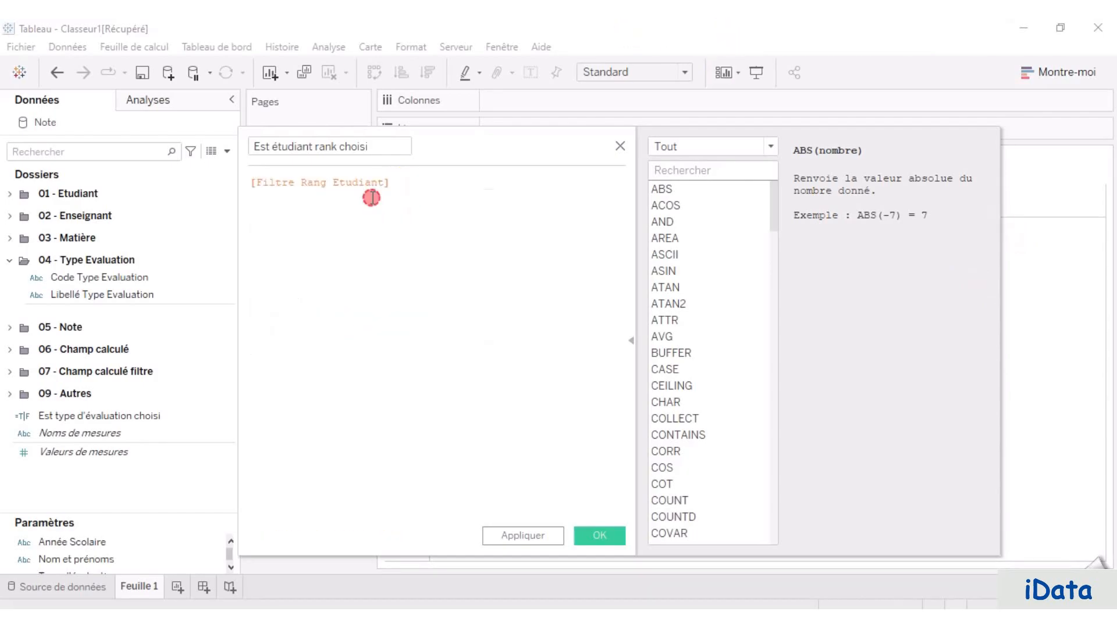
type("= no")
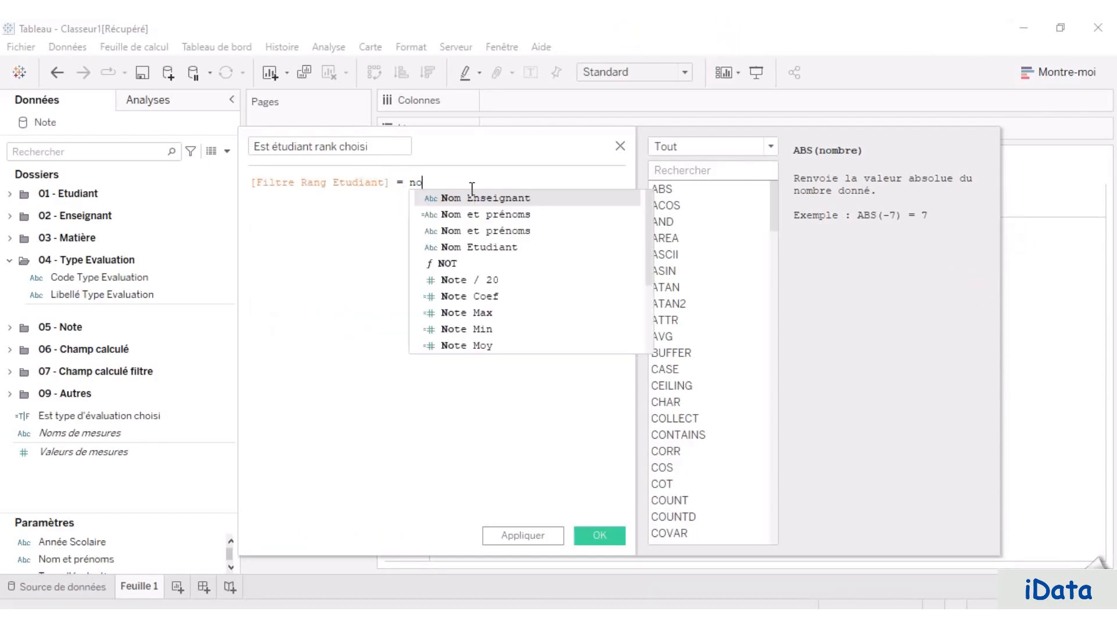
left_click(510, 231)
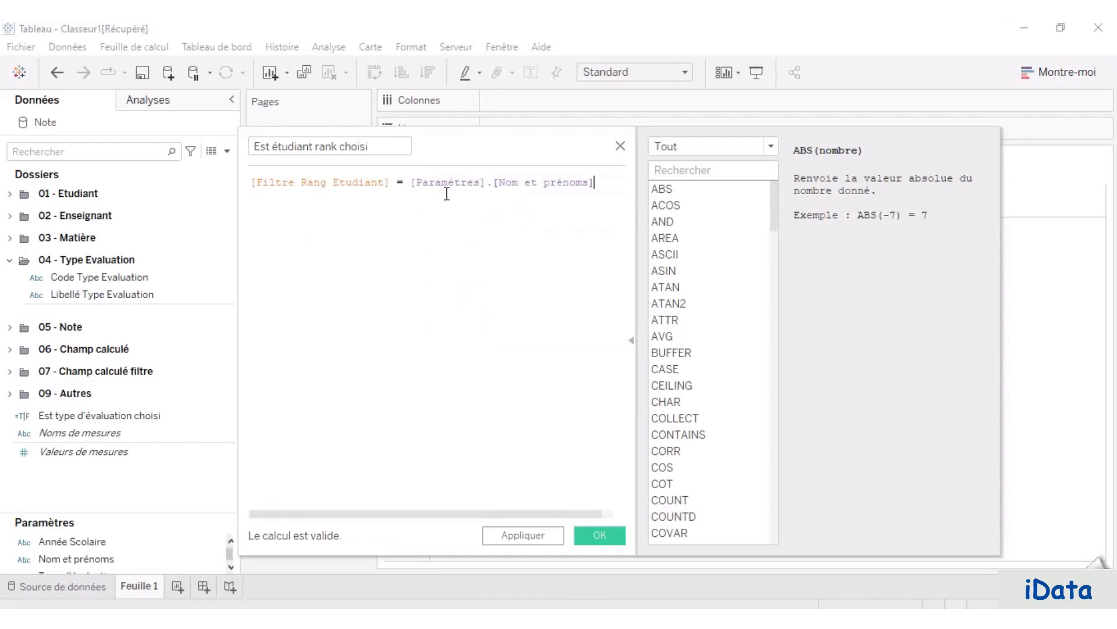
left_click(598, 535)
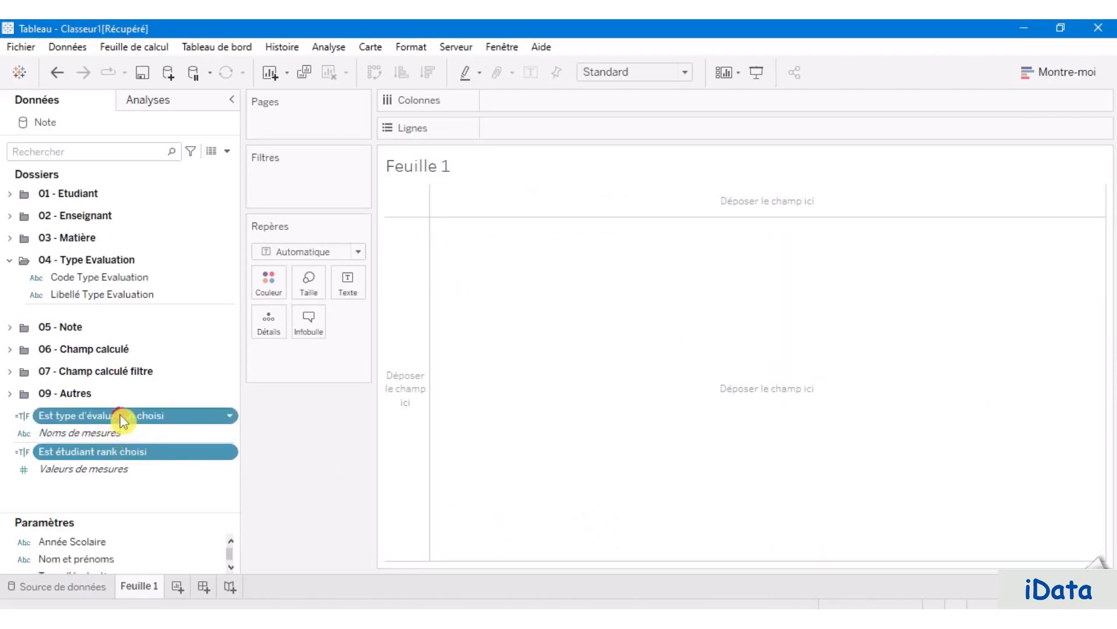
Step: Move Est type d'évaluation choisi and Est étudiant rank choisi into the 07 - Champ calculé filtre folder, and enlarge the parameter list
left_click_drag(146, 415, 135, 374)
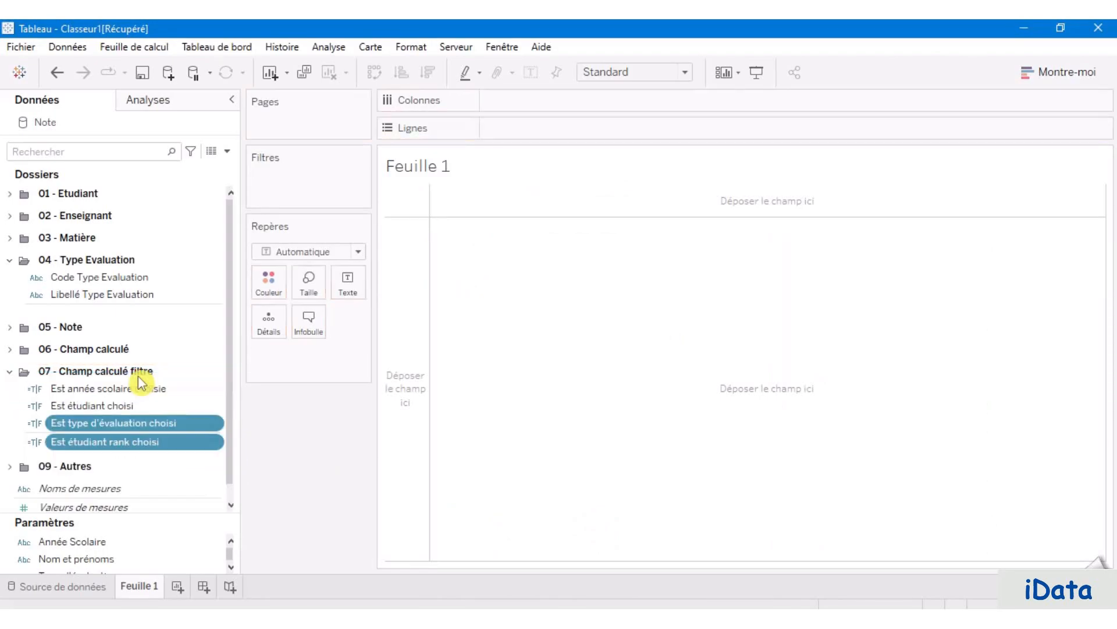
left_click(14, 376)
left_click(10, 372)
left_click(9, 260)
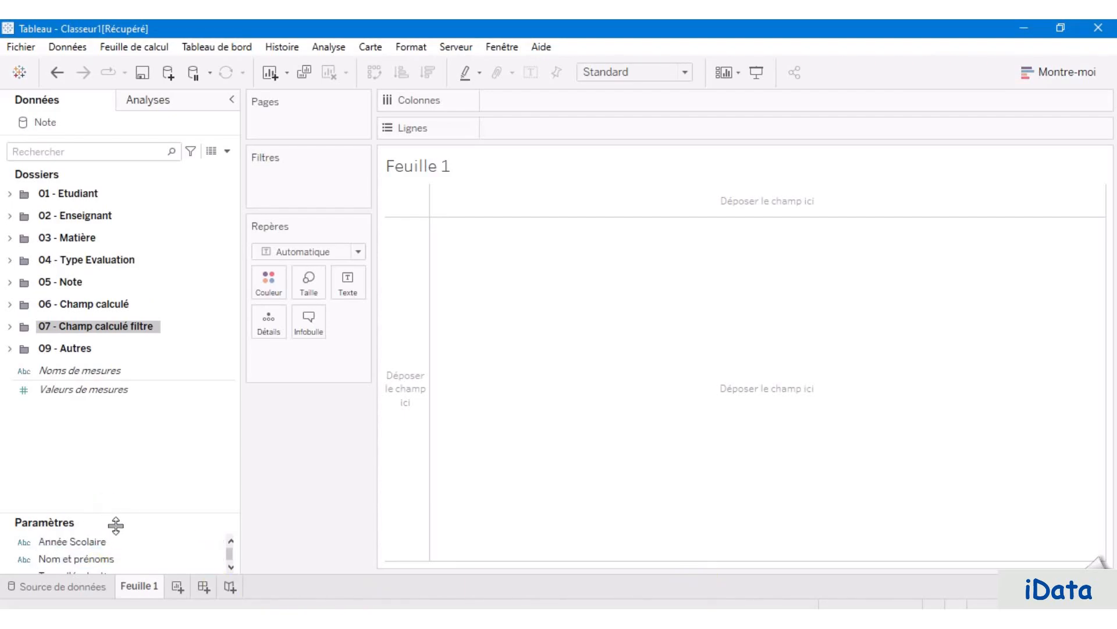
left_click_drag(116, 525, 128, 501)
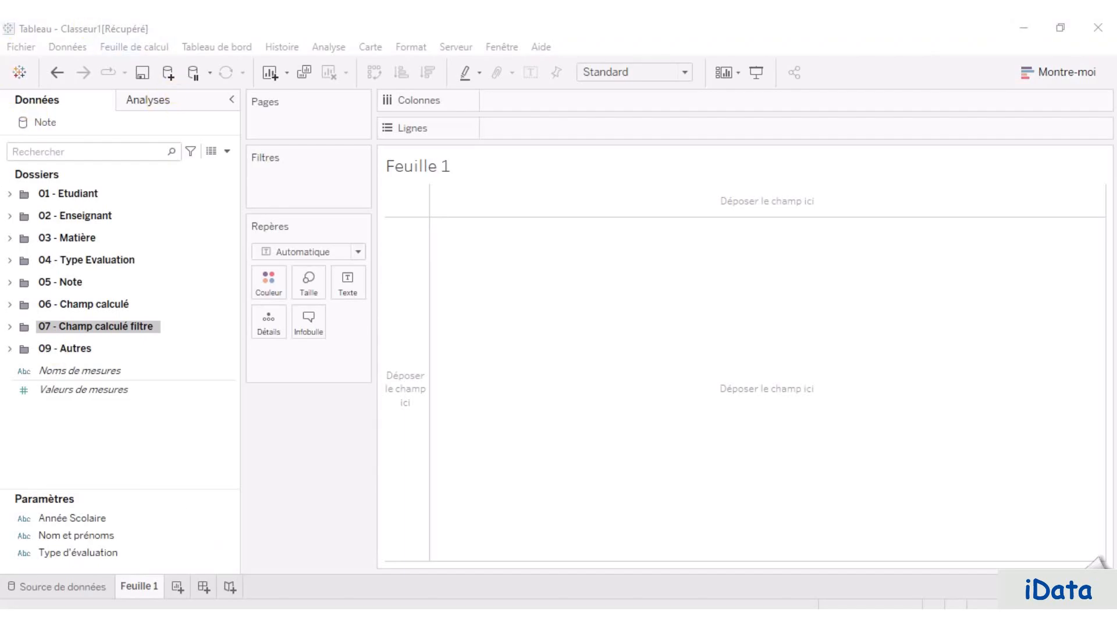
Step: Rename the worksheet Note Matière and save the workbook as Bulletin_De_Notes_Etudiant
double_click(148, 587)
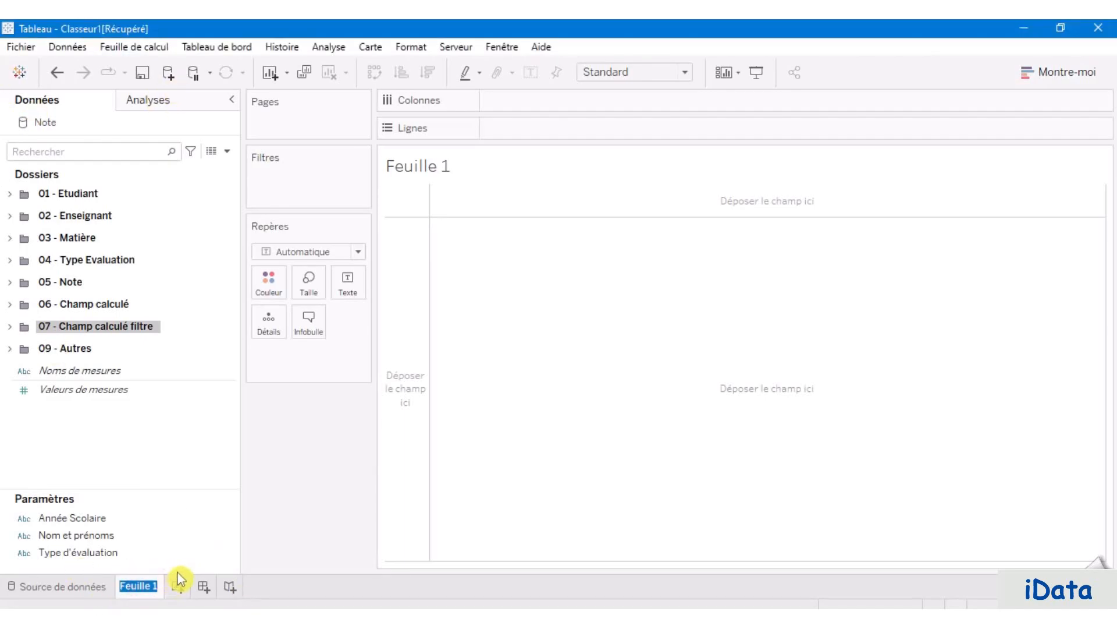
type("Note Matière")
left_click(293, 506)
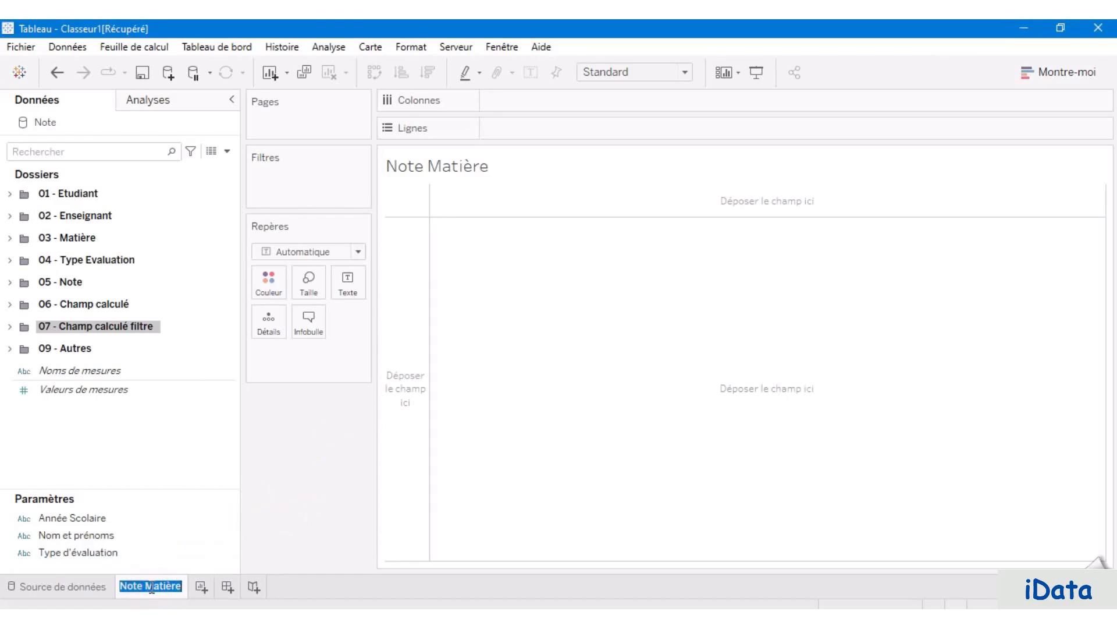
mouse_move(151, 588)
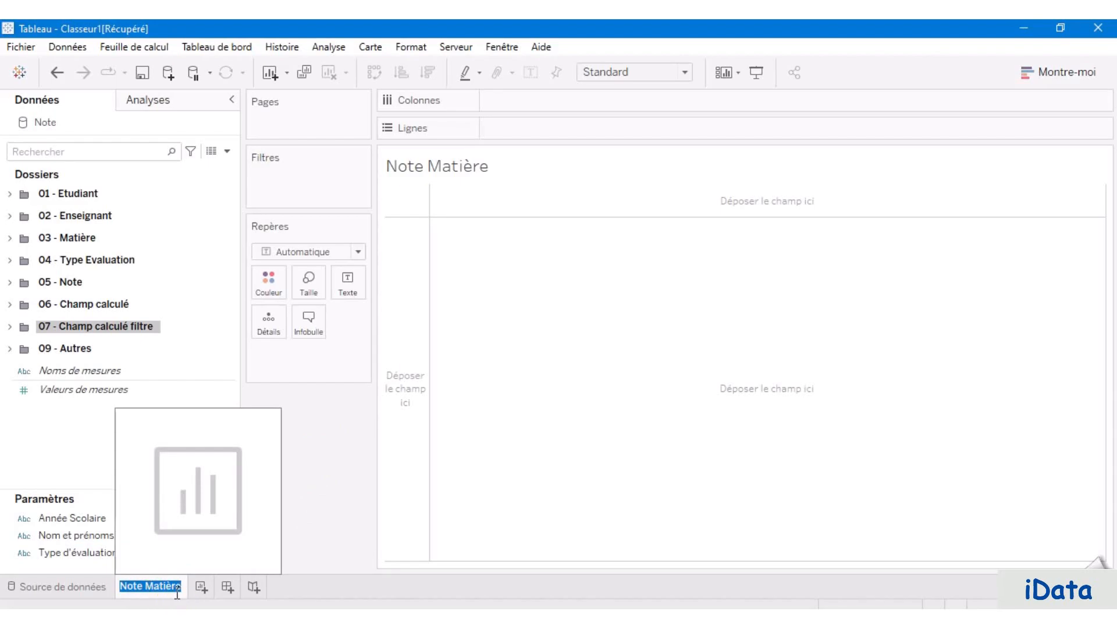
left_click(327, 513)
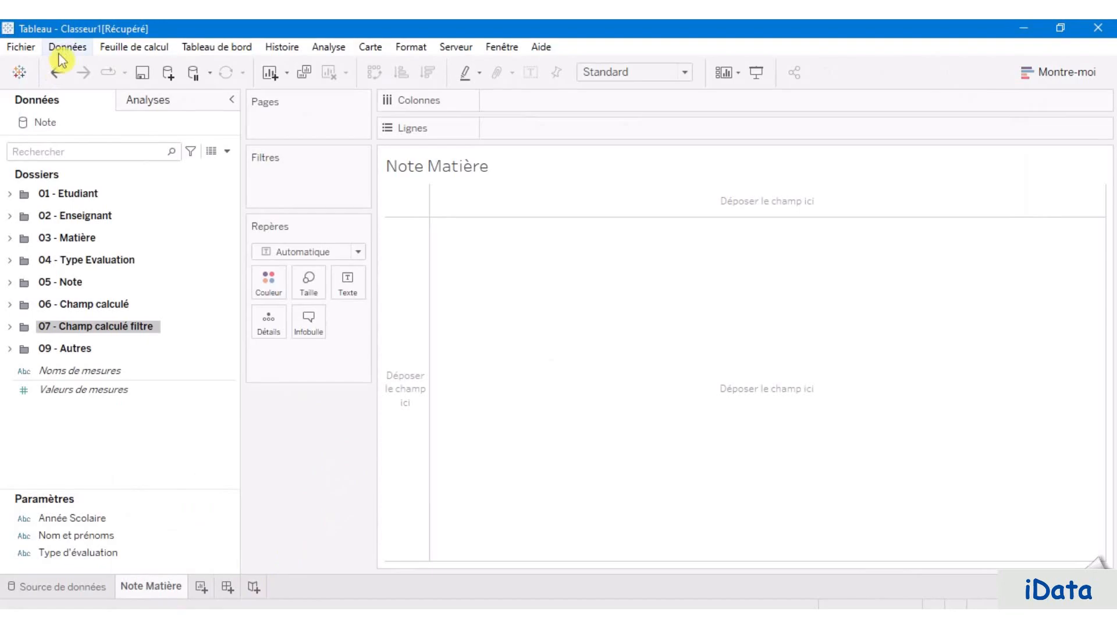
left_click(143, 75)
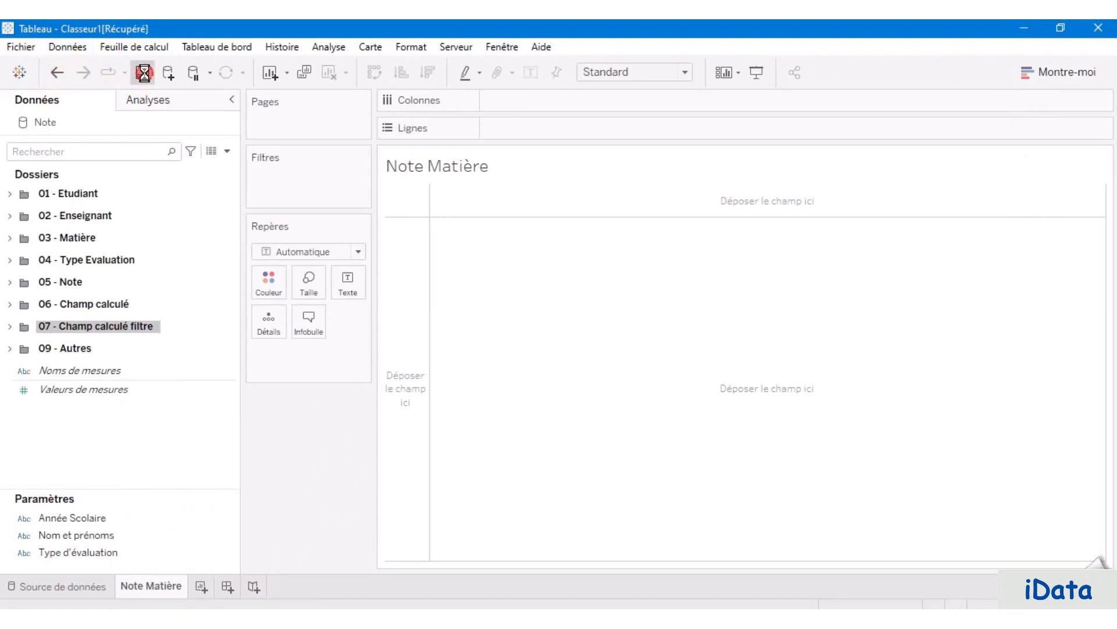
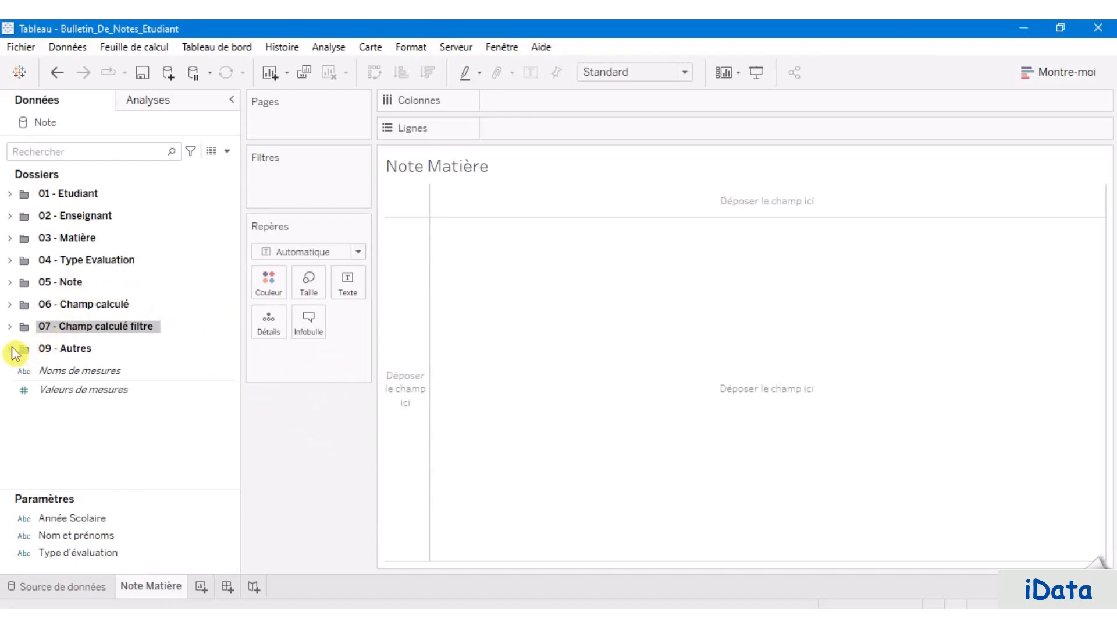
Step: Filter the Note Matière sheet on Est année scolaire choisie, keeping only the value Vrai
left_click(9, 349)
left_click(9, 349)
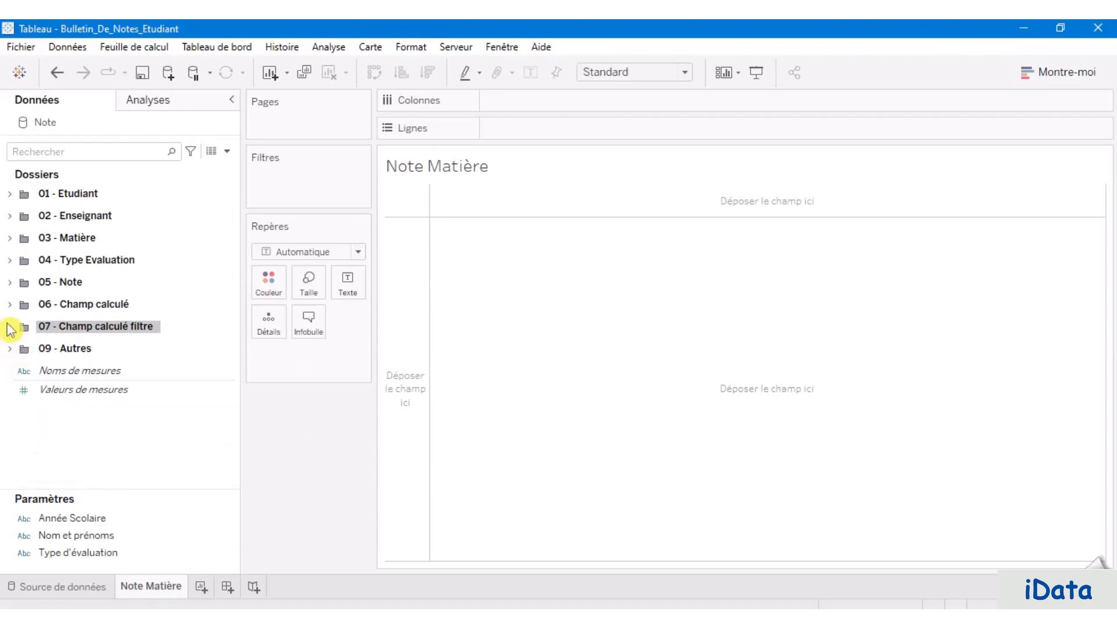
left_click(9, 329)
left_click(111, 347)
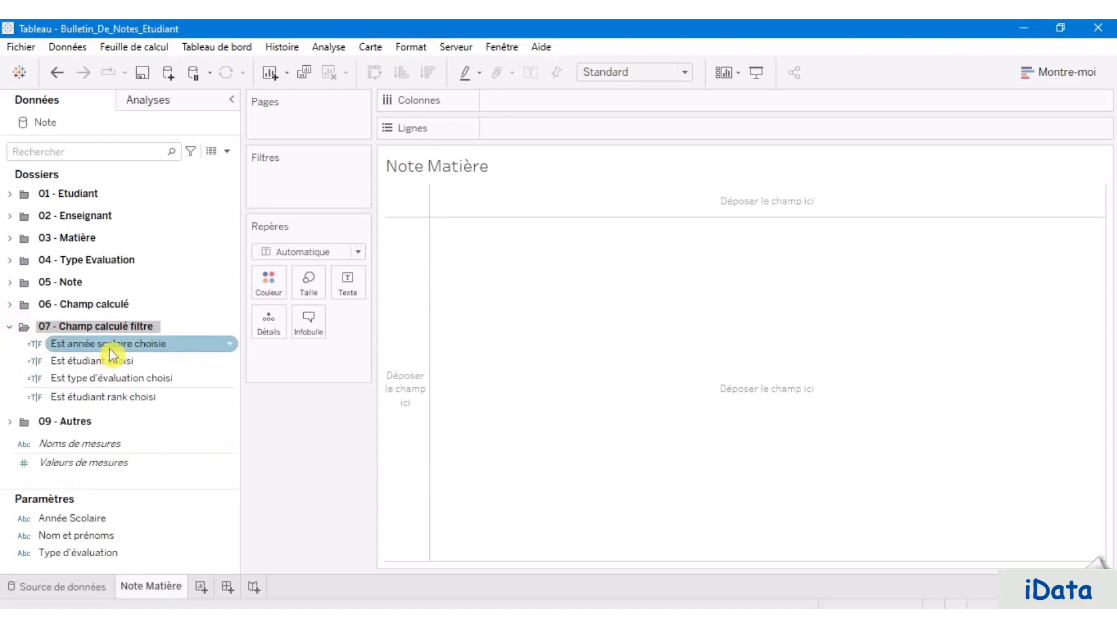
left_click_drag(126, 330, 309, 180)
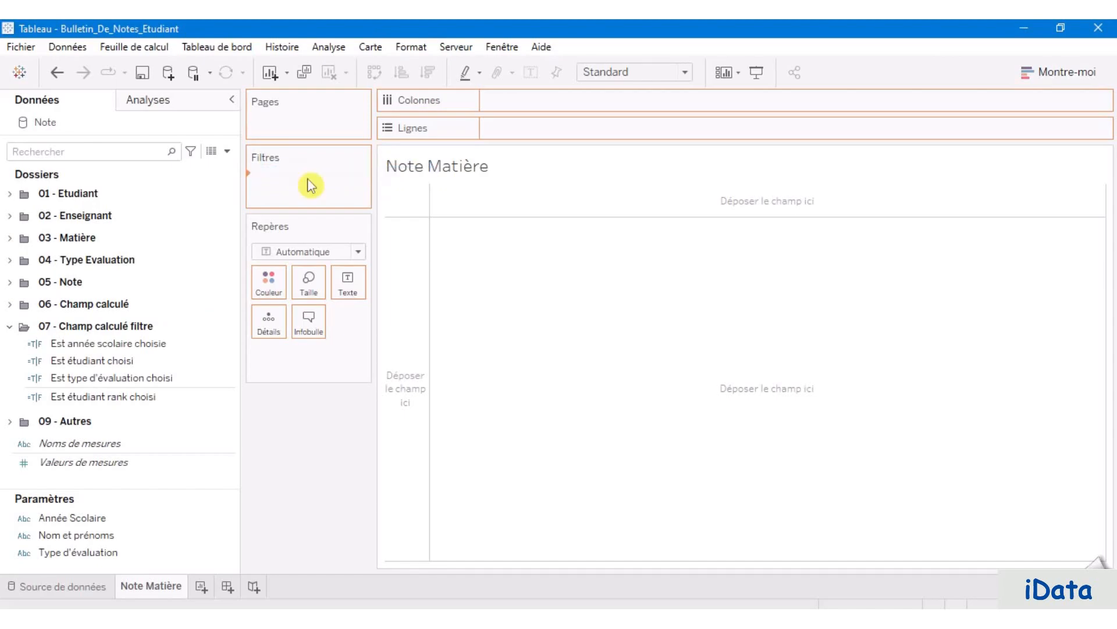
left_click(361, 201)
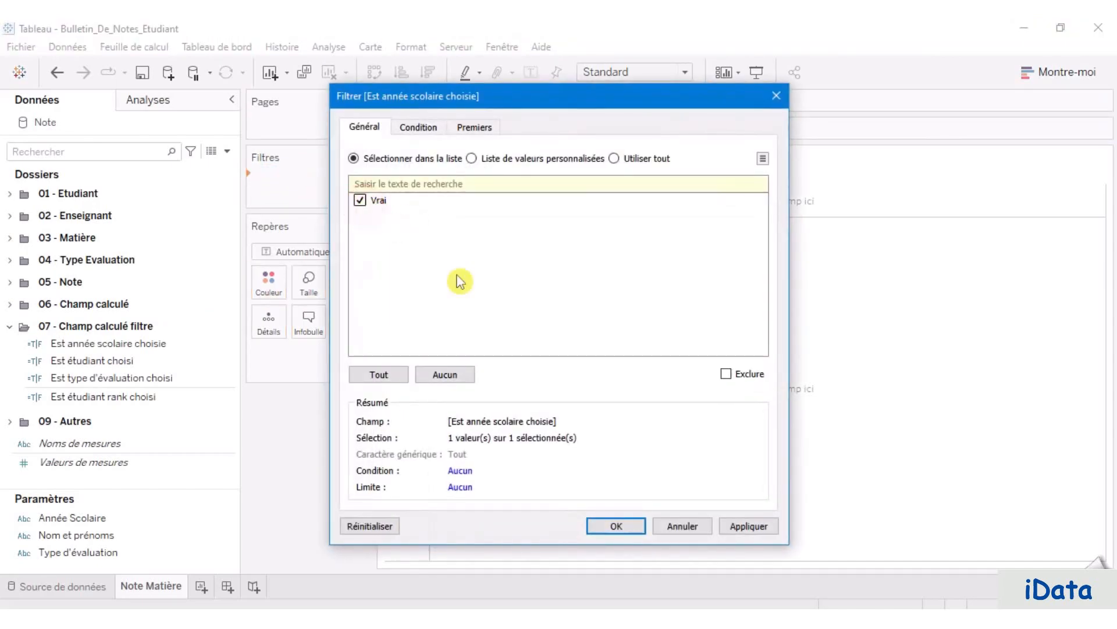
left_click(751, 526)
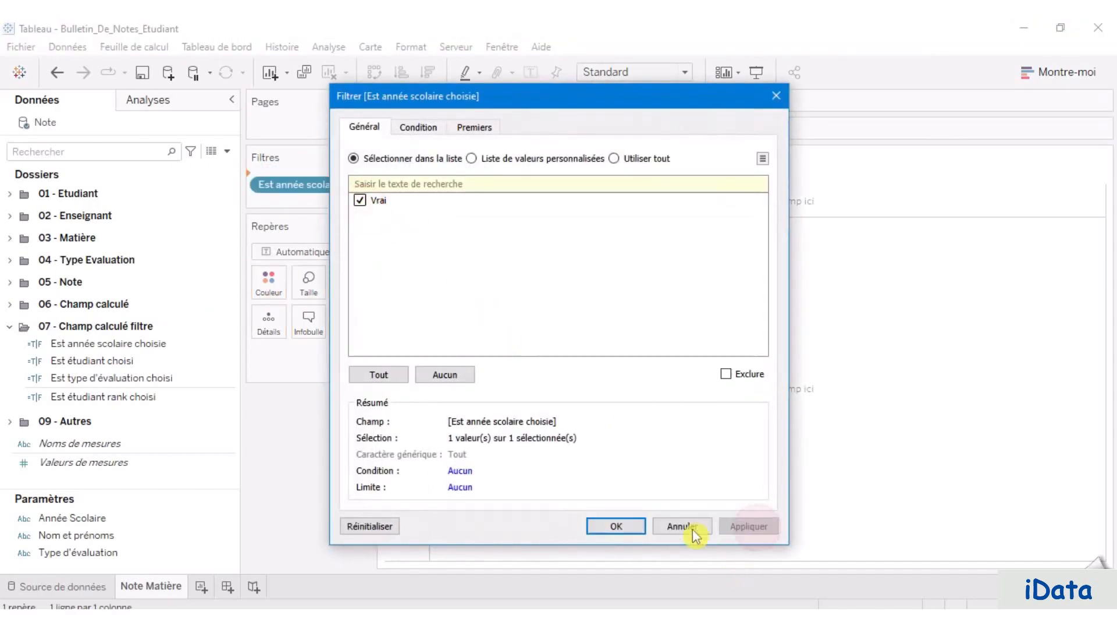
left_click(620, 526)
Step: Add Est étudiant choisi as a filter on the sheet, keeping only Vrai
left_click(174, 360)
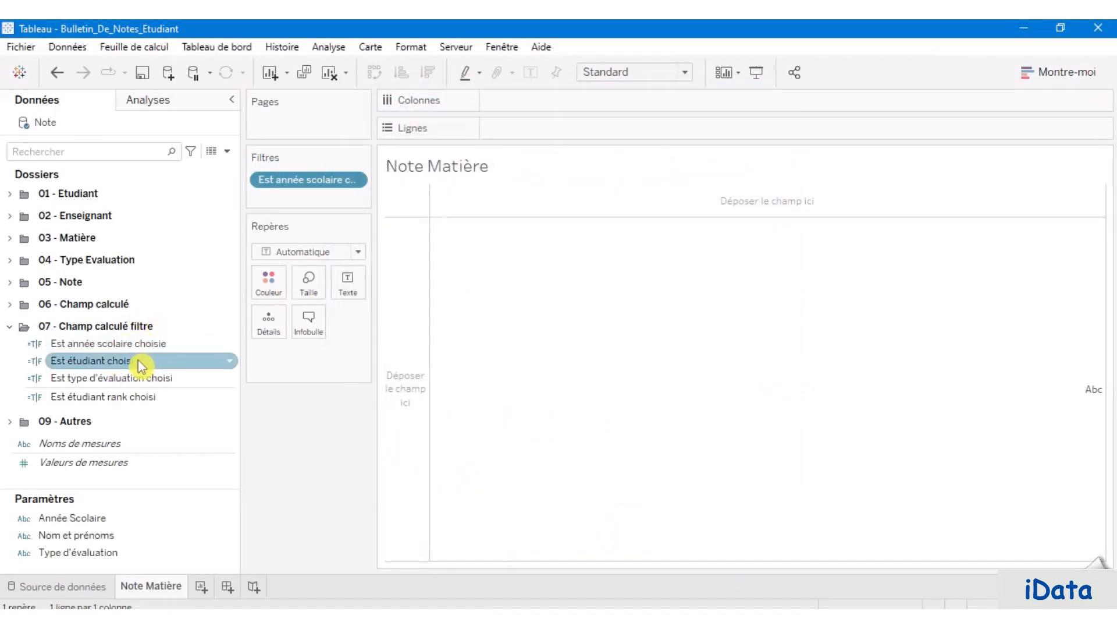
left_click_drag(129, 367, 316, 198)
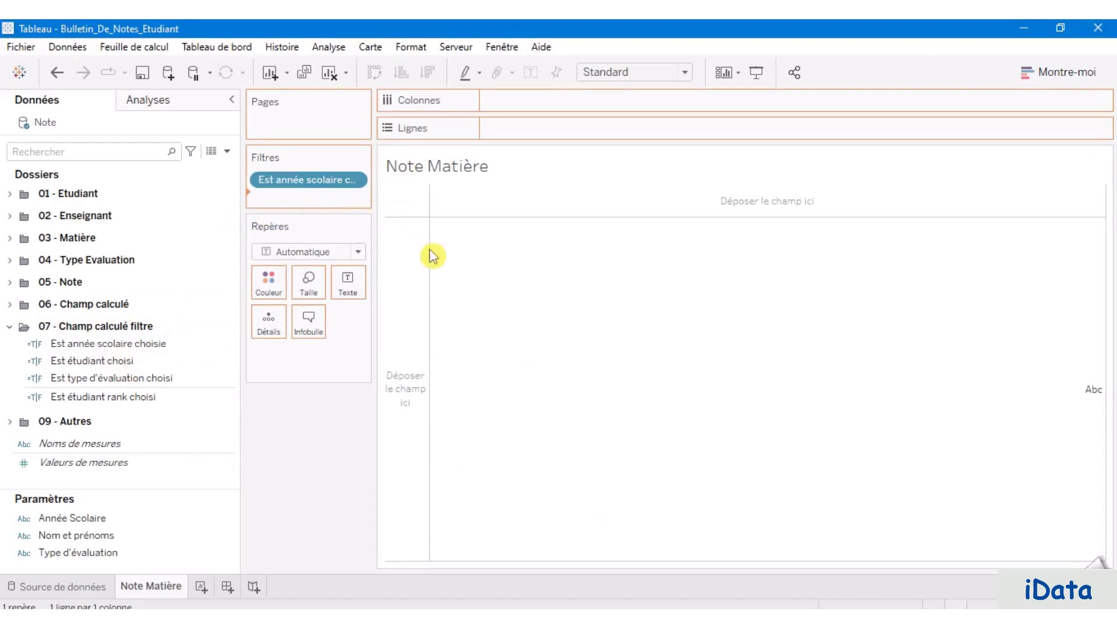
left_click(361, 215)
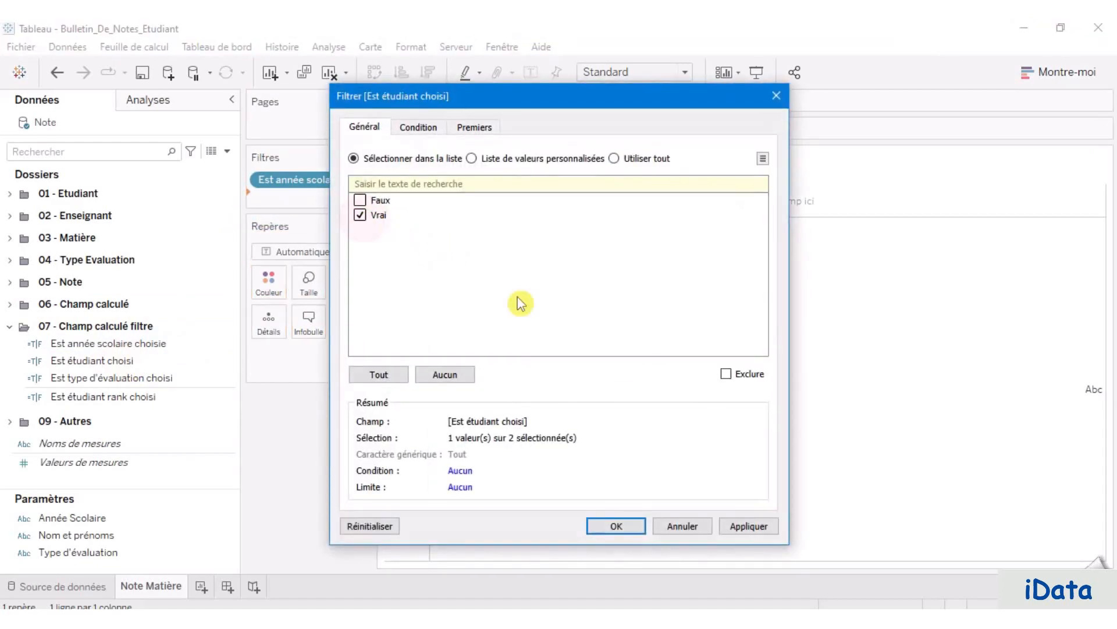
left_click(611, 526)
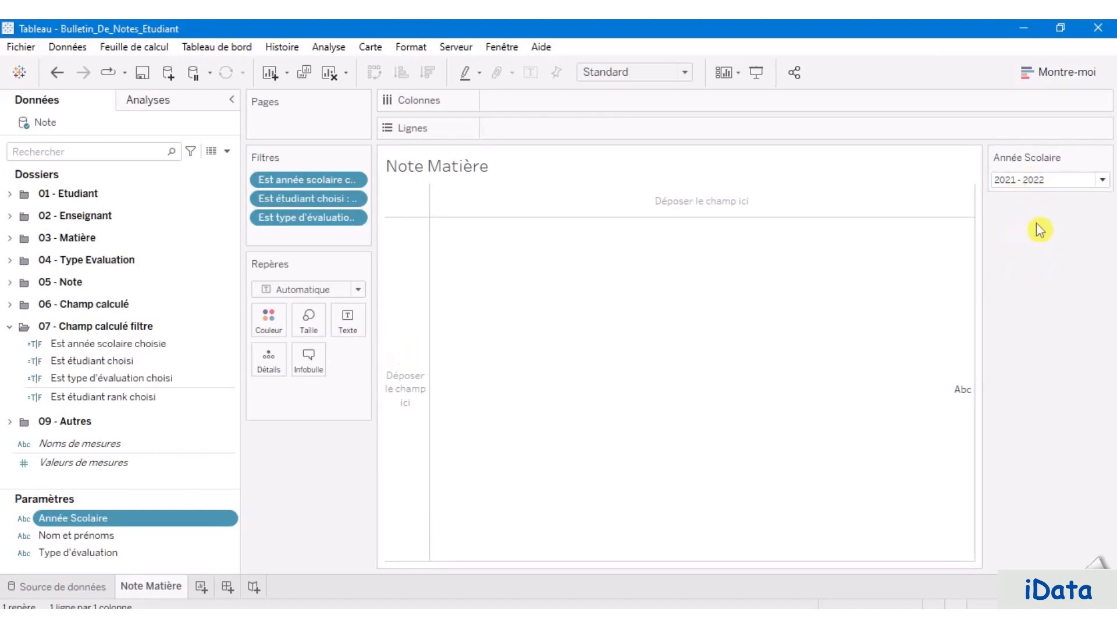
Step: Show the Nom et prénoms and Type d'évaluation parameter controls on the Note Matière sheet
right_click(230, 537)
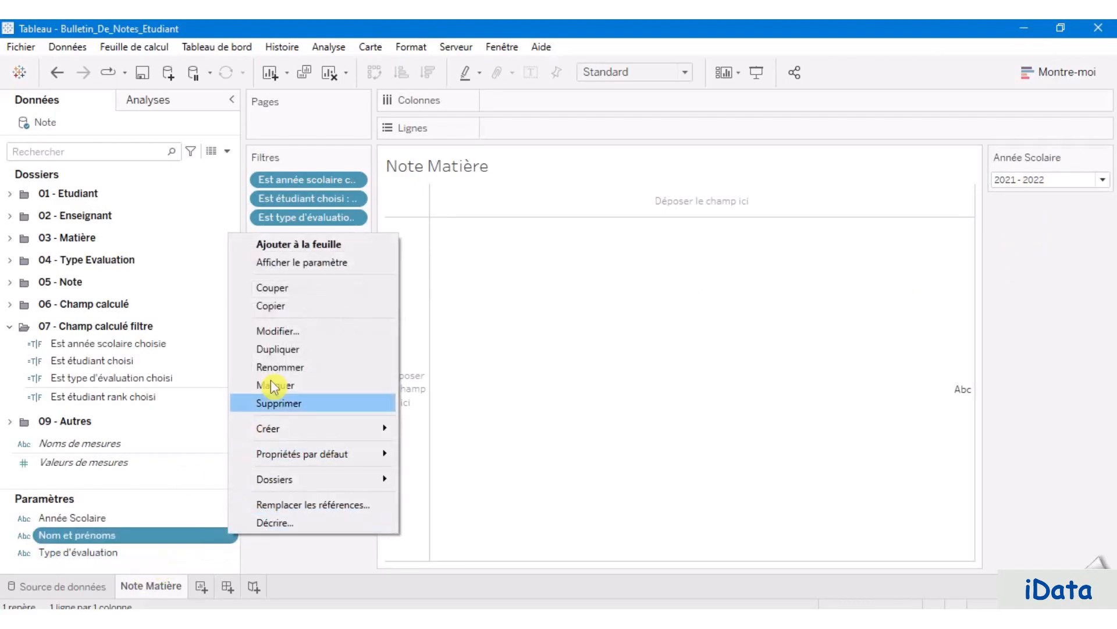
left_click(312, 262)
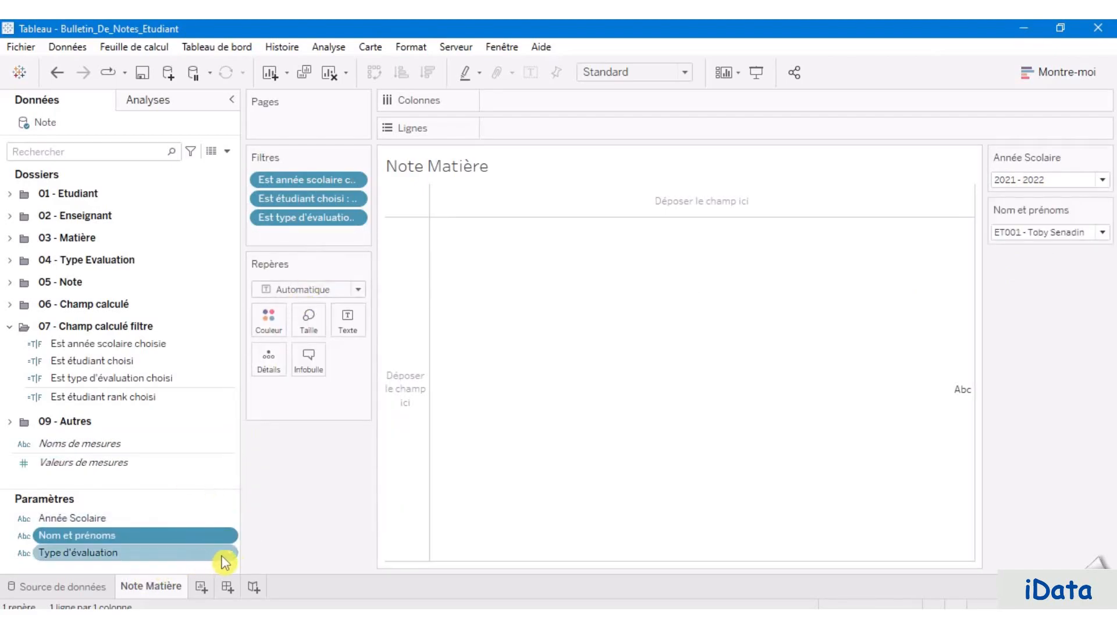
right_click(224, 558)
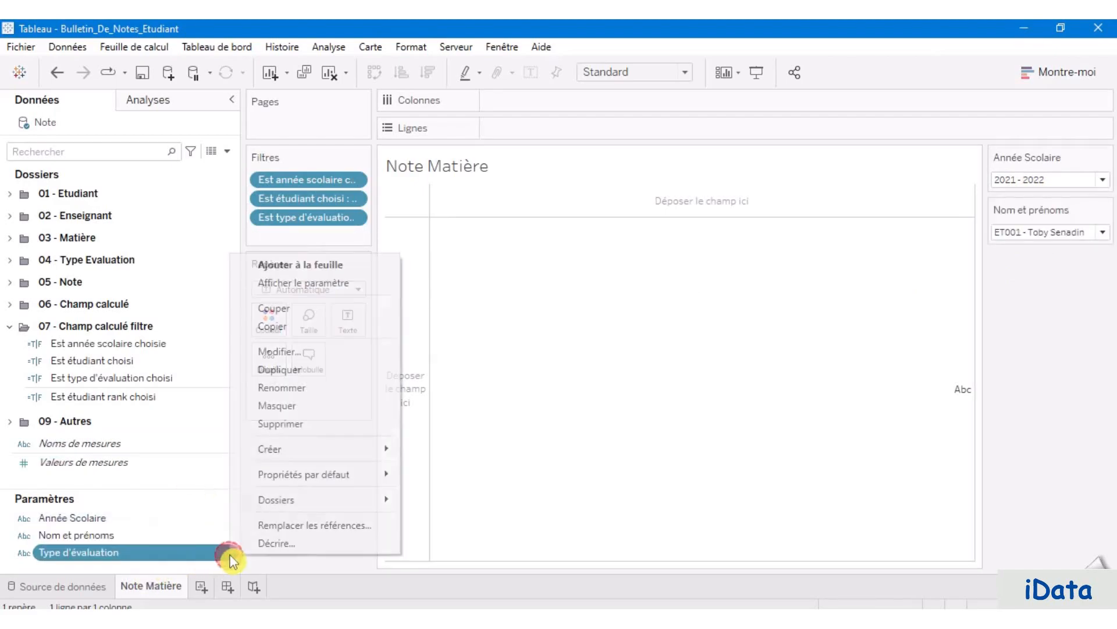
left_click(326, 284)
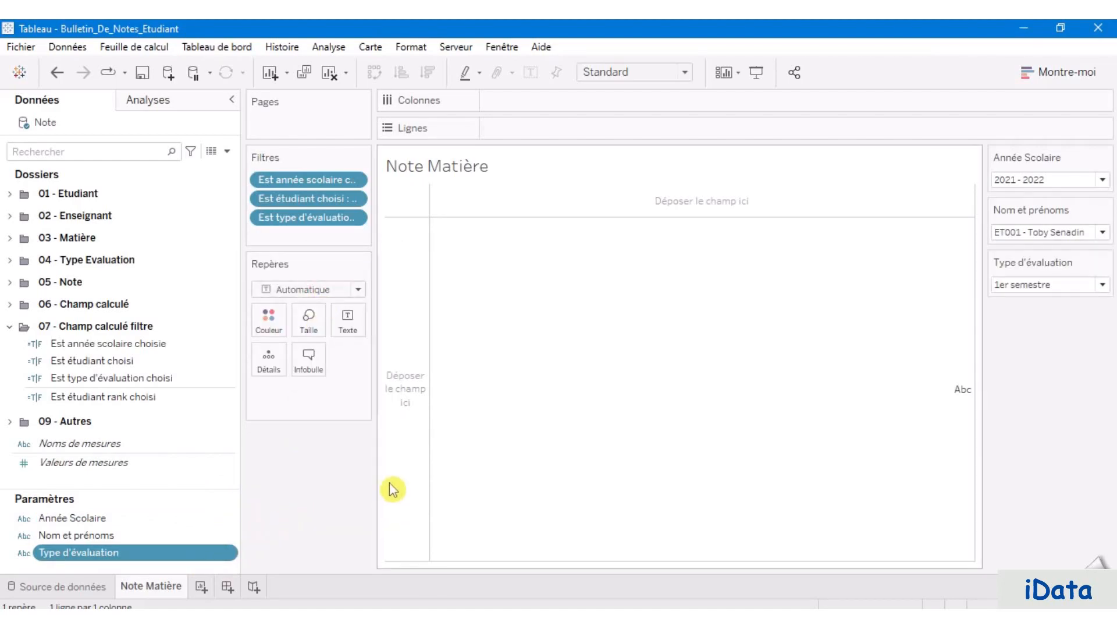
Step: Create a hierarchy named Matière from the Matière and Type Matière fields in the 03 - Matière folder
left_click(9, 327)
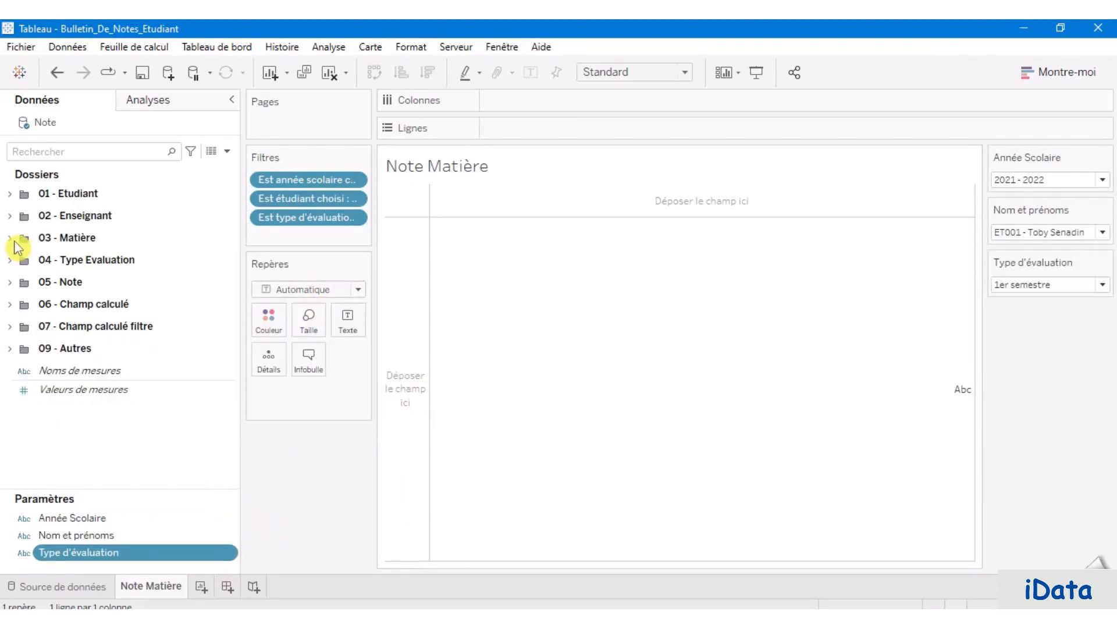
left_click(12, 238)
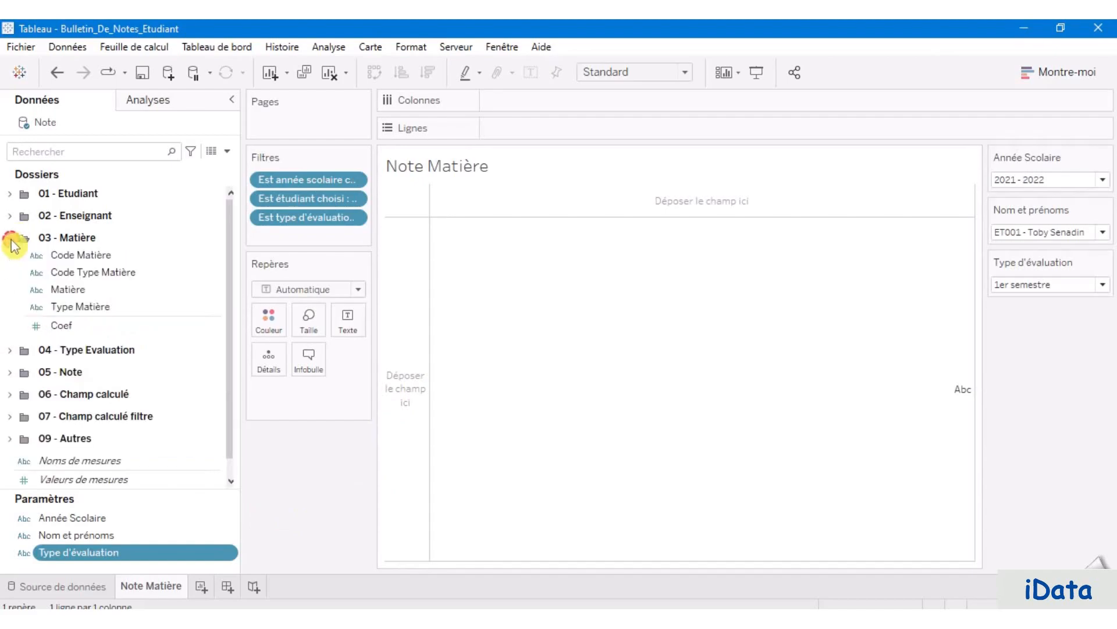
left_click(110, 329)
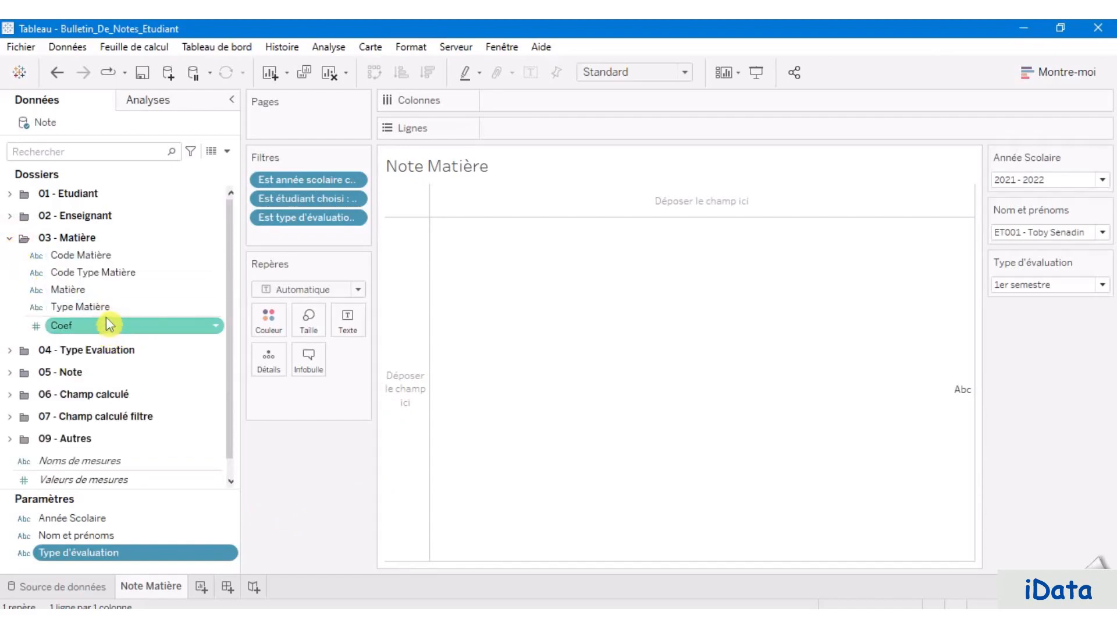
left_click(112, 308)
left_click(115, 294)
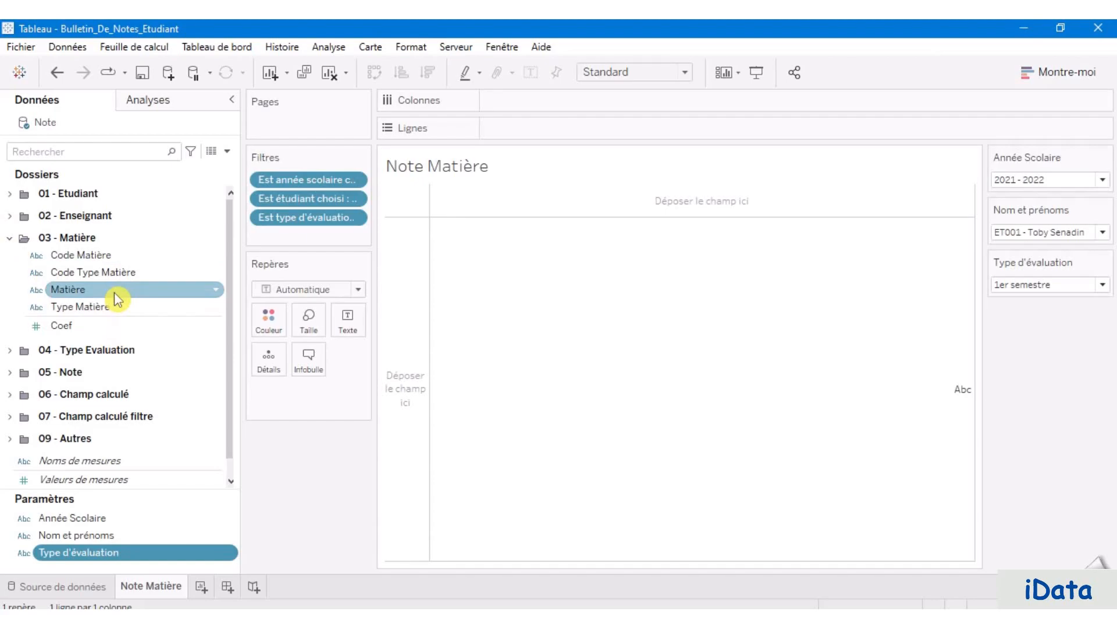
left_click(114, 291)
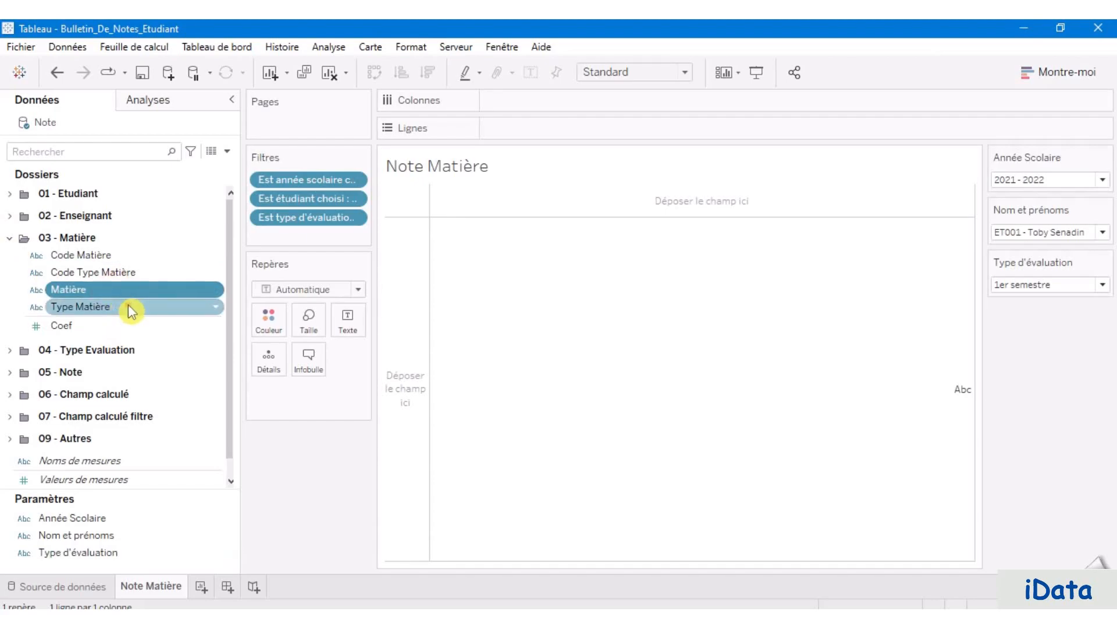
left_click(129, 308, "ctrl")
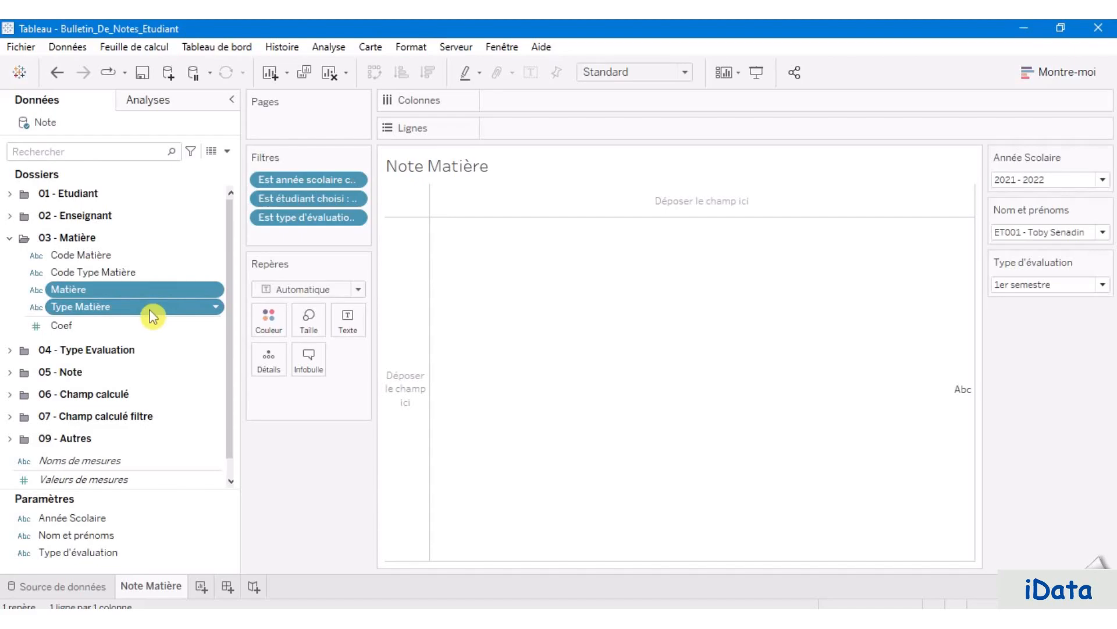
right_click(151, 310)
mouse_move(257, 523)
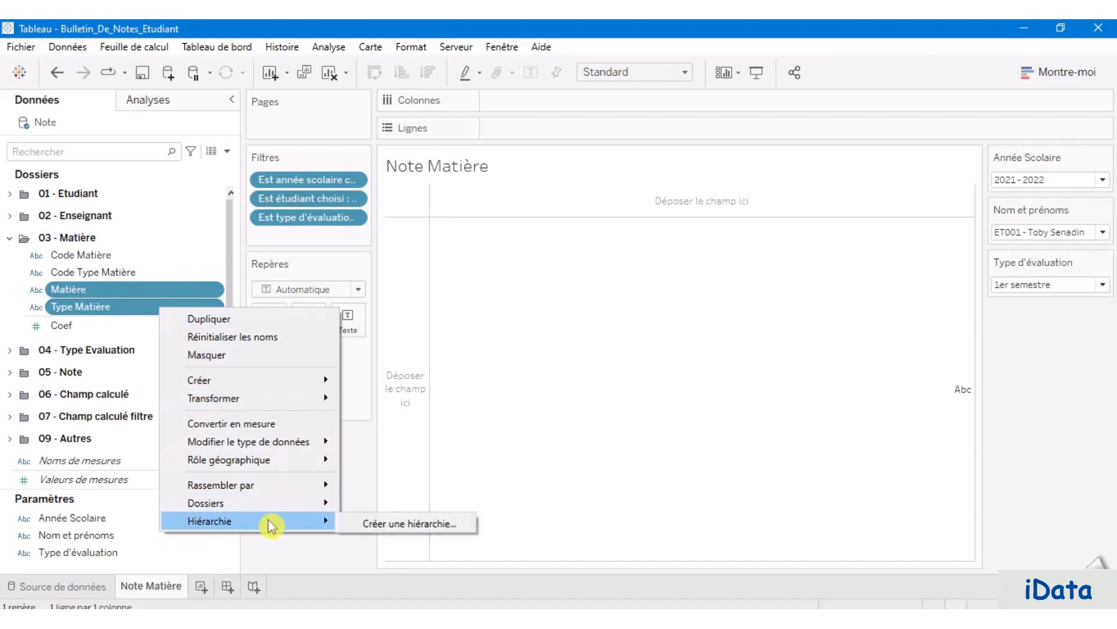
left_click(391, 522)
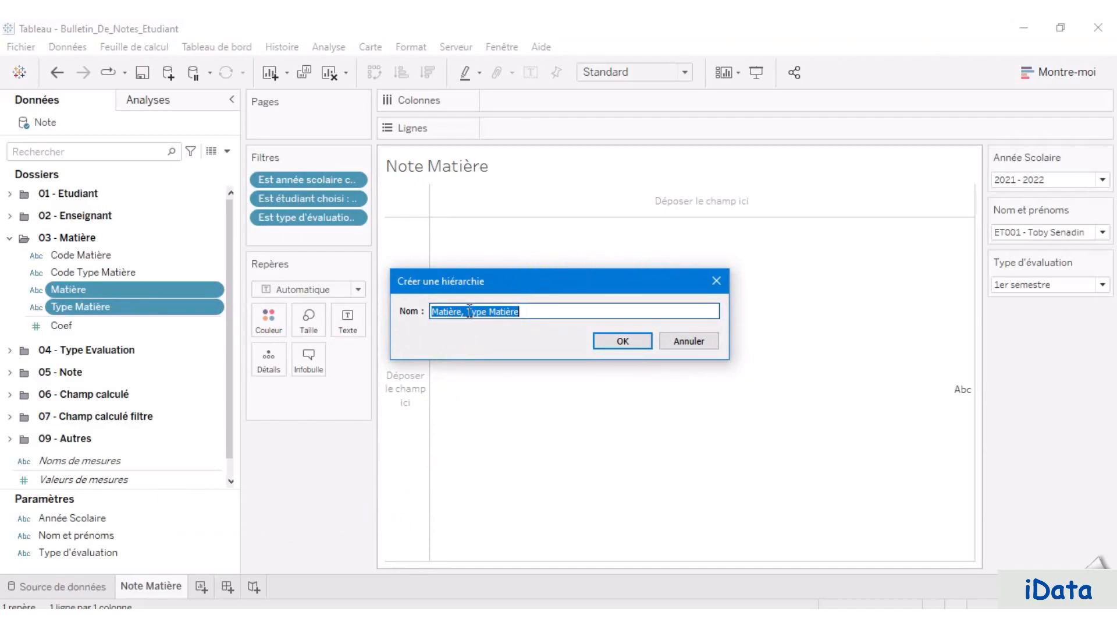
left_click_drag(463, 311, 548, 308)
key("BackSpace")
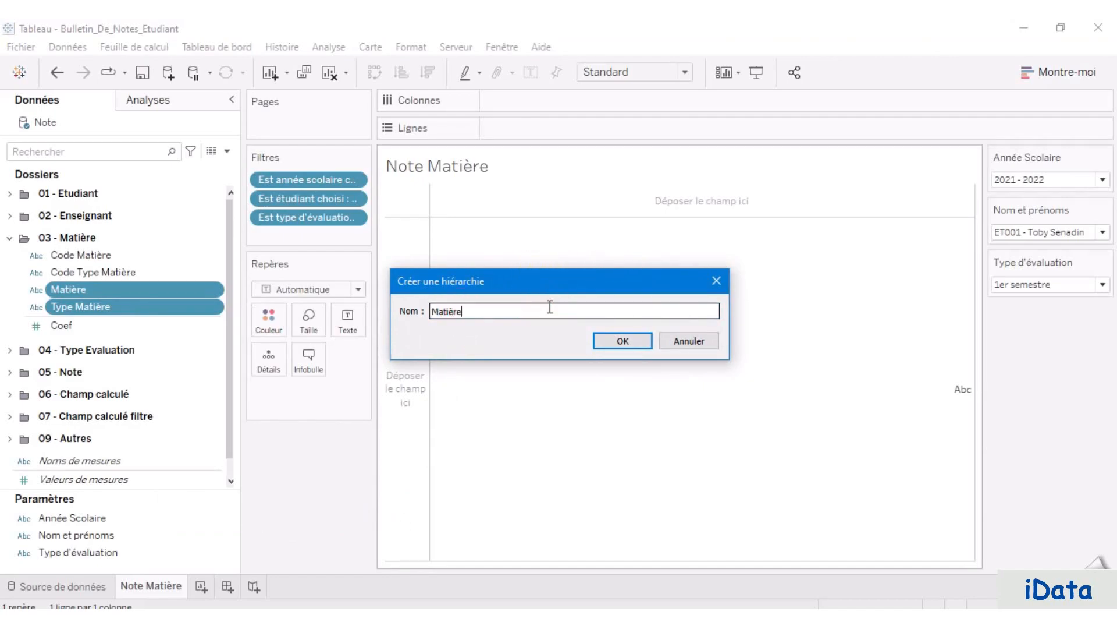
left_click(622, 342)
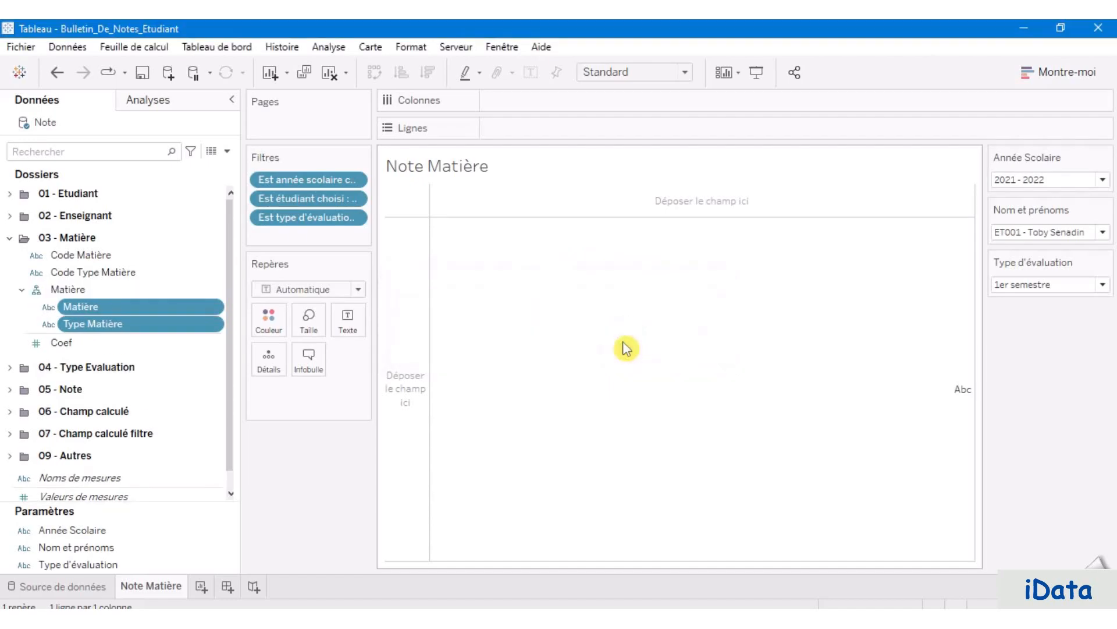
Step: Reorder the Matière hierarchy so that Type Matière is the level above Matière
left_click(114, 325)
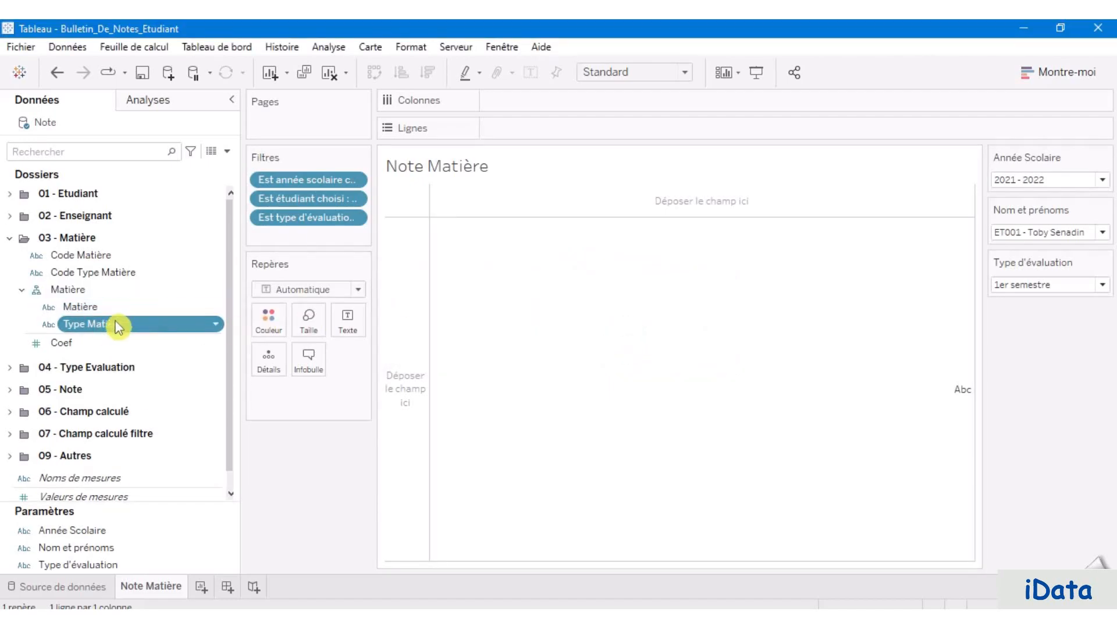
left_click_drag(119, 327, 114, 297)
left_click(141, 323)
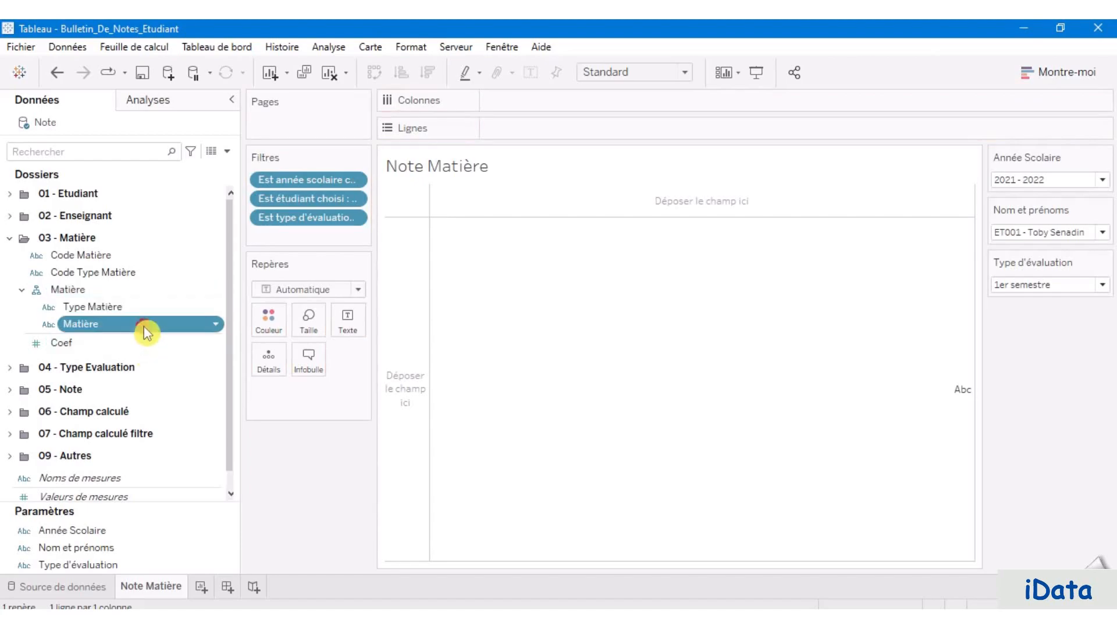
left_click(141, 309)
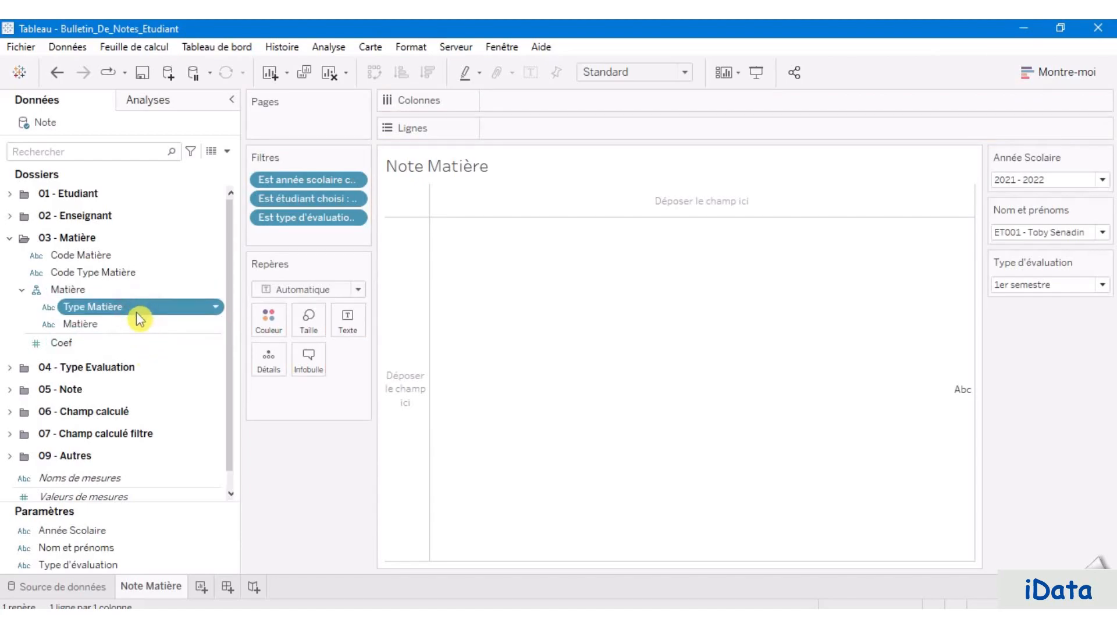
left_click(128, 329)
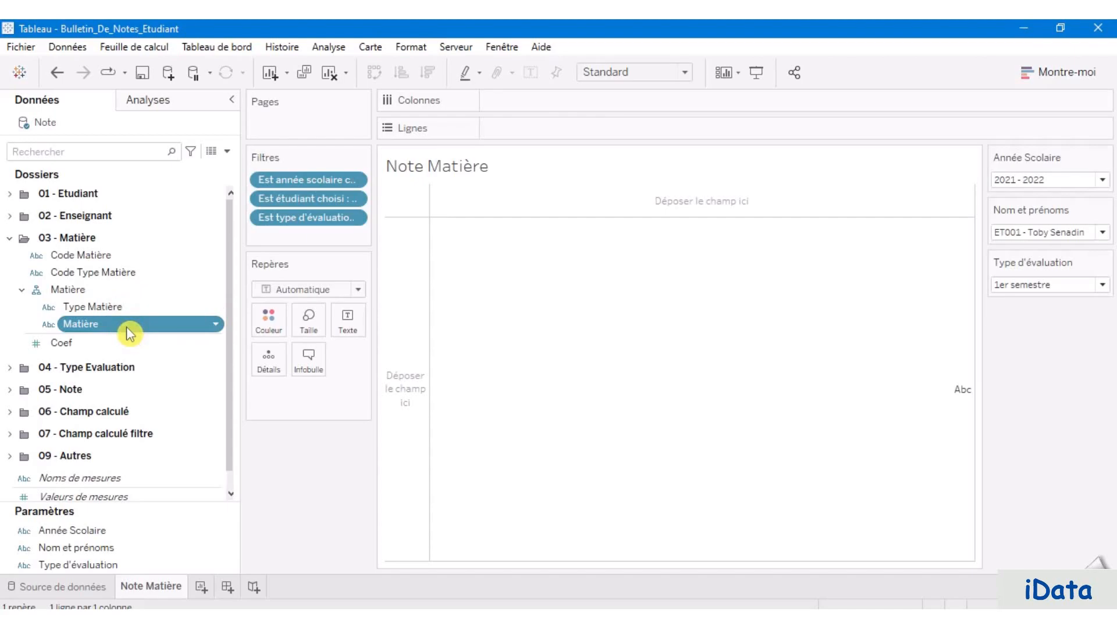
Step: Place the Matière hierarchy on the rows and expand Type Matière down to the Matière level
left_click(21, 290)
left_click(104, 309)
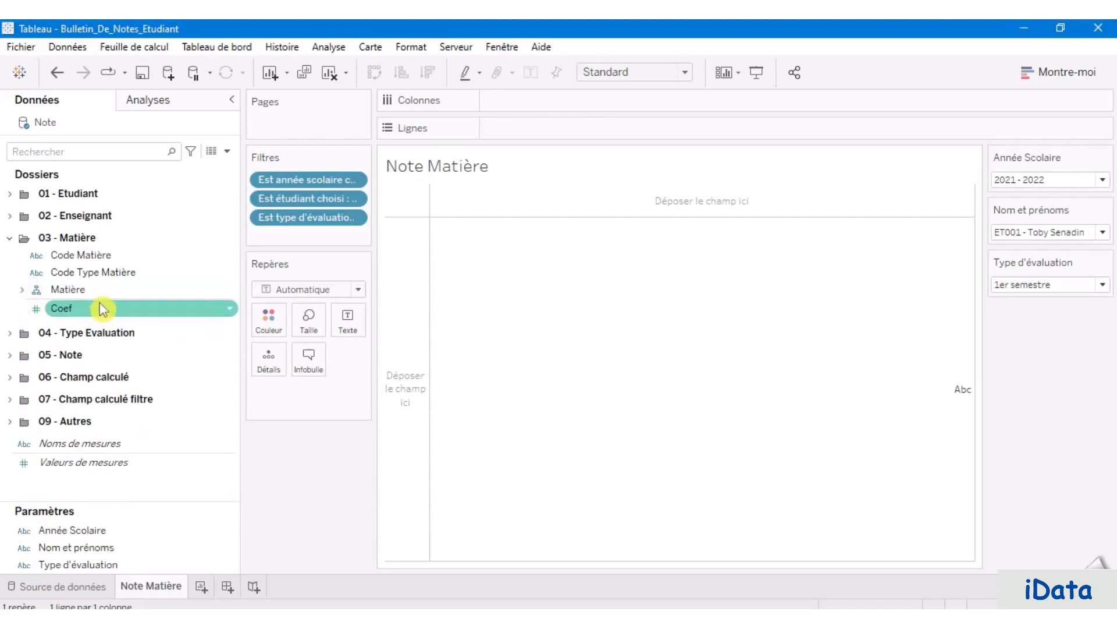
left_click(107, 291)
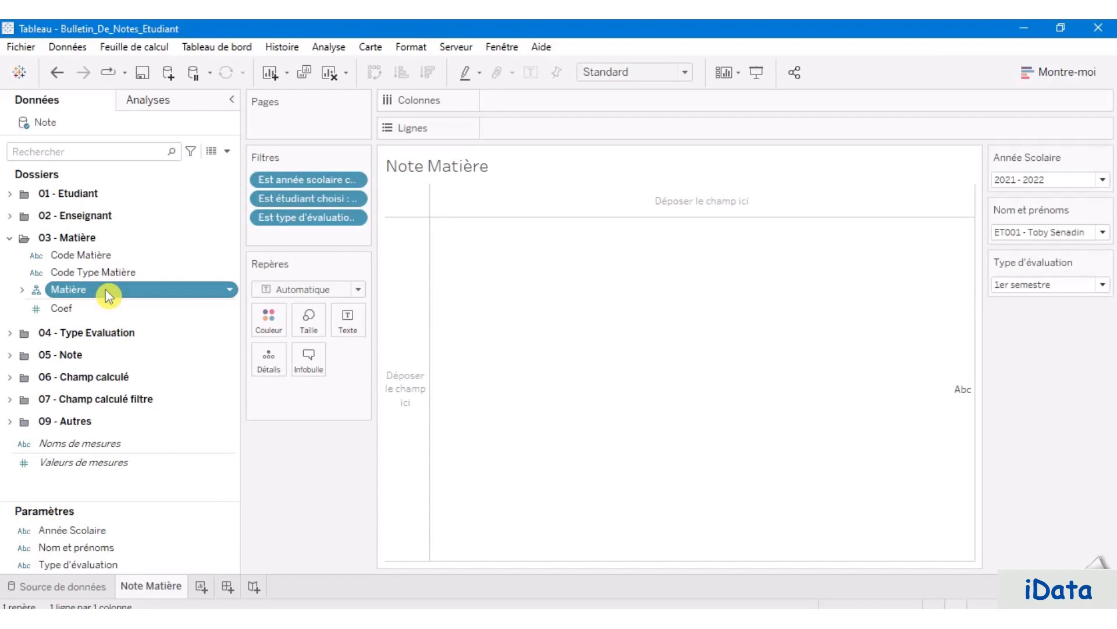
left_click_drag(107, 293, 541, 125)
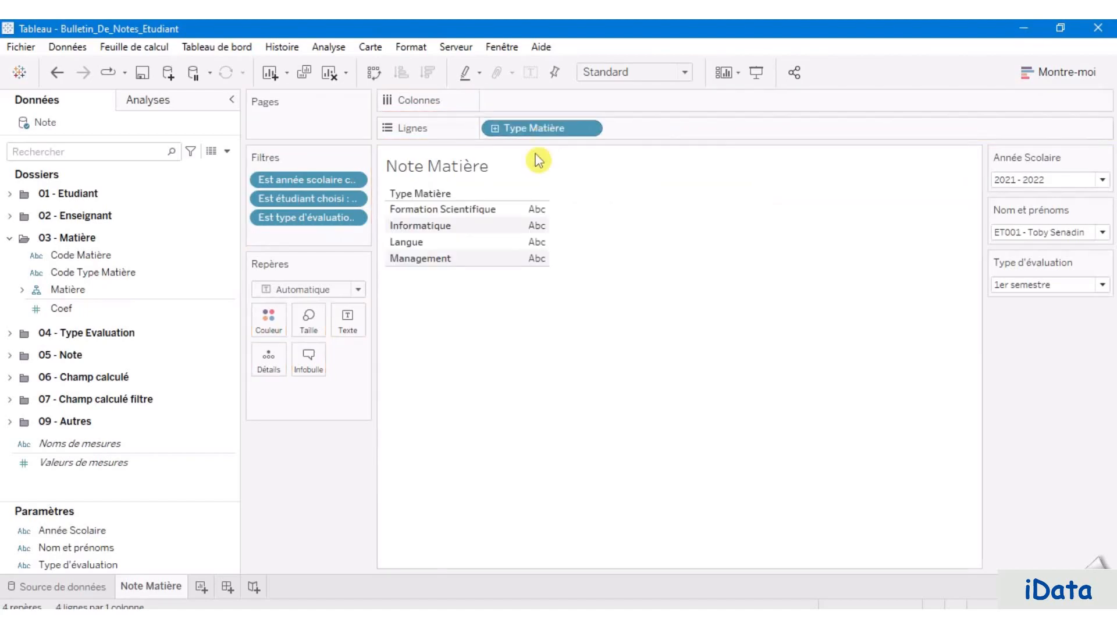
left_click(496, 127)
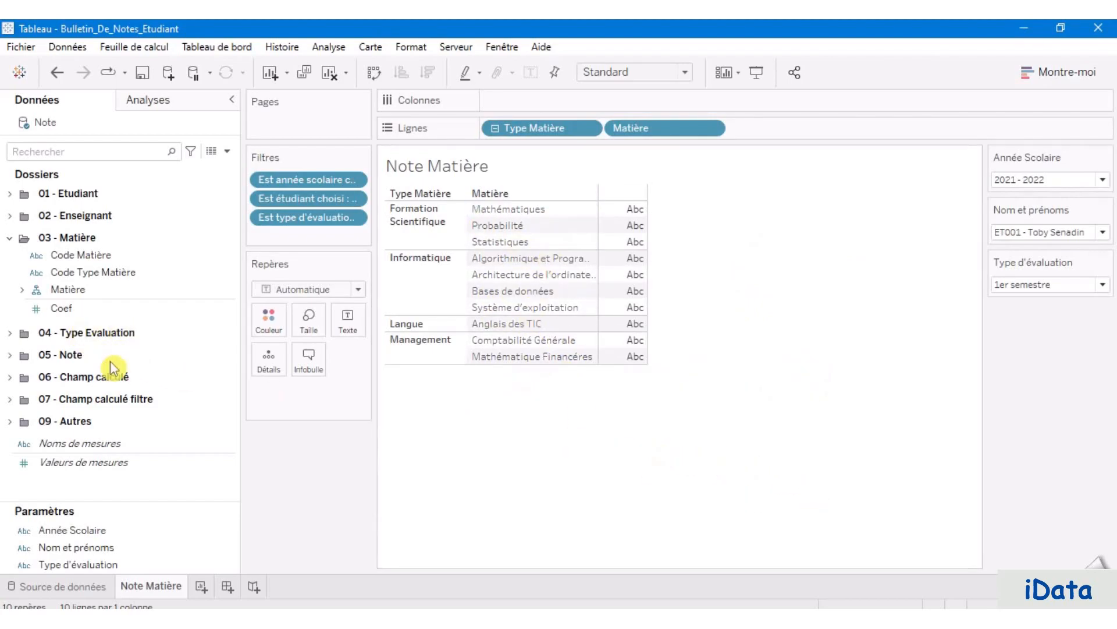
Step: Place Noms de mesures on the columns and display Valeurs de mesures as the table's text
left_click(97, 153)
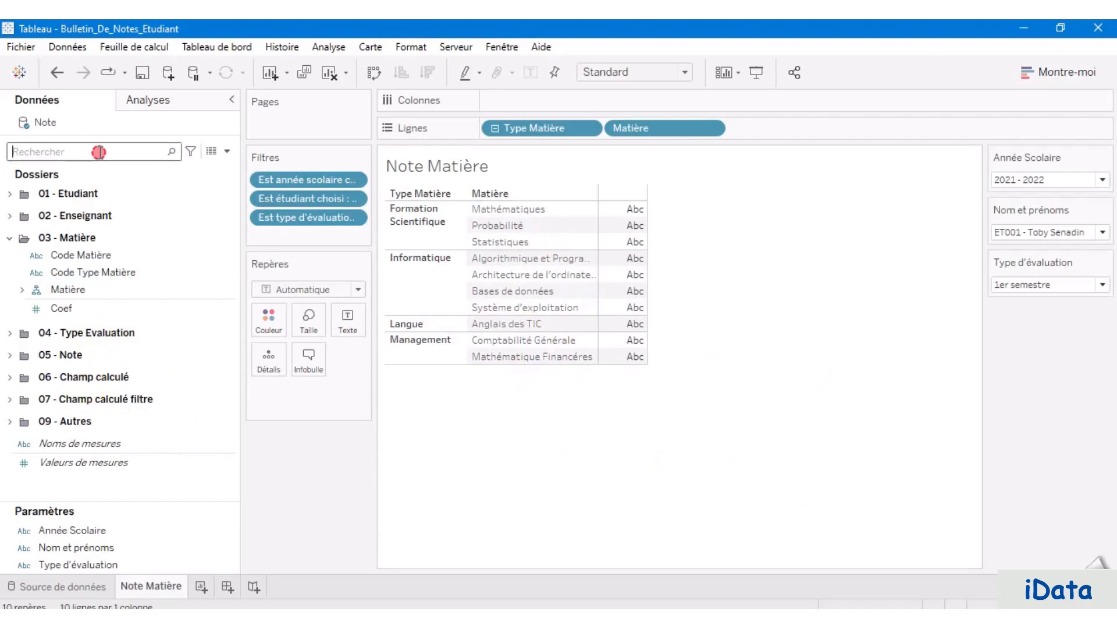
left_click(145, 445)
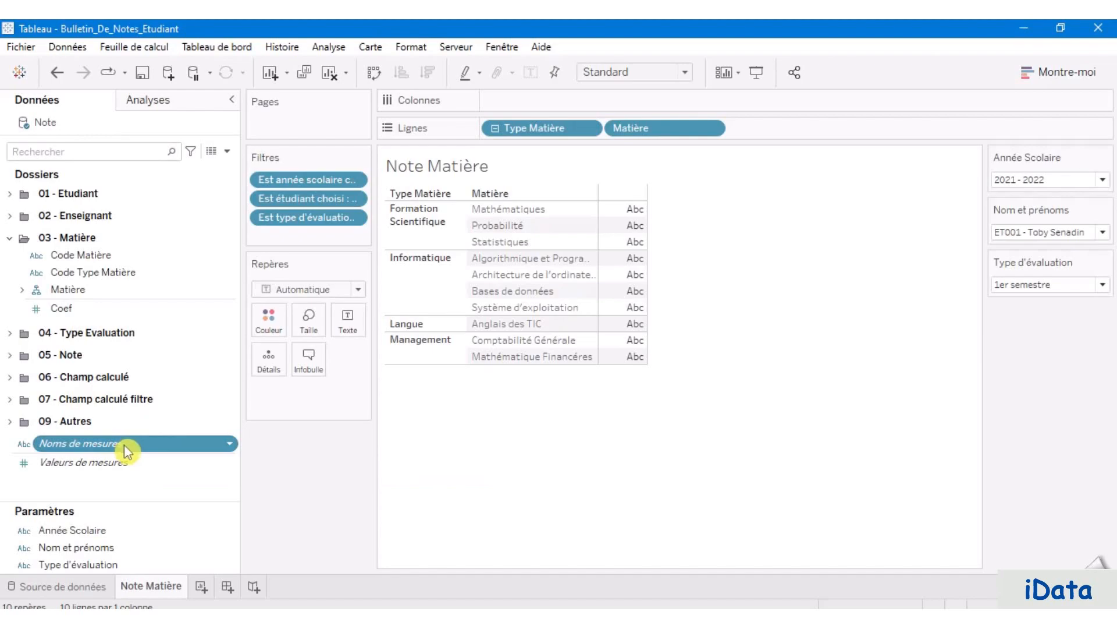
left_click_drag(126, 446, 560, 96)
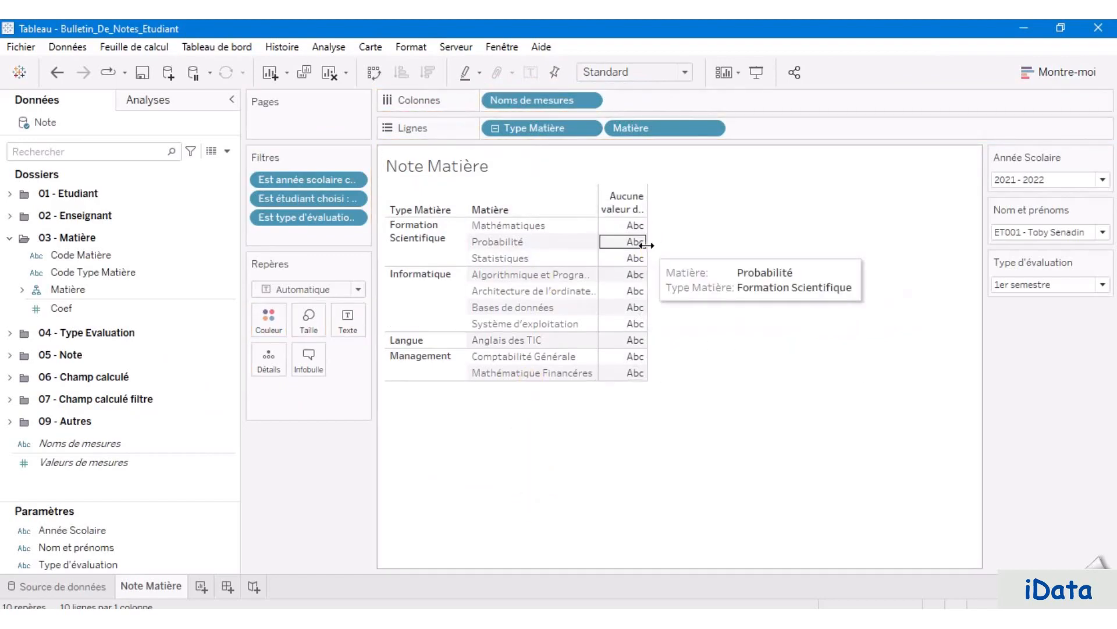
left_click_drag(646, 245, 688, 244)
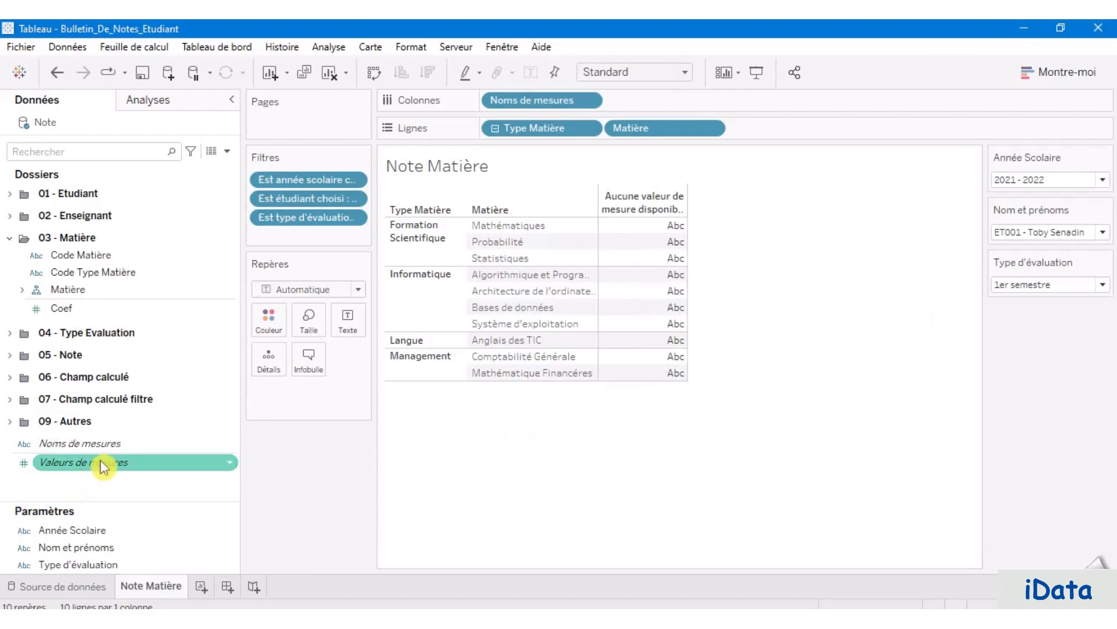
left_click_drag(103, 465, 358, 319)
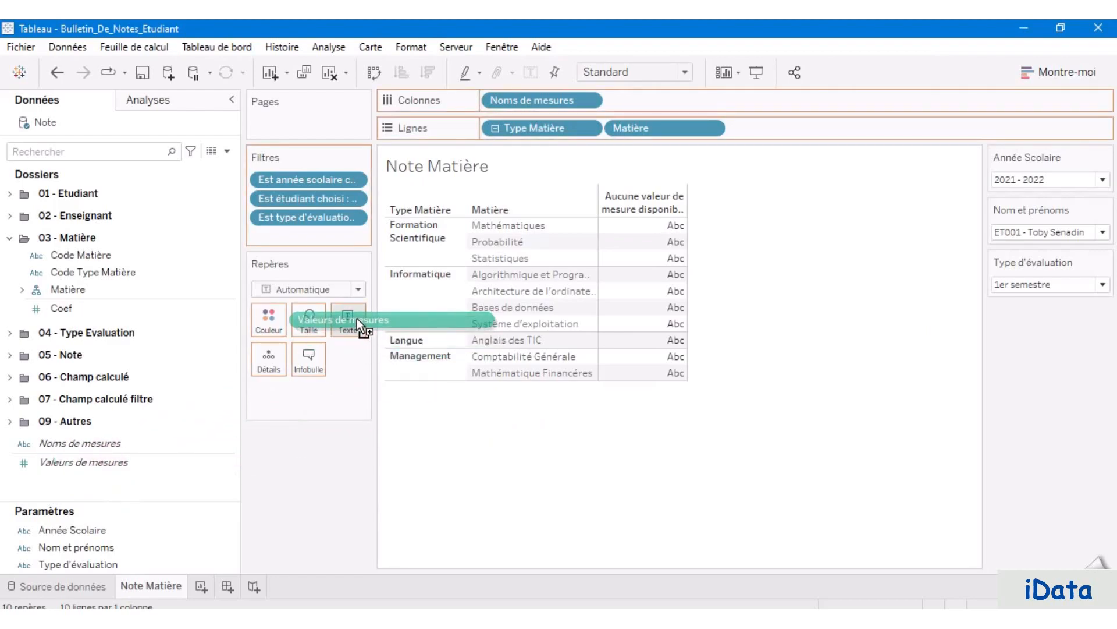
left_click_drag(357, 319, 357, 319)
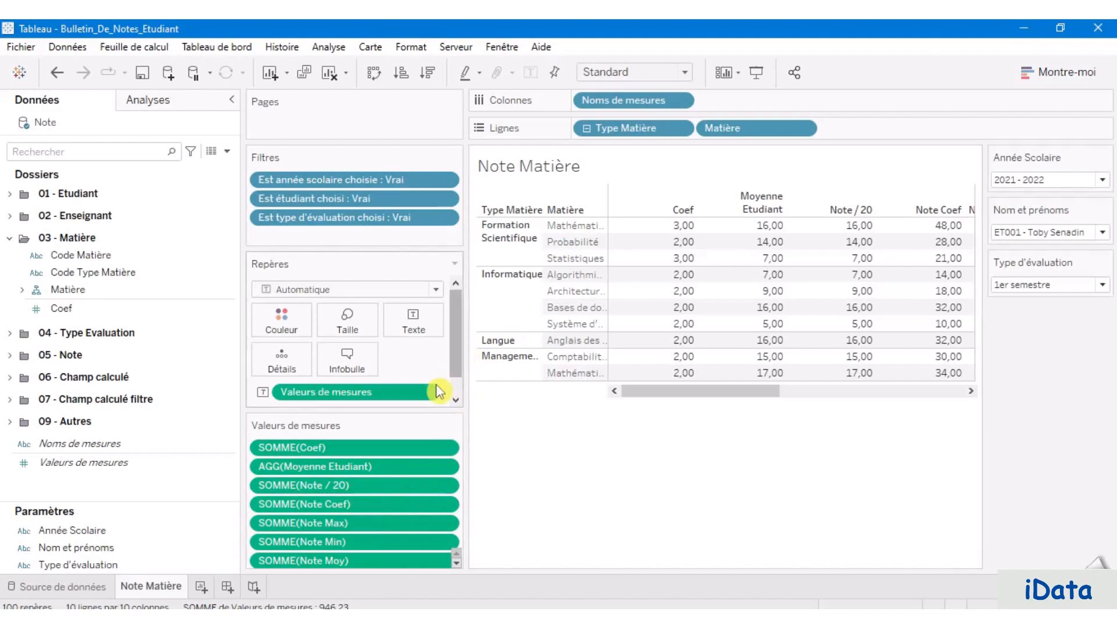
Step: Filter Noms de mesures to exclude Moyenne Etudiant, Rang, Rang Etudiant and Total de TB_NOTE.csv from the table
left_click(134, 446)
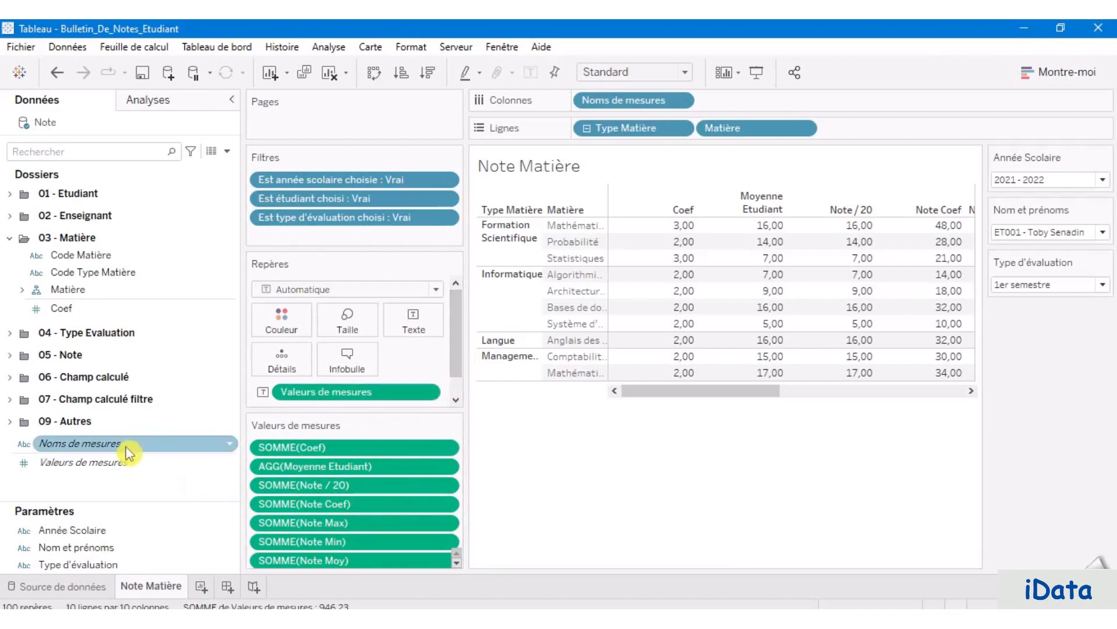
left_click_drag(130, 452, 299, 243)
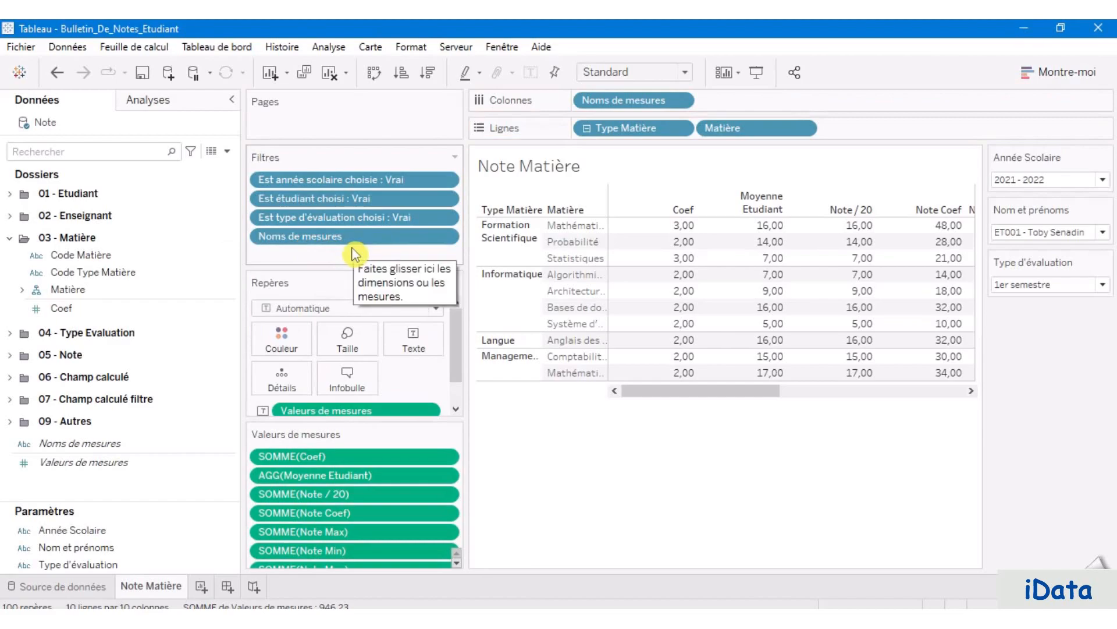
right_click(365, 235)
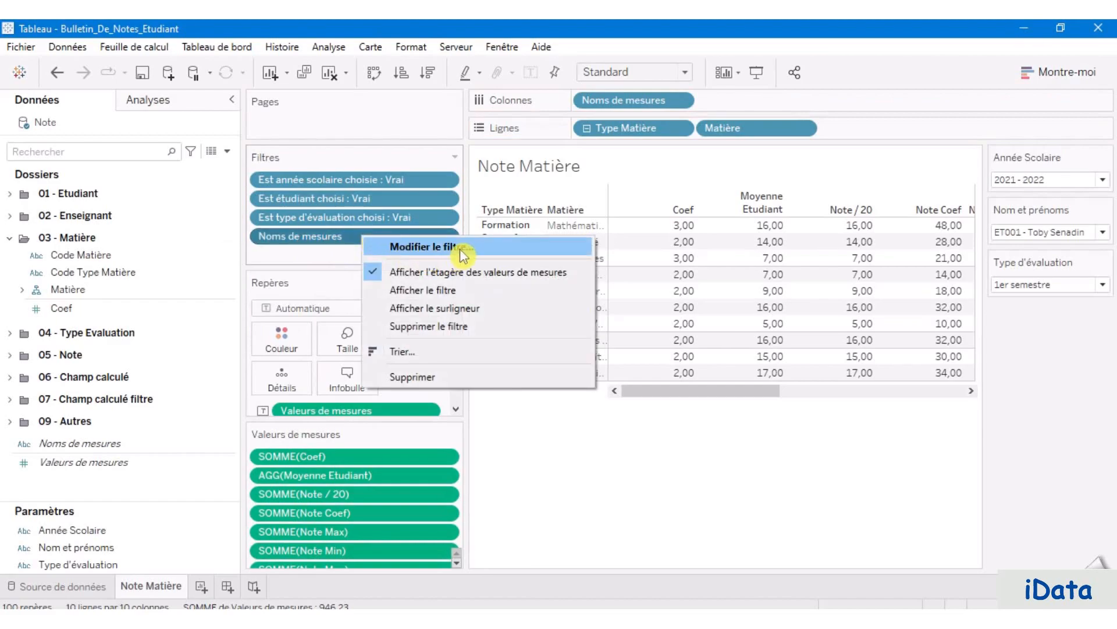
left_click(463, 250)
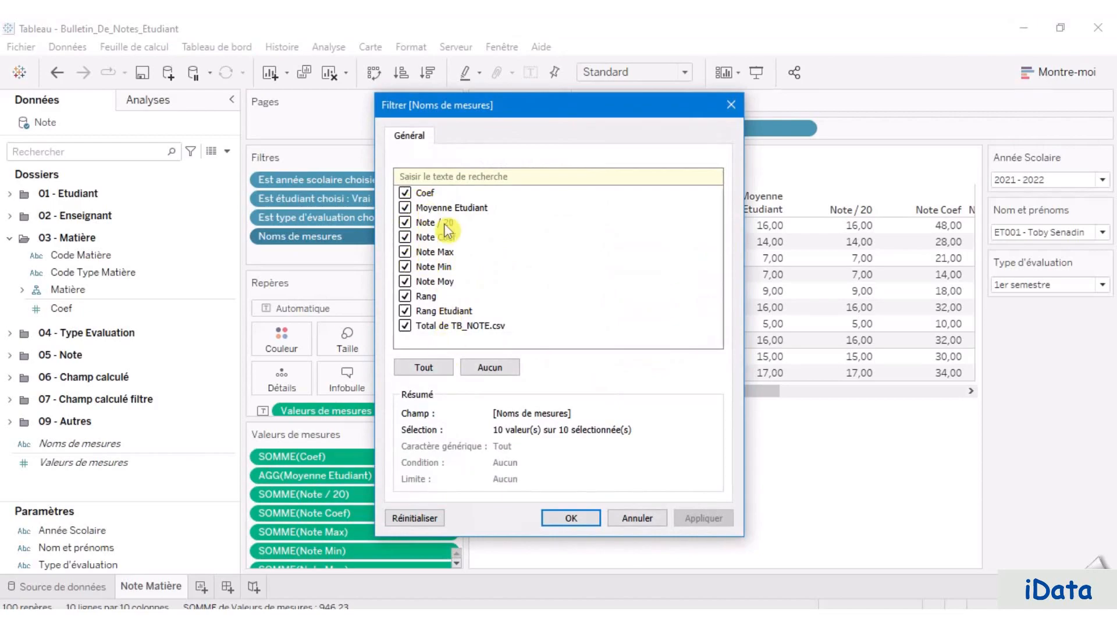
left_click(447, 368)
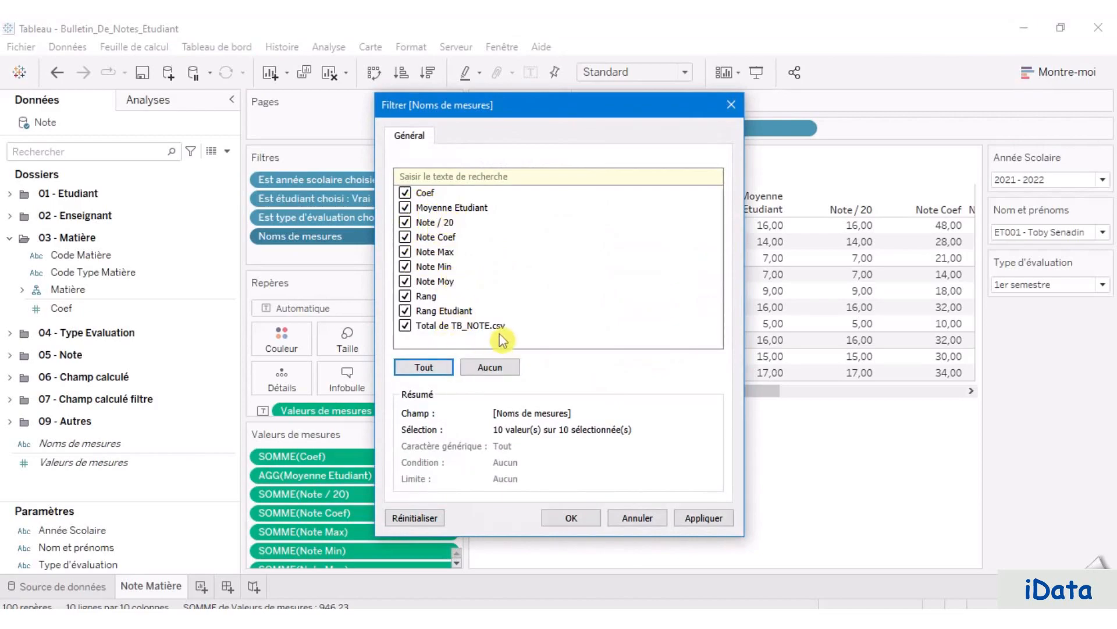
left_click(406, 326)
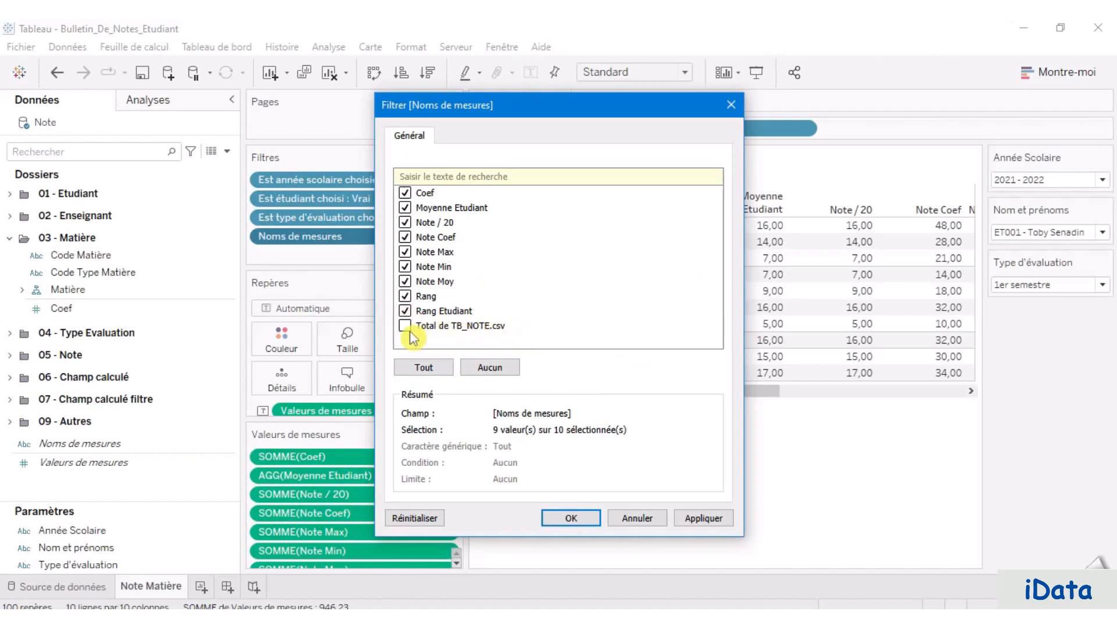
left_click(405, 311)
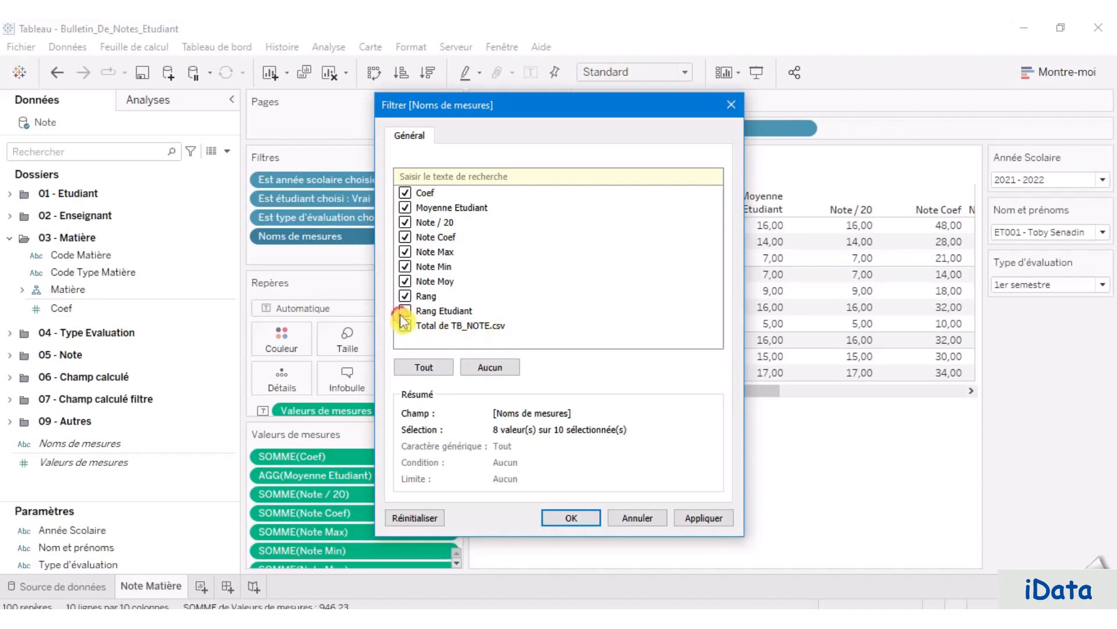
left_click(405, 296)
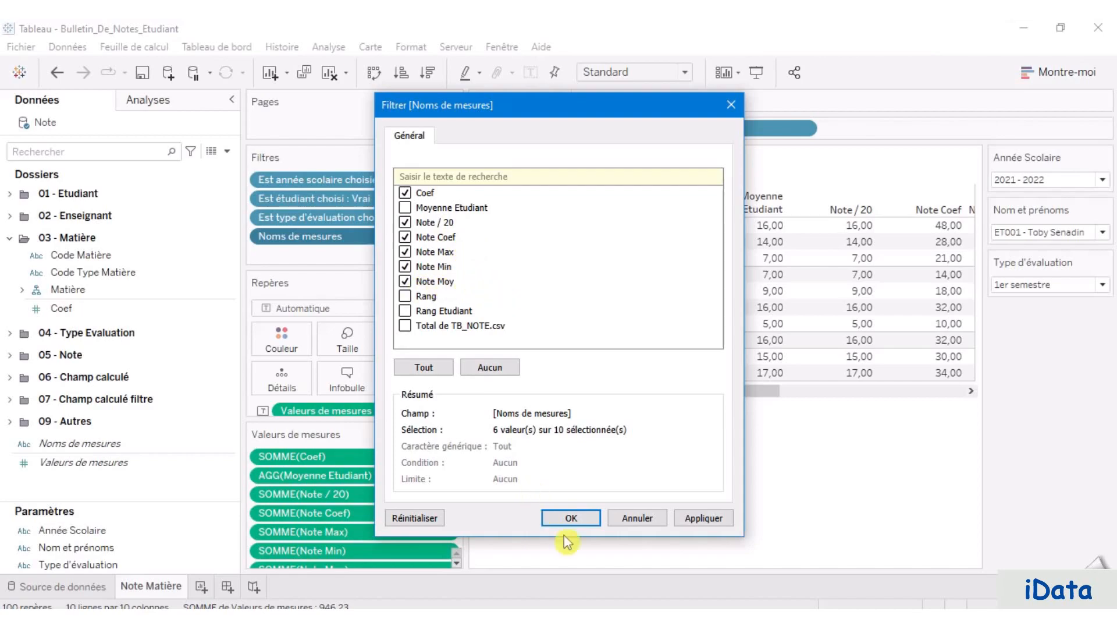
left_click(717, 520)
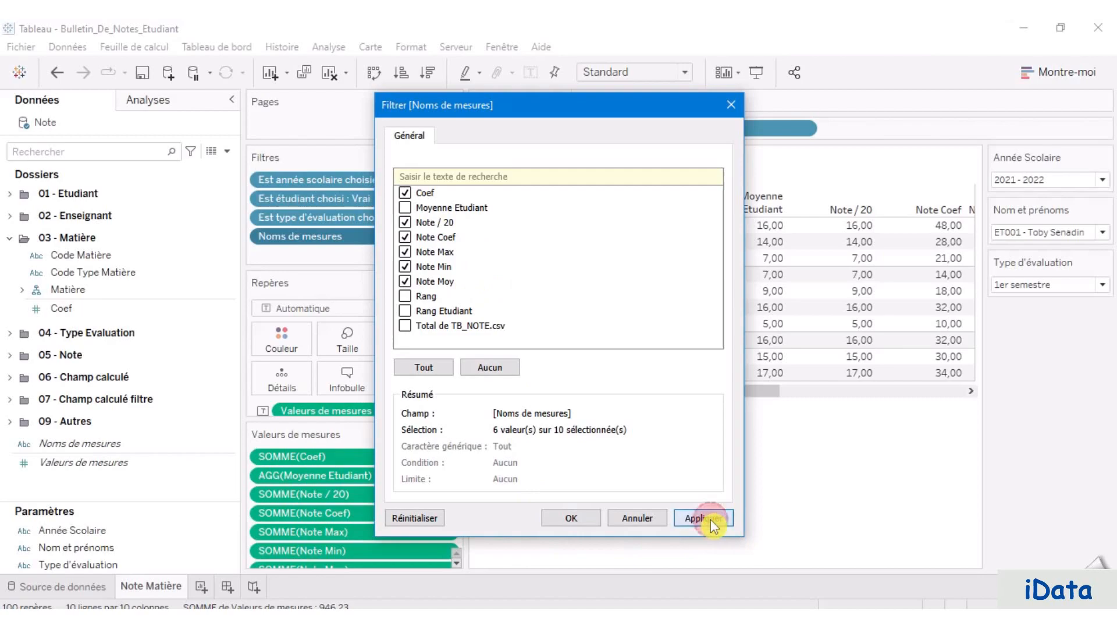
left_click(572, 518)
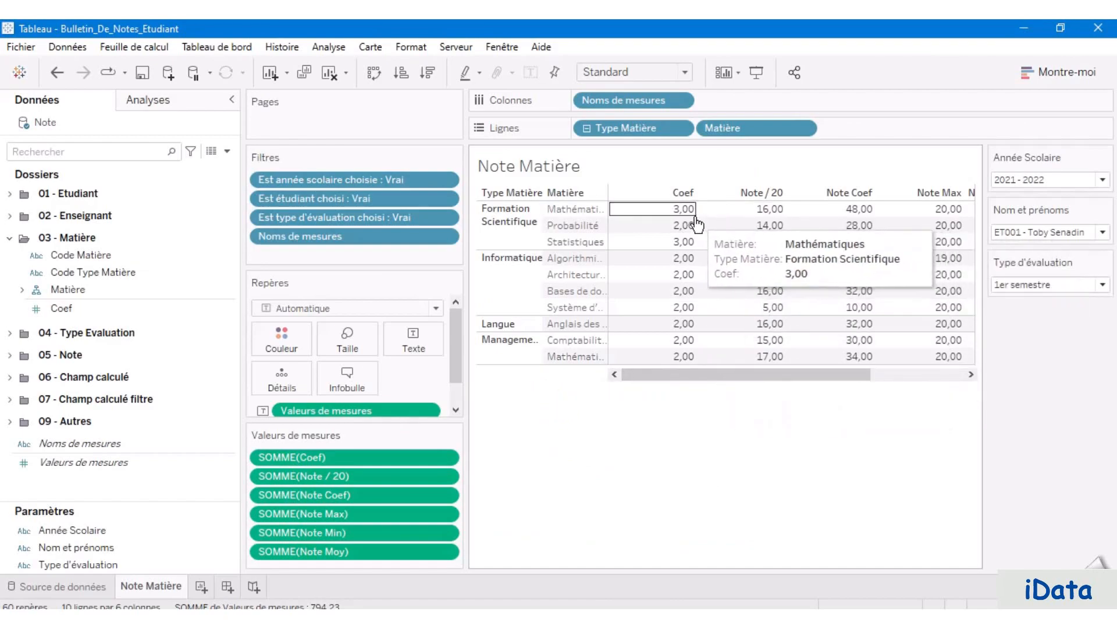
Step: Narrow the measure columns and reorder the measures so Note / 20 precedes Coef and Note Min precedes Note Max
left_click_drag(697, 192, 649, 192)
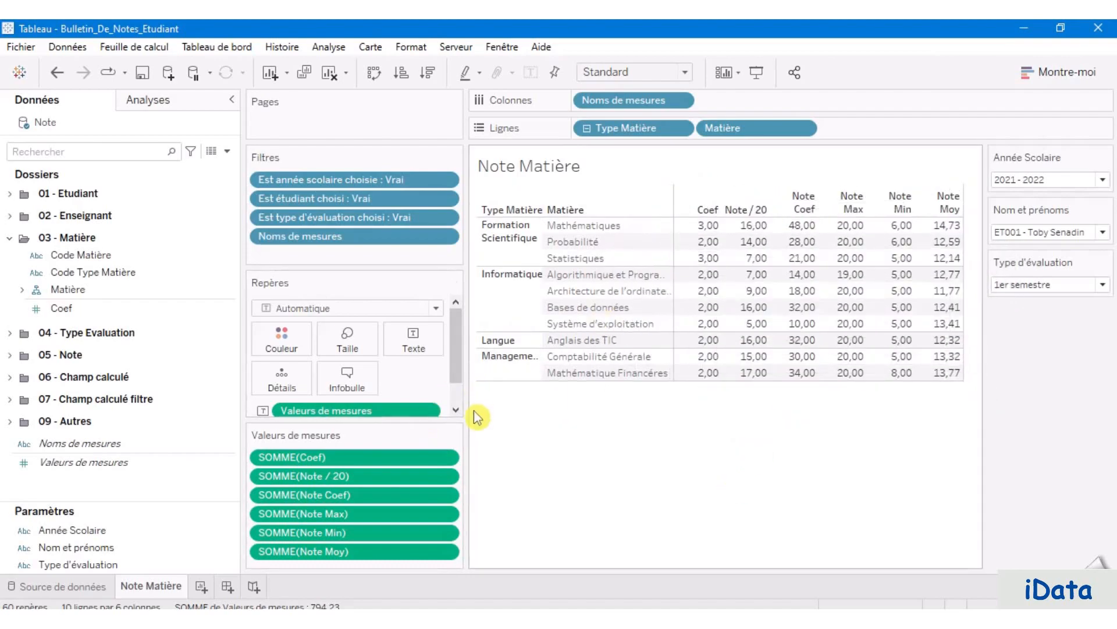
left_click_drag(437, 421, 444, 352)
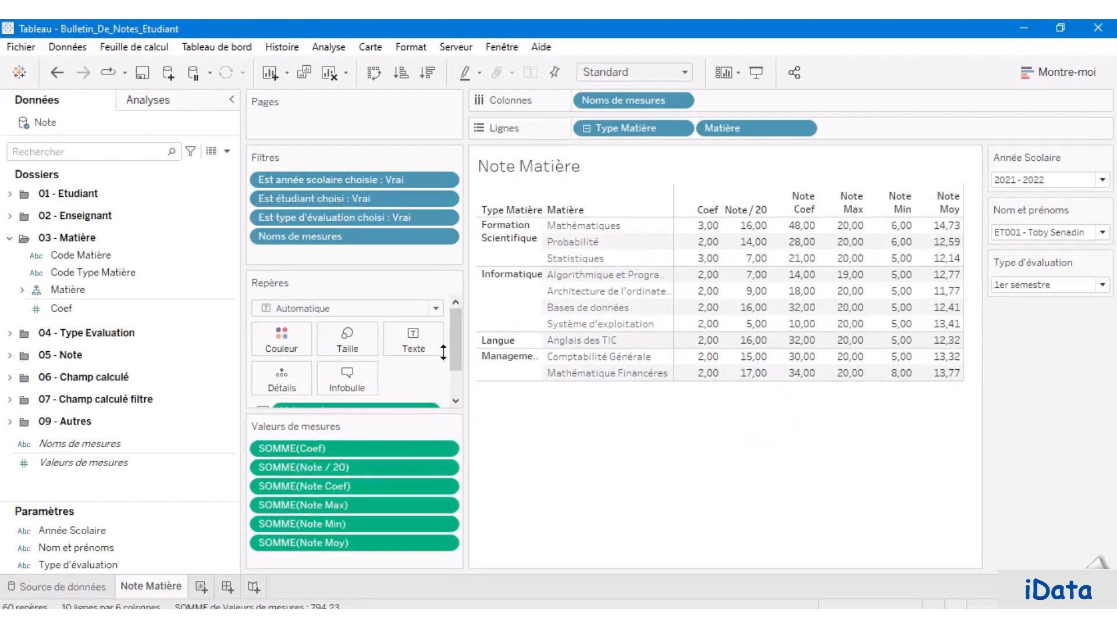
left_click(369, 467)
left_click_drag(369, 467, 374, 438)
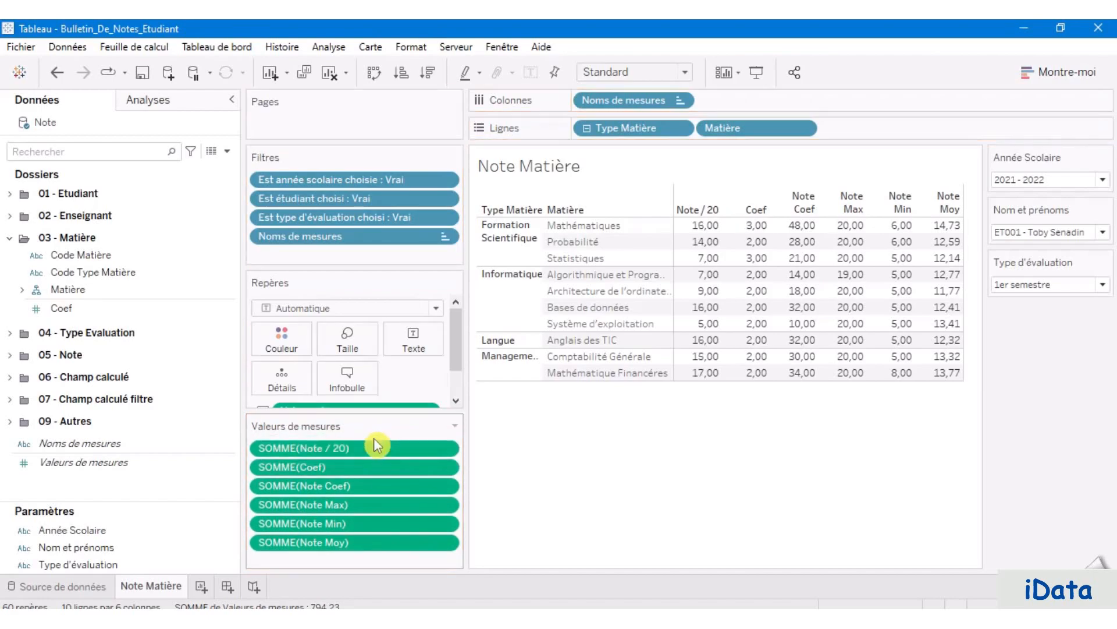
left_click(381, 489)
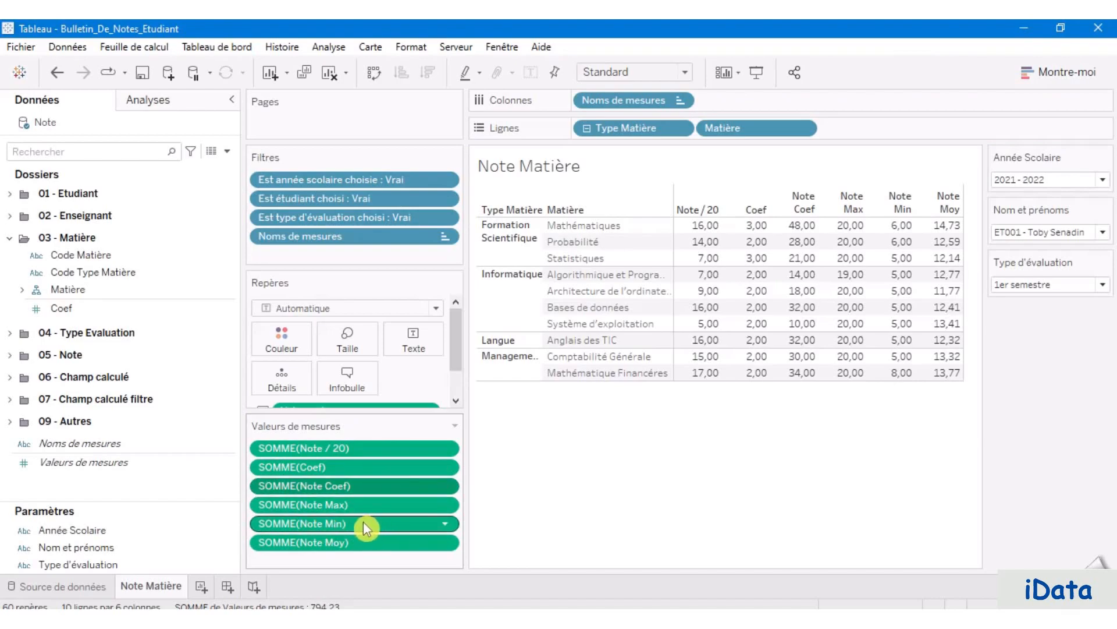
left_click_drag(363, 522, 365, 495)
left_click(358, 546)
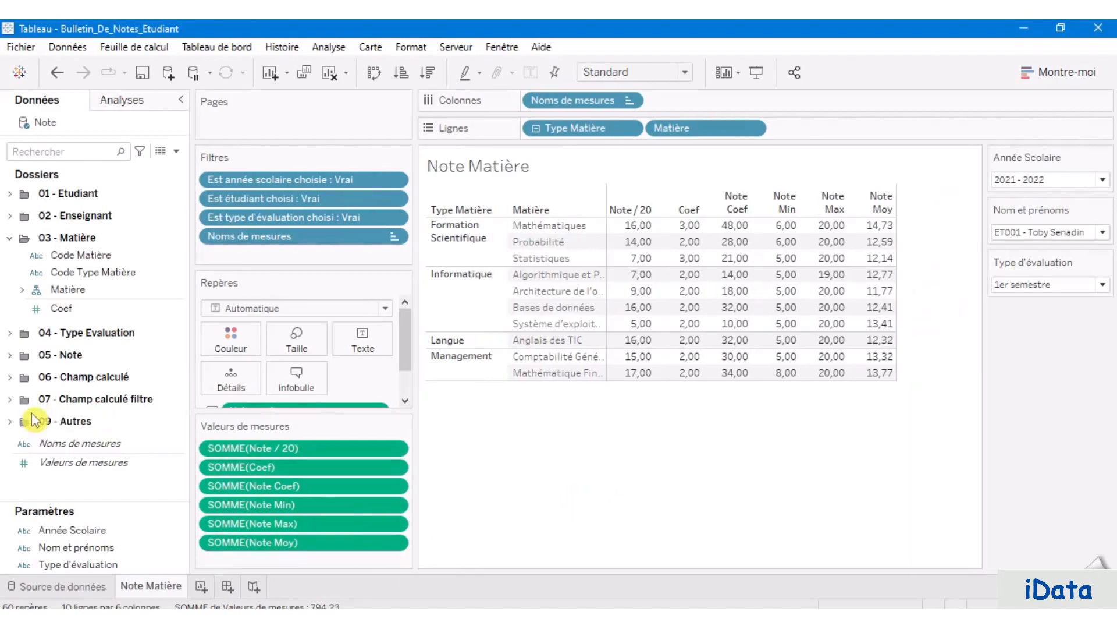
Step: Add the Appréciation field from the 06 - Champ calculé folder to the rows after Matière
left_click(9, 378)
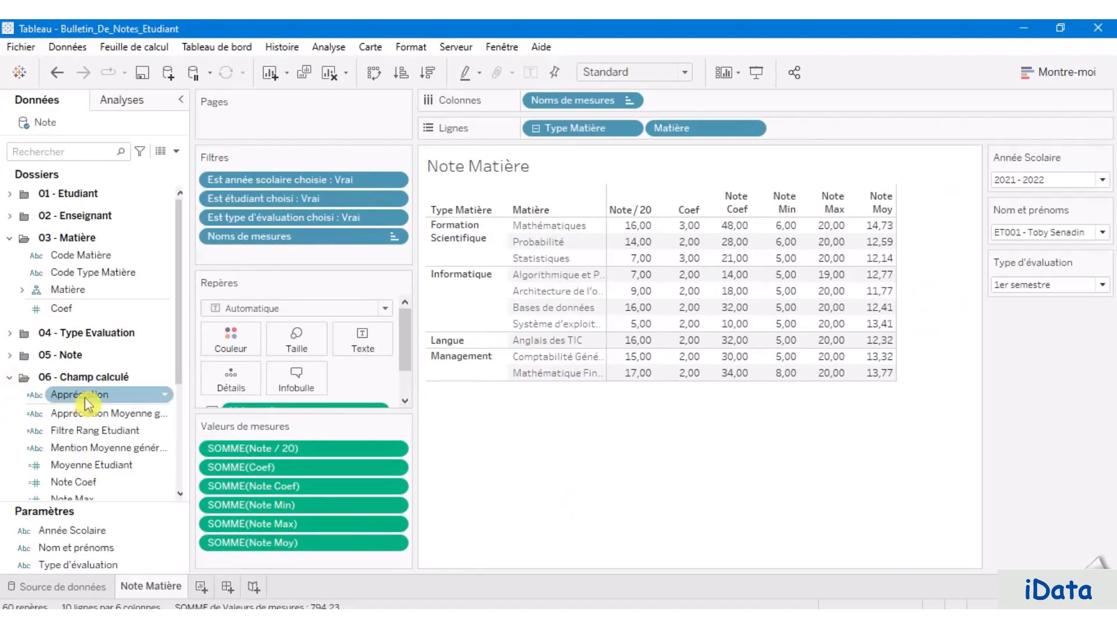
left_click_drag(88, 401, 831, 139)
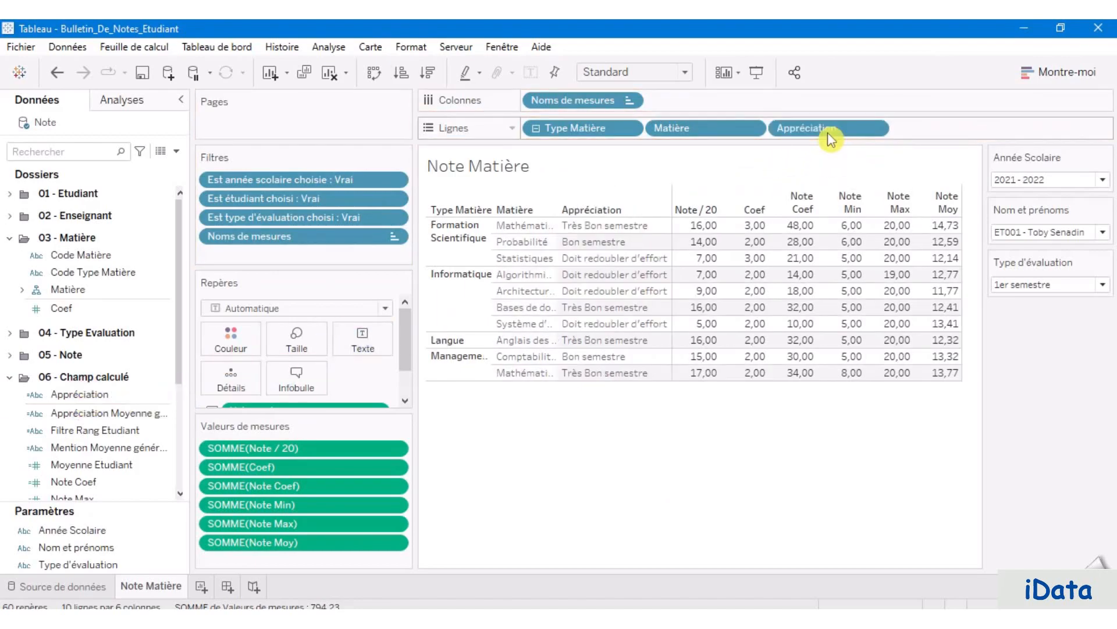
mouse_move(735, 365)
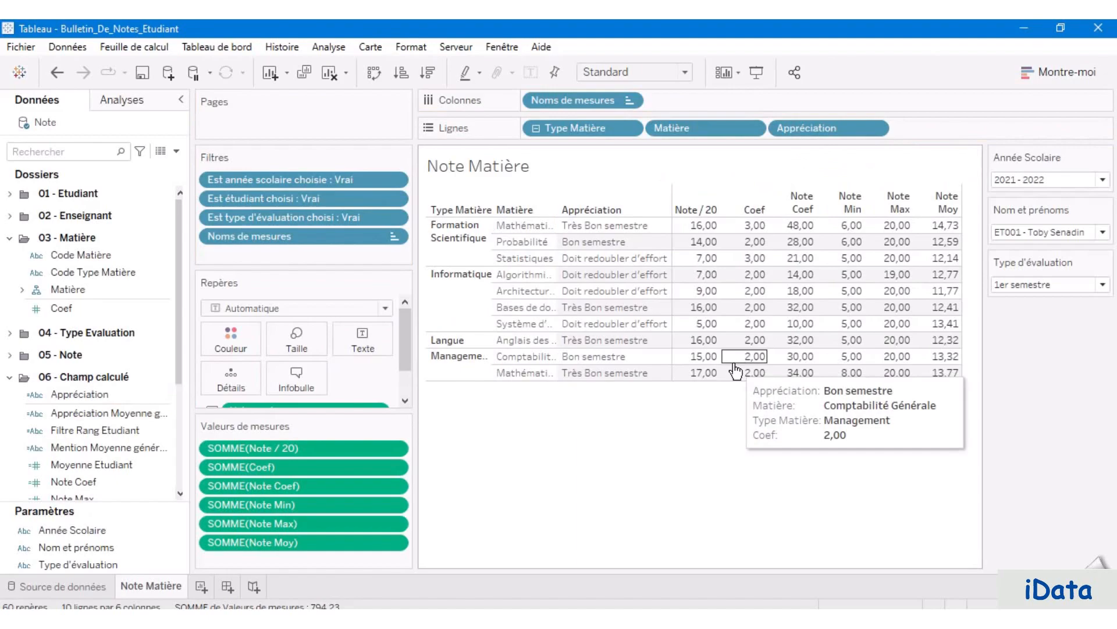
mouse_move(676, 244)
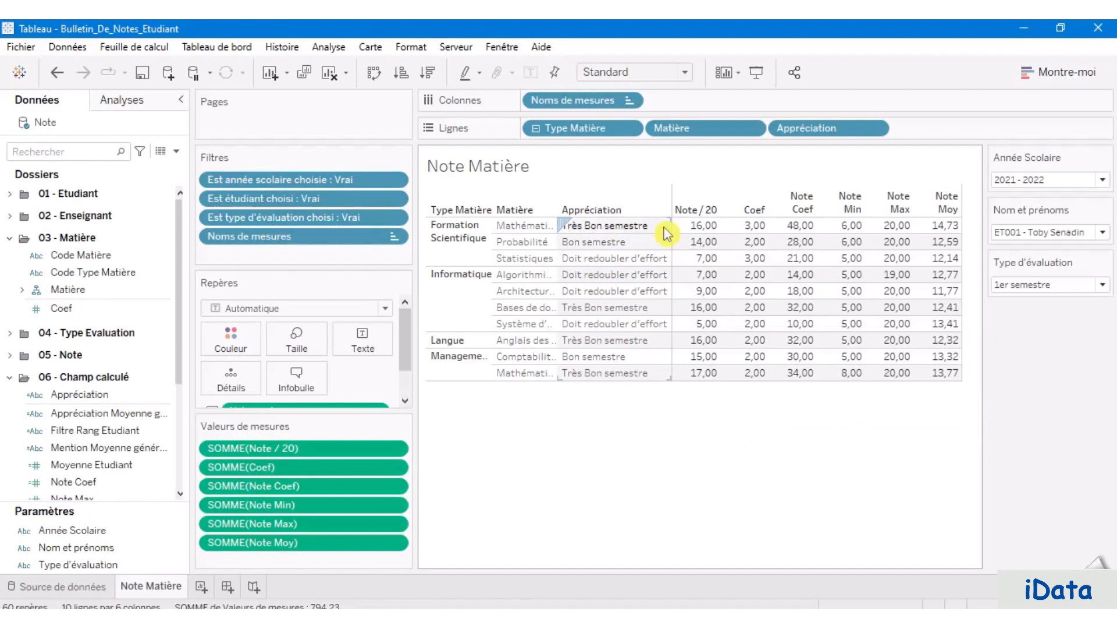
Step: Check the grades and appreciations for the second student in the Nom et prénoms list, followed by the fourth
left_click(1022, 232)
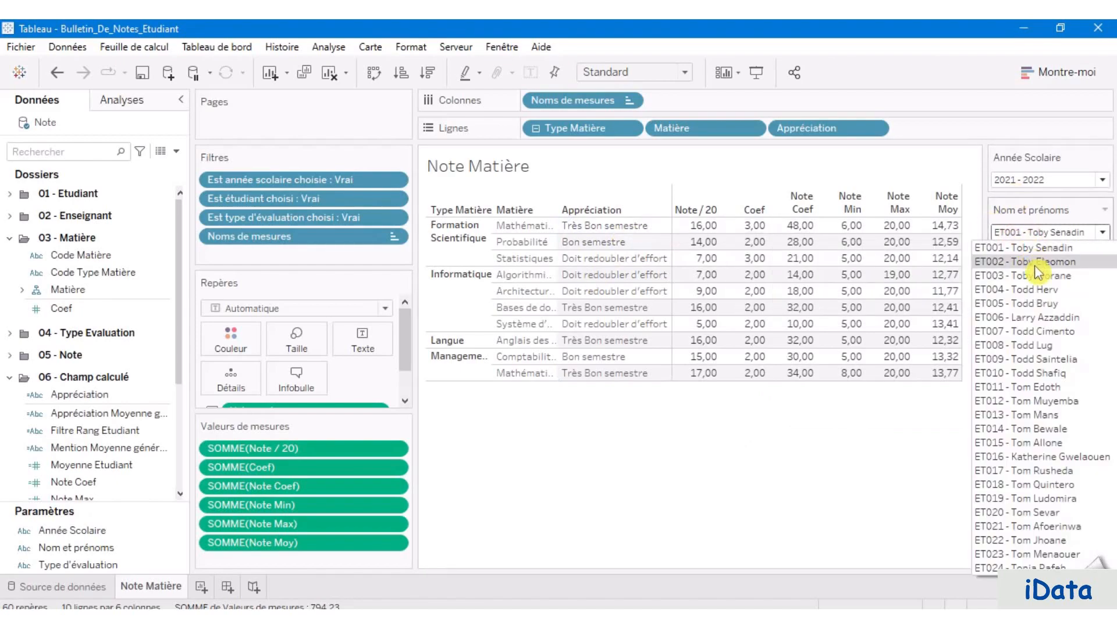
left_click(1053, 263)
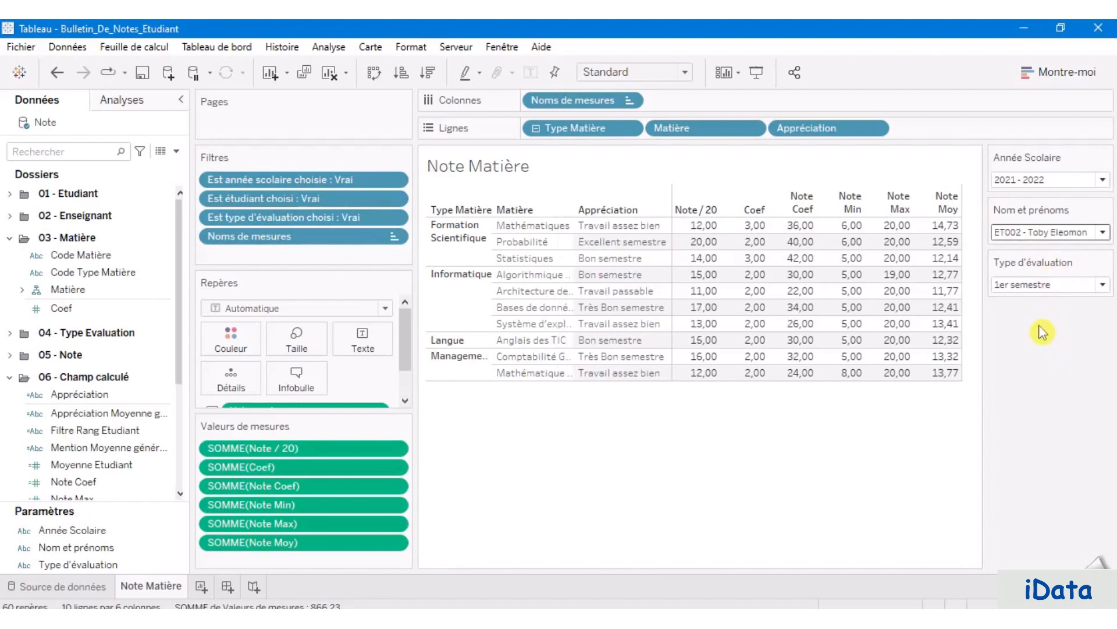
left_click(1030, 232)
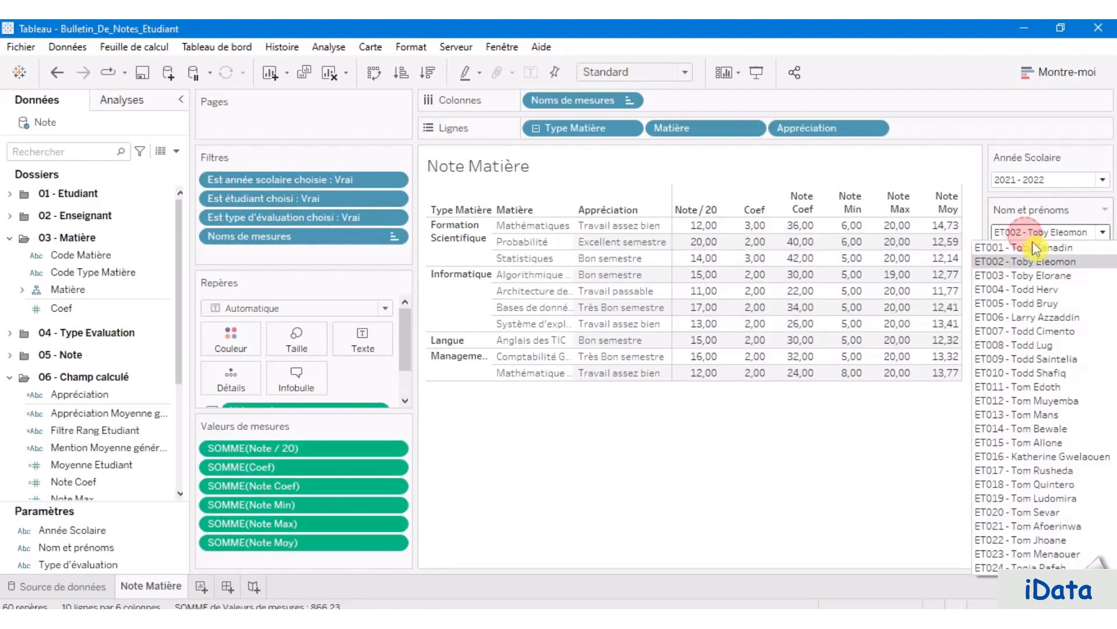
left_click(1036, 291)
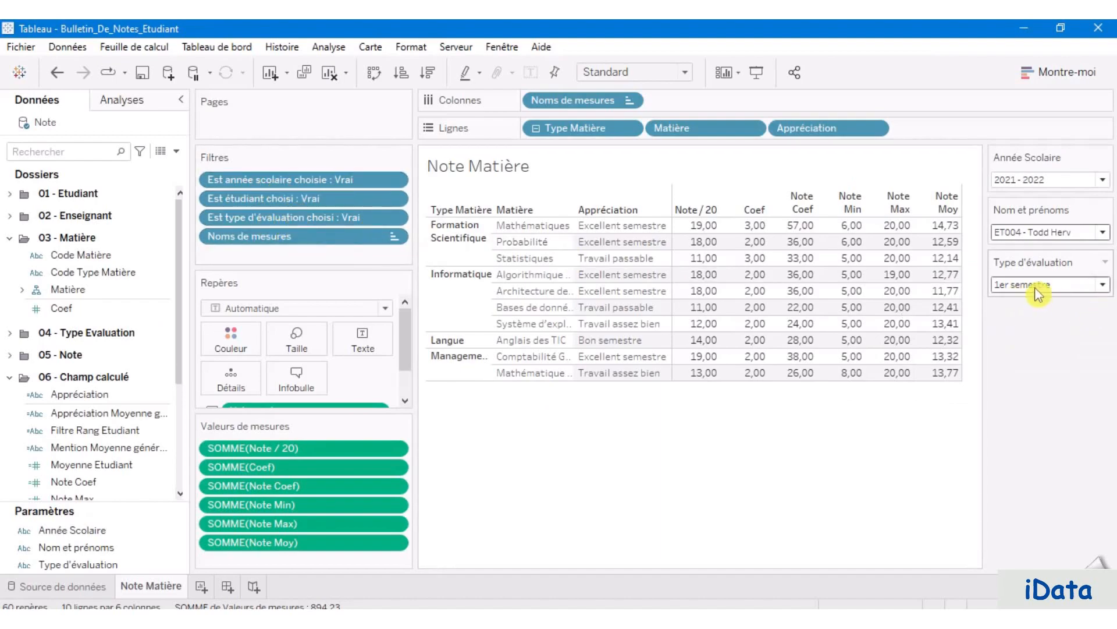
mouse_move(714, 323)
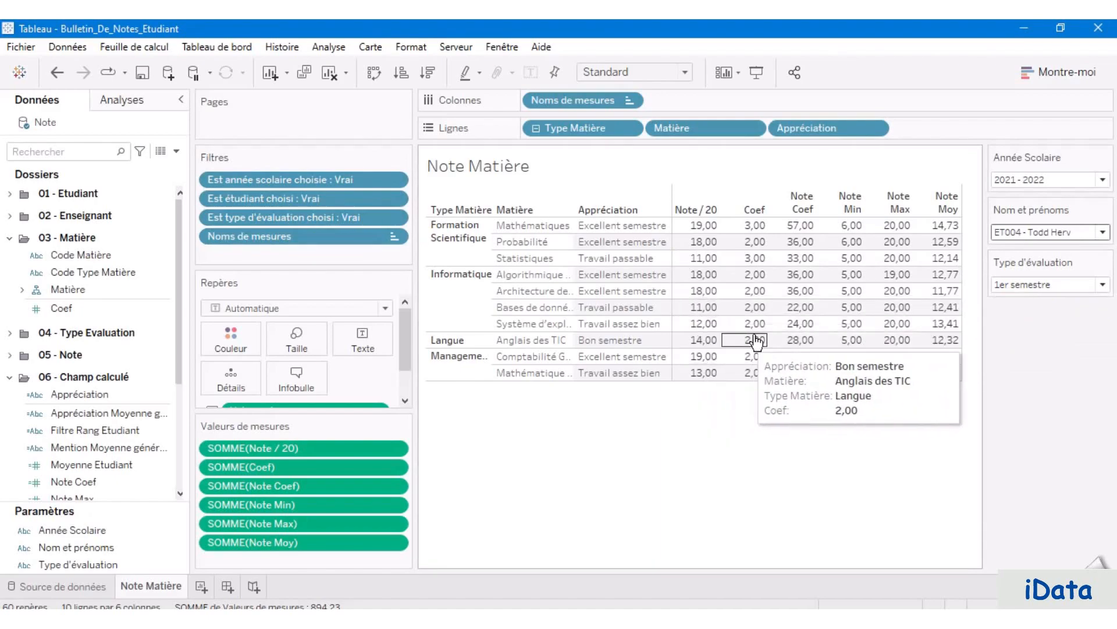
Step: Check the table with Type d'évaluation set to 2ème semestre, and return it to 1er semestre
left_click(1017, 285)
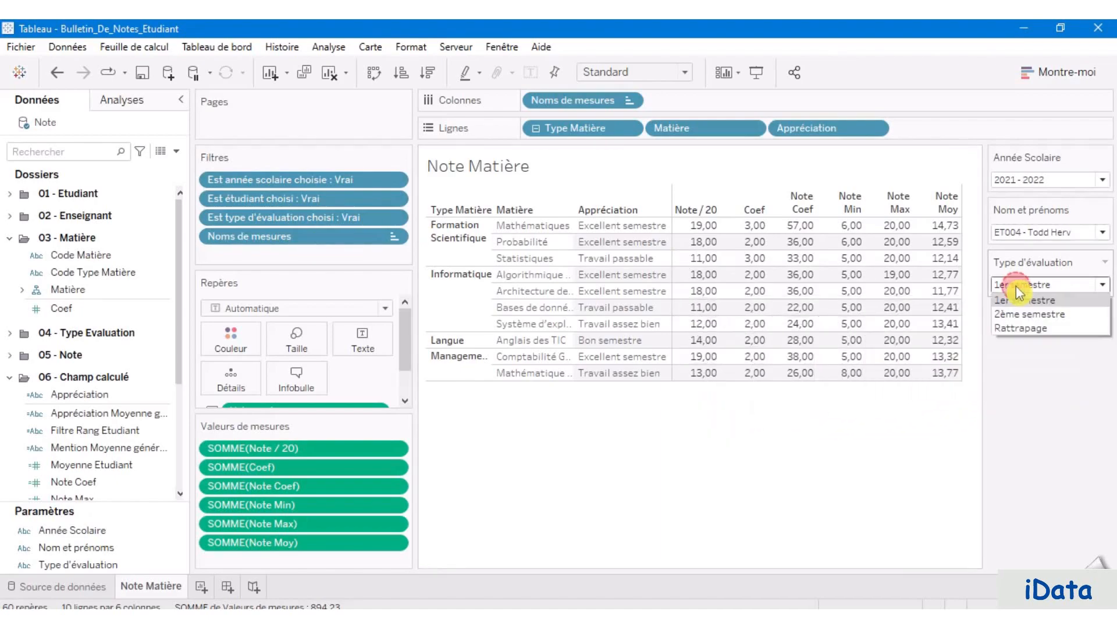
left_click(1035, 317)
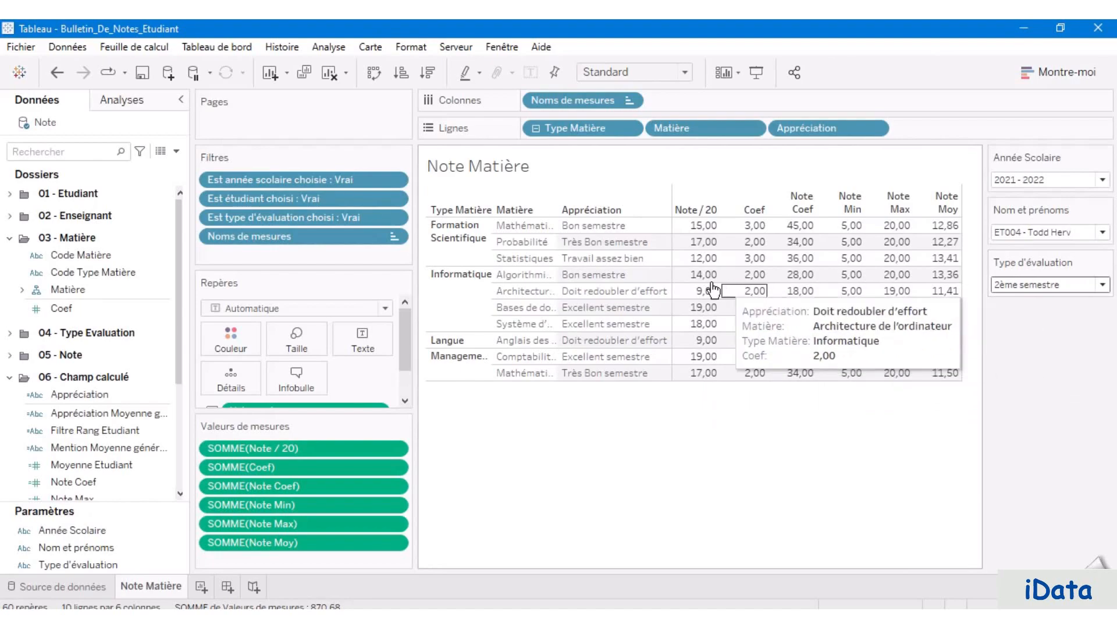
left_click(1050, 285)
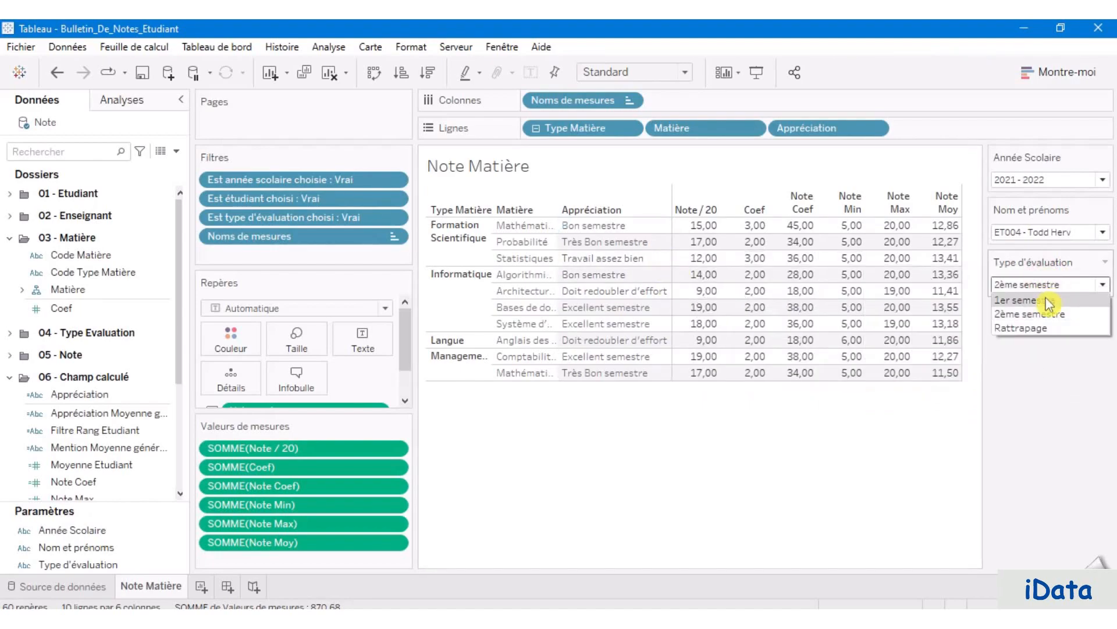
left_click(1049, 302)
Step: Hide the Note Matière sheet title above the table
left_click(967, 159)
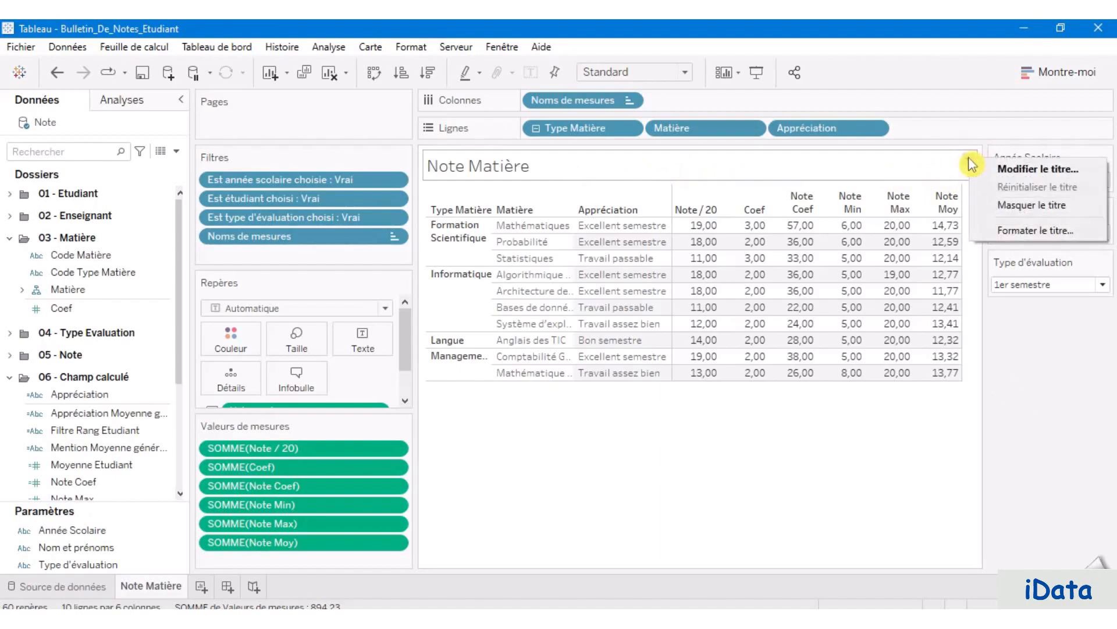
left_click(1028, 207)
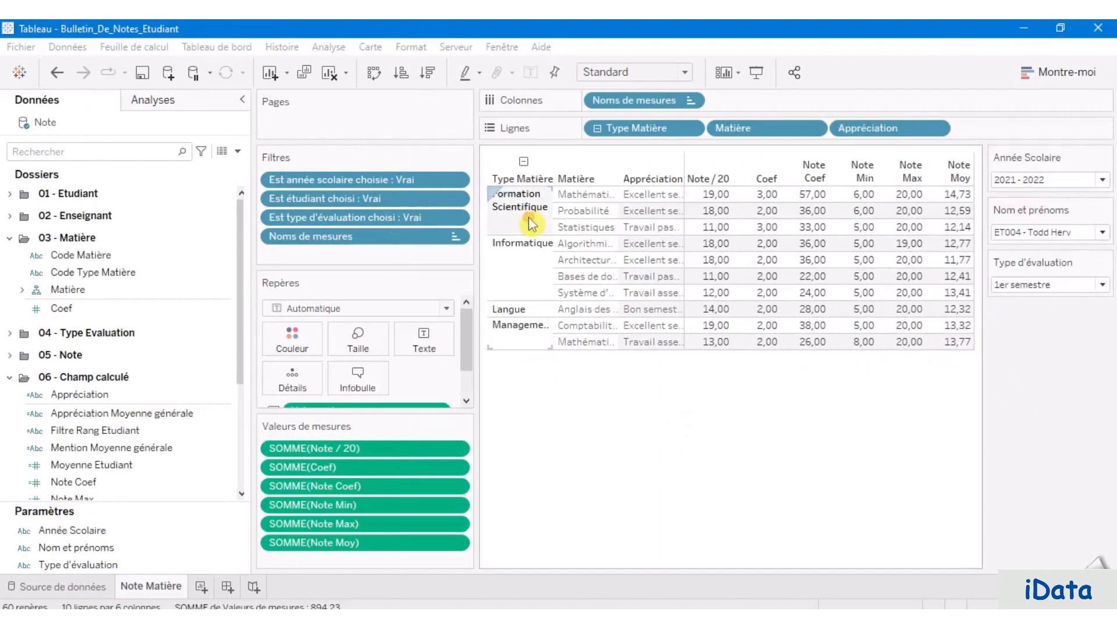
left_click(532, 223)
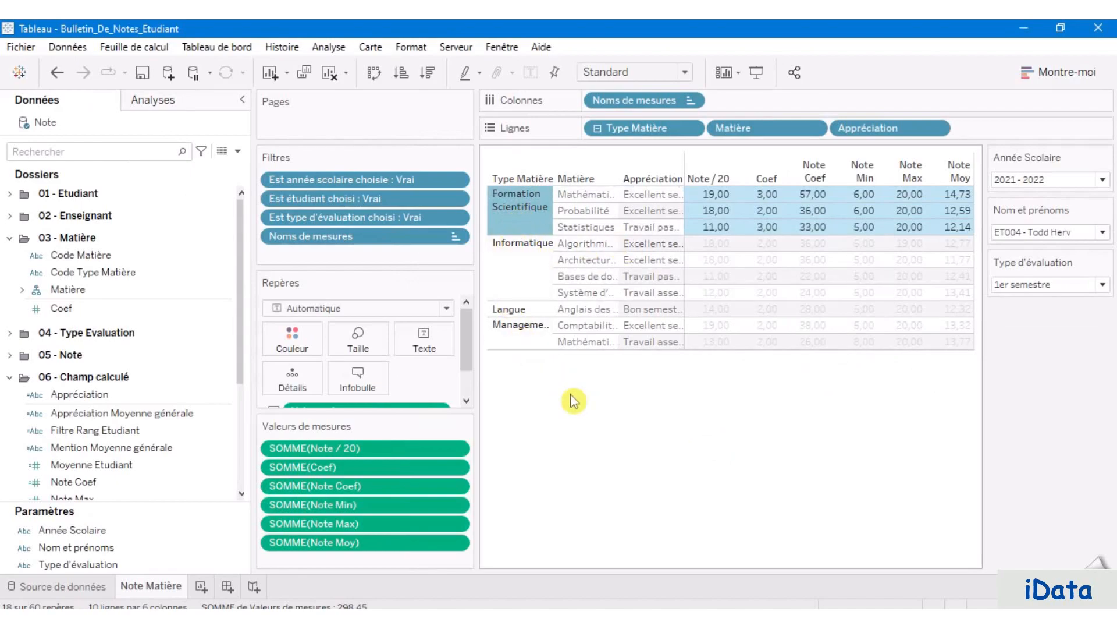
left_click(571, 423)
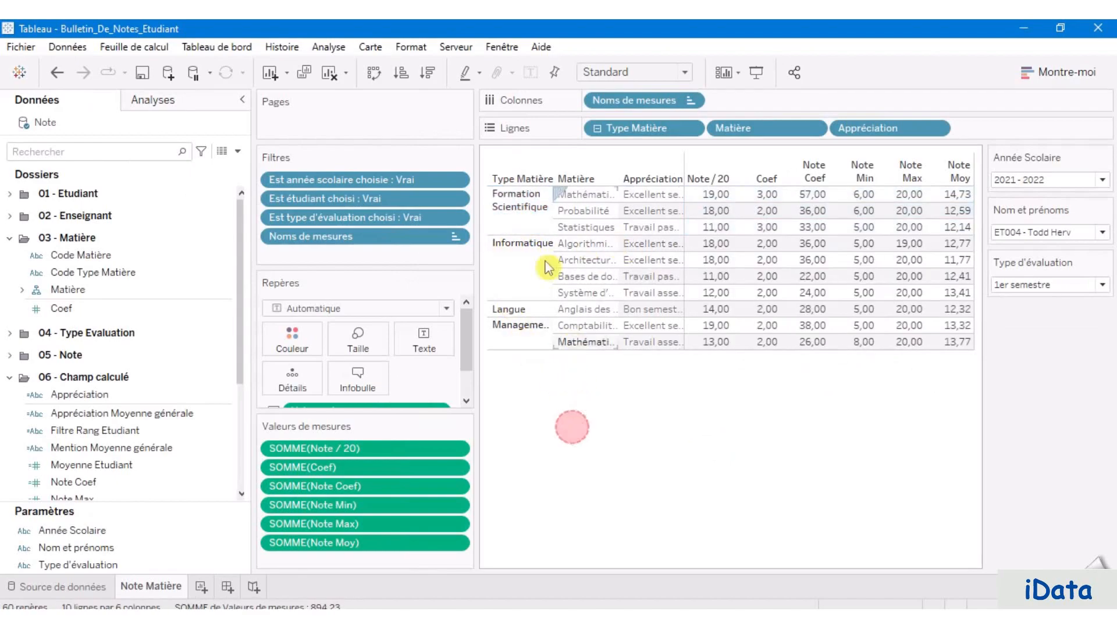
Step: Set the font of the Type Matière row headers to Trebuchet MS
left_click(517, 208)
right_click(516, 208)
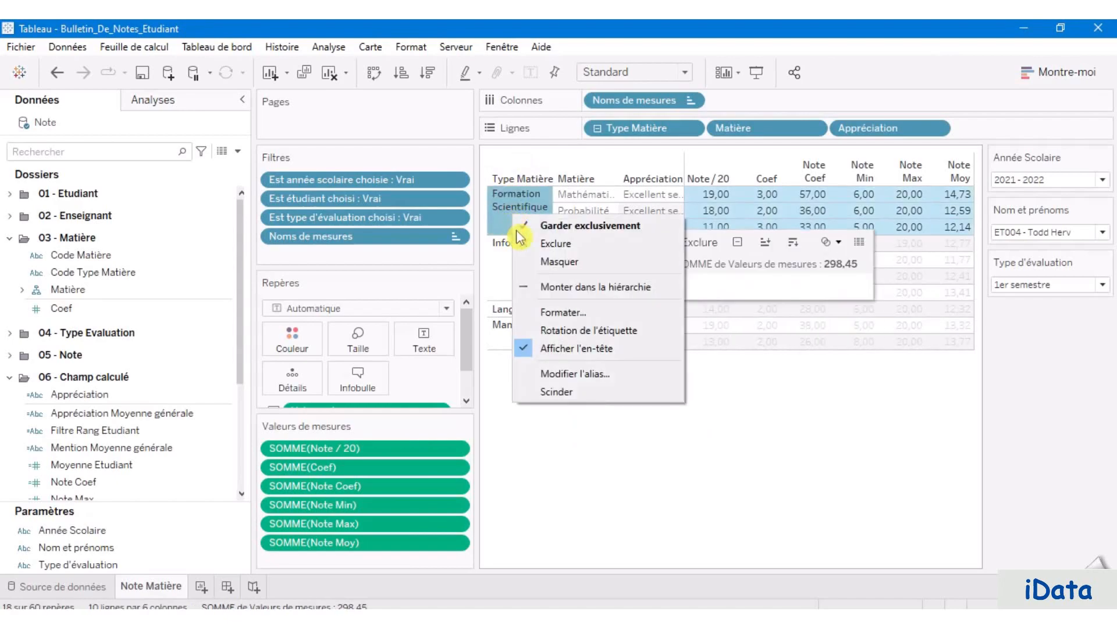
left_click(586, 318)
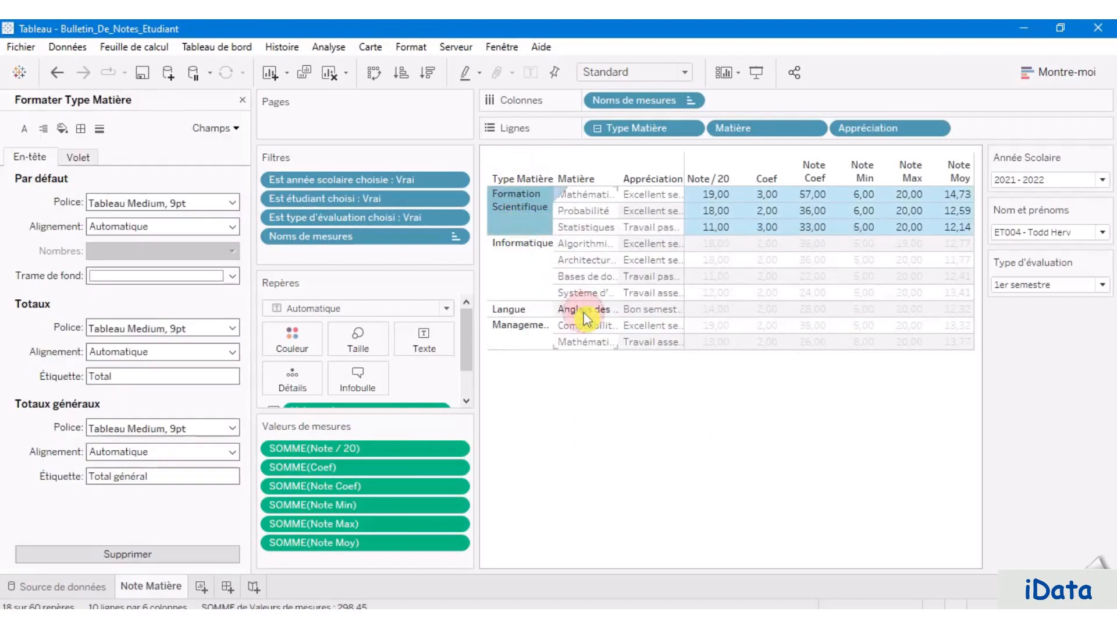
left_click(191, 202)
left_click(179, 226)
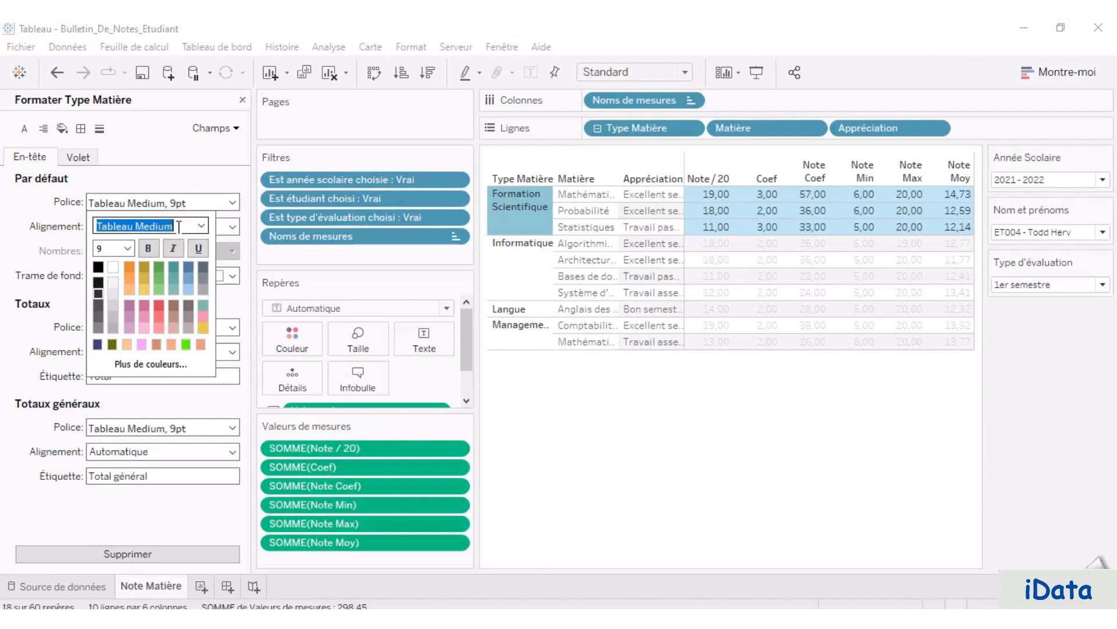
type("Trebuchet MS")
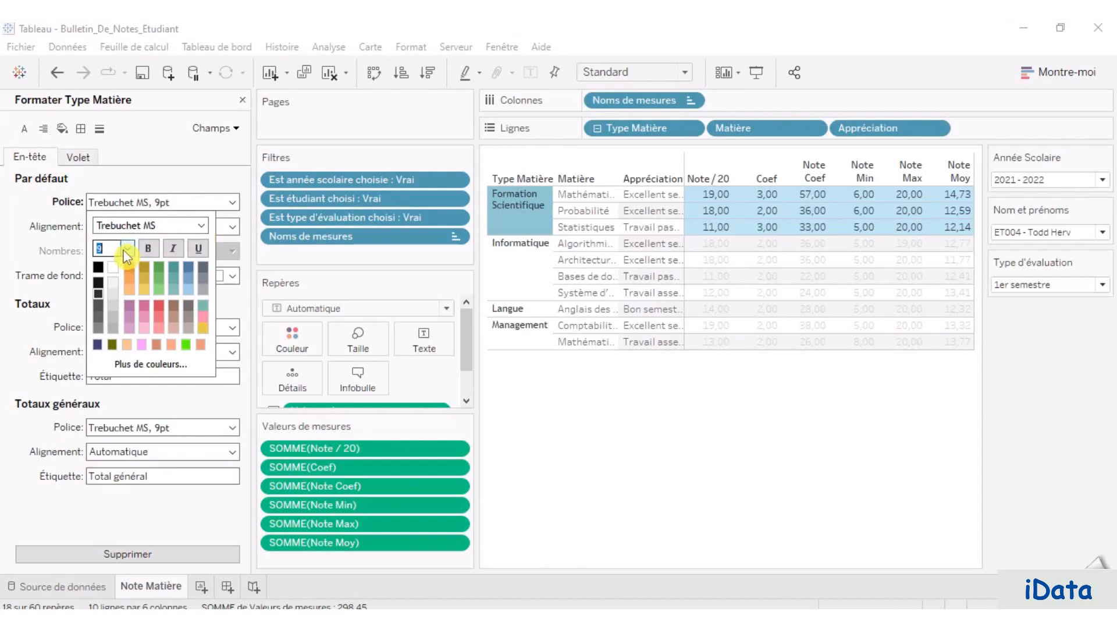
left_click(30, 250)
Step: Center the Type Matière row headers horizontally and align them to the middle vertically
left_click(169, 230)
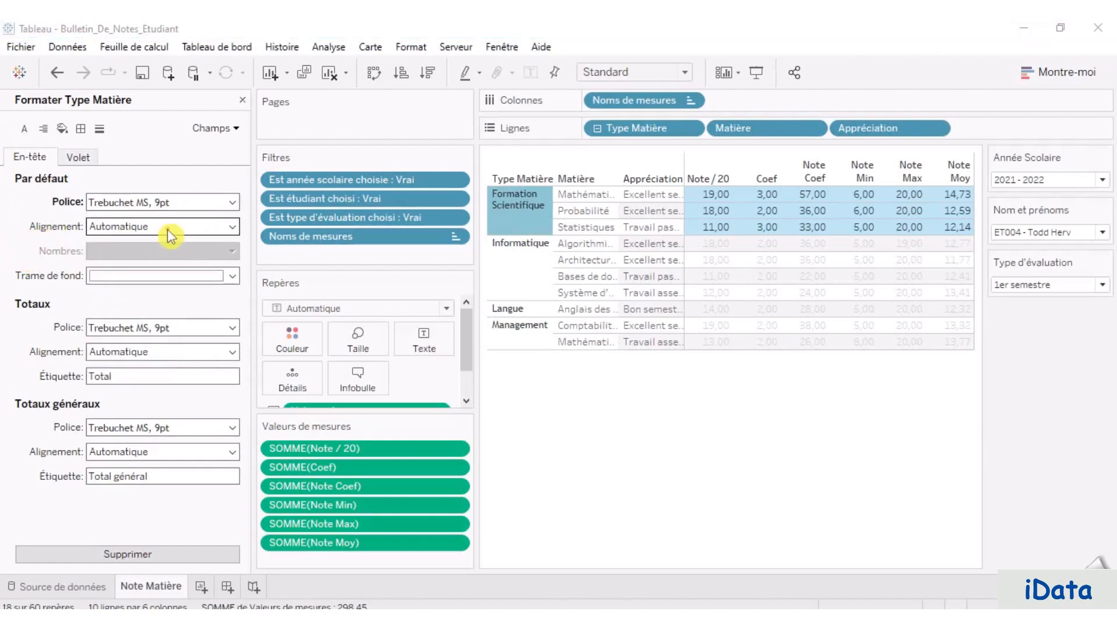
left_click(129, 292)
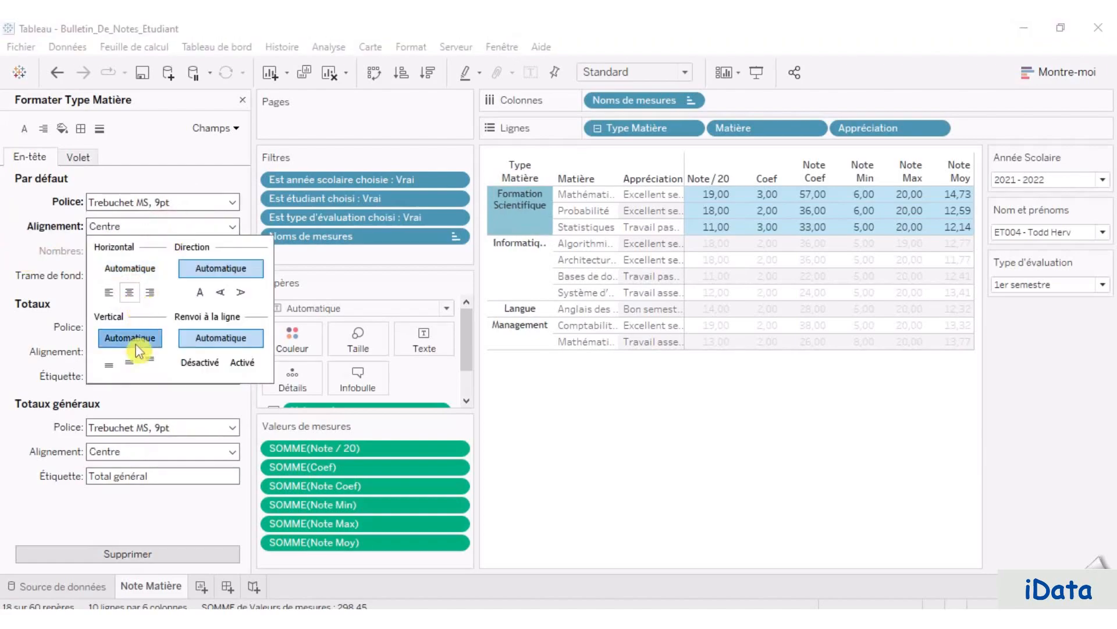
left_click(131, 364)
Step: Format the Matière row headers in bold Trebuchet MS
right_click(585, 197)
left_click(636, 264)
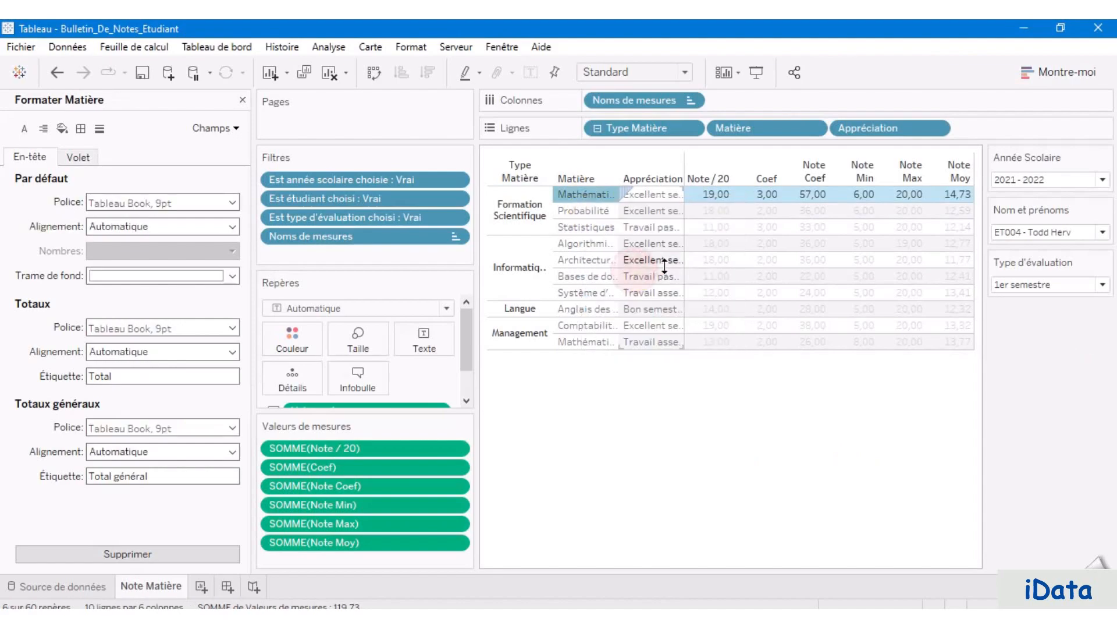
left_click(150, 203)
left_click(163, 224)
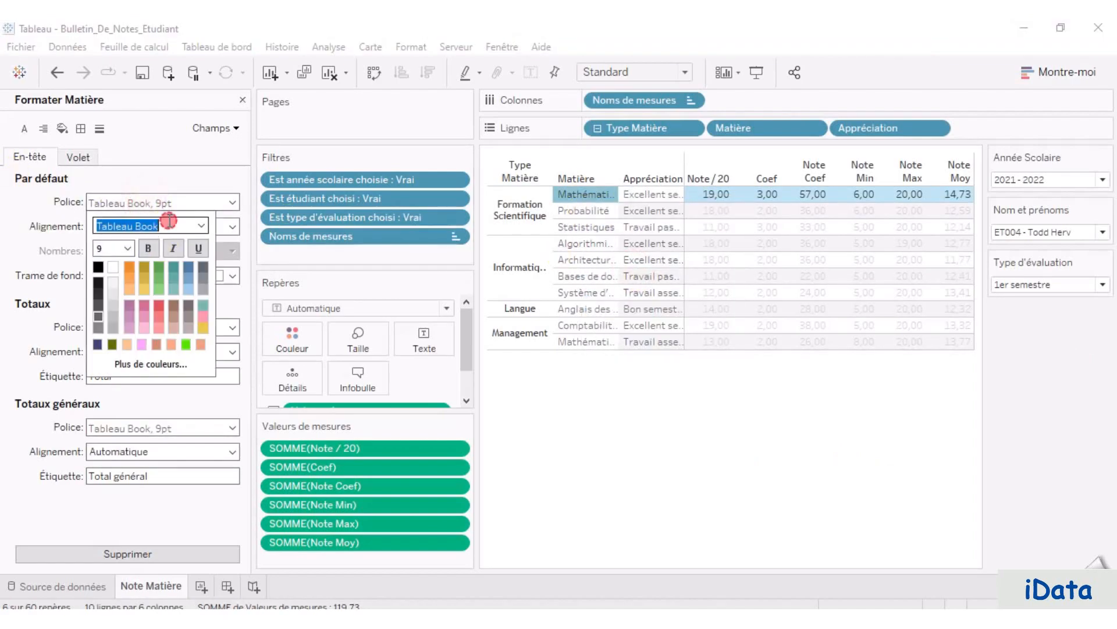
type("Trebuchet MS")
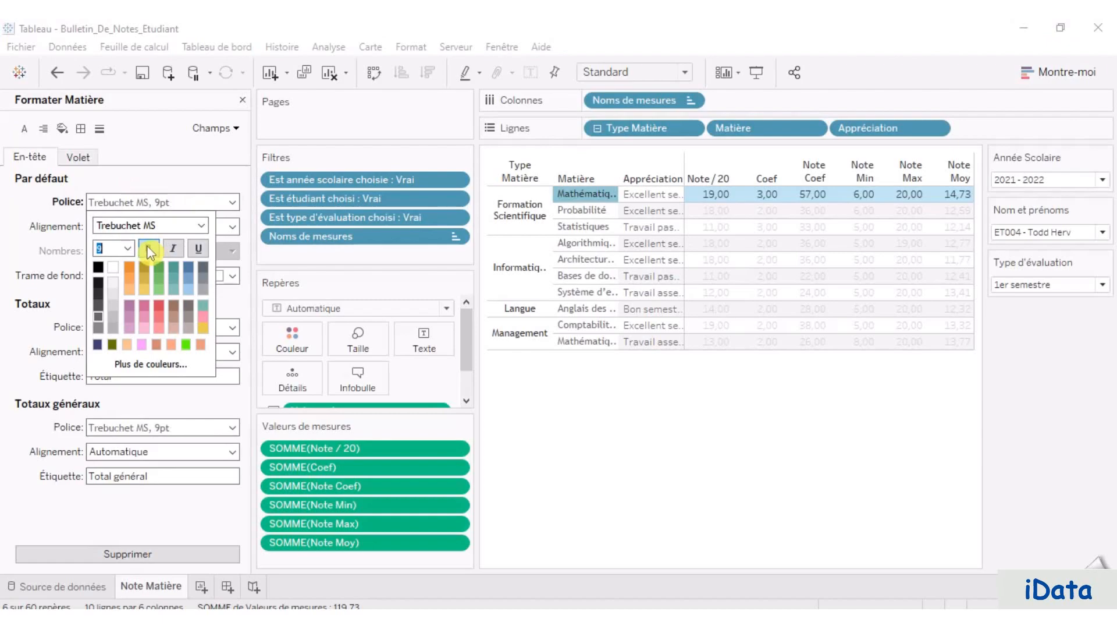
left_click(150, 251)
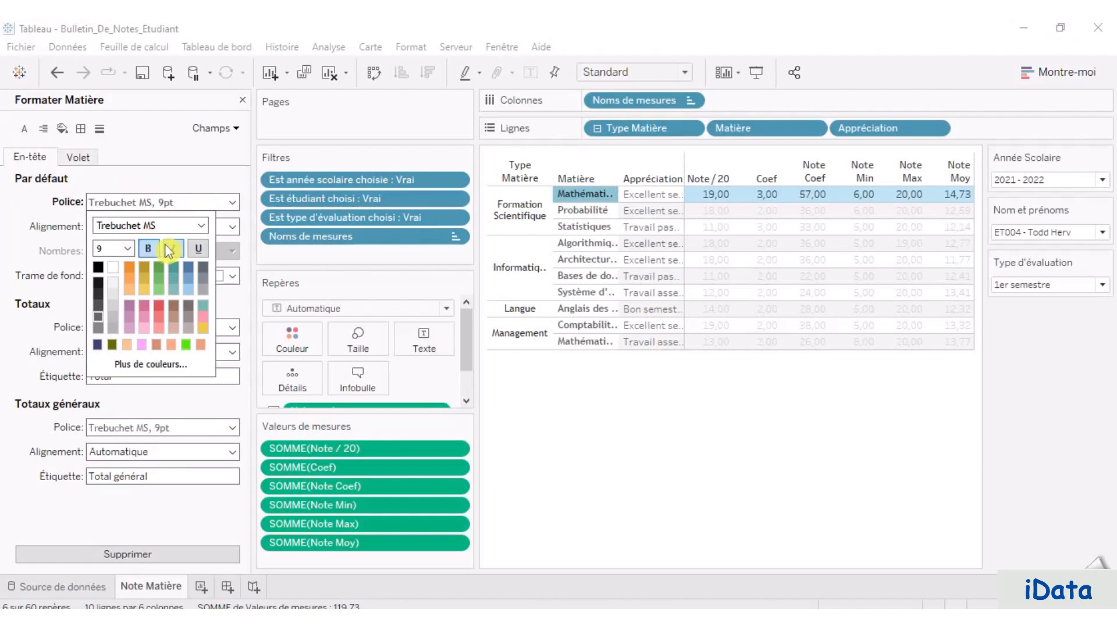
Step: Set the font of the Appréciation row headers to Trebuchet MS
left_click(654, 195)
right_click(655, 198)
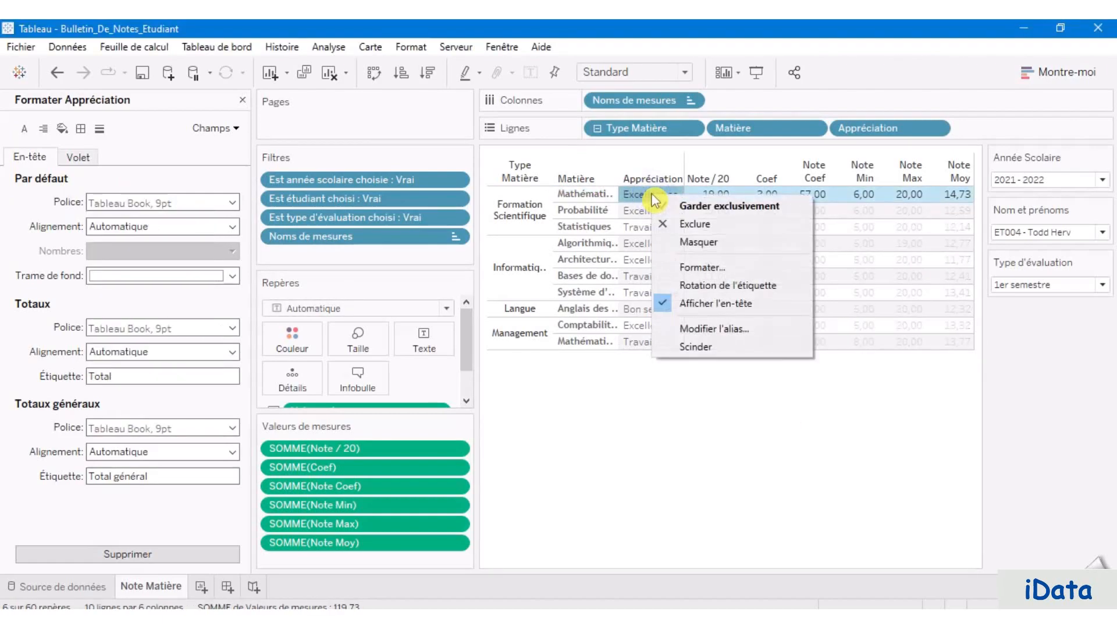
left_click(724, 271)
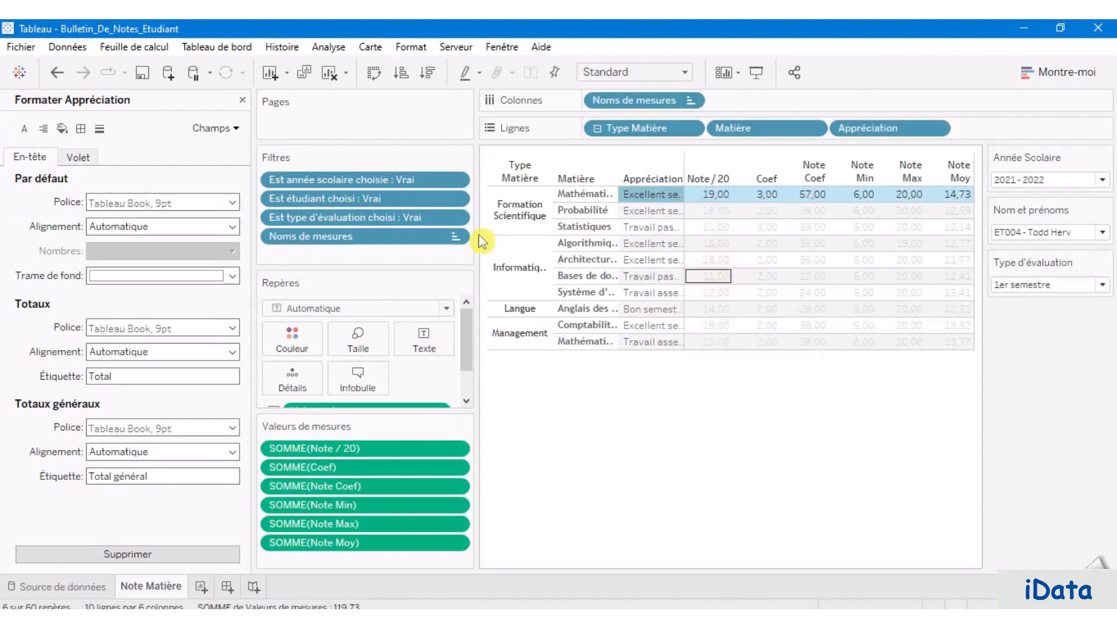
left_click(182, 200)
triple_click(192, 225)
type("Trebuchet MS")
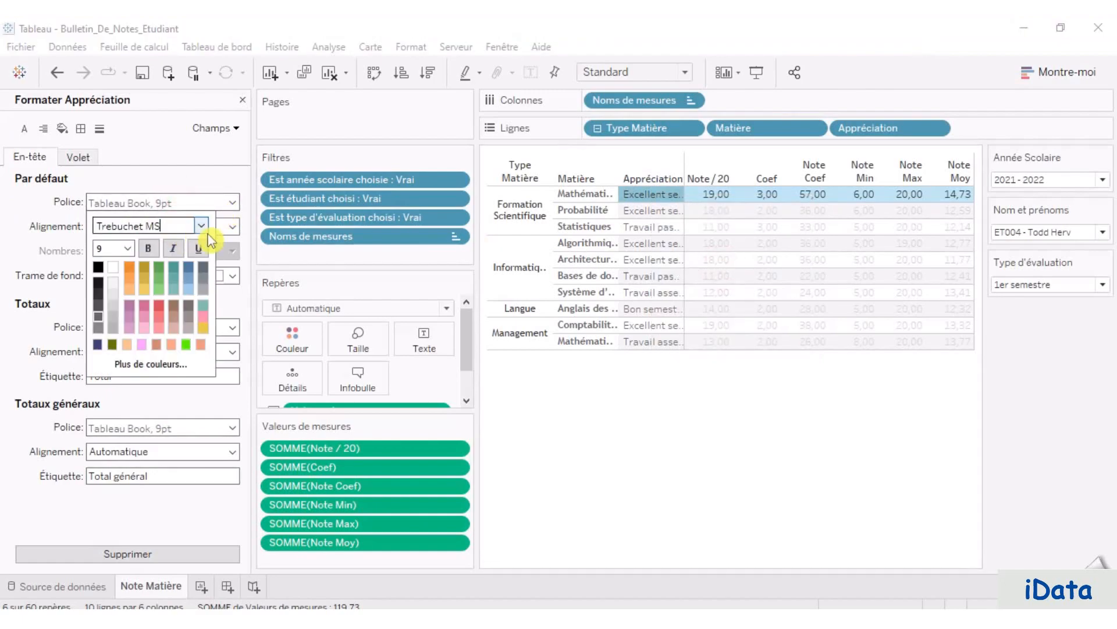
key("Return")
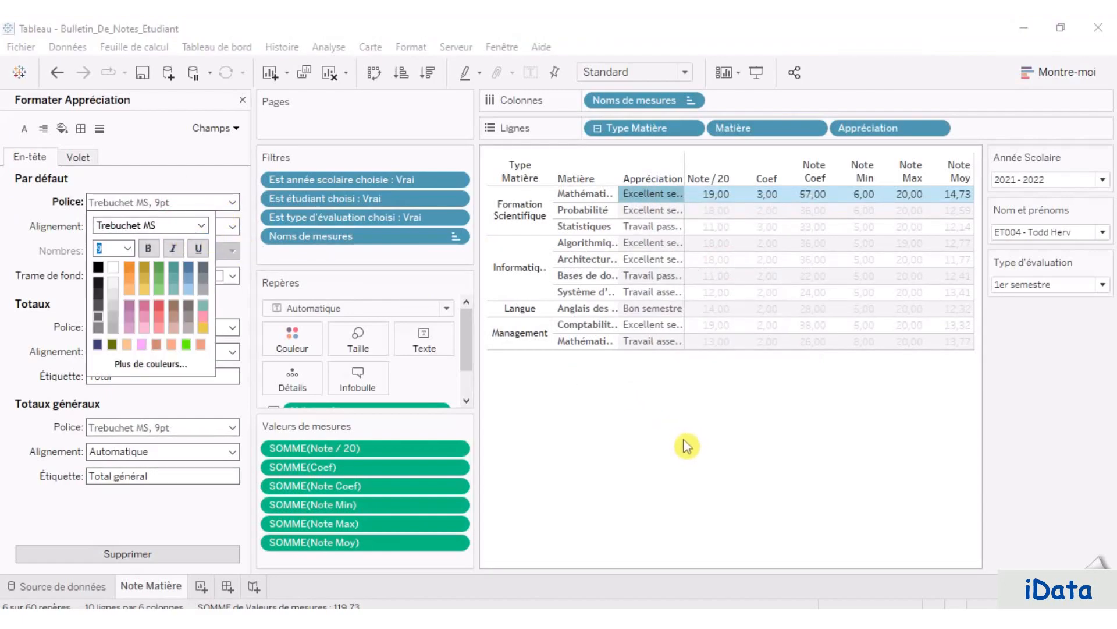
left_click(713, 195)
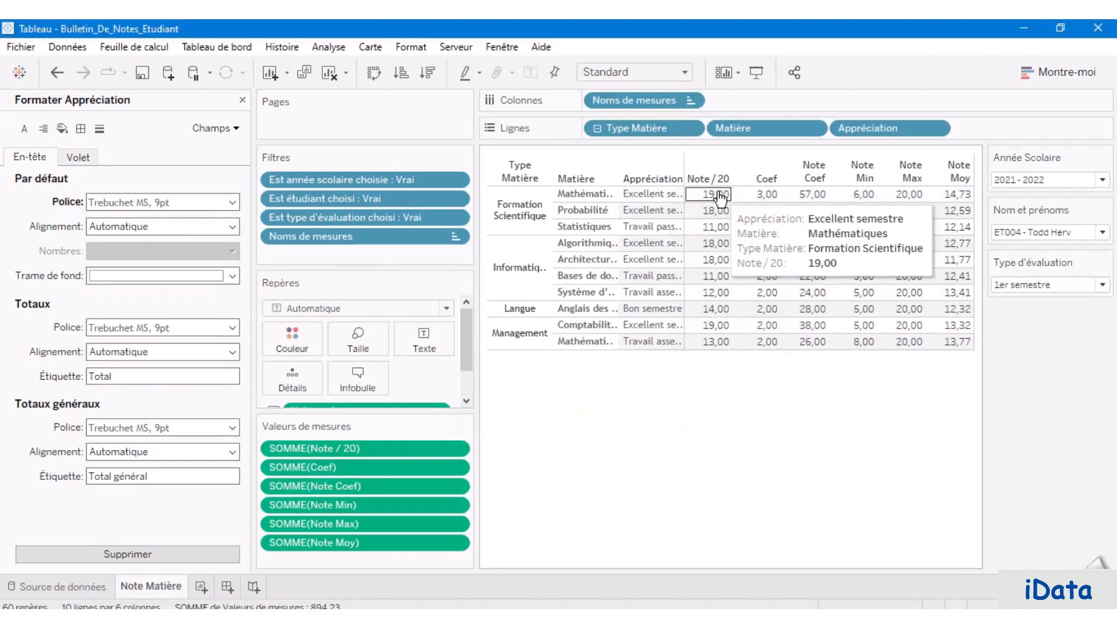
right_click(720, 199)
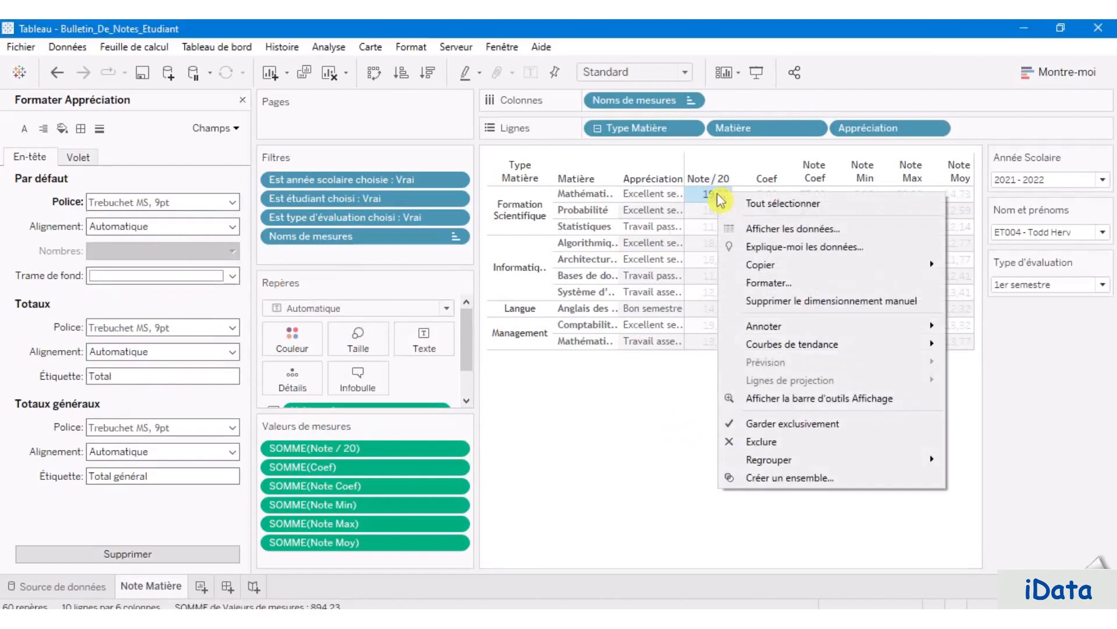
left_click(805, 290)
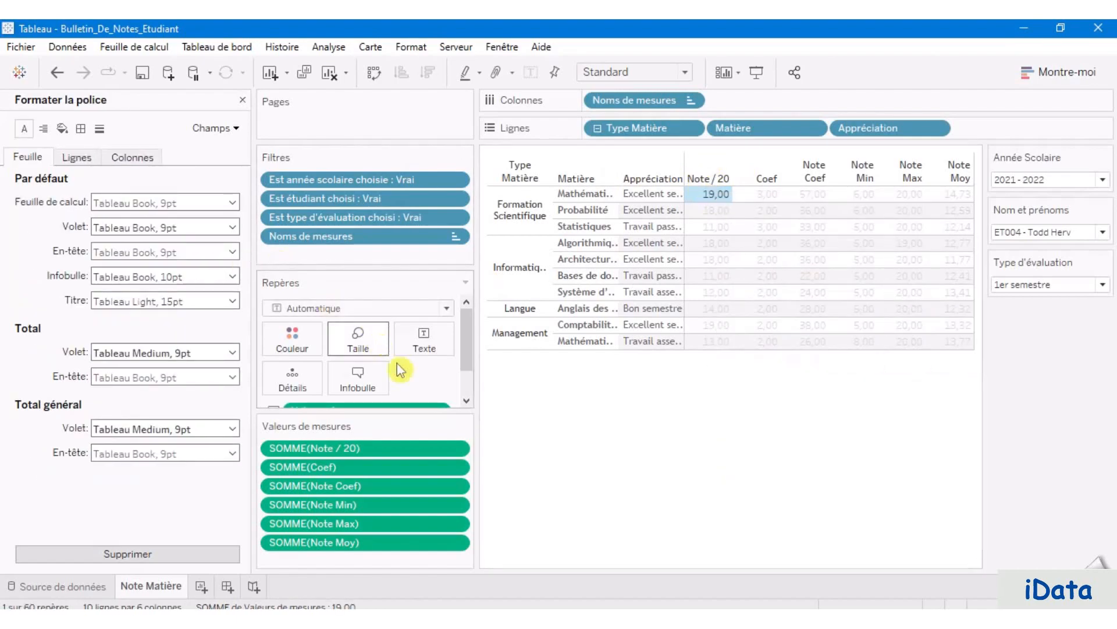
Step: Set the default pane font of the Valeurs de mesures numbers to Trebuchet MS
scroll(434, 393, "down", 1)
right_click(438, 372)
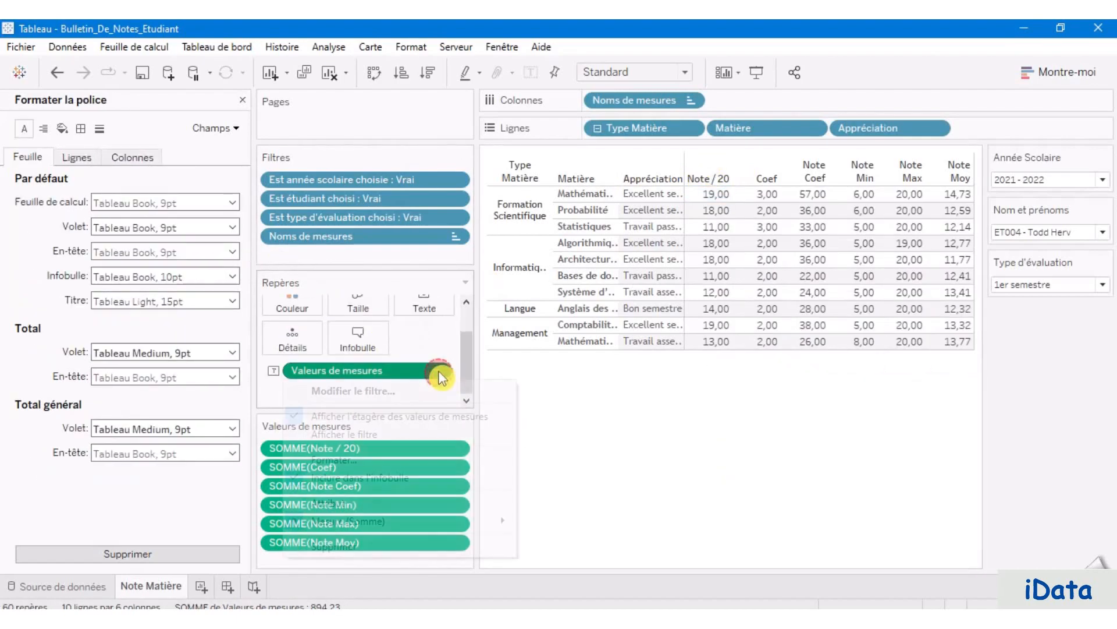
left_click(406, 460)
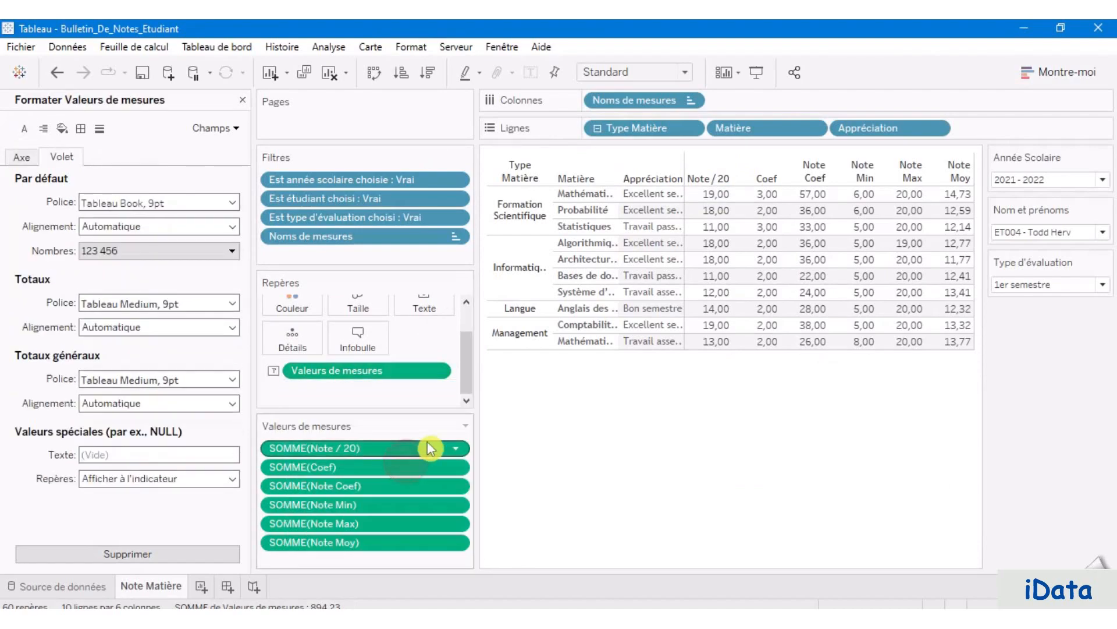
left_click(143, 203)
left_click(151, 226)
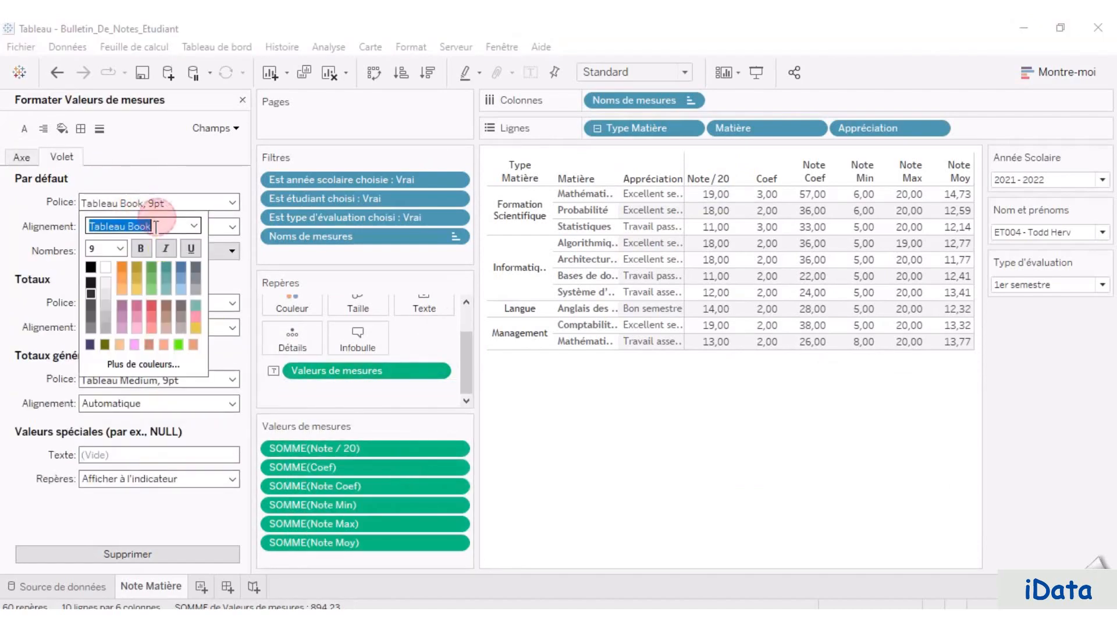
type("Trebuchet MS")
key("Tab")
left_click(733, 442)
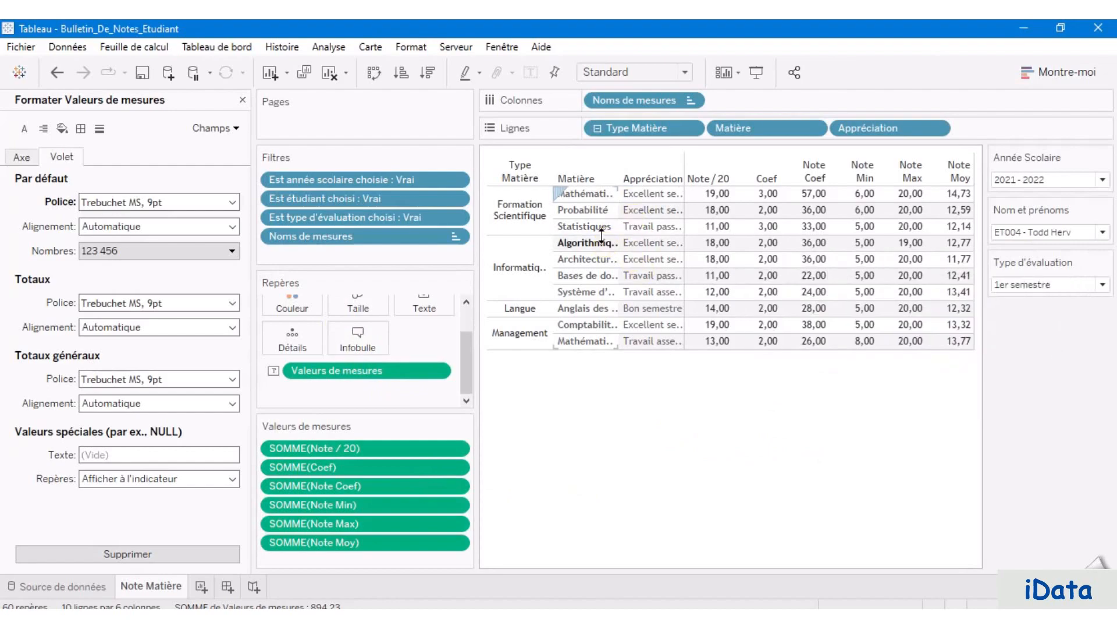
Step: Increase the height of the table rows so long subject names and appreciations wrap onto two lines
left_click_drag(602, 235, 601, 252)
left_click(603, 286)
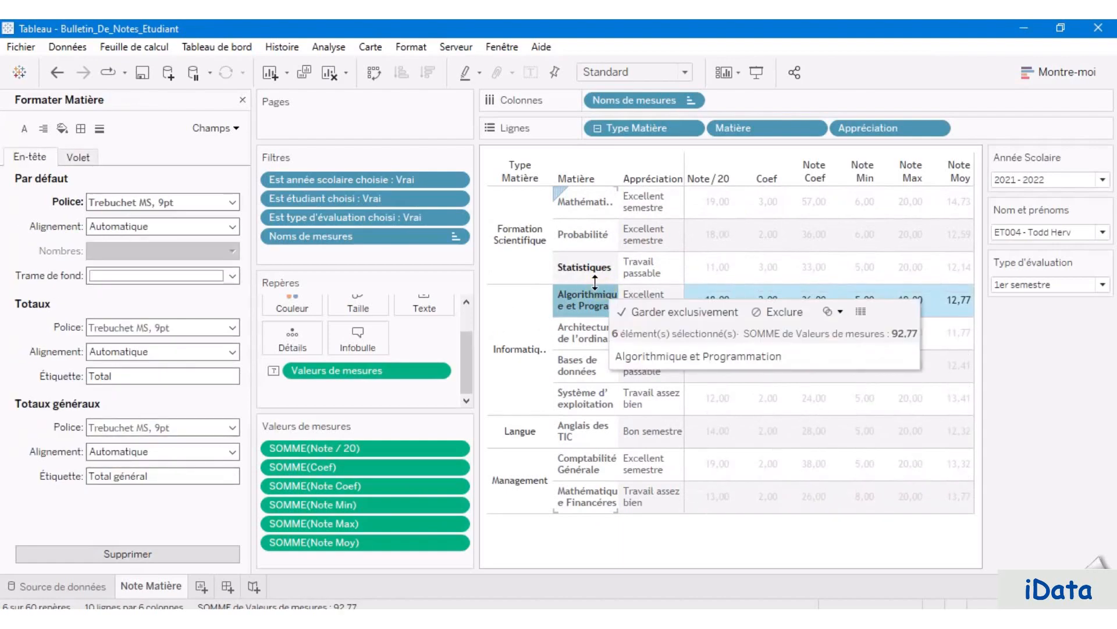
left_click(594, 283)
left_click_drag(594, 283, 595, 284)
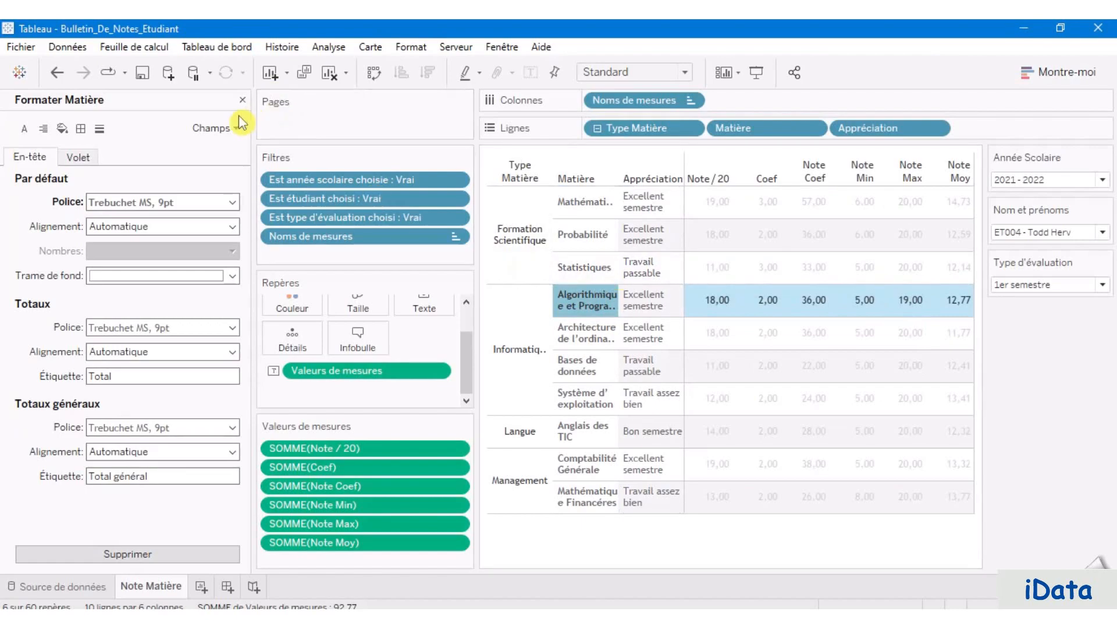
Step: Set the row banding color of the sheet's pane to #e6e6e6 in the shading format
left_click(599, 242)
right_click(598, 241)
left_click(645, 308)
left_click(62, 128)
left_click(235, 455)
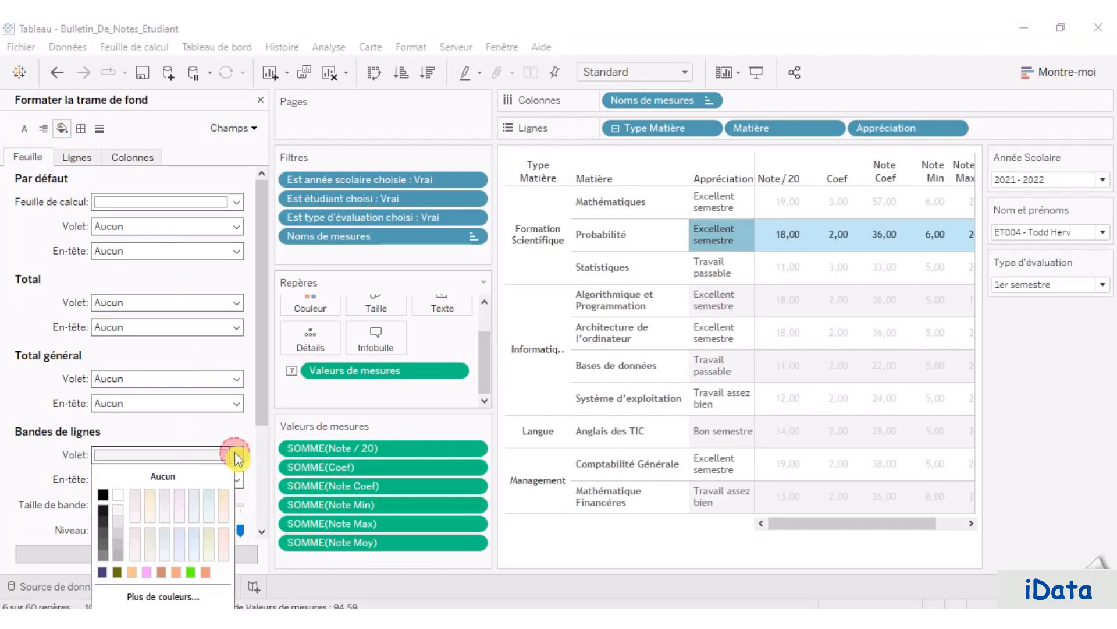
left_click(186, 597)
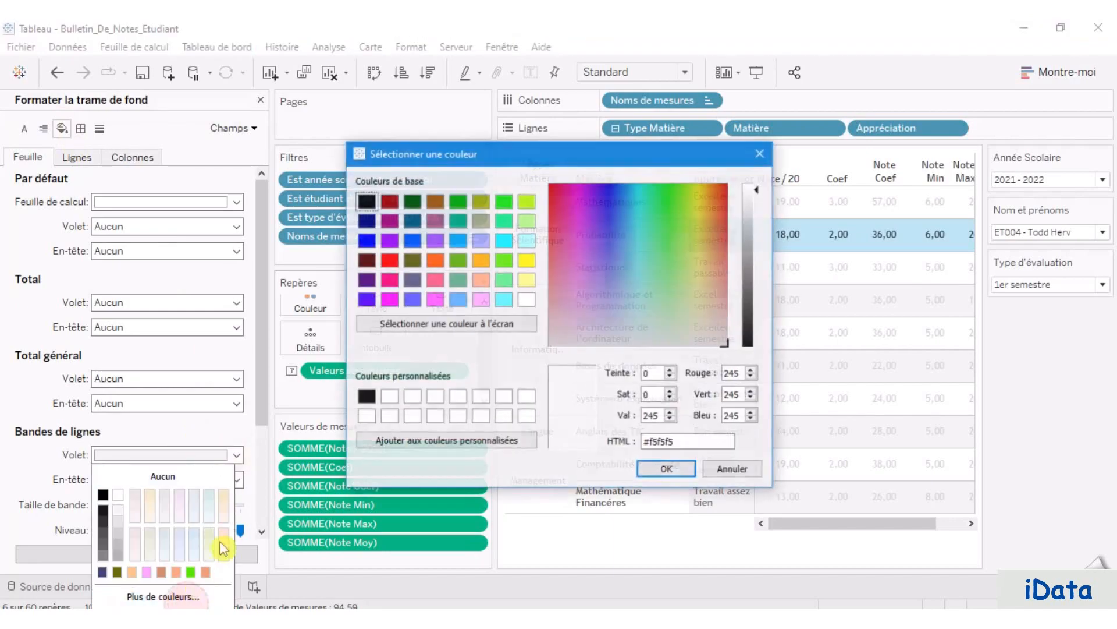
triple_click(699, 442)
type("#e6e6e6")
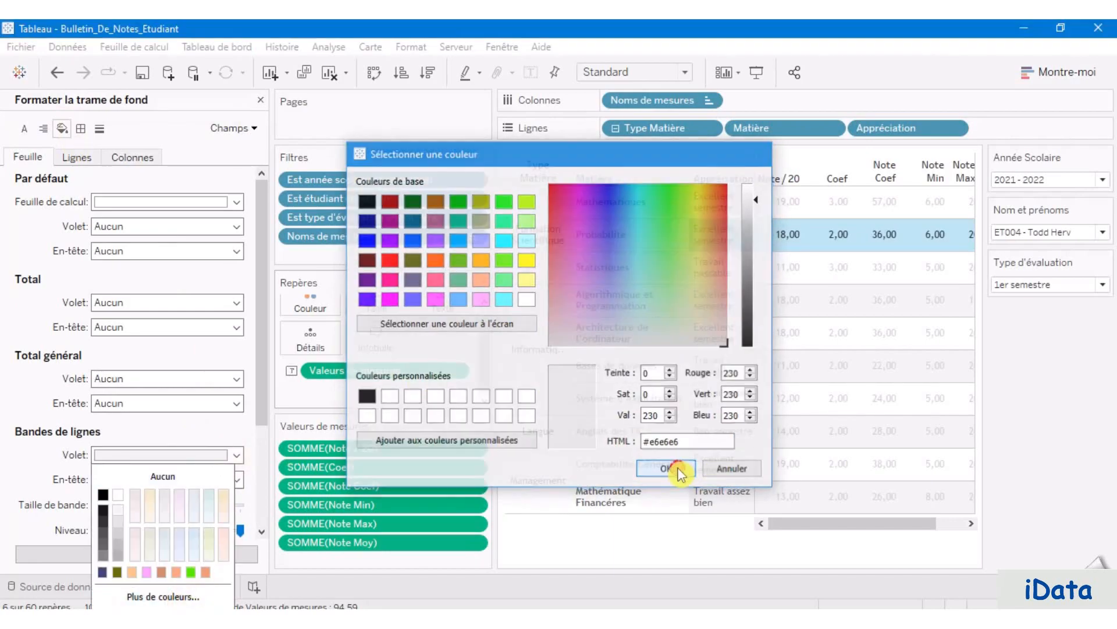
left_click(667, 469)
Step: Set the row banding color of the headers to #e6e6e6 to match the pane
left_click(236, 483)
left_click(237, 481)
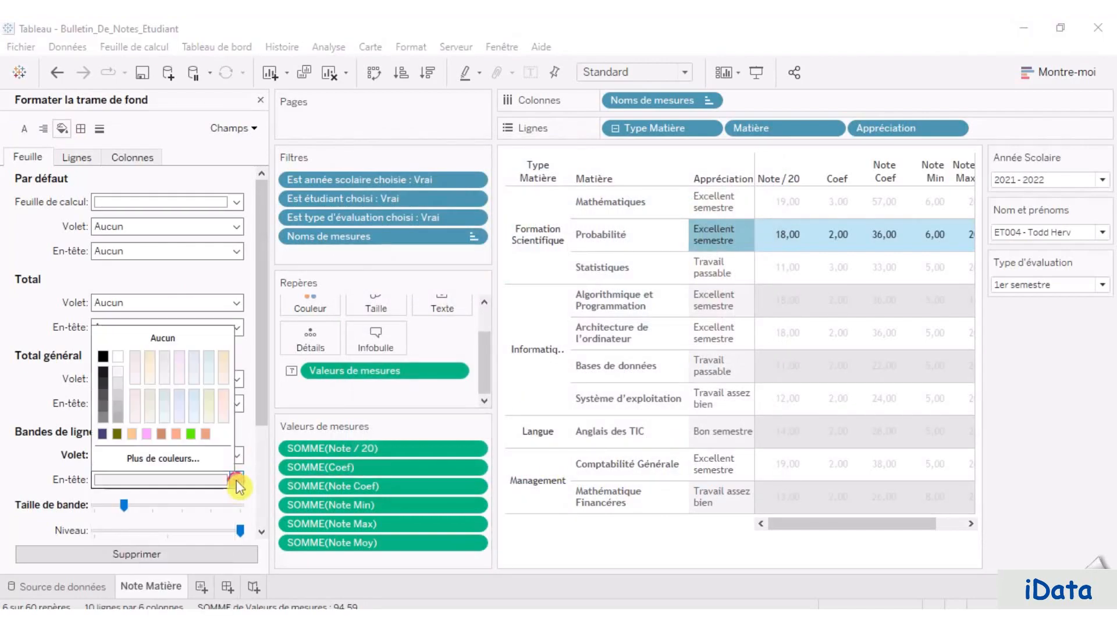
left_click(192, 459)
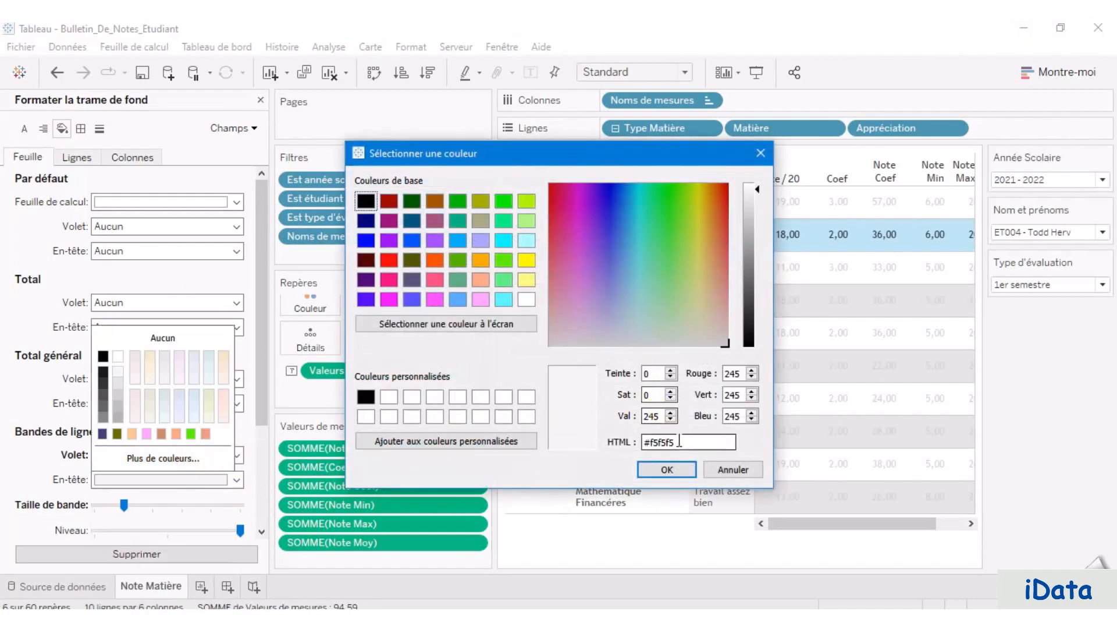
triple_click(658, 441)
type("#e6e6e6")
left_click(667, 469)
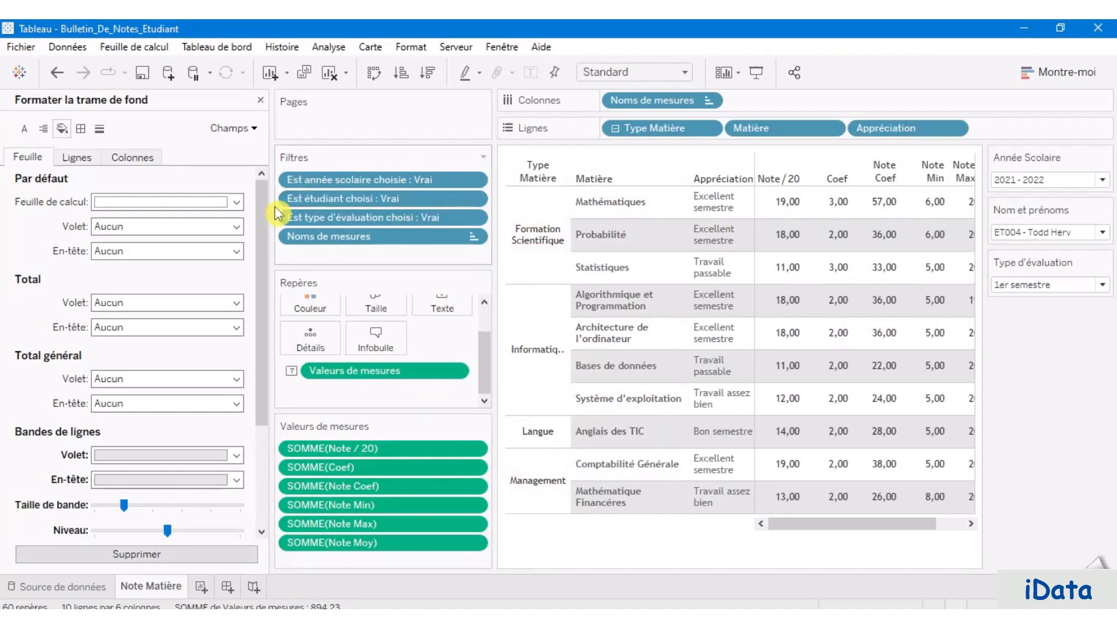
Step: Narrow the formatting pane so the whole table fits in view, and save the workbook
left_click_drag(273, 203, 93, 194)
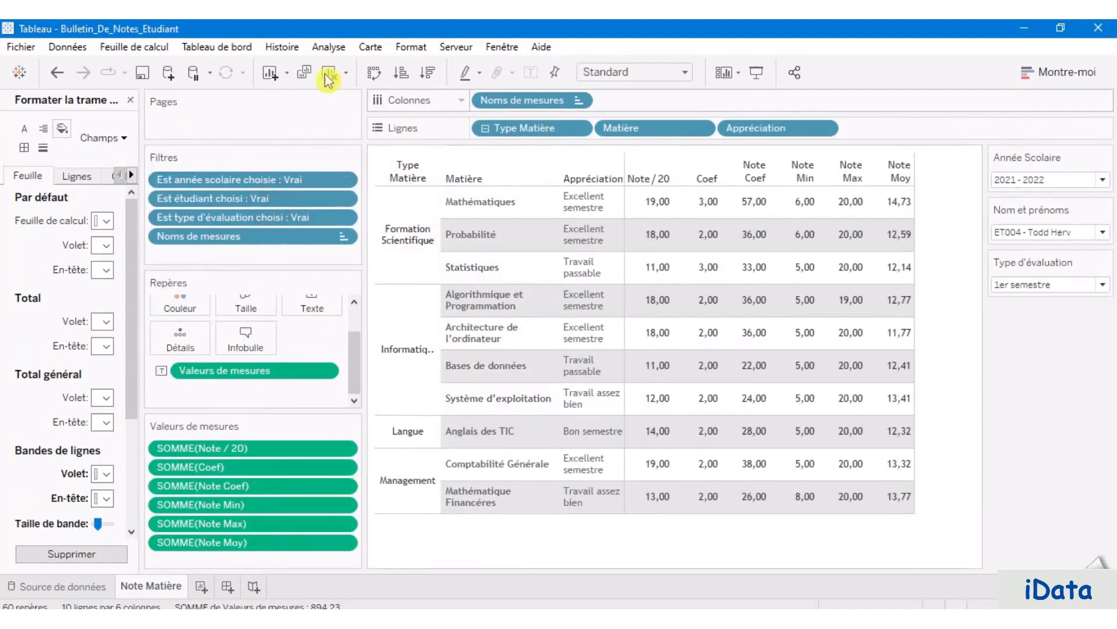
left_click(142, 72)
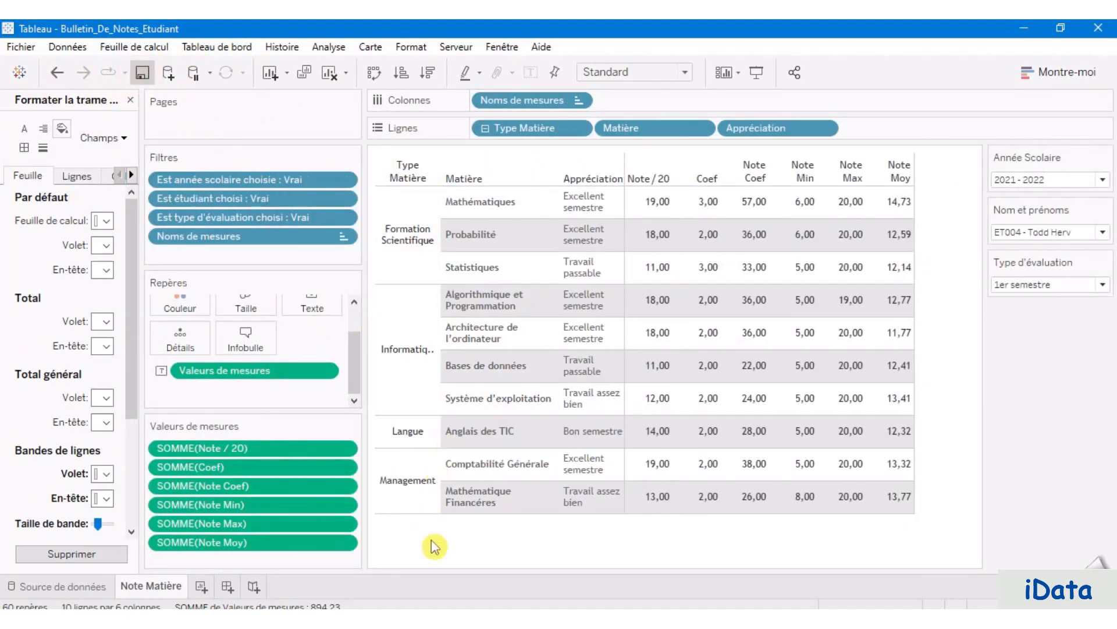
Step: Duplicate the Note Matière sheet
left_click(161, 591)
right_click(158, 595)
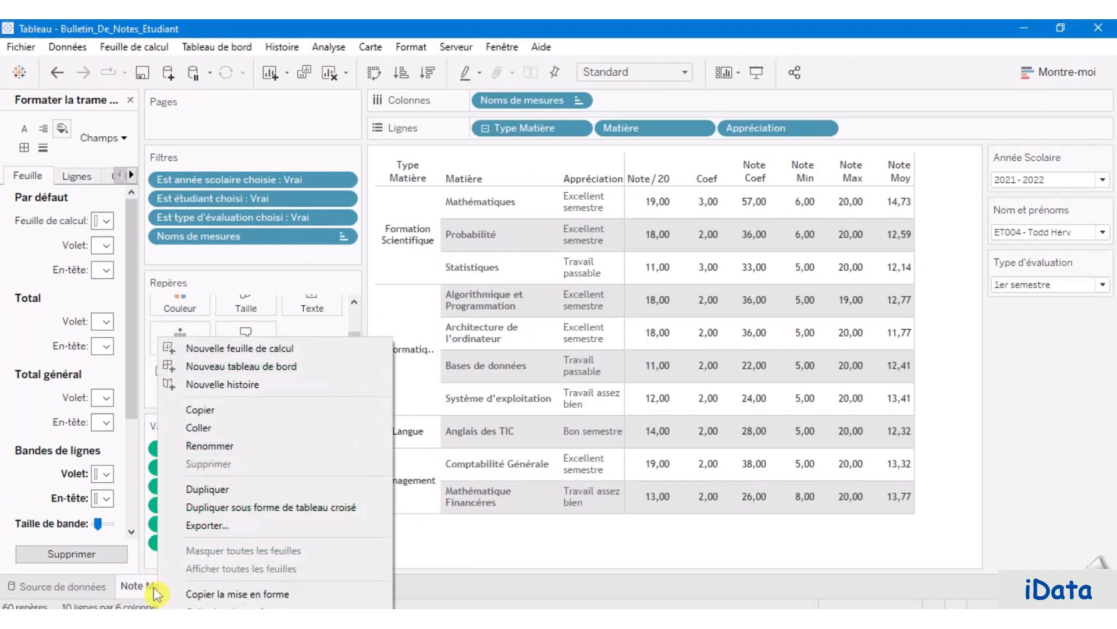
left_click(442, 595)
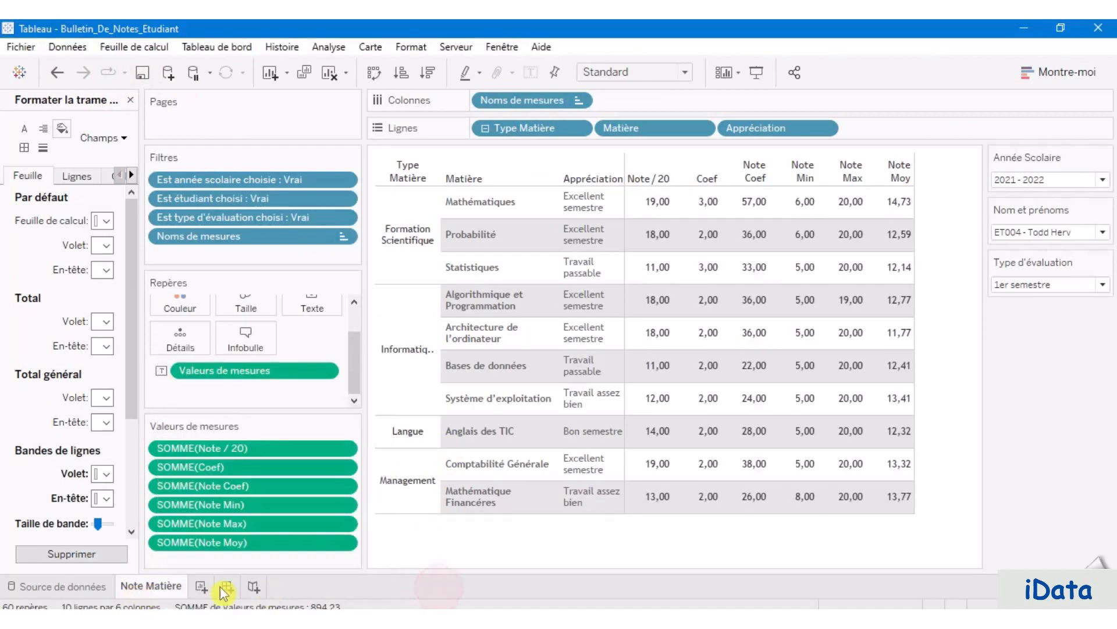
right_click(154, 591)
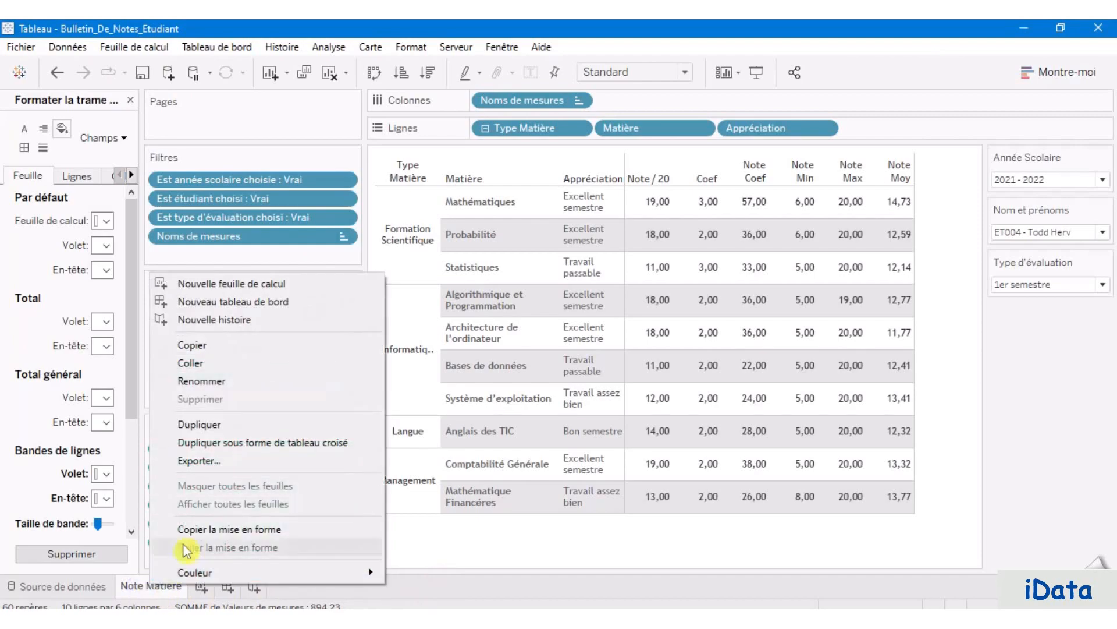
left_click(243, 428)
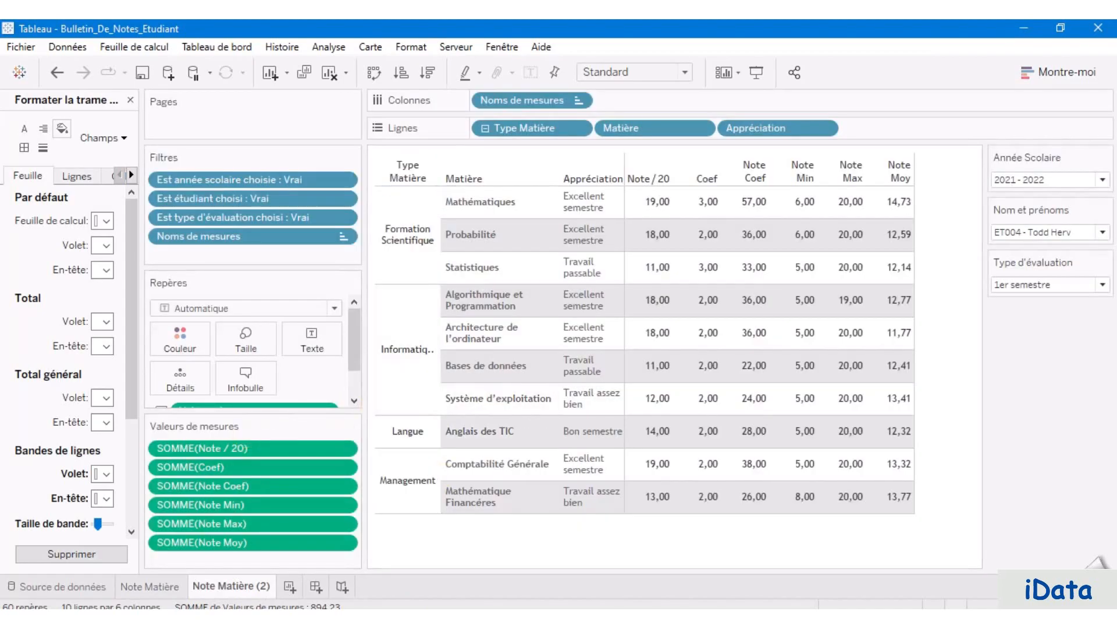
Step: Rename the duplicated sheet Appréciation Etudiant and remove Valeurs de mesures from its marks
double_click(245, 586)
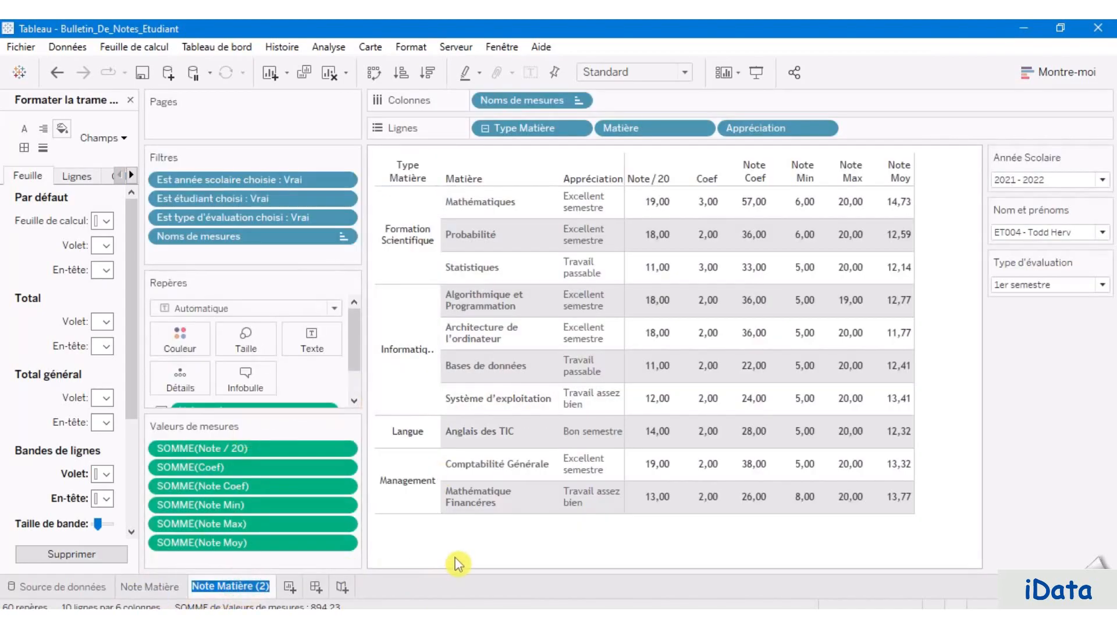
type("Appréciation Etudiant")
key("Return")
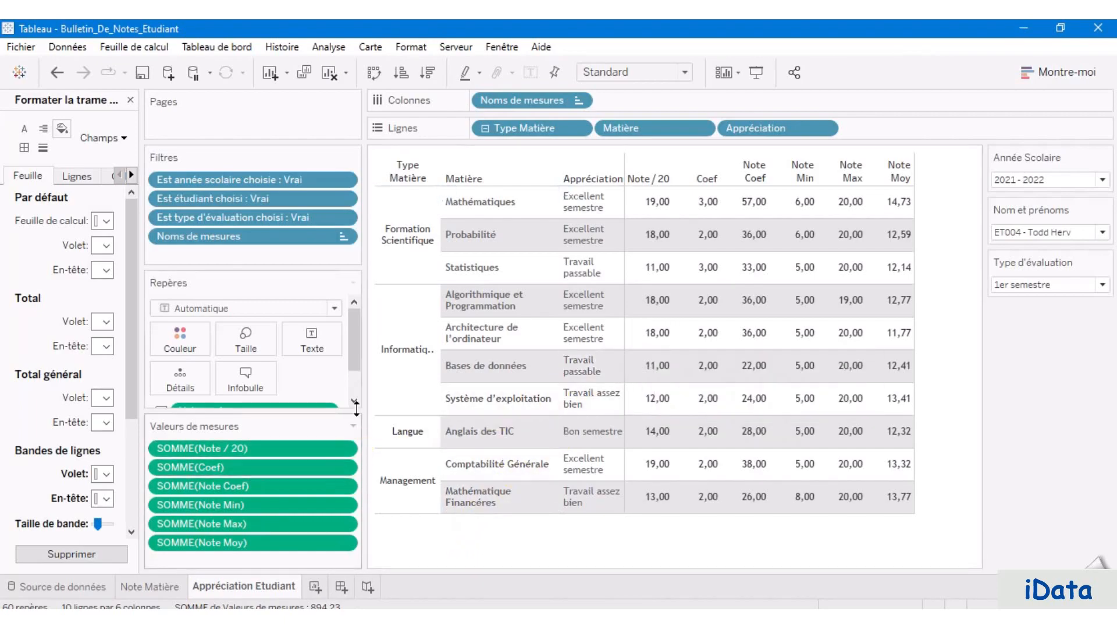
left_click_drag(356, 362, 356, 383)
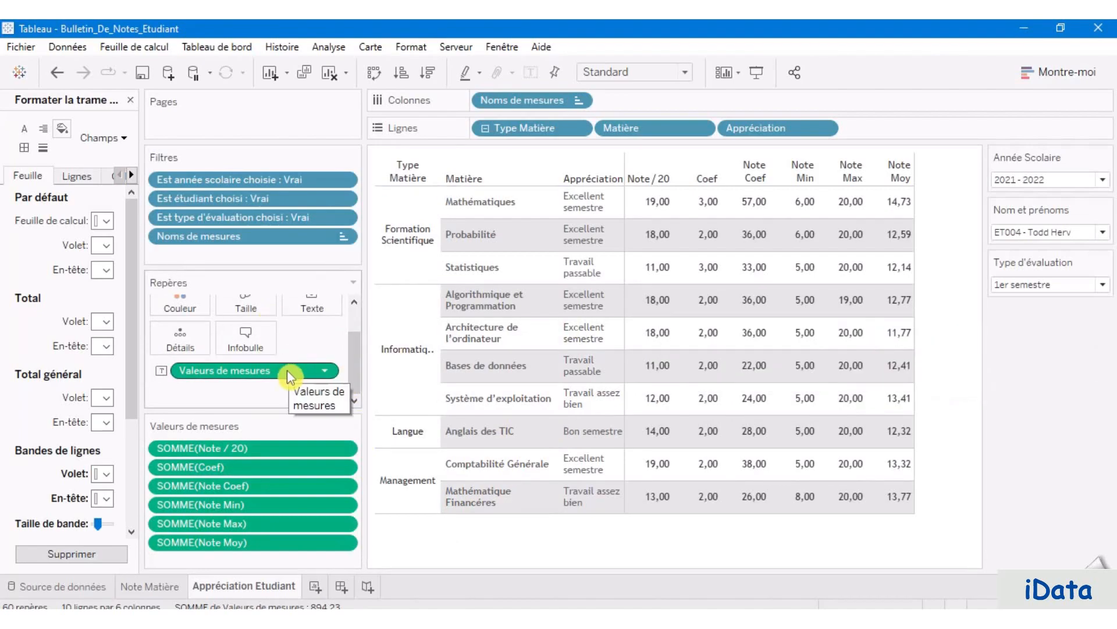
left_click_drag(288, 369, 520, 555)
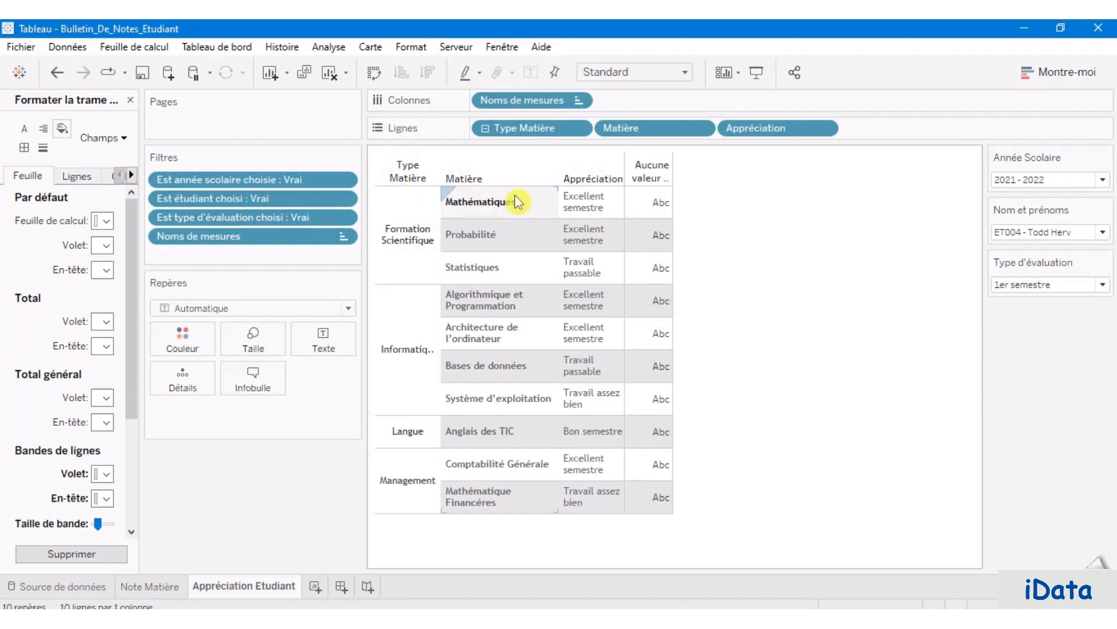
Step: Hide the Type Matière and Matière row headers on the Appréciation Etudiant sheet, and save the workbook
left_click(582, 134)
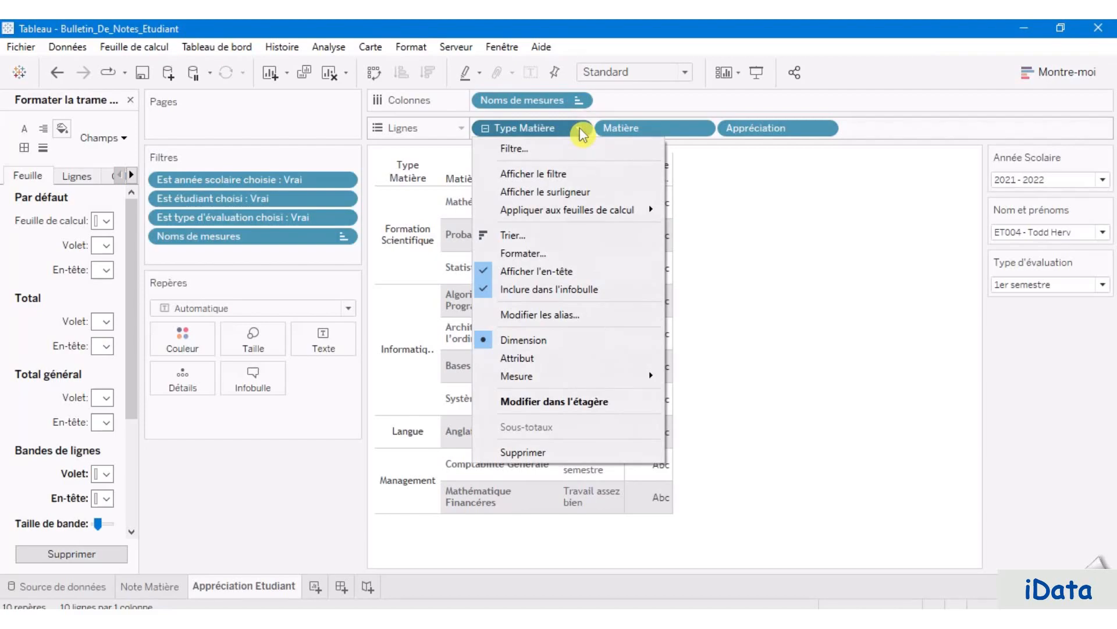
left_click(571, 277)
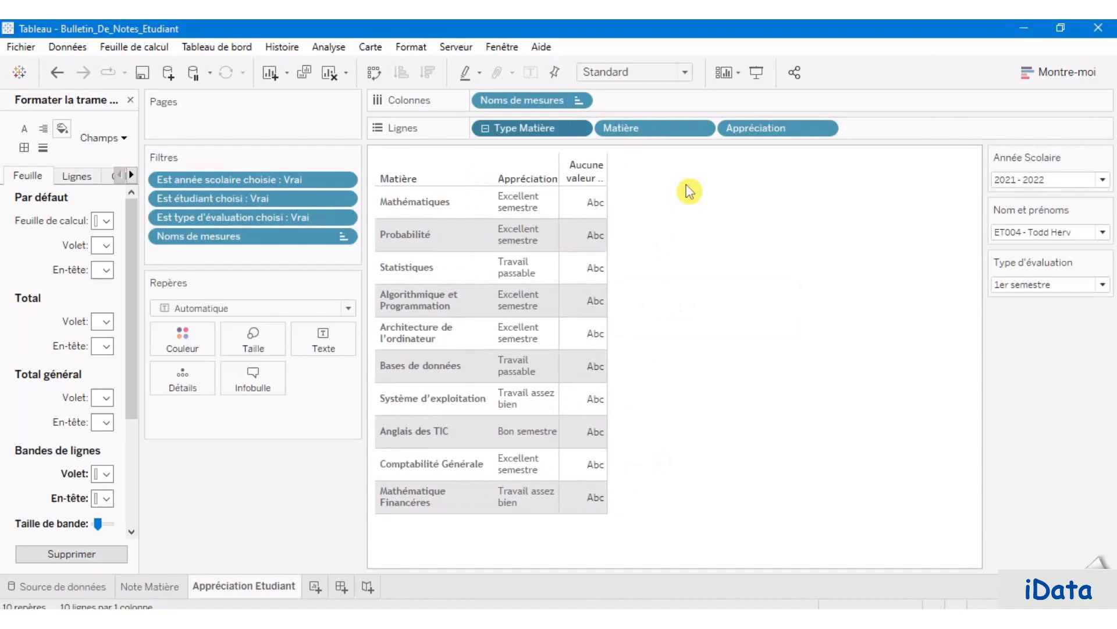
left_click(582, 134)
left_click(706, 131)
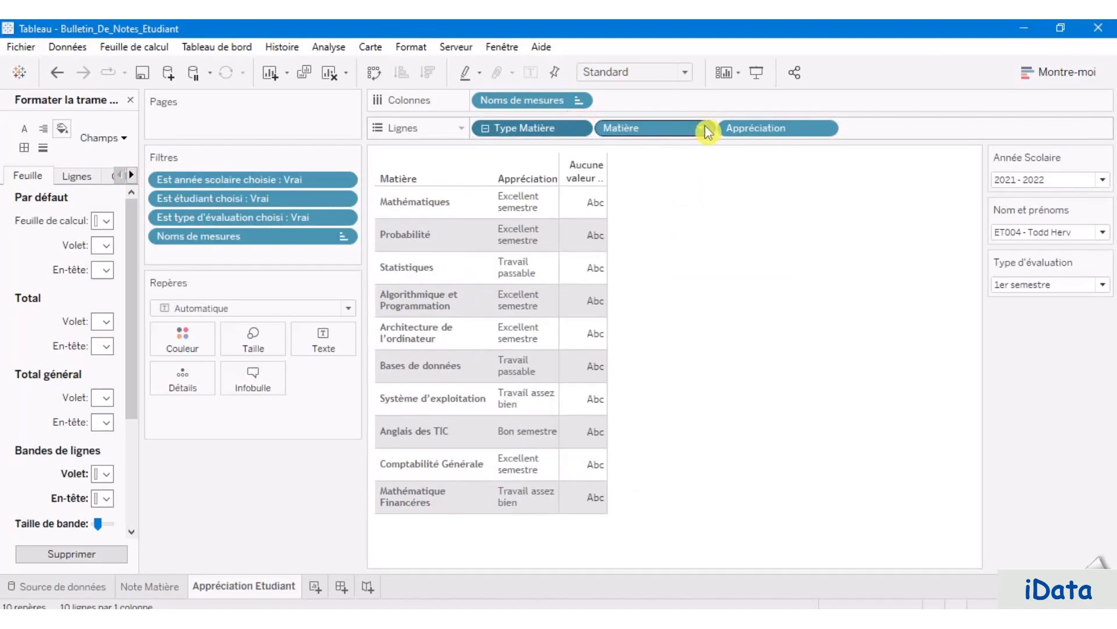
left_click(706, 133)
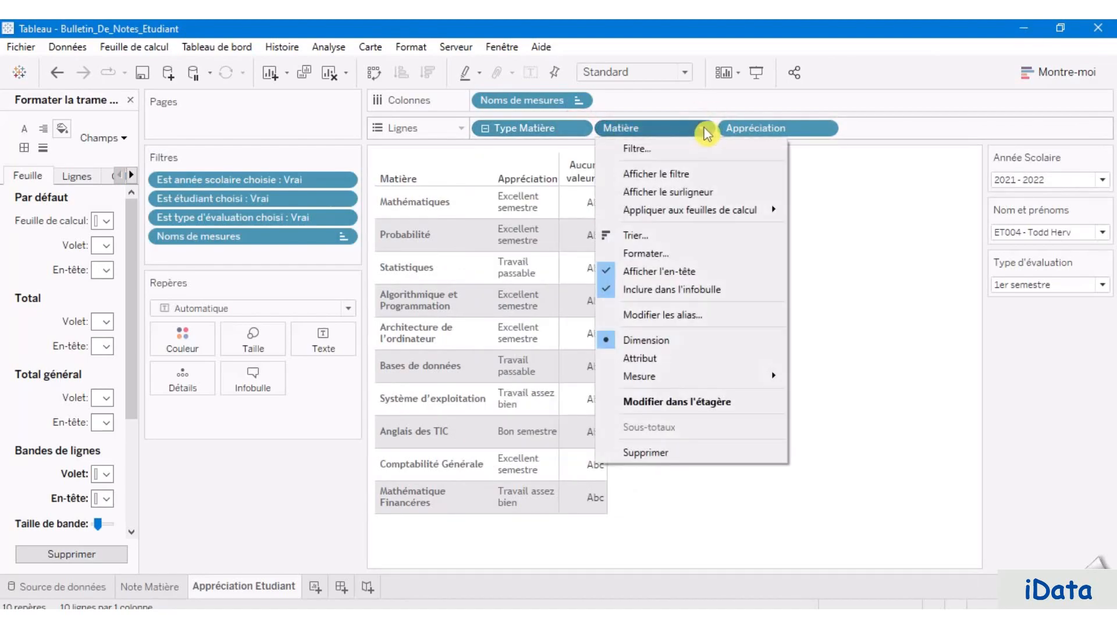
left_click(687, 282)
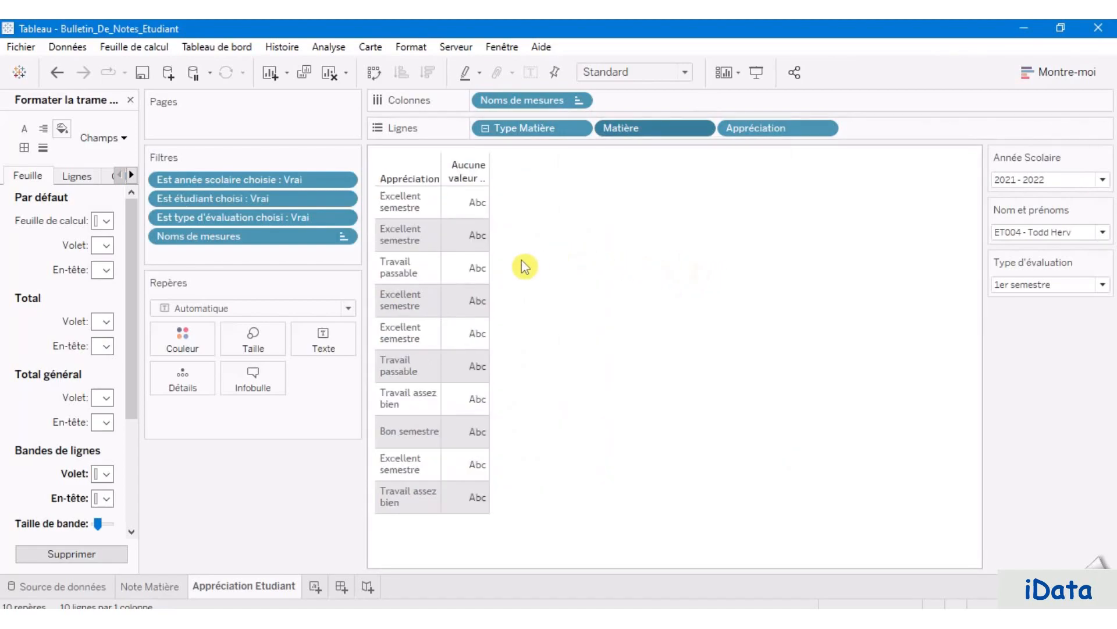
left_click(588, 387)
left_click(143, 73)
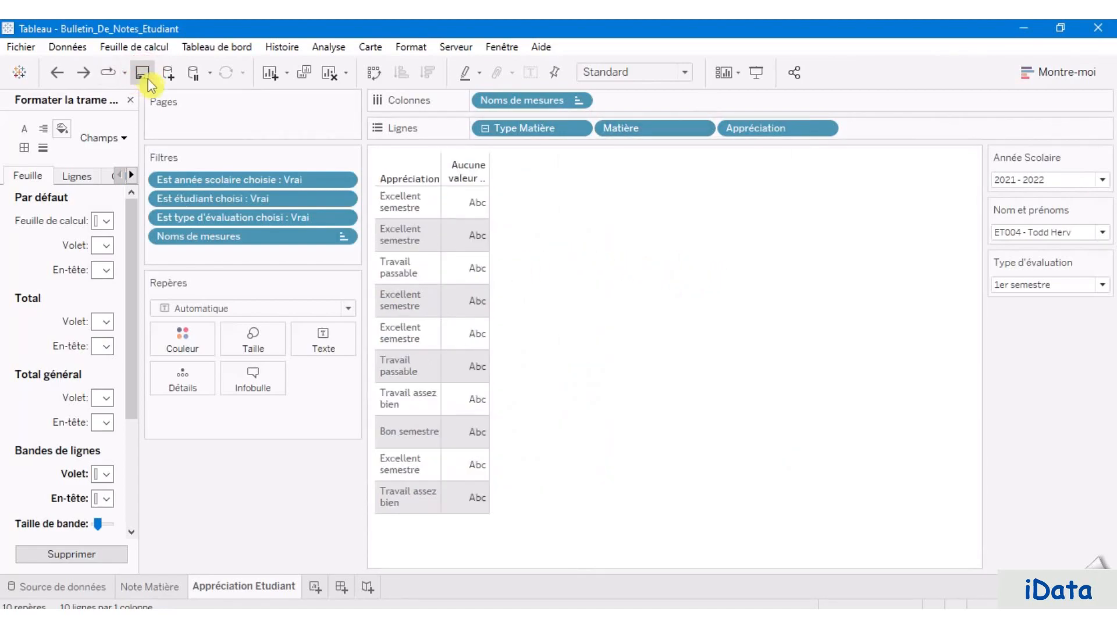
Step: Duplicate the Note Matière sheet again and name the copy Note Classe
left_click(150, 586)
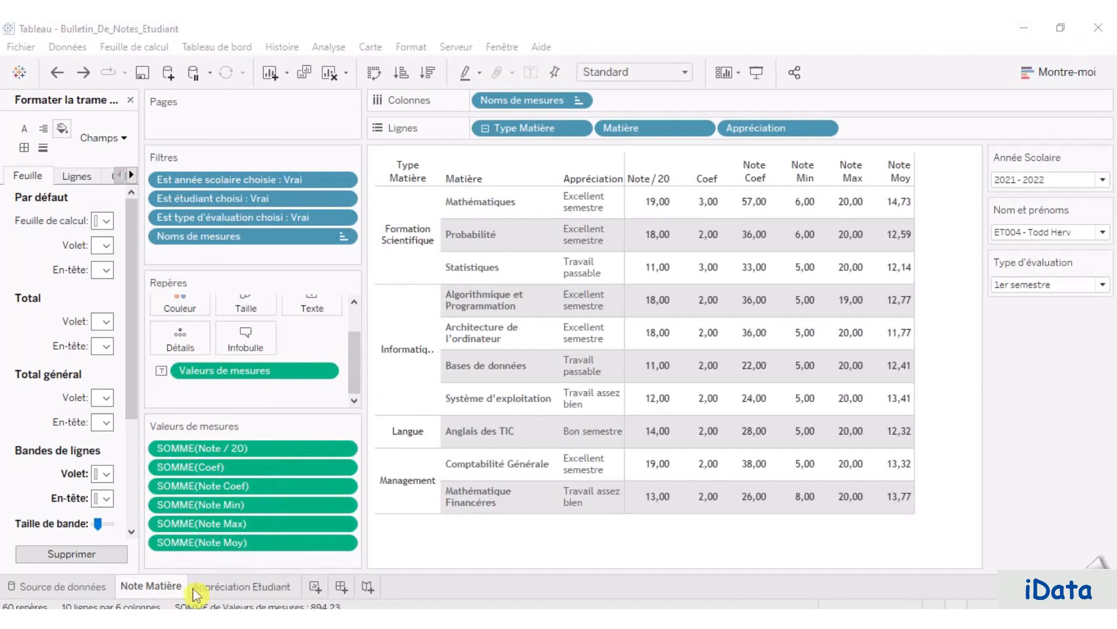
left_click(158, 592)
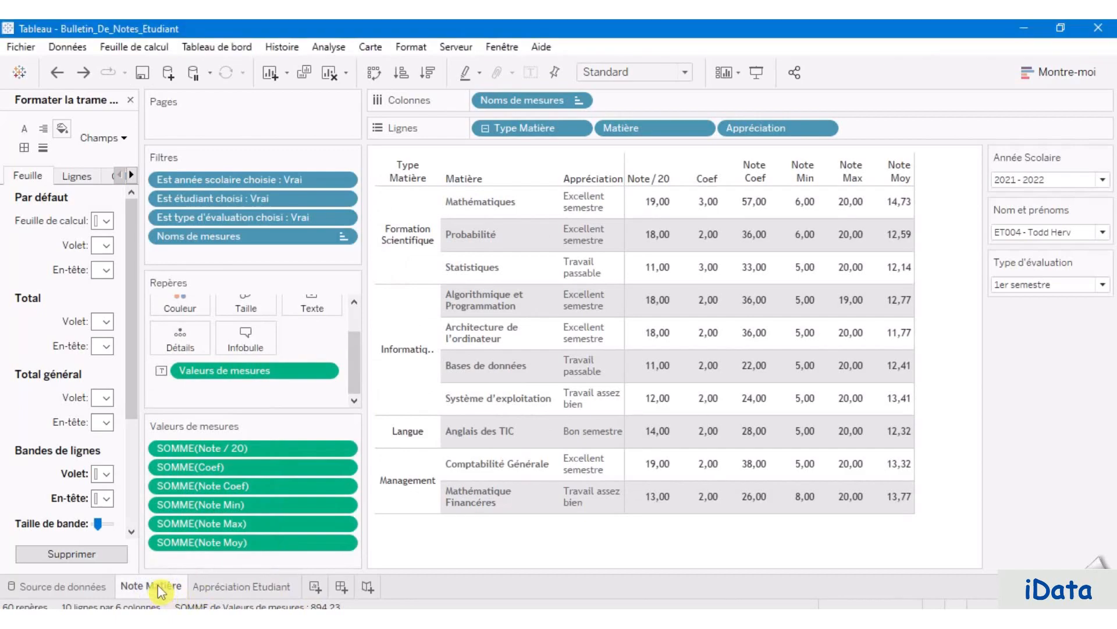
right_click(161, 592)
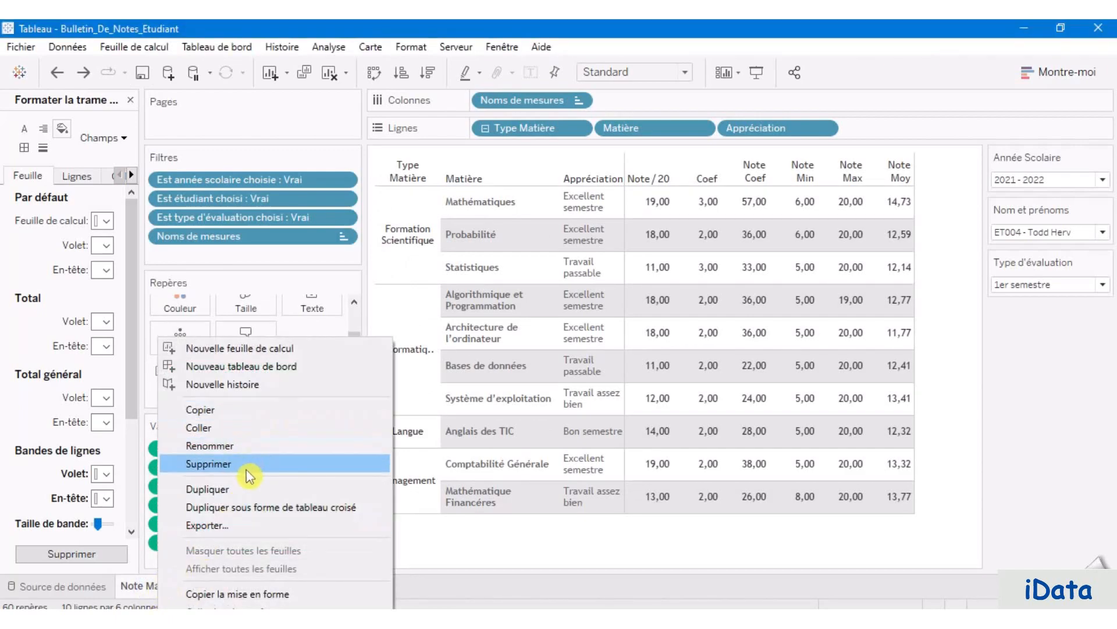
left_click(246, 490)
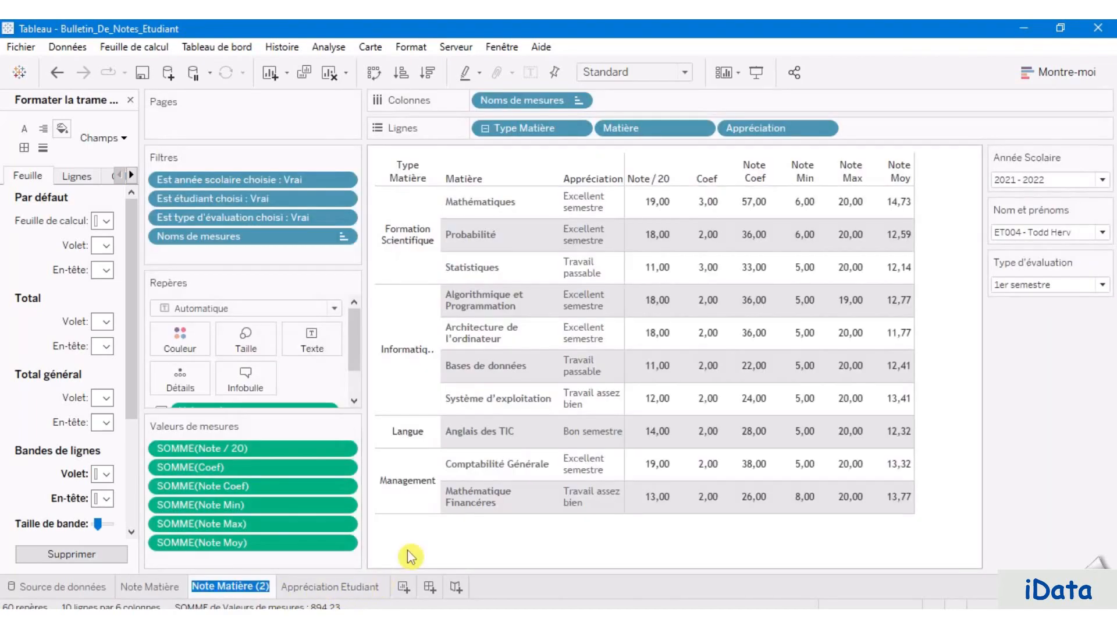
type("Note Classe")
key("Return")
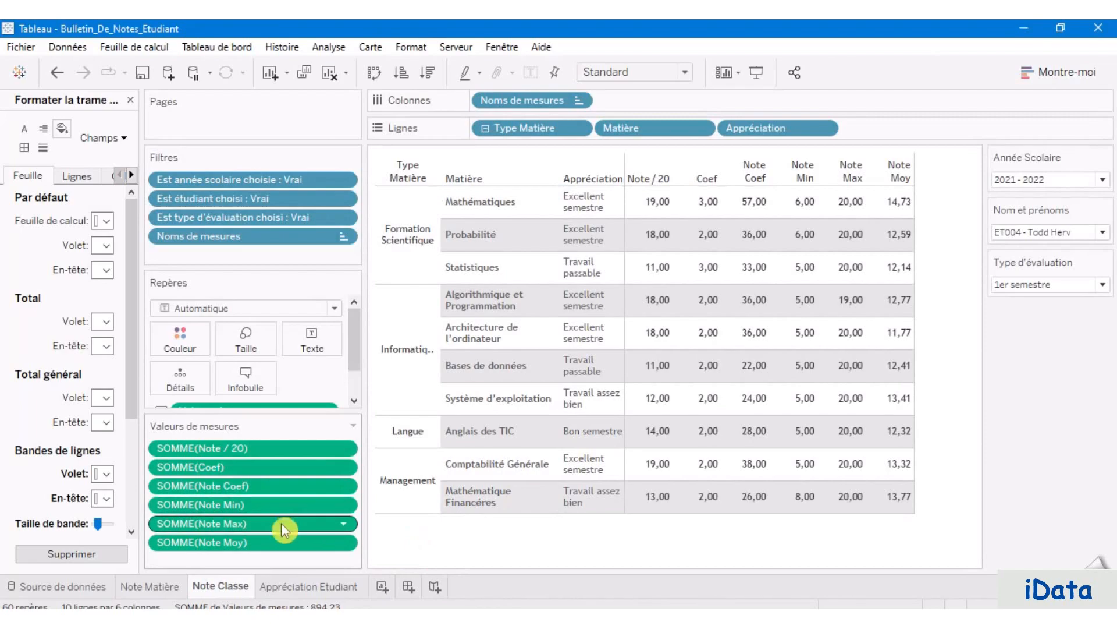
Step: Remove Note / 20, Coef and Note Coef from the measure values of the Note Classe sheet
left_click(275, 448)
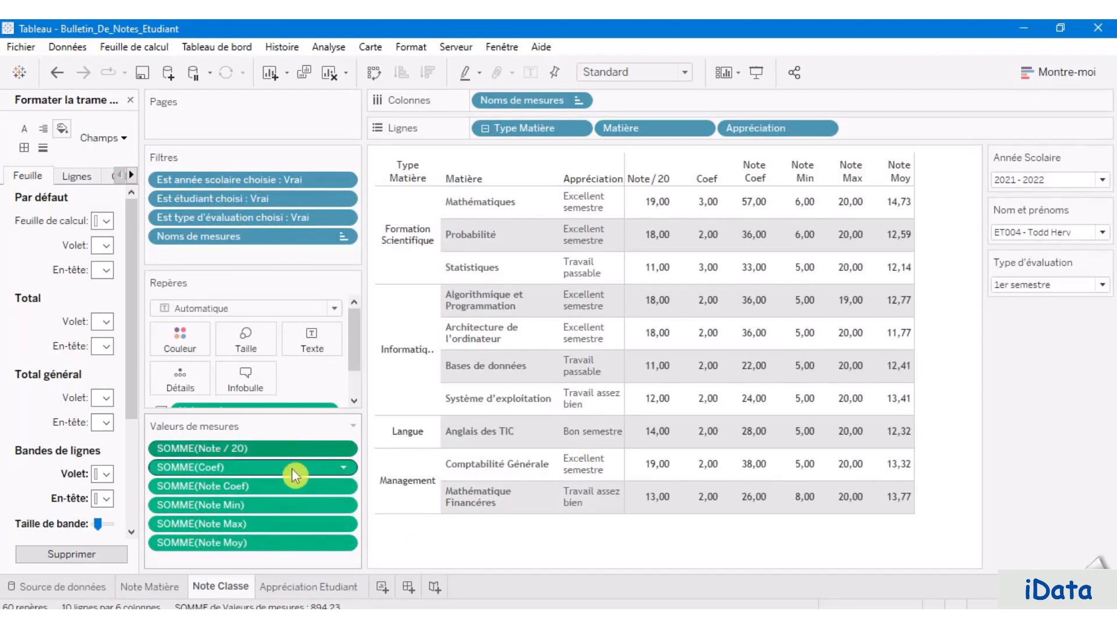
left_click(292, 468, "ctrl")
left_click(291, 483, "ctrl")
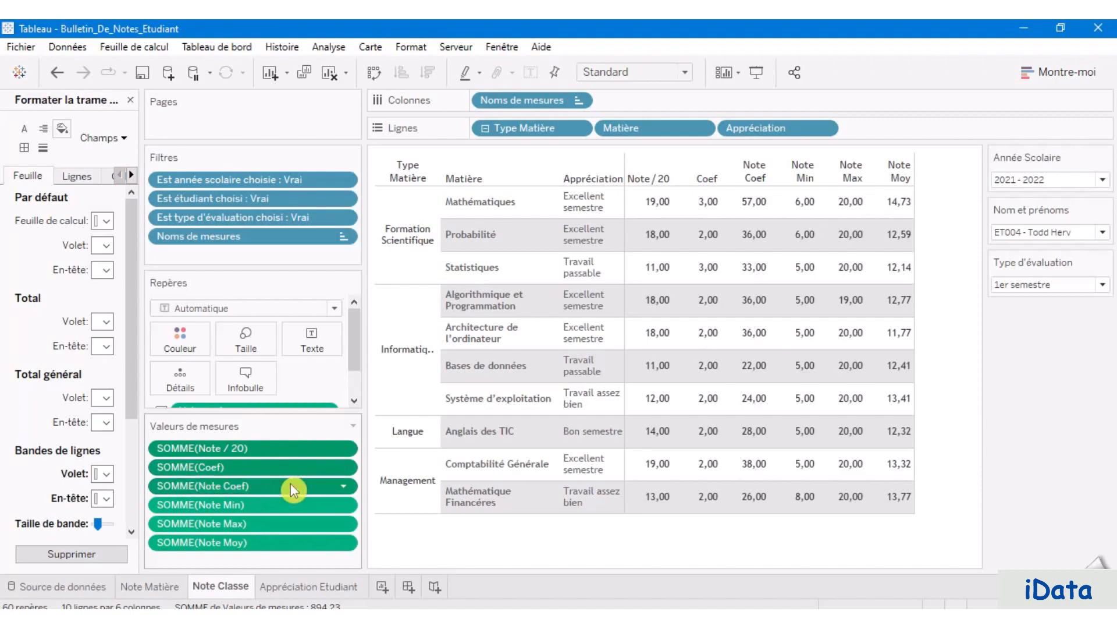
left_click_drag(291, 483, 597, 549)
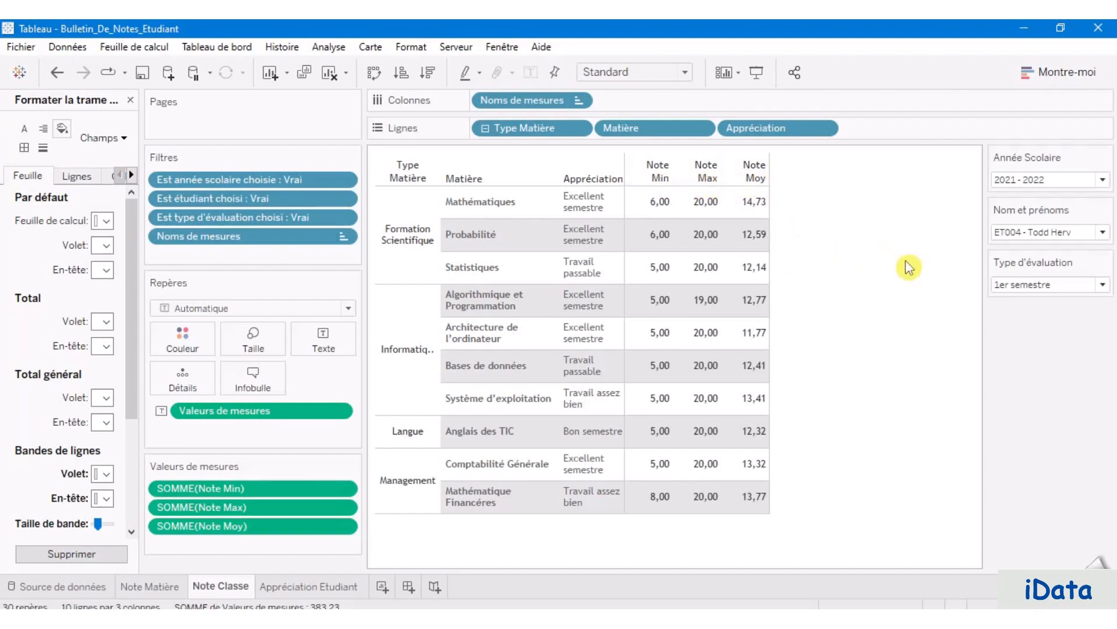
Step: Hide the Appréciation, Matière and Type Matière row headers on the Note Classe sheet
left_click(827, 131)
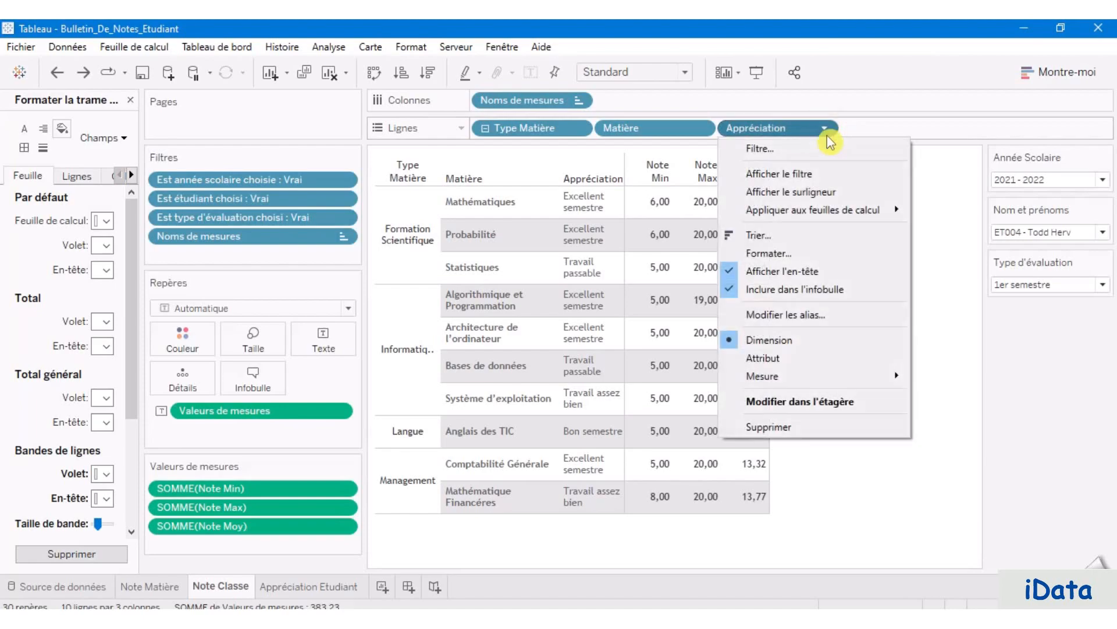
left_click(816, 272)
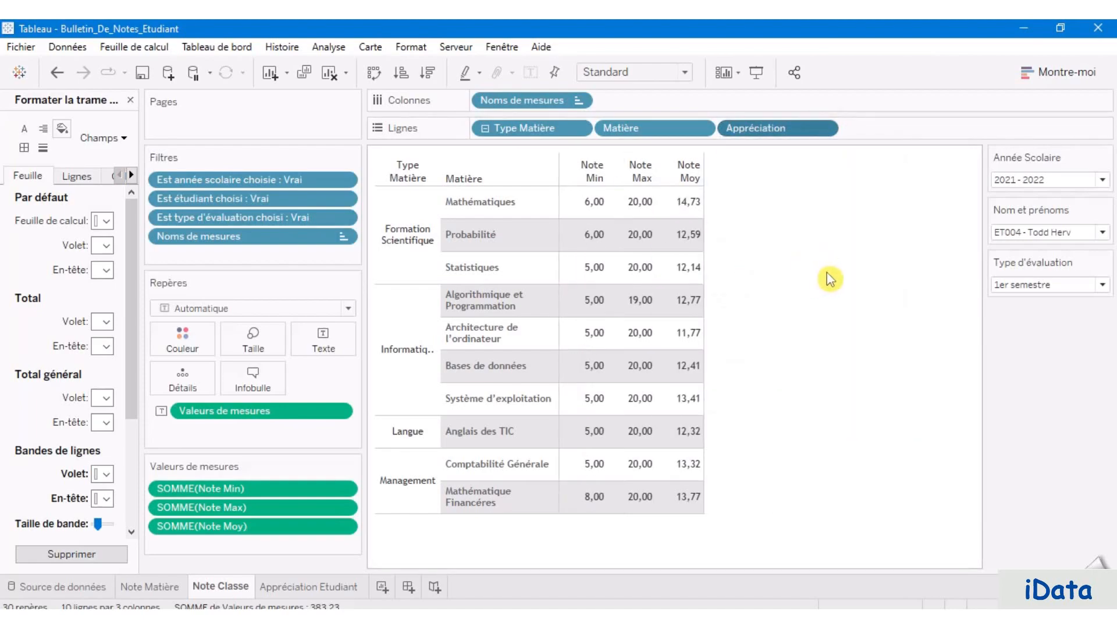
left_click(702, 128)
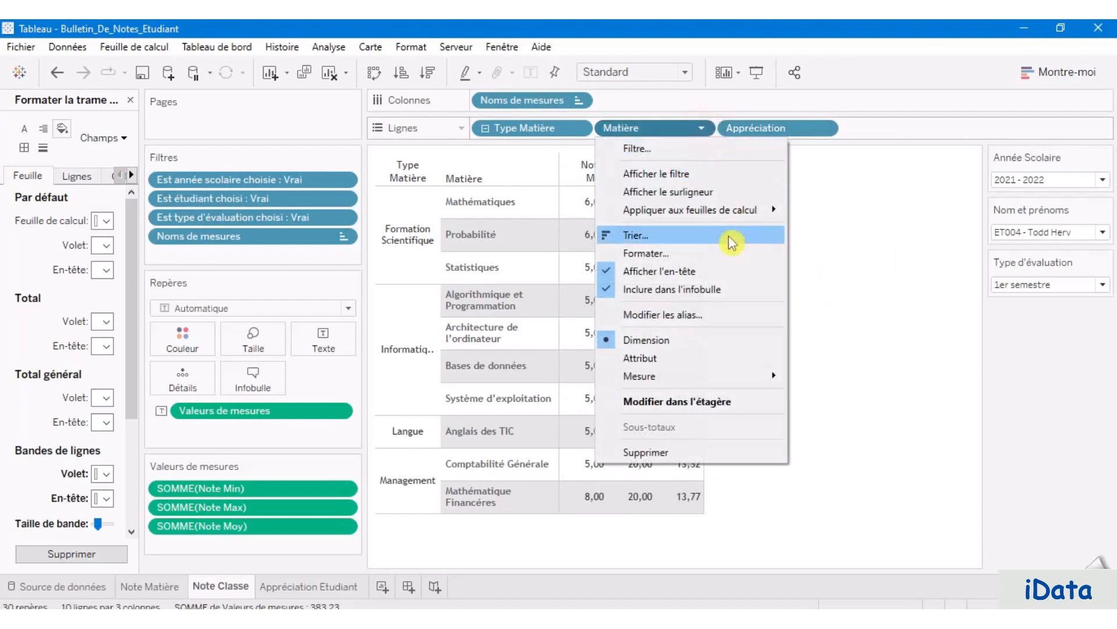
left_click(724, 271)
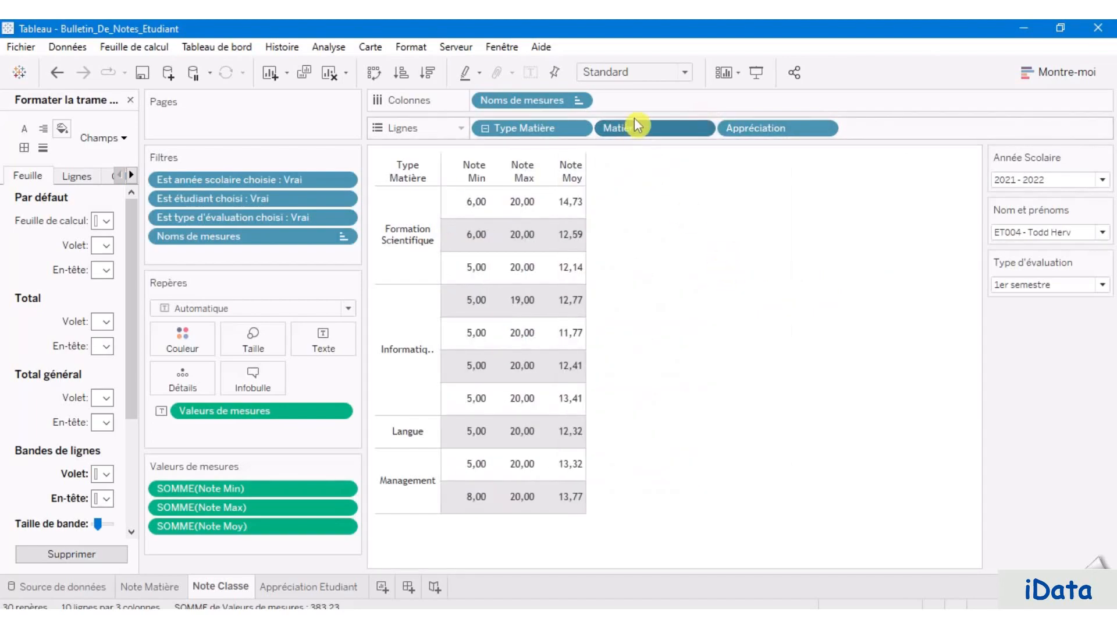
left_click(579, 128)
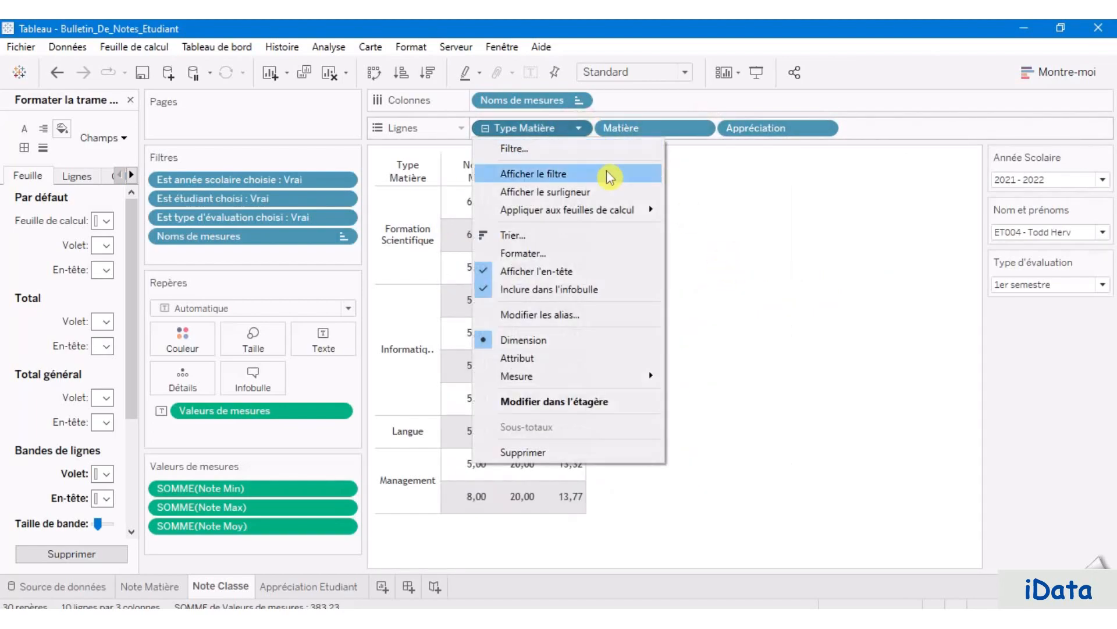
left_click(608, 272)
Step: Remove Note Min, Note Max and Note Moy from the measure values of the Note Matière sheet
left_click(164, 587)
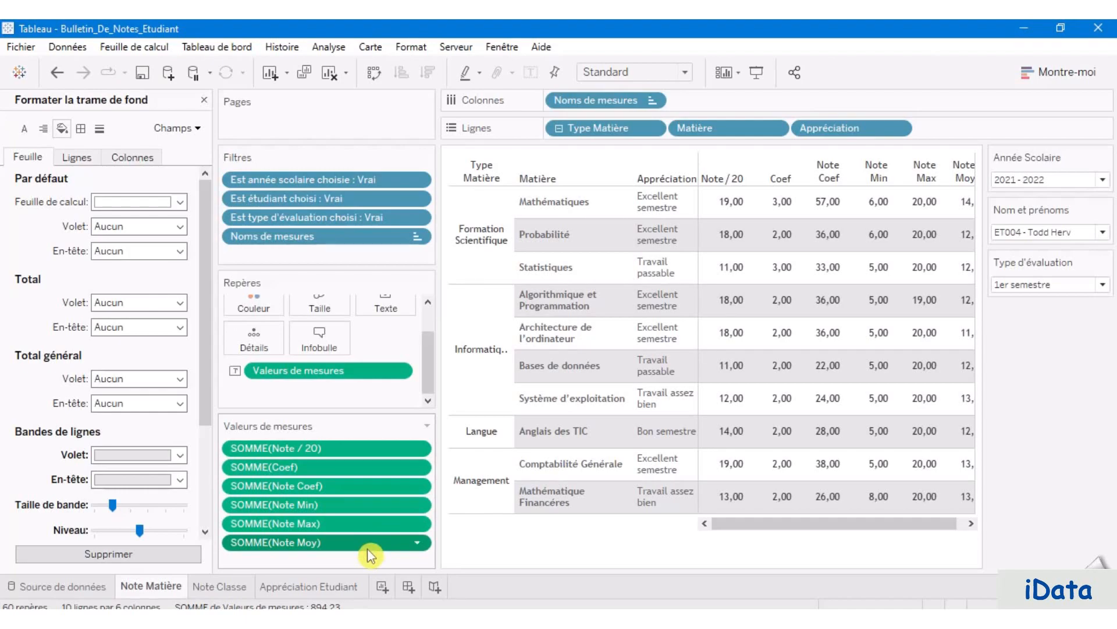
left_click(381, 505, "ctrl")
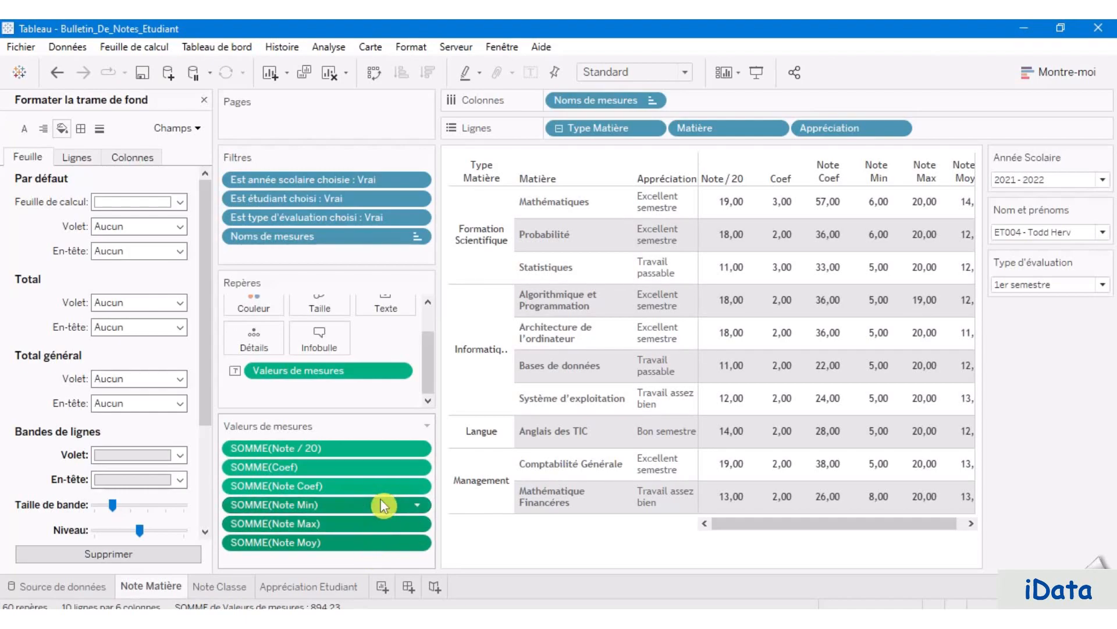
left_click_drag(381, 505, 658, 548)
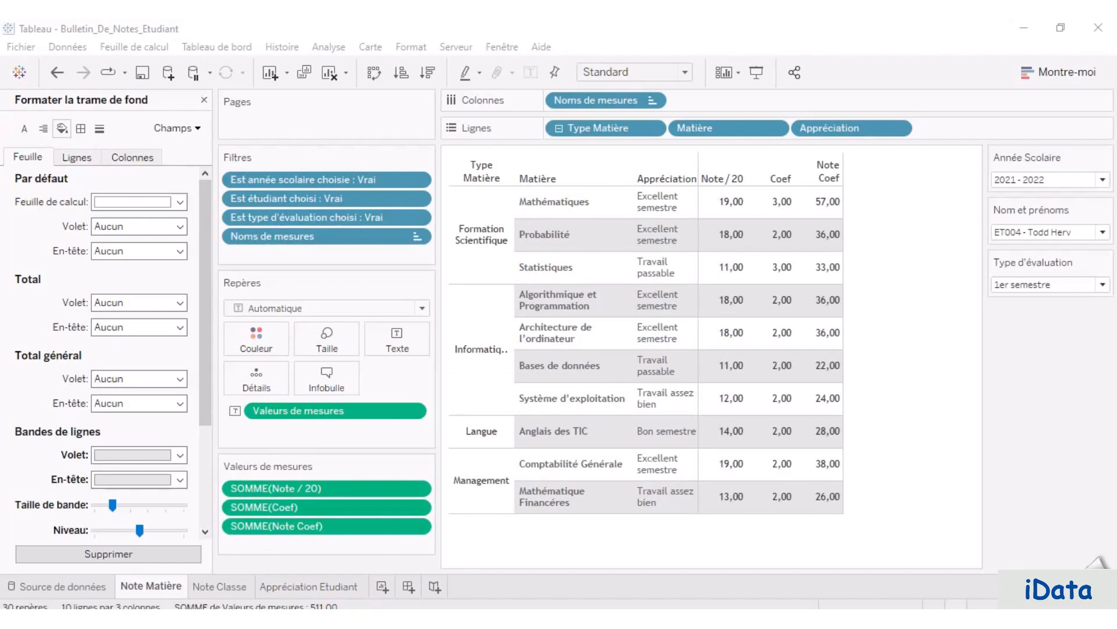
Step: Add a new worksheet and name it Nom Etudiant
left_click(382, 588)
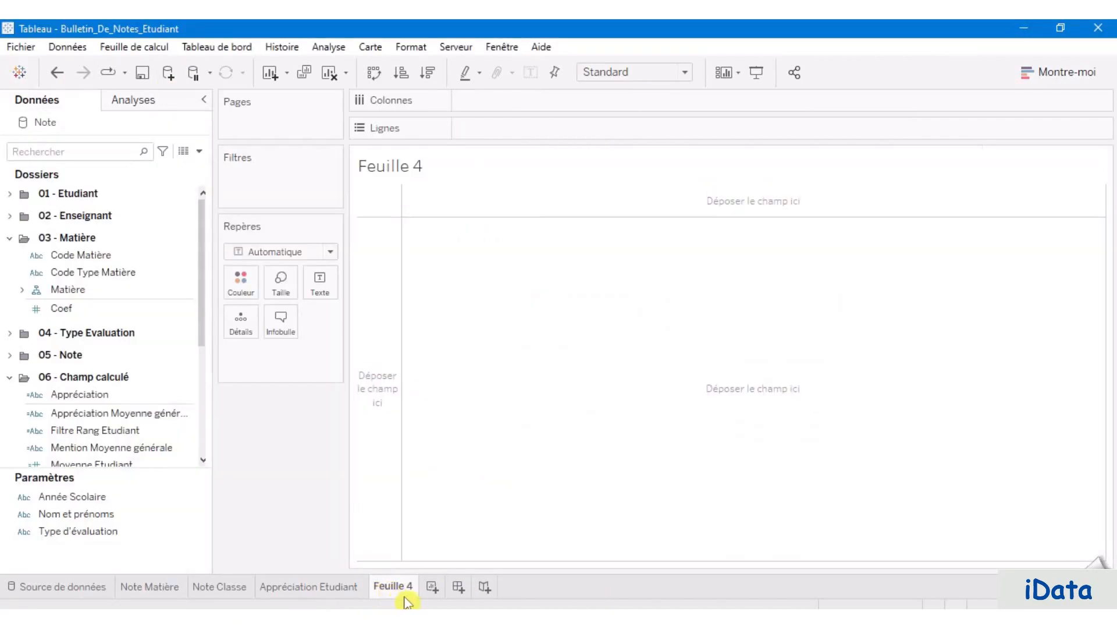
double_click(391, 588)
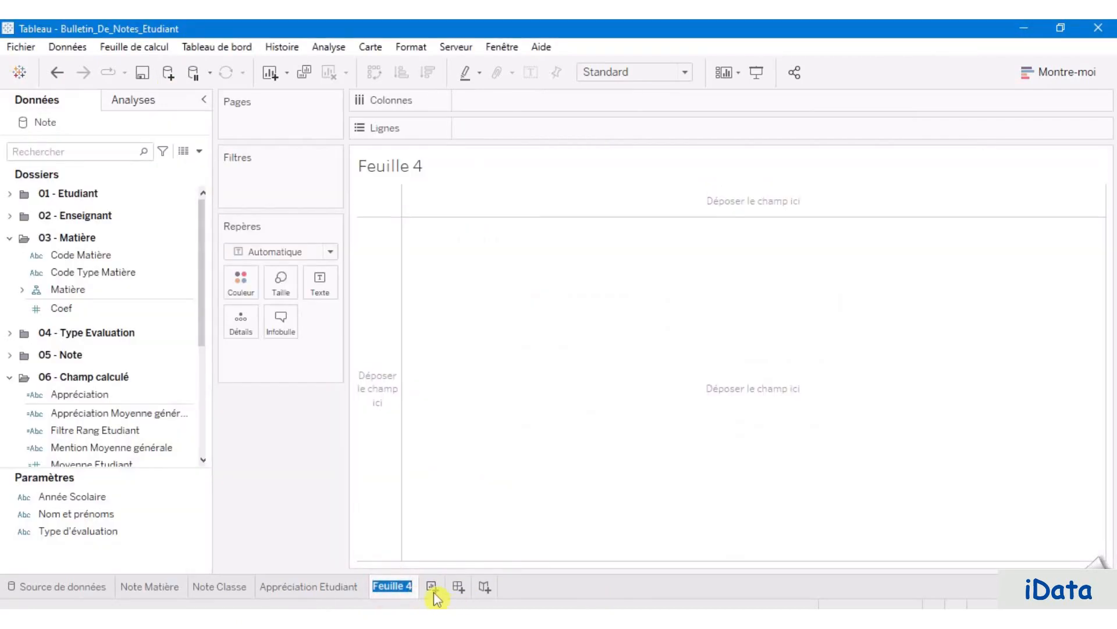
type("Nom Etudiant")
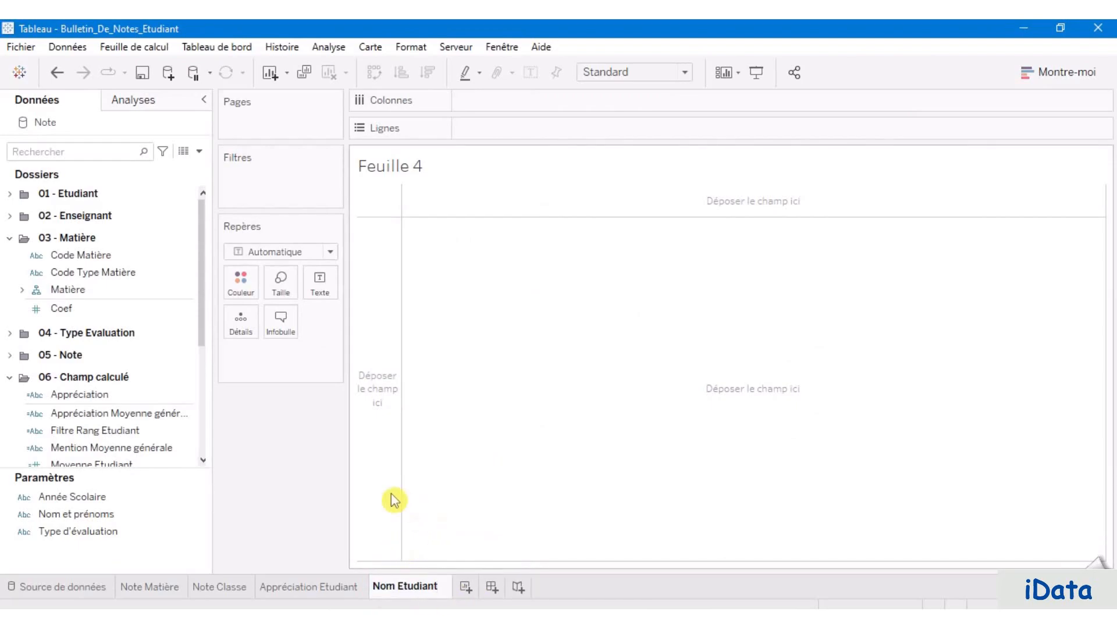
Step: Filter the sheet to Vrai for Est année scolaire choisie, Est étudiant choisi and Est type d'évaluation choisi, and display Nom Etudiant as text
left_click(255, 413)
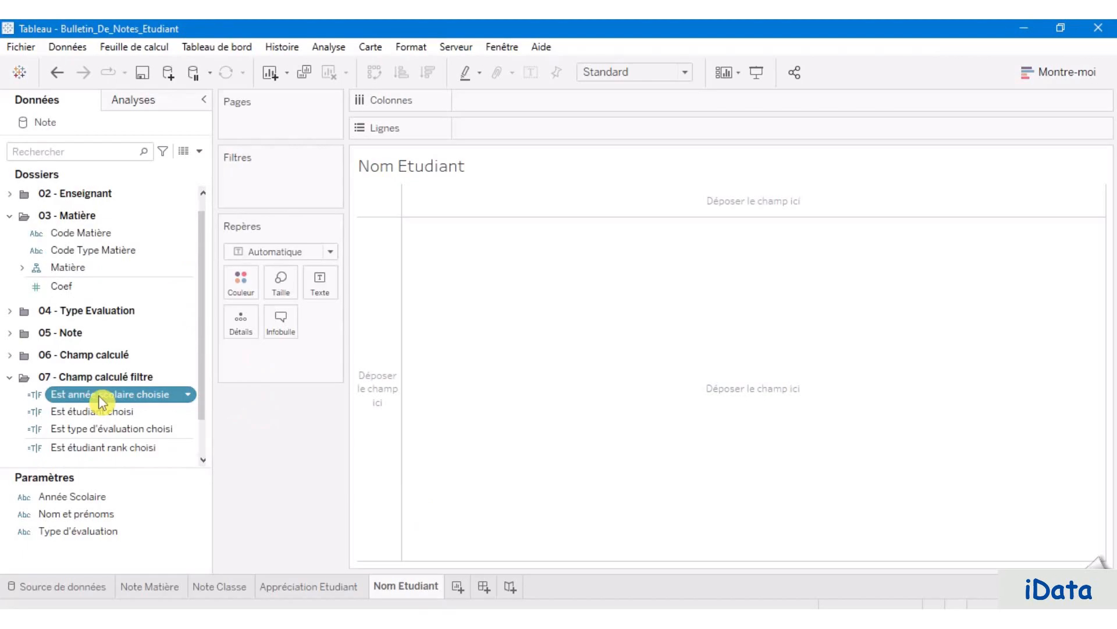
left_click_drag(103, 396, 302, 198)
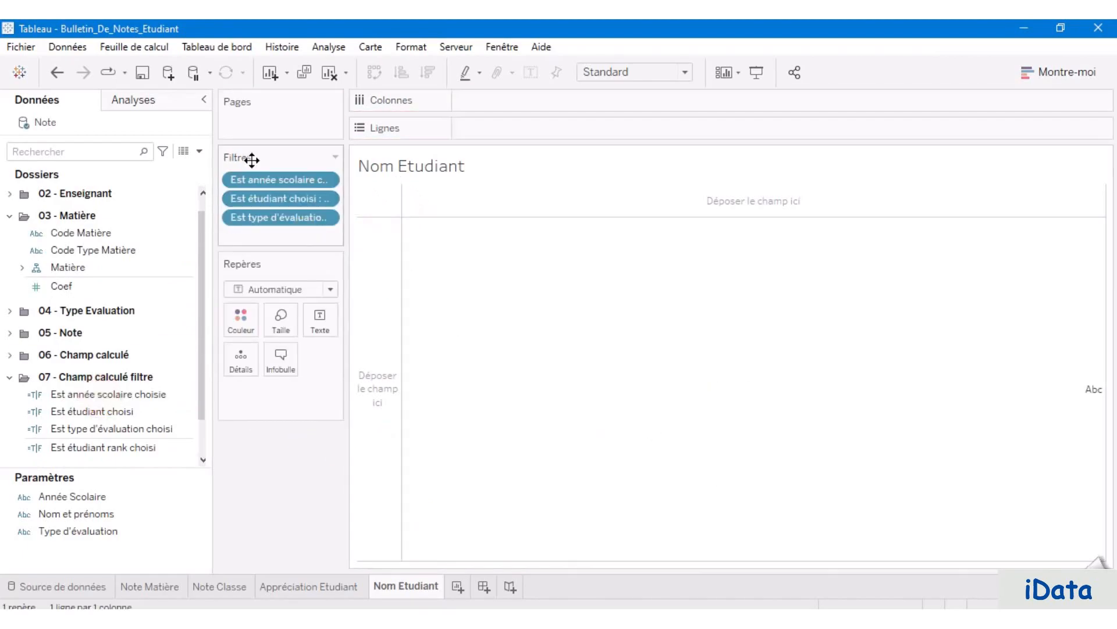
scroll(167, 245, "up", 1)
left_click(11, 194)
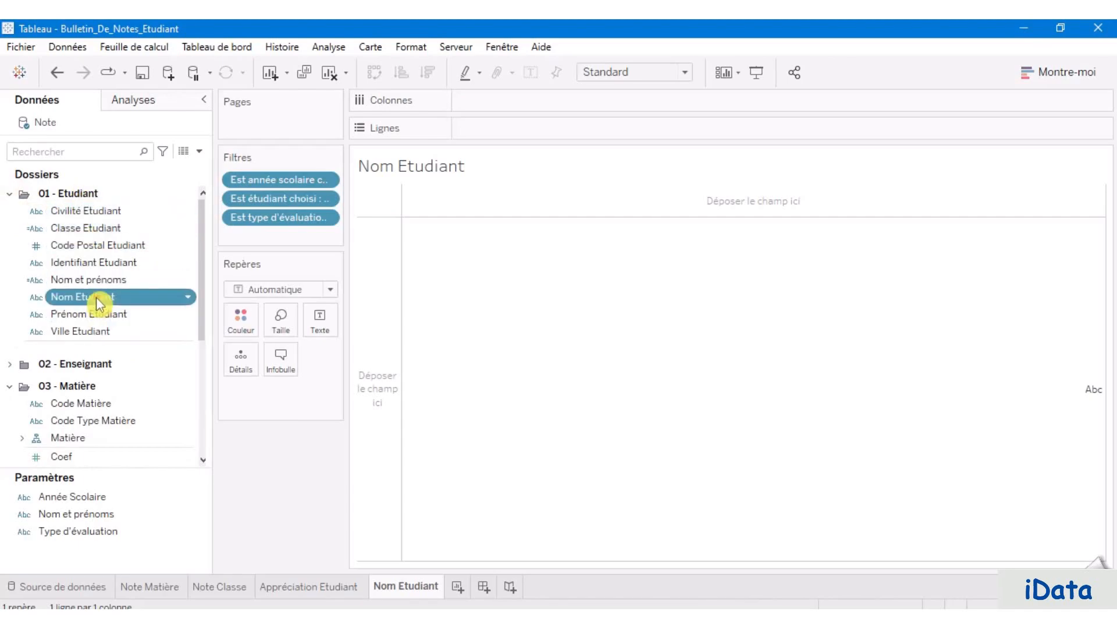
left_click_drag(100, 306, 330, 323)
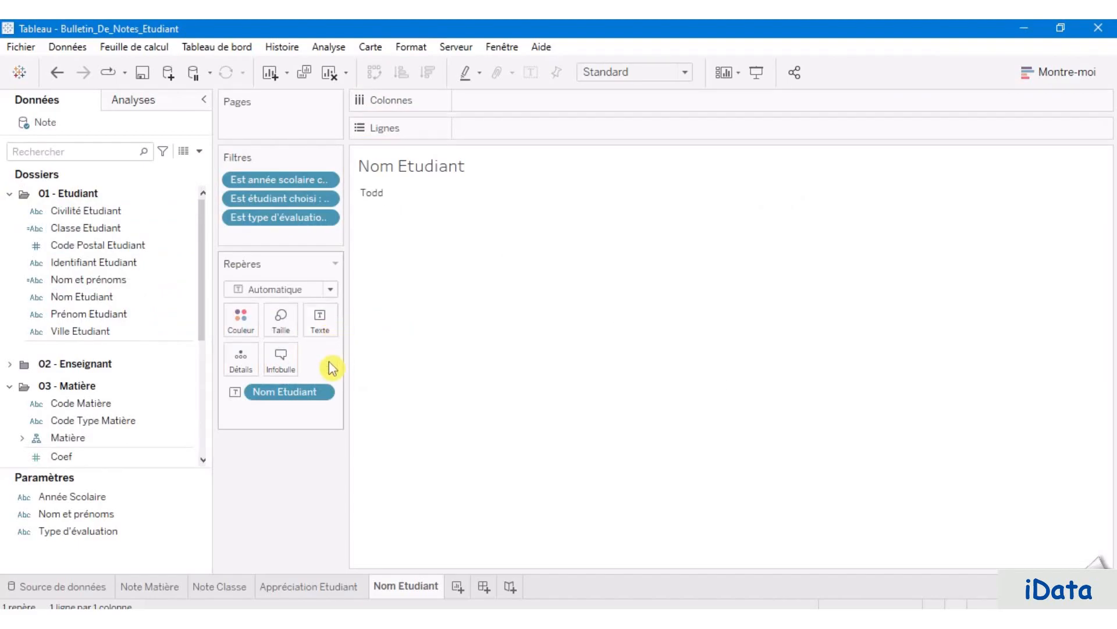
Step: Widen the filters and marks area and hide the title of the Nom Etudiant sheet
left_click_drag(344, 365, 382, 365)
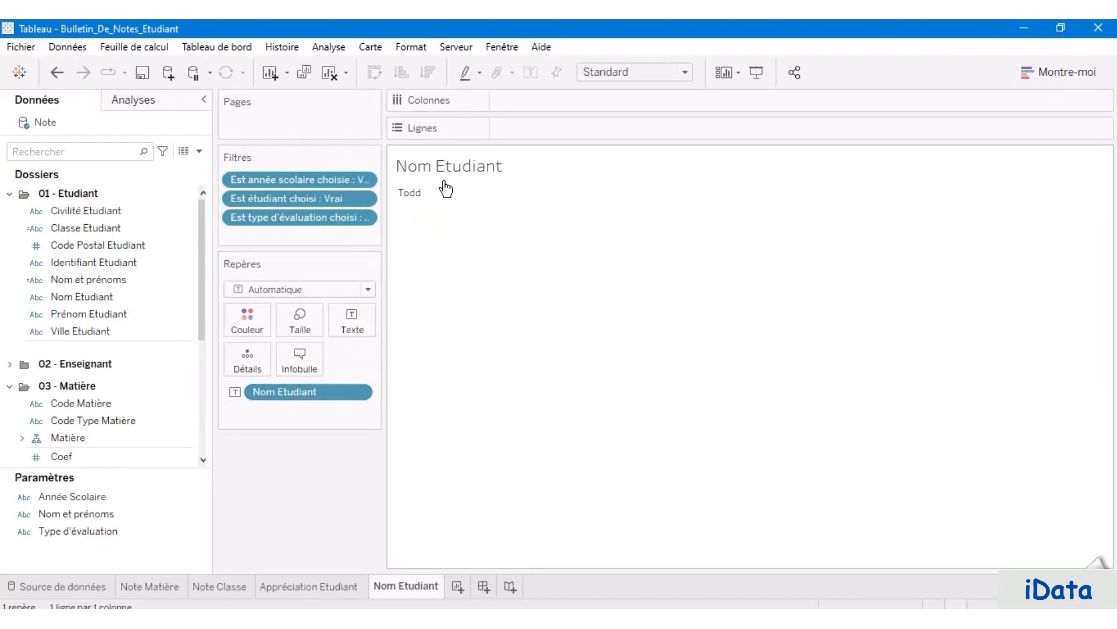
left_click(420, 199)
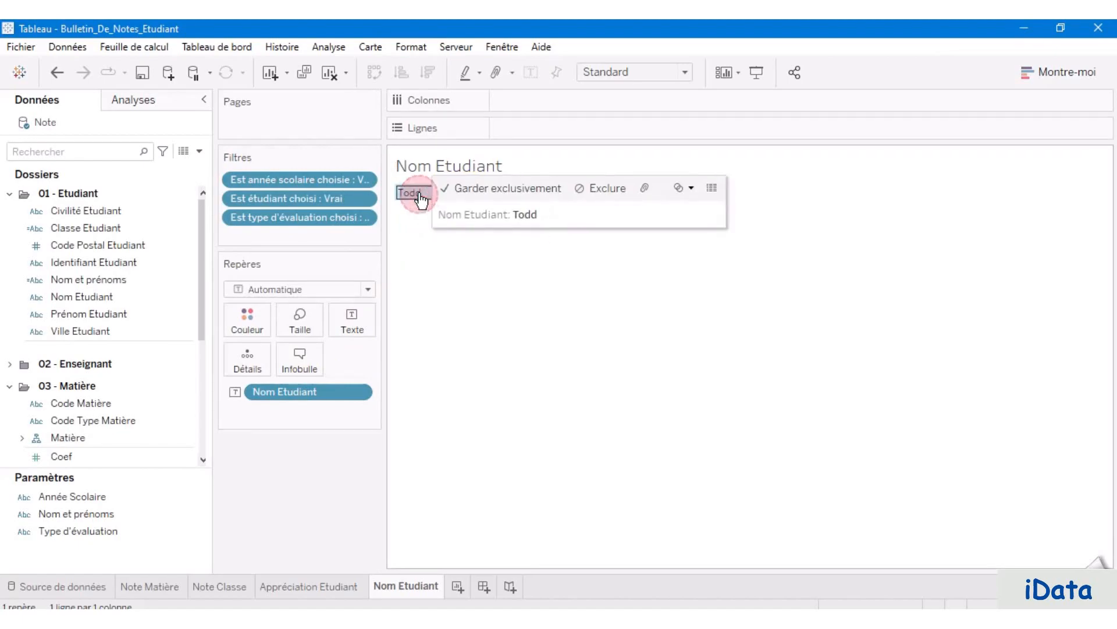
left_click(408, 202)
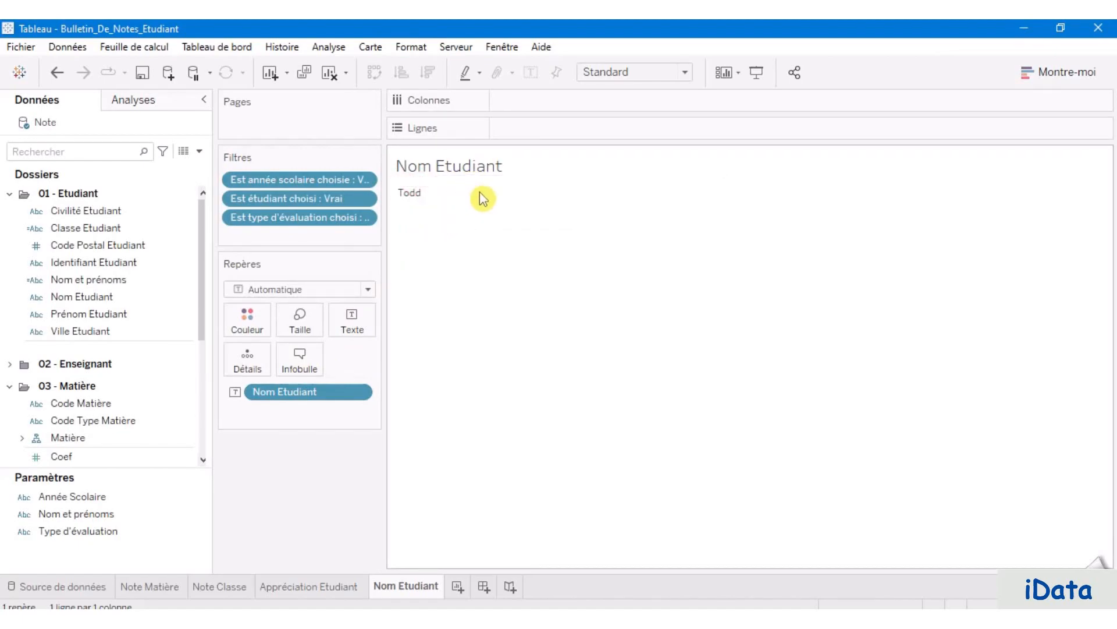
left_click(1104, 163)
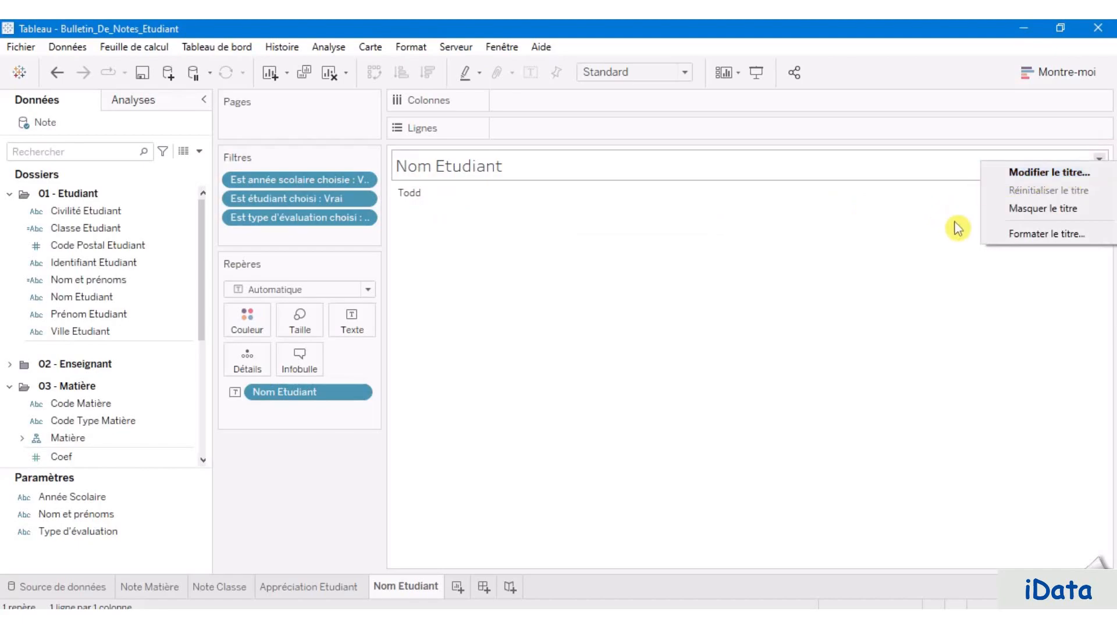
left_click(1043, 209)
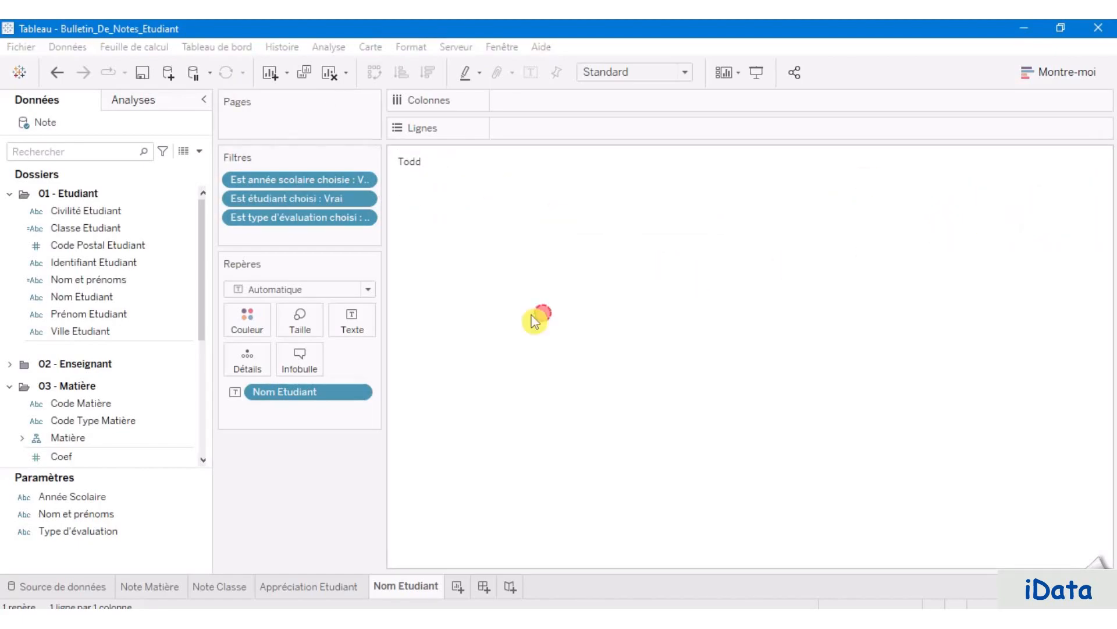
Step: Change the text label to "Nom : <Nom Etudiant>" and format all of it in bold Trebuchet MS
left_click(355, 320)
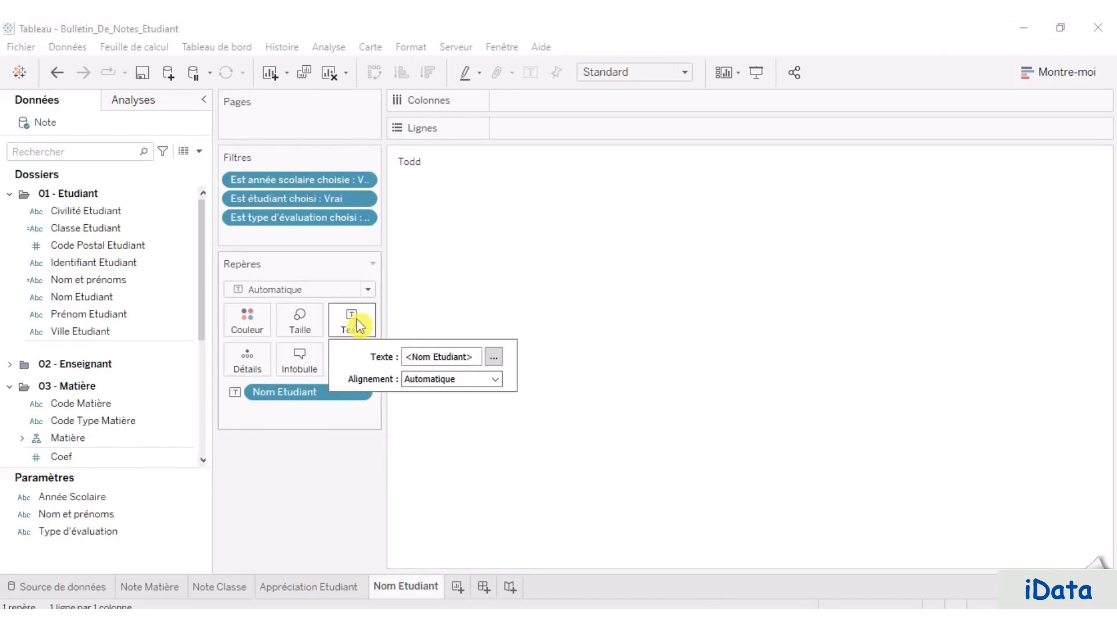
left_click(494, 358)
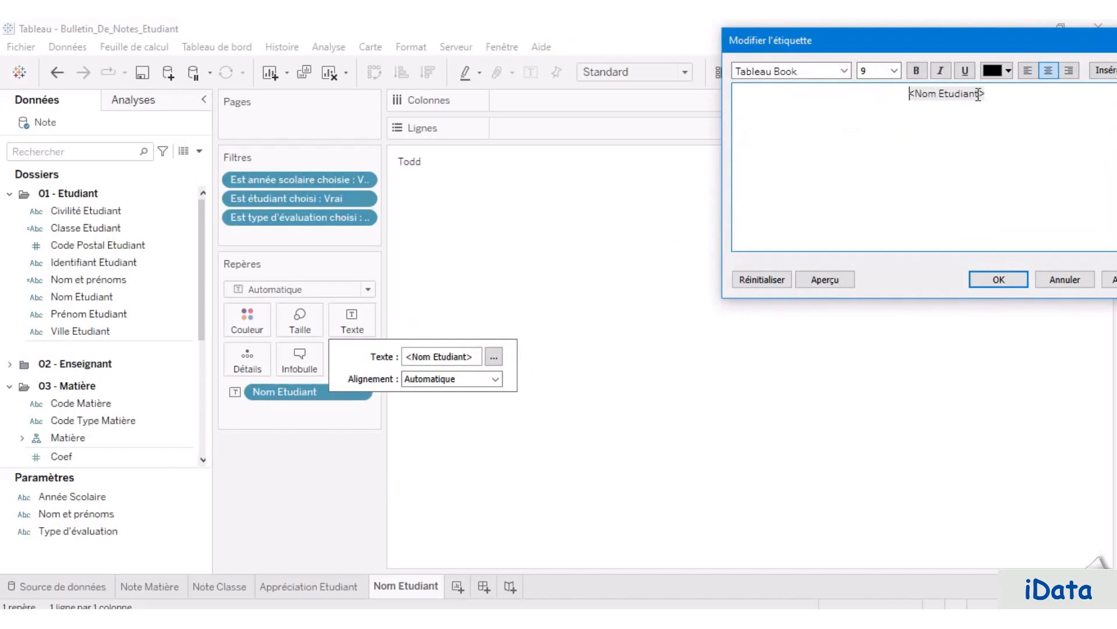
type("Nom :")
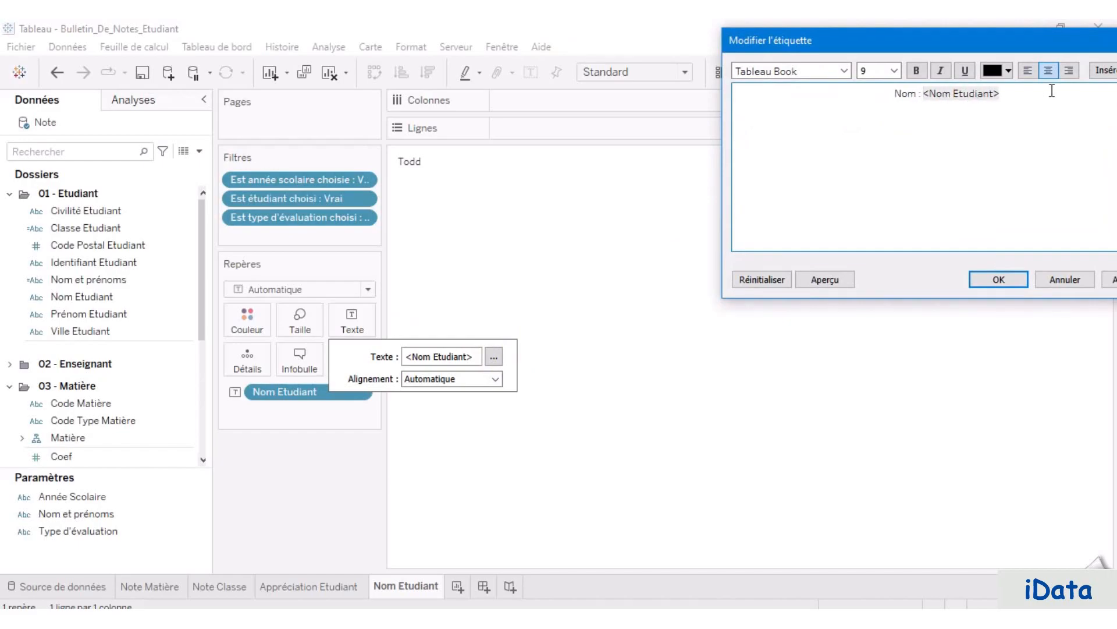
left_click_drag(1006, 94, 960, 98)
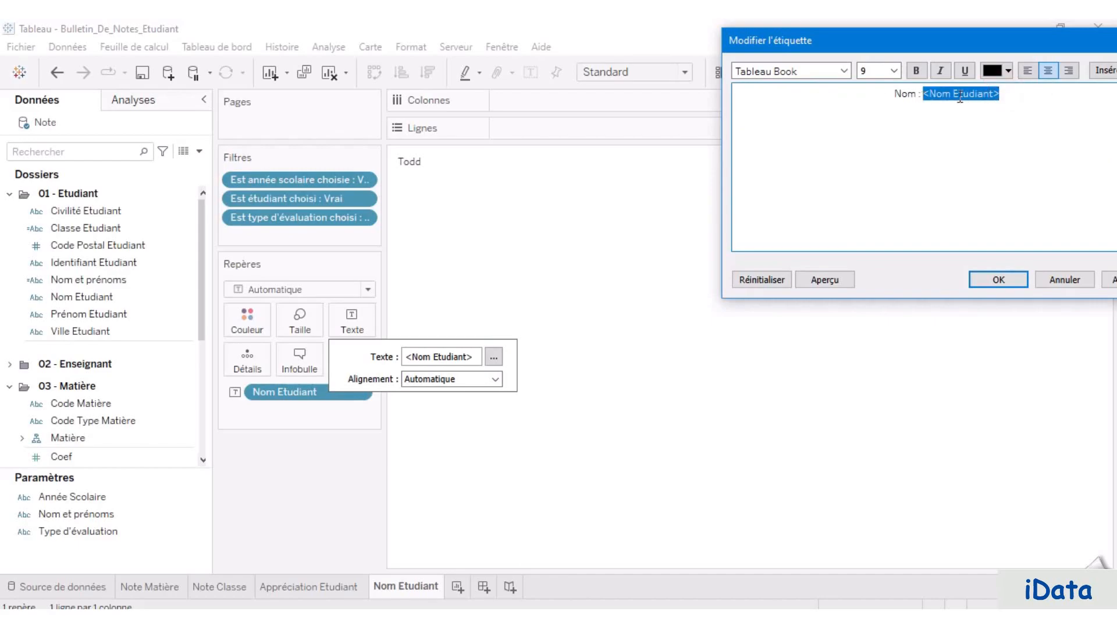
left_click(881, 91)
key("ctrl+a")
left_click(836, 75)
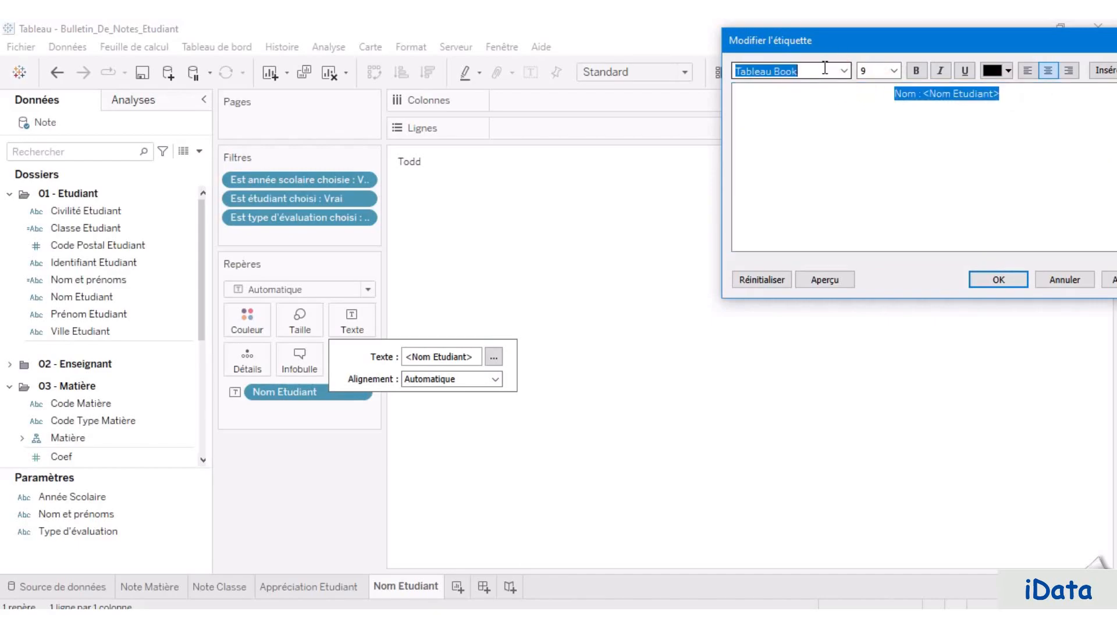
type("Trebuchet MS")
left_click(917, 70)
left_click(932, 111)
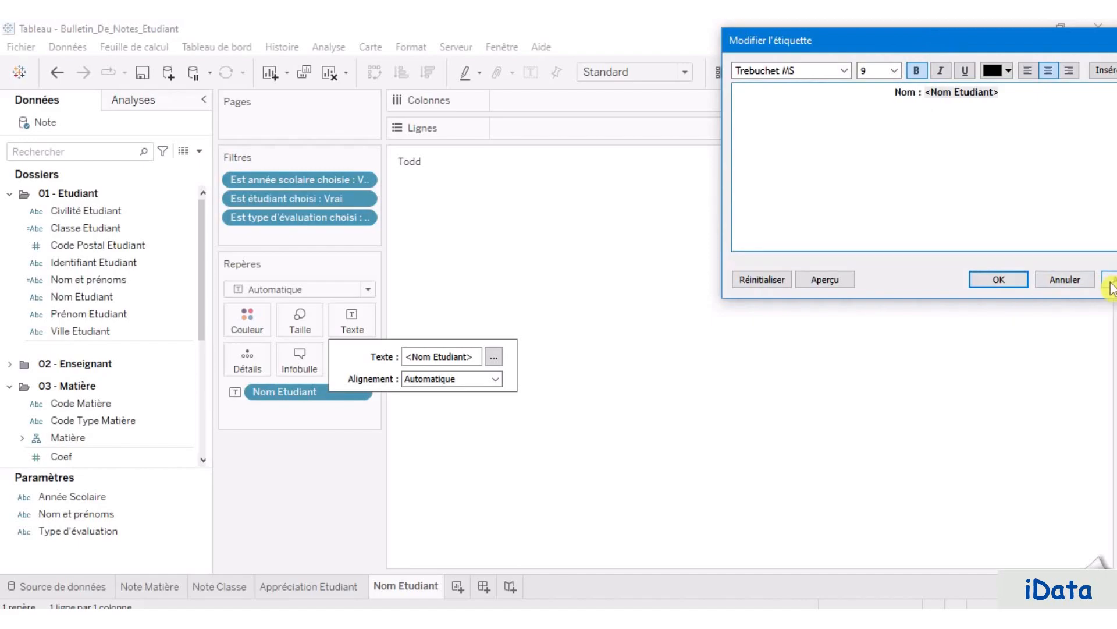
left_click(1011, 282)
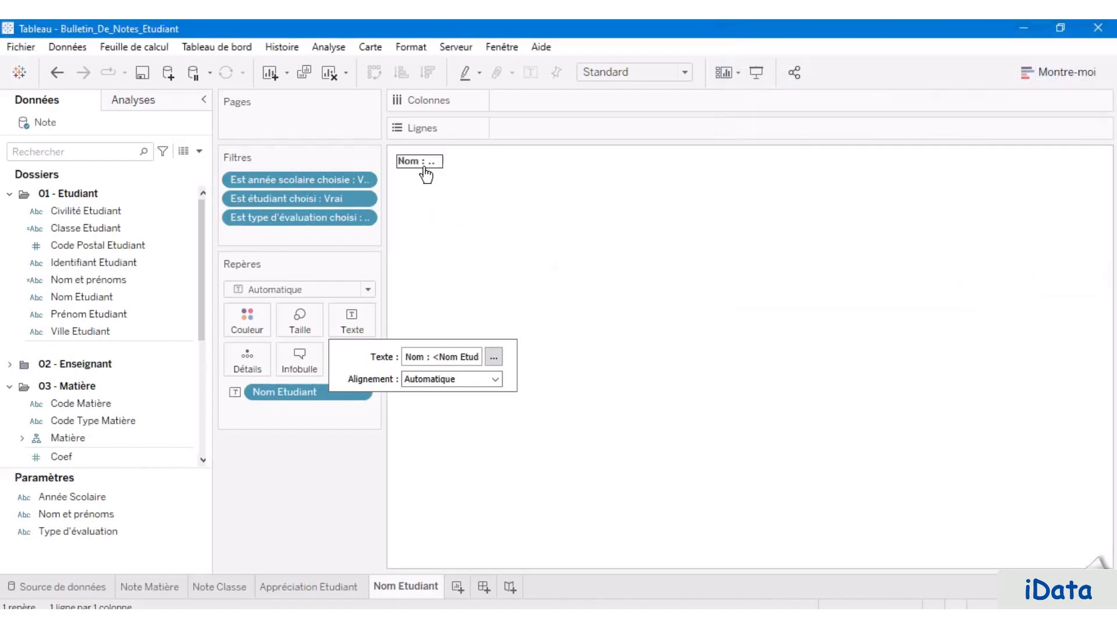
Step: Widen the text cell in the view so that the whole Nom label fits
left_click(444, 167)
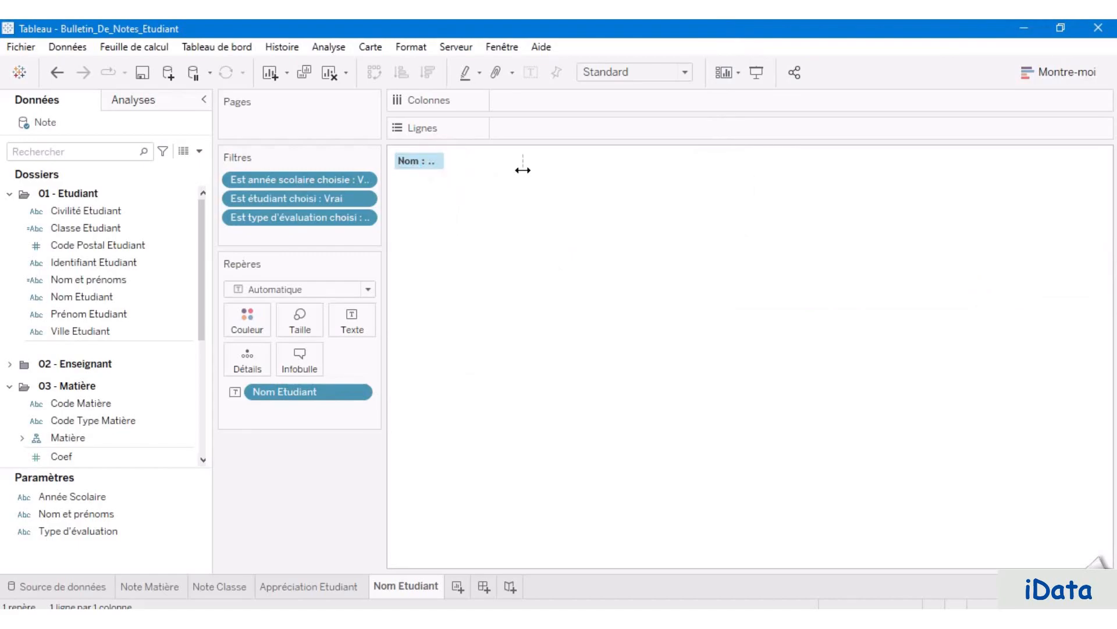
left_click_drag(522, 169, 523, 173)
left_click(456, 204)
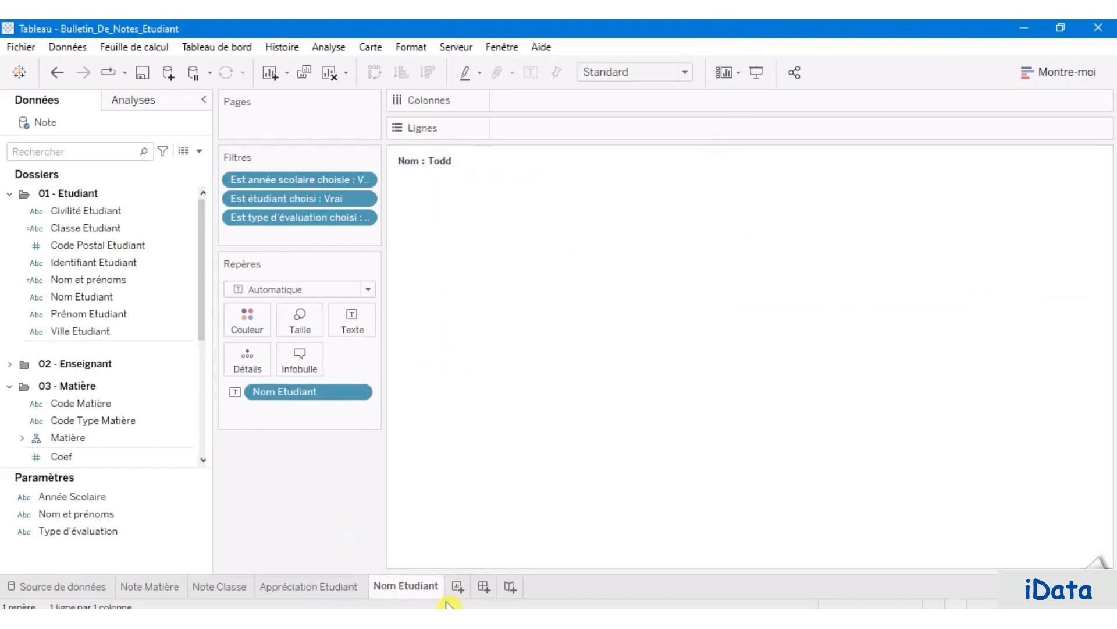
Step: Duplicate the Nom Etudiant sheet and rename the copy Prénom Etudiant
right_click(413, 592)
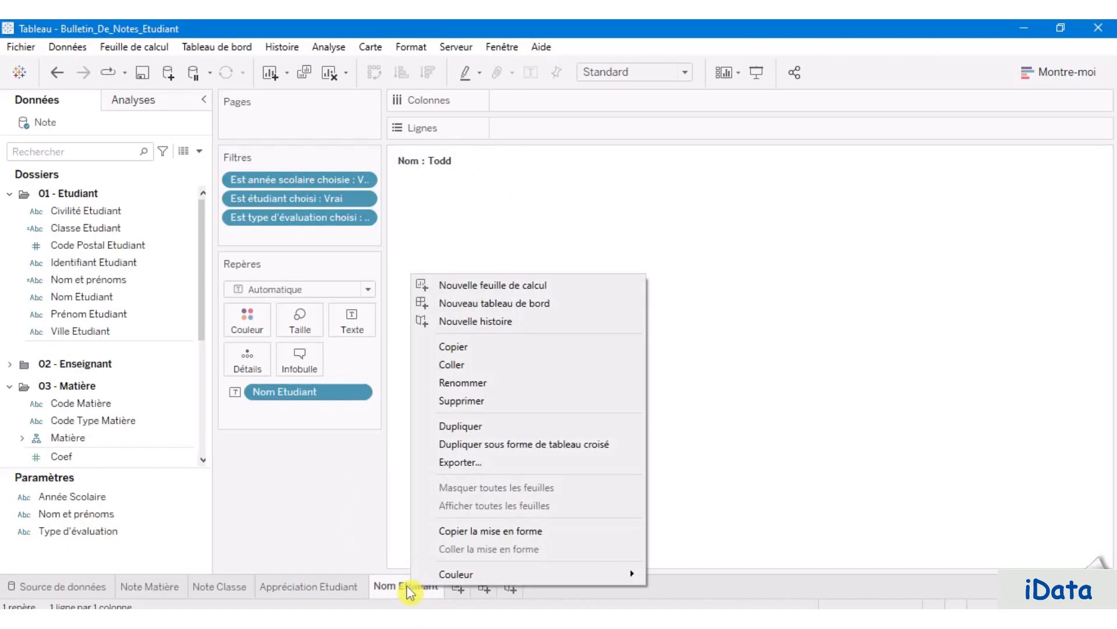
left_click(502, 426)
double_click(460, 586)
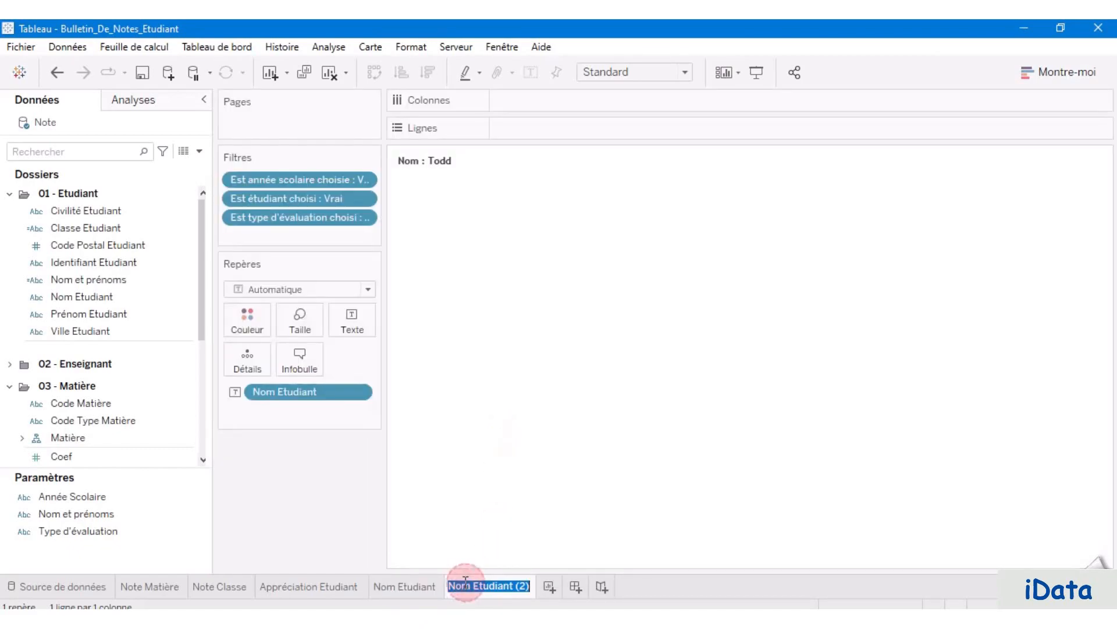
double_click(459, 586)
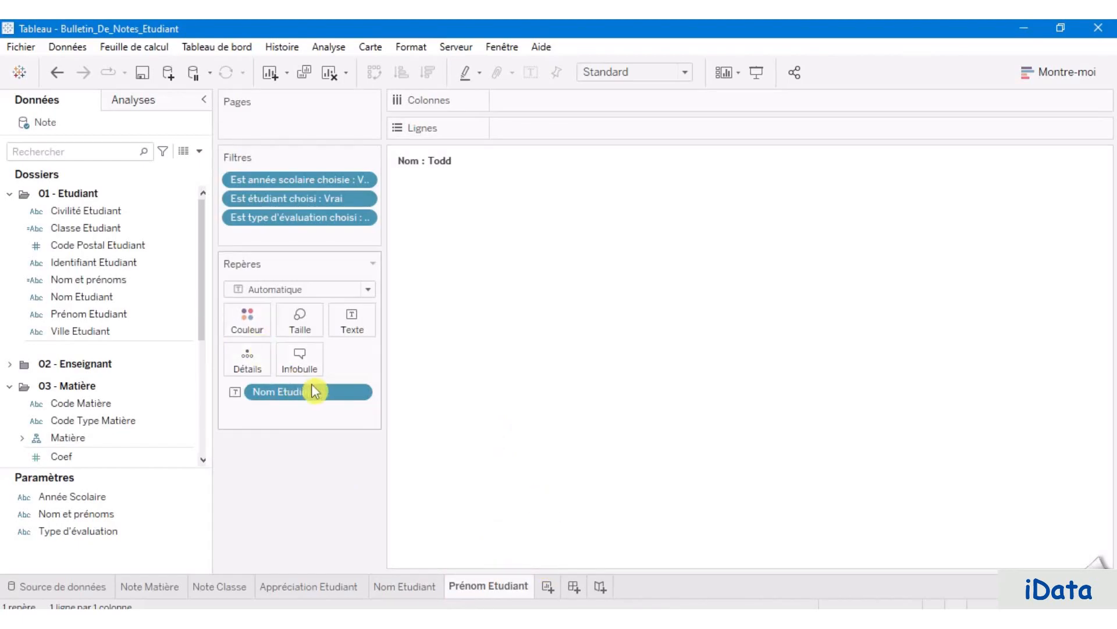
Step: Replace the Nom Etudiant text field with Prénom Etudiant and change the label's prefix to "Prénoms"
left_click_drag(128, 314, 303, 390)
left_click(347, 320)
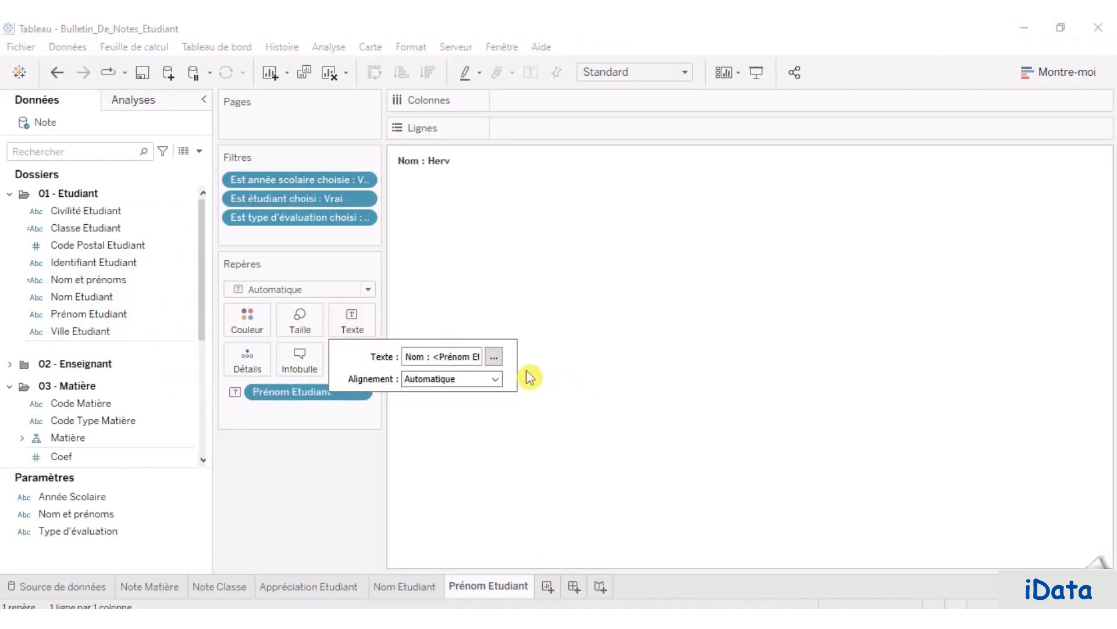
left_click(494, 357)
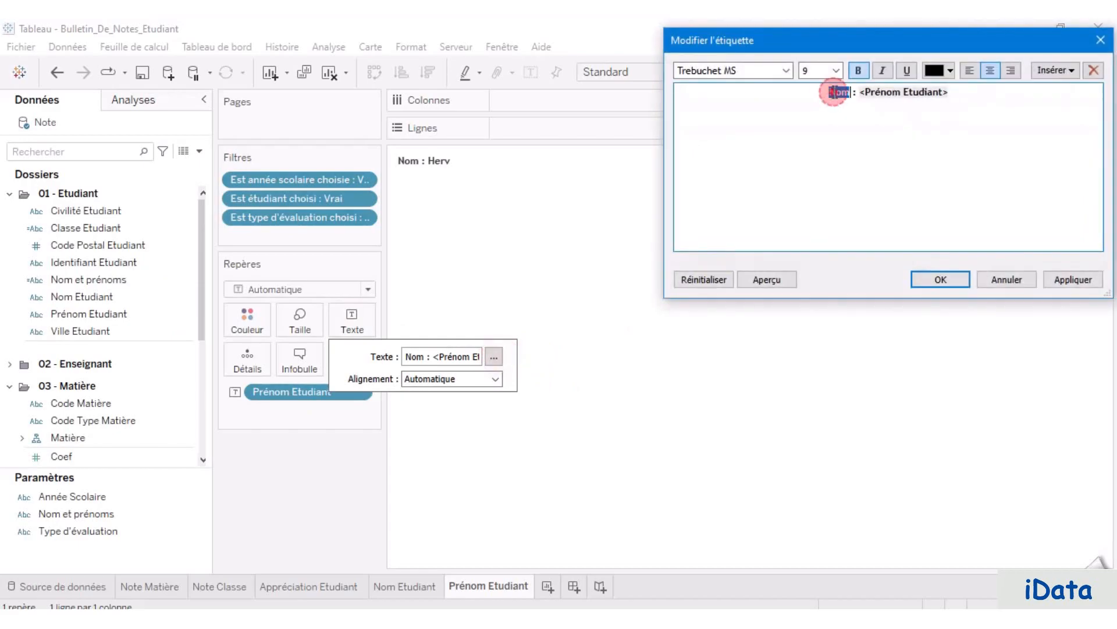
type("Prénom")
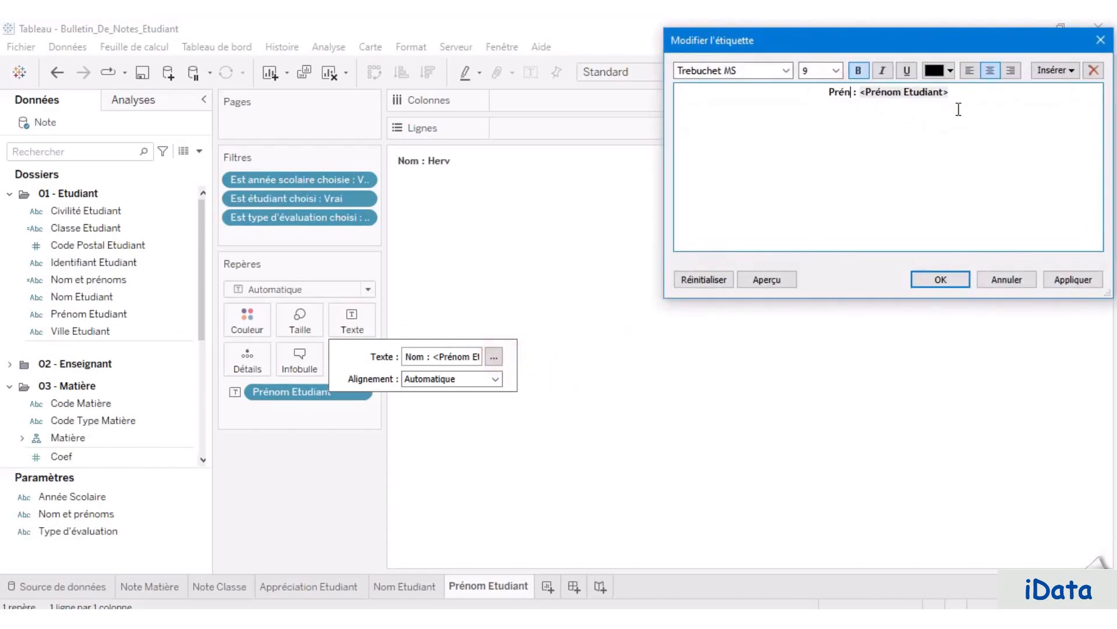
type("s")
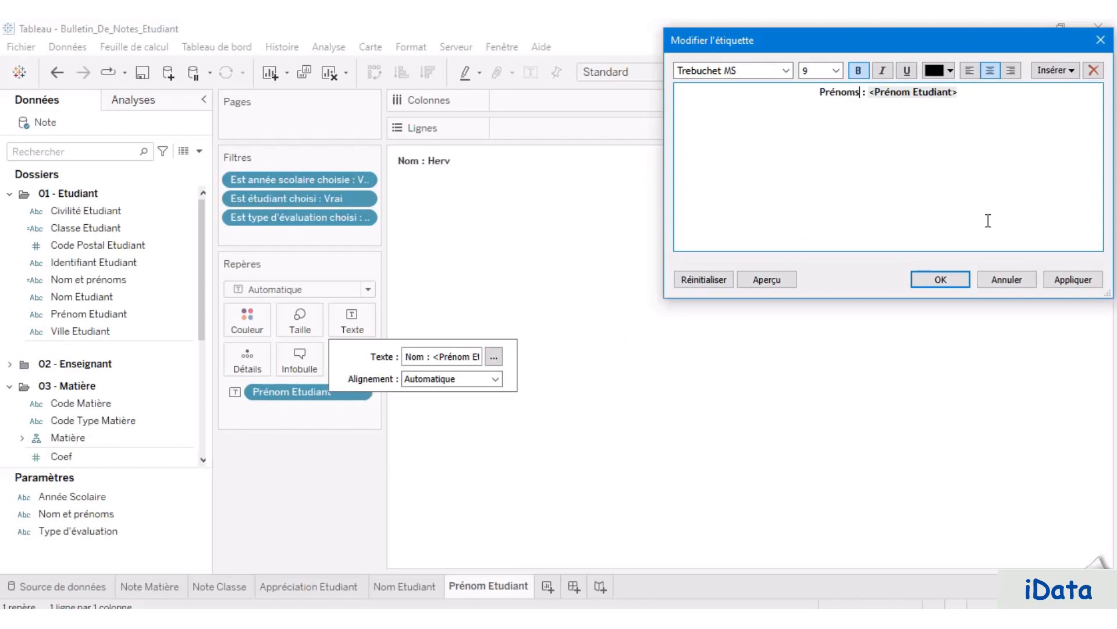
left_click(941, 279)
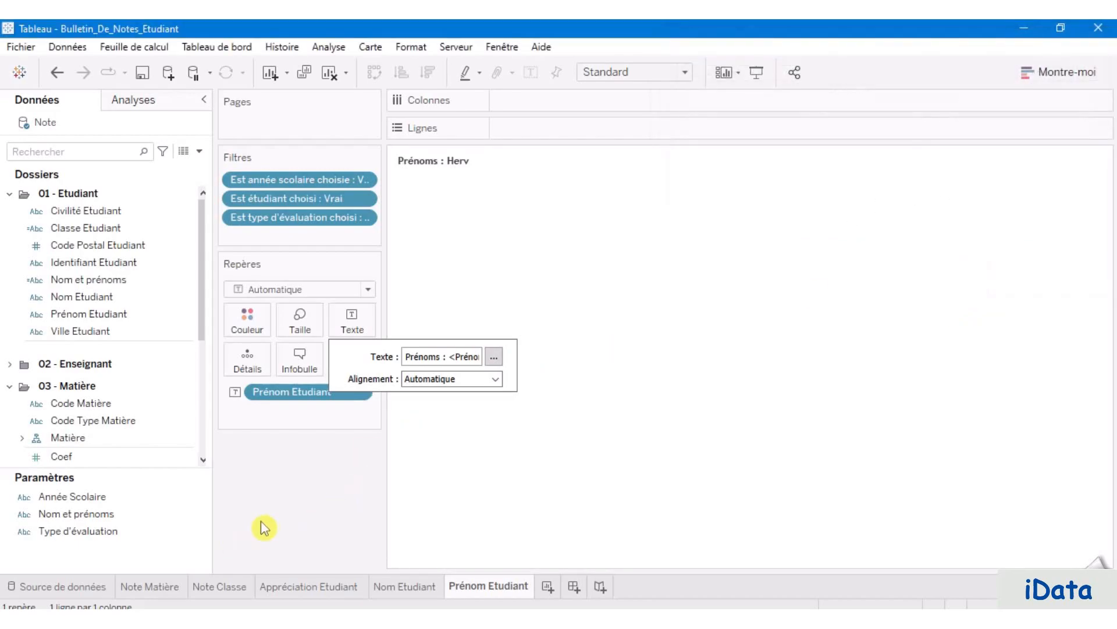
Step: Duplicate the Prénom Etudiant sheet and rename the copy Classe Etudiant
left_click(485, 591)
right_click(485, 590)
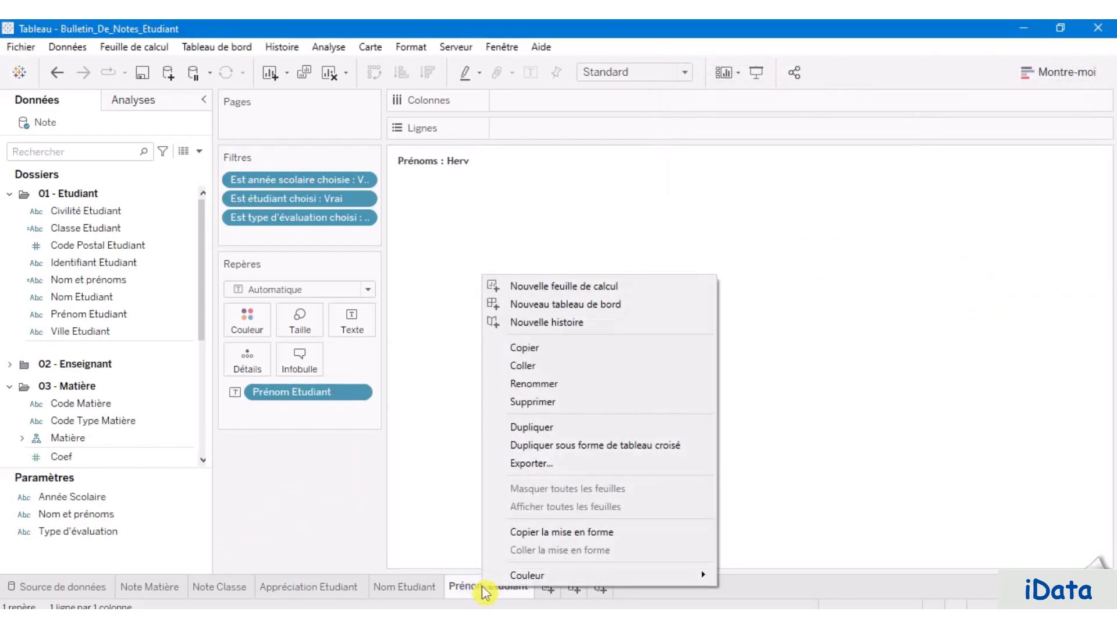
left_click(582, 431)
double_click(576, 587)
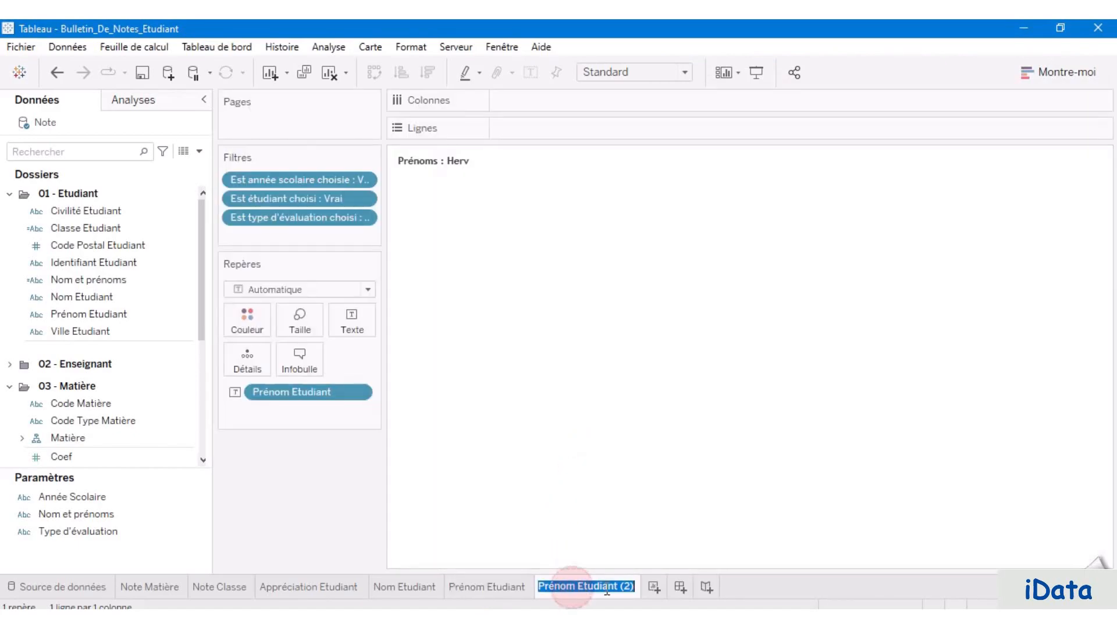
type("Classe Etudiant")
key("Return")
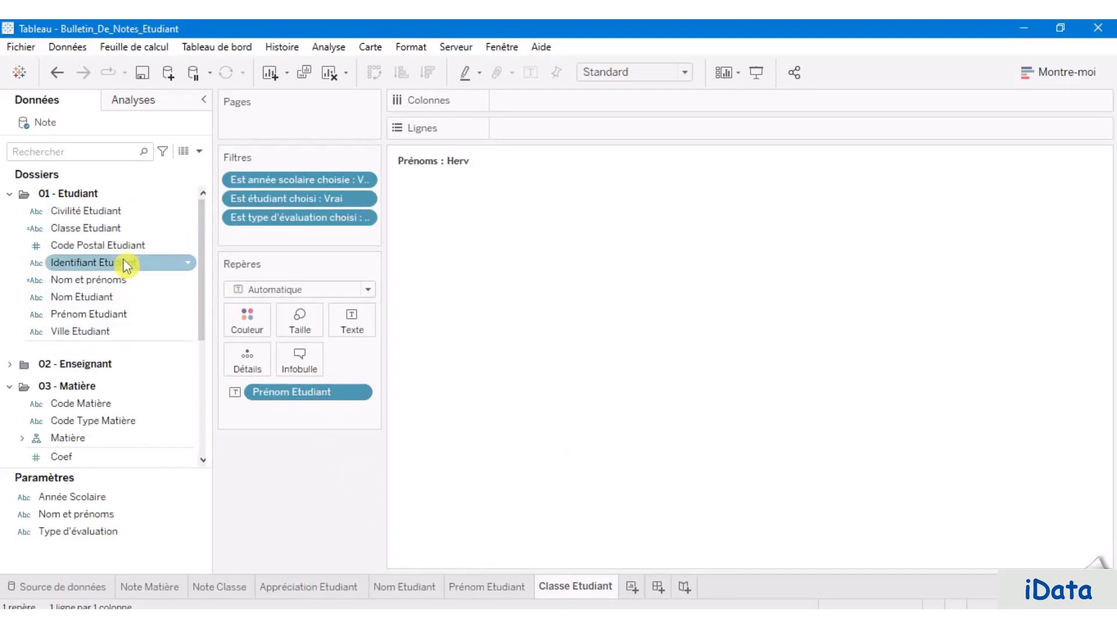
Step: Replace the Prénom Etudiant text field with Classe Etudiant and change the label's prefix to "Classe"
left_click_drag(116, 228, 295, 396)
left_click(347, 322)
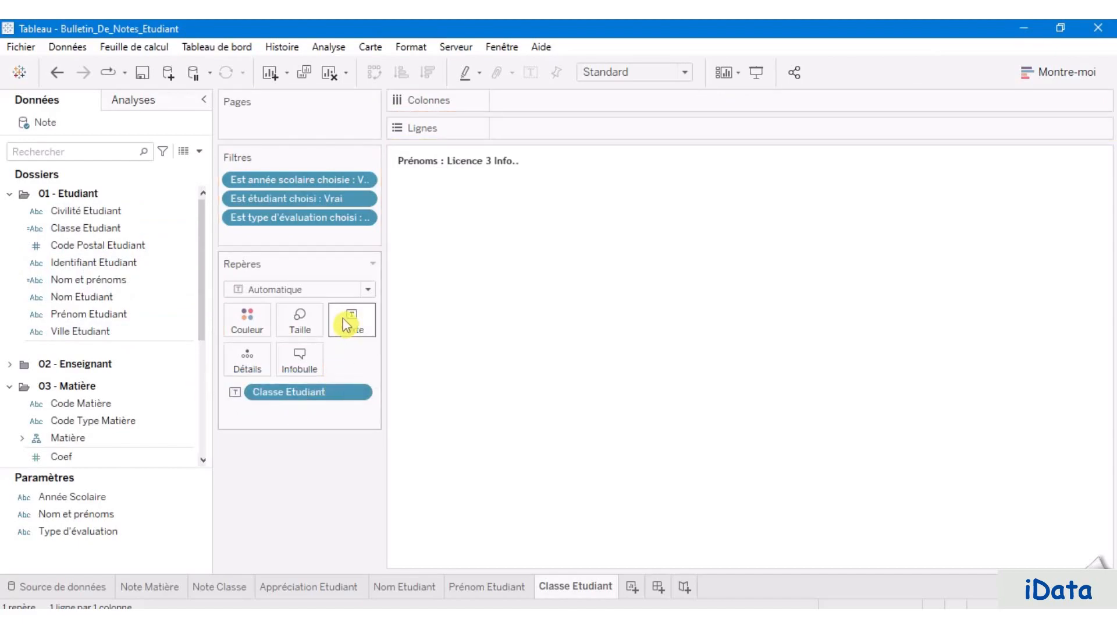
left_click(348, 322)
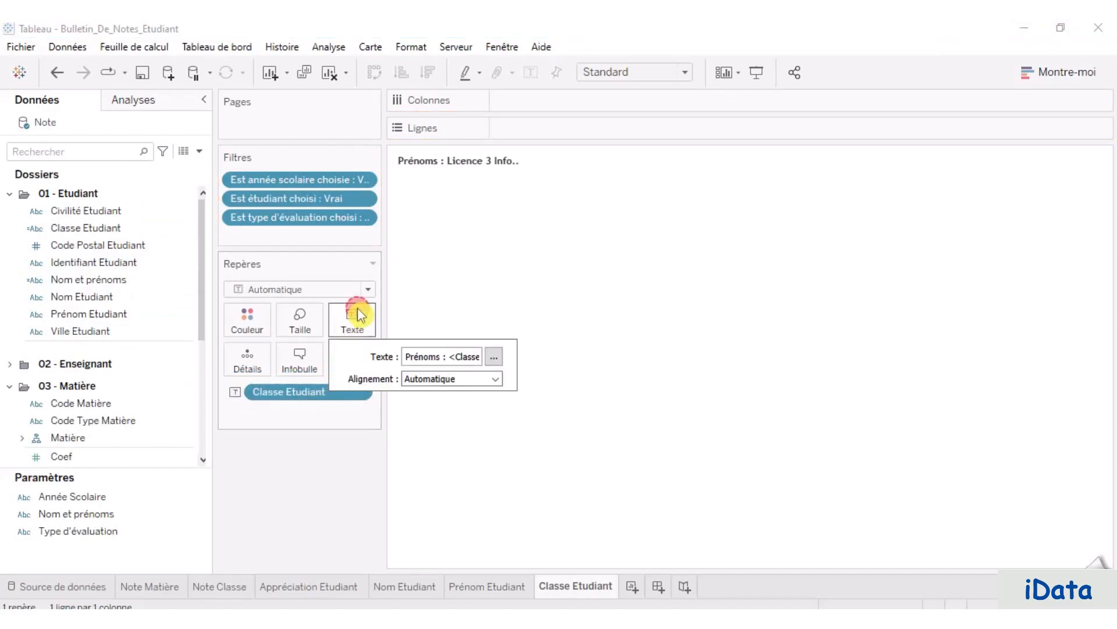
left_click(500, 359)
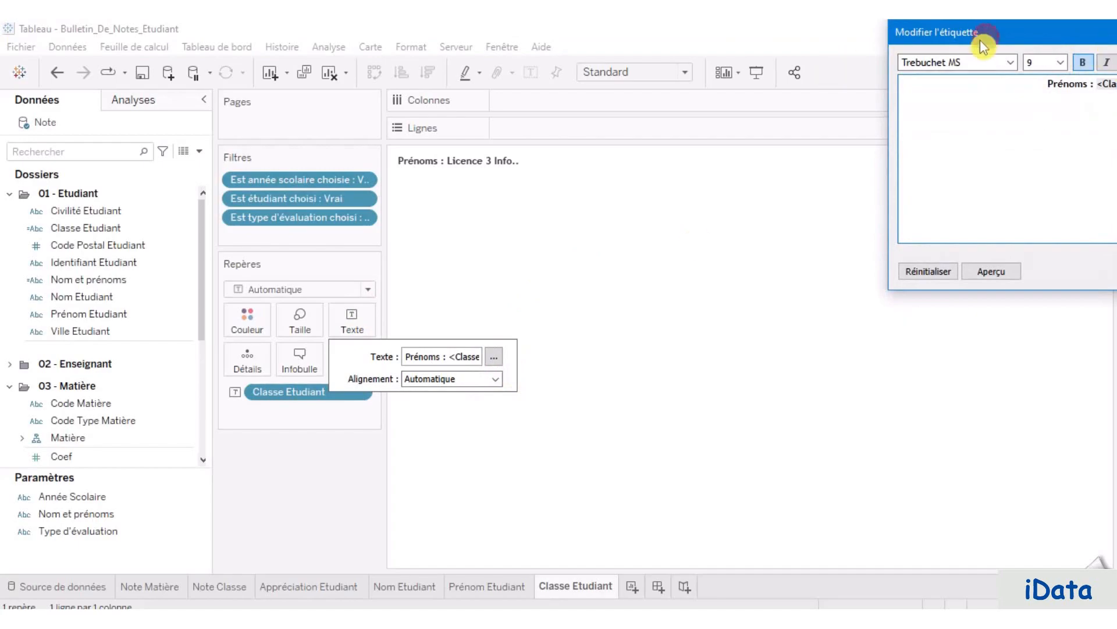
left_click_drag(980, 41, 525, 117)
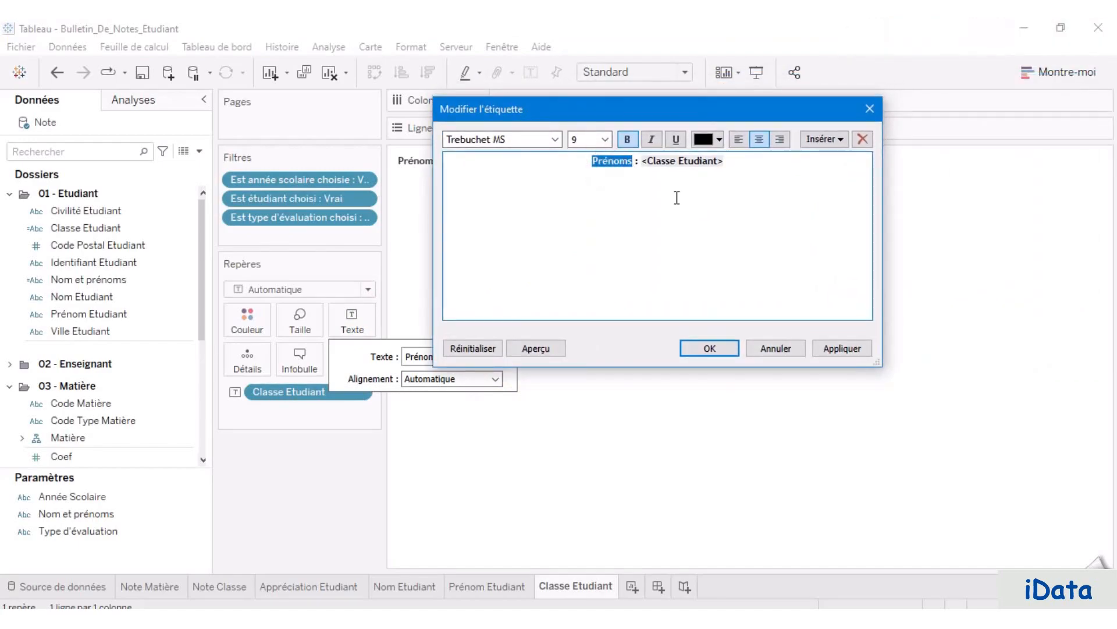
type("Classe")
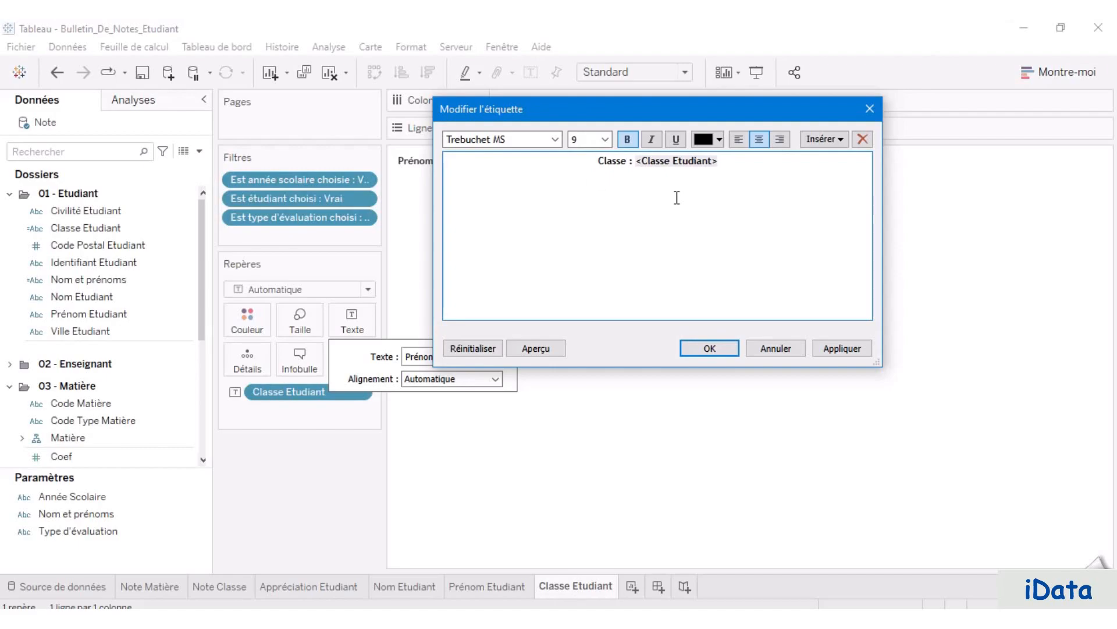
left_click(709, 348)
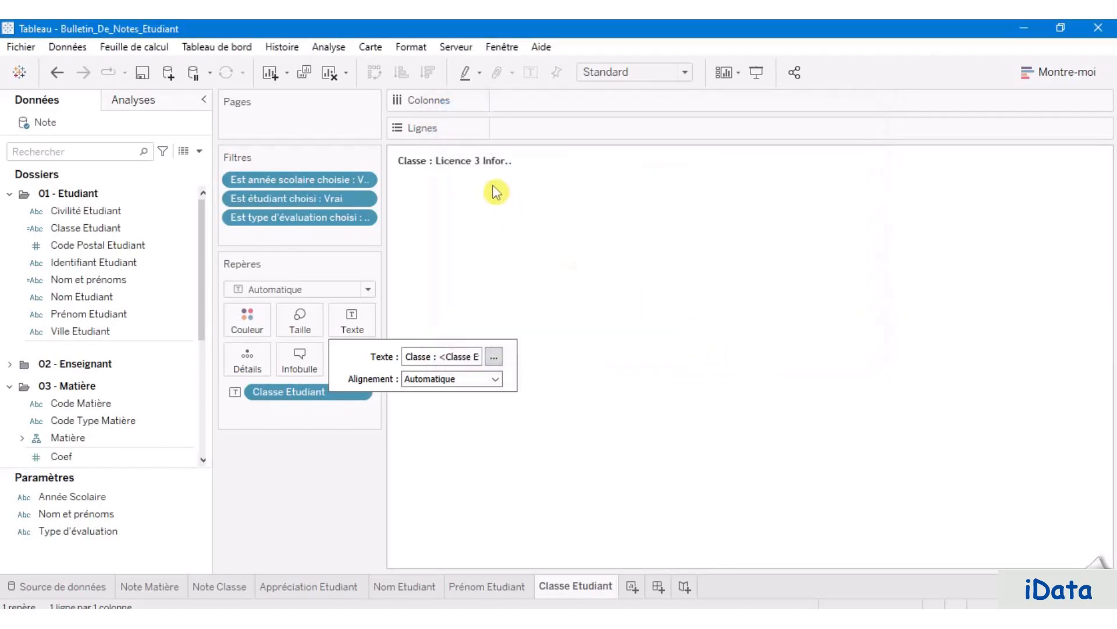
Step: Widen the class label cell until its full text shows, and duplicate the Classe Etudiant sheet
left_click(514, 167)
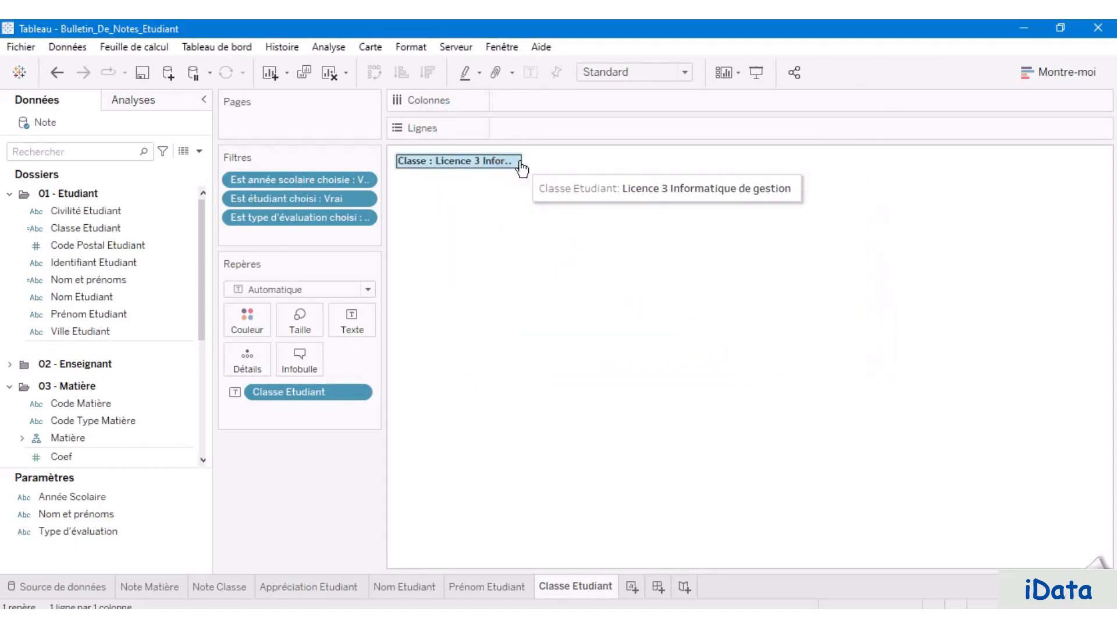
left_click_drag(522, 163, 571, 160)
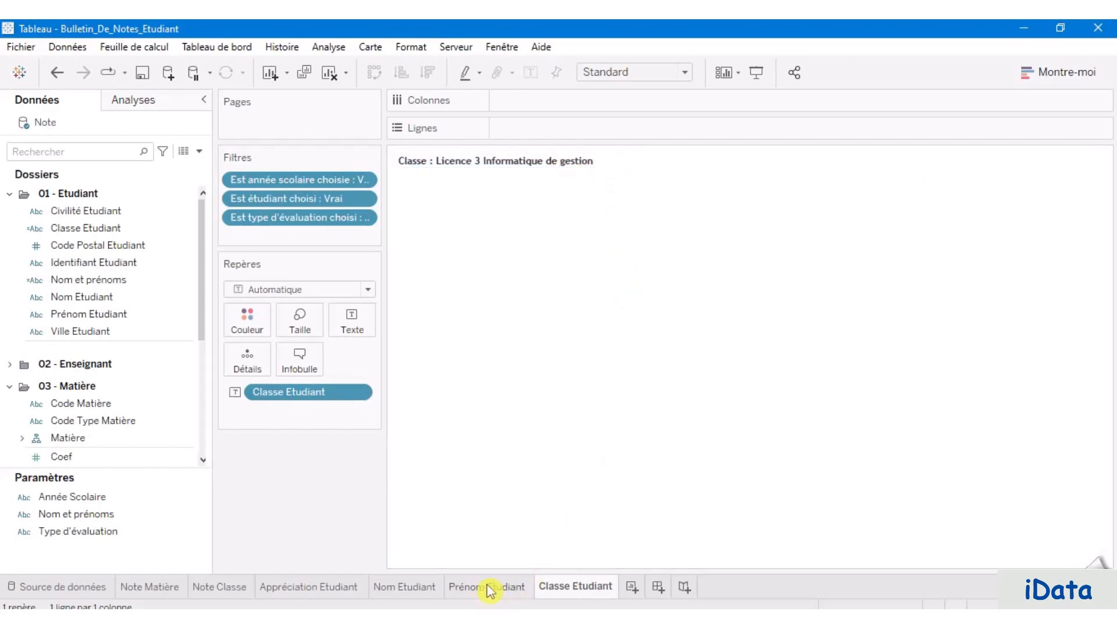
right_click(585, 586)
left_click(666, 426)
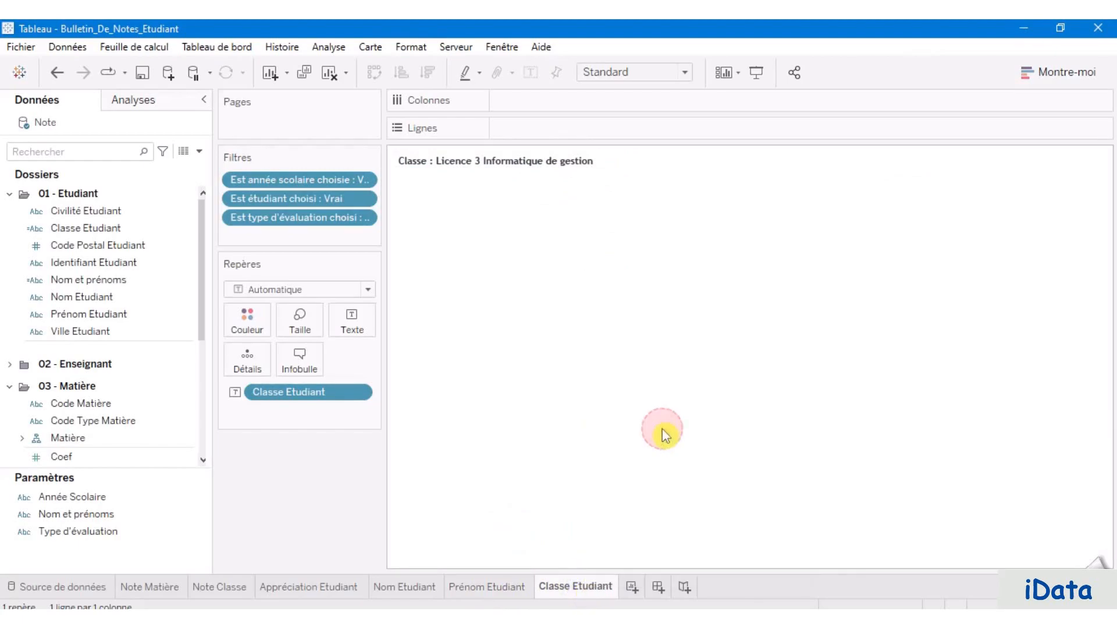
Step: Replace Classe Etudiant on the duplicated sheet's text mark with Année Scolaire from the 05 - Note folder
left_click(133, 245)
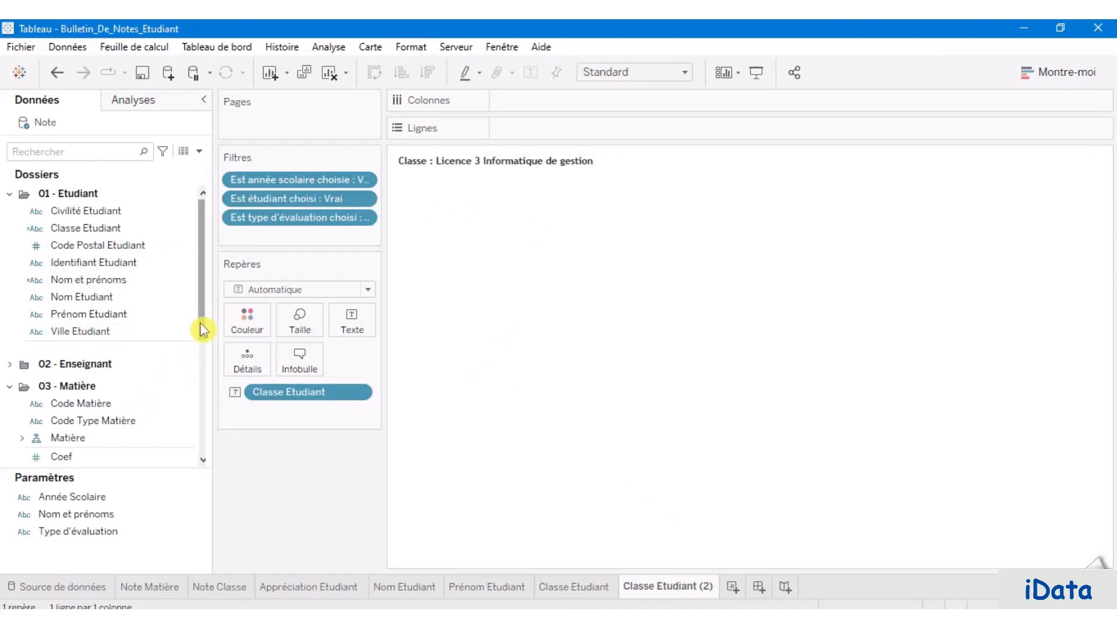
left_click_drag(203, 329, 219, 434)
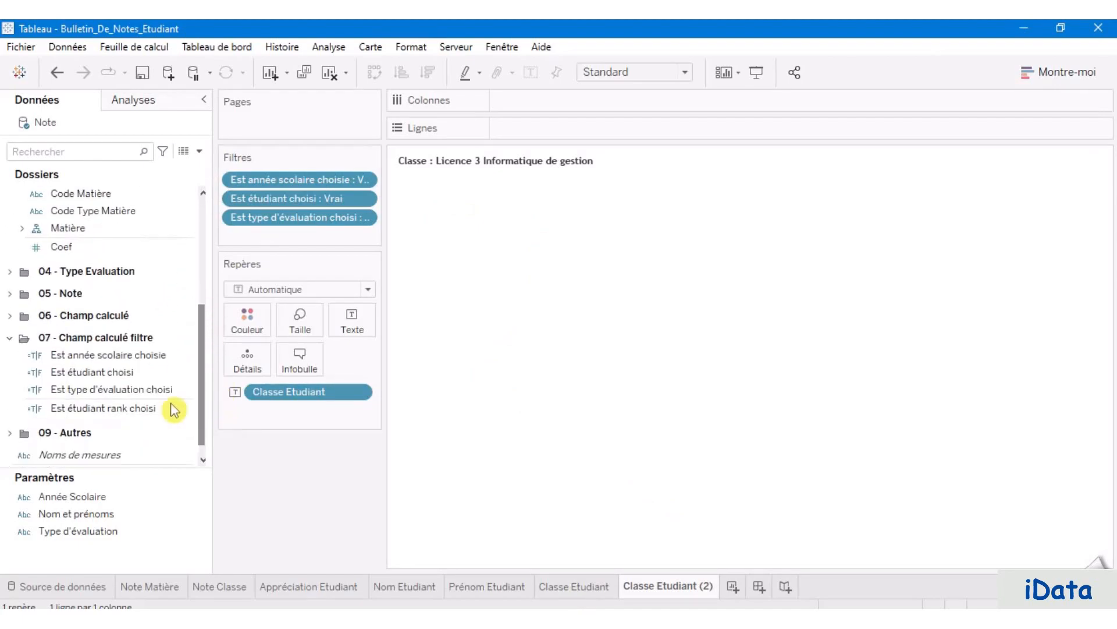
left_click(12, 293)
left_click(90, 314)
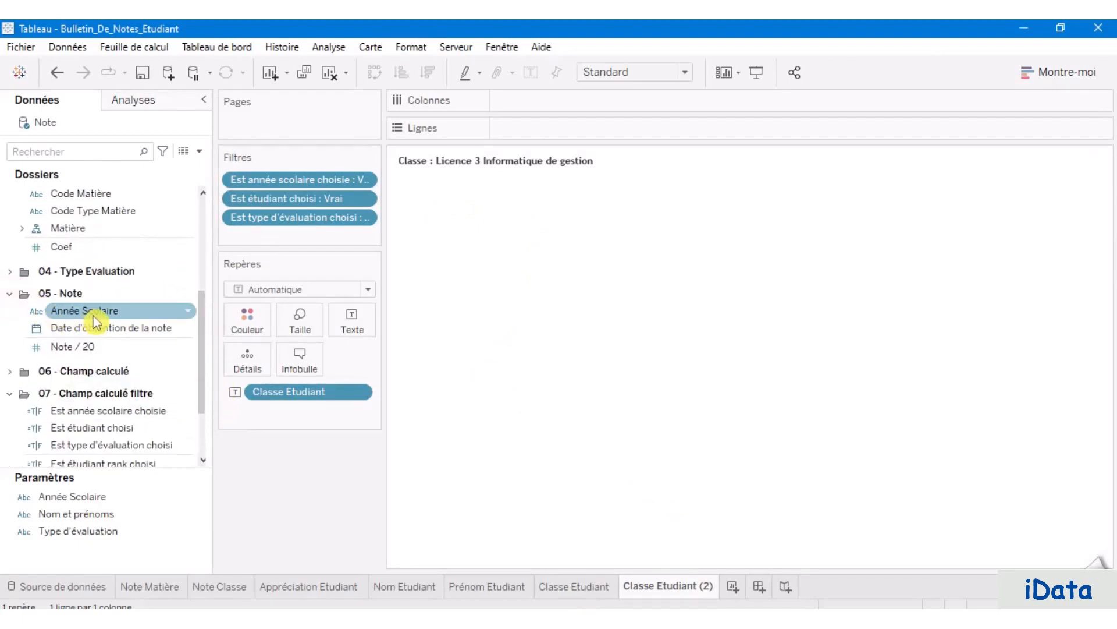
left_click_drag(95, 320, 298, 401)
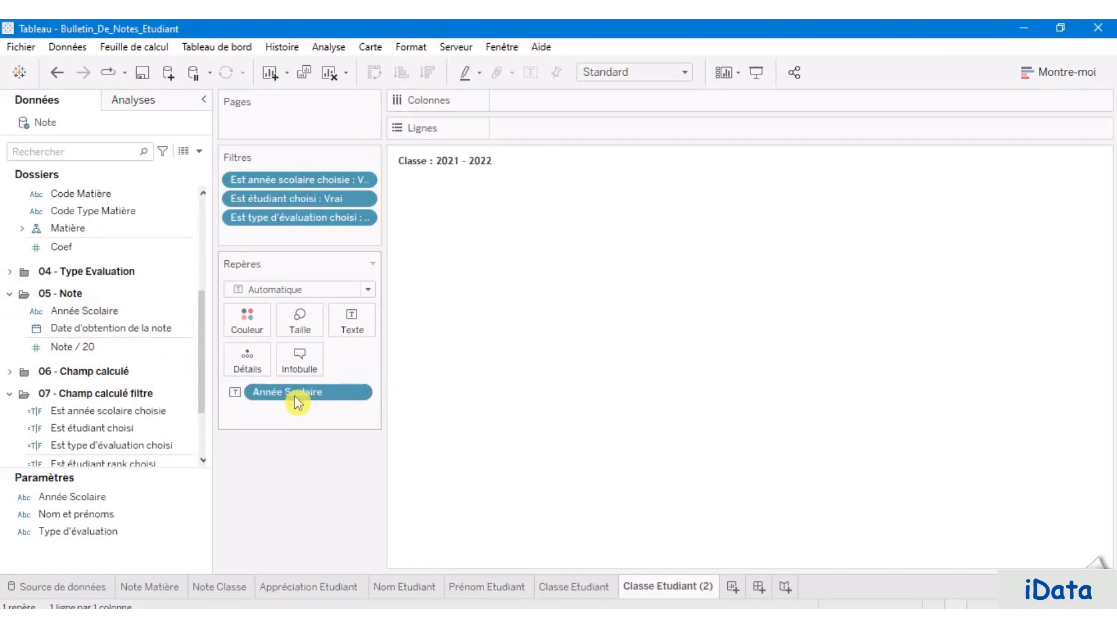
Step: Change the label's prefix to "Année Scolaire" in front of the school year field and apply it
left_click(352, 319)
left_click(495, 356)
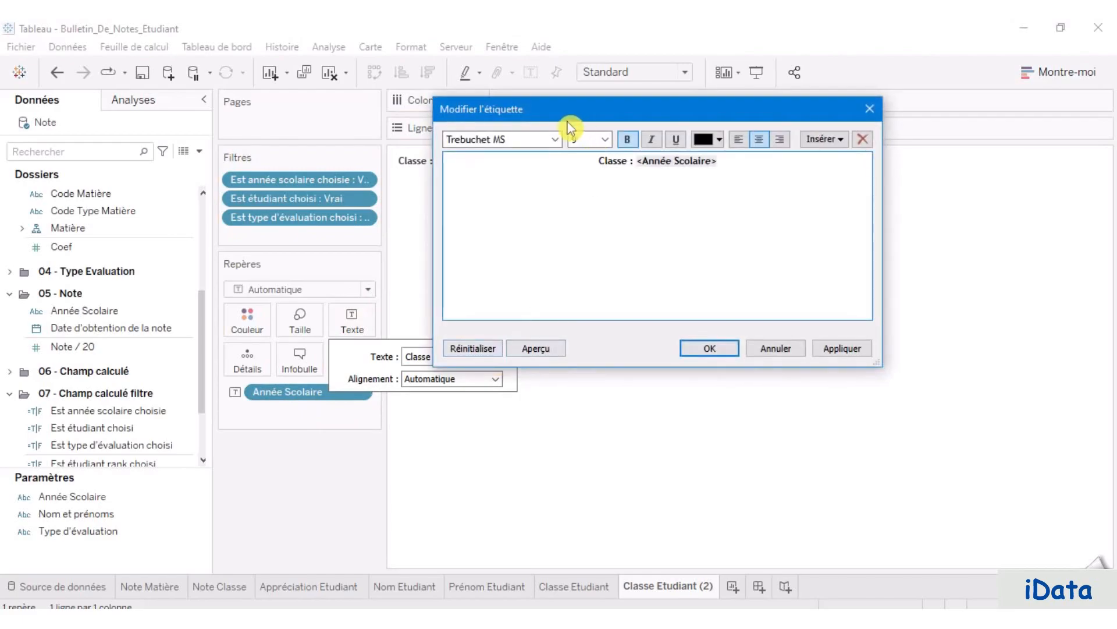
double_click(614, 163)
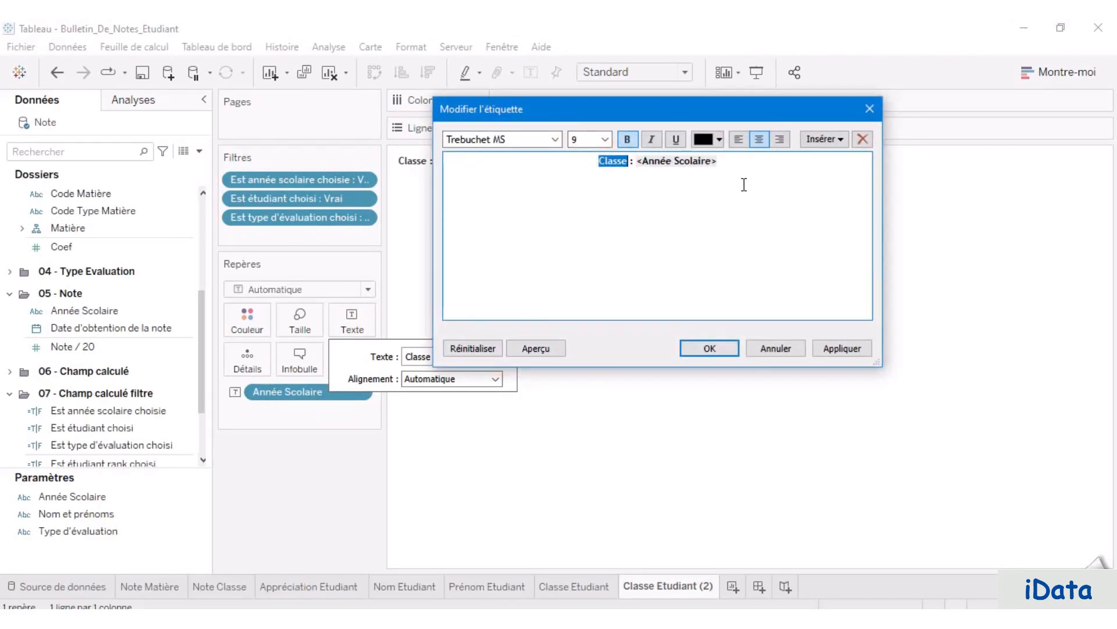
type("Anné")
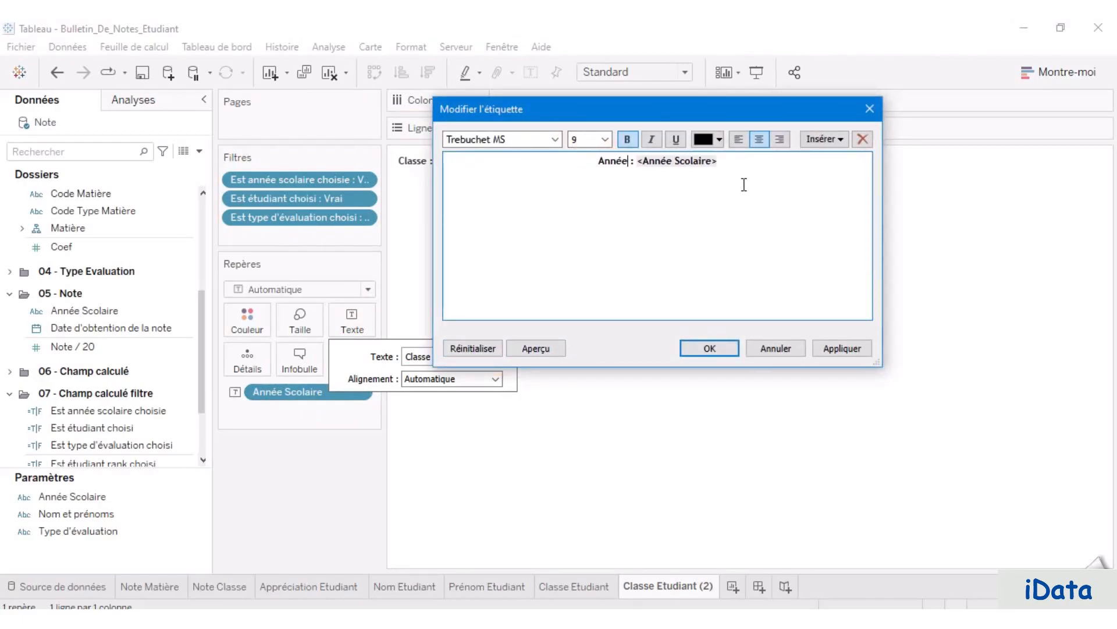
type("e Scolaire")
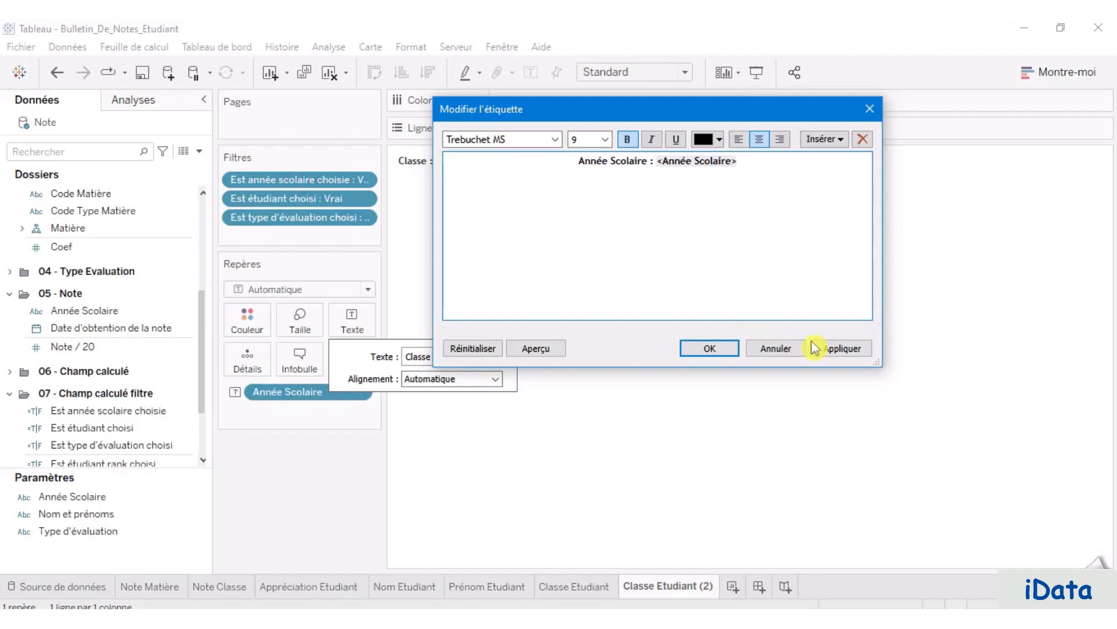
left_click(722, 350)
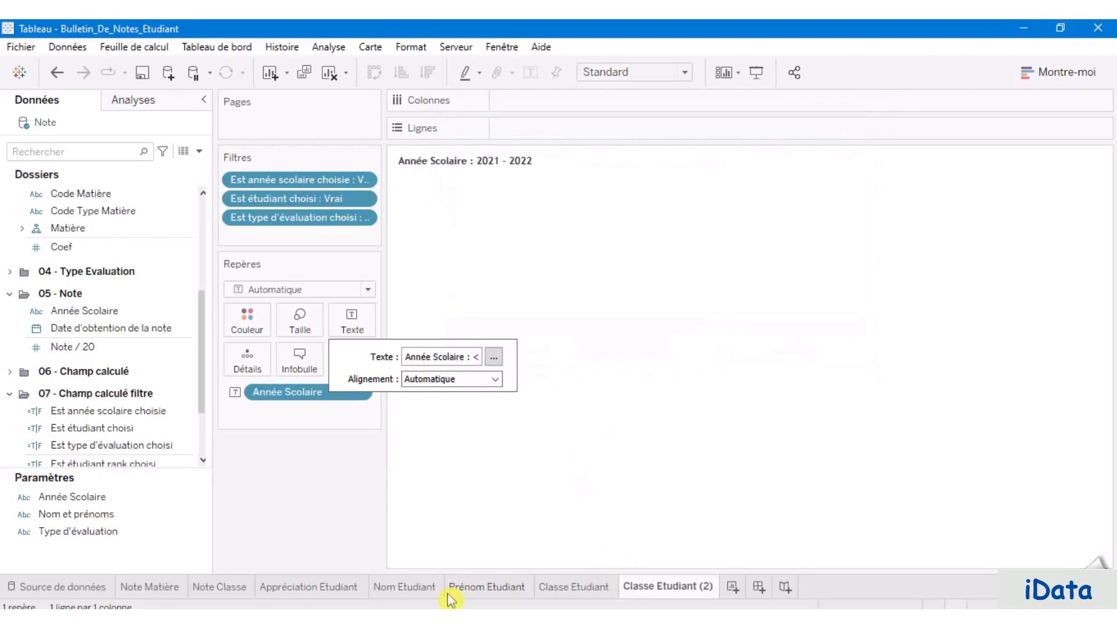
Step: Rename the duplicated Classe Etudiant (2) sheet as "Année Scolaire"
double_click(675, 586)
left_click(696, 587)
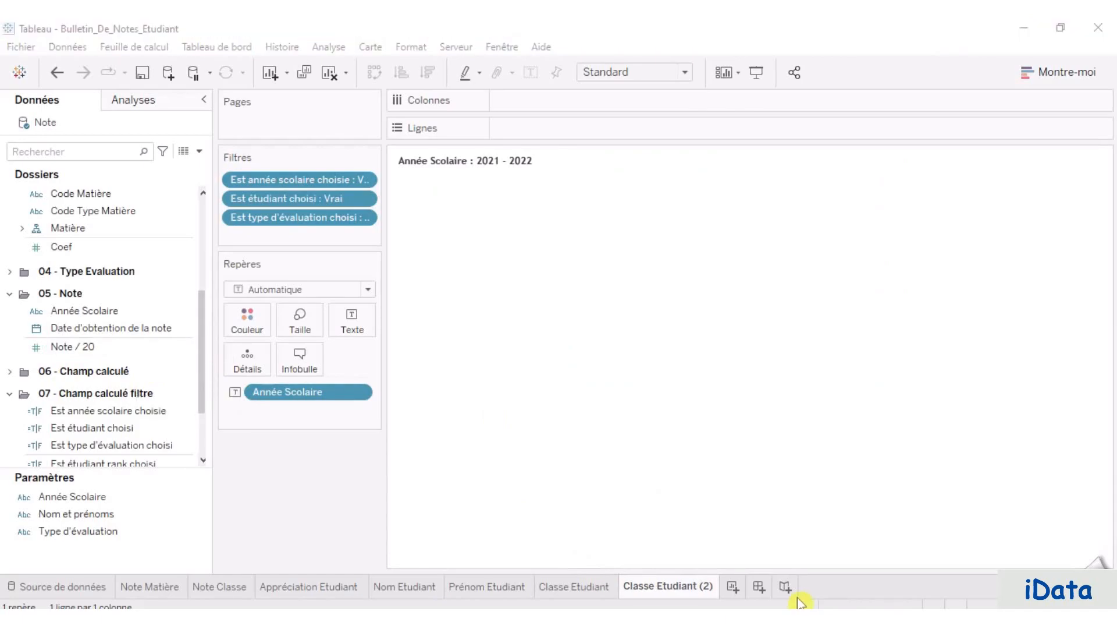
double_click(702, 588)
type("Année Scolaire")
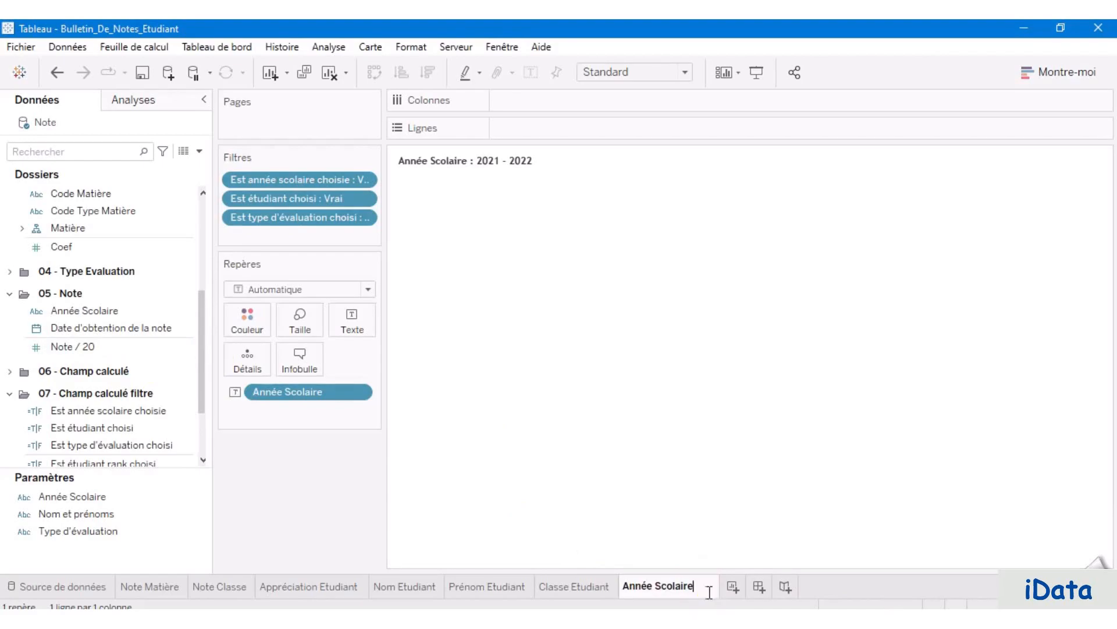
left_click(618, 522)
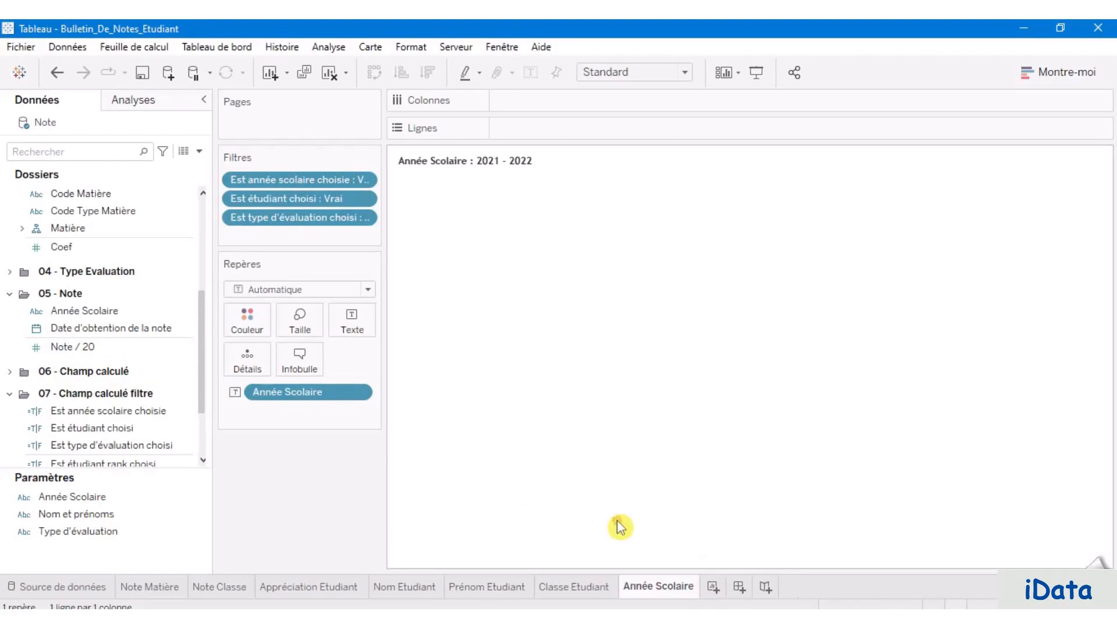
Step: Duplicate the Année Scolaire sheet and name the copy "Moyenne Etudiant"
right_click(664, 592)
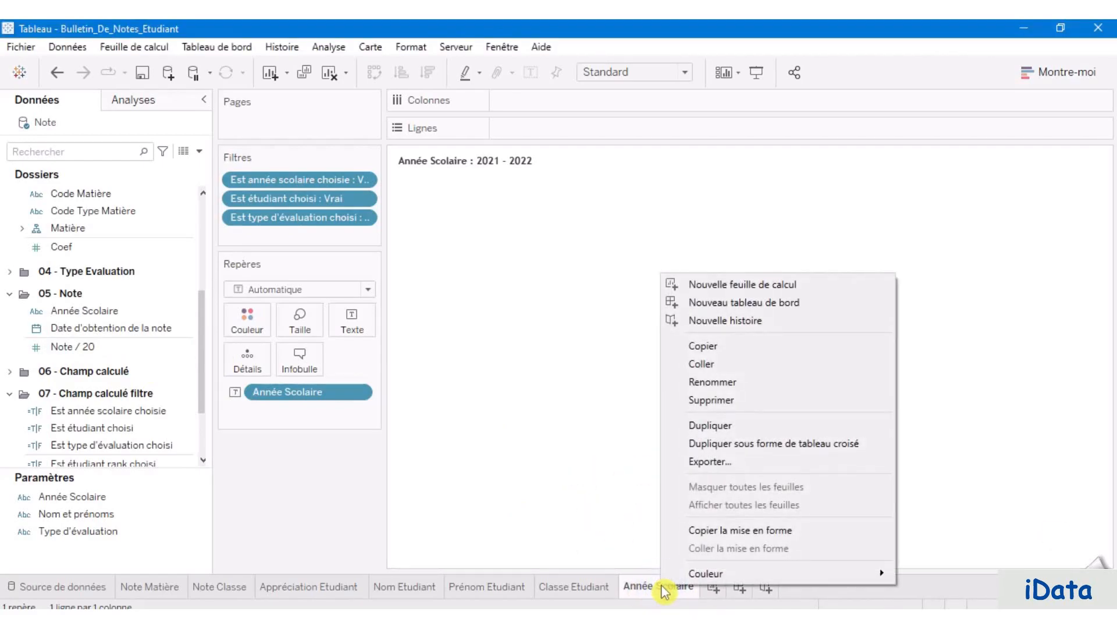
left_click(770, 427)
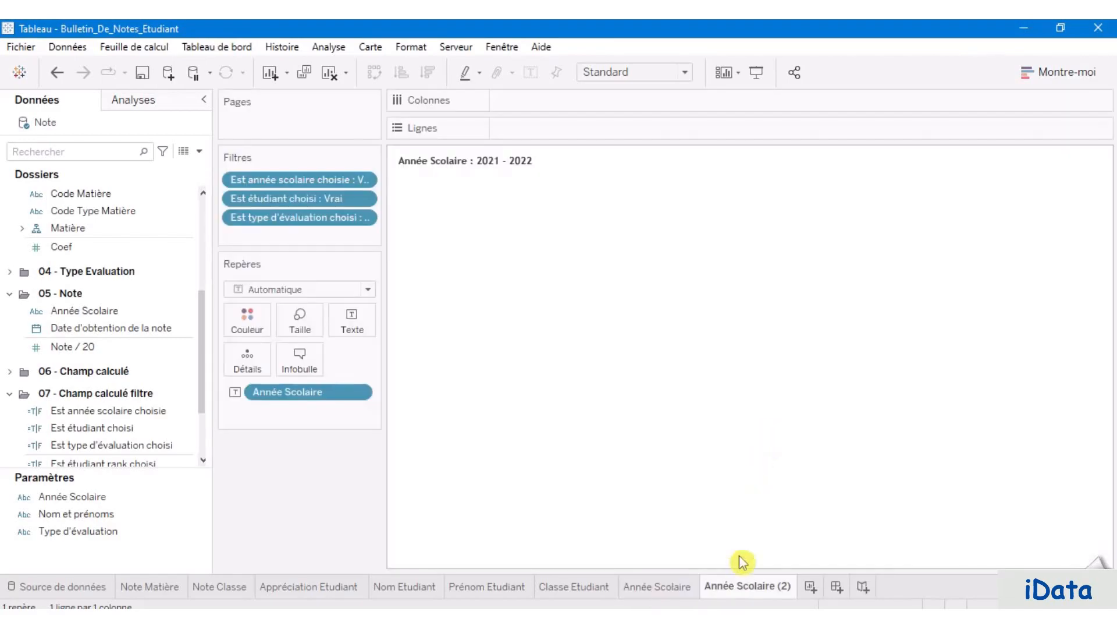
double_click(753, 586)
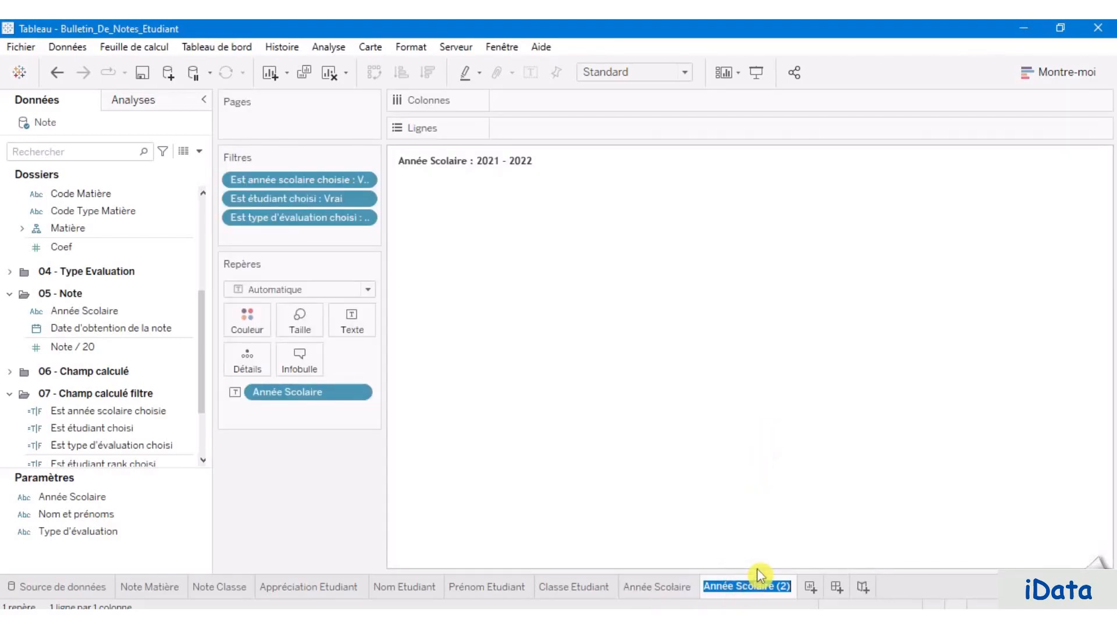
type("Moyenne Etudiant")
key("Return")
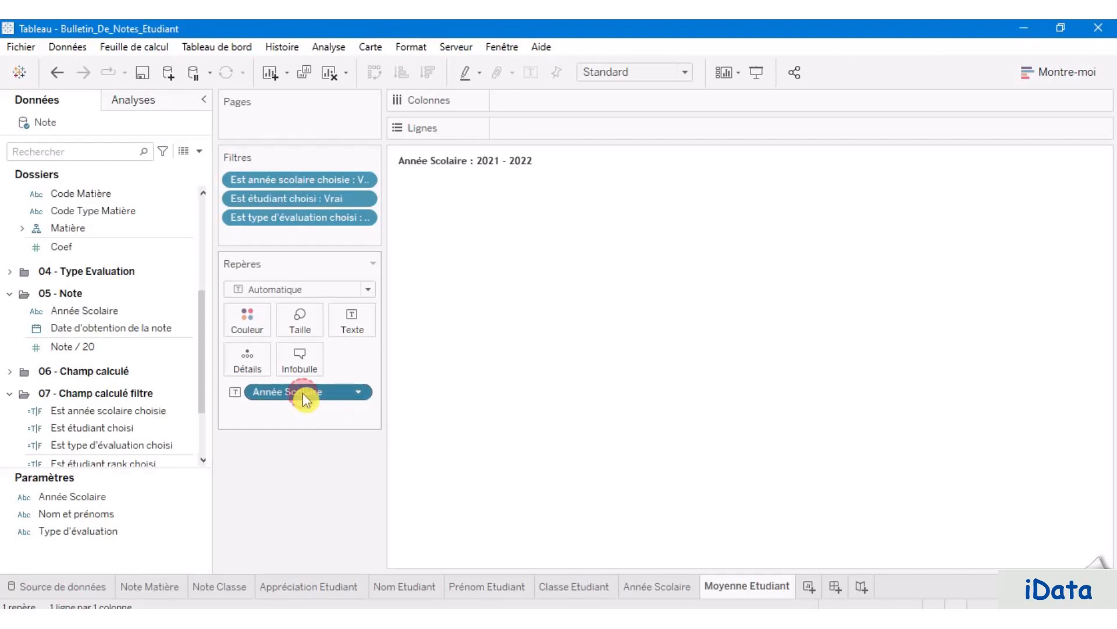
Step: Remove Année Scolaire from the marks and show Moyenne Etudiant from the 06 - Champ calculé folder as text instead
left_click_drag(302, 393, 324, 489)
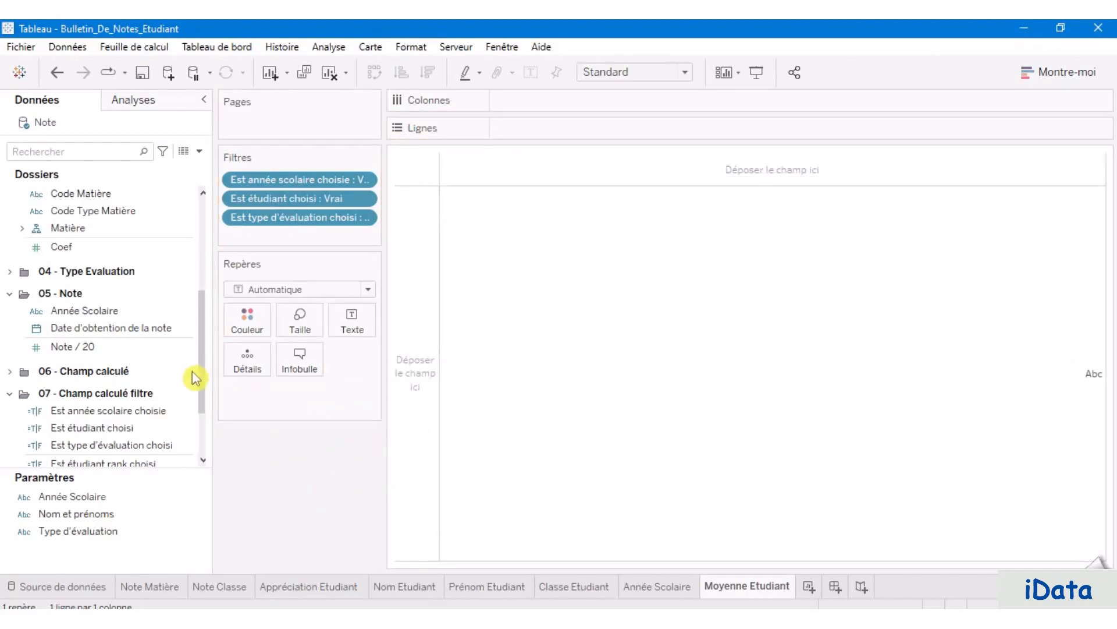
left_click_drag(215, 397, 284, 426)
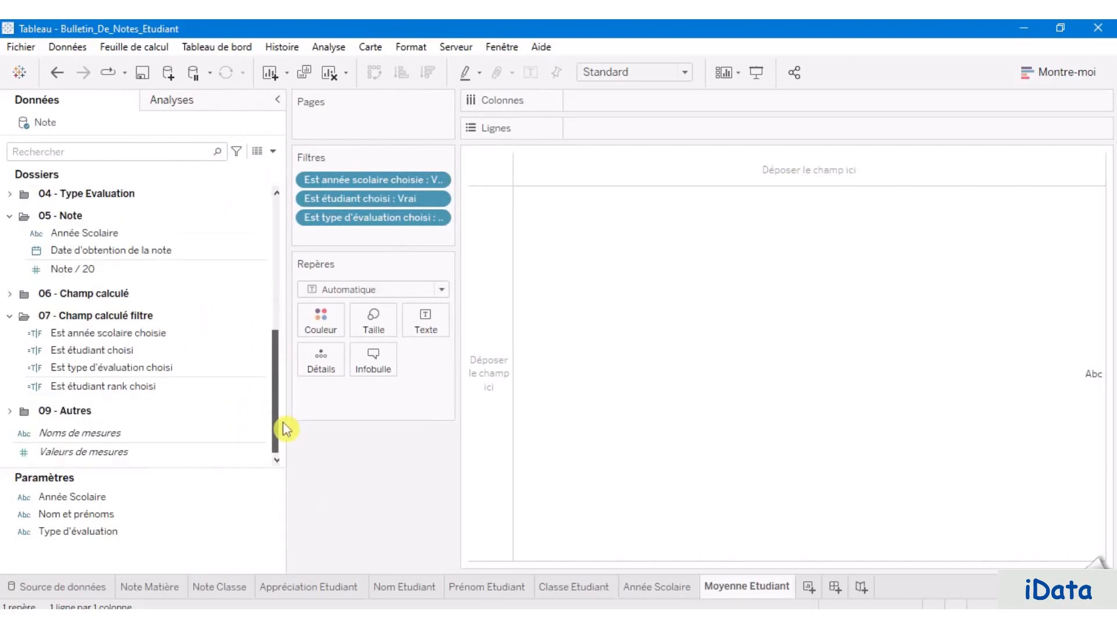
left_click(10, 294)
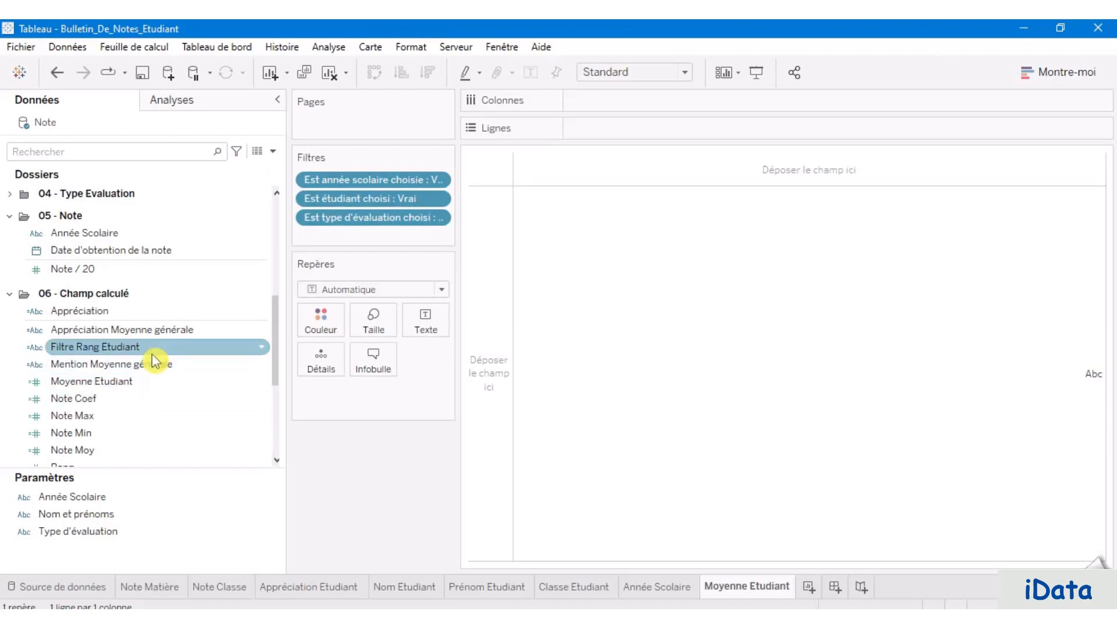
left_click(155, 381)
left_click_drag(169, 377, 426, 331)
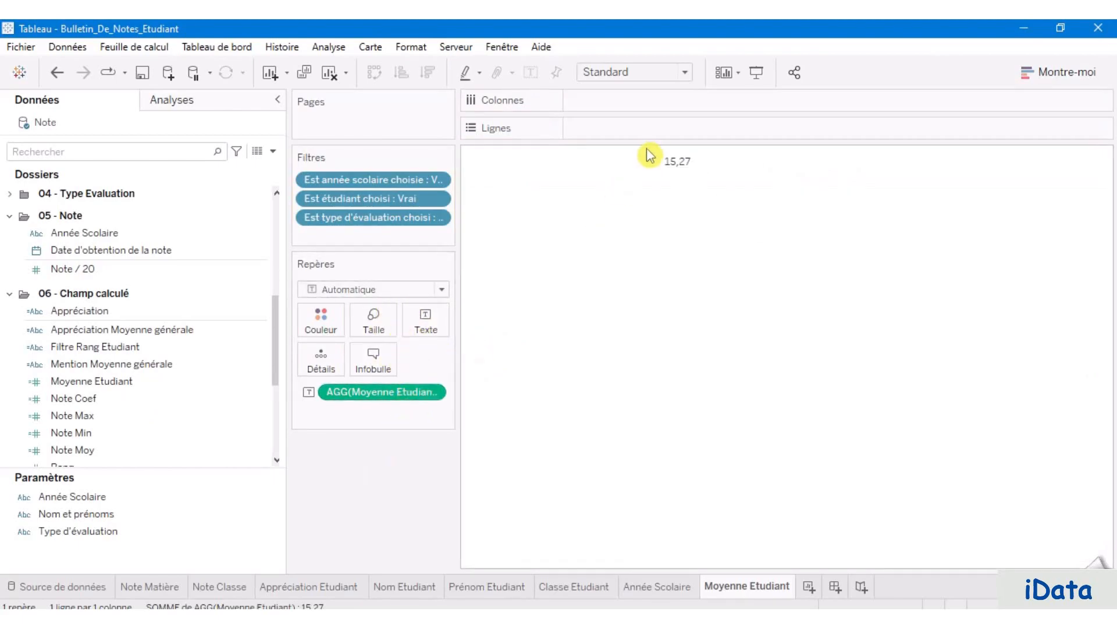
mouse_move(665, 170)
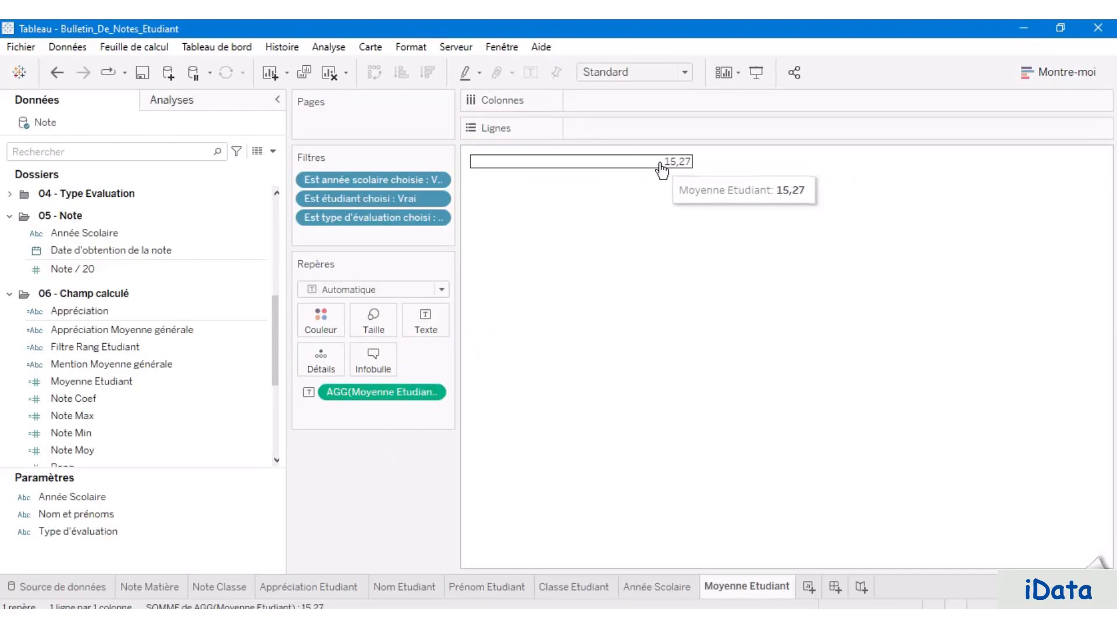
Step: Add Mention Moyenne générale, Note Coef and Appréciation Moyenne générale as further text fields on the marks
left_click(243, 386)
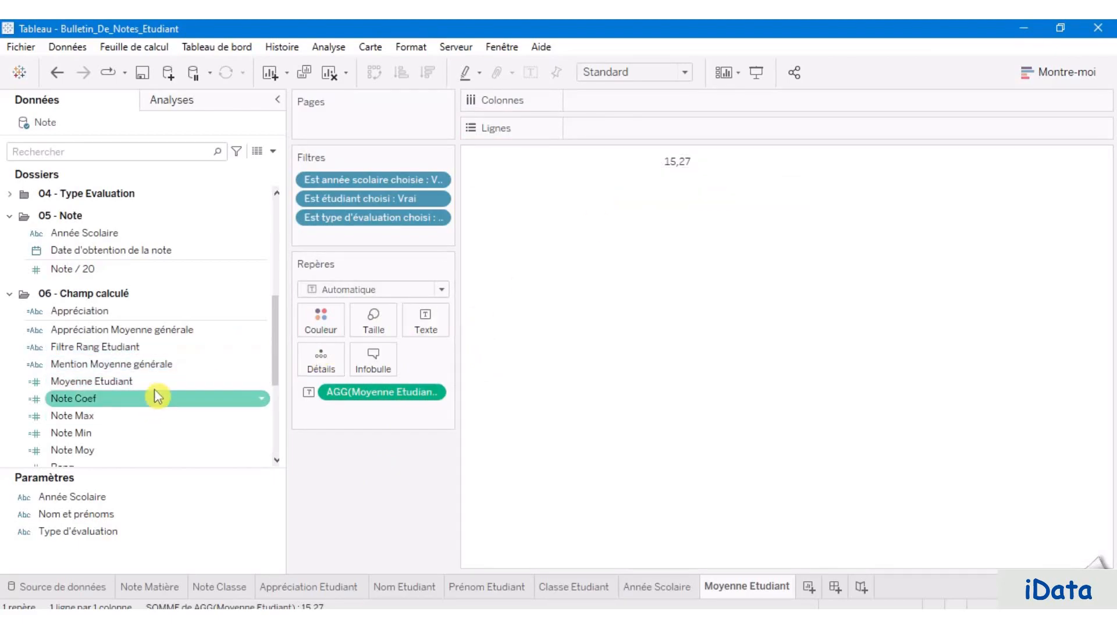
left_click(158, 365)
left_click_drag(171, 372, 425, 324)
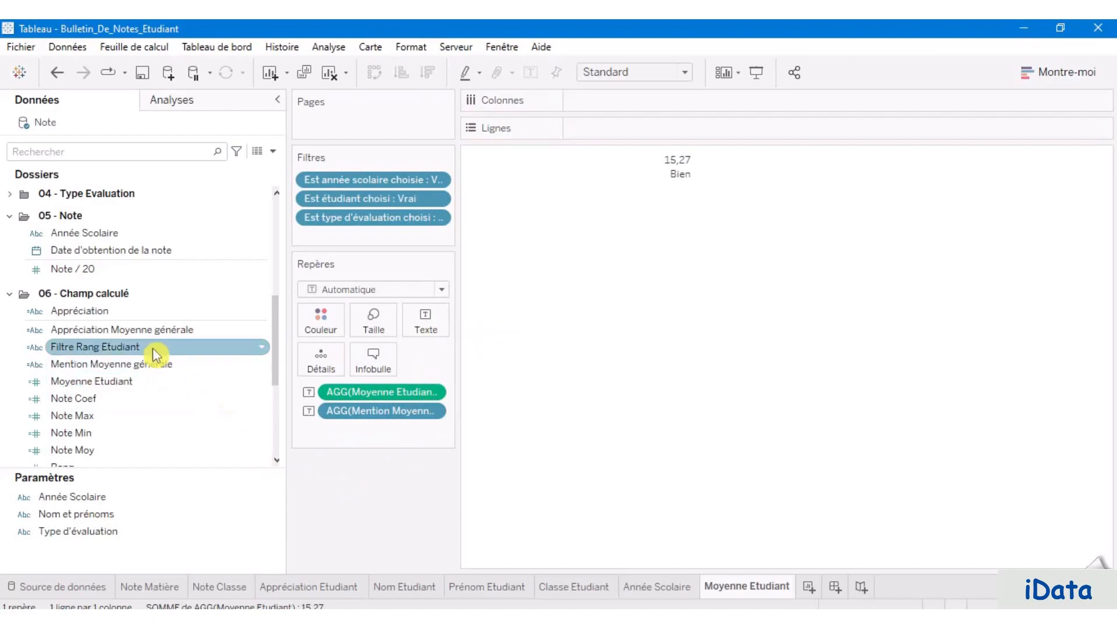
left_click_drag(145, 402, 437, 317)
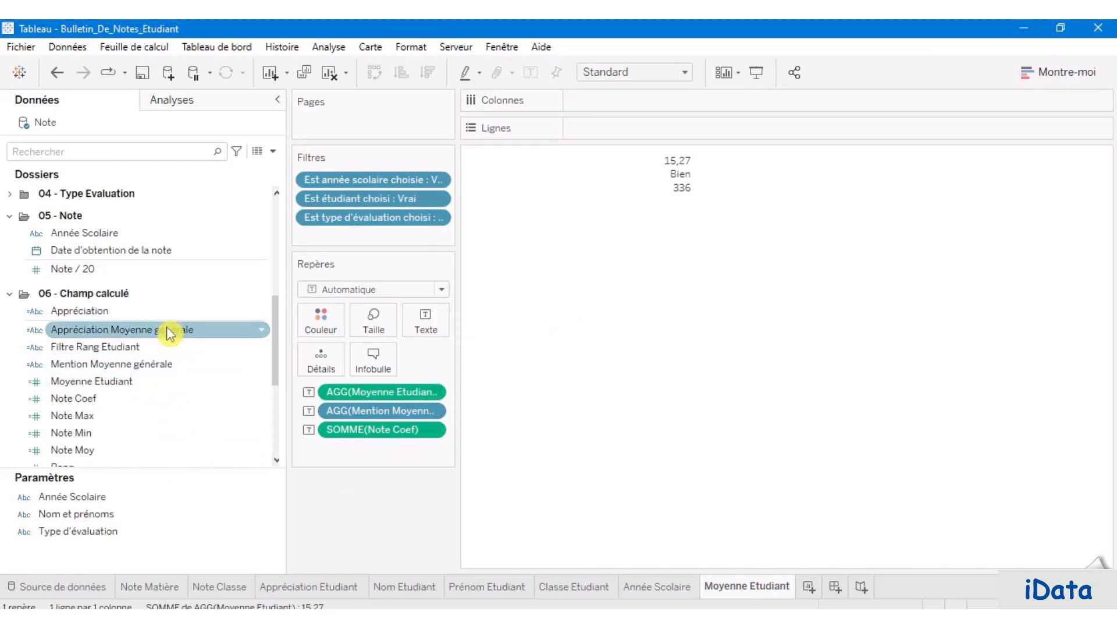
left_click_drag(174, 329, 438, 316)
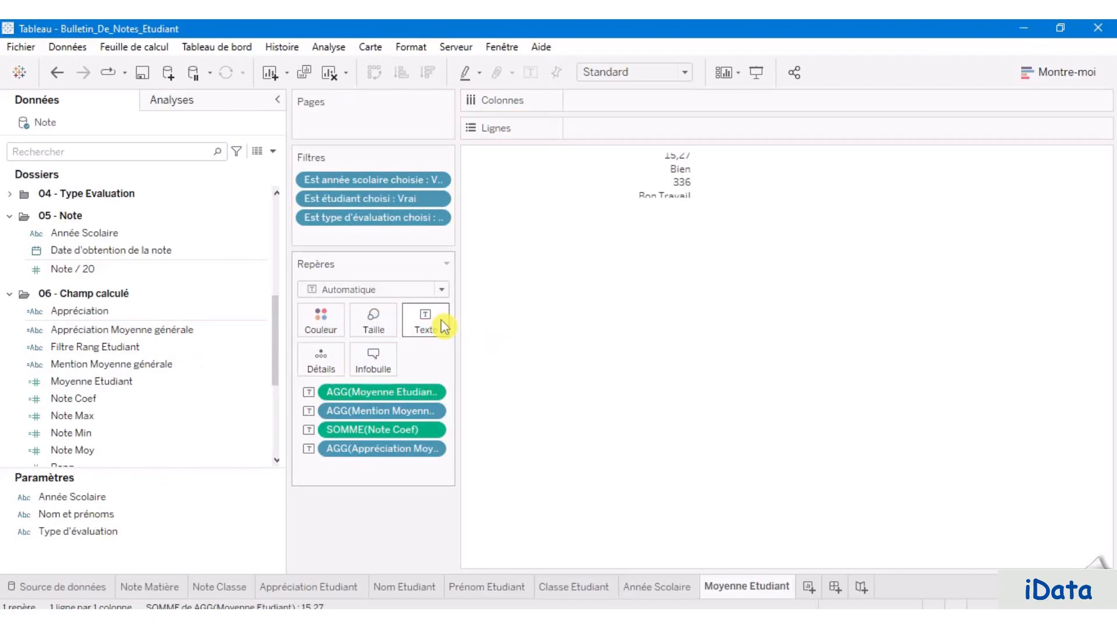
Step: Open the text label for editing in an enlarged editor and insert four blank lines above the existing fields
left_click(434, 320)
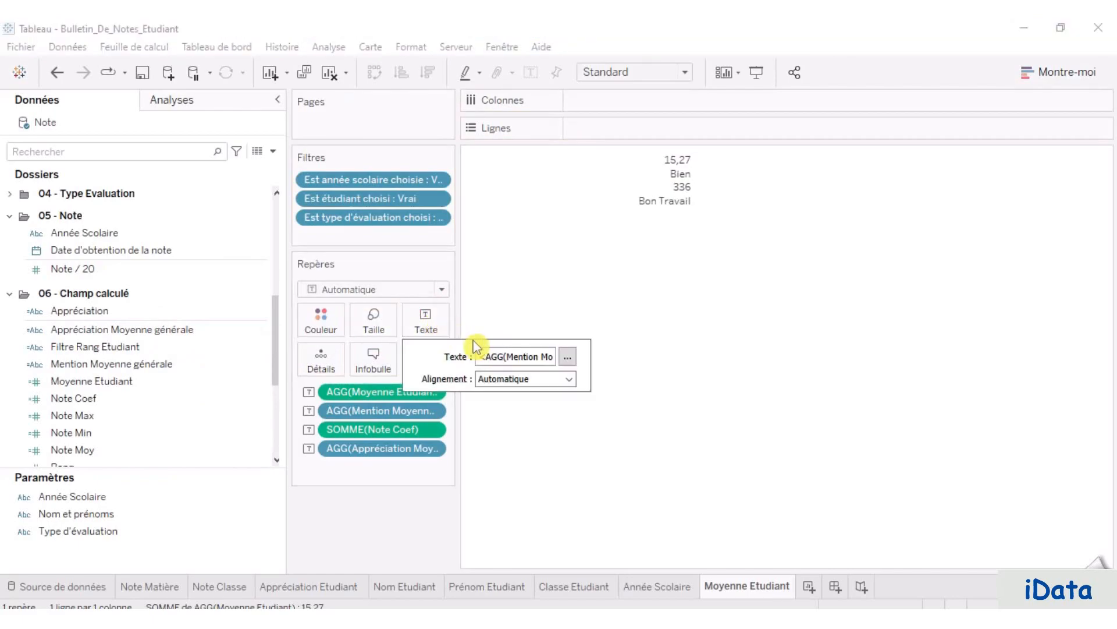
left_click(568, 356)
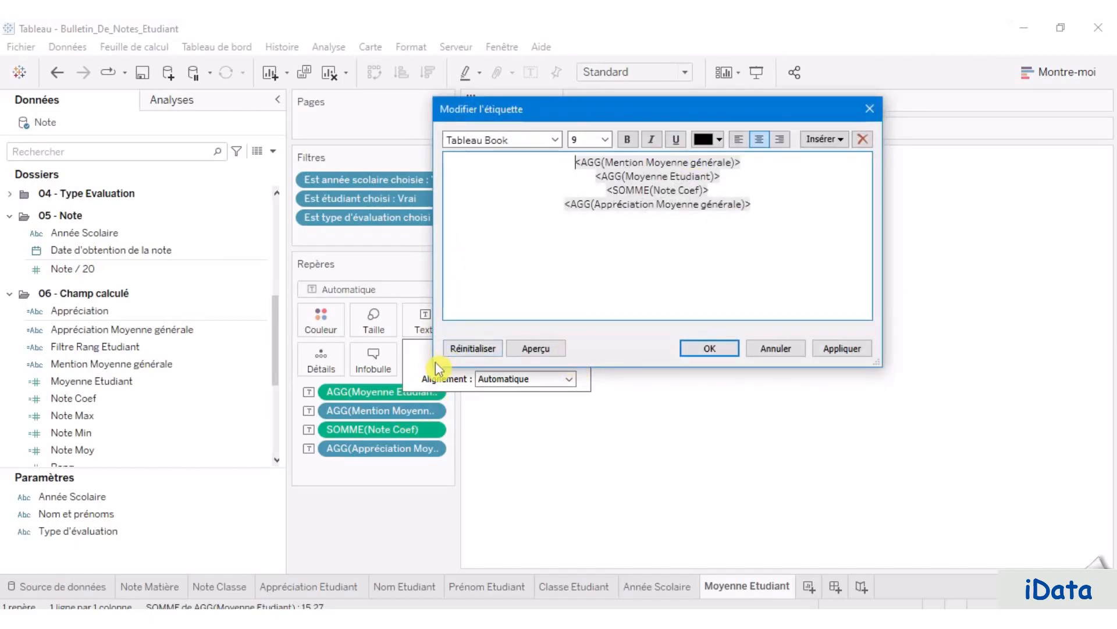
left_click_drag(432, 367, 260, 545)
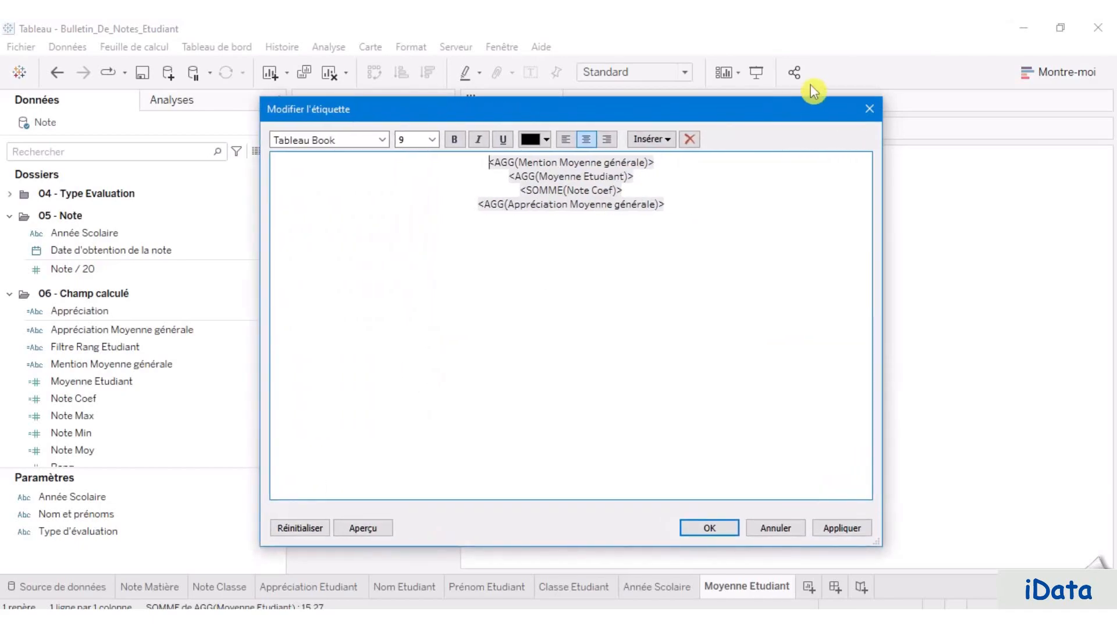
key("Return")
key("Return")
key("Return")
key("Return")
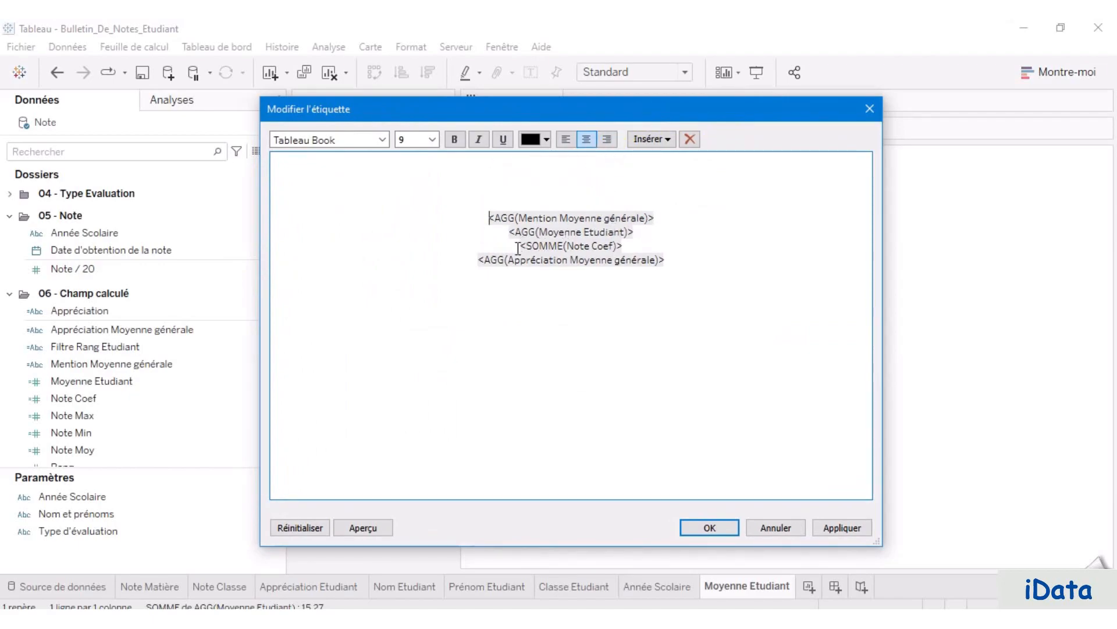
Step: Move the SOMME(Note Coef) field from its place among the other fields to the label's first line
left_click_drag(518, 246, 629, 245)
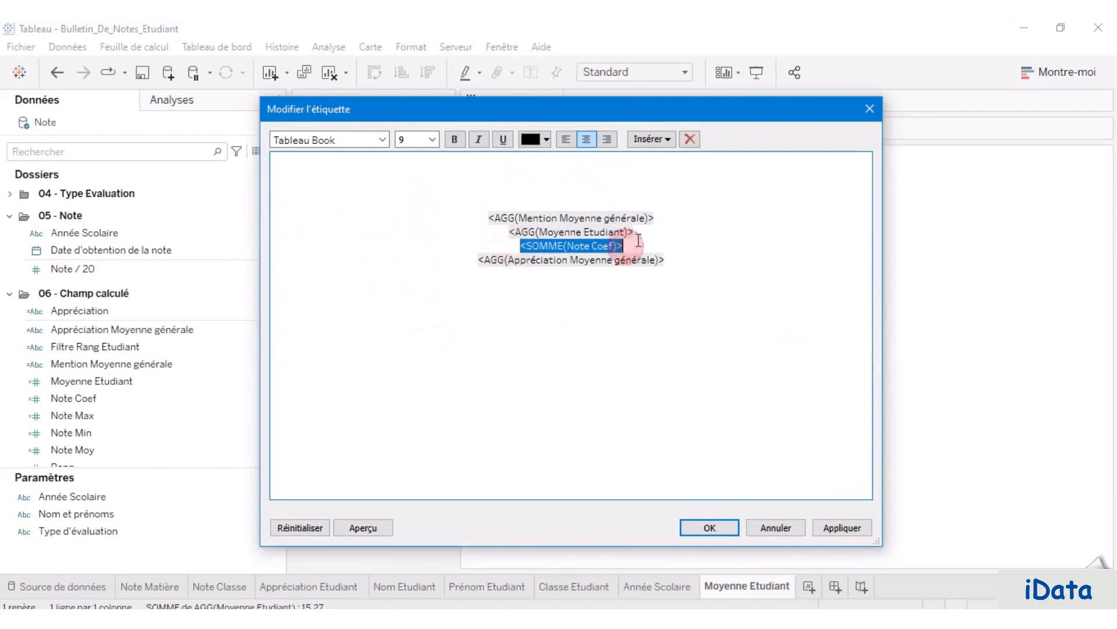
key("ctrl+x")
left_click(683, 172)
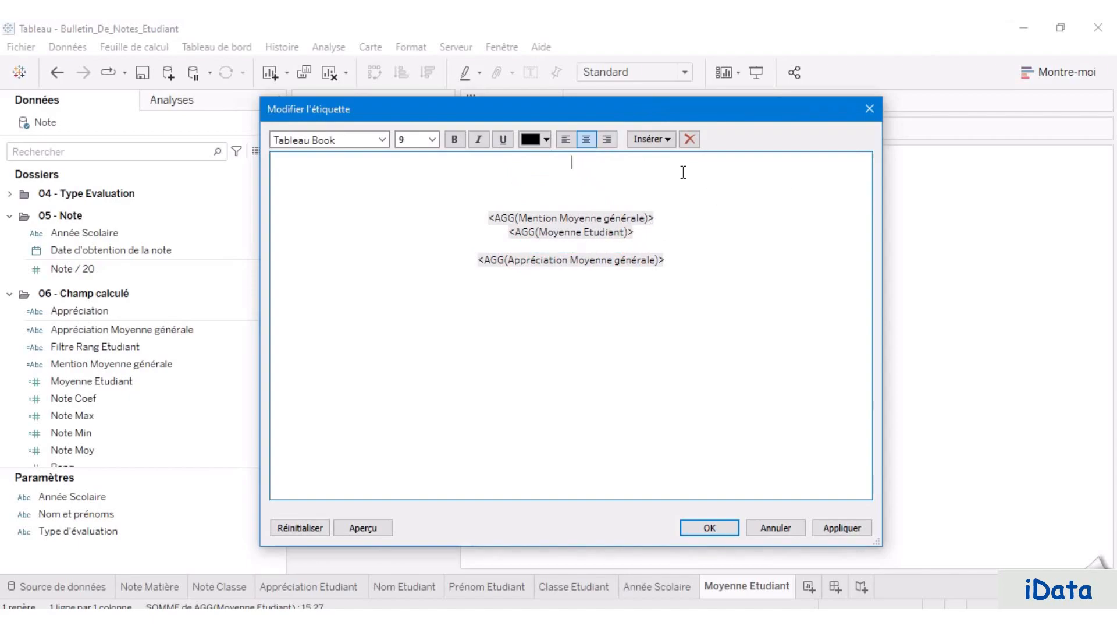
key("ctrl+v")
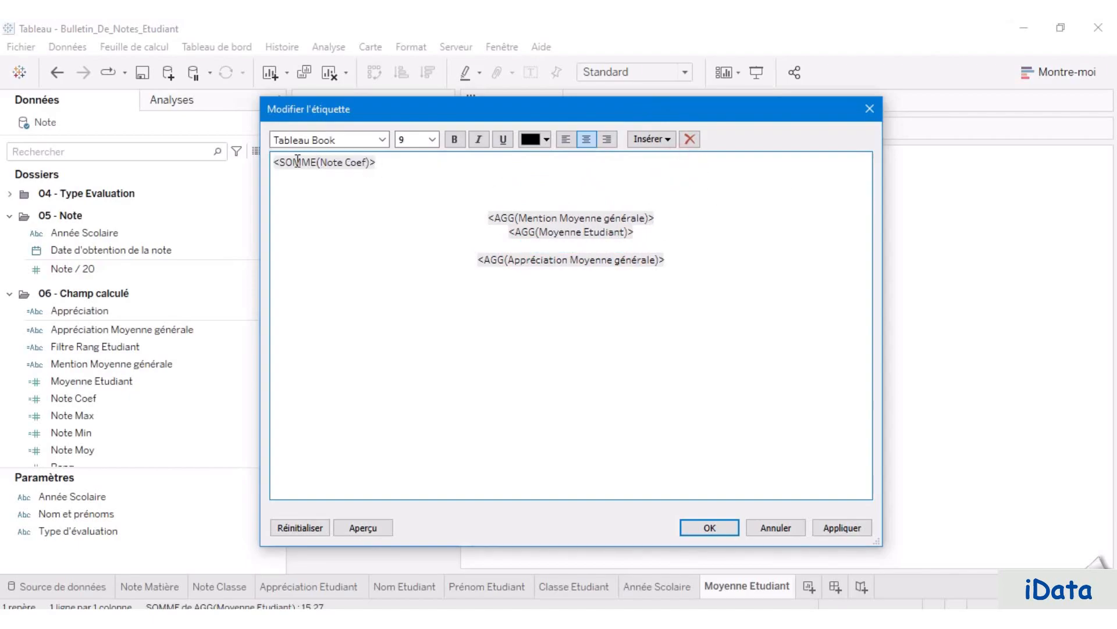
Step: Right-align the SOMME(Note Coef) field in the label and insert two blank lines above it
left_click(275, 164)
key("Tab")
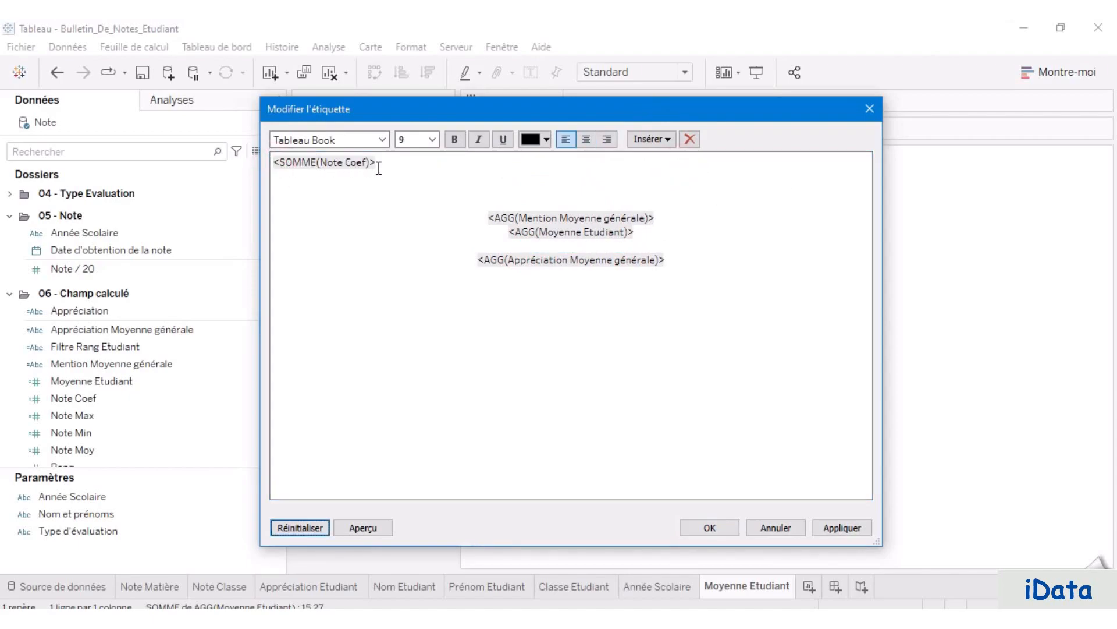
left_click(607, 141)
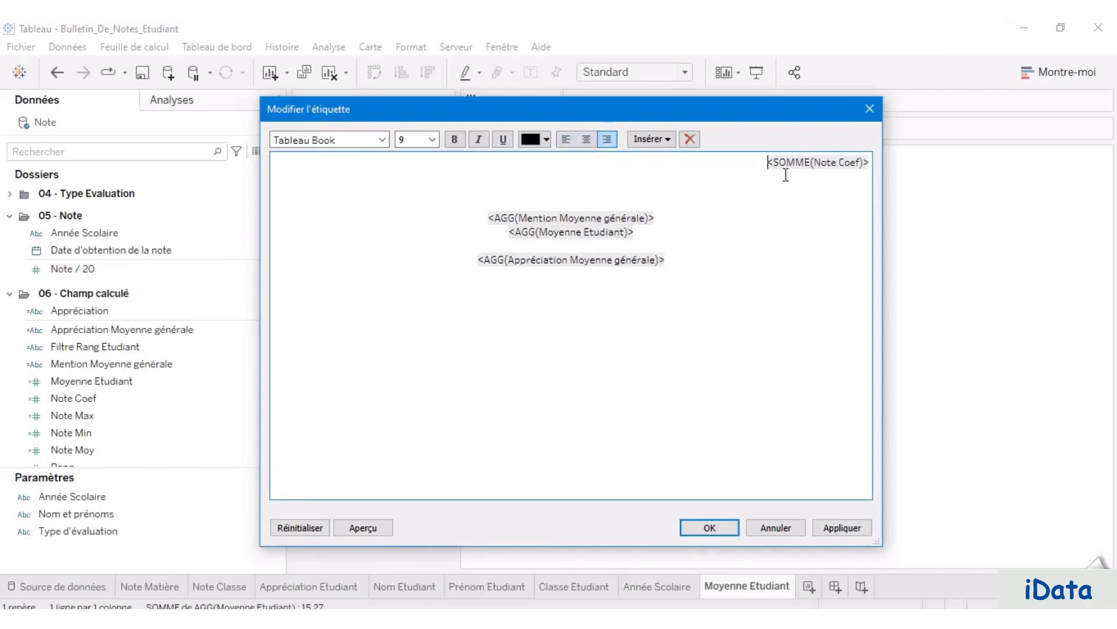
key("Return")
key("BackSpace")
key("Return")
key("Return")
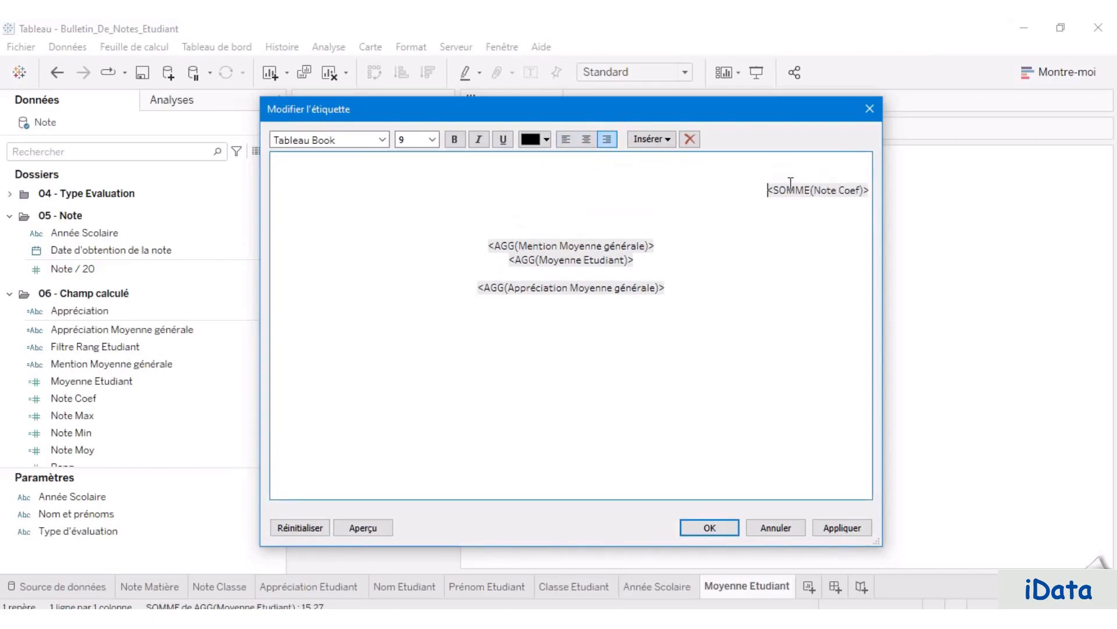
Step: Format the SOMME(Note Coef) field as bold Quicksand, size 16, in dark indigo
left_click(868, 191, "shift")
left_click(373, 138)
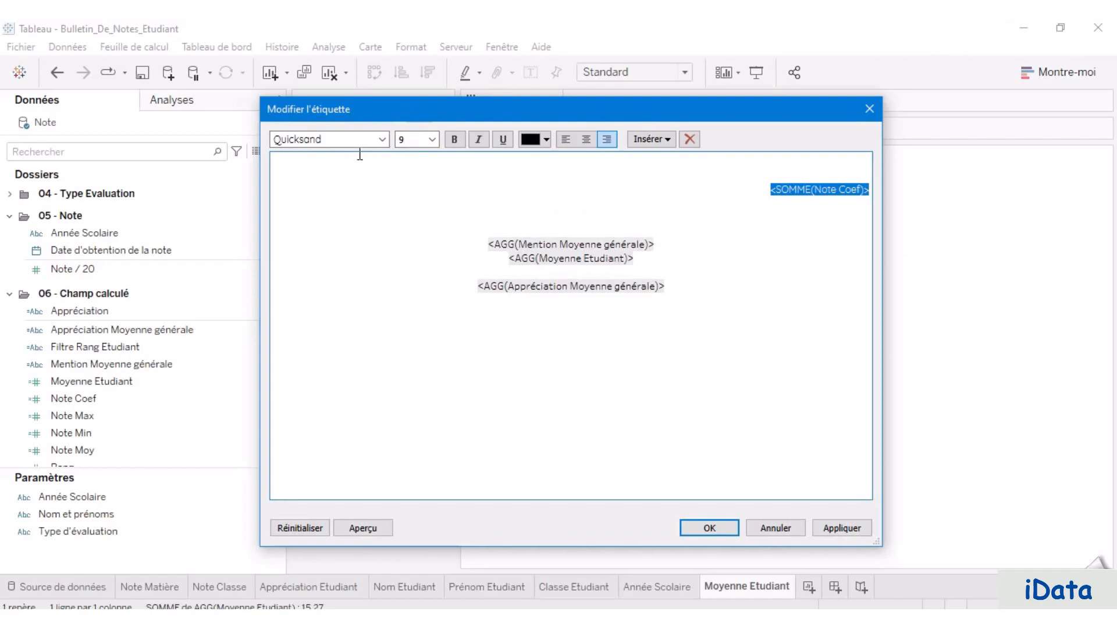
left_click(433, 150)
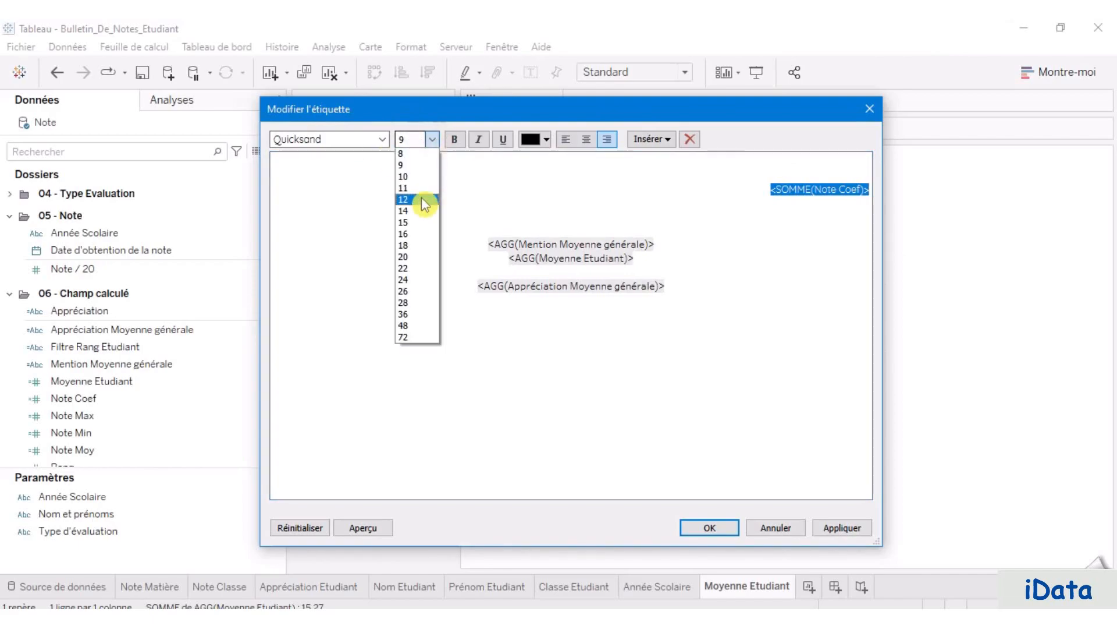
left_click(423, 229)
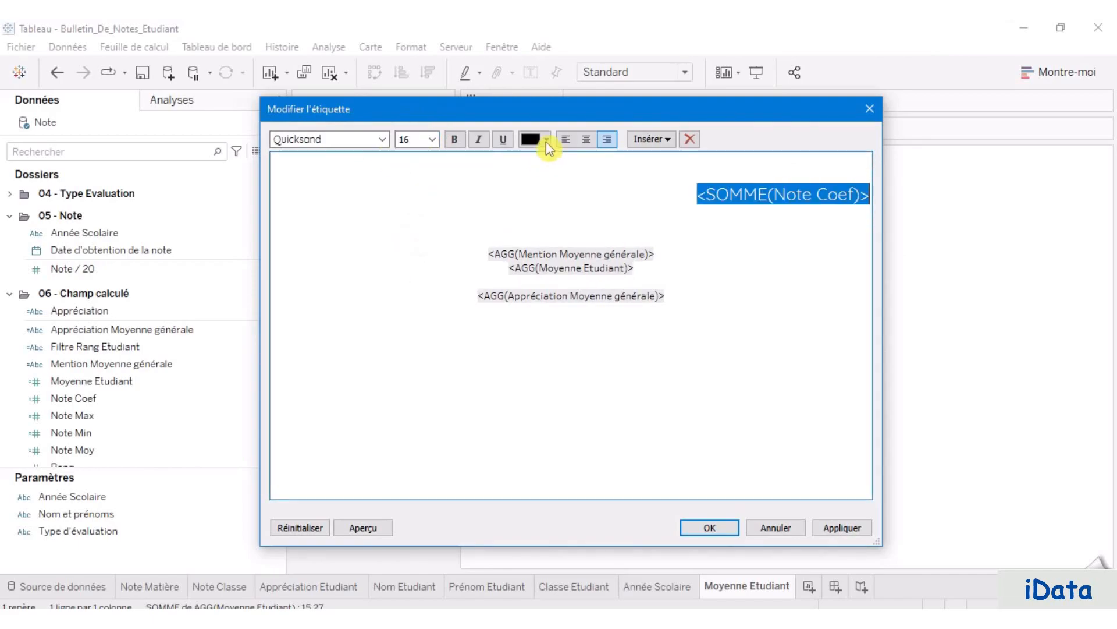
left_click(548, 140)
left_click(536, 230)
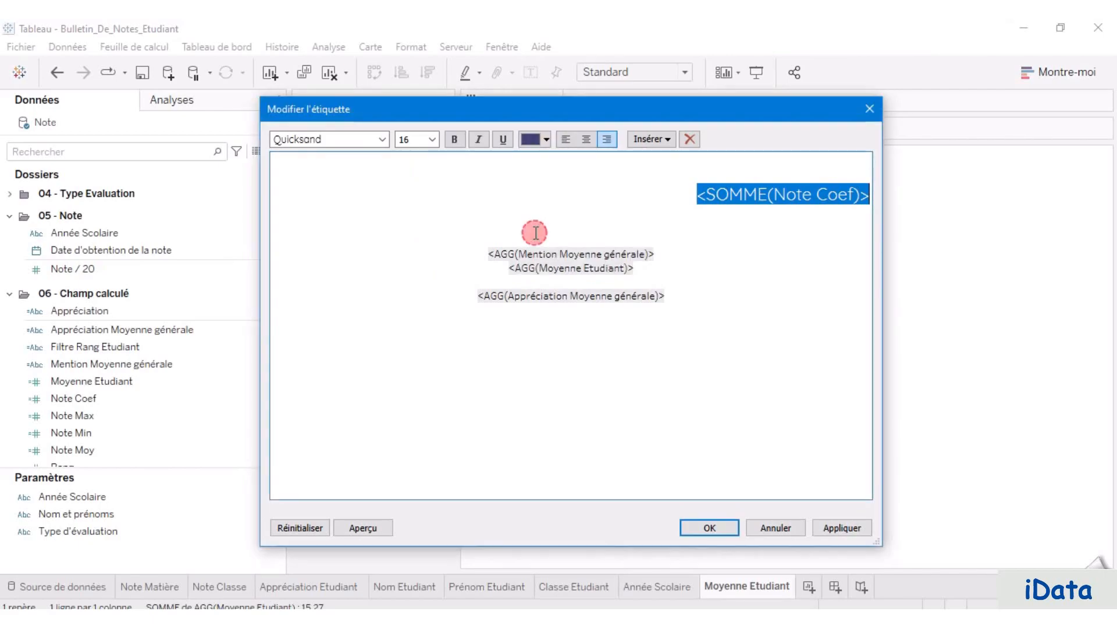
left_click(455, 139)
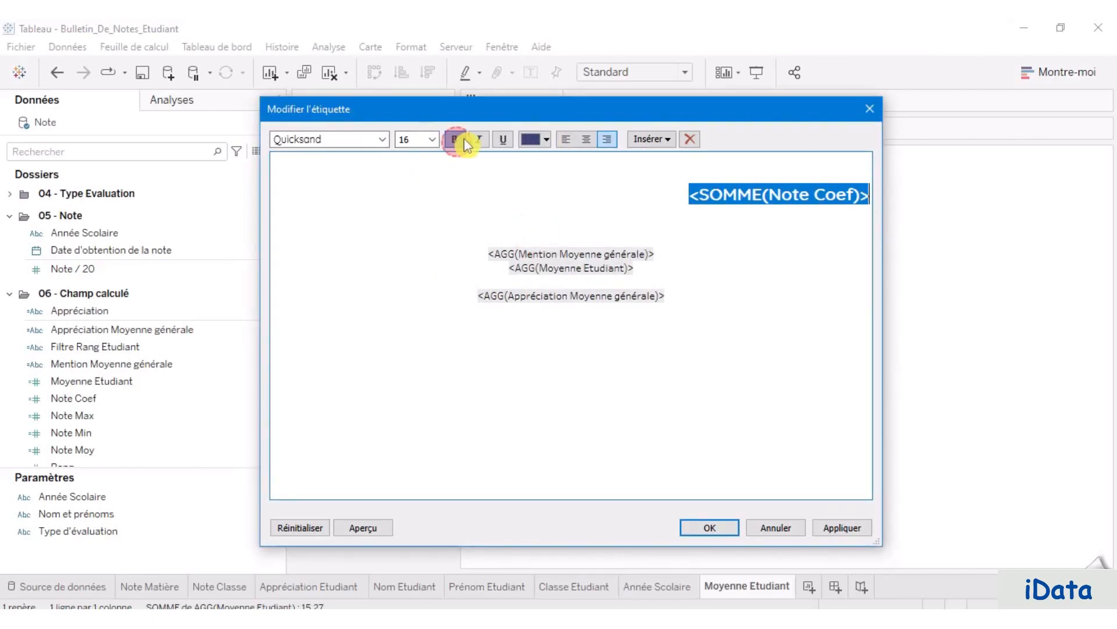
Step: Add the caption "Total Général :" directly above the SOMME(Note Coef) field, removing the blank line between them, and start a new line below the field
left_click(785, 173)
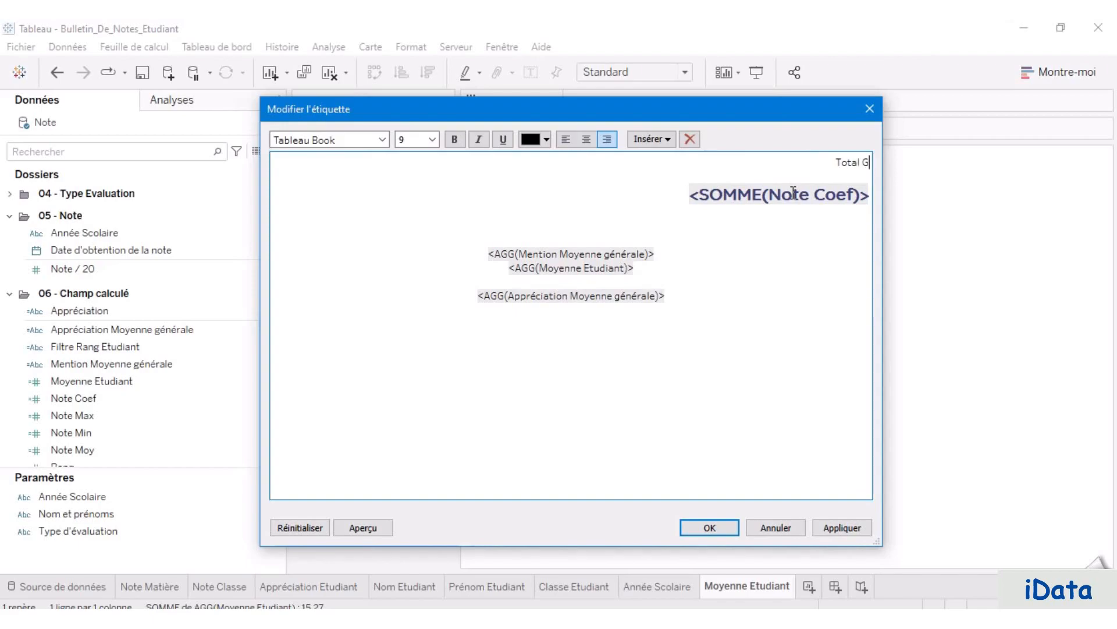
type("Total Général :")
key("Delete")
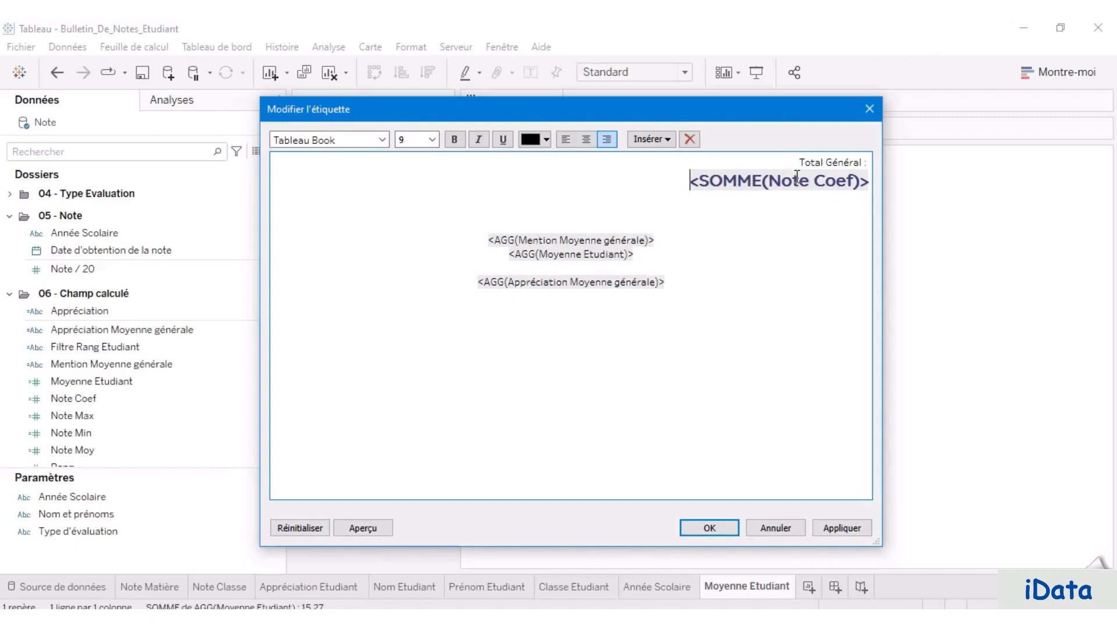
left_click(810, 212)
key("Return")
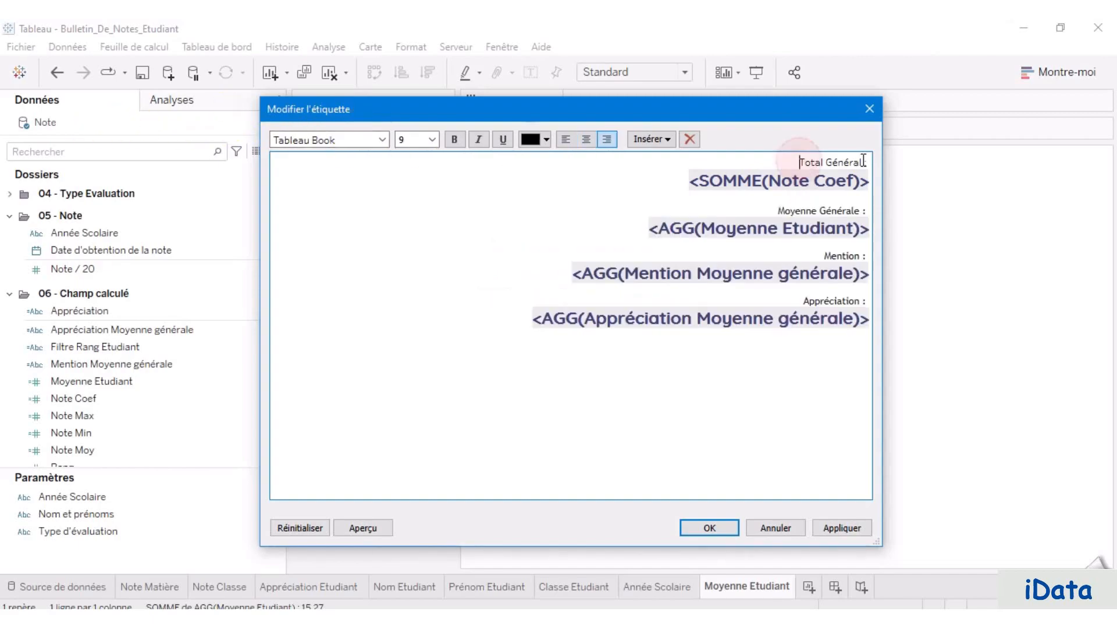
Step: Set the "Total Général :" caption's font to Trebuchet MS and apply the label changes to the sheet
left_click_drag(796, 161, 871, 161)
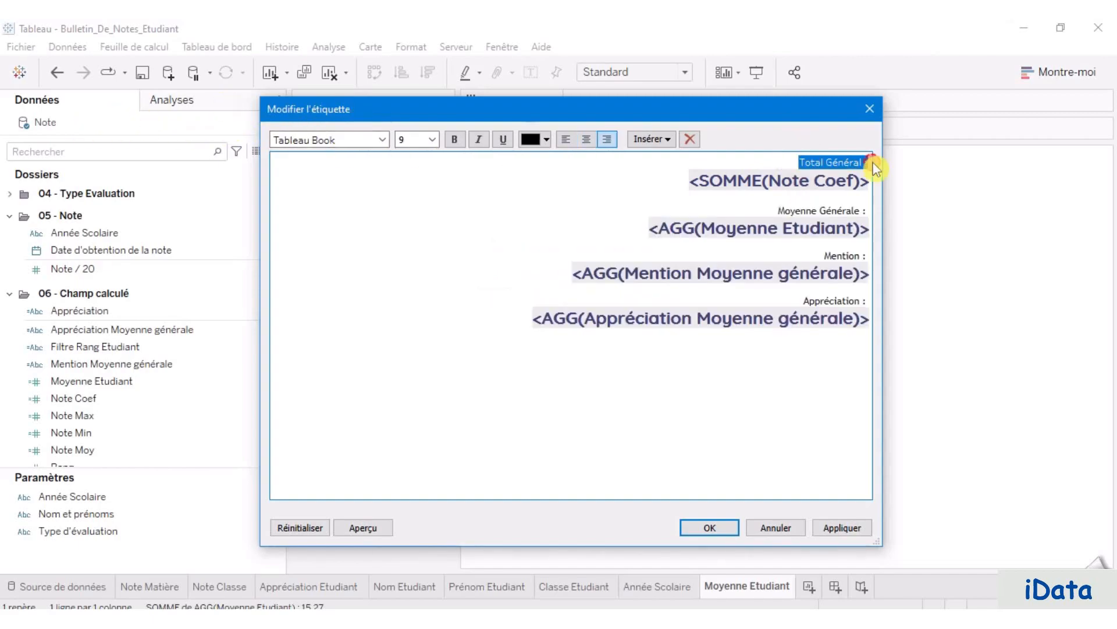
left_click(345, 138)
type("Trebuchet MS")
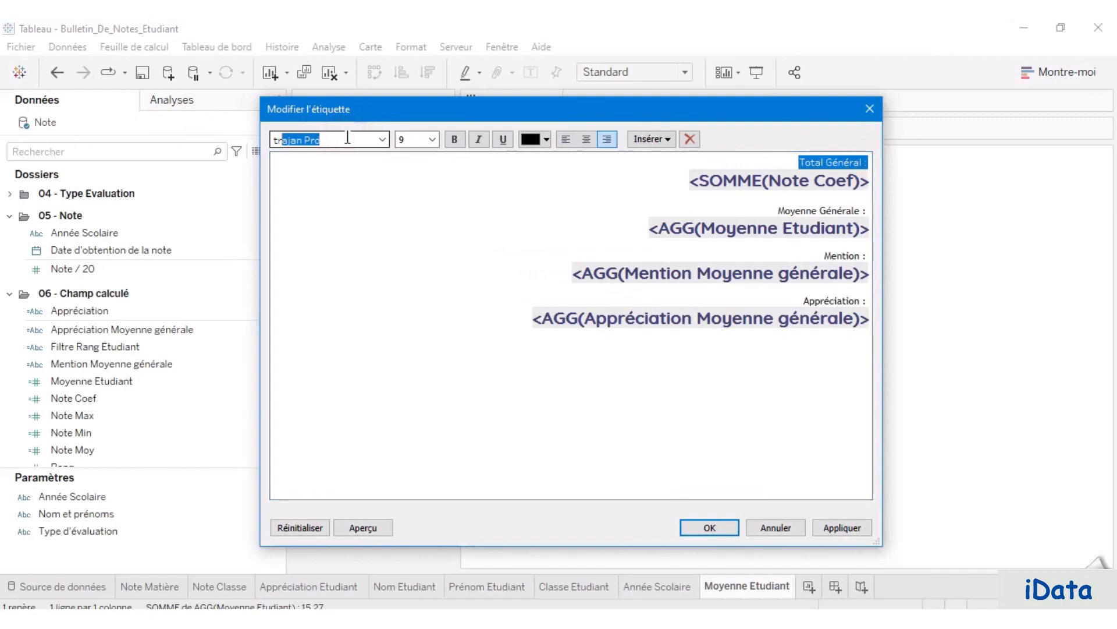
key("Return")
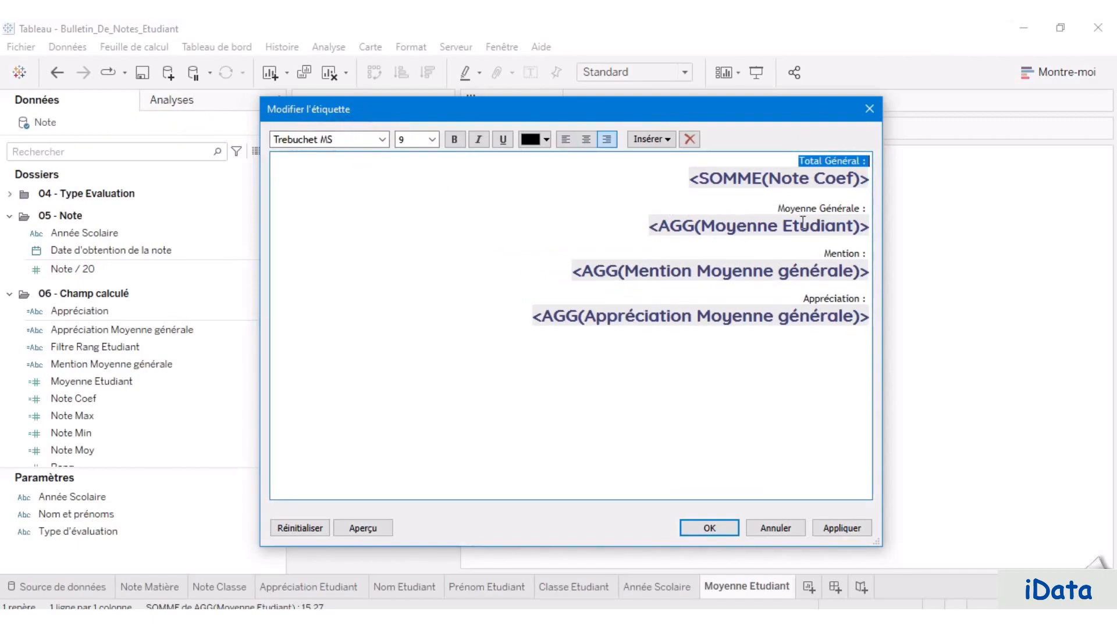
left_click(803, 223)
left_click(854, 532)
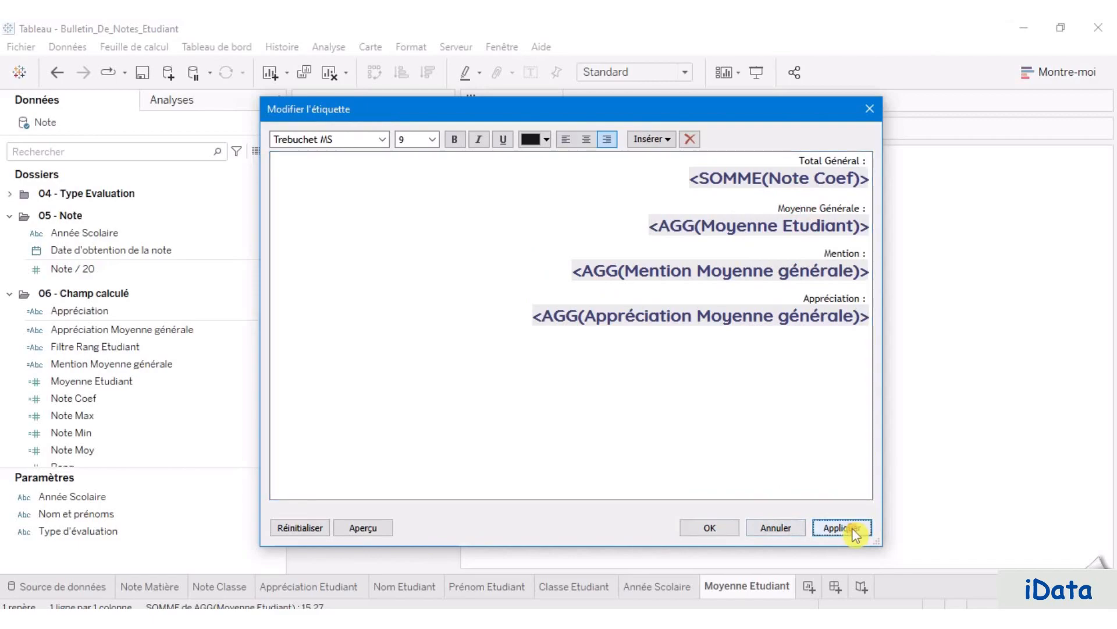
left_click(722, 527)
left_click(622, 411)
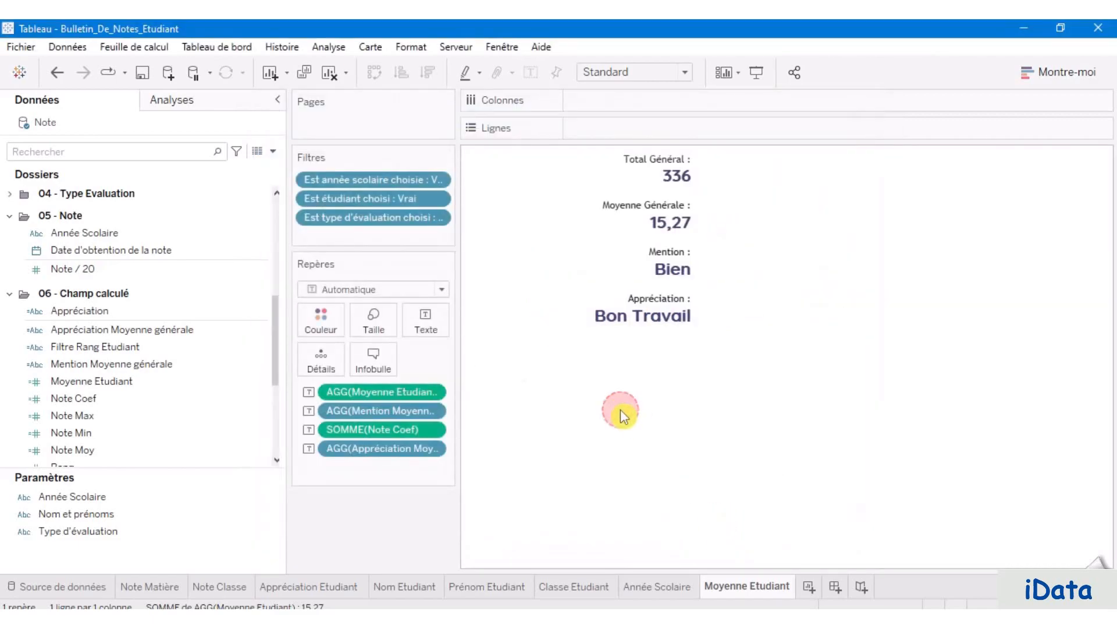
mouse_move(575, 259)
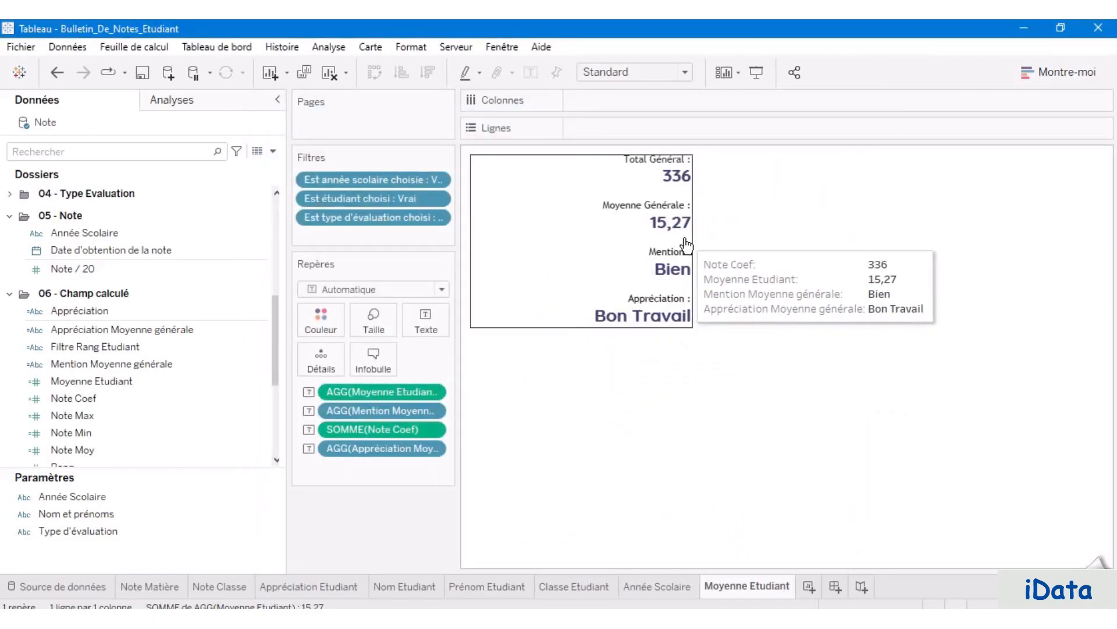
left_click(559, 232)
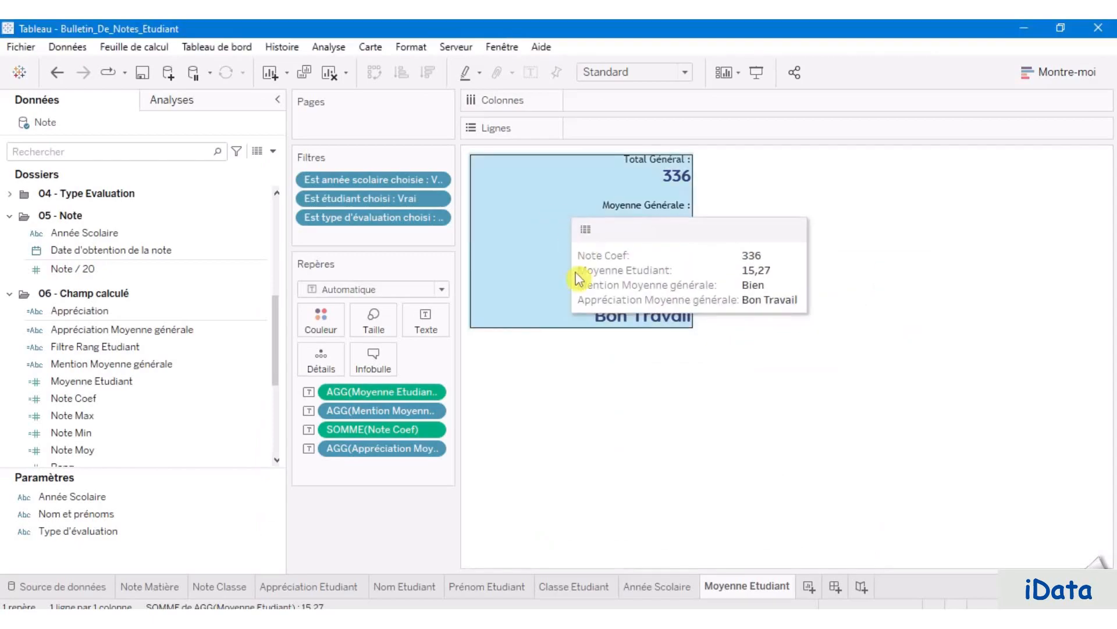
right_click(602, 244)
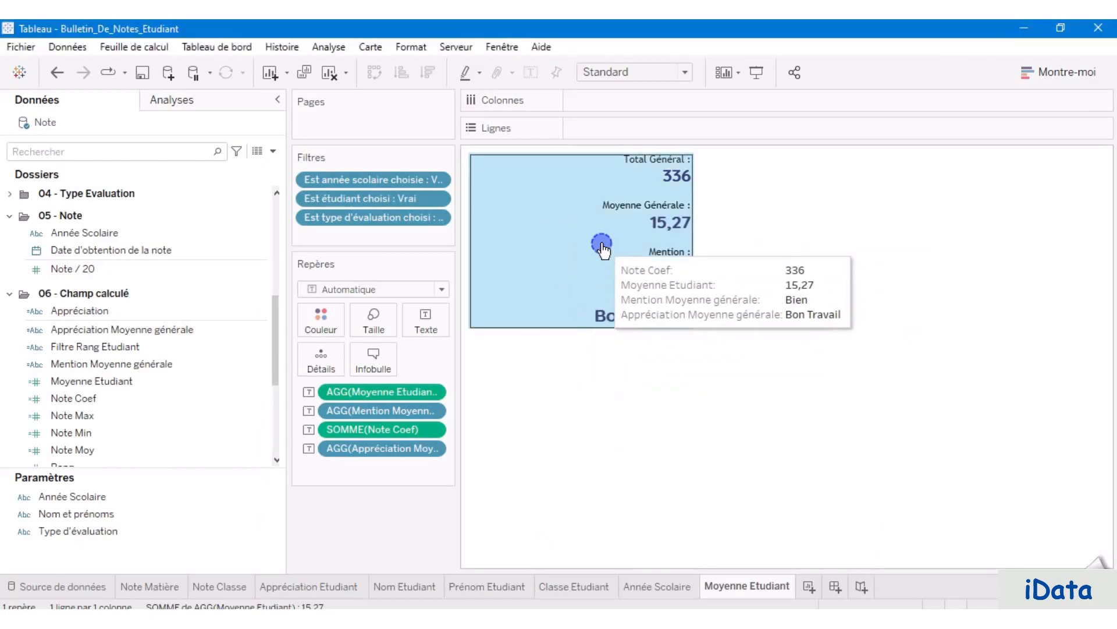
left_click(665, 341)
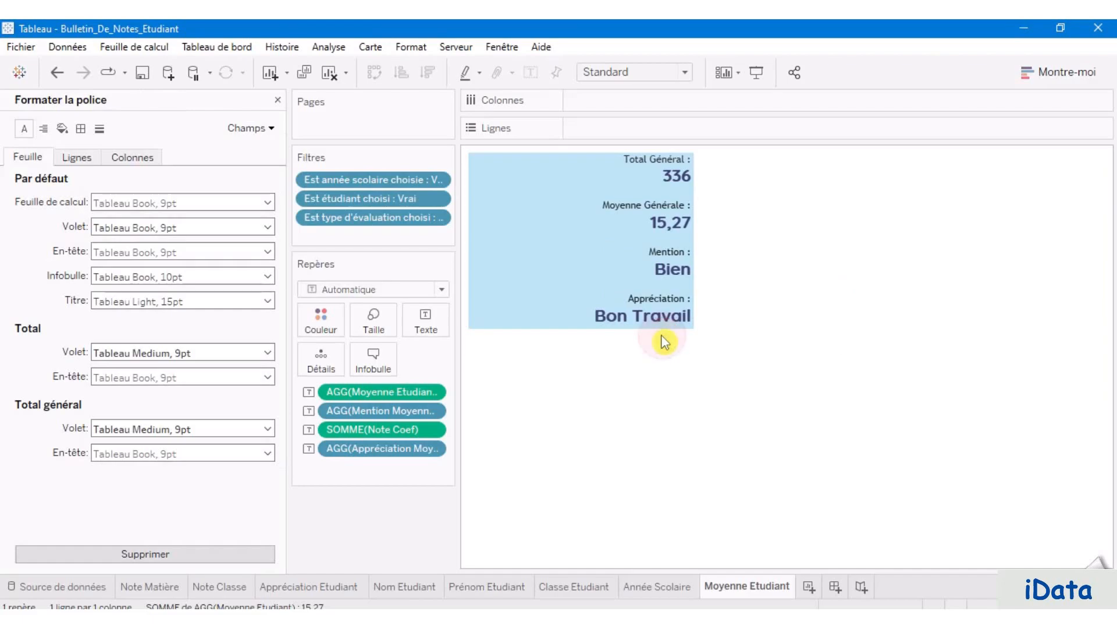
left_click(61, 129)
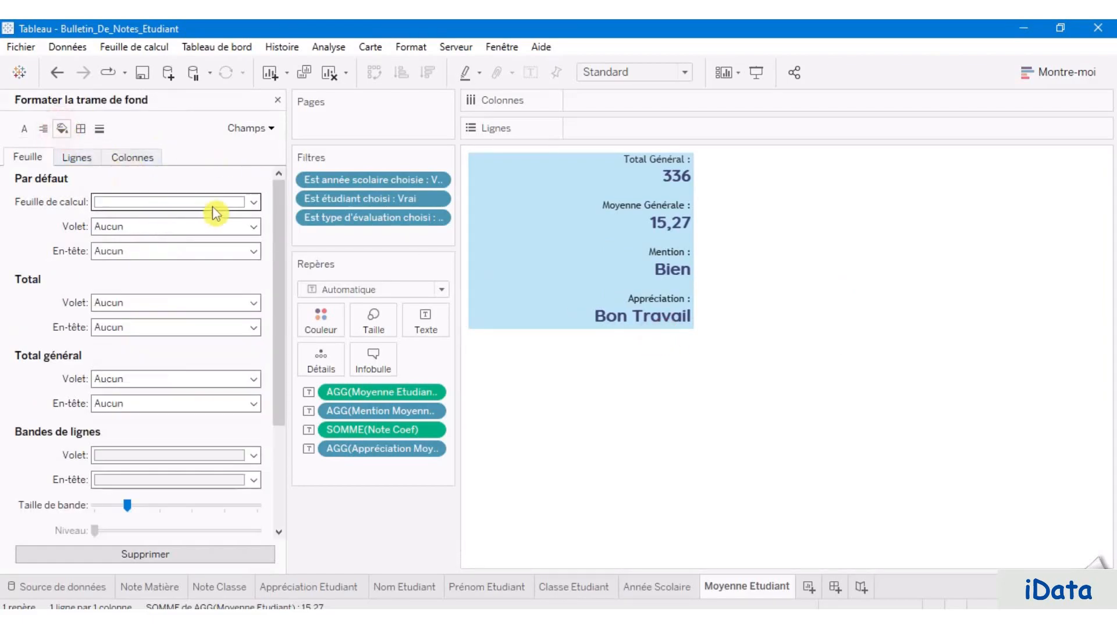
left_click(254, 202)
left_click(169, 350)
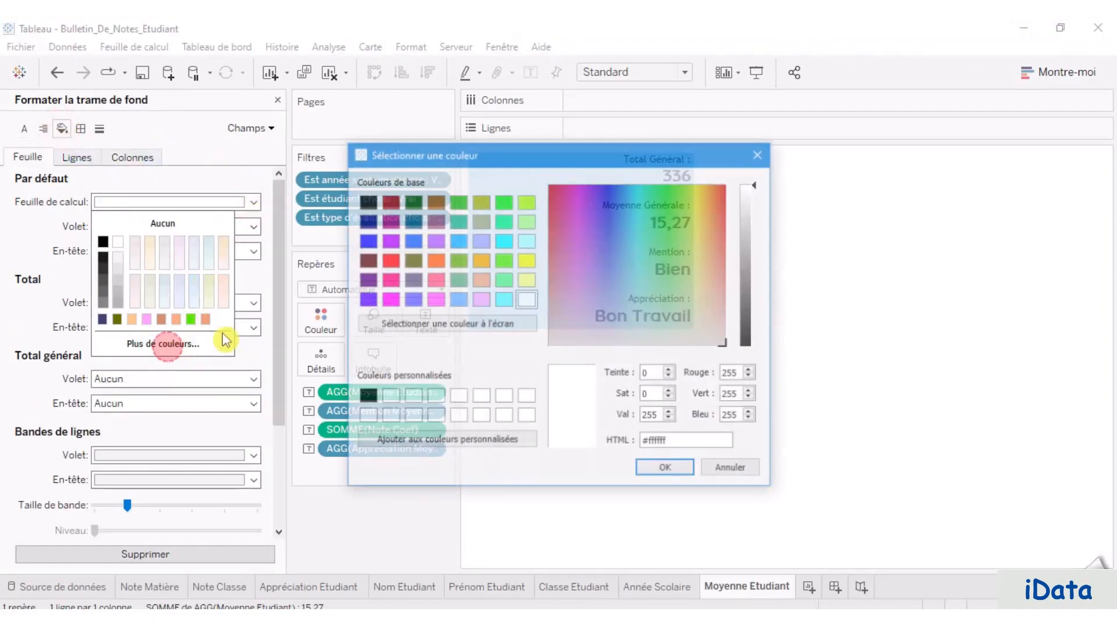
left_click_drag(644, 443, 684, 444)
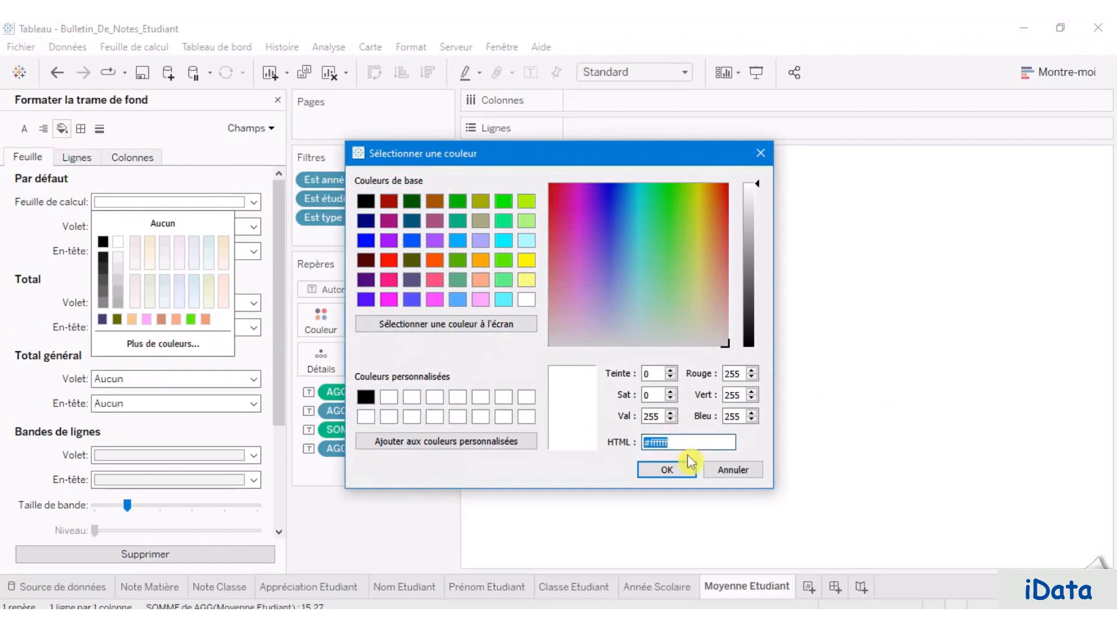
left_click(744, 467)
left_click(596, 473)
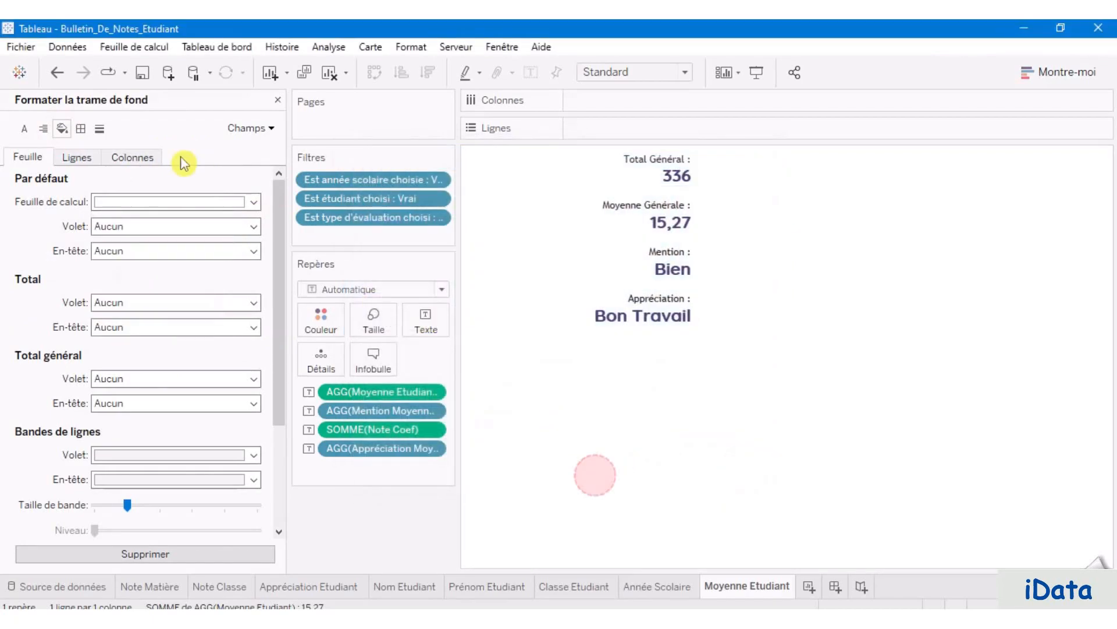
Step: Set the default worksheet background shading of the Moyenne Etudiant sheet to the custom colour #dfedeb
left_click(636, 220)
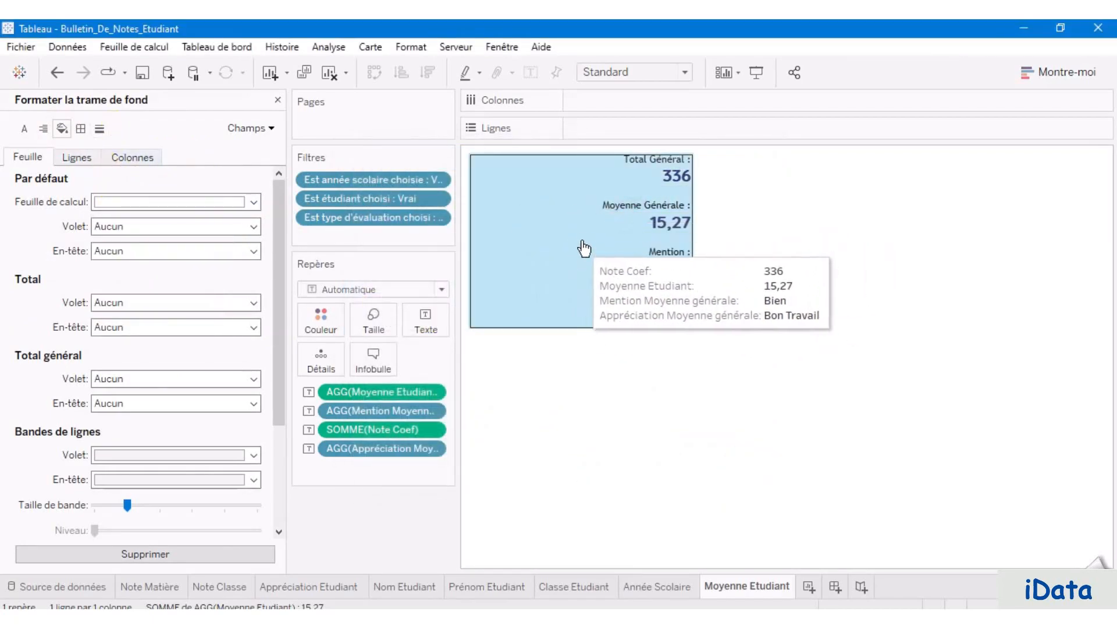
right_click(613, 232)
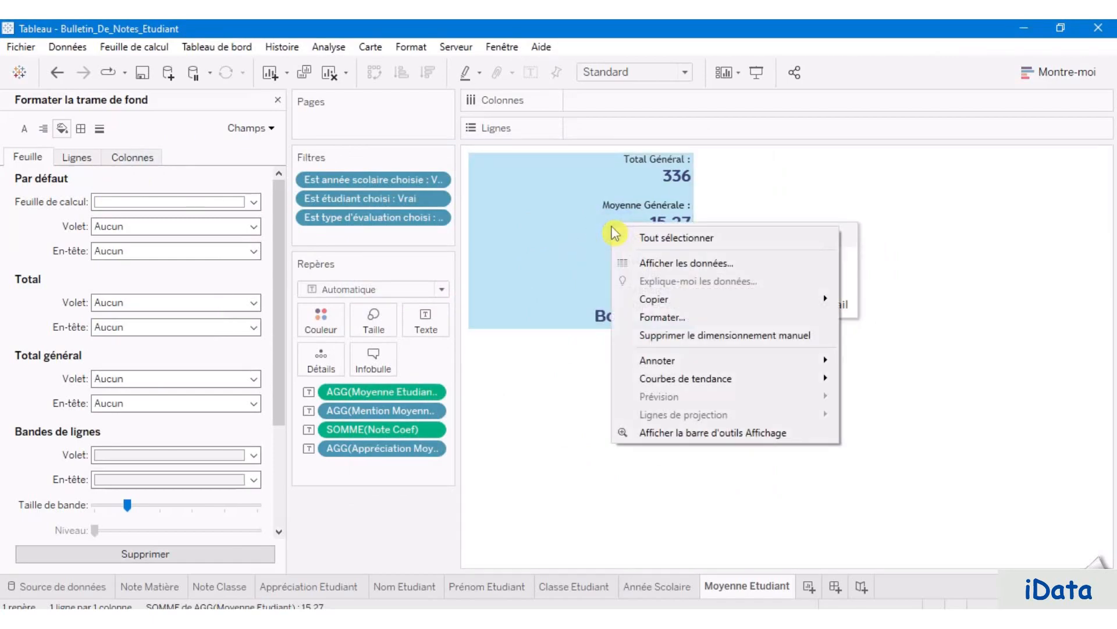
left_click(667, 325)
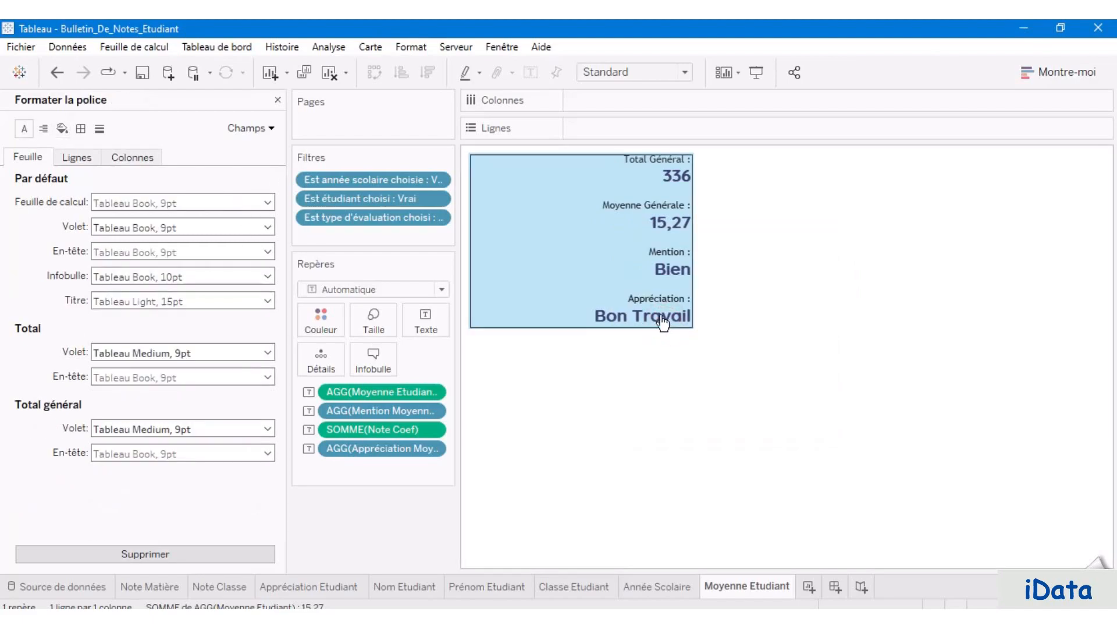
left_click(62, 131)
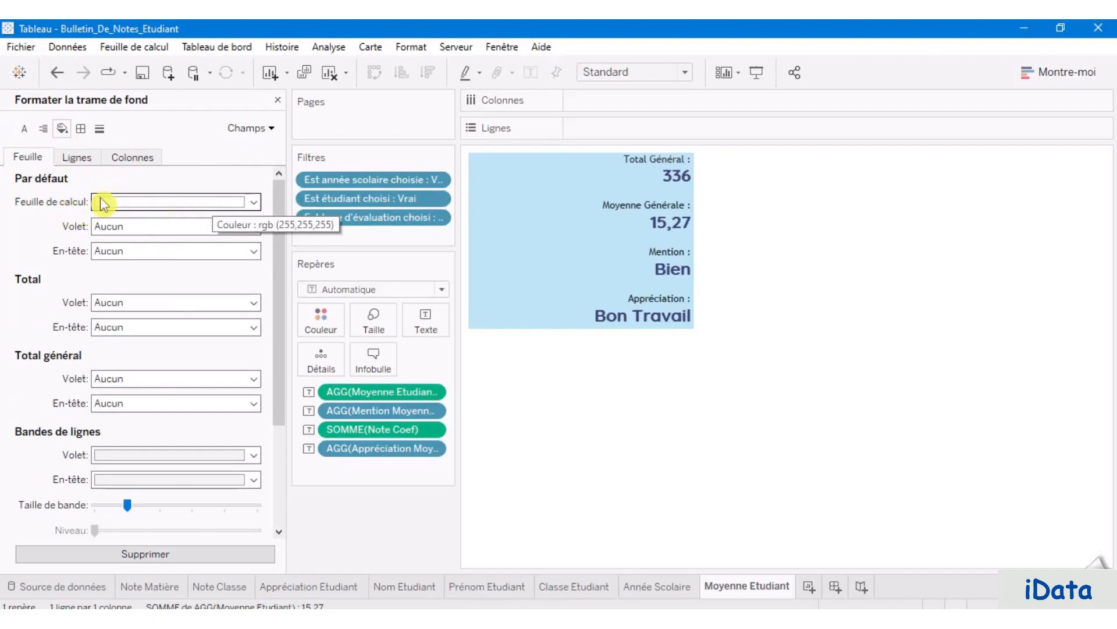
left_click(143, 208)
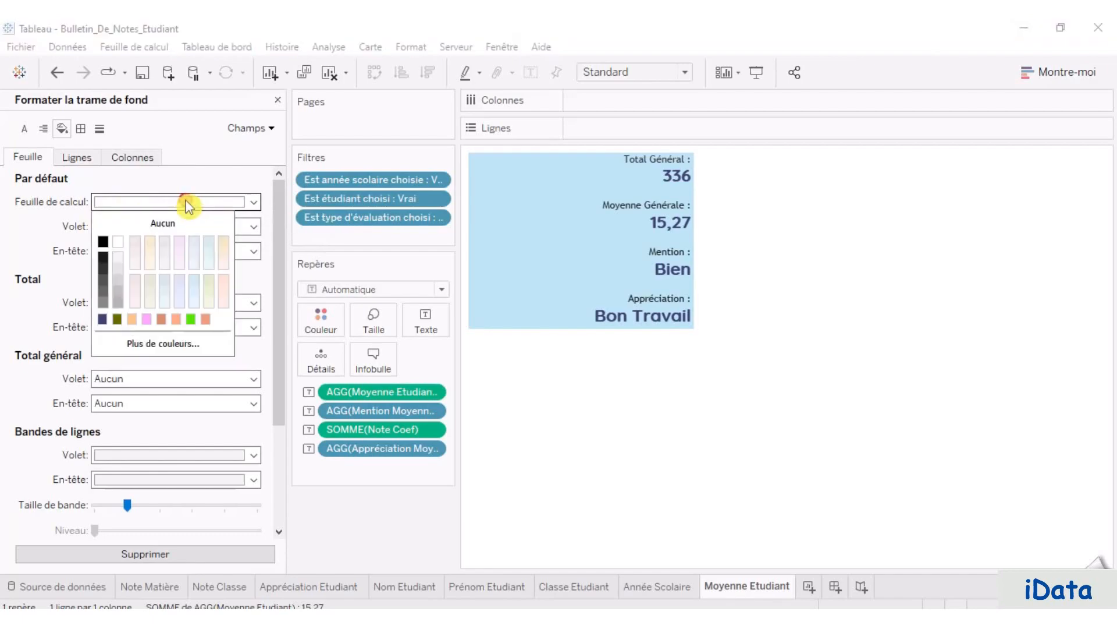
left_click(181, 344)
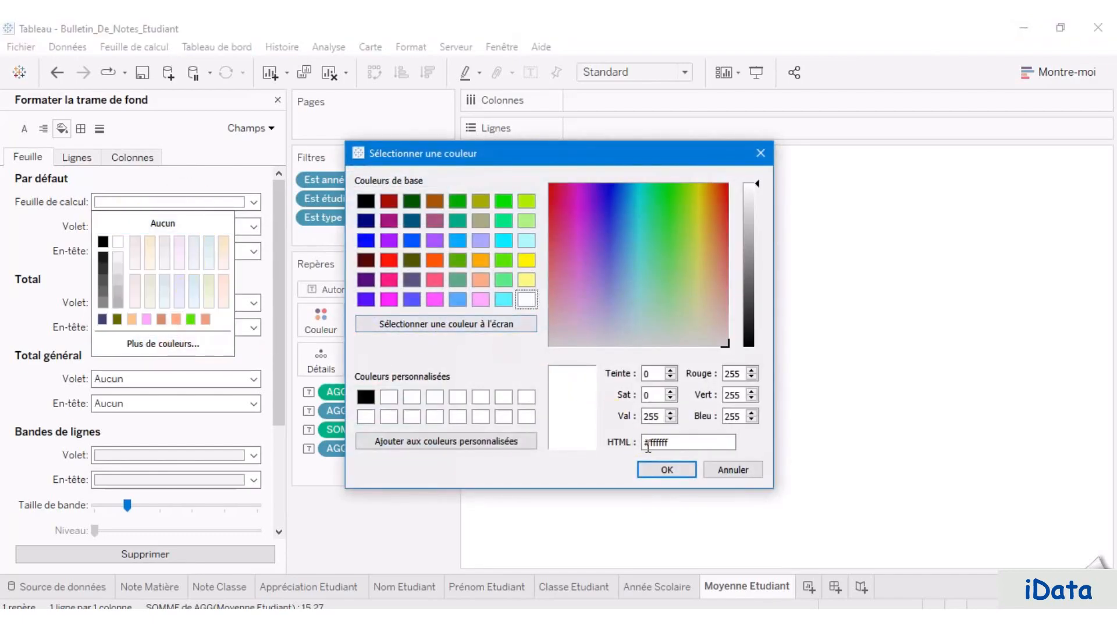
left_click_drag(683, 443, 630, 444)
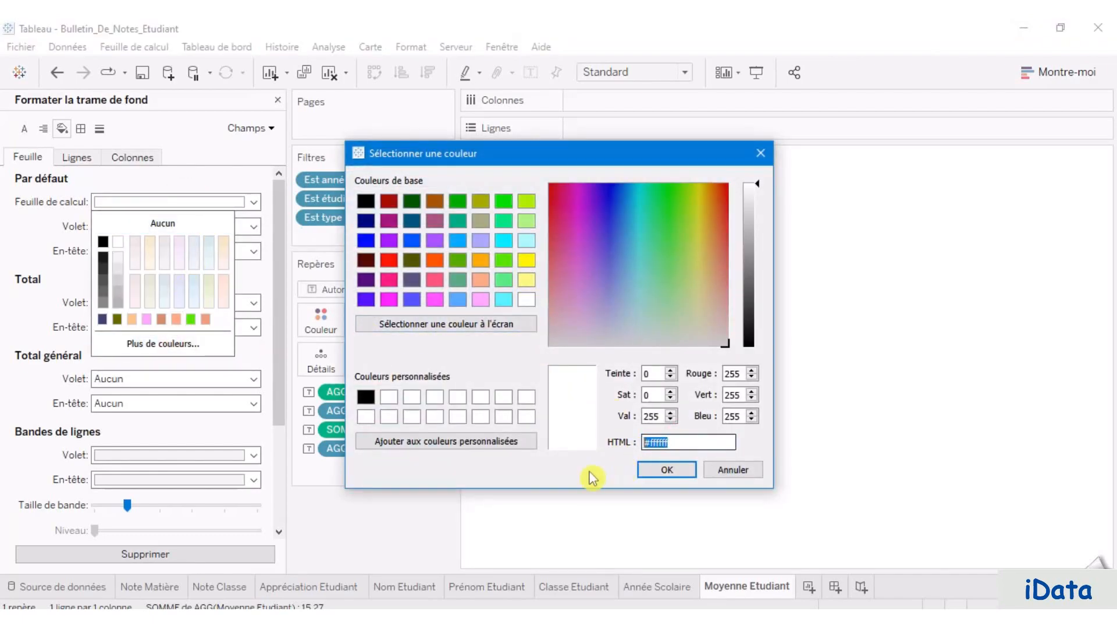
type("#dfedeb")
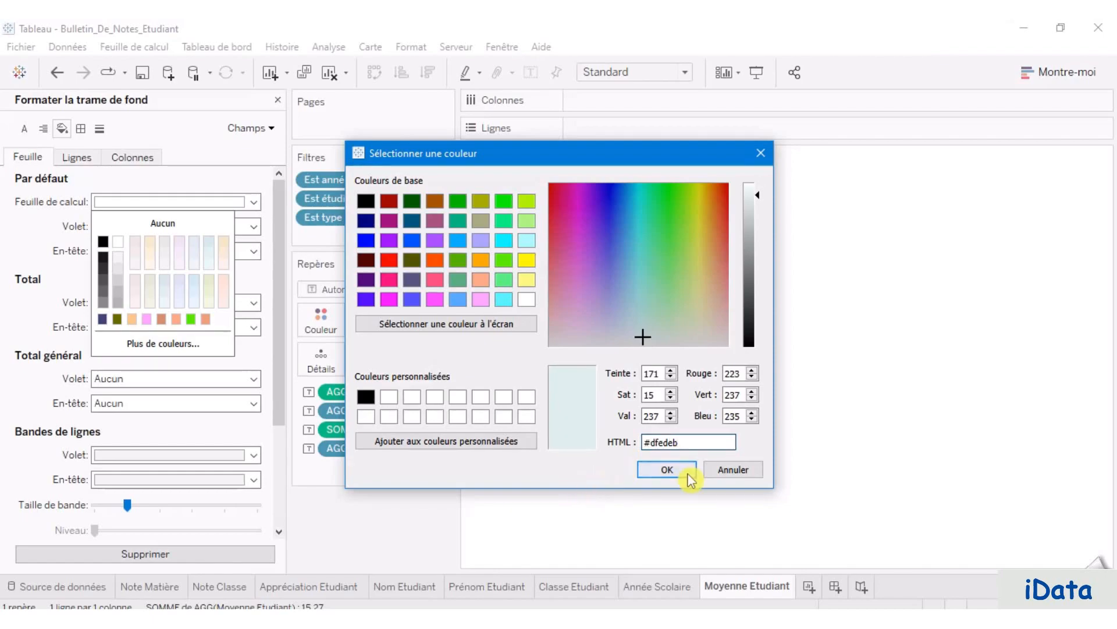
left_click(668, 470)
left_click(659, 437)
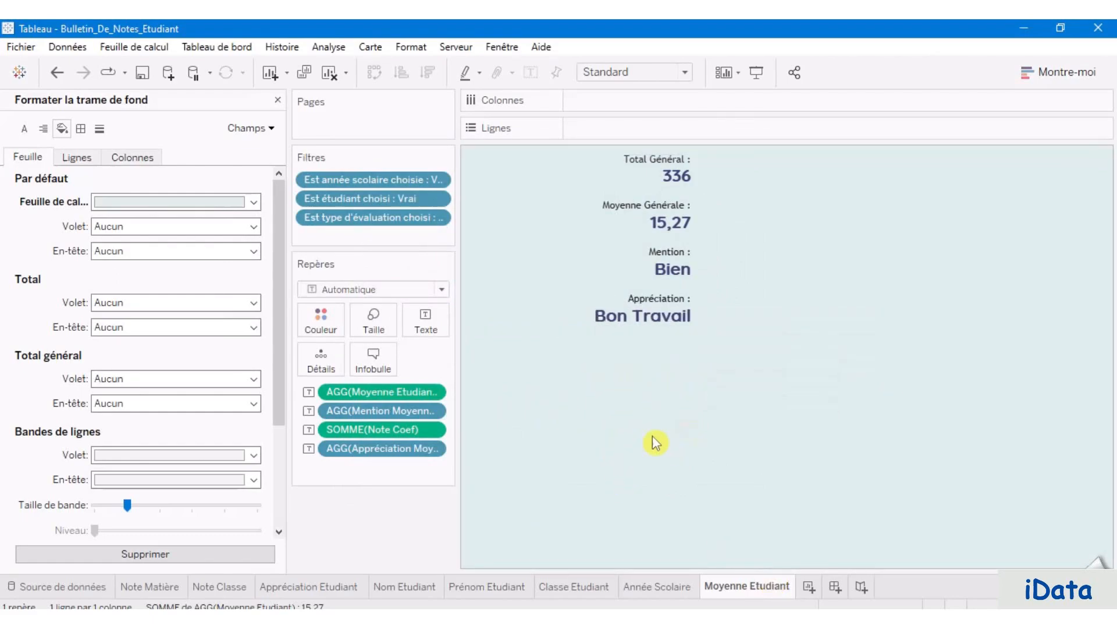
Step: Set the default worksheet background shading of the Année Scolaire sheet to the custom colour #f7e8d9
left_click(656, 586)
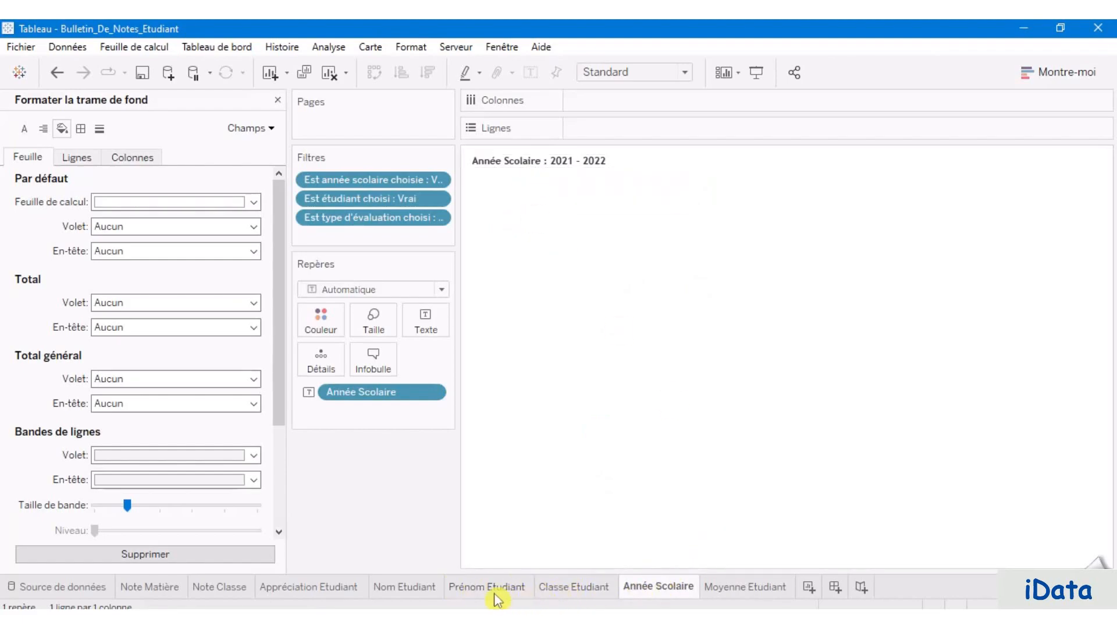
left_click(254, 202)
left_click(163, 341)
double_click(686, 441)
type("#f7e8d9")
left_click(665, 471)
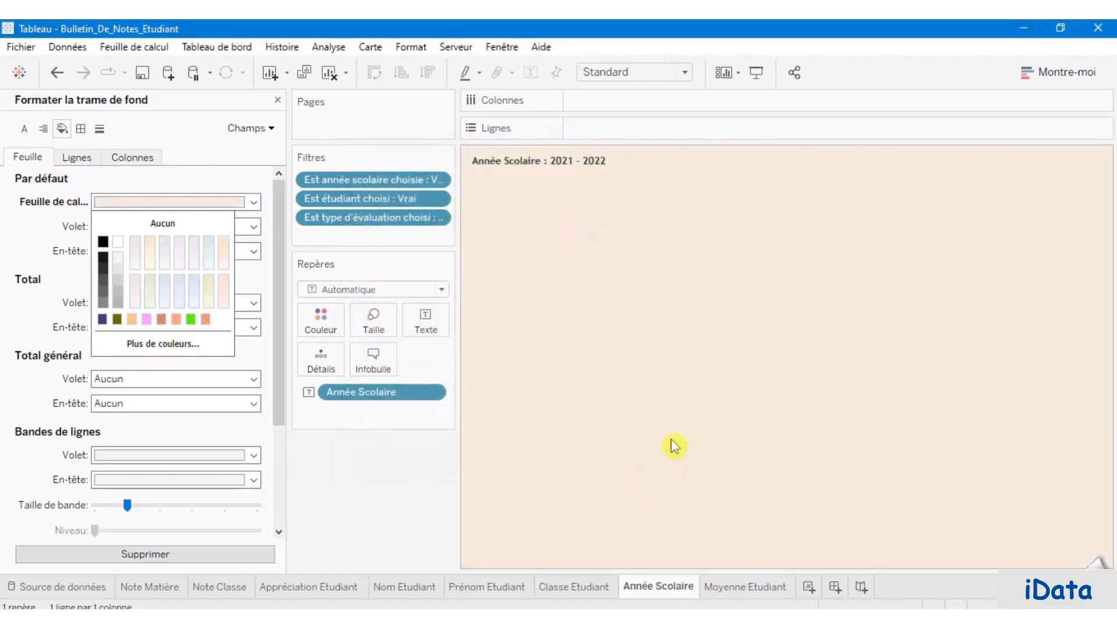
Step: Set the default worksheet background shading of the Classe Etudiant sheet to the same beige as the Année Scolaire sheet
left_click(673, 434)
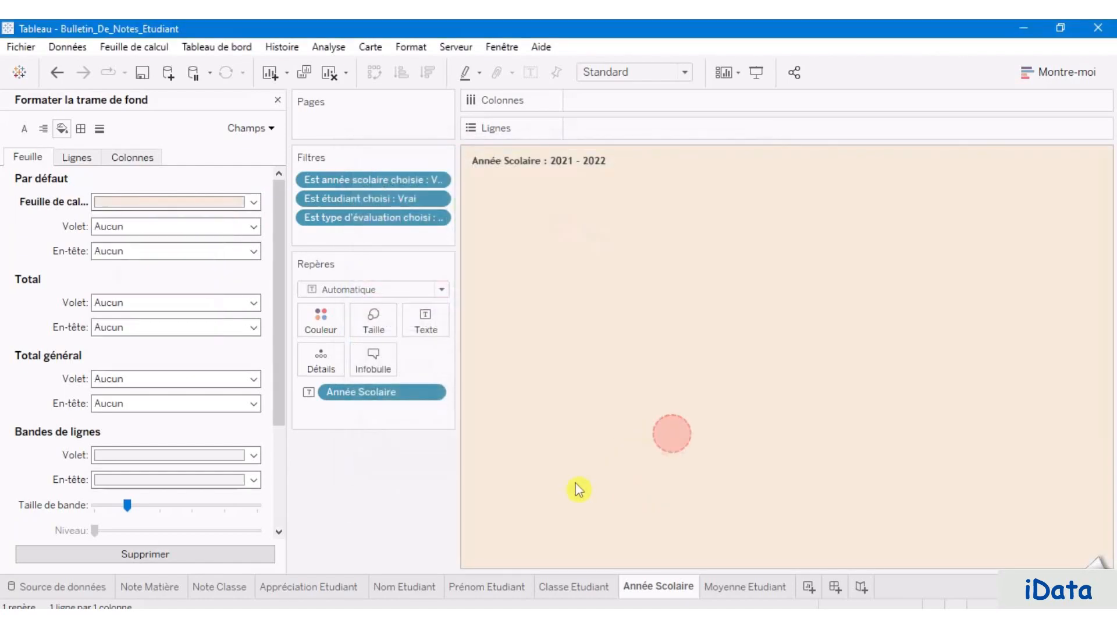
left_click(582, 586)
left_click(254, 202)
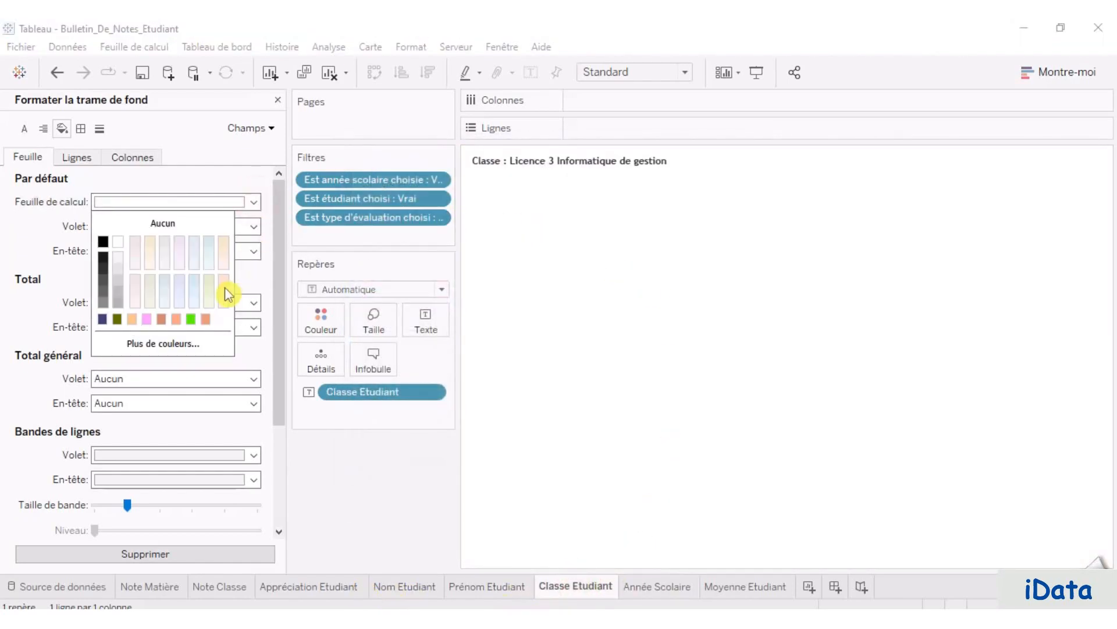
Step: Set the default worksheet background shading of the Prénom Etudiant sheet to the custom colour #f5ead7
left_click(488, 586)
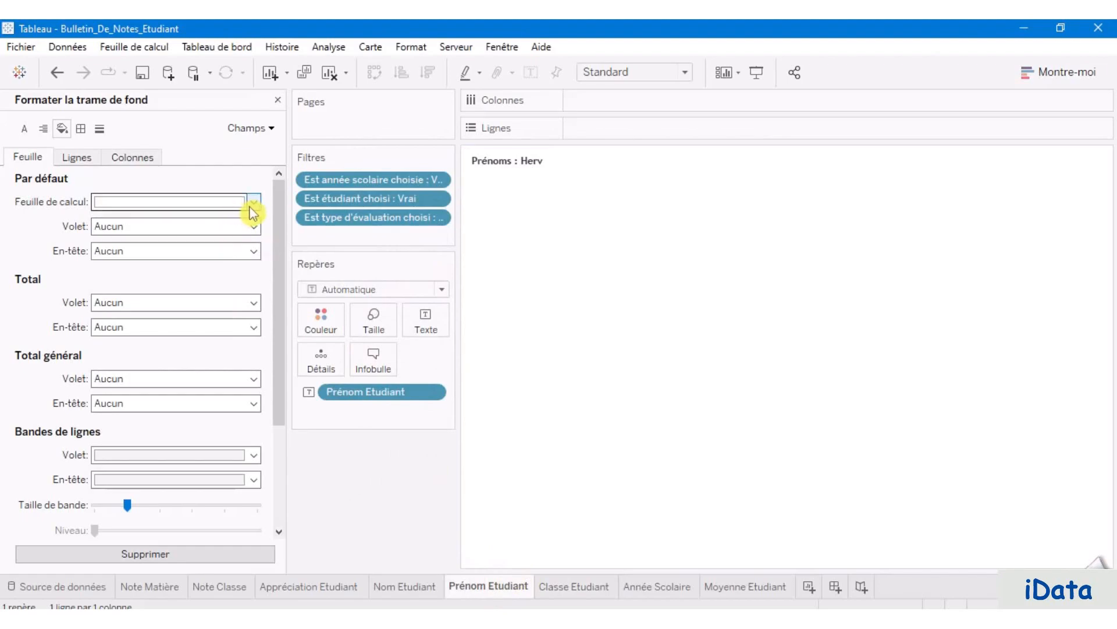
left_click(253, 202)
left_click(202, 349)
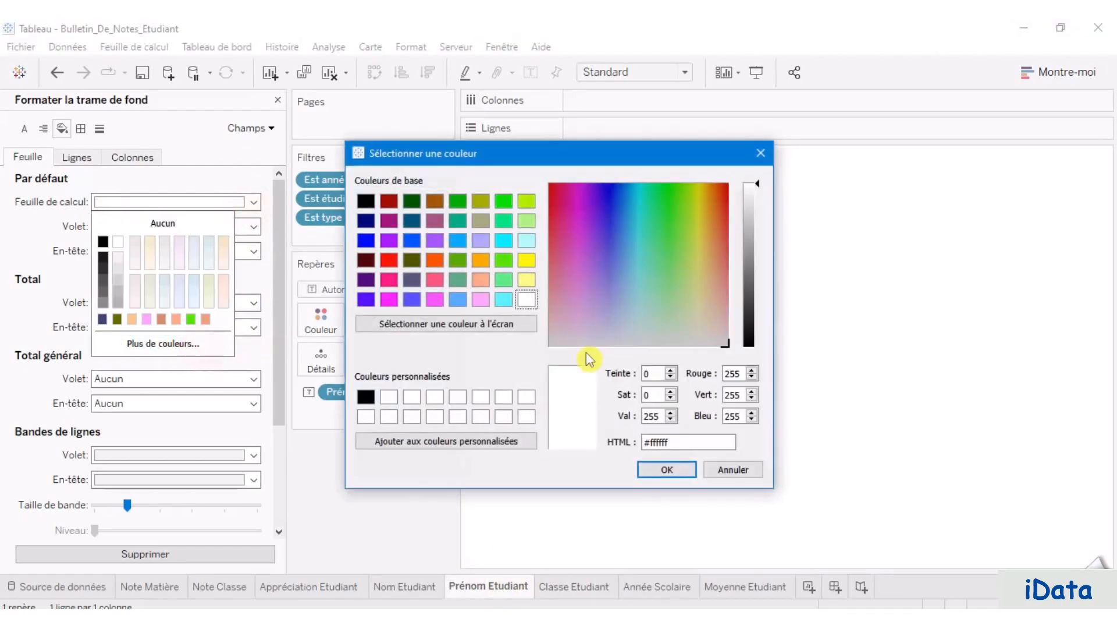
double_click(683, 443)
type("#f5ead7")
left_click(674, 469)
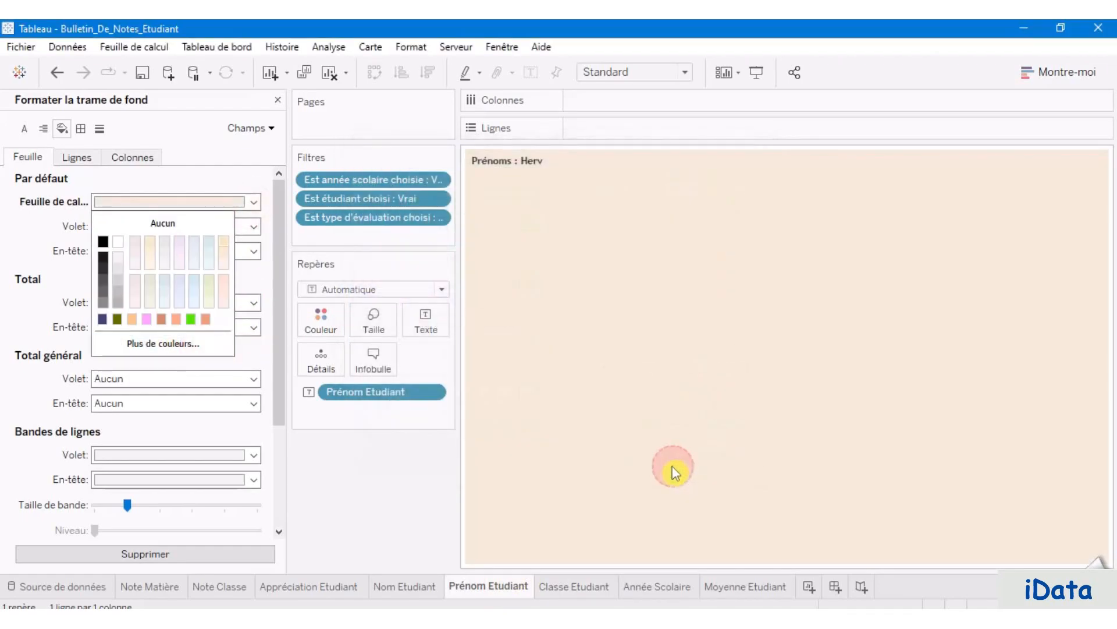
Step: Set the default worksheet background shading of the Nom Etudiant sheet to the custom colour #f5ead7
left_click(405, 584)
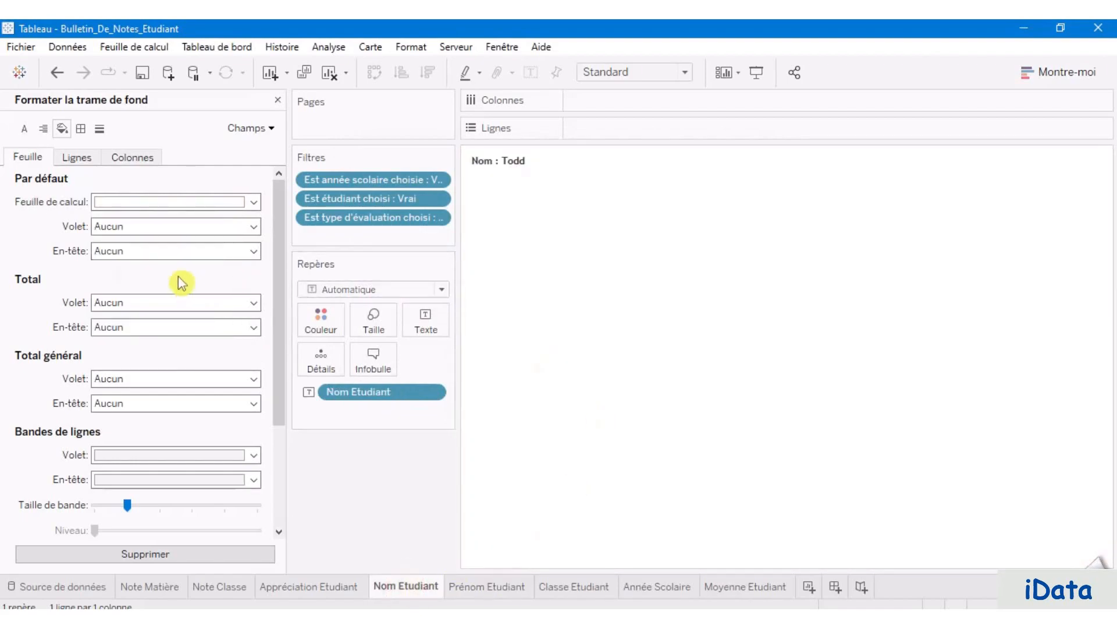
left_click(252, 202)
left_click(219, 347)
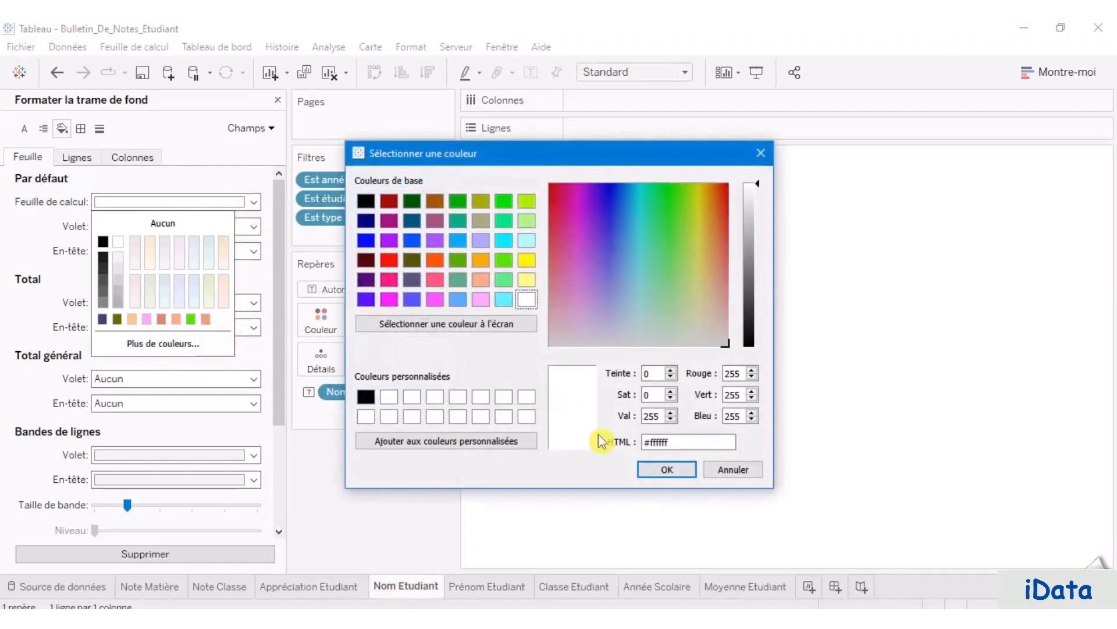
double_click(680, 442)
type("#f5ead7")
left_click(683, 477)
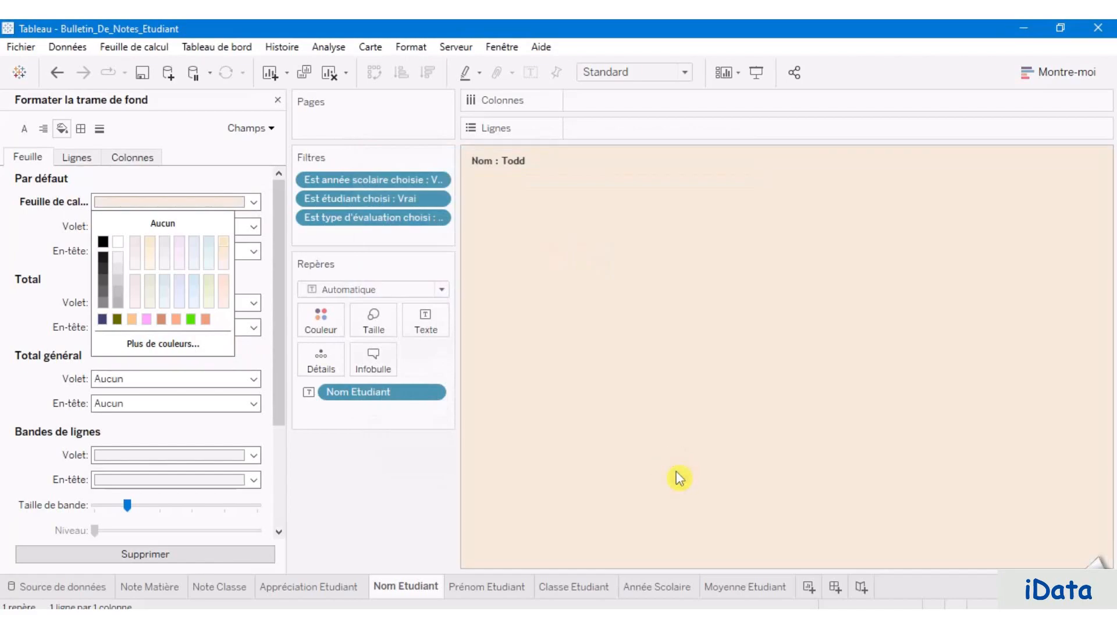
left_click(648, 452)
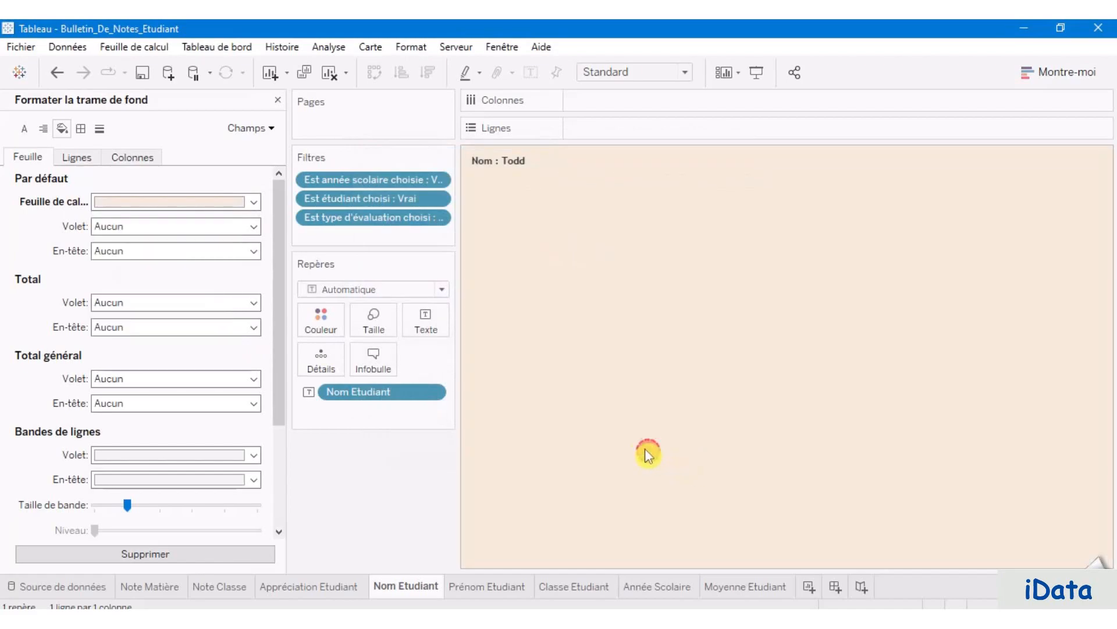
Step: Review the background shading of each sheet from Appréciation Etudiant through Moyenne Etudiant
left_click(326, 585)
left_click(405, 585)
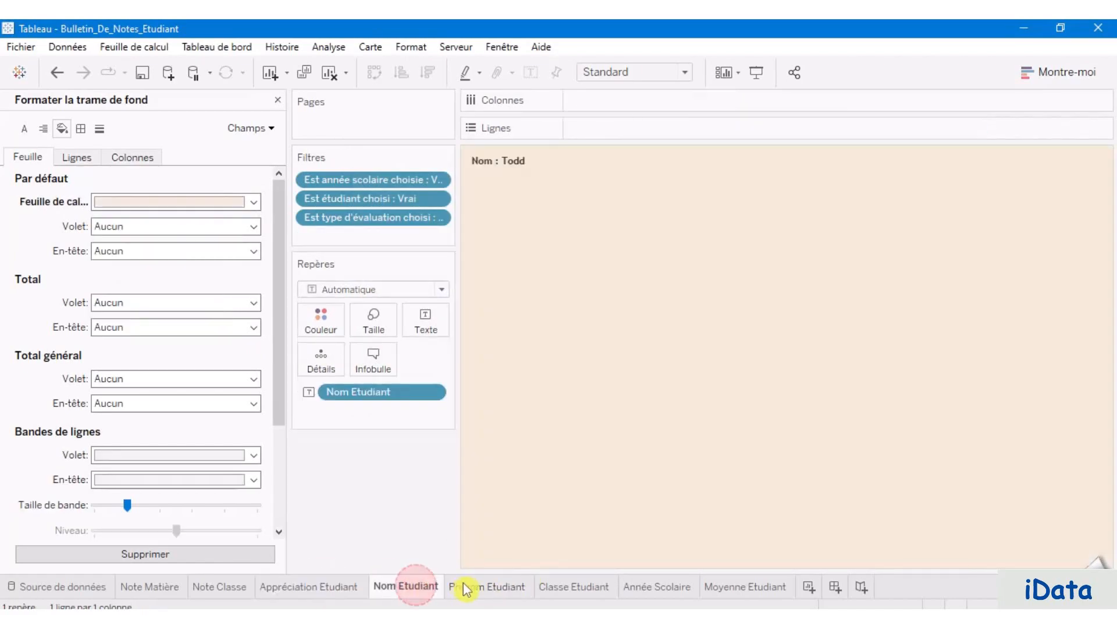
left_click(482, 592)
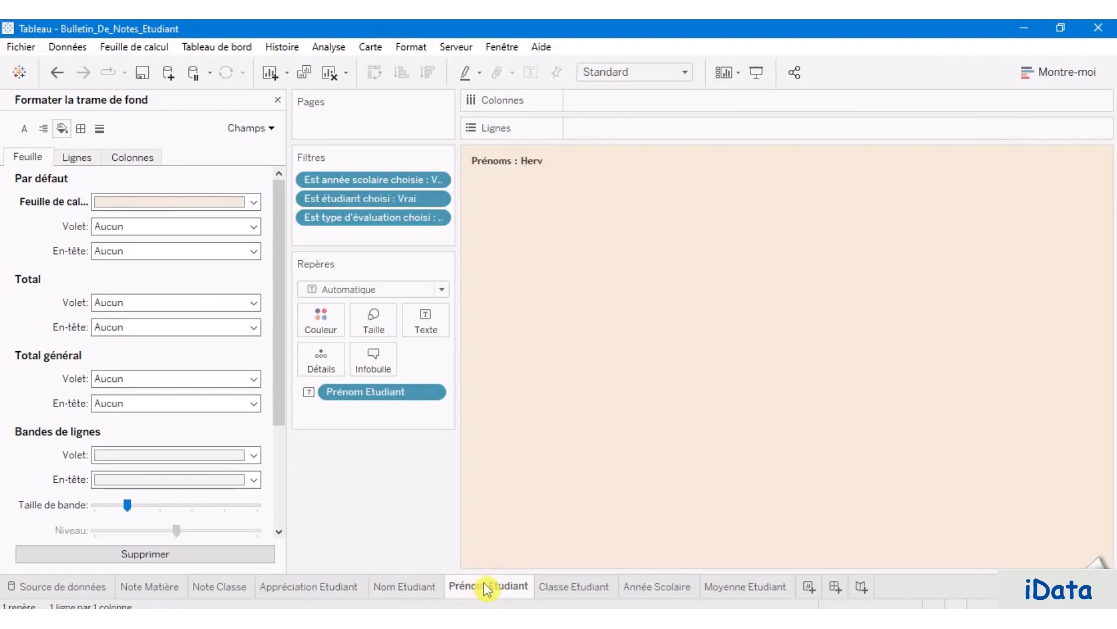
left_click(574, 589)
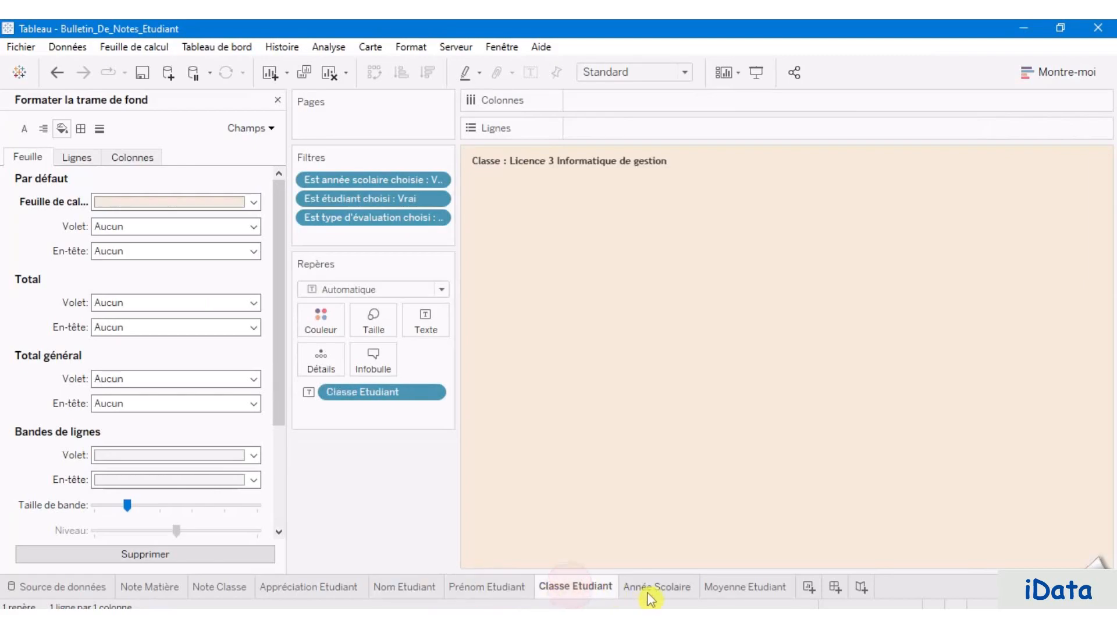
left_click(656, 586)
left_click(746, 587)
left_click(675, 486)
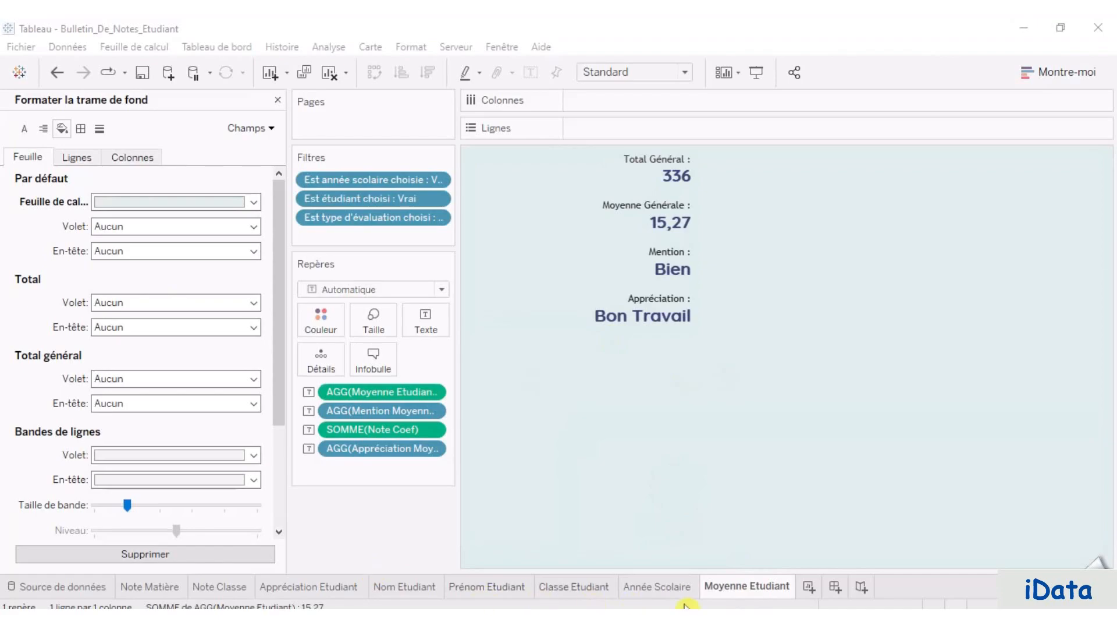
Step: Duplicate the Moyenne Etudiant sheet and rename the copy as Total Coefficient Etudiant
left_click(748, 589)
right_click(748, 589)
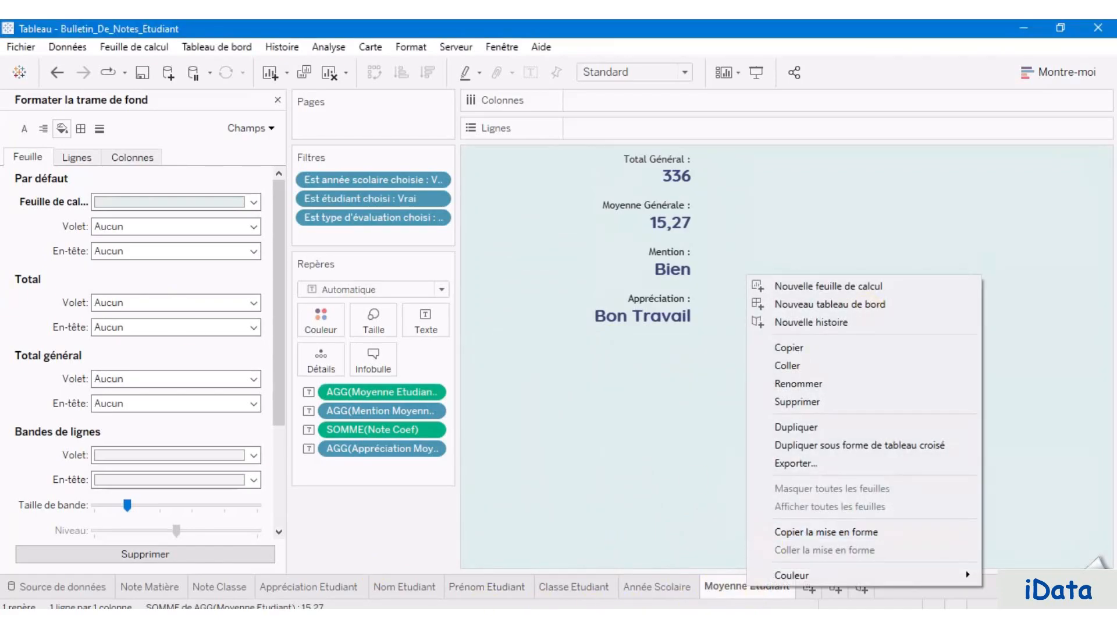
left_click(873, 304)
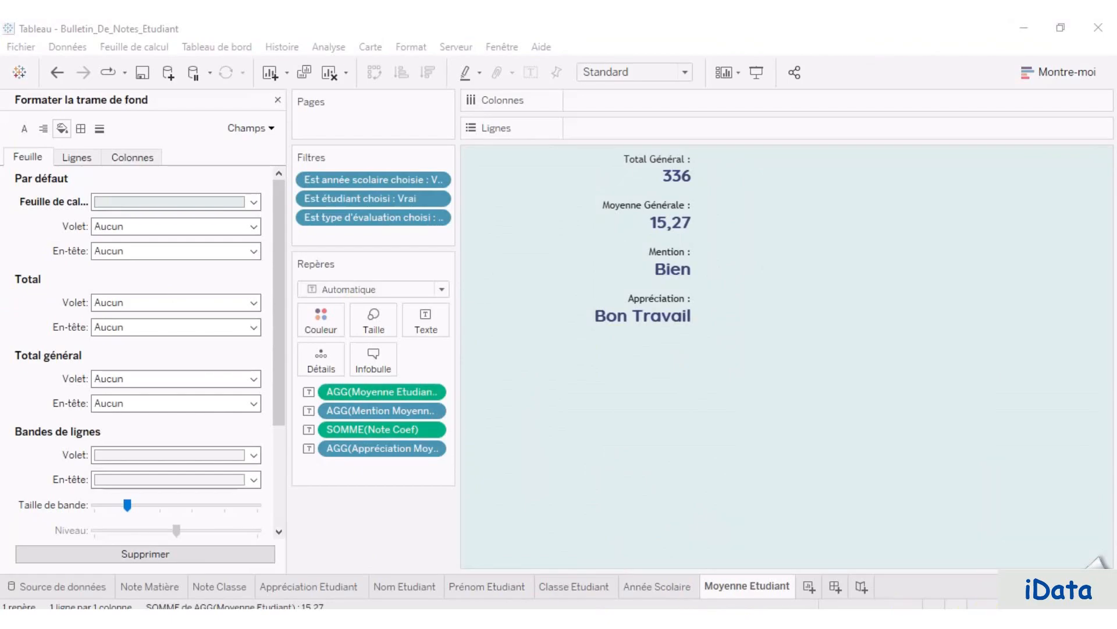
right_click(742, 589)
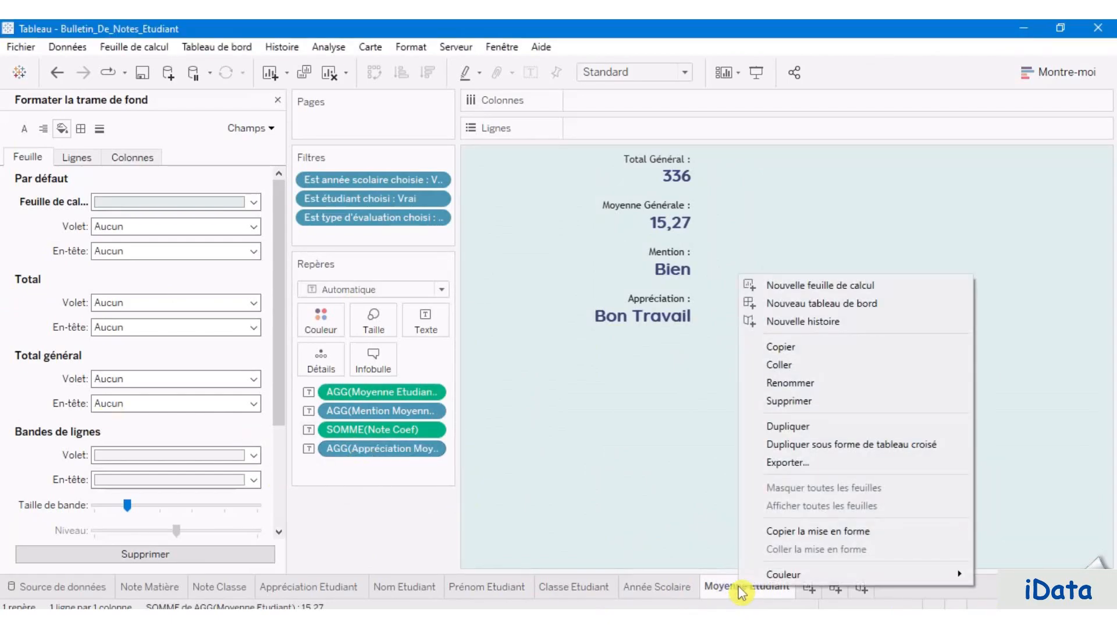
left_click(820, 426)
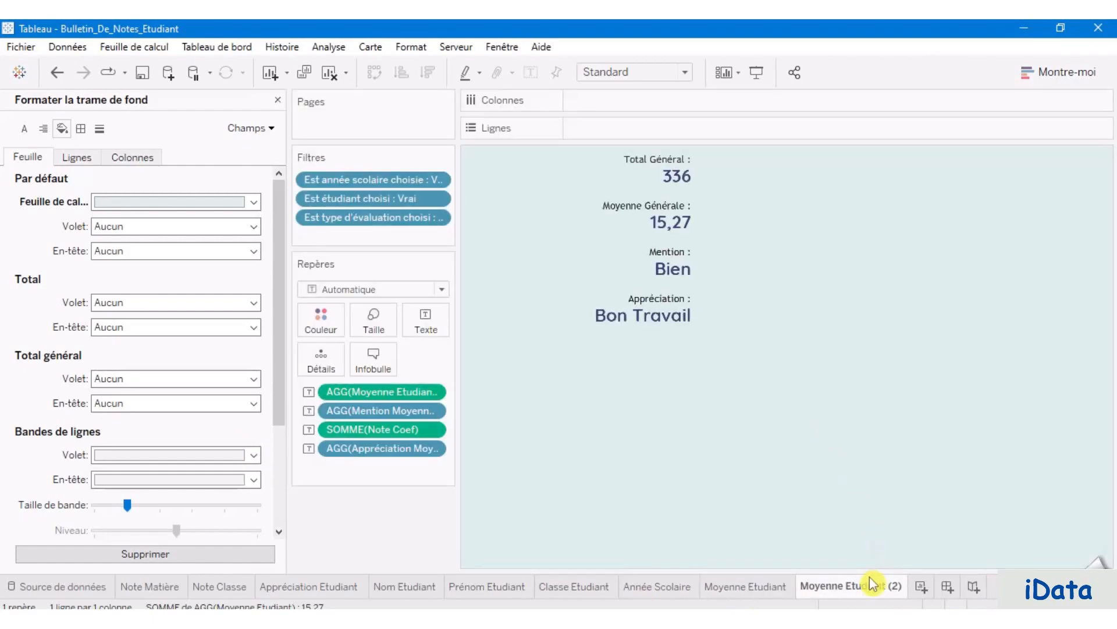
double_click(862, 587)
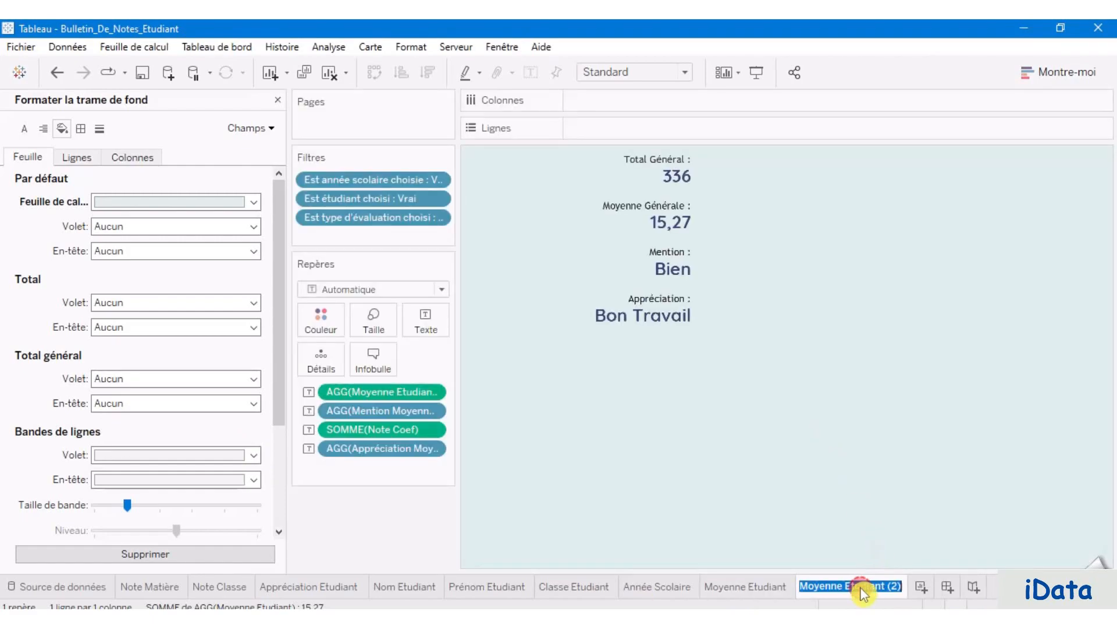
type("Total Coefficient Etudiant")
left_click(844, 514)
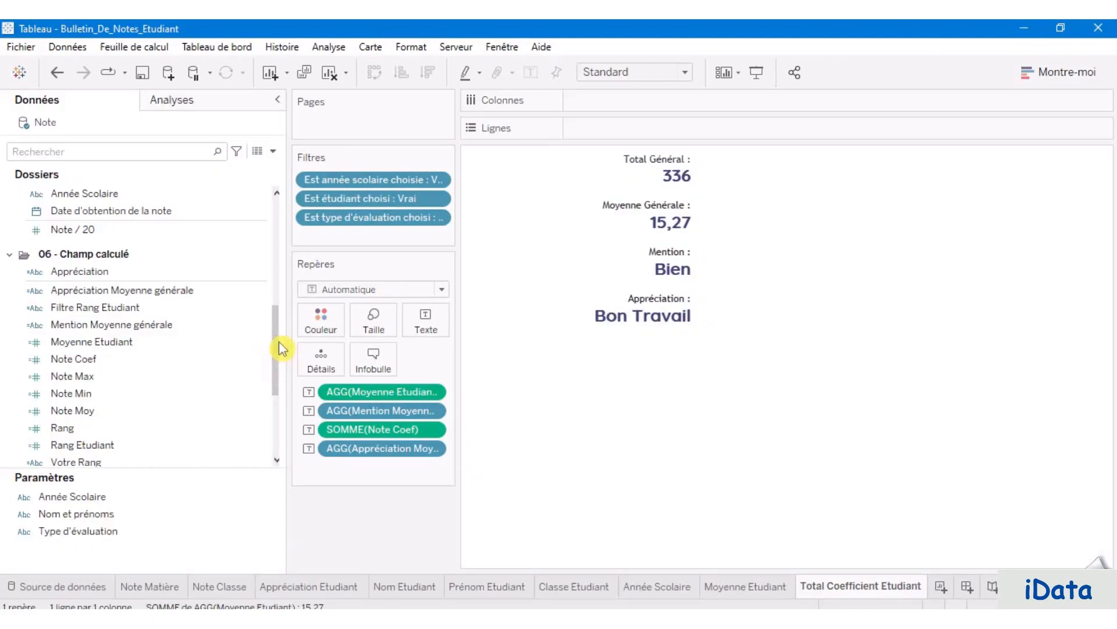
Step: Add the Coef field from the 03 - Matière folder to the marks as a SOMME text label
left_click_drag(278, 349, 279, 294)
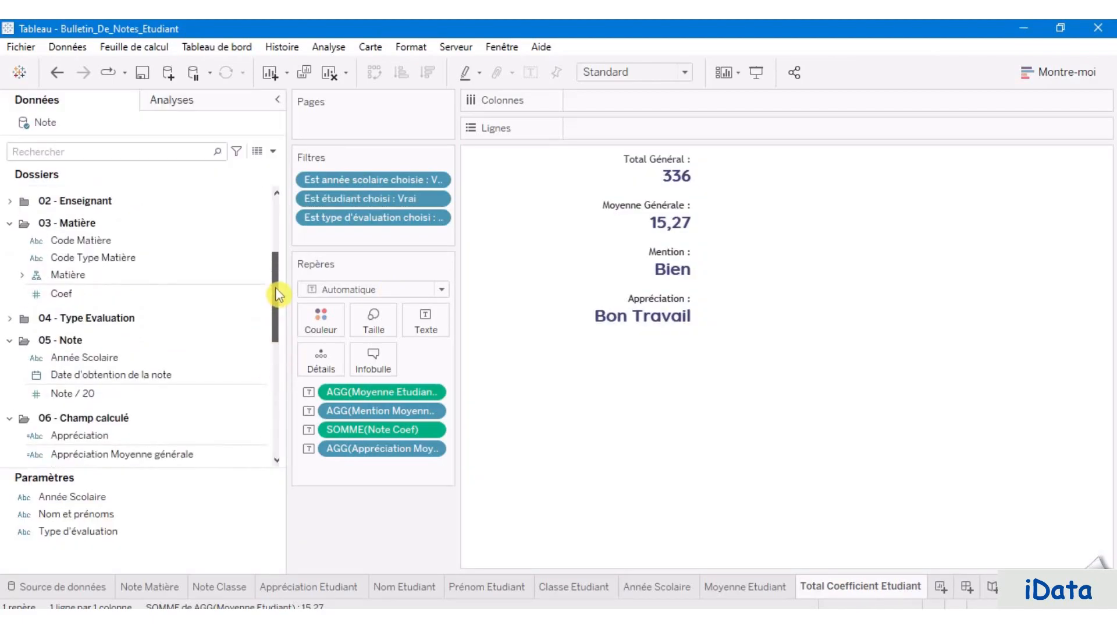
left_click_drag(93, 293, 337, 481)
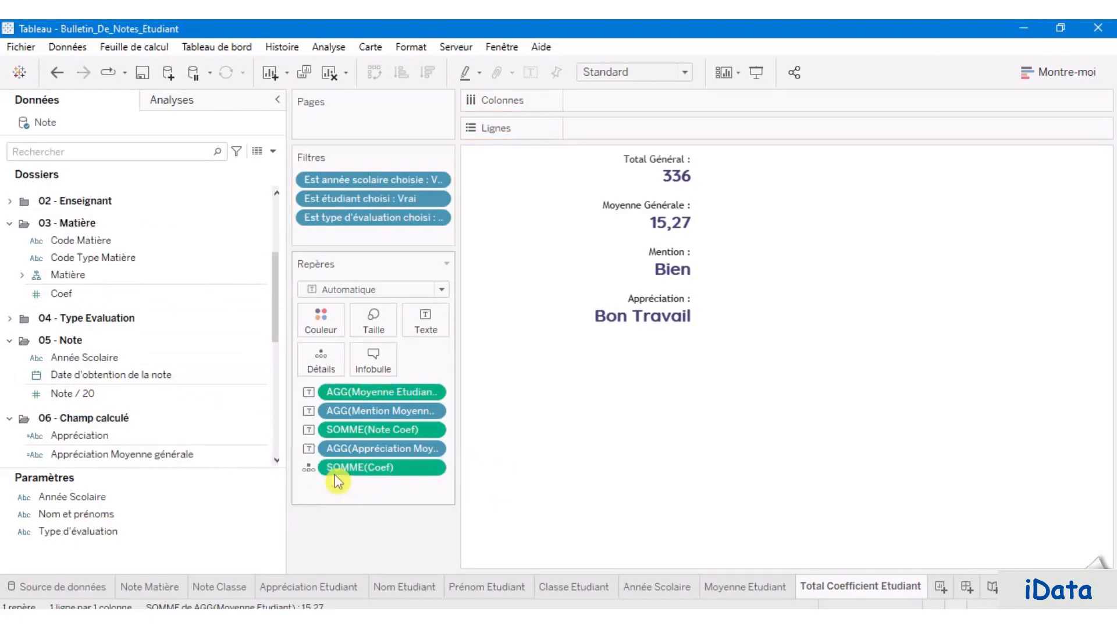
left_click(308, 468)
left_click(356, 513)
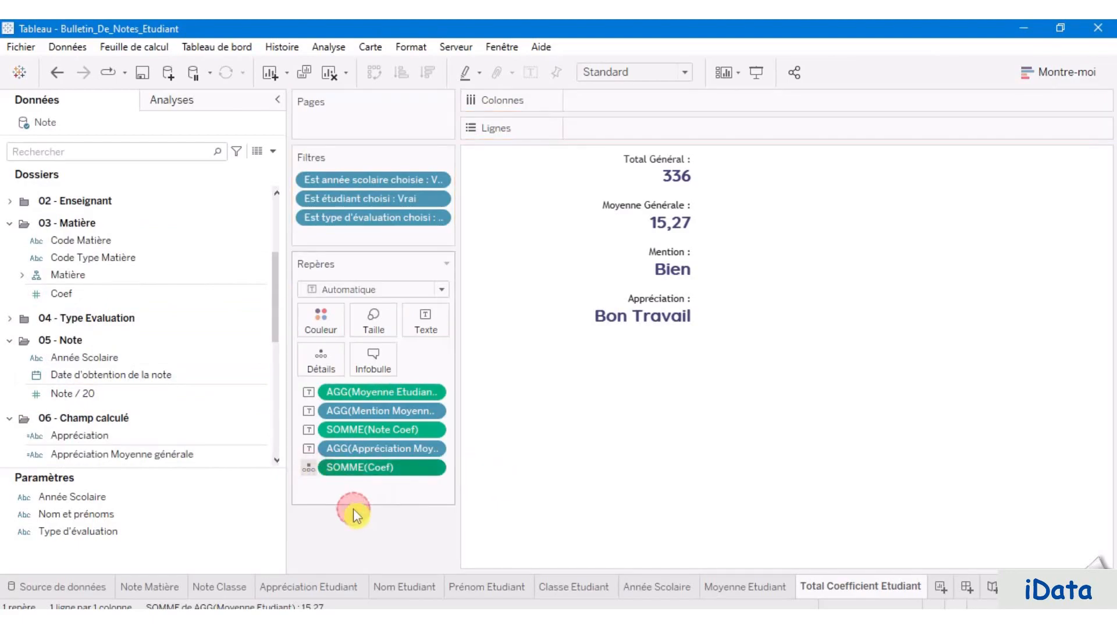
Step: Edit the text label to keep only the "Total Général :" caption and the SOMME(Coef) field, removing the blank line between them
left_click(428, 324)
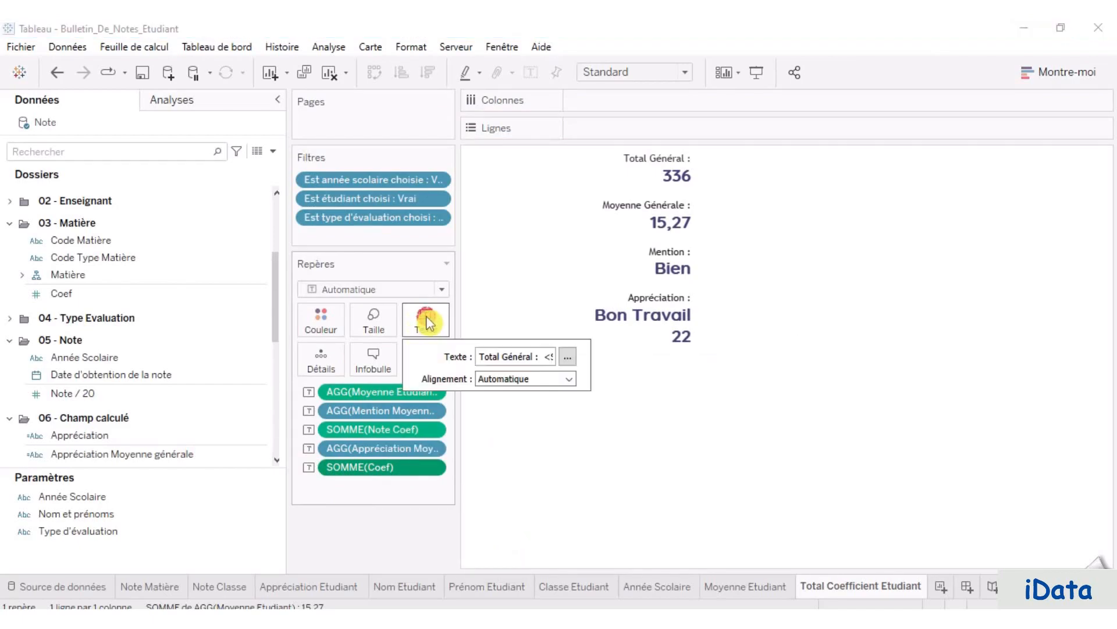
left_click(567, 356)
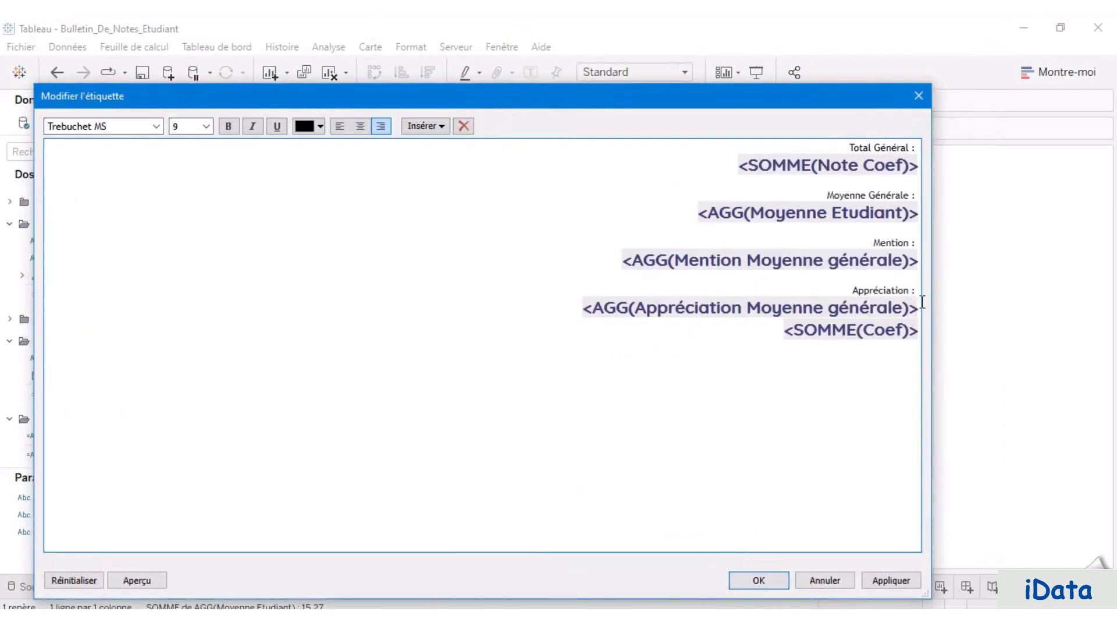
left_click_drag(925, 308, 727, 158)
key("Delete")
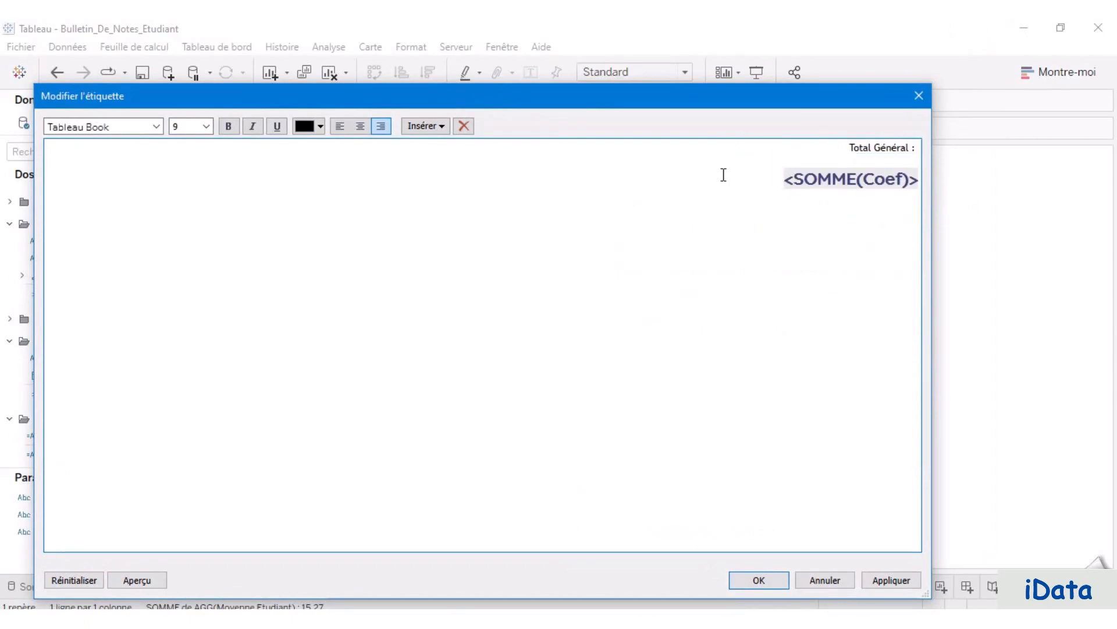
key("Delete")
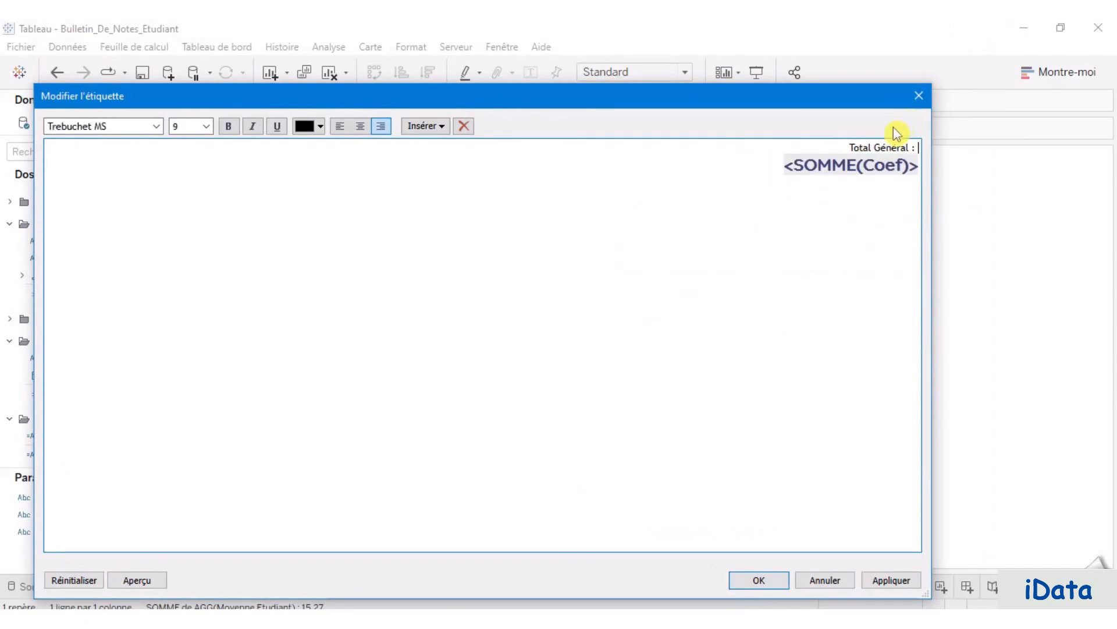
Step: Change the label's caption to "Total Coefficient :" and apply the label changes to the sheet
double_click(885, 149)
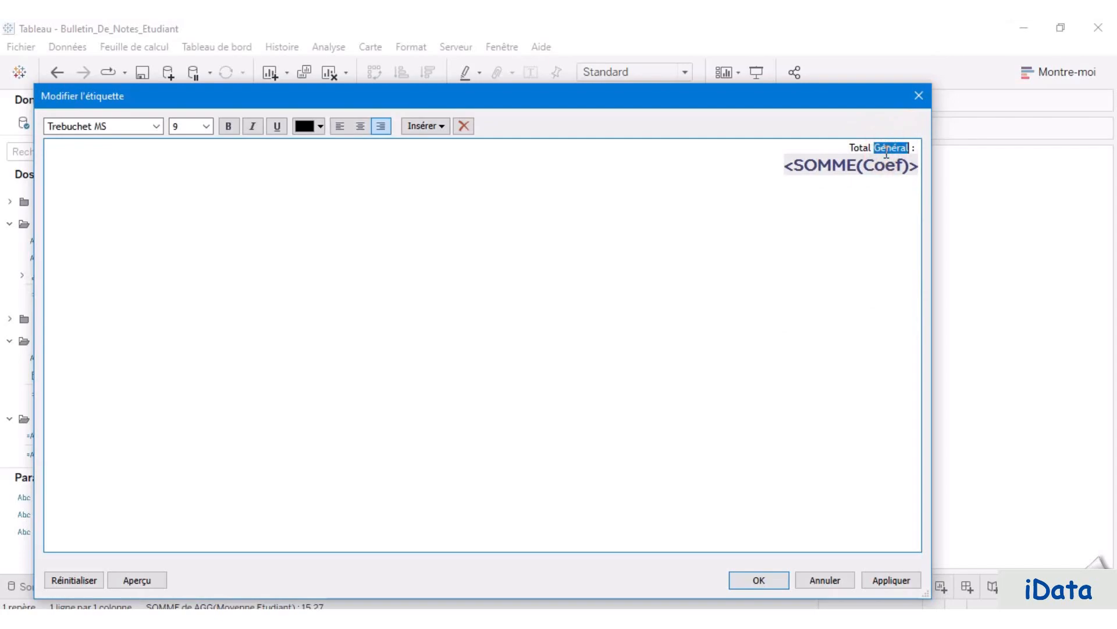
type("Coefficient")
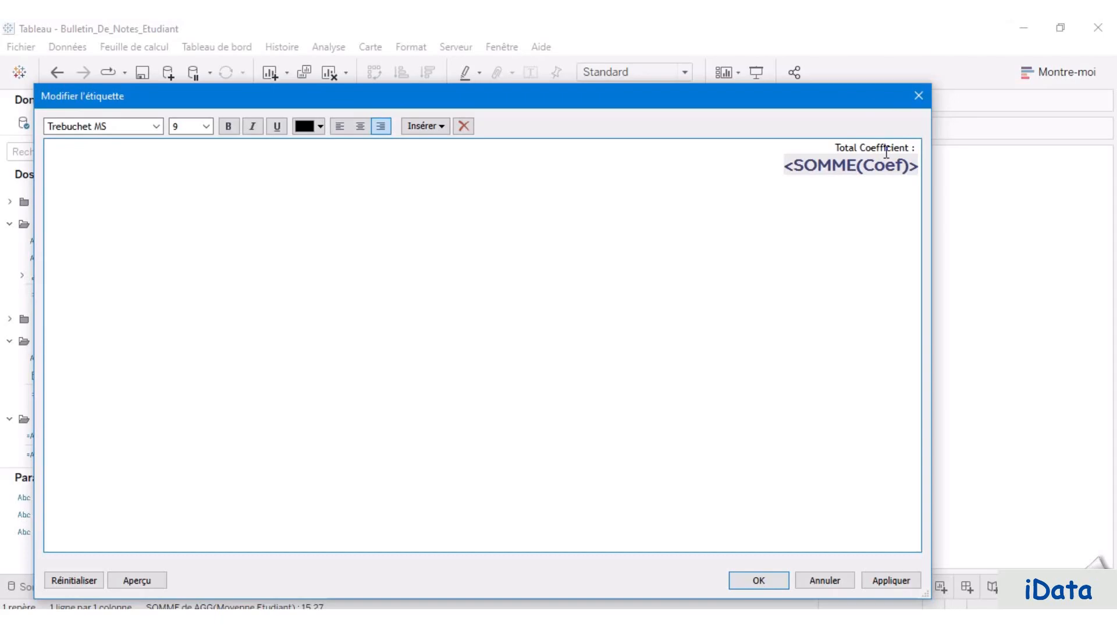
left_click(891, 581)
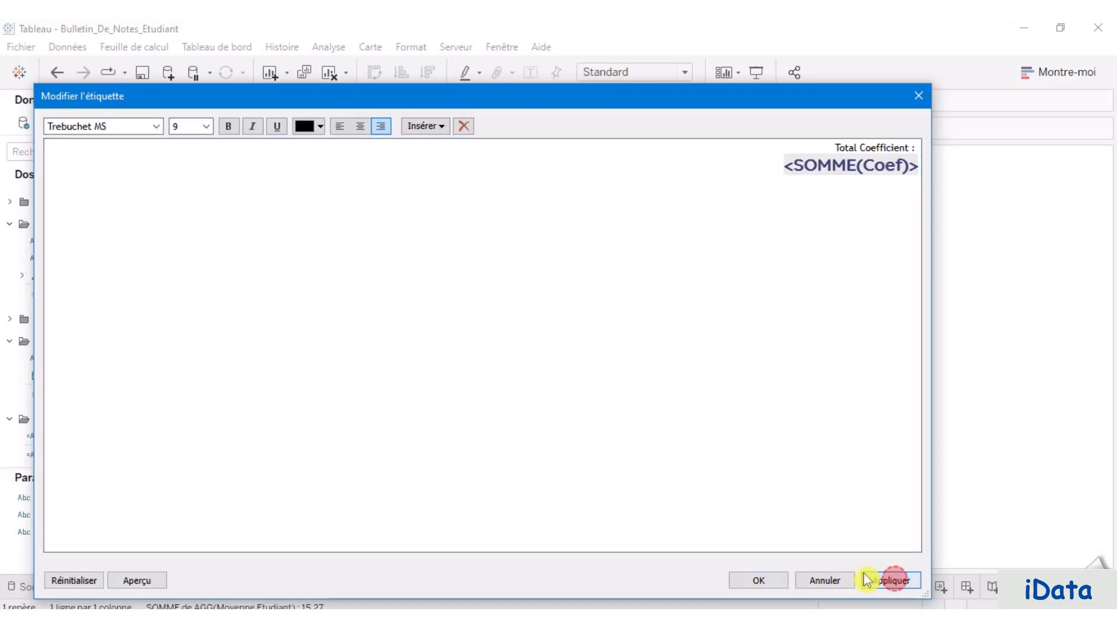
left_click(757, 581)
left_click(679, 297)
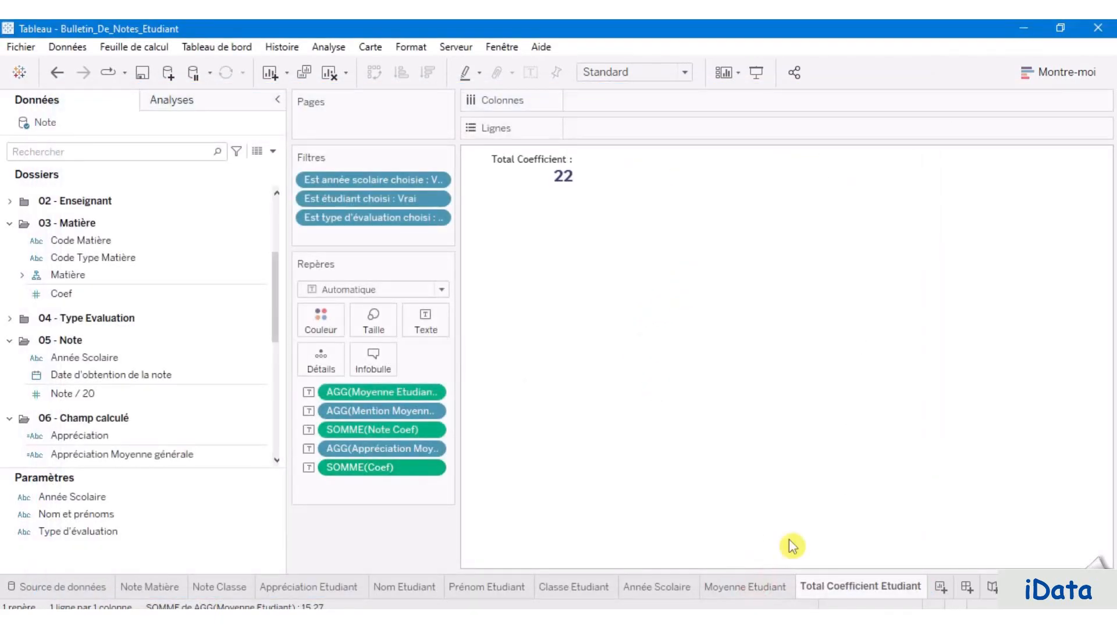
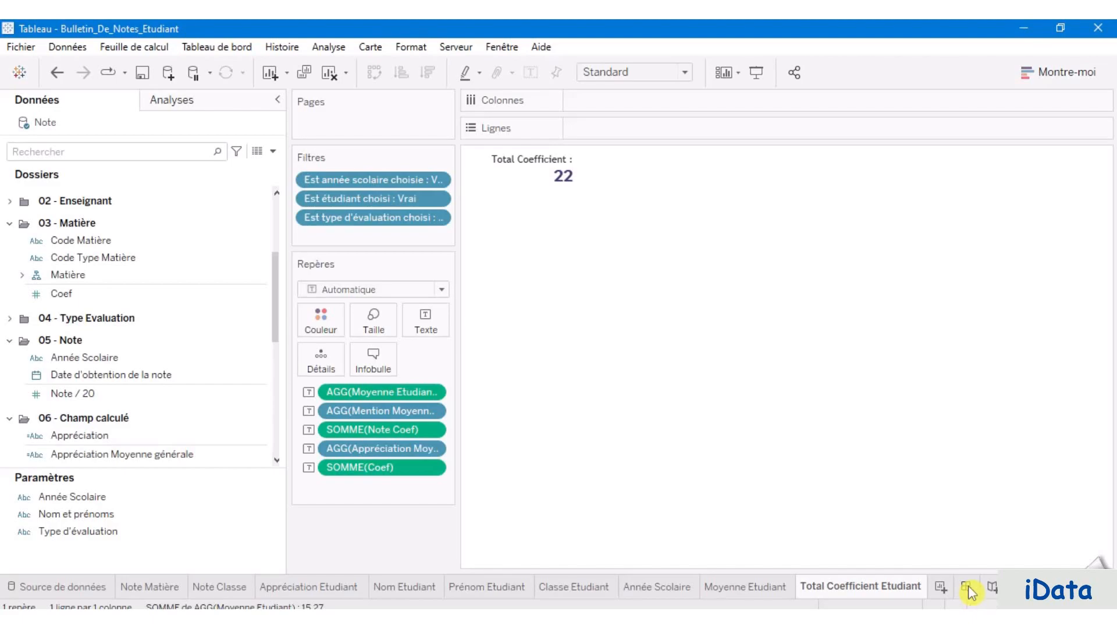
Step: Create a new dashboard and set its fixed size to 924 px wide by 590 px high
left_click(968, 585)
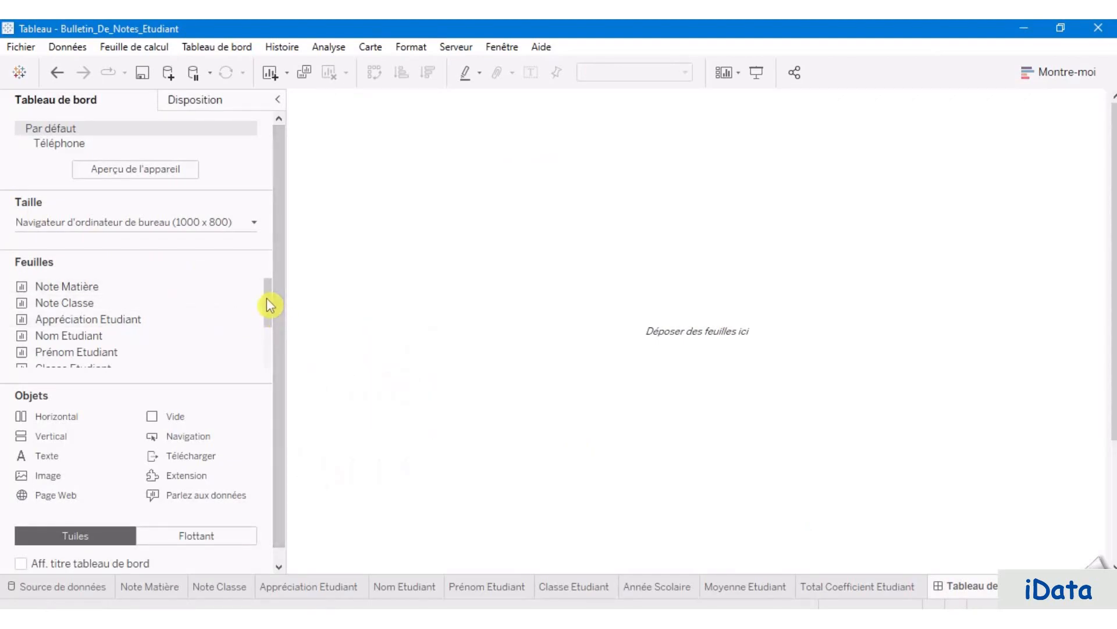
mouse_move(271, 307)
left_mouse_down()
mouse_move(274, 360)
mouse_move(278, 294)
mouse_move(267, 373)
mouse_move(281, 288)
left_mouse_up()
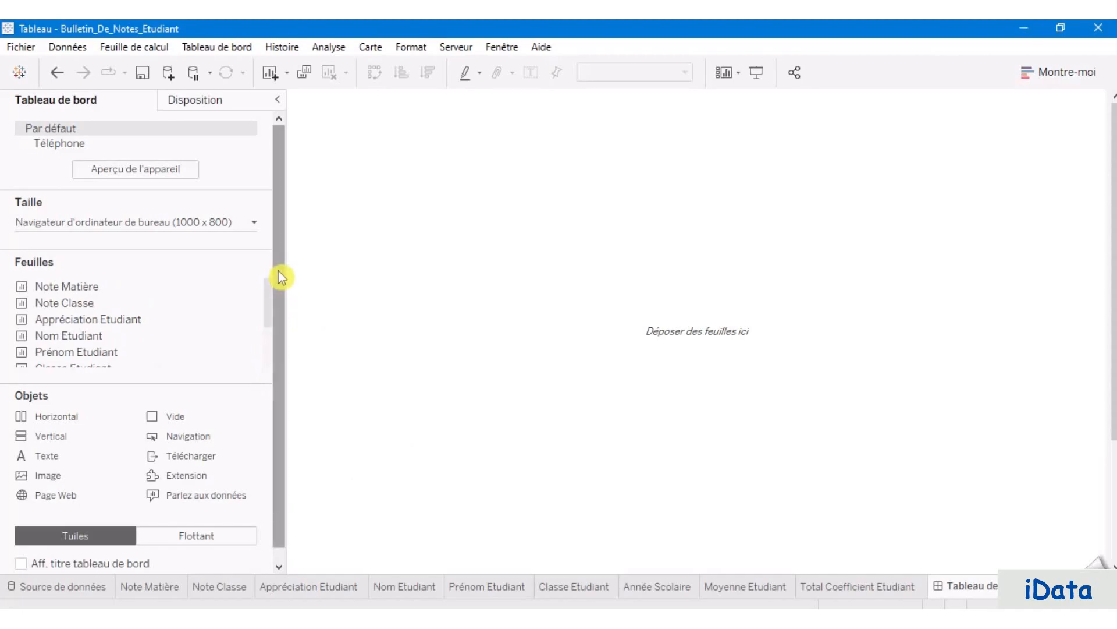
left_click(233, 222)
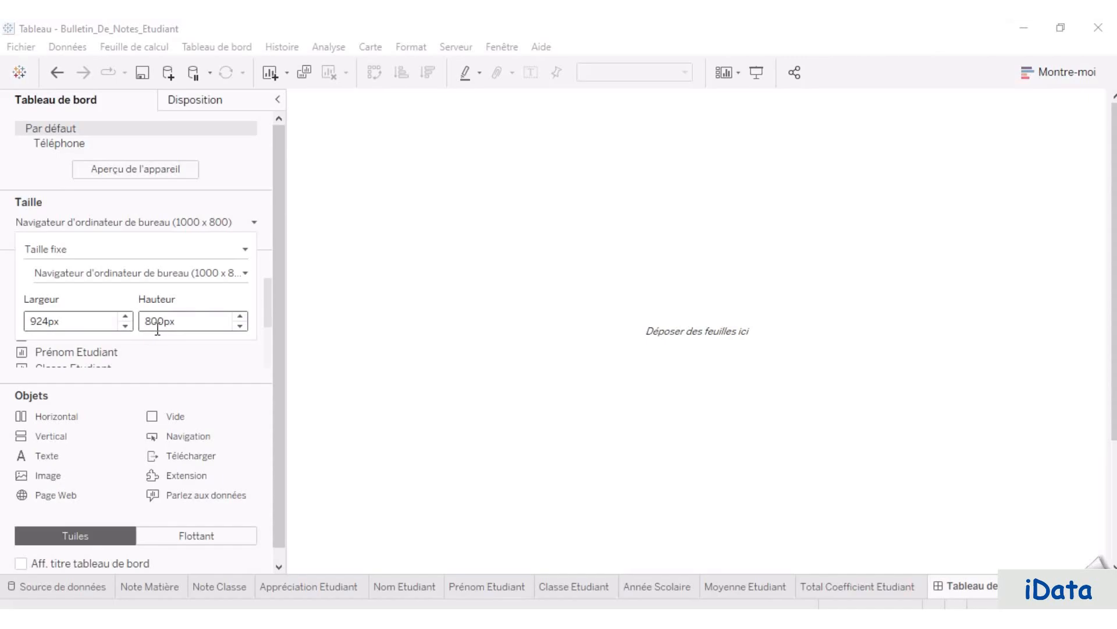
left_click(166, 320)
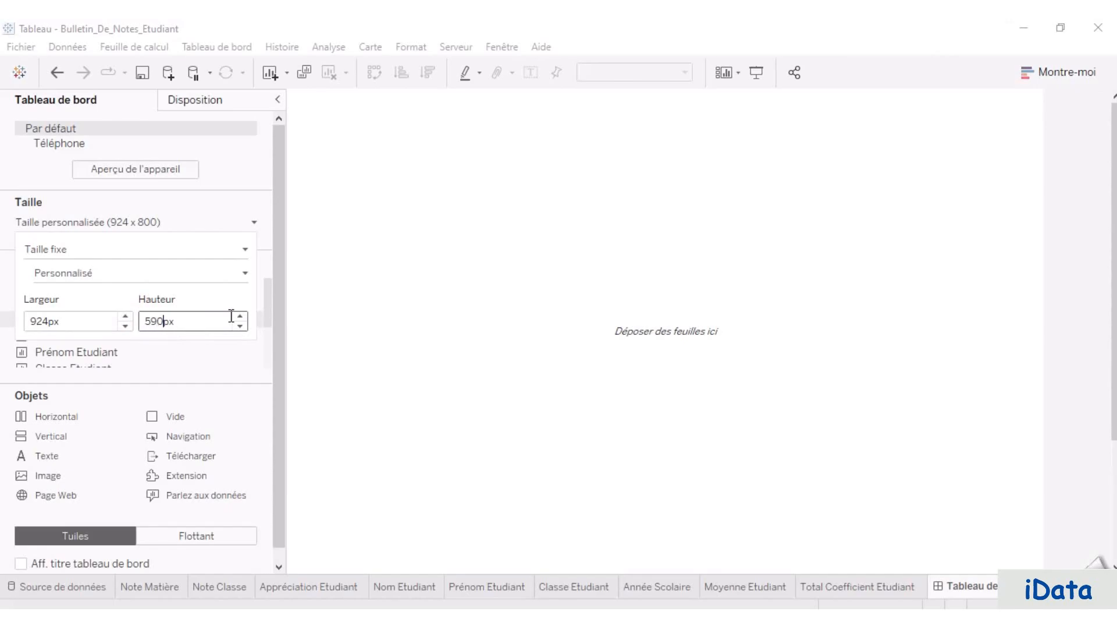
type("590")
left_click(380, 254)
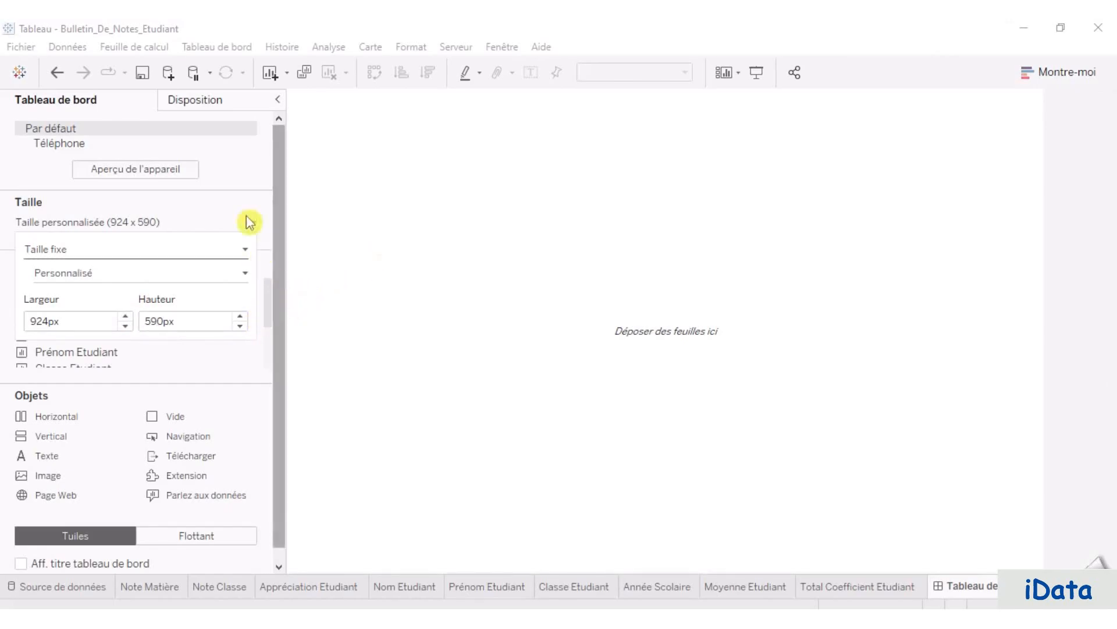
left_click(205, 99)
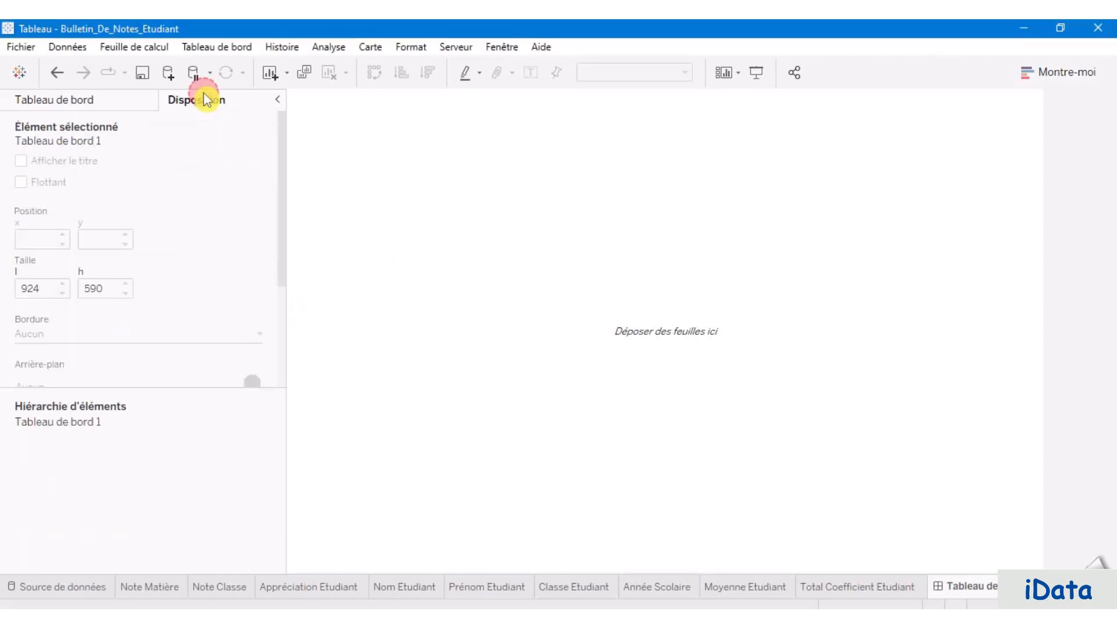
left_click(133, 105)
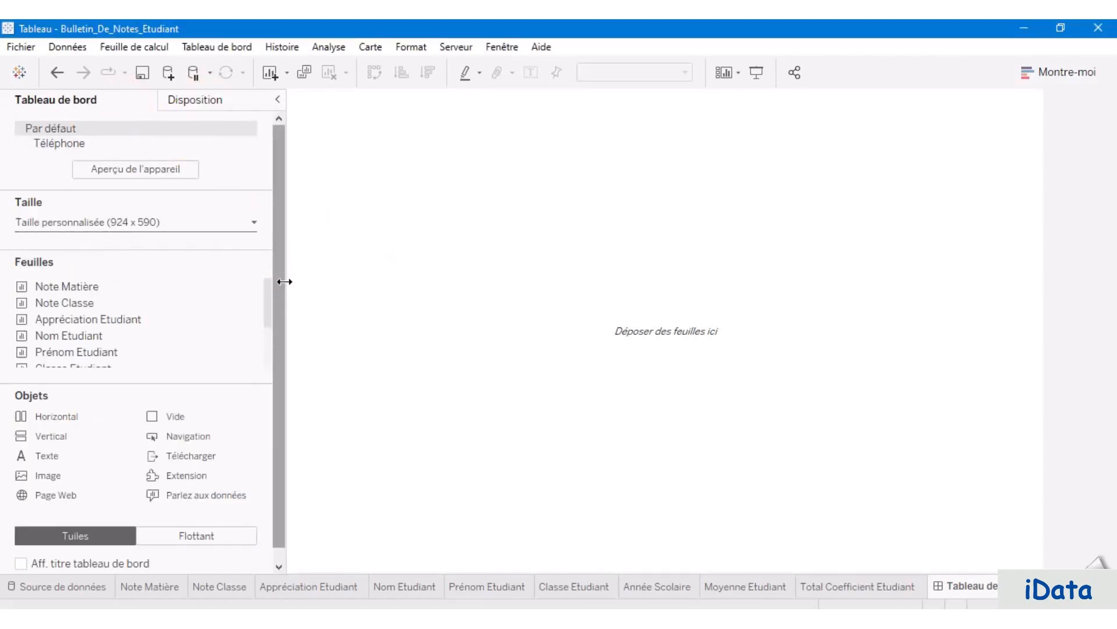
Step: Add the Note Matière sheet to the empty dashboard and hide its title
mouse_move(185, 308)
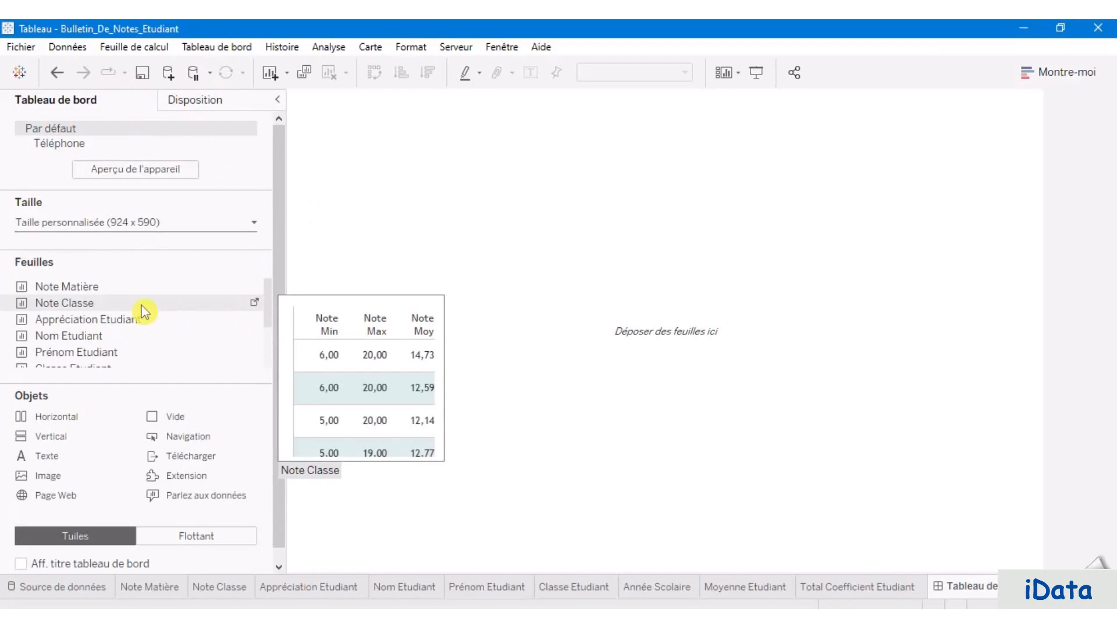
left_click_drag(144, 286, 380, 348)
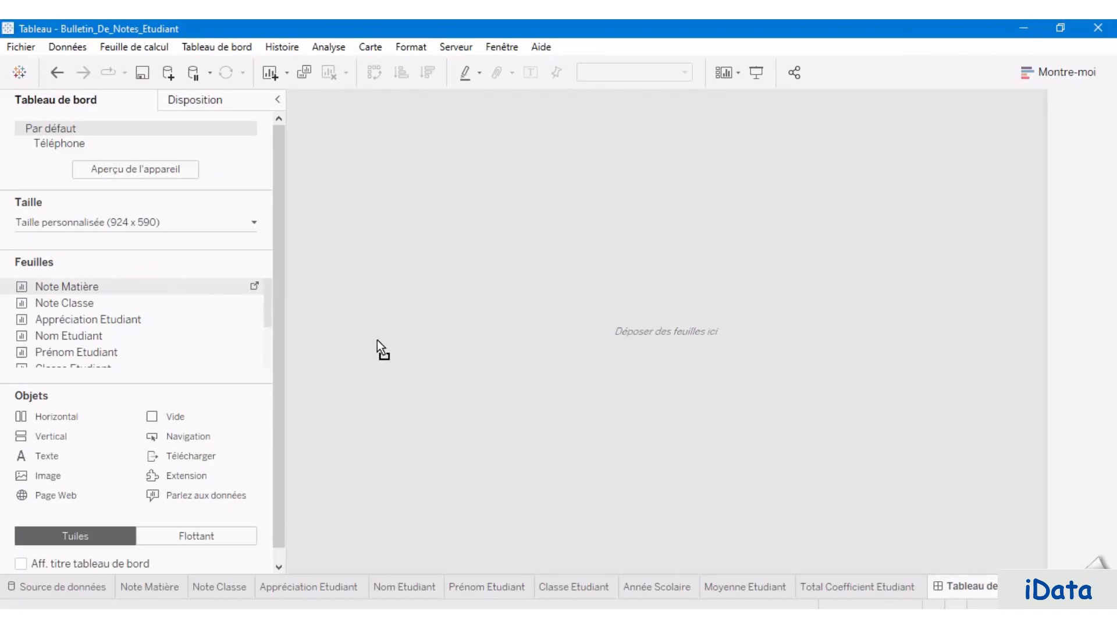
left_click_drag(380, 349, 377, 348)
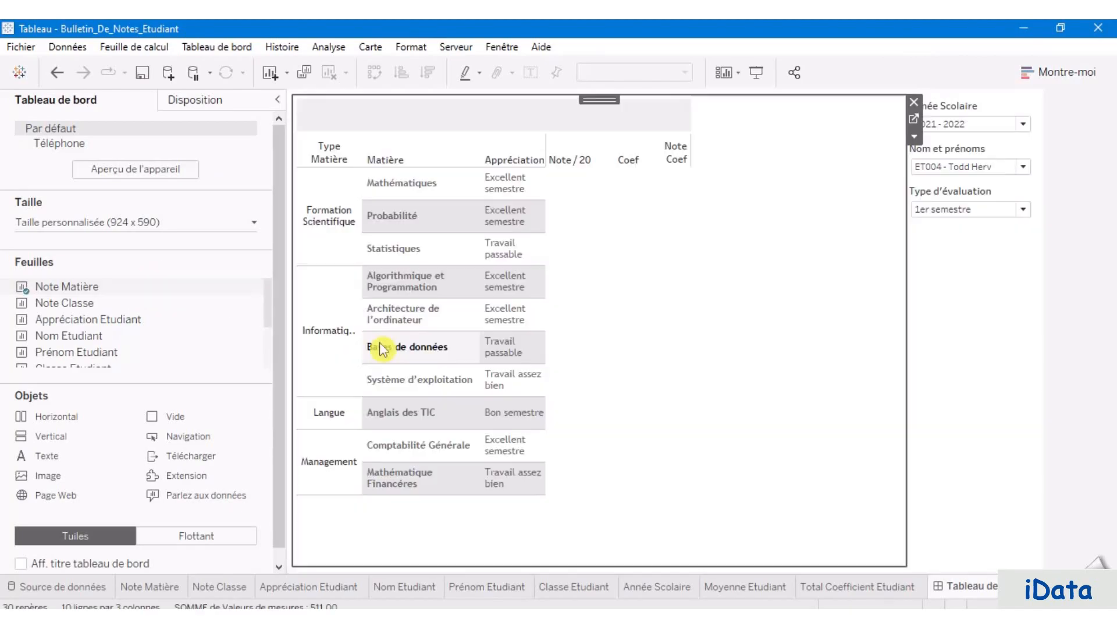
left_click(918, 145)
left_click(938, 219)
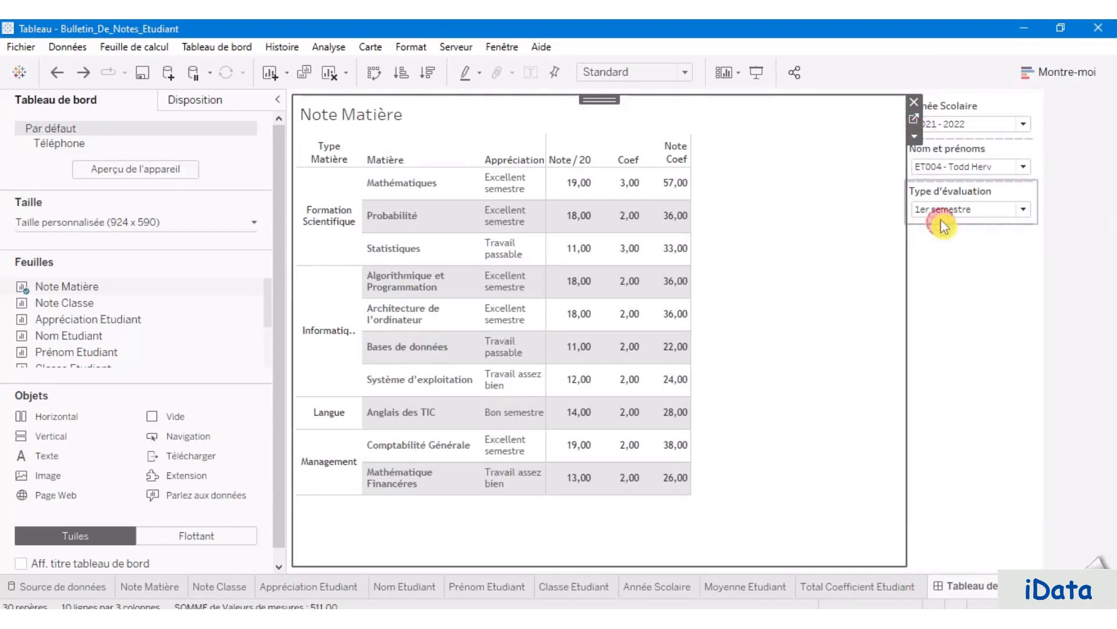
left_click(973, 285)
left_click(1085, 249)
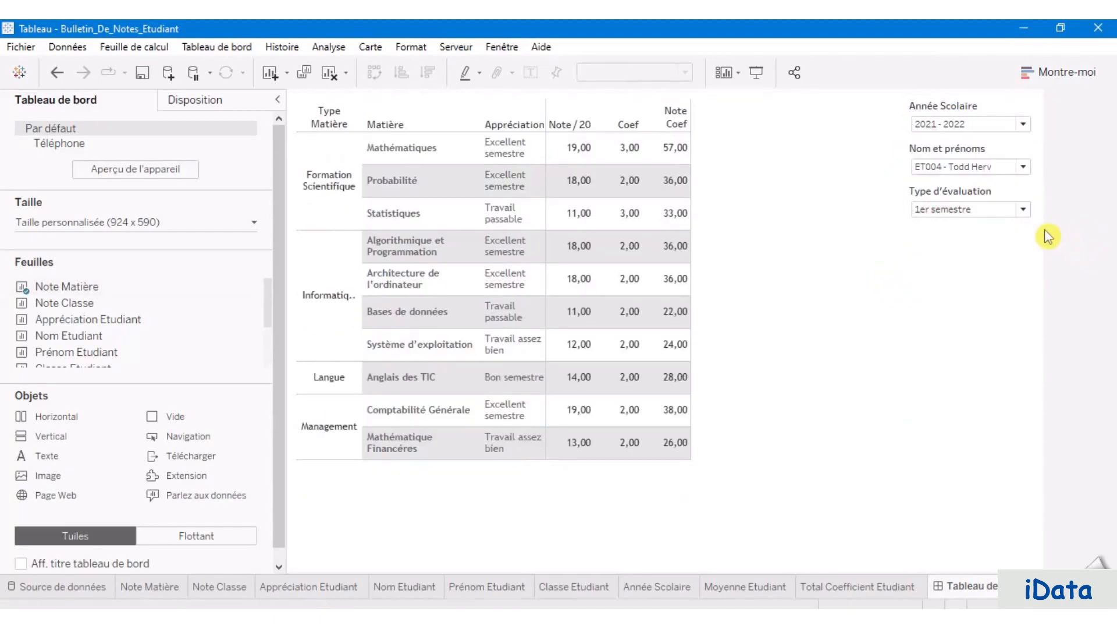
Step: Examine the choices offered by the Année Scolaire, Nom et prénoms and Type d'évaluation parameter controls
left_click(999, 136)
left_click(1000, 124)
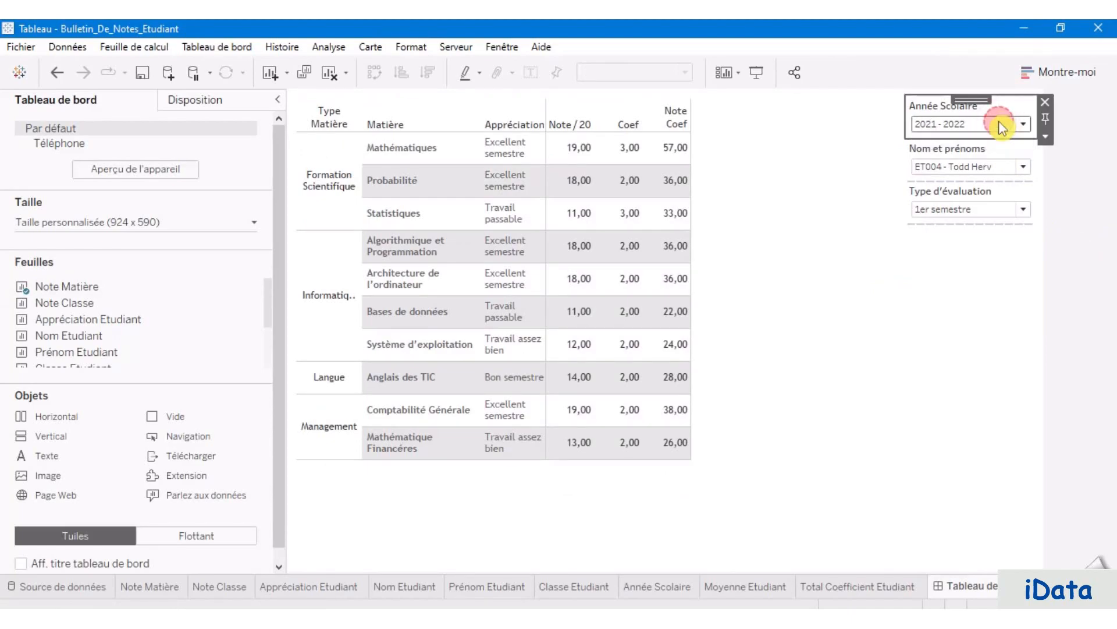
left_click(983, 166)
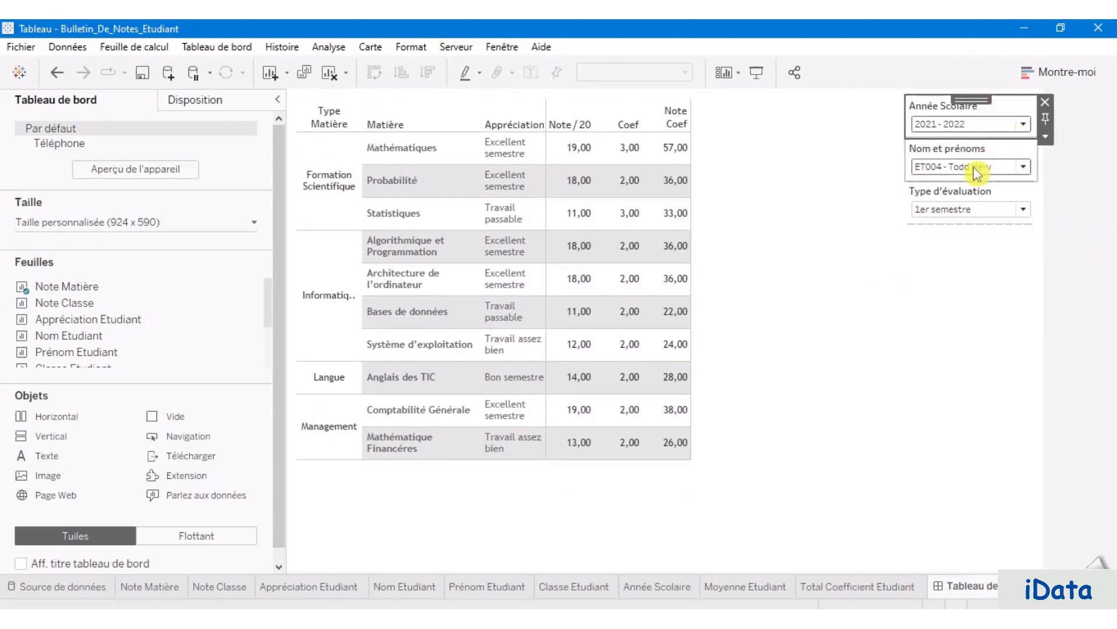
left_click(984, 166)
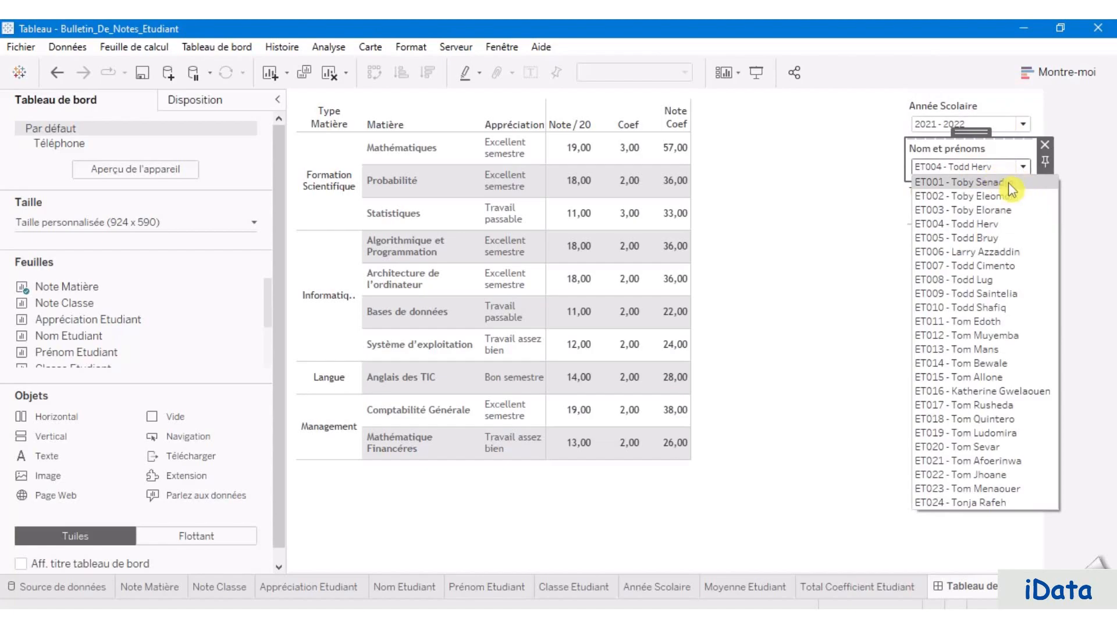
left_click(1079, 208)
left_click(982, 215)
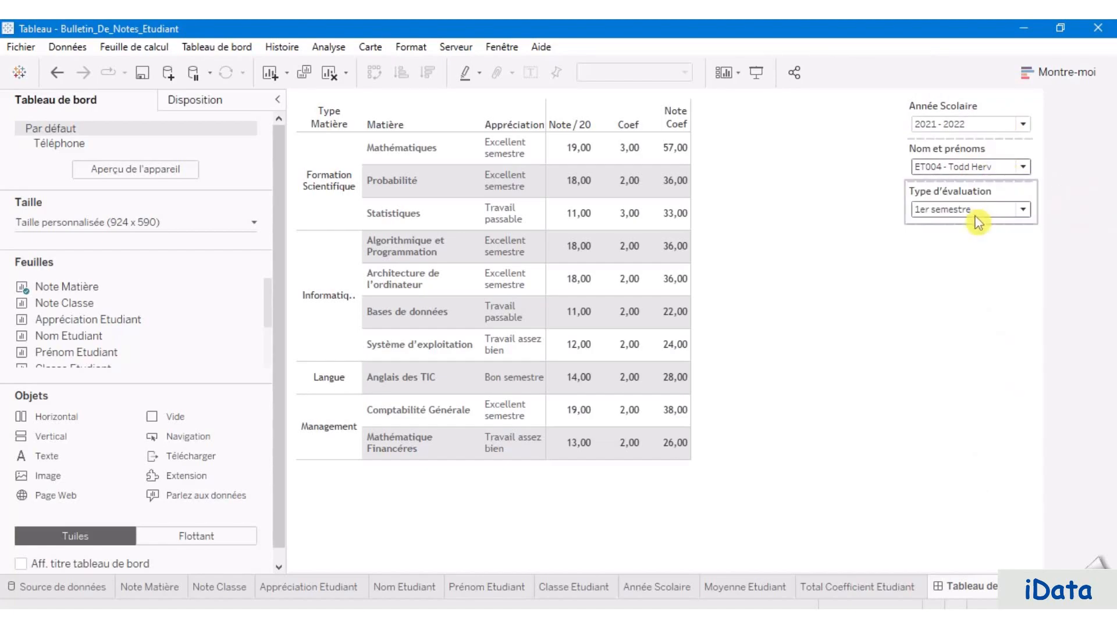
left_click(976, 215)
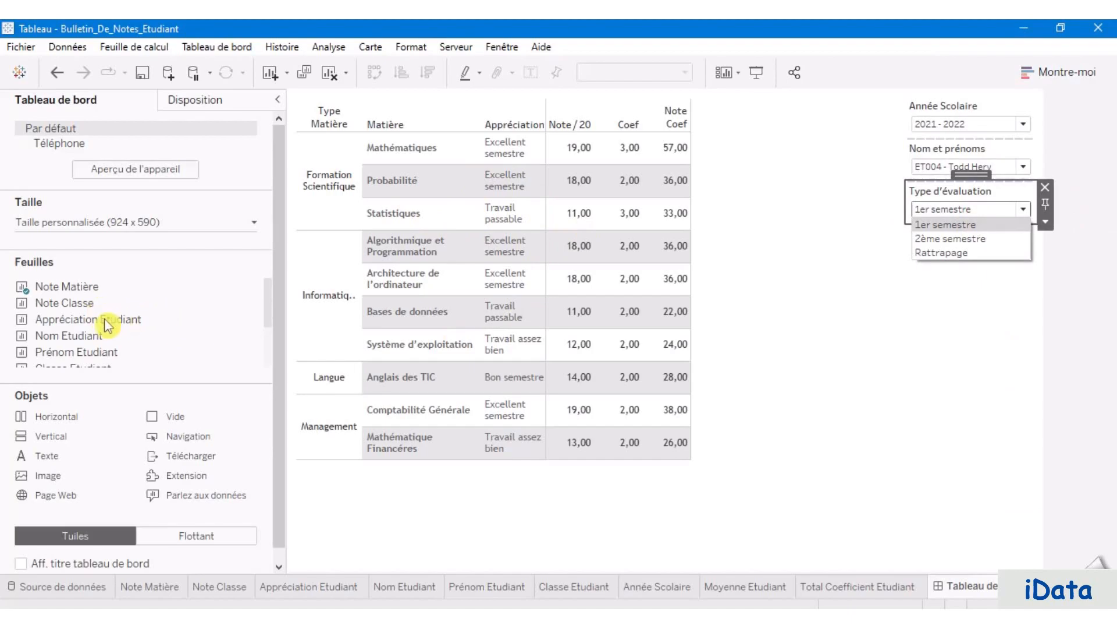
Step: Place the Appréciation Etudiant sheet to the right of Note Matière and hide its title
left_click_drag(96, 321, 744, 286)
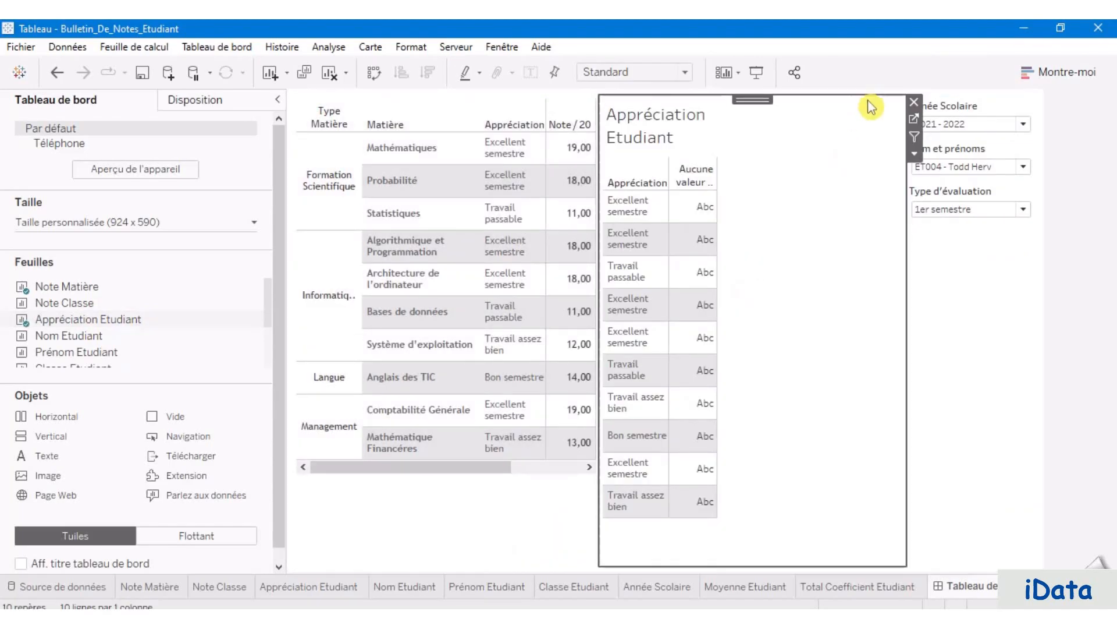
left_click(918, 154)
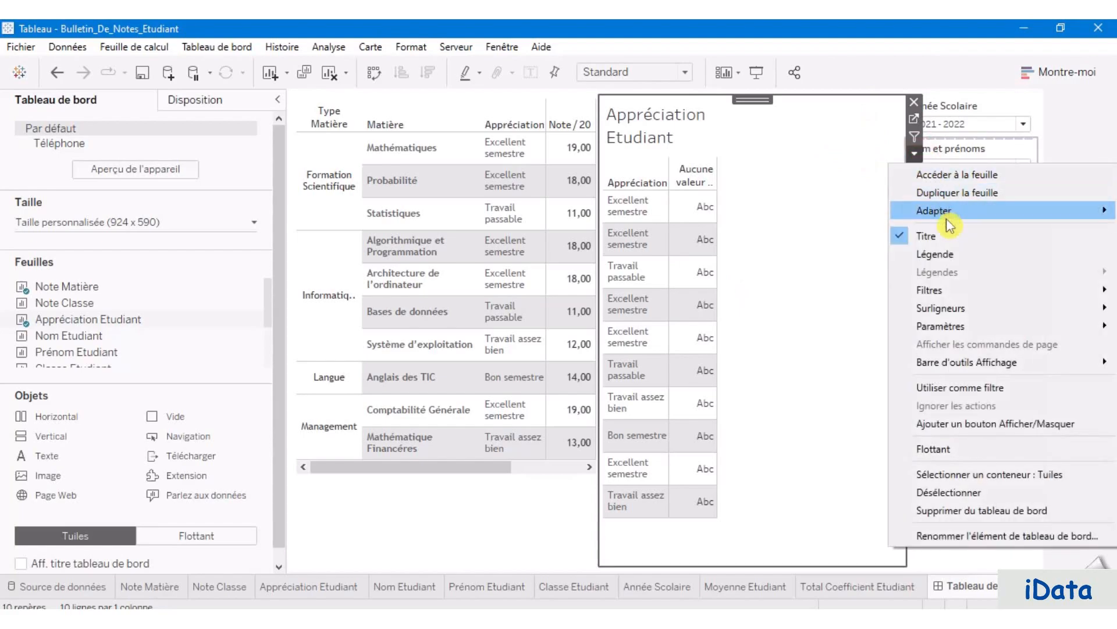
left_click(944, 238)
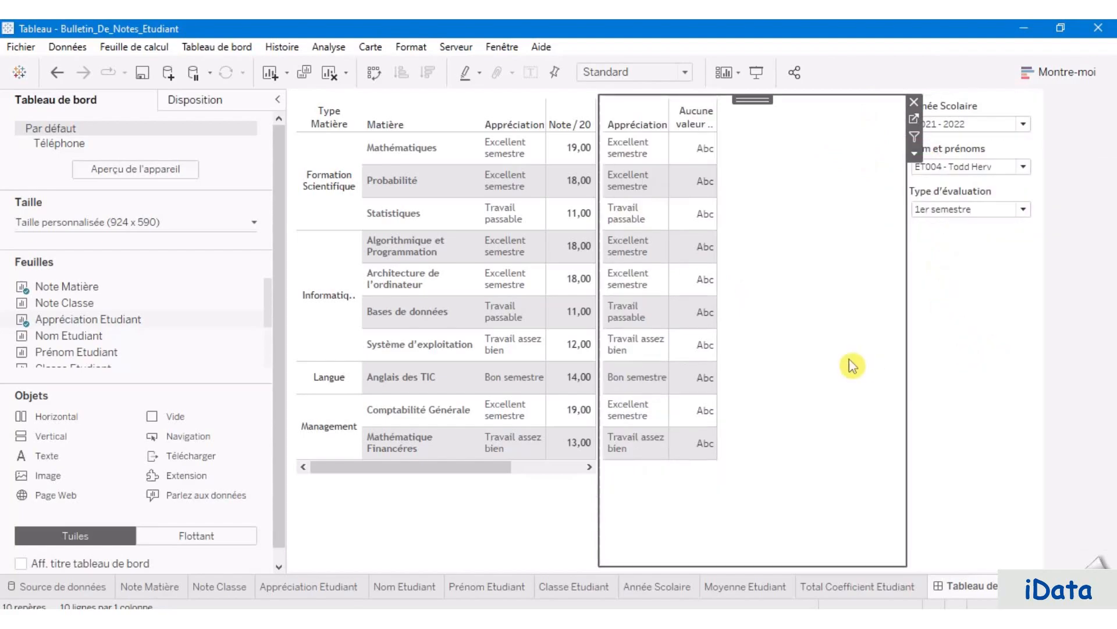
Step: Place the Note Classe sheet to the right of Appréciation Etudiant and hide its title
mouse_move(156, 324)
mouse_move(129, 342)
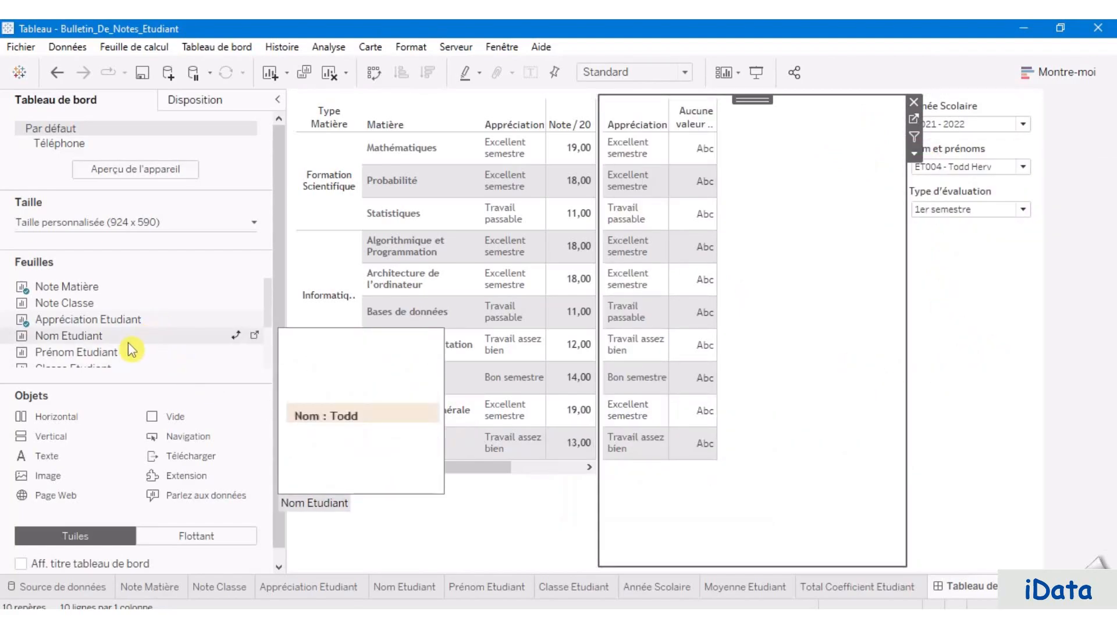
left_click_drag(143, 304, 801, 341)
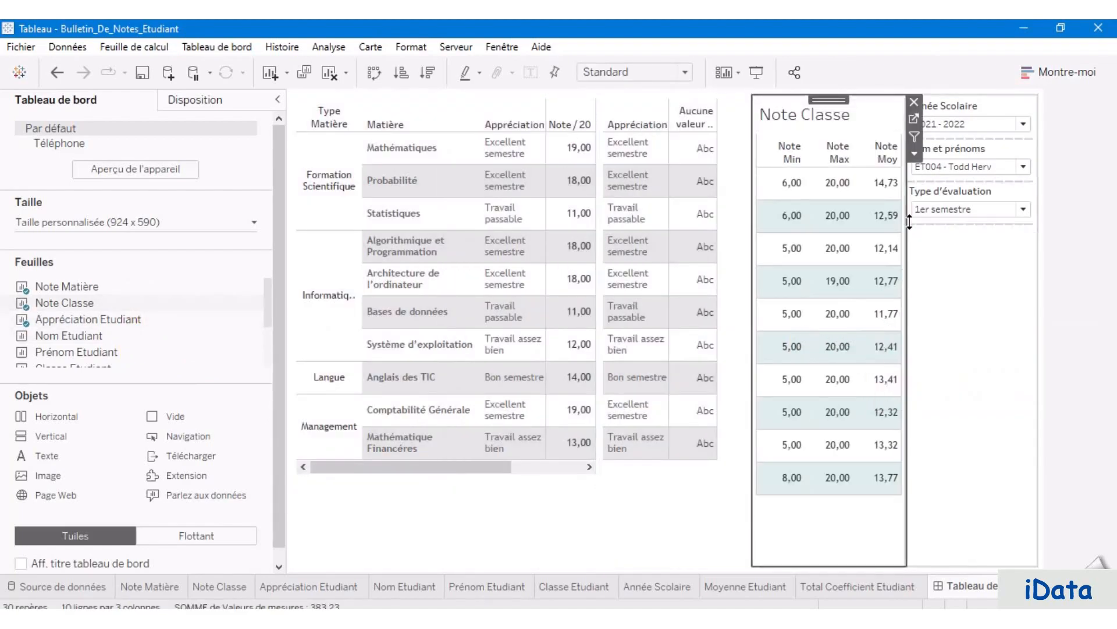
left_click(915, 154)
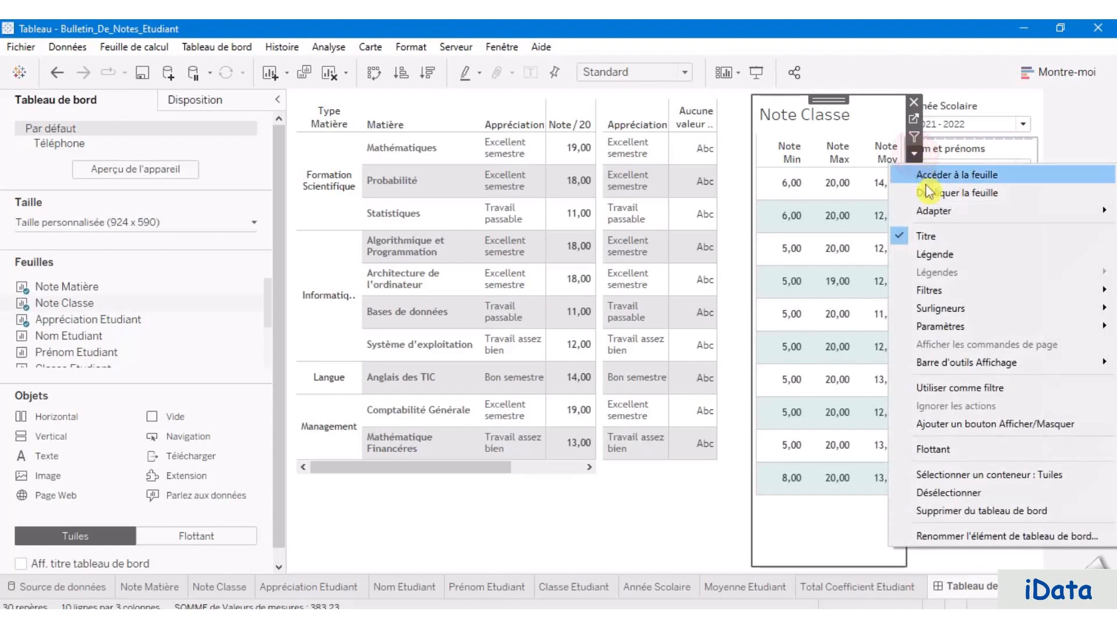
left_click(959, 238)
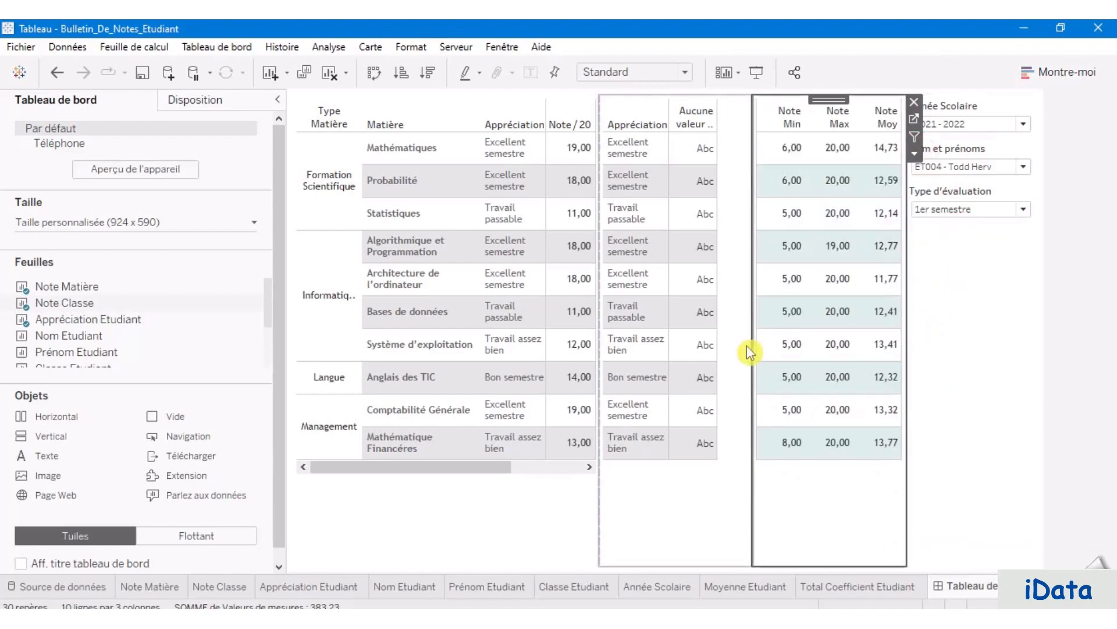
Step: Set the fit of the Appréciation Etudiant, Note Matière and Note Classe sheets to Vue entière
left_click(735, 137)
left_click(685, 72)
left_click(648, 131)
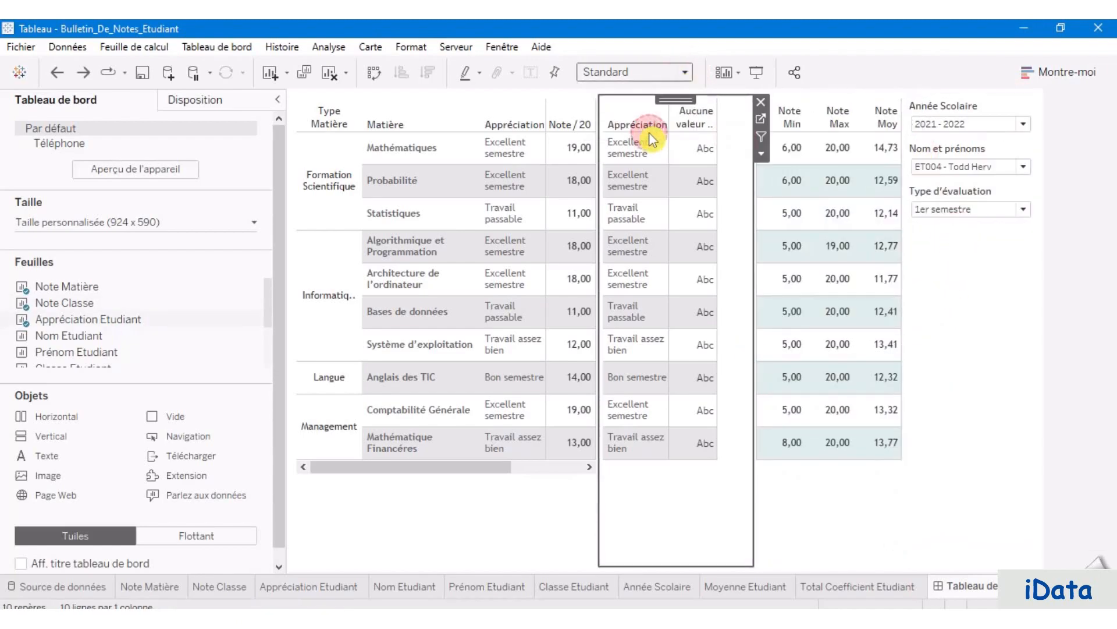
left_click(462, 518)
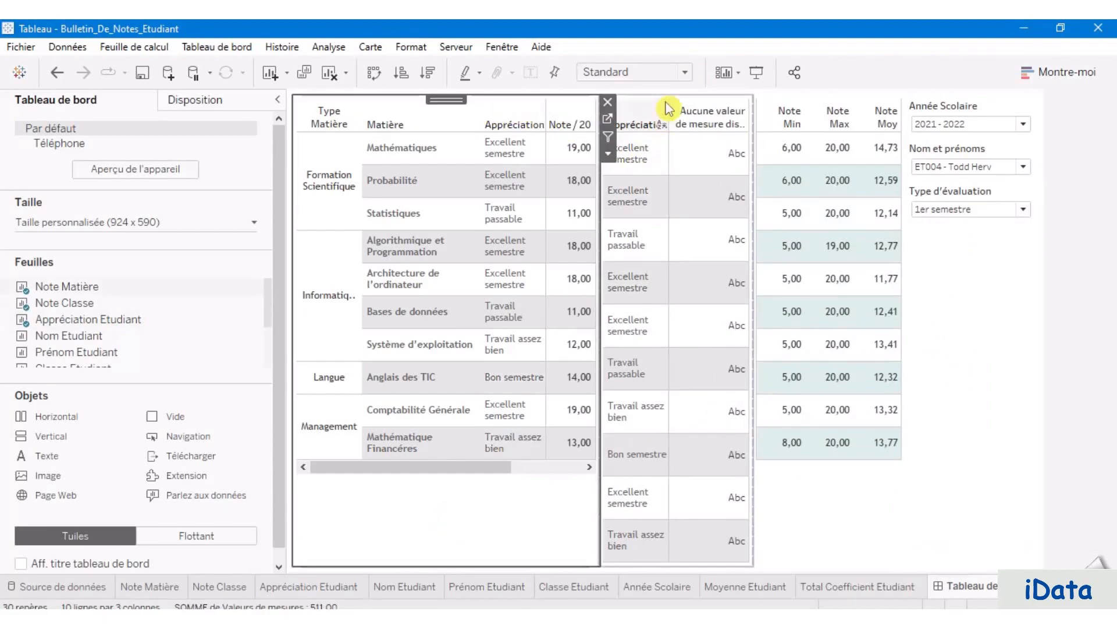
left_click(687, 72)
left_click(650, 127)
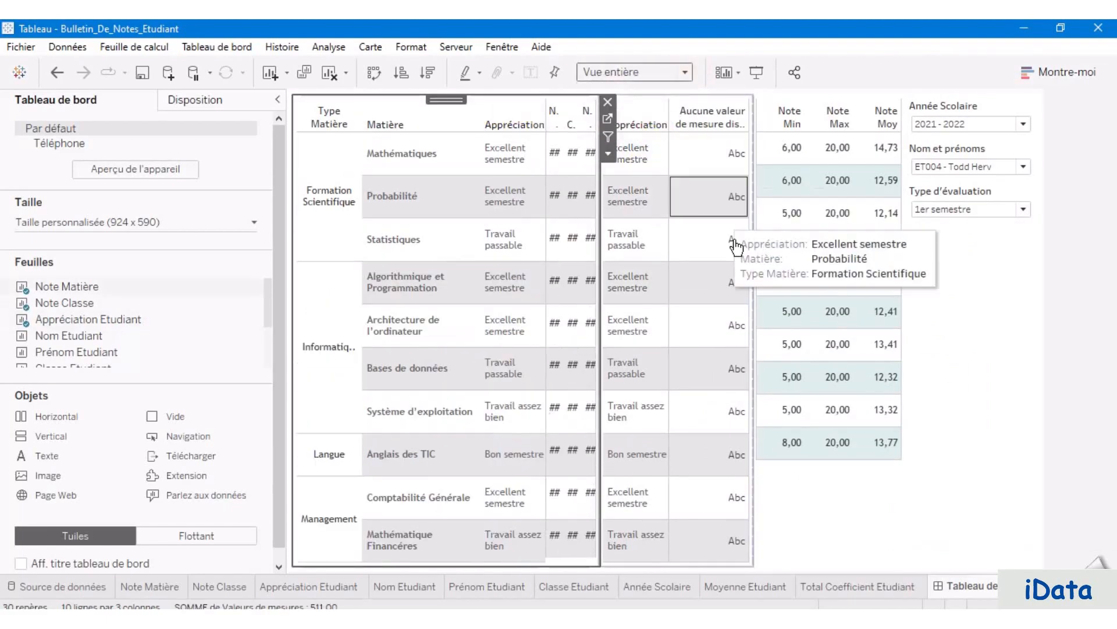
left_click(828, 526)
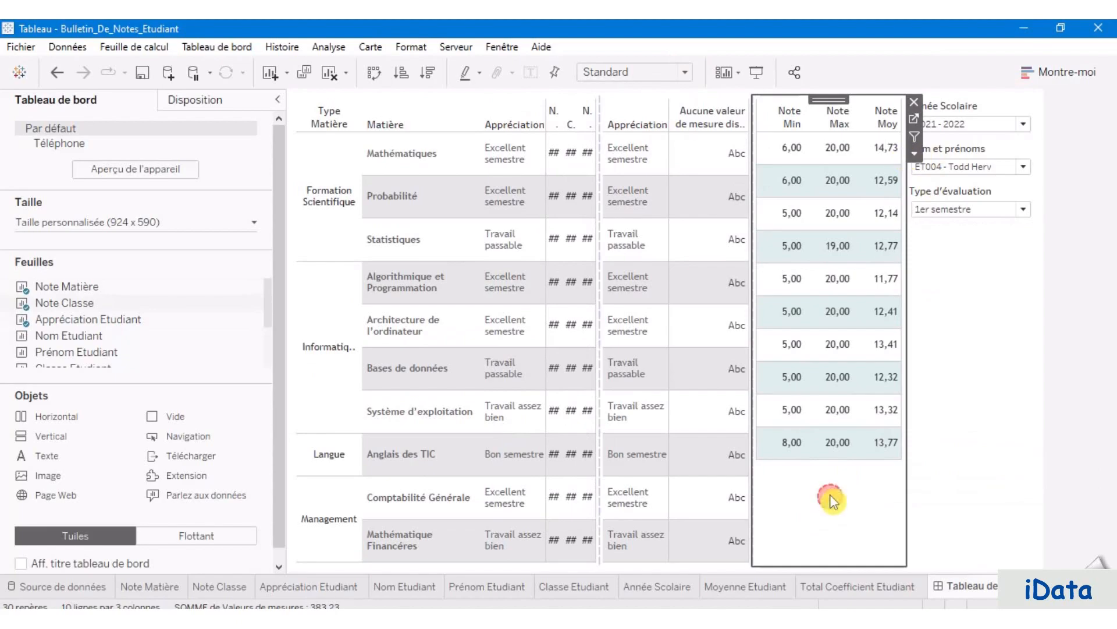
left_click(685, 72)
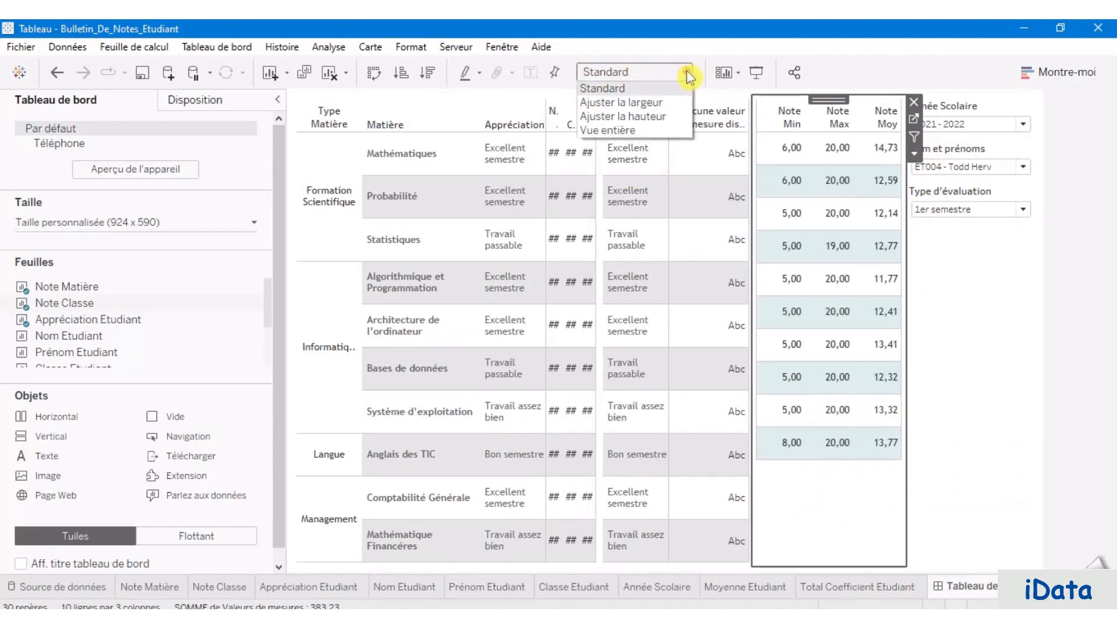
left_click(646, 131)
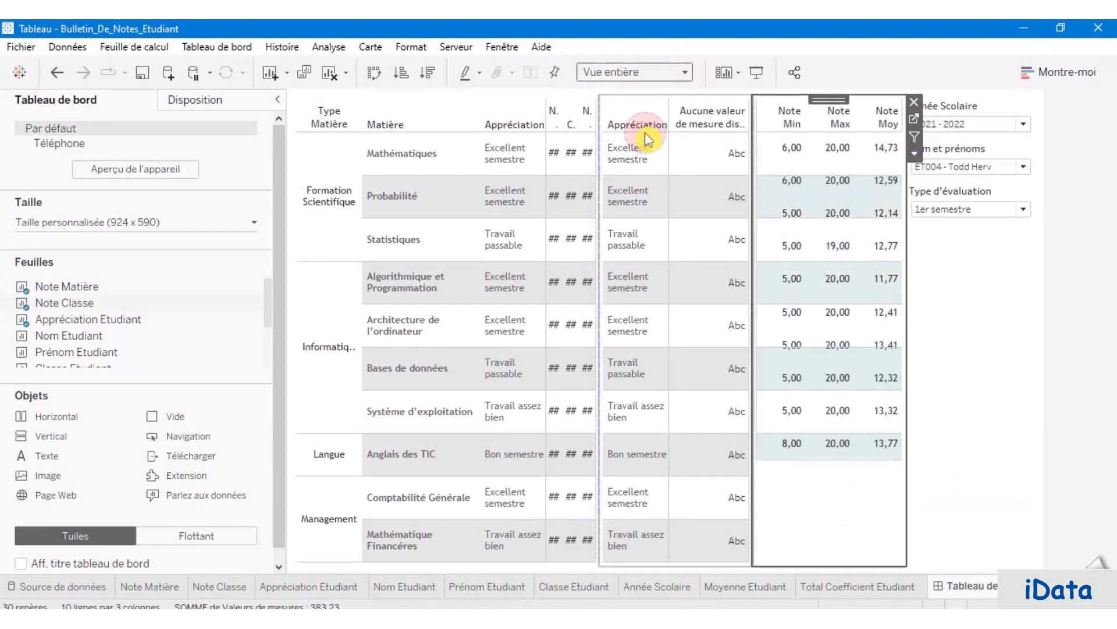
left_click(981, 316)
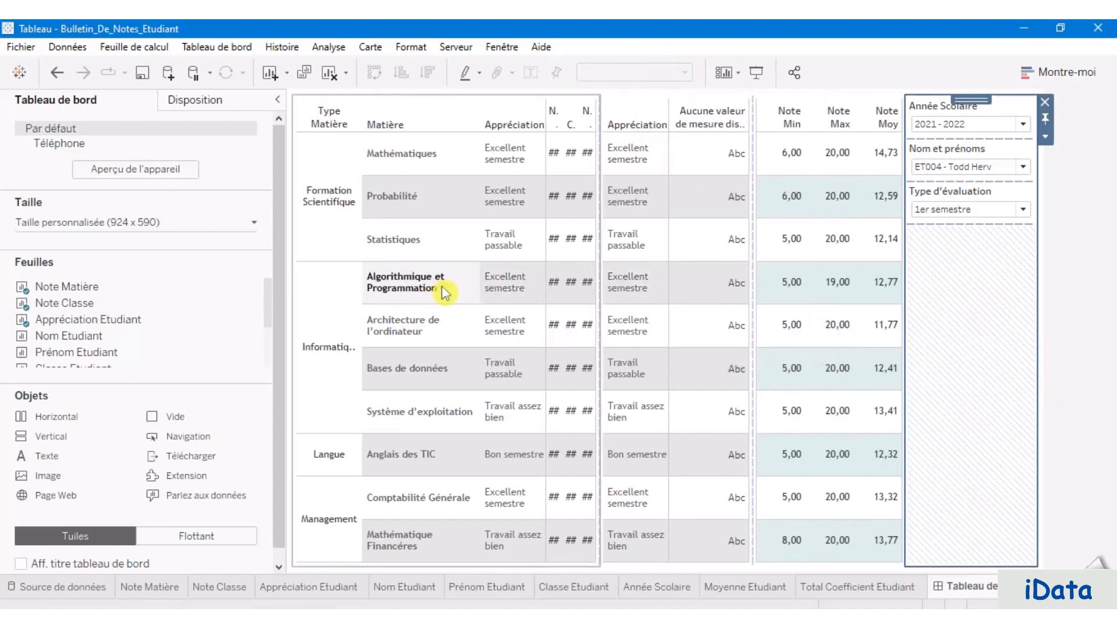
Step: Widen the Note Matière and Note Classe sheets by narrowing Appréciation Etudiant between them, leaving only its Appréciation column in view
left_click_drag(753, 243, 746, 244)
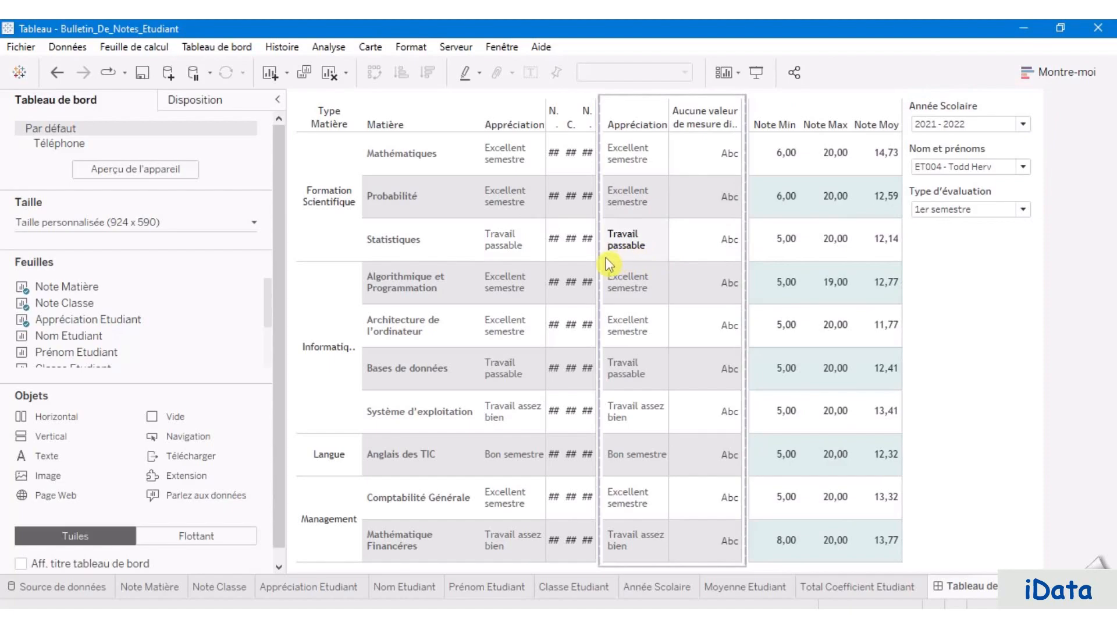
left_click_drag(600, 258, 662, 260)
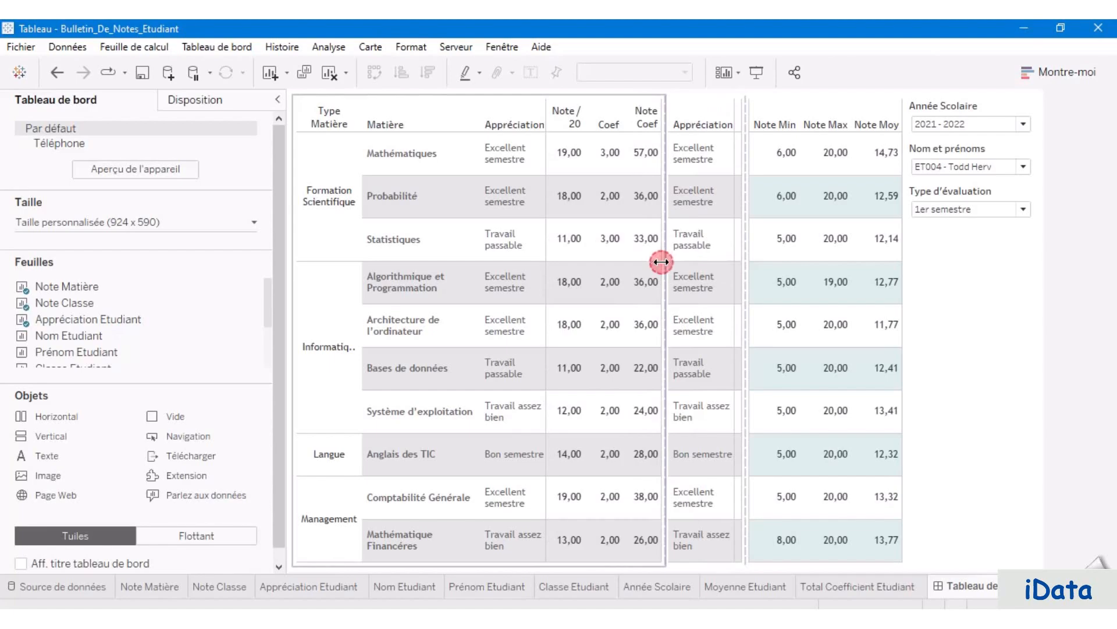
left_click_drag(671, 265, 679, 264)
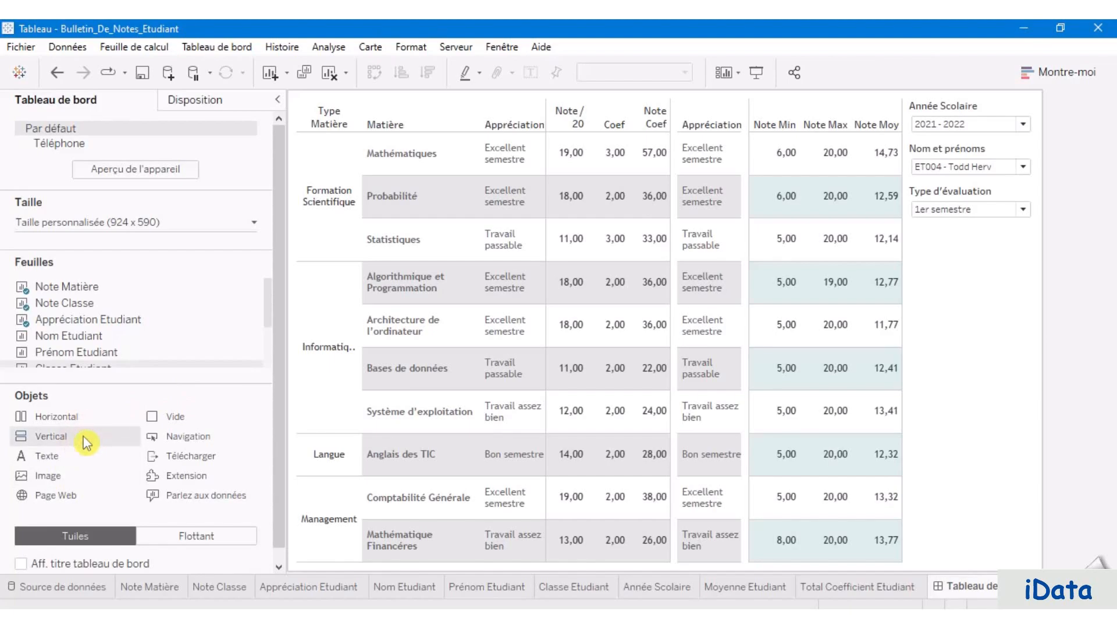
Step: Try placing a vertical container directly below the Type d'évaluation filter
left_click_drag(218, 453, 971, 456)
mouse_move(991, 417)
left_mouse_down()
mouse_move(968, 574)
mouse_move(970, 543)
mouse_move(1013, 462)
left_mouse_up()
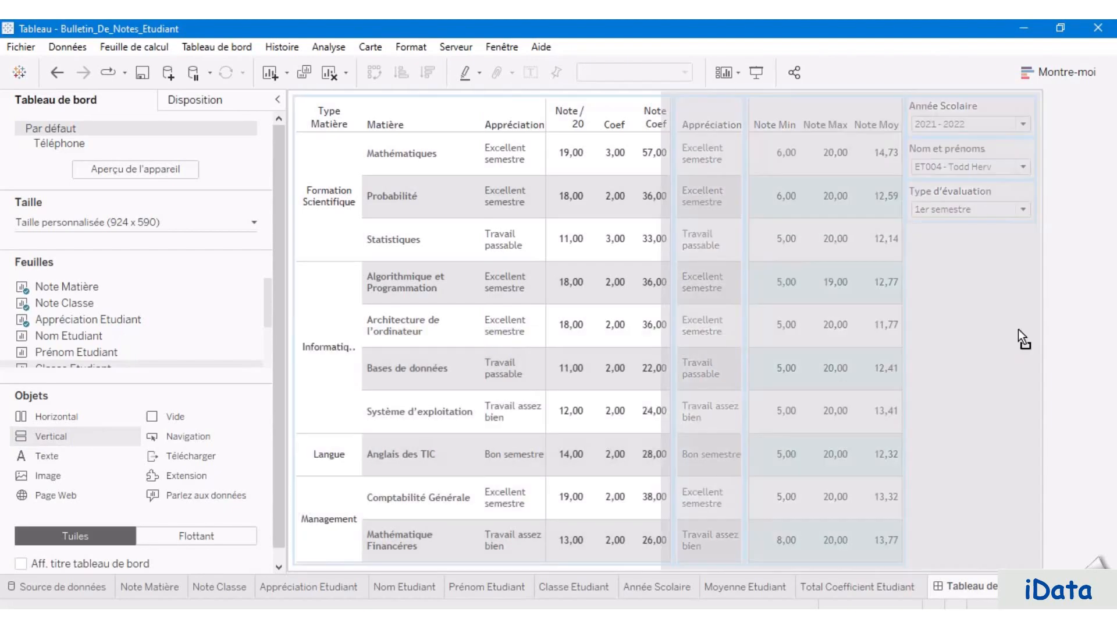
mouse_move(1018, 329)
left_mouse_down()
mouse_move(1005, 285)
mouse_move(1012, 274)
mouse_move(1031, 288)
mouse_move(975, 290)
left_mouse_up()
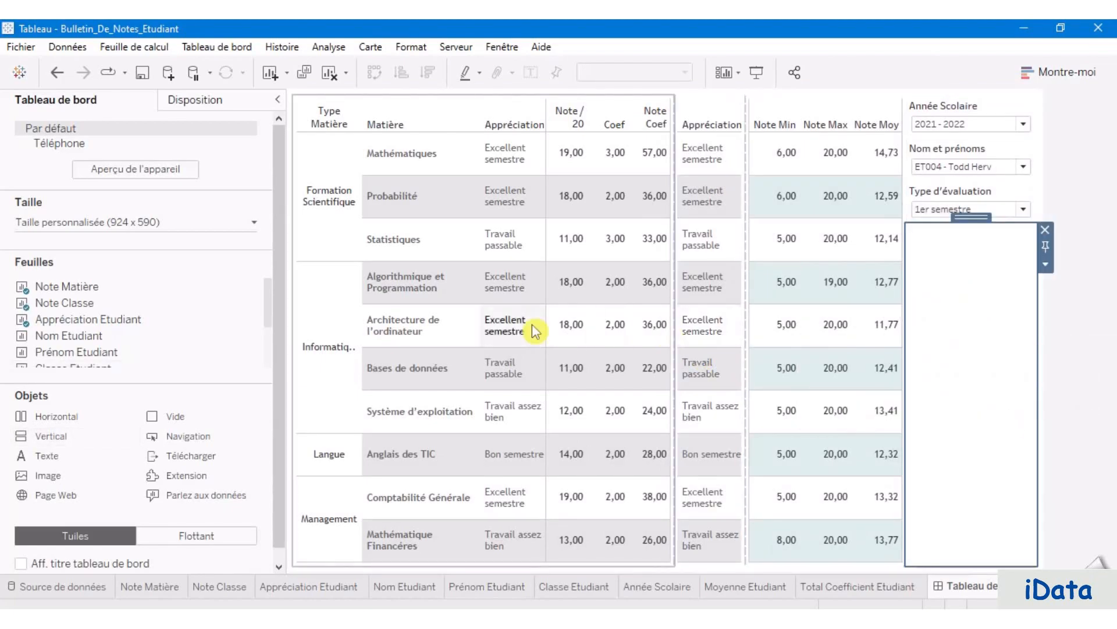
Step: Examine the item hierarchy to see how the tiled, horizontal and vertical containers are nested around the sheets and filters
left_click(201, 104)
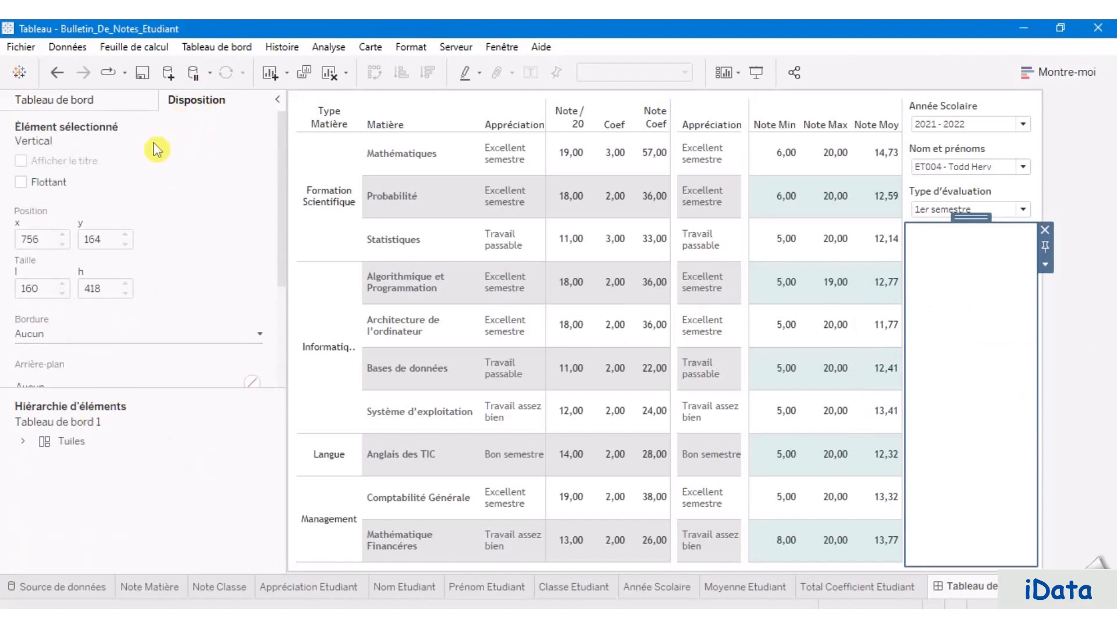
left_click(23, 442)
left_click(38, 460)
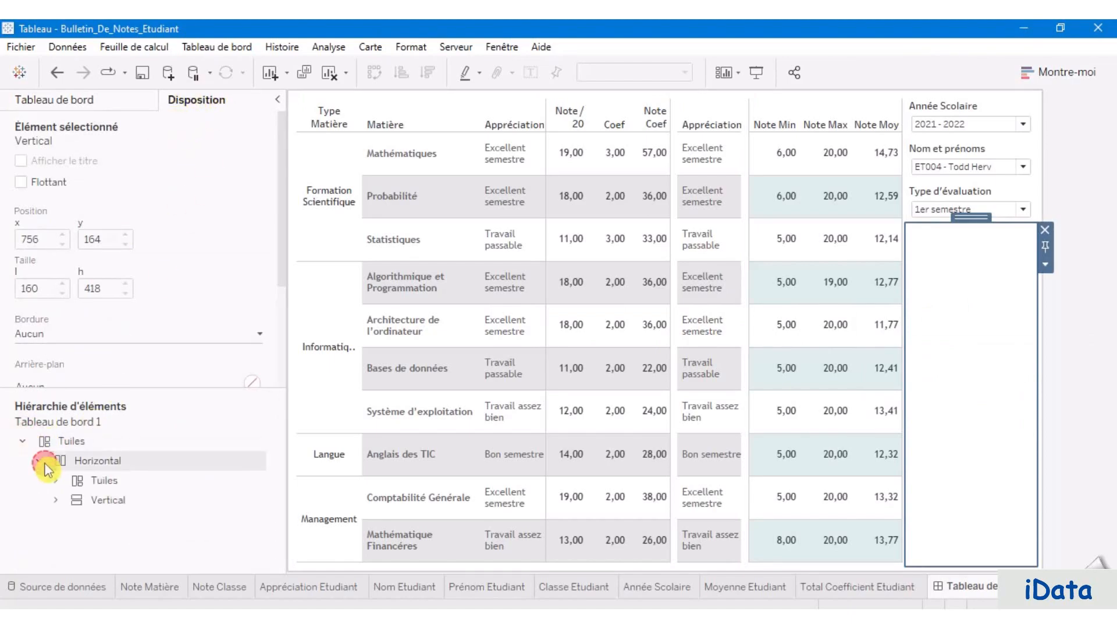
left_click(55, 499)
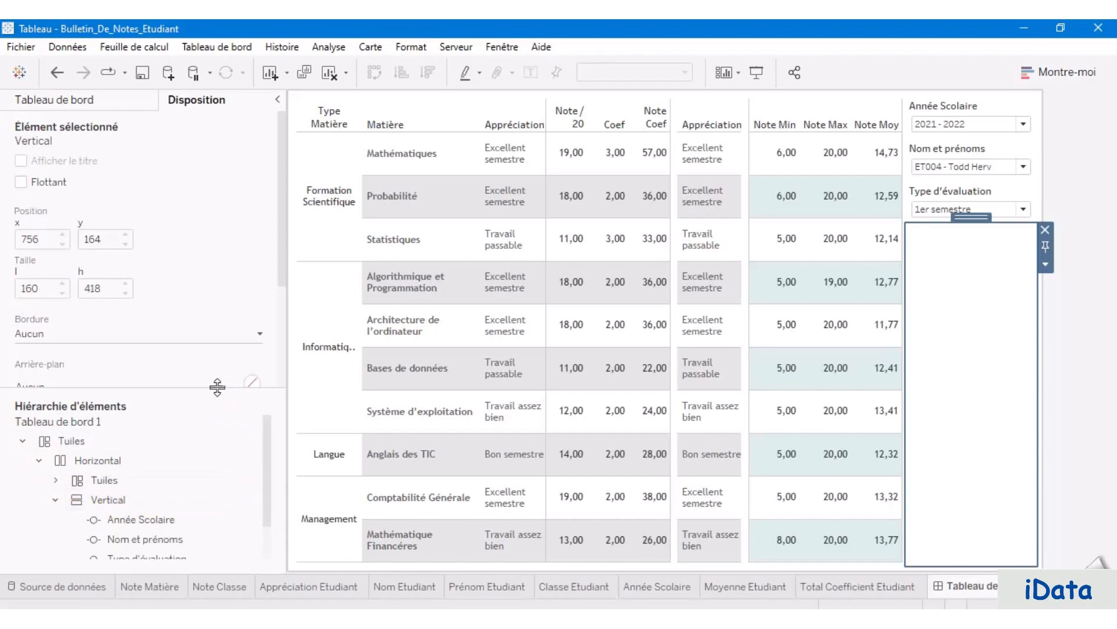
left_click(98, 443)
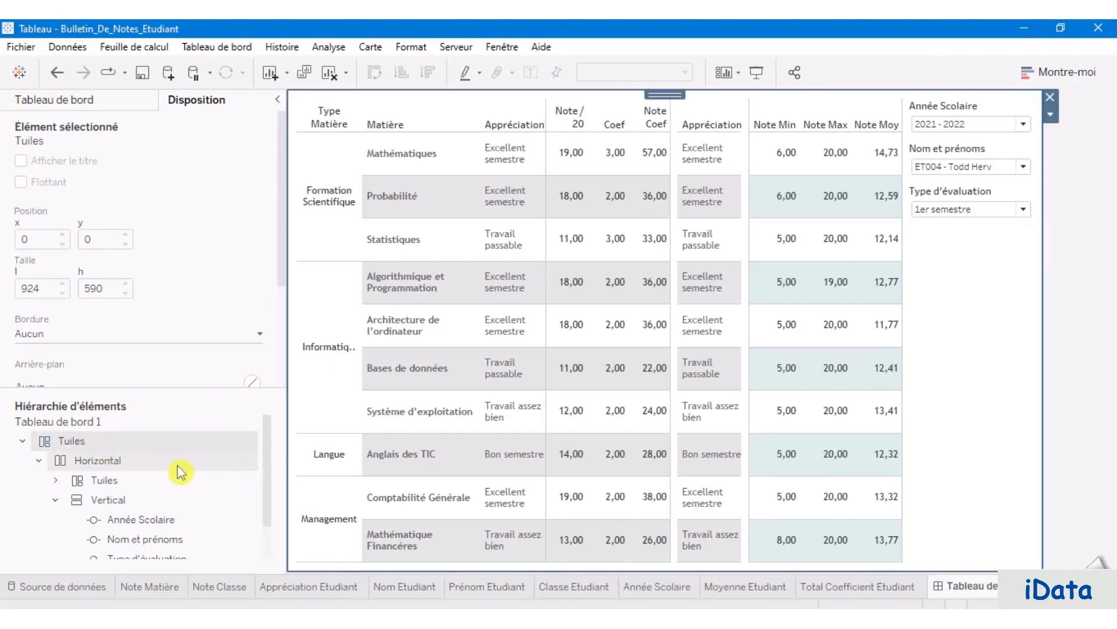
left_click(122, 470)
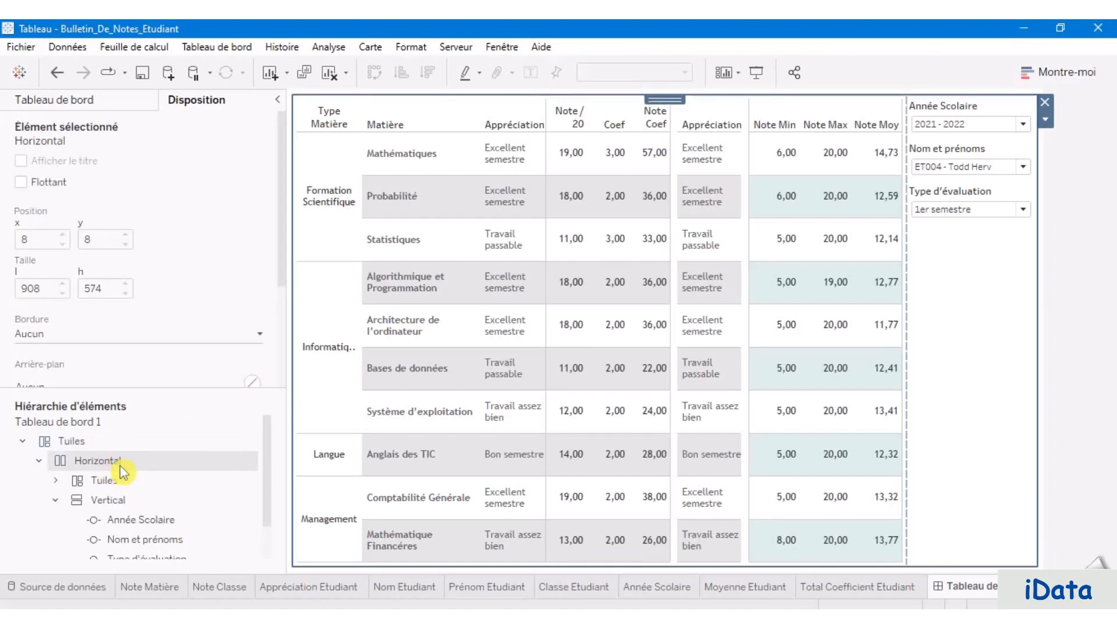
left_click(124, 480)
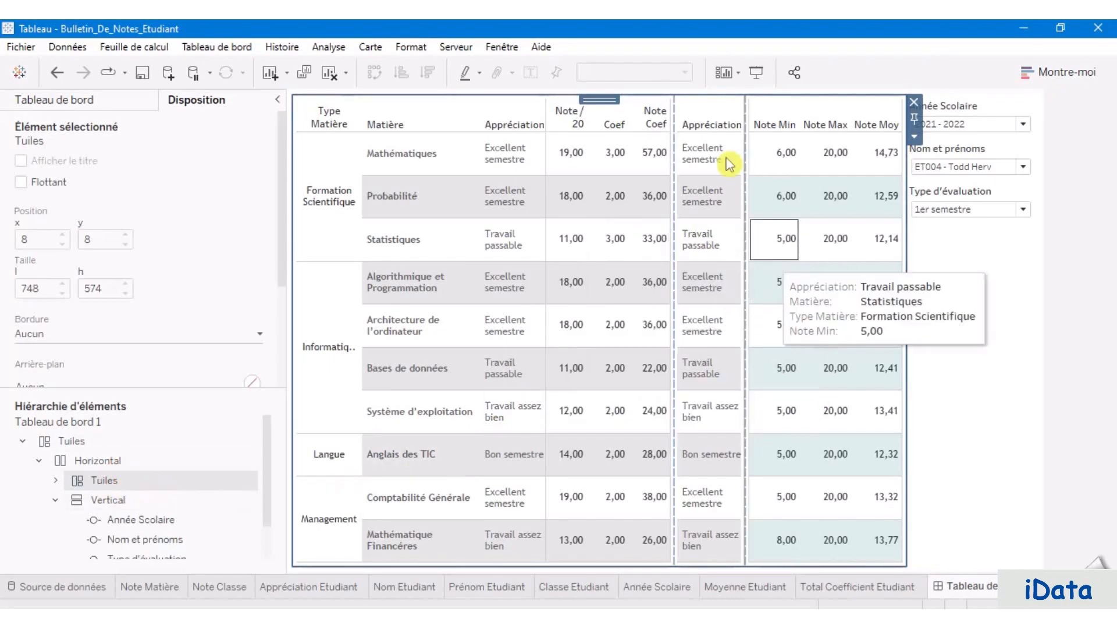
left_click(153, 501)
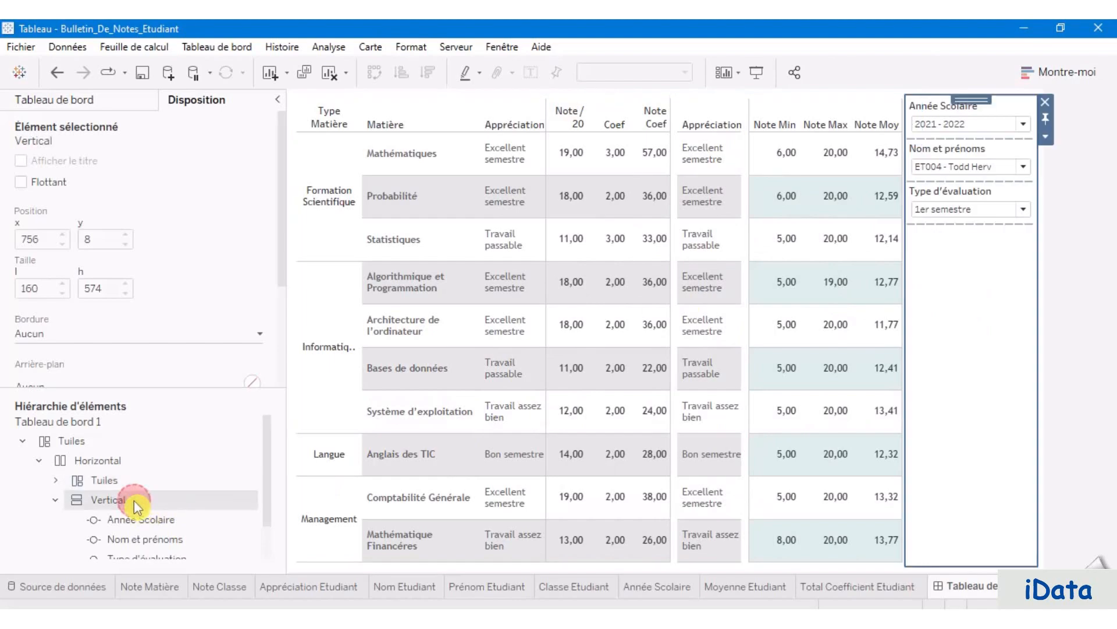
left_click(272, 489)
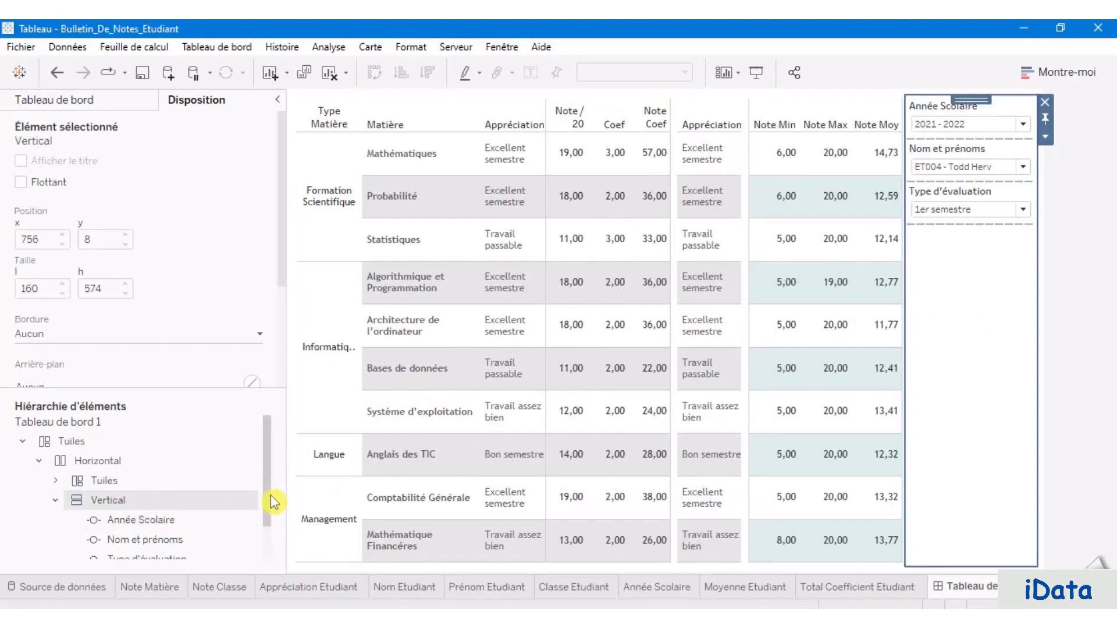
left_click_drag(268, 498, 269, 529)
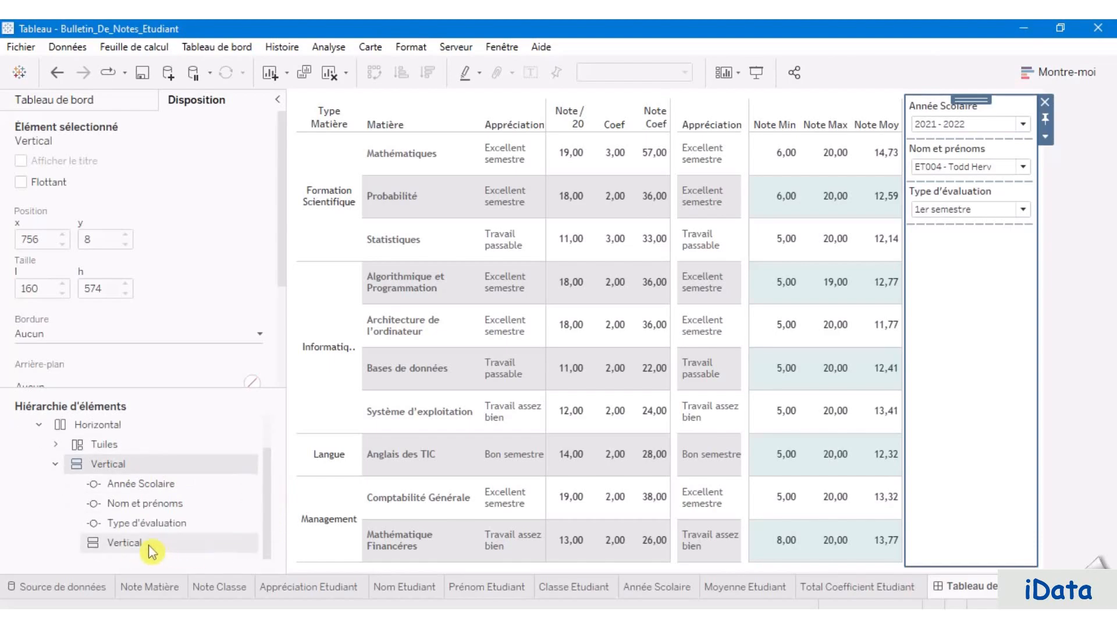
left_click(128, 542)
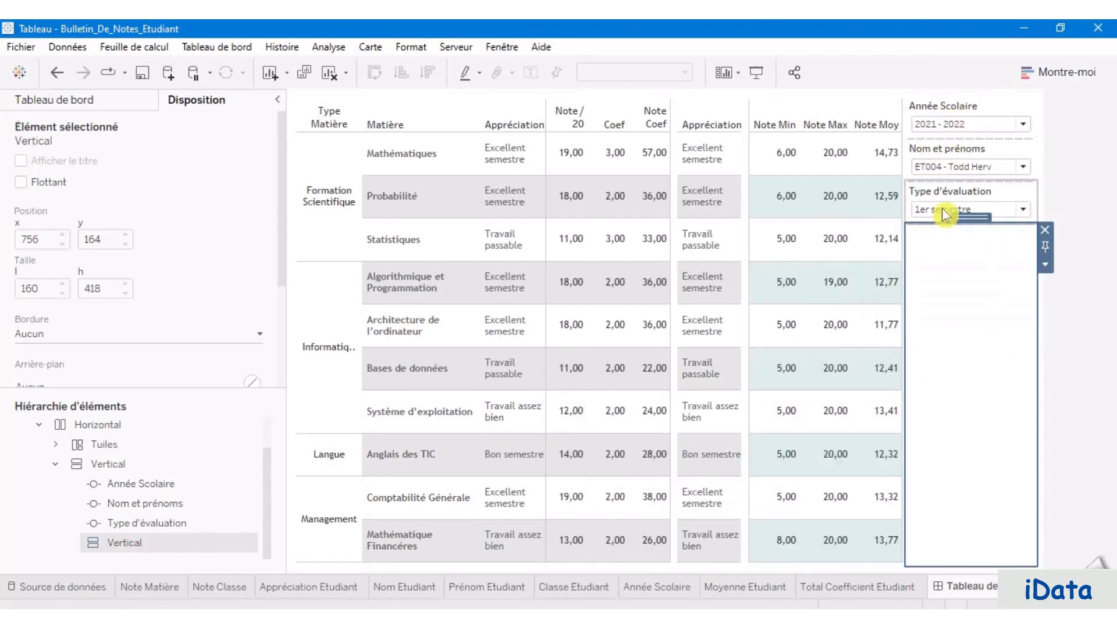
Step: Remove the empty vertical container nested under the filters and add a new one along the dashboard's right edge
left_click(1047, 237)
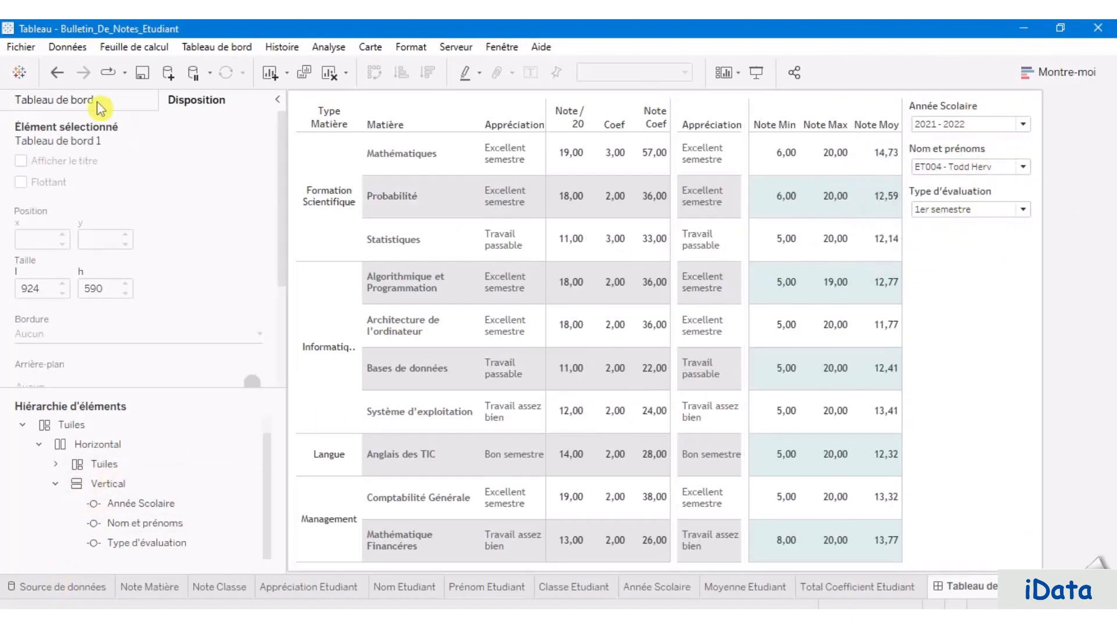
left_click(70, 105)
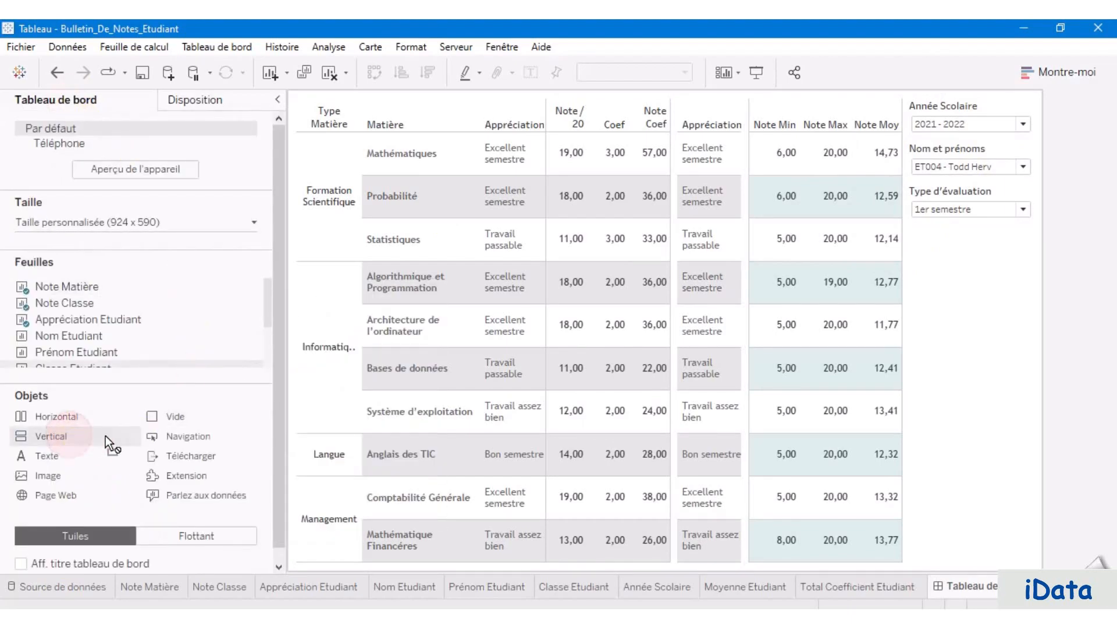
left_click_drag(106, 436, 1042, 349)
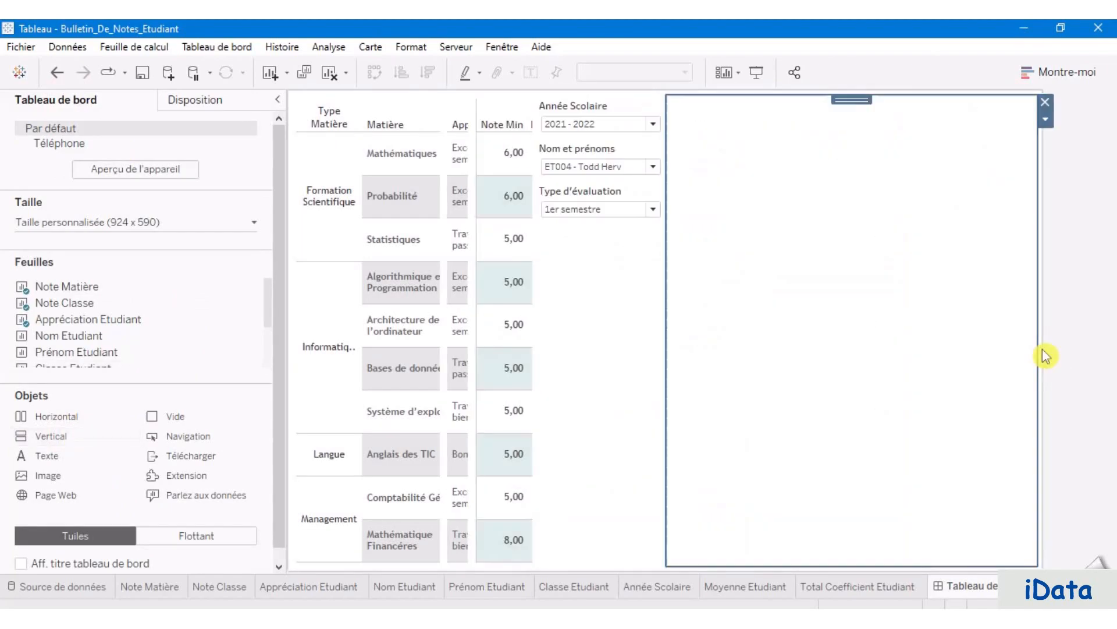
Step: Move the filter container above the new vertical container and narrow their shared column to about 182 px
left_click(617, 325)
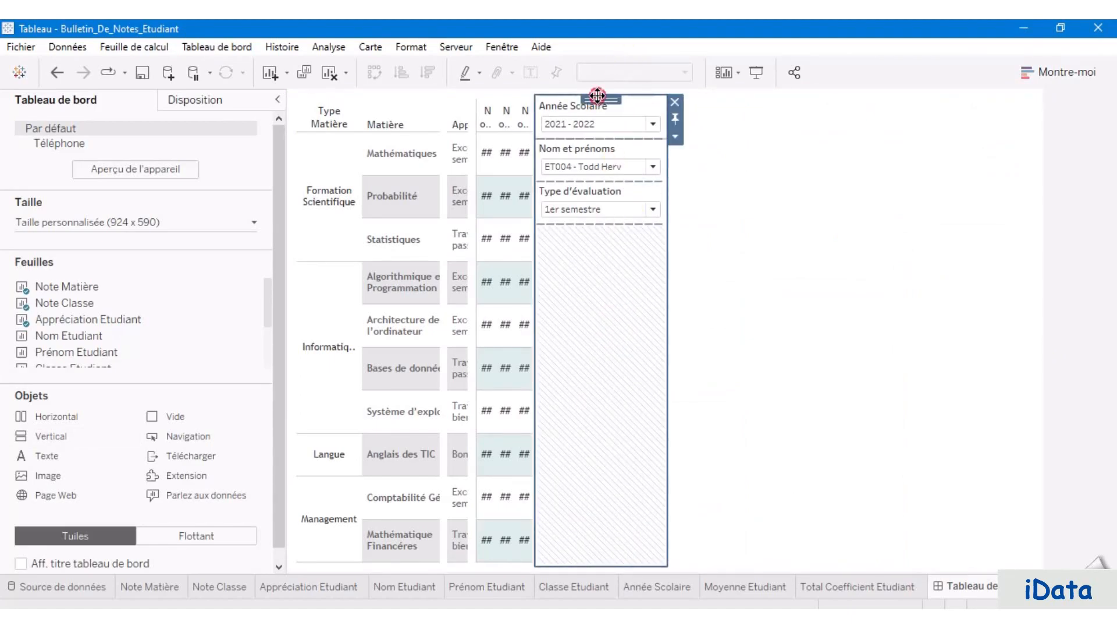
left_click_drag(598, 95, 777, 313)
left_click_drag(869, 535, 734, 484)
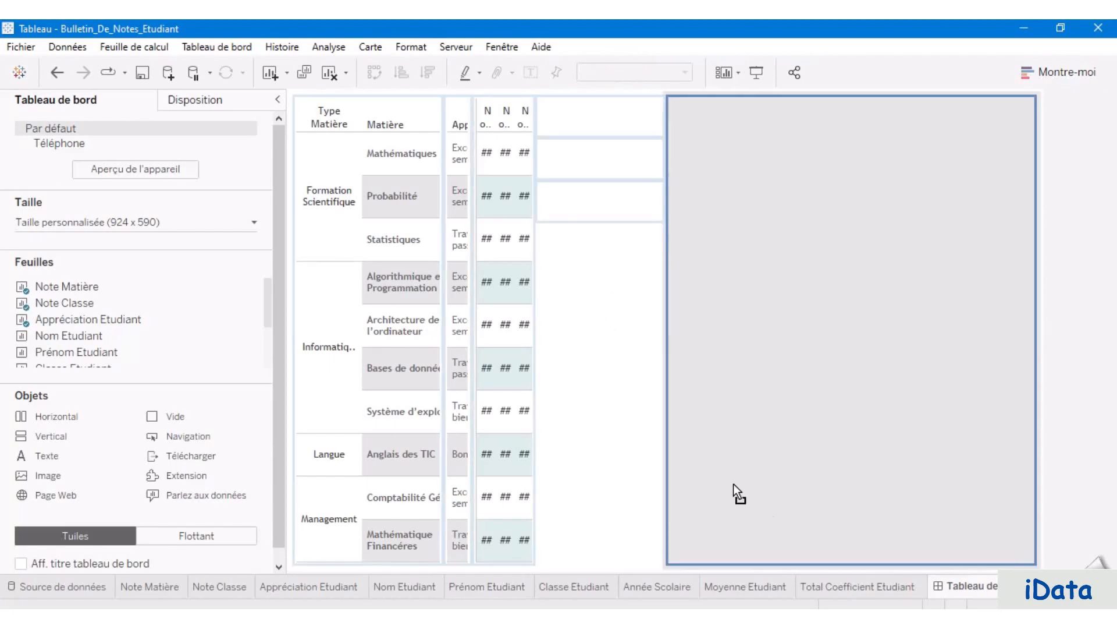
left_click_drag(817, 524, 844, 220)
left_click_drag(846, 118, 851, 110)
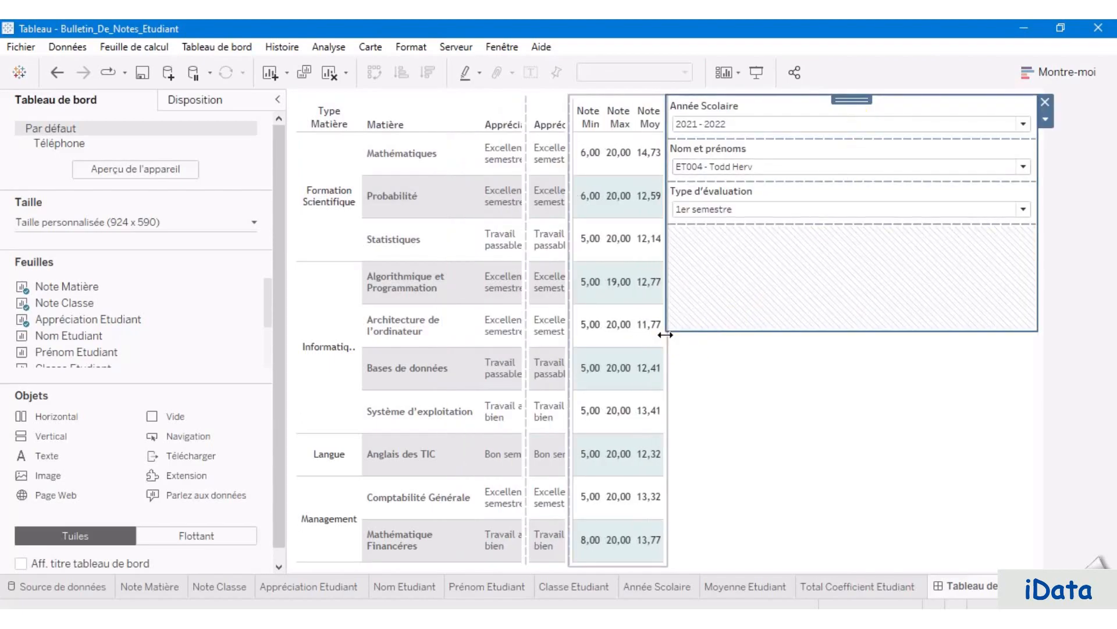
left_click_drag(666, 335, 888, 343)
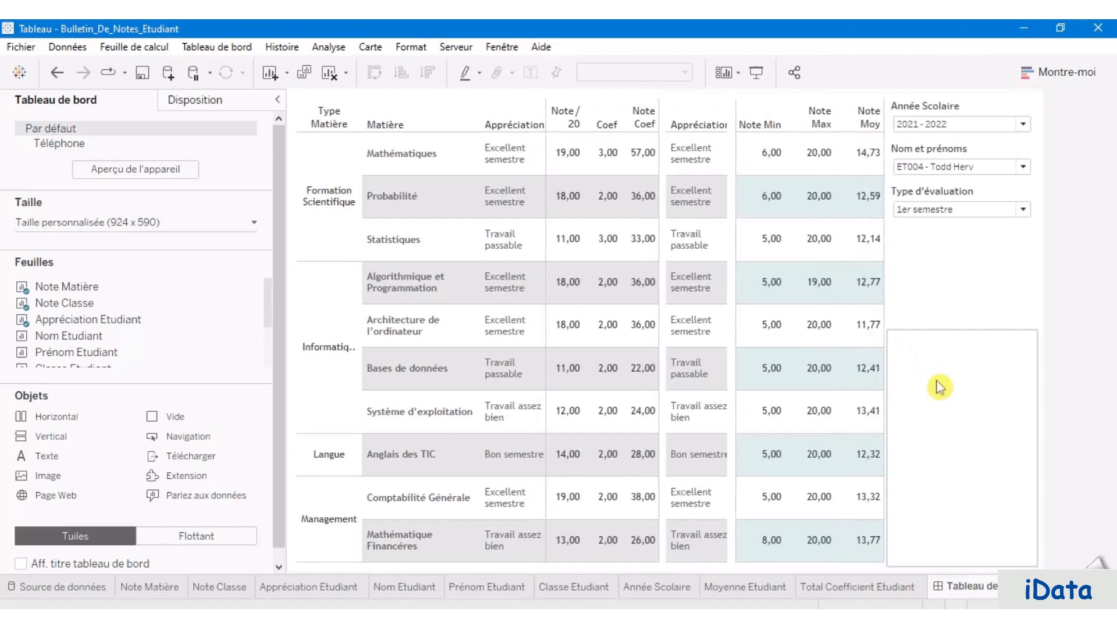
Step: Give the empty vertical container below the filter container a #dfedeb background
left_click(945, 257)
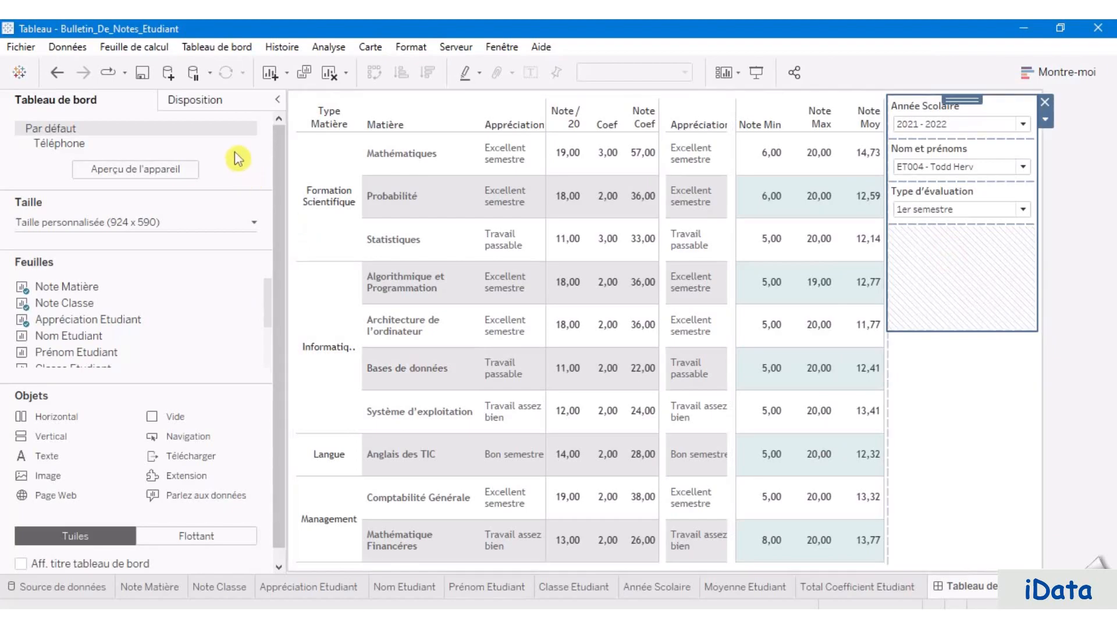
left_click(203, 100)
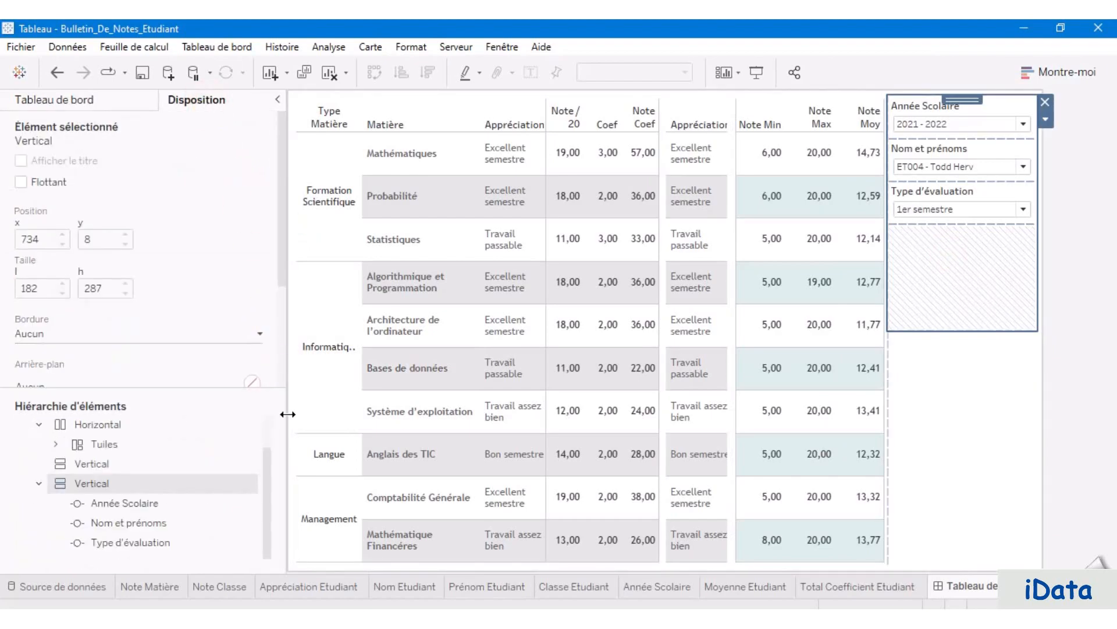
left_click(125, 466)
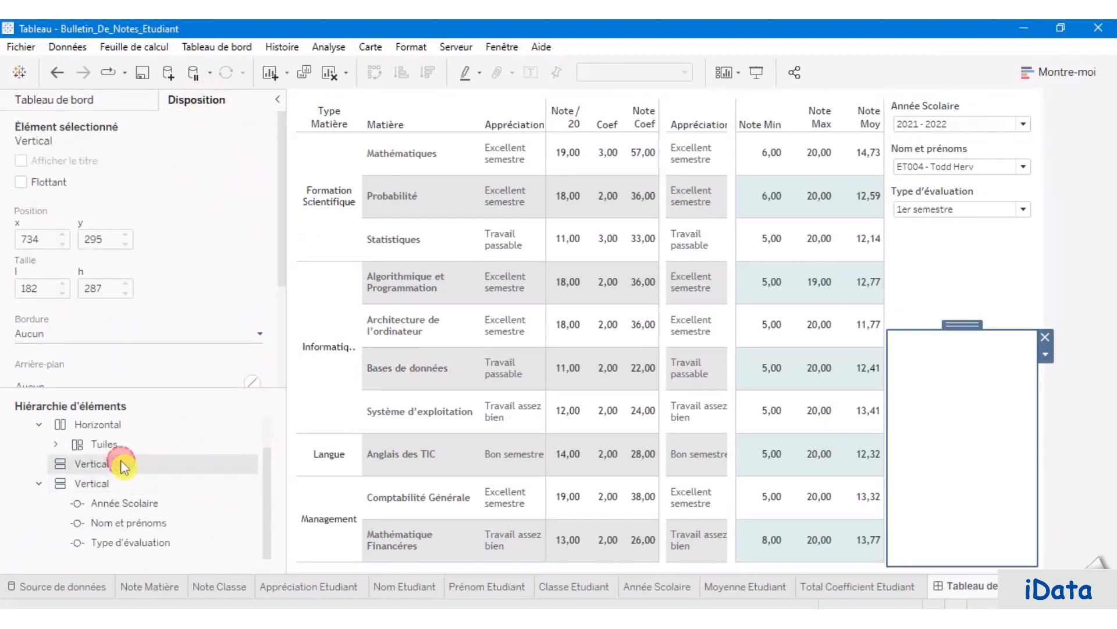
left_click(101, 489)
left_click(90, 464)
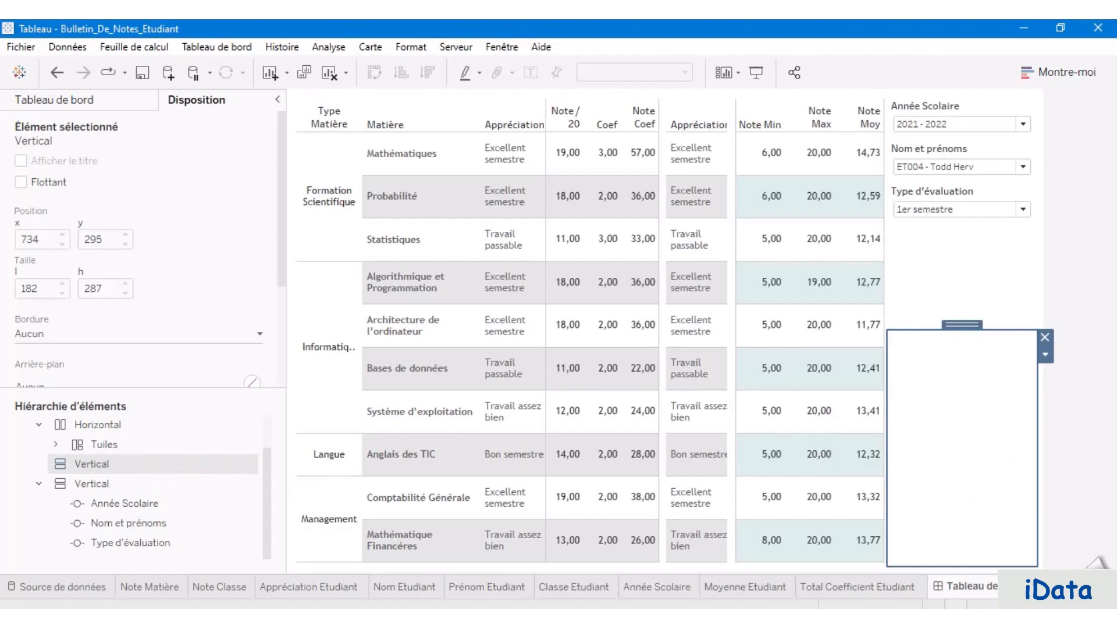
mouse_move(574, 150)
scroll(220, 378, "down", 1)
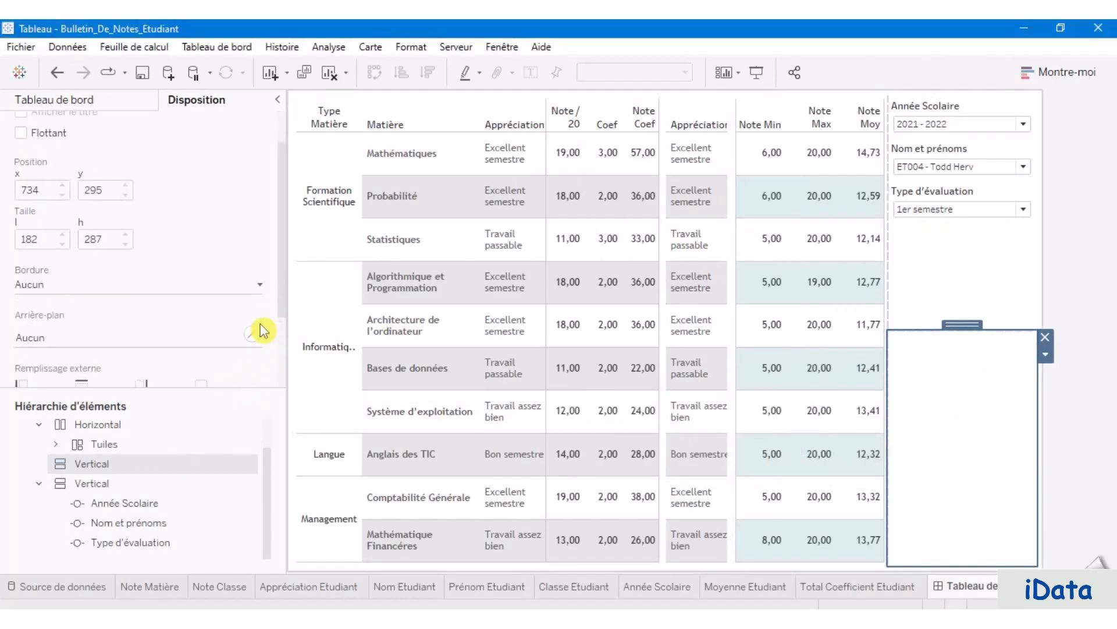
left_click(252, 334)
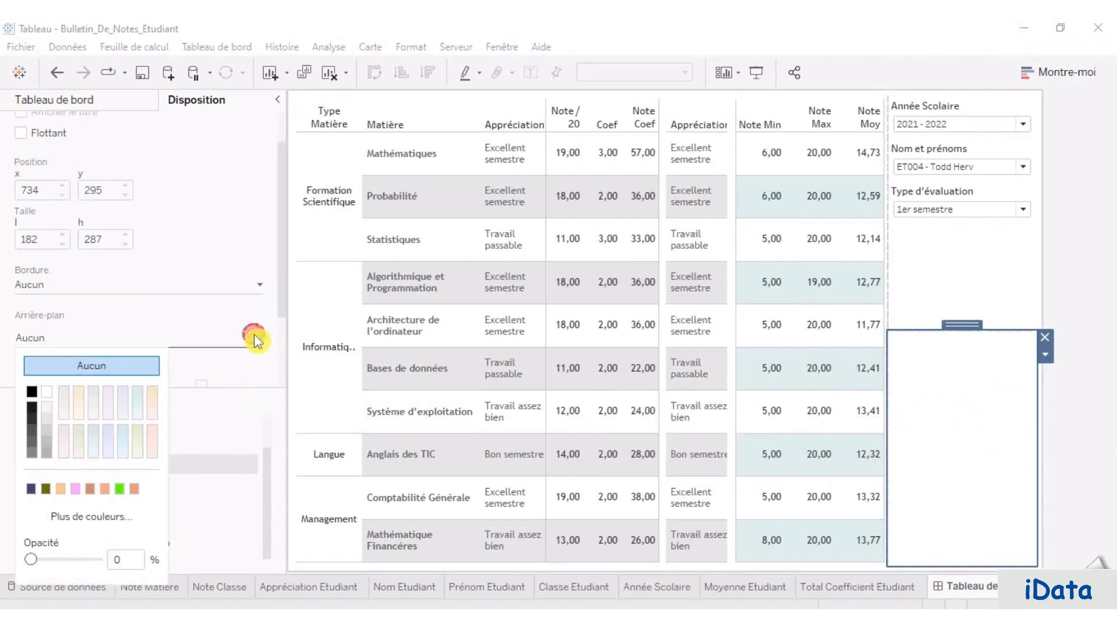
left_click(100, 516)
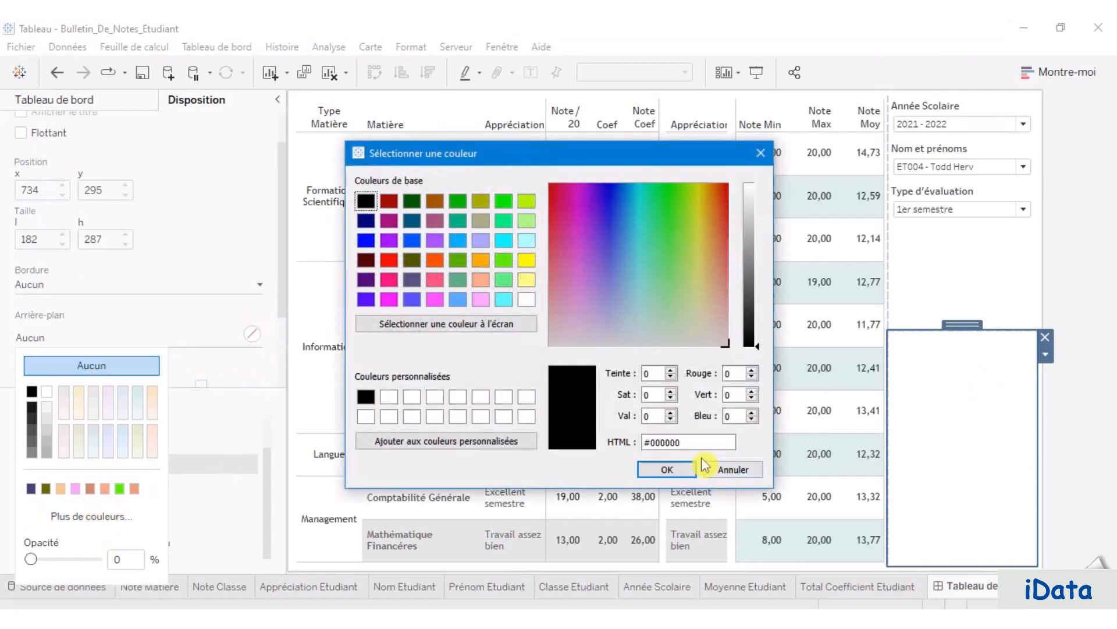
left_click_drag(699, 444, 591, 448)
type("#dfedeb")
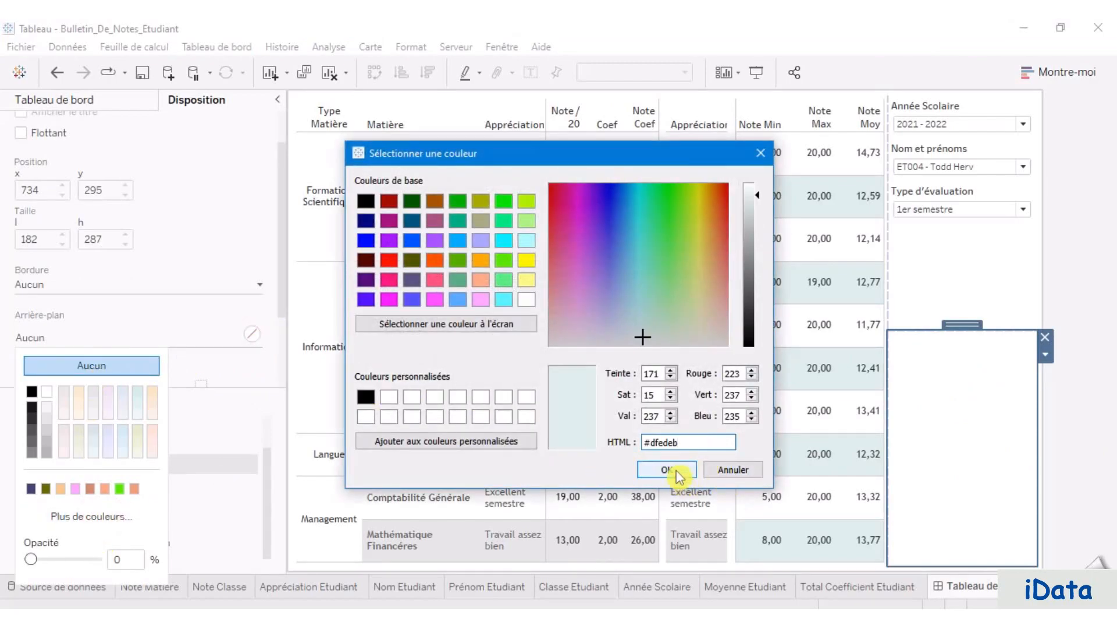
left_click(686, 474)
Step: Extend the coloured container upward until its upper edge sits just below the Type d'évaluation filter
left_click(1003, 404)
left_click_drag(924, 330, 924, 235)
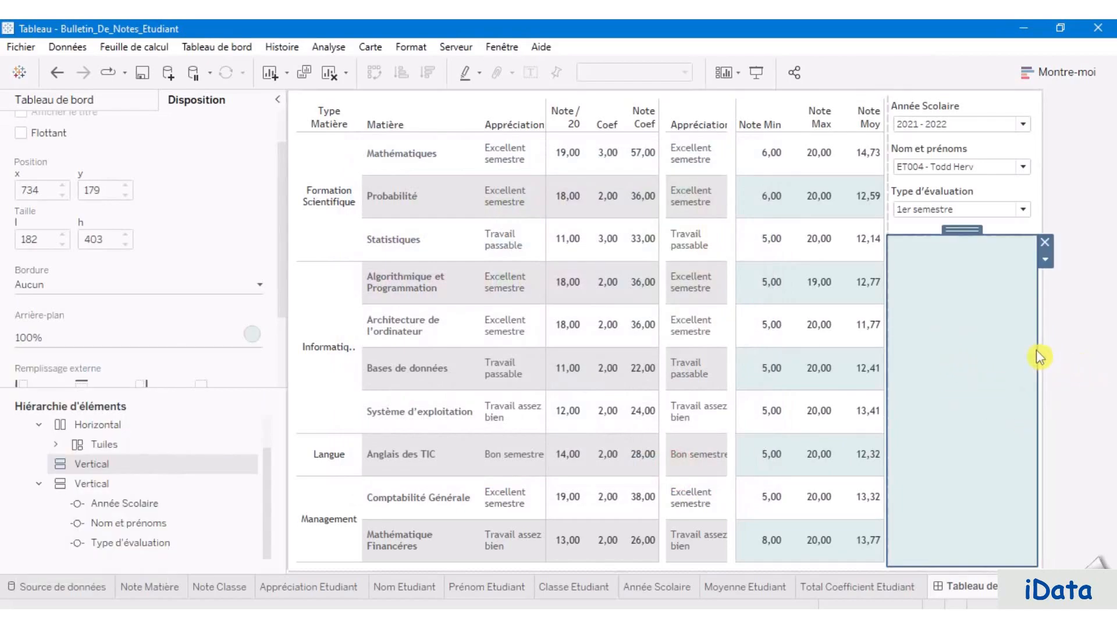
left_click(1082, 369)
left_click(969, 315)
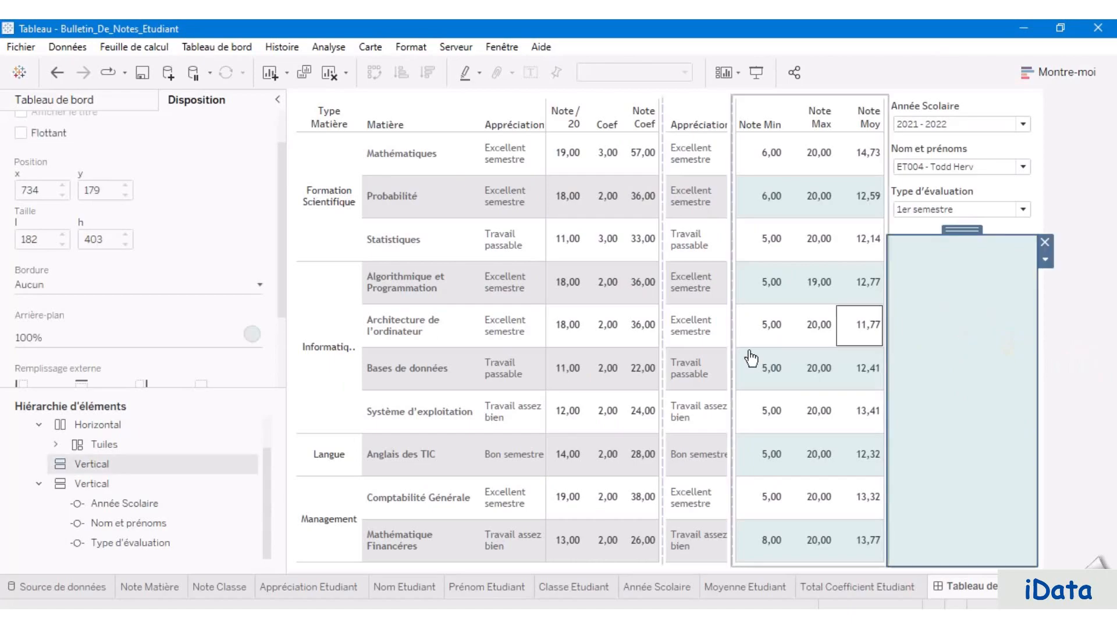
left_click(76, 102)
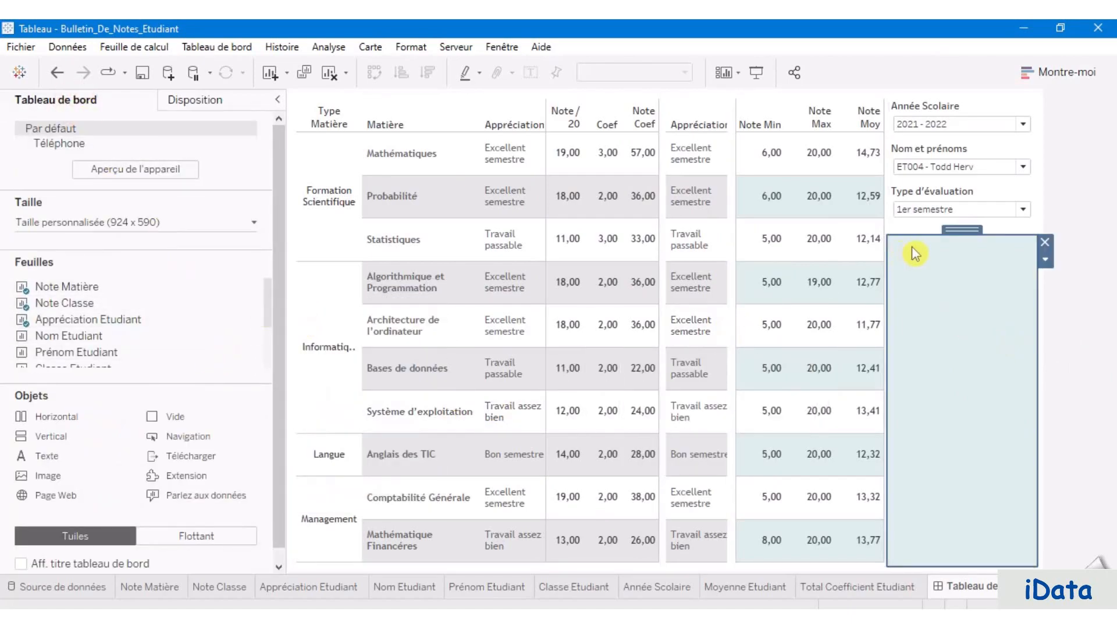
left_click_drag(907, 235, 909, 216)
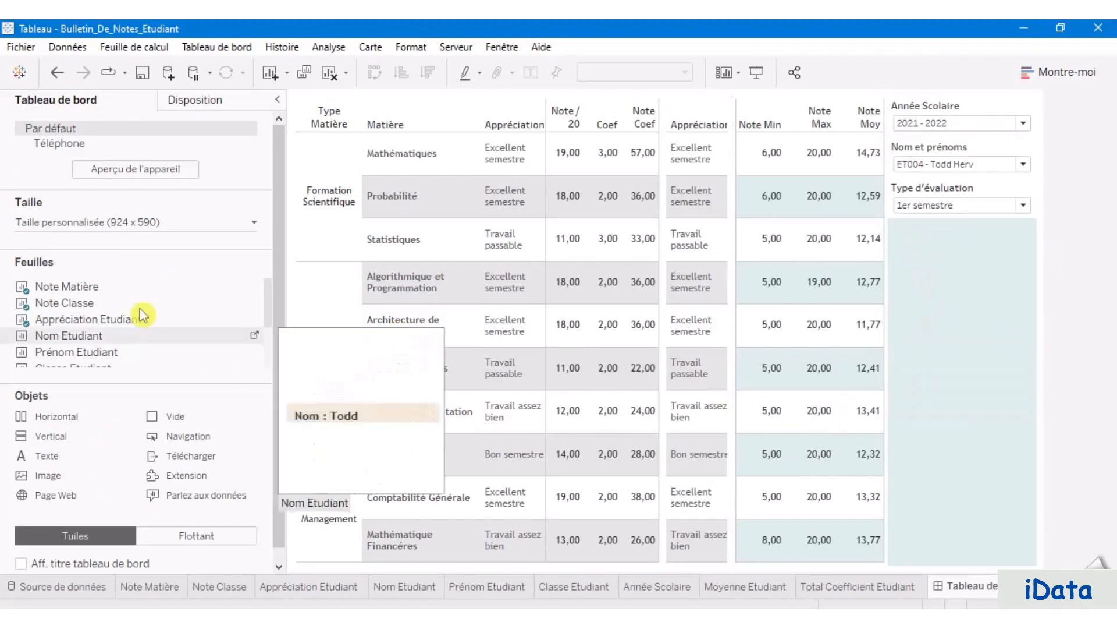
Step: Place the Moyenne Etudiant sheet inside the coloured container and hide its title
scroll(139, 349, "down", 3)
left_click_drag(133, 350, 975, 336)
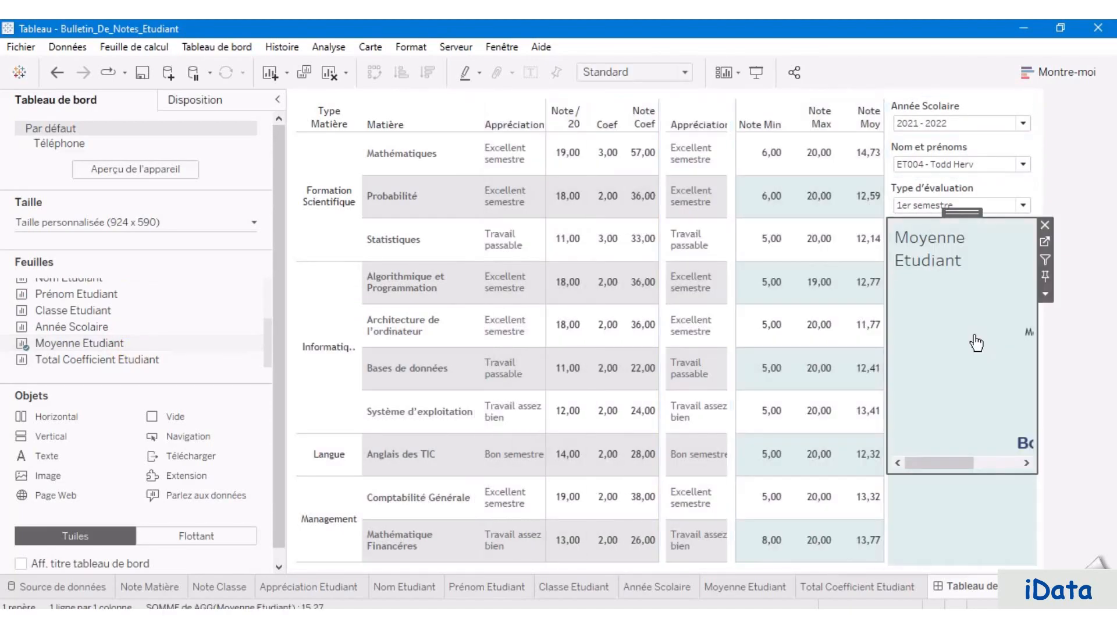
mouse_move(1026, 314)
left_click(1045, 294)
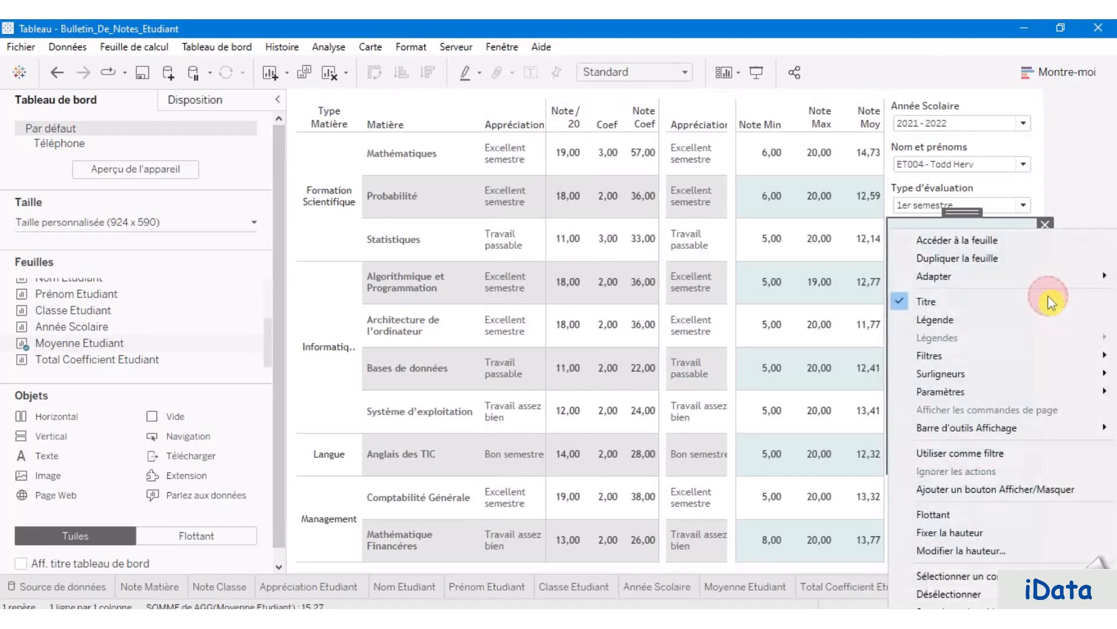
left_click(990, 308)
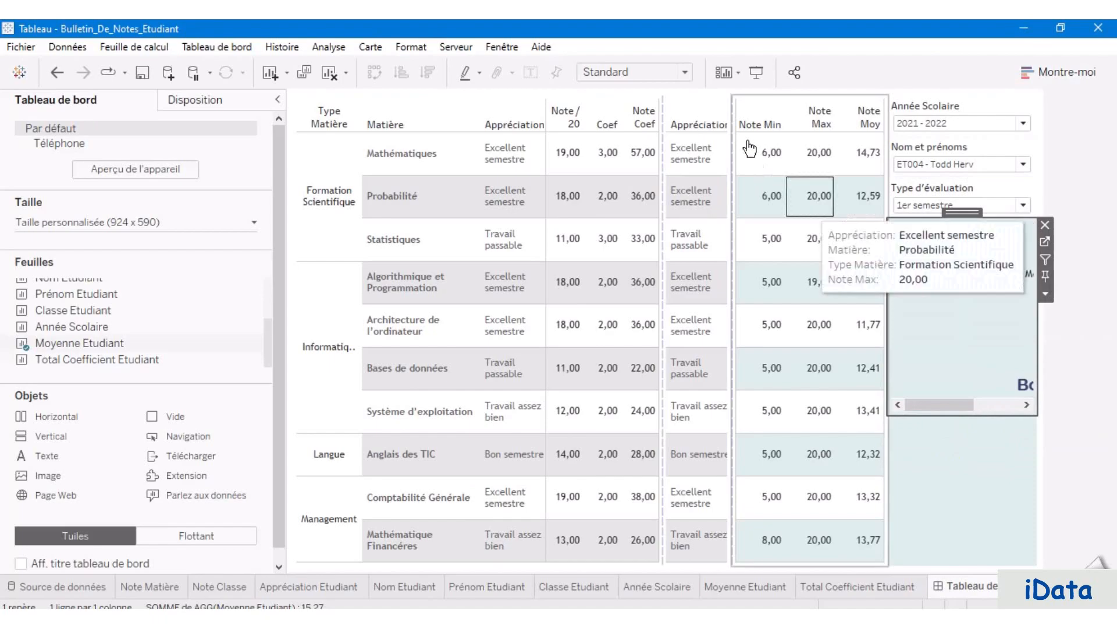
Step: Set the fit of the Moyenne Etudiant sheet to Vue entière
left_click(685, 72)
left_click(640, 130)
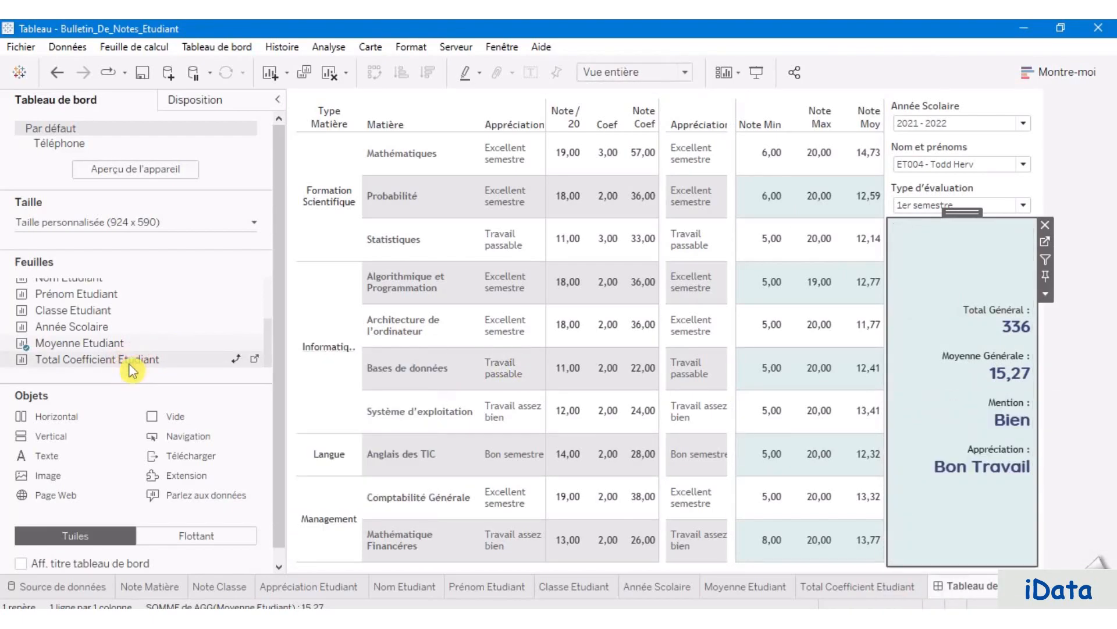
Step: Place the Total Coefficient Etudiant sheet above Moyenne Etudiant in the coloured container and hide its title
mouse_move(133, 366)
left_mouse_down()
mouse_move(416, 402)
mouse_move(949, 377)
mouse_move(992, 307)
mouse_move(997, 318)
left_mouse_up()
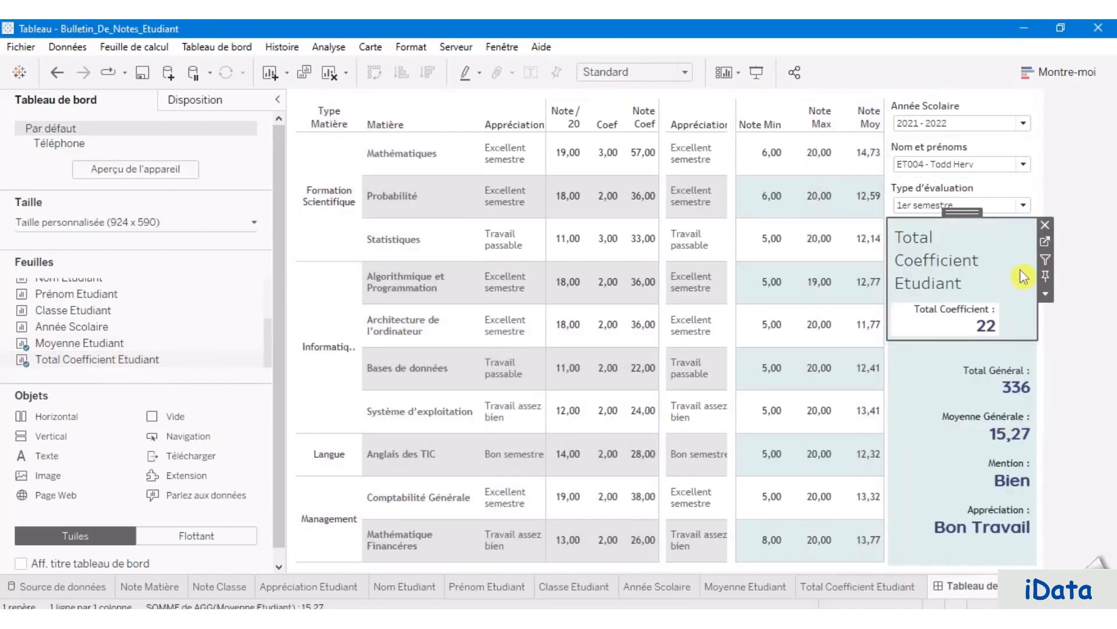
left_click(1046, 293)
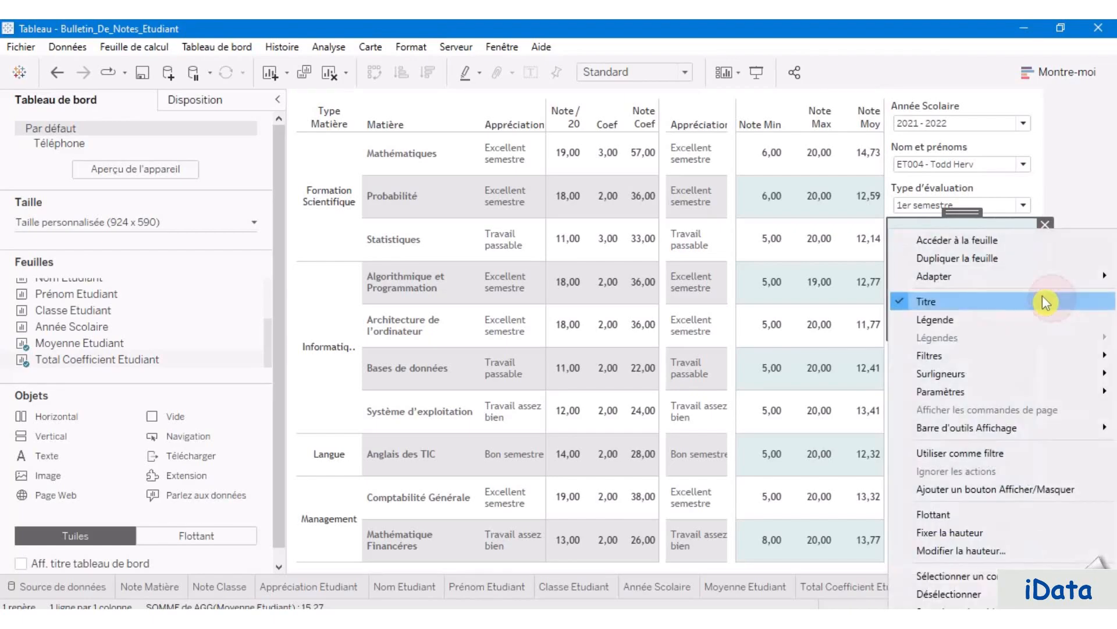
left_click(973, 298)
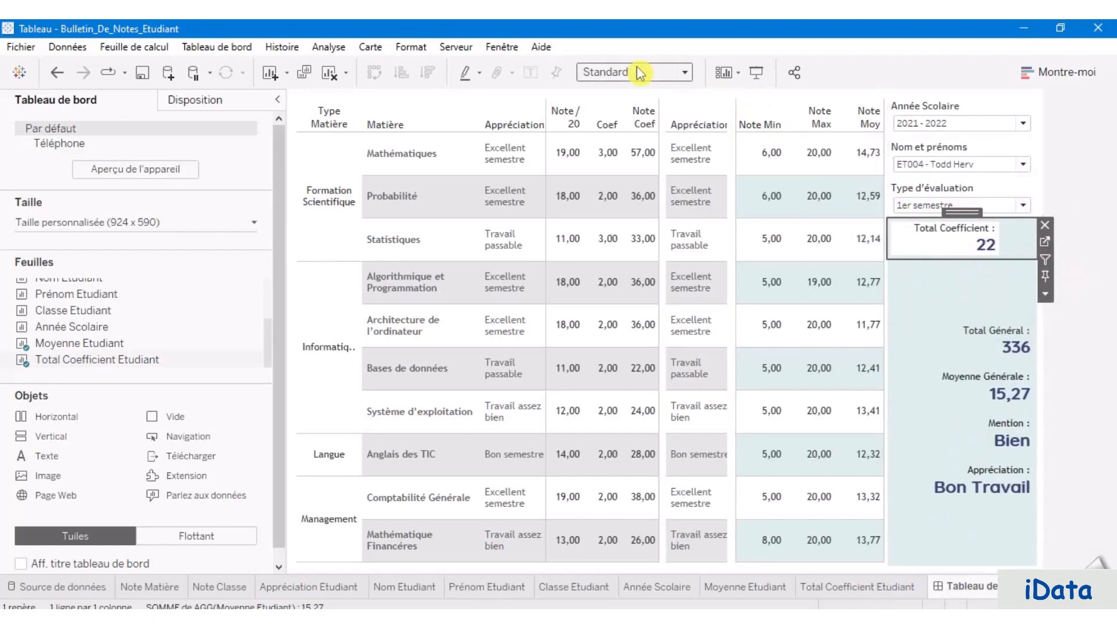
Step: Set the Total Coefficient Etudiant sheet to Vue entière and shorten it to a narrow band above Moyenne Etudiant
left_click(685, 75)
left_click(655, 129)
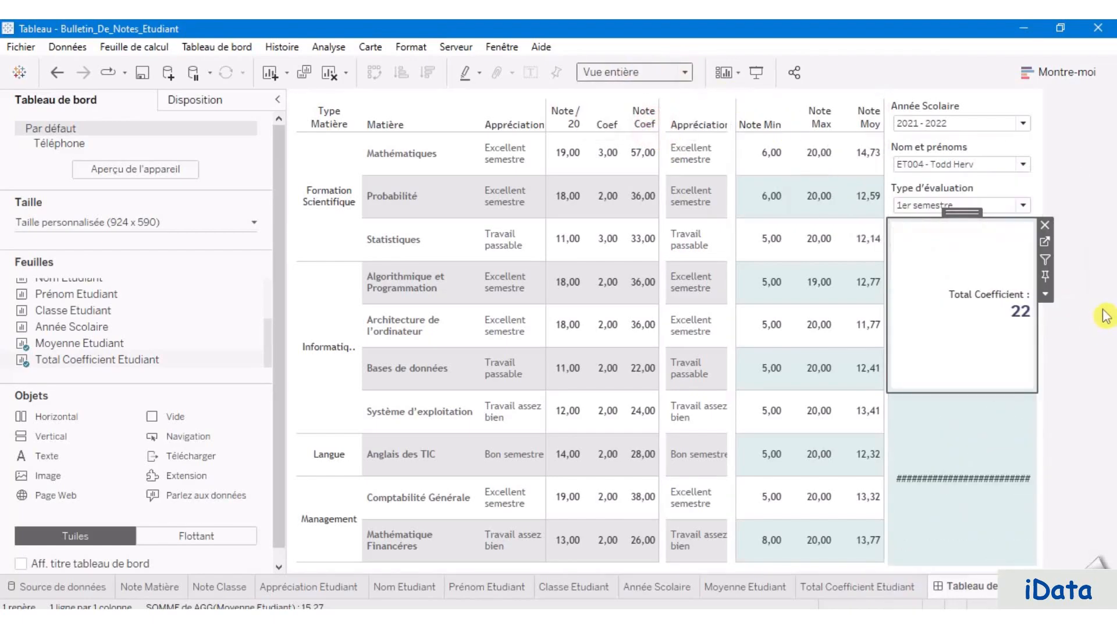
left_click(950, 392)
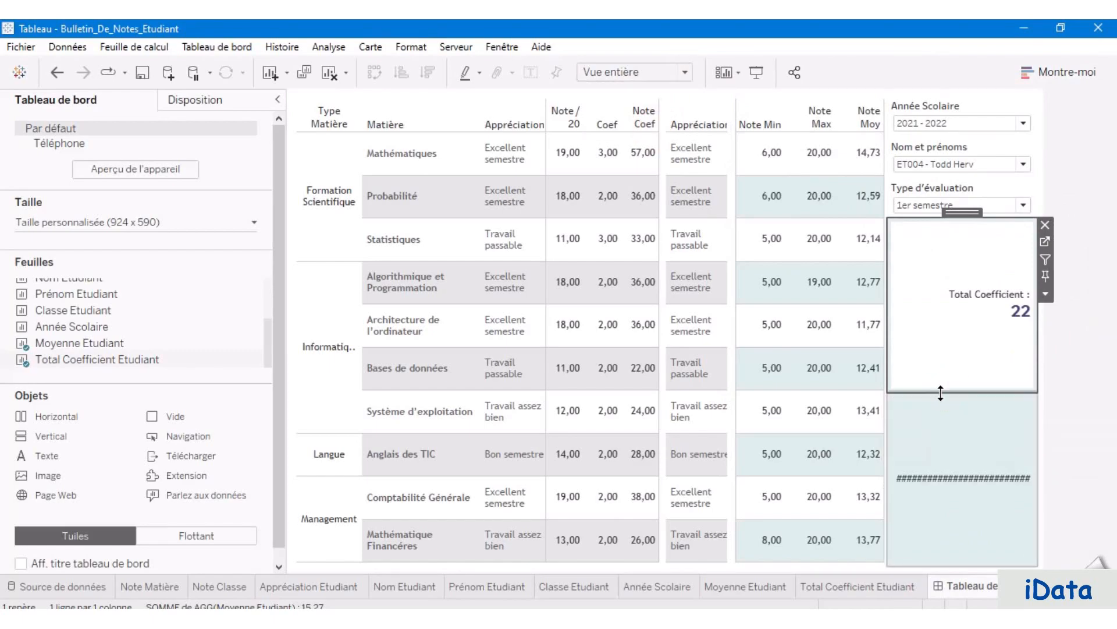
left_click_drag(940, 392, 970, 266)
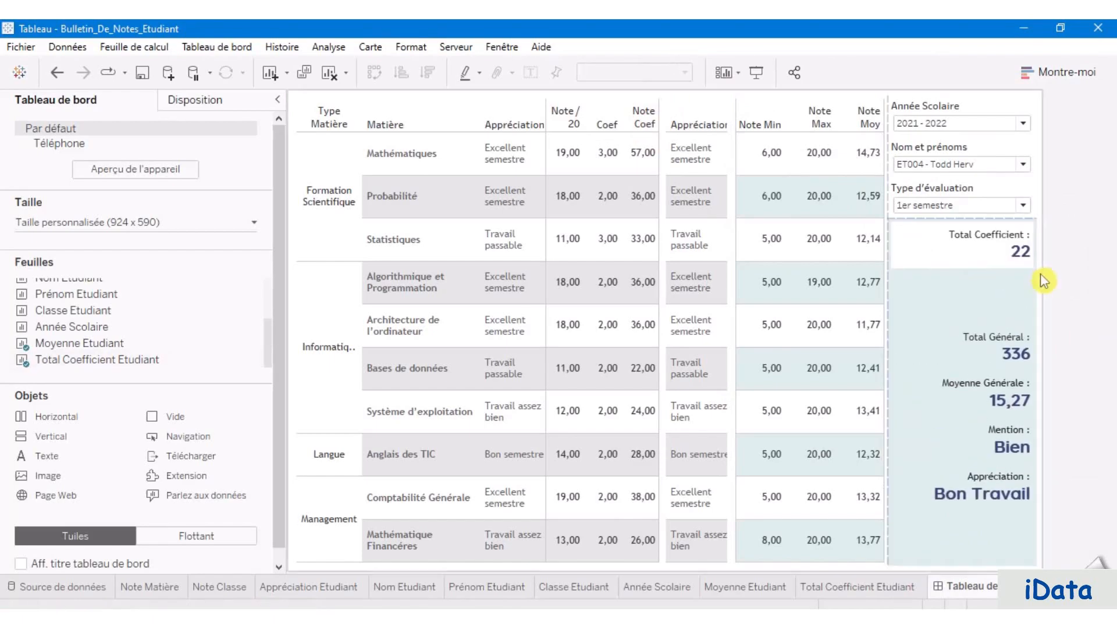
Step: Give the outermost Tuiles container, covering the whole 924 x 590 dashboard, a light peach background using the copied HTML colour code
left_click(200, 100)
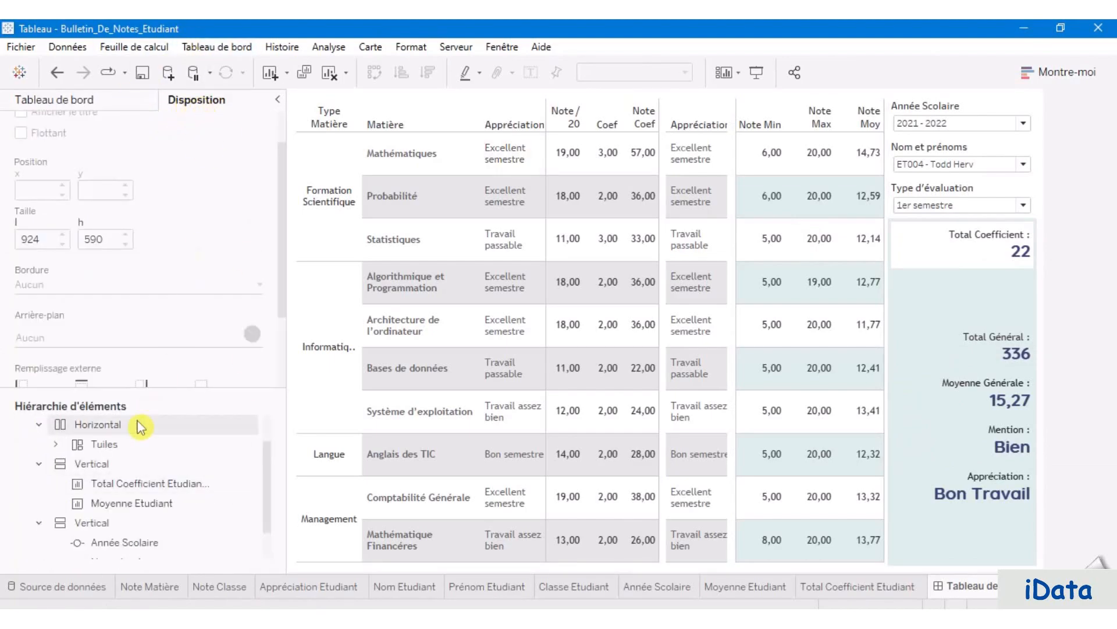
left_click(100, 470)
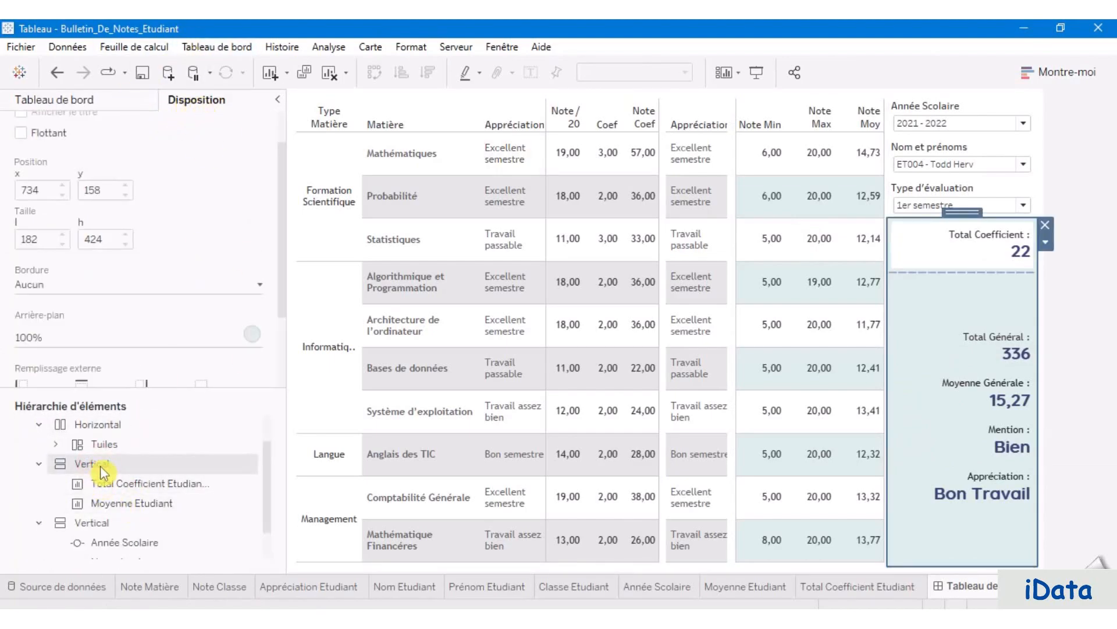
left_click(157, 505)
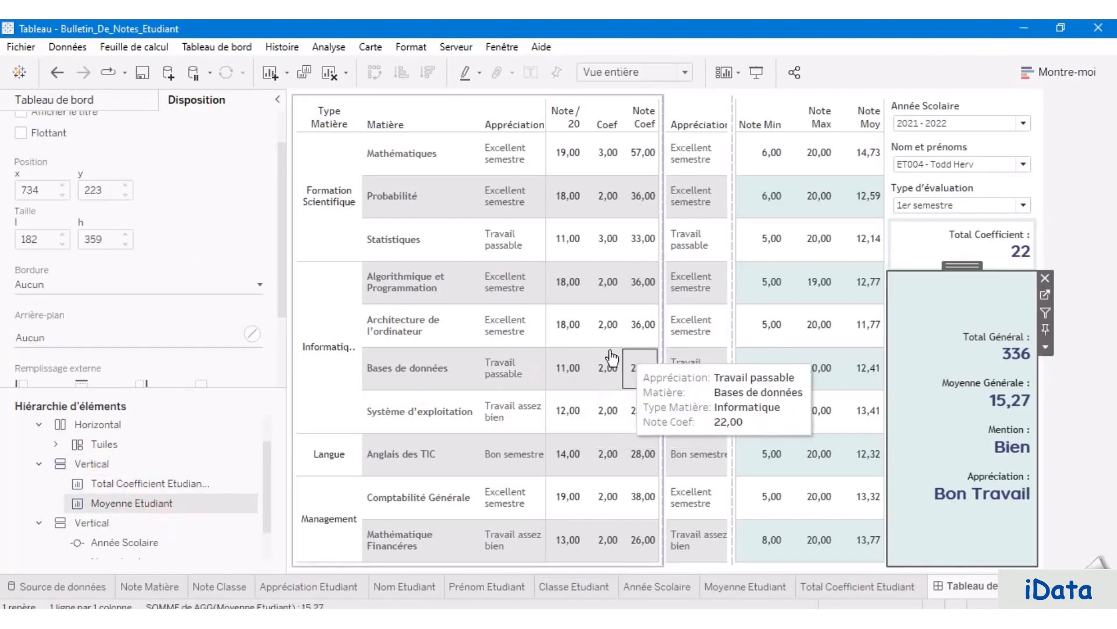
left_click(656, 567)
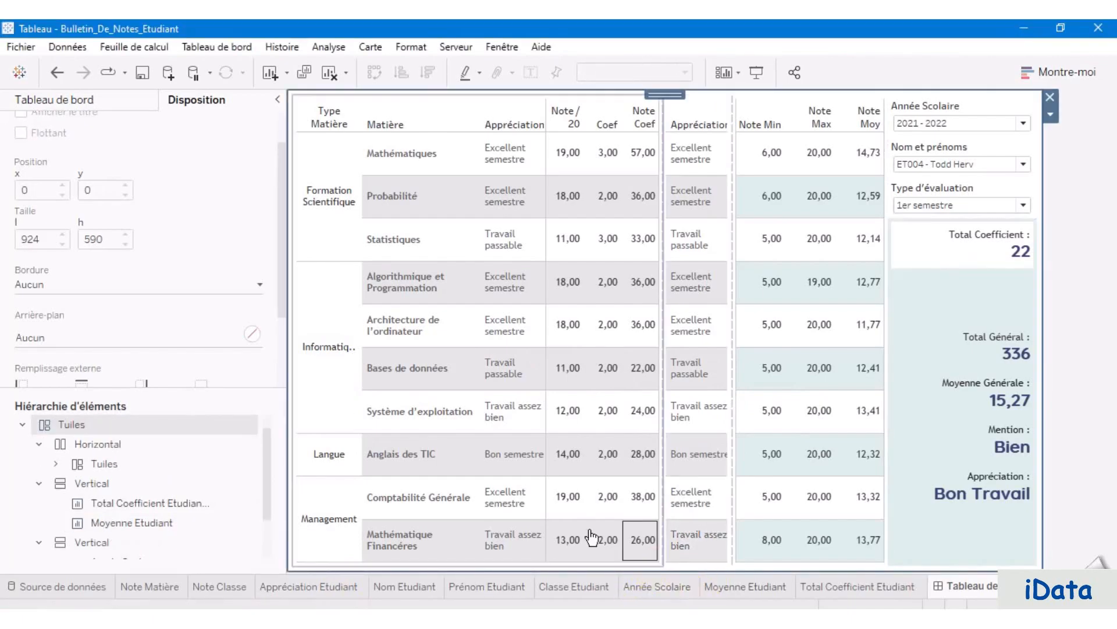
left_click(252, 334)
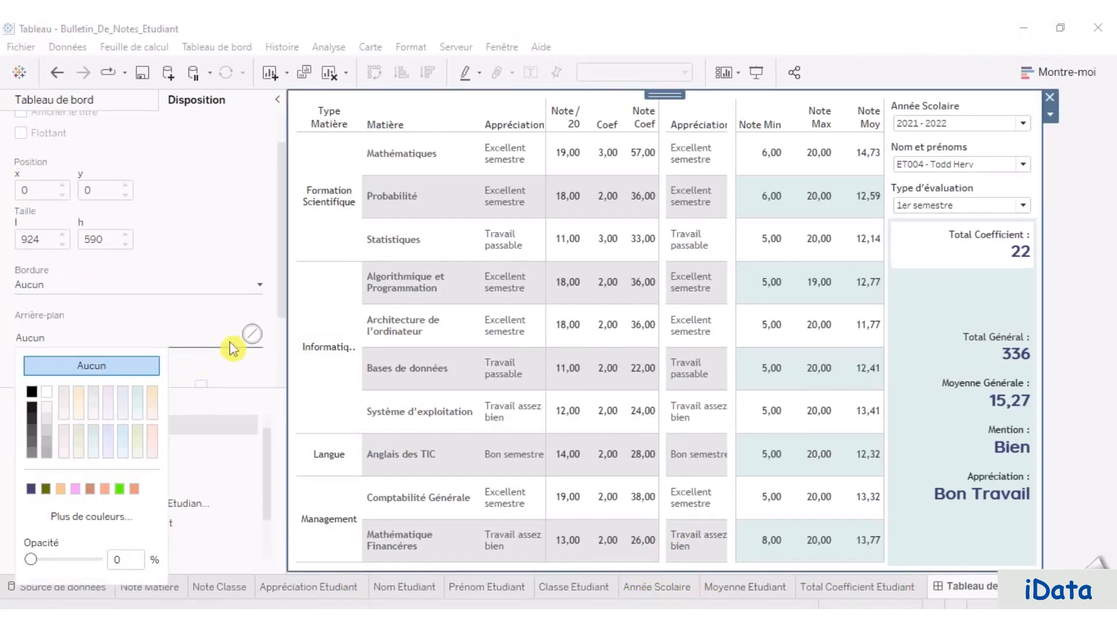
left_click(522, 568)
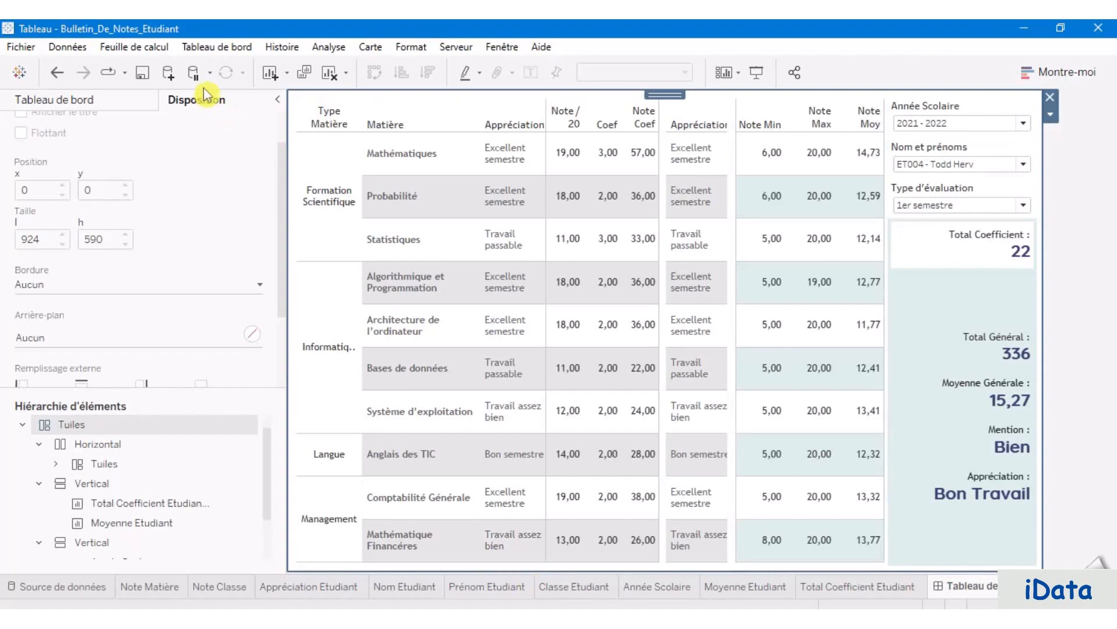
left_click(253, 335)
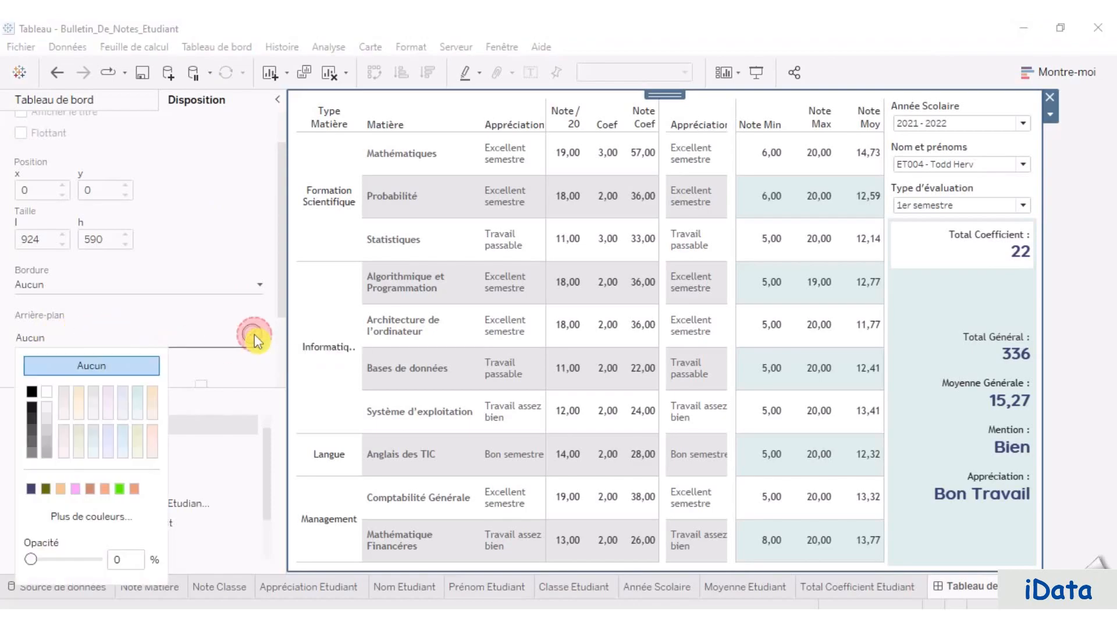
left_click(91, 517)
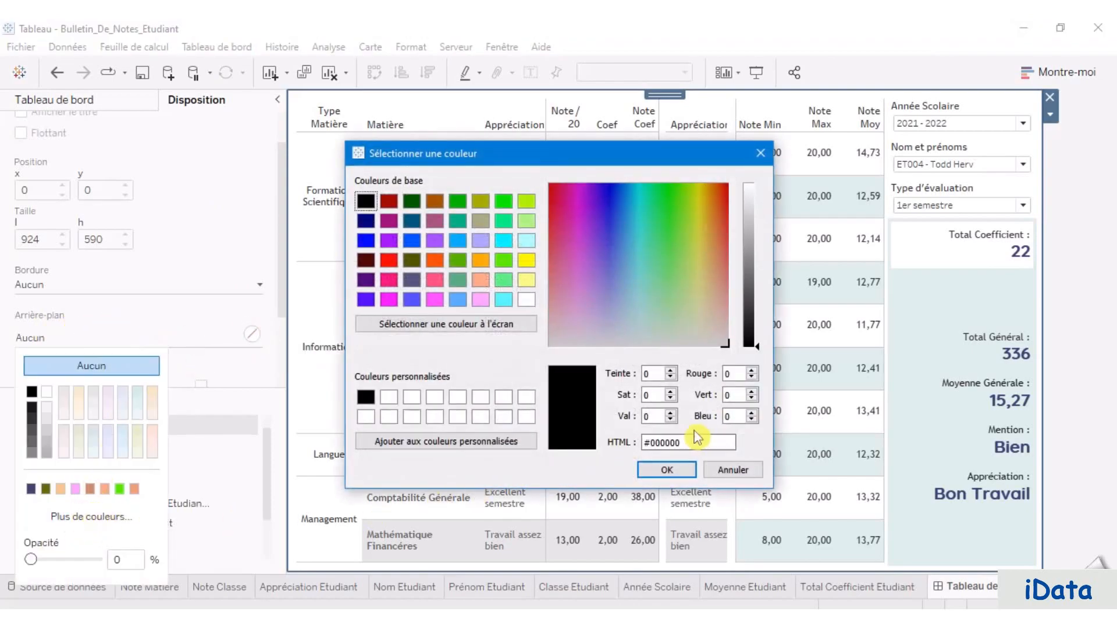
left_click_drag(691, 443, 601, 441)
key("ctrl+v")
left_click(667, 469)
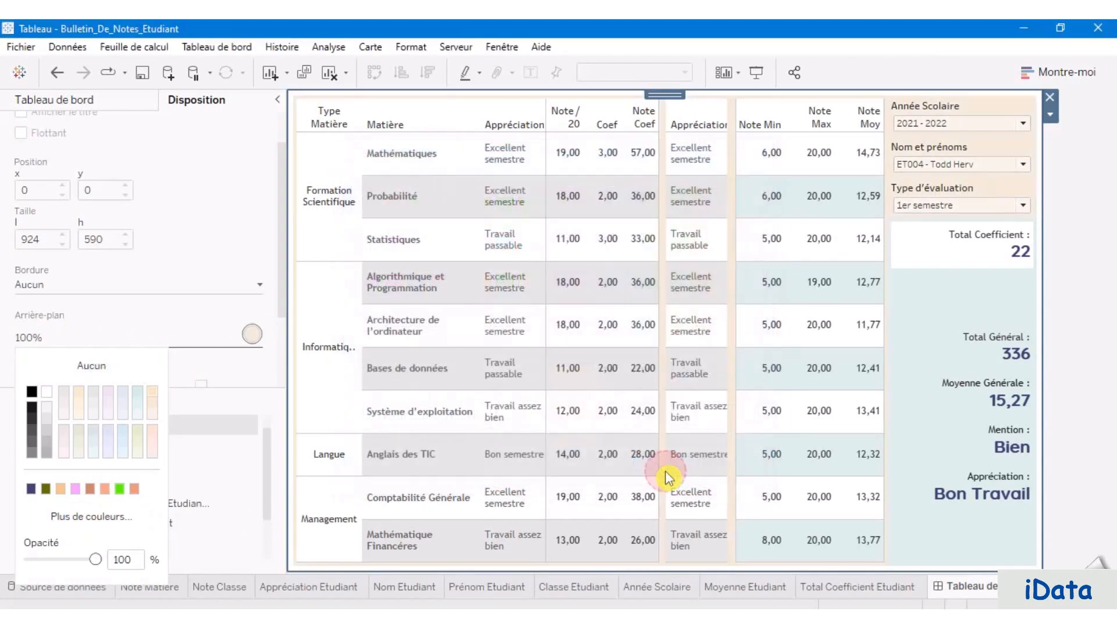
left_click(1069, 294)
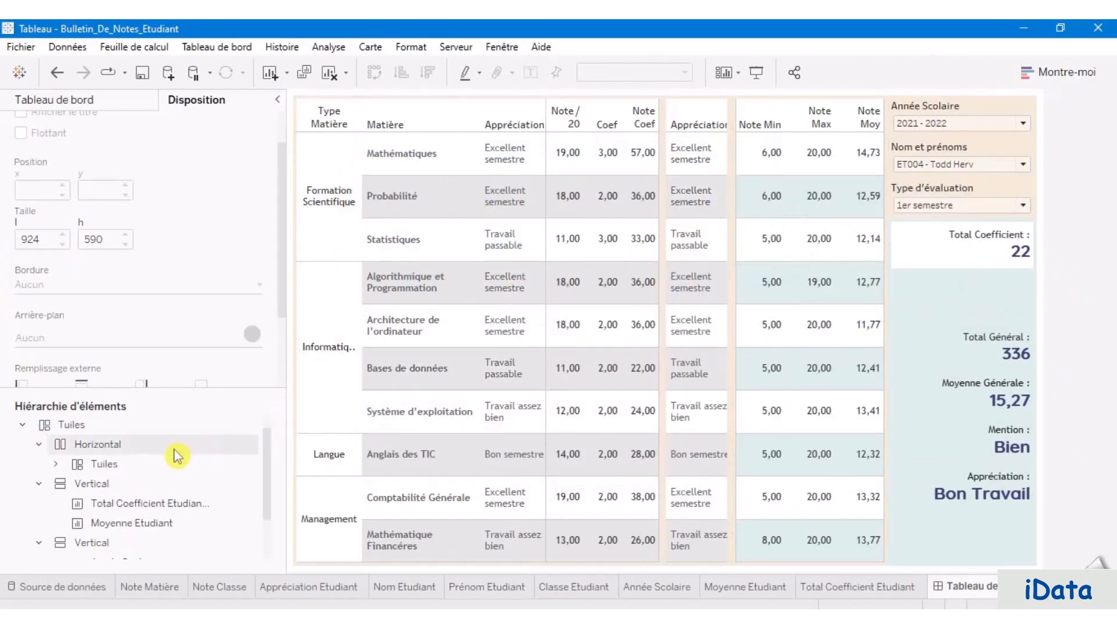
Step: Add a text object above the grade tables reading "Bulletin de Notes du" followed by the Type d'évaluation parameter
left_click(125, 463)
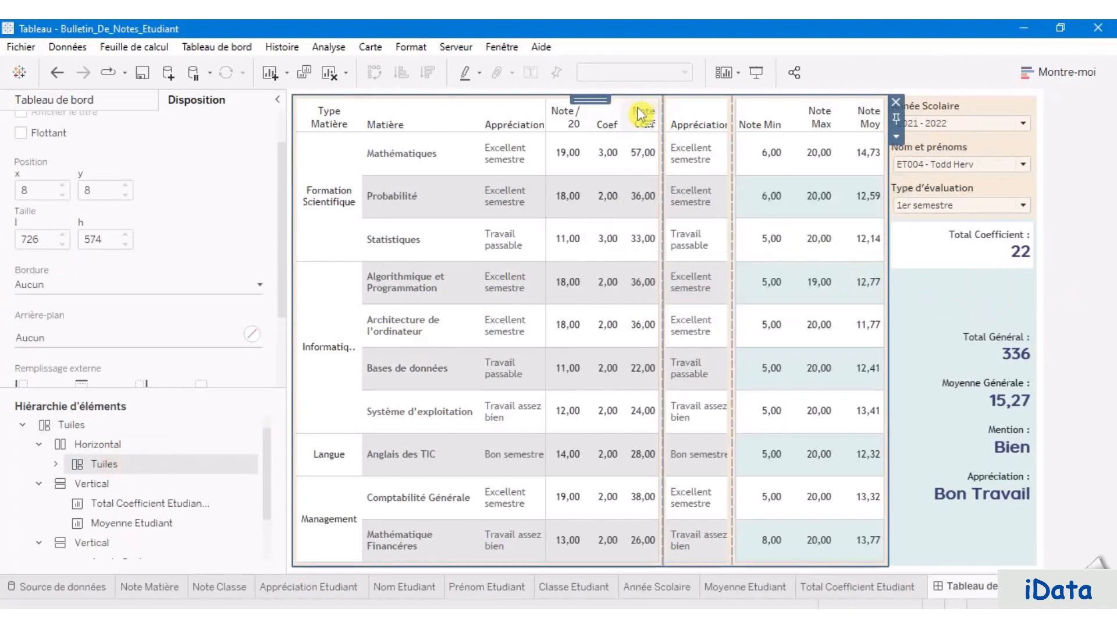
left_click(80, 100)
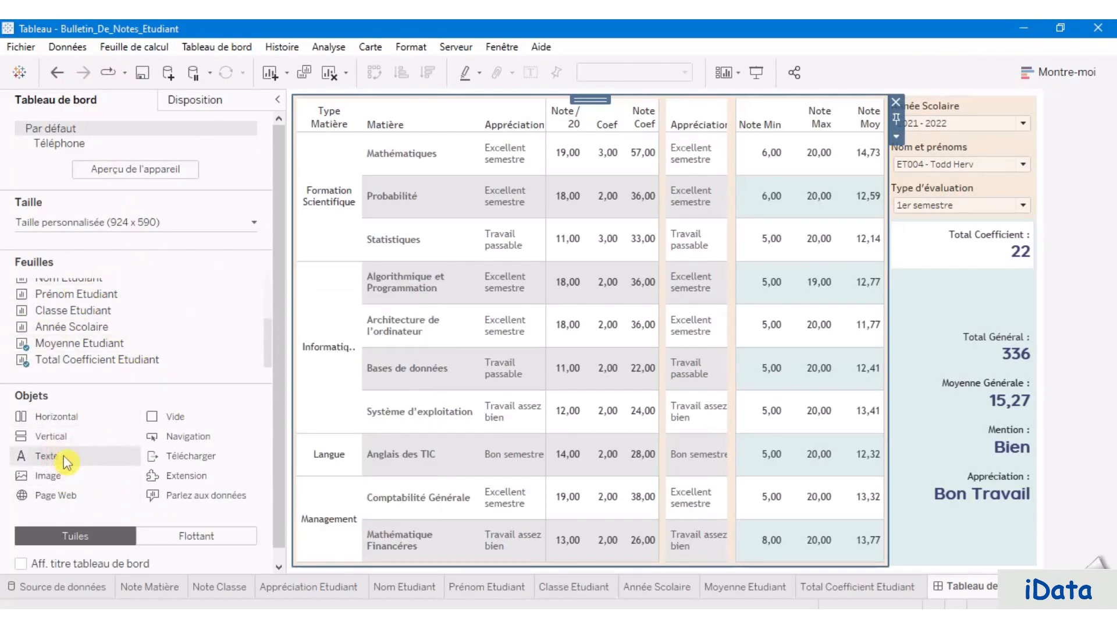
mouse_move(66, 461)
left_mouse_down()
mouse_move(483, 149)
mouse_move(590, 112)
left_mouse_up()
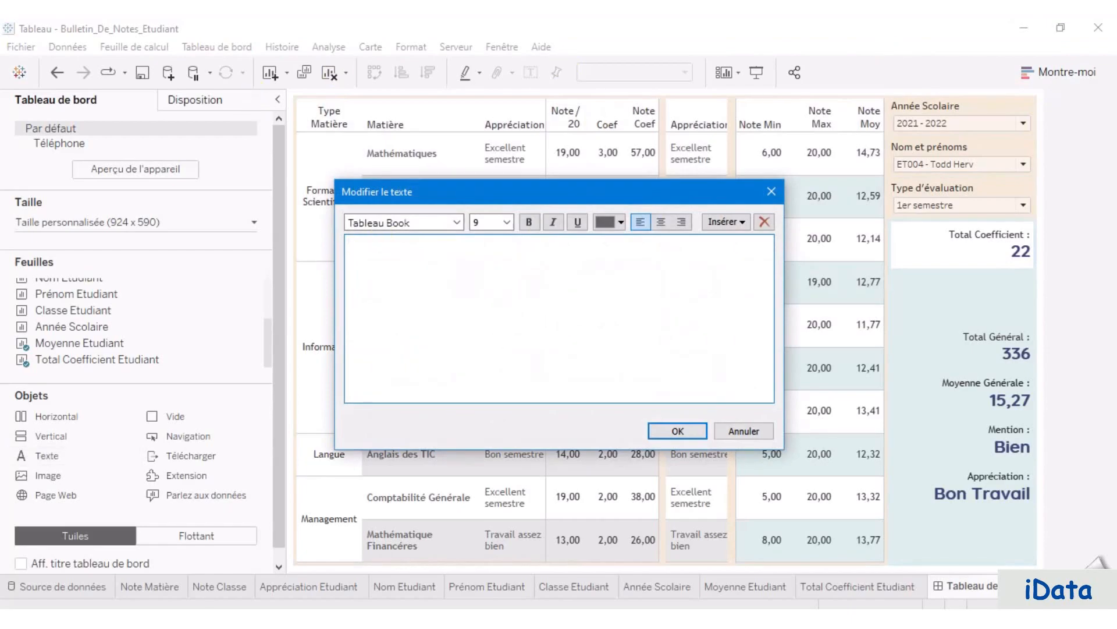
key("alt+Tab")
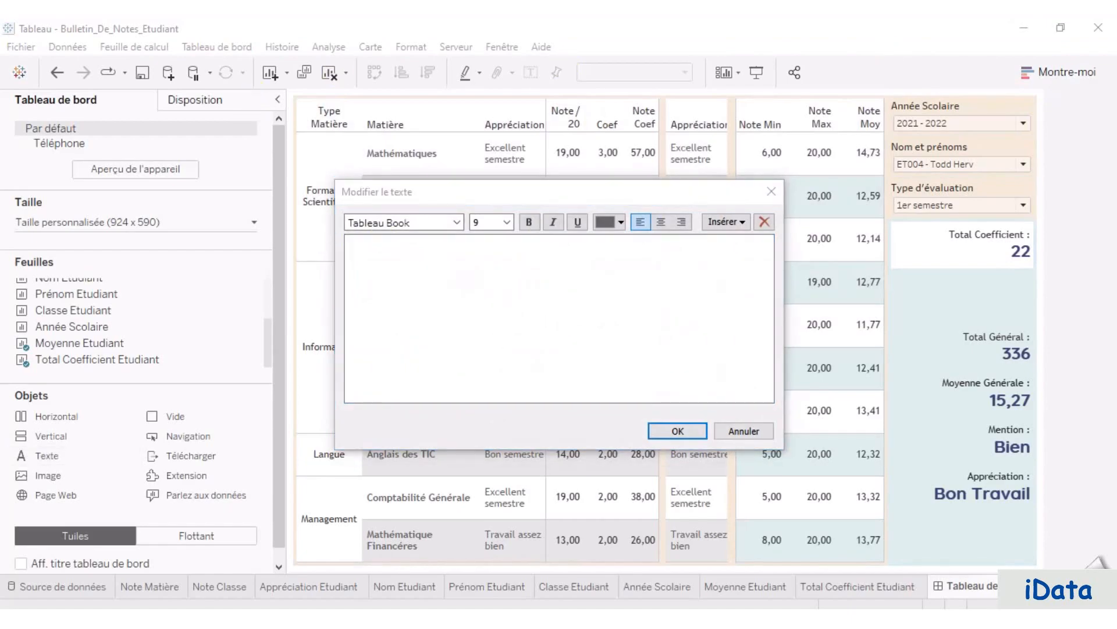
left_click(482, 281)
type("Bulletin de Notes du")
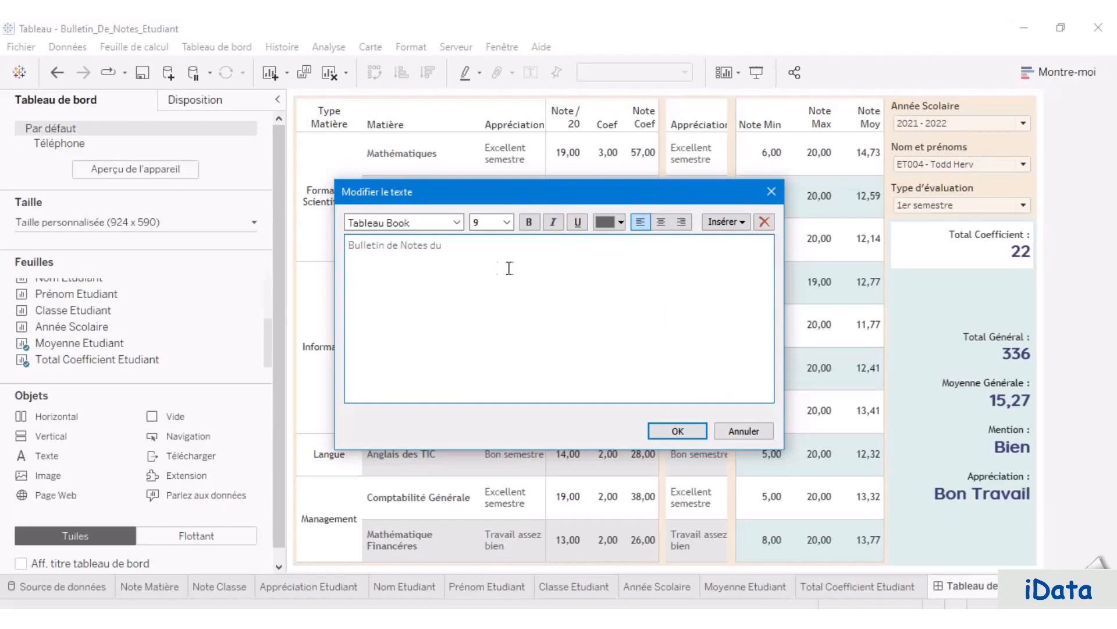
left_click(744, 227)
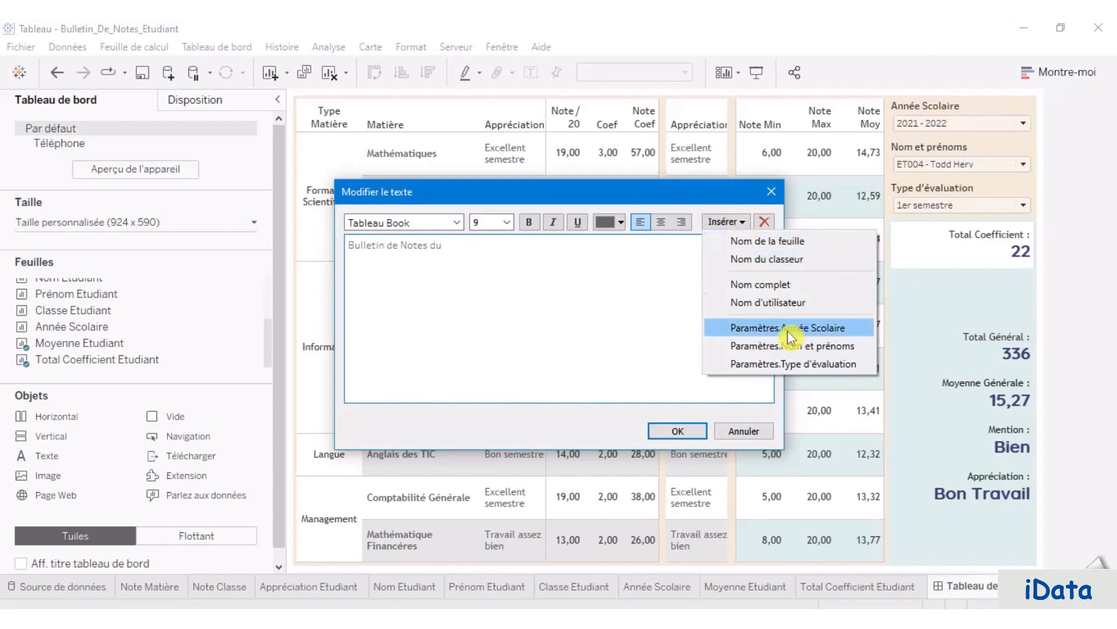
left_click(769, 365)
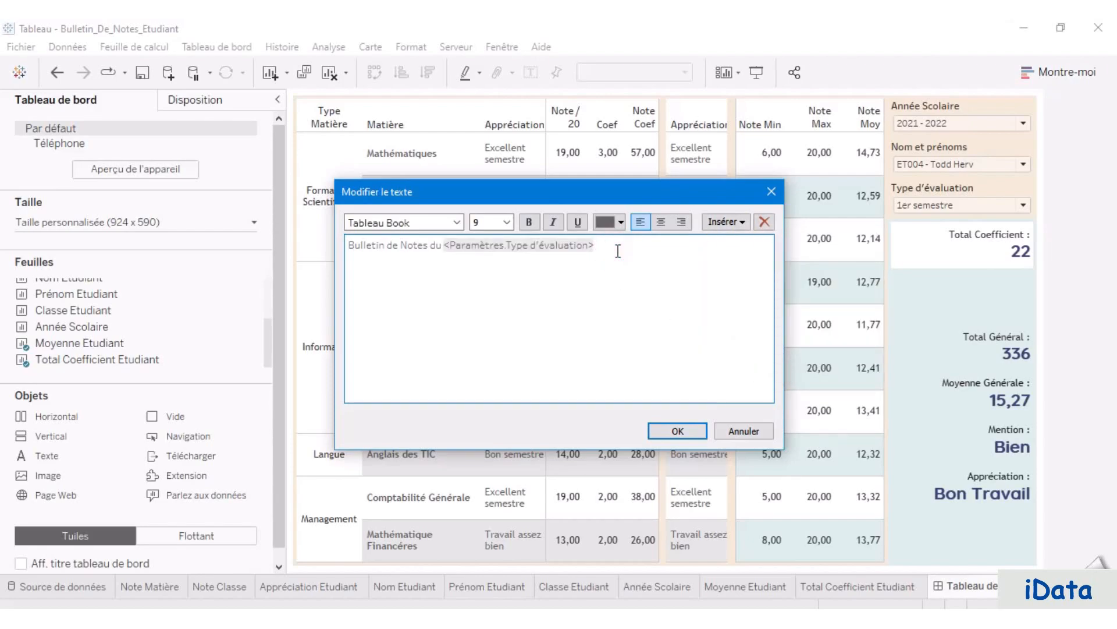
Step: Format the whole heading text as Quicksand 24, bold, dark purple and centred, and apply it
key("ctrl+a")
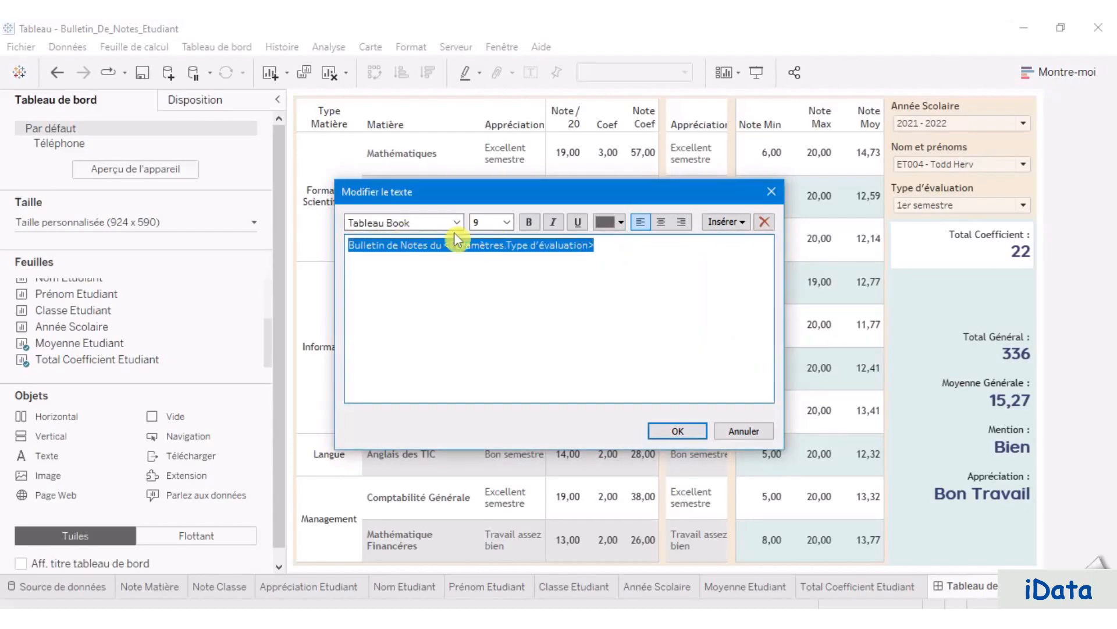
left_click(433, 224)
type("q")
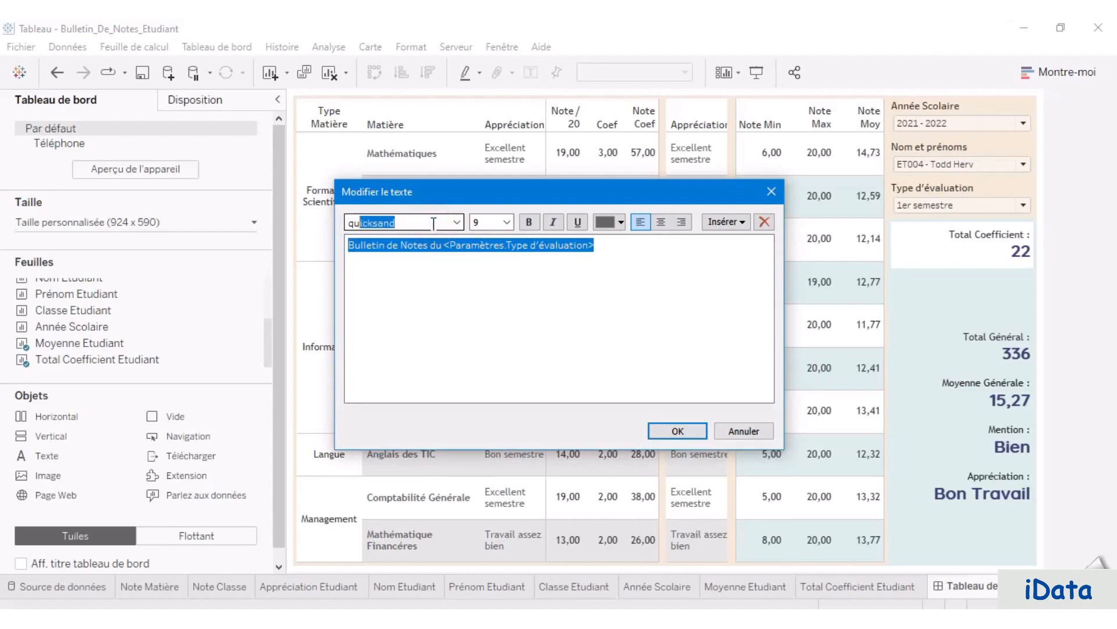
type("u")
key("Tab")
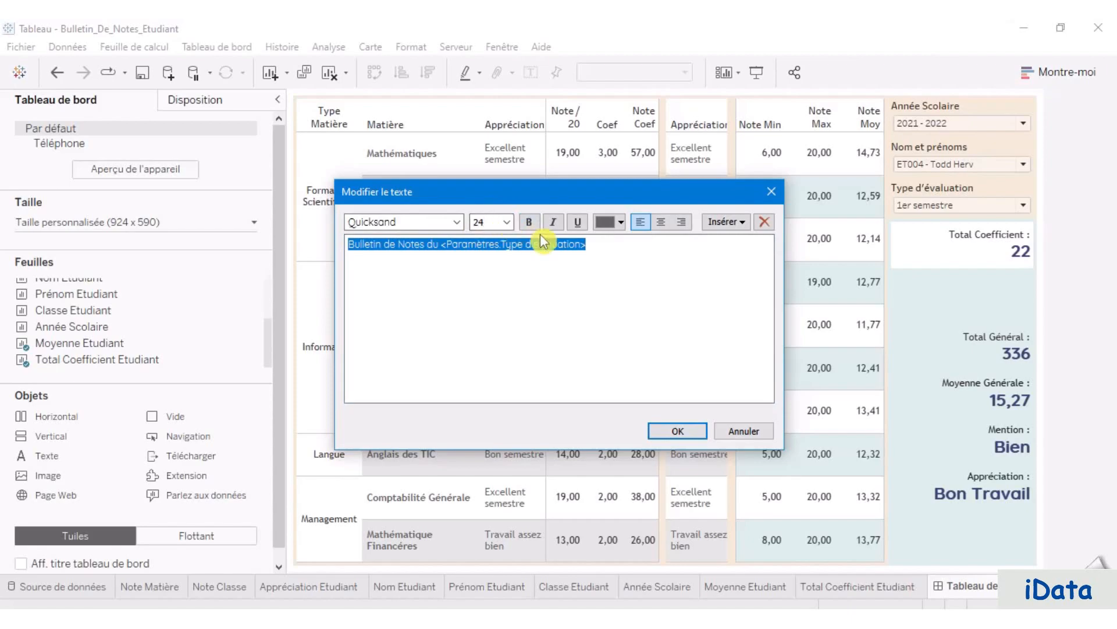
type("24")
left_click(622, 222)
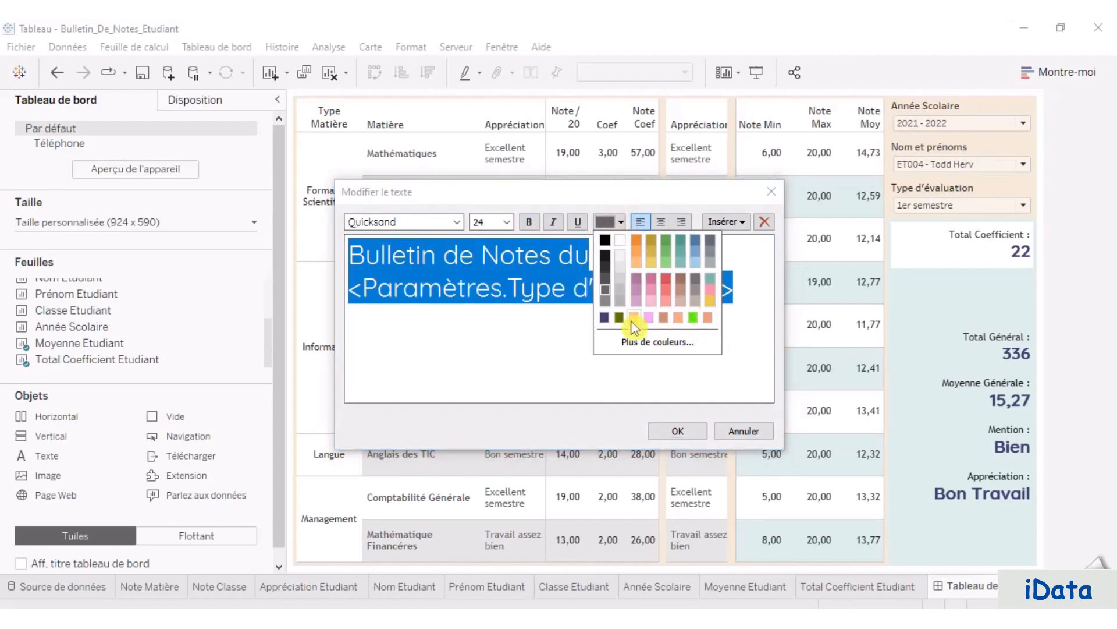
left_click(604, 317)
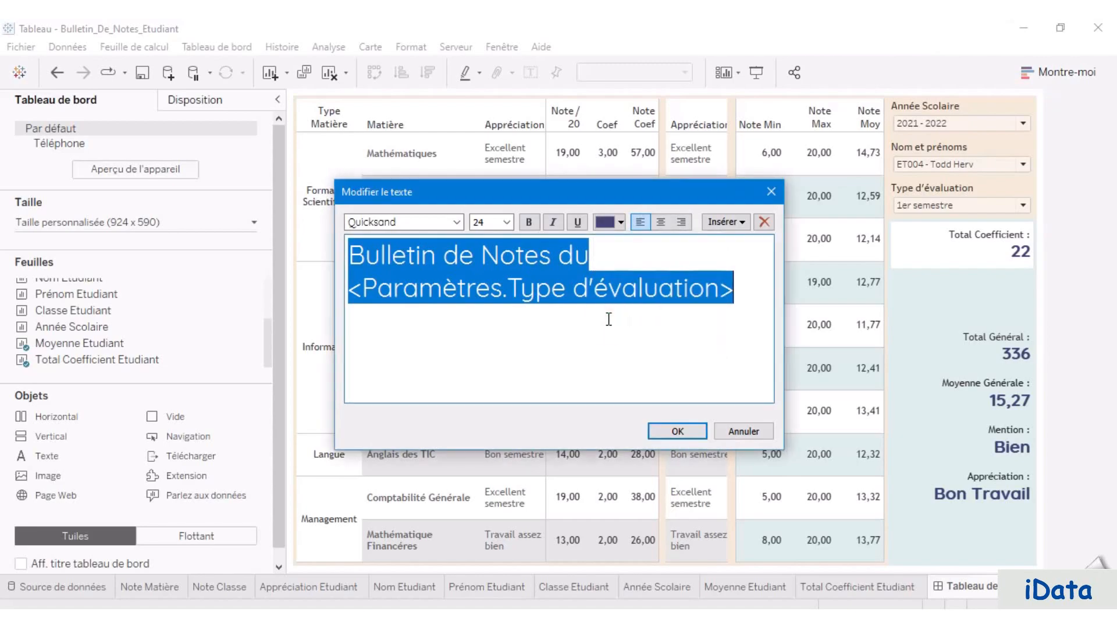
left_click(529, 221)
left_click(662, 222)
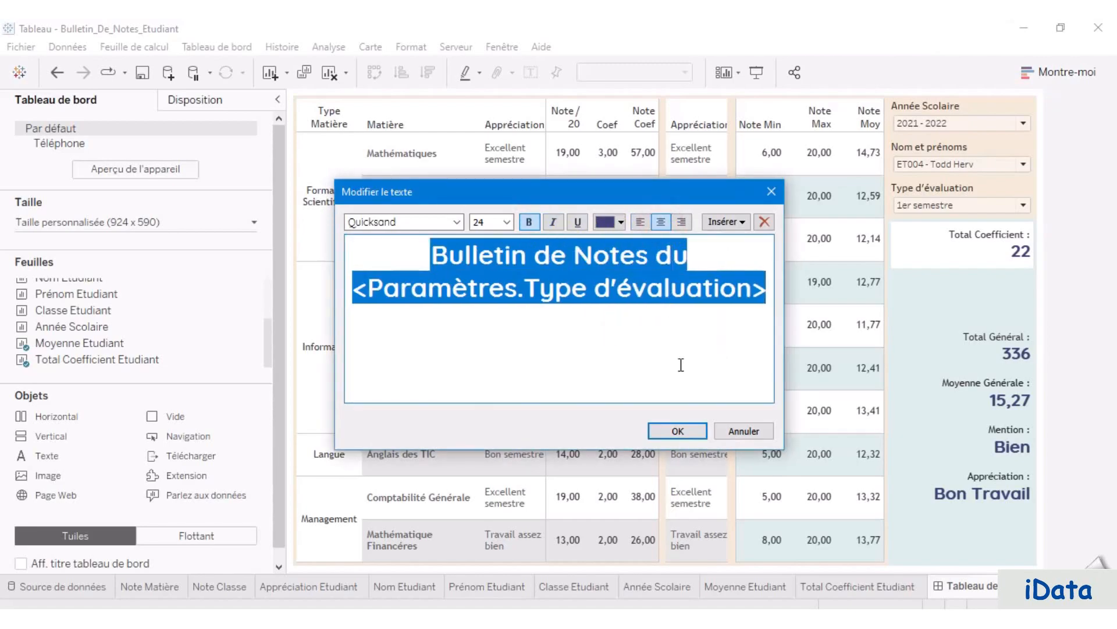
left_click(681, 433)
Step: Place the Nom Etudiant sheet between the heading and the grade tables and hide its title
scroll(225, 321, "up", 3)
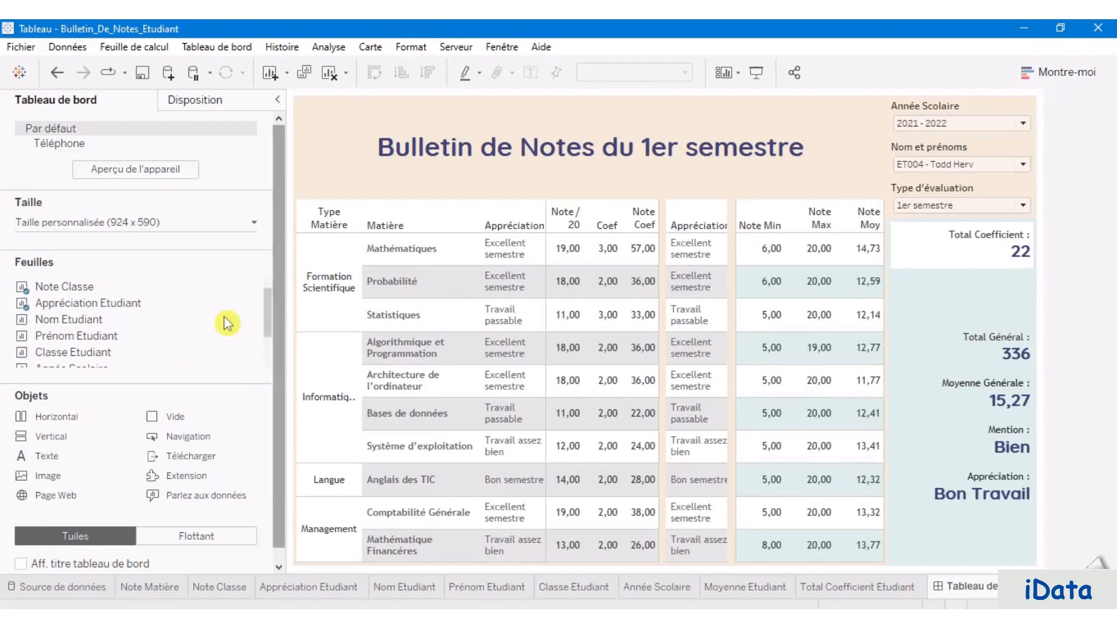
left_click_drag(86, 322, 377, 207)
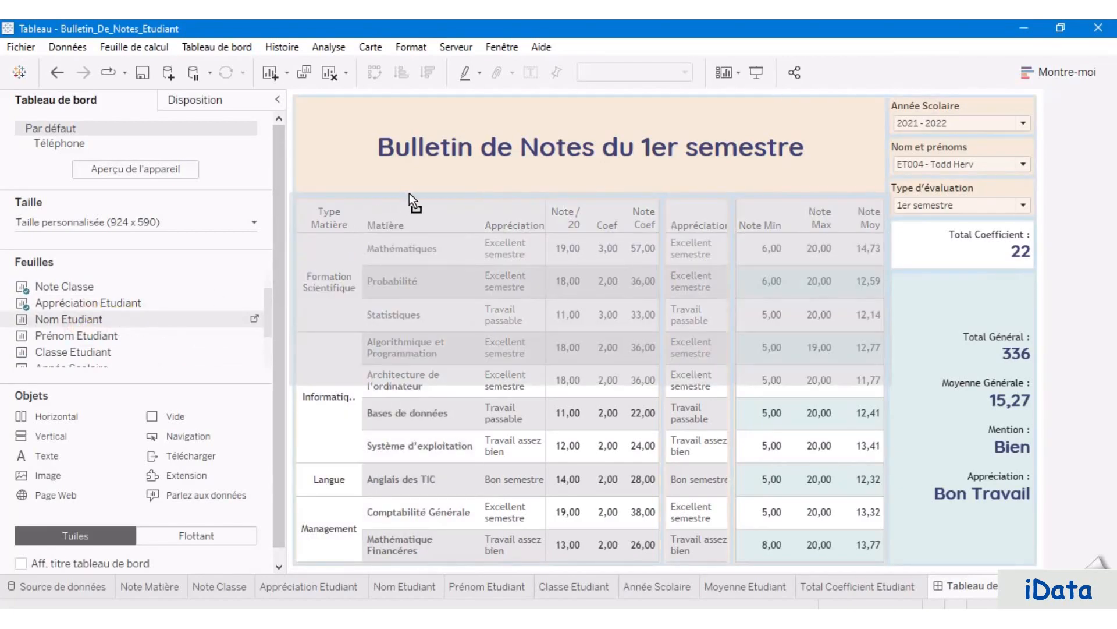
left_click_drag(411, 197, 412, 199)
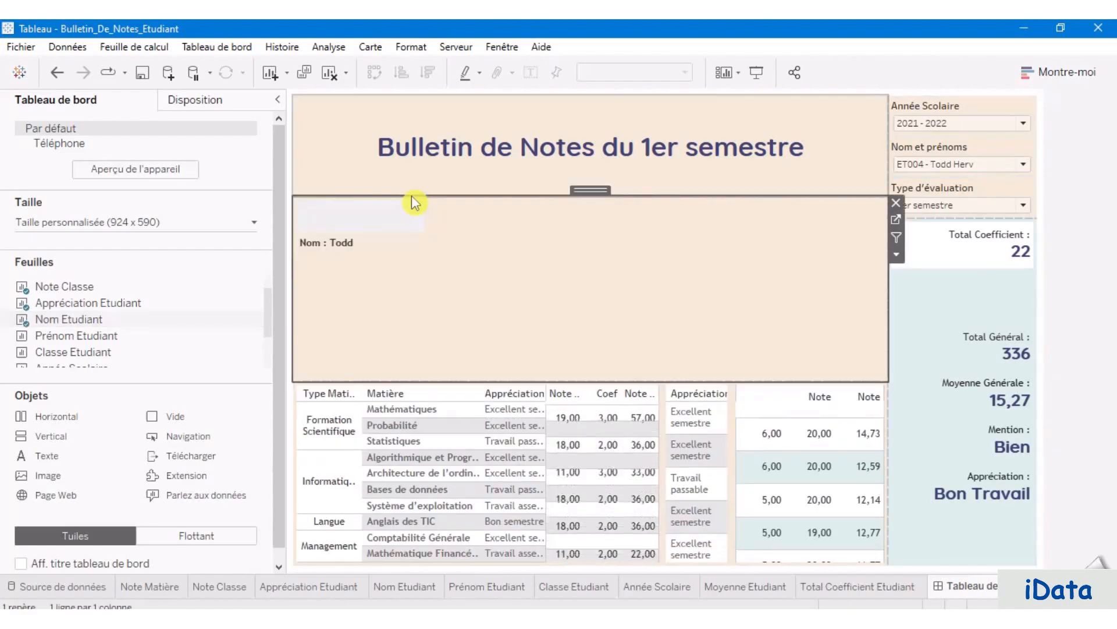
left_click(896, 255)
left_click(926, 340)
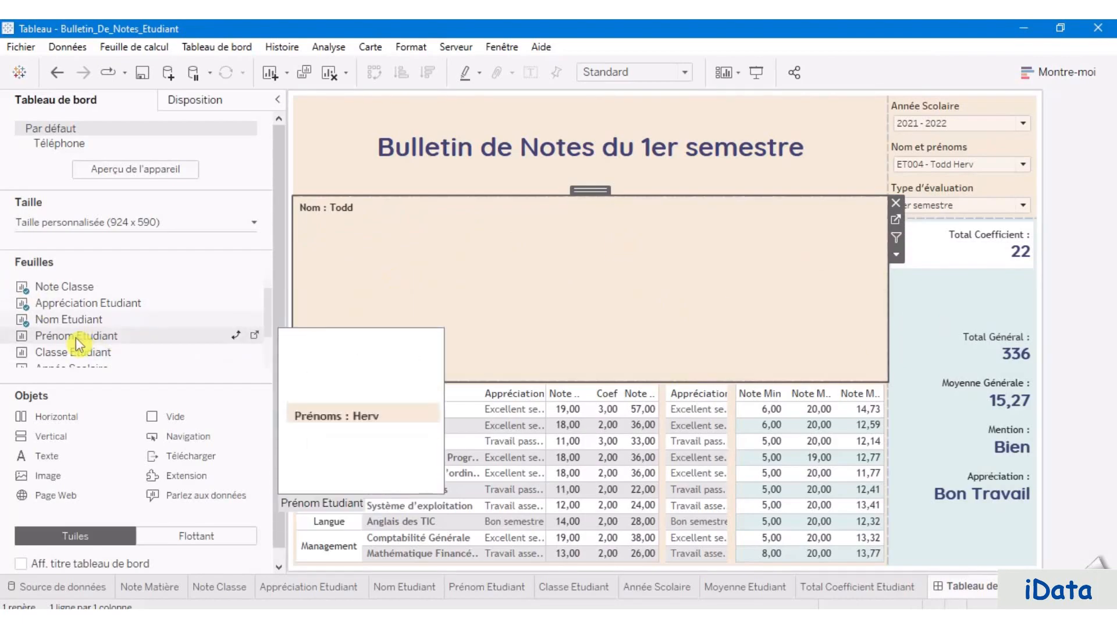
Step: Place the Prénom Etudiant sheet directly below the Nom sheet, above the grade tables, and hide its title
left_click_drag(74, 338, 486, 349)
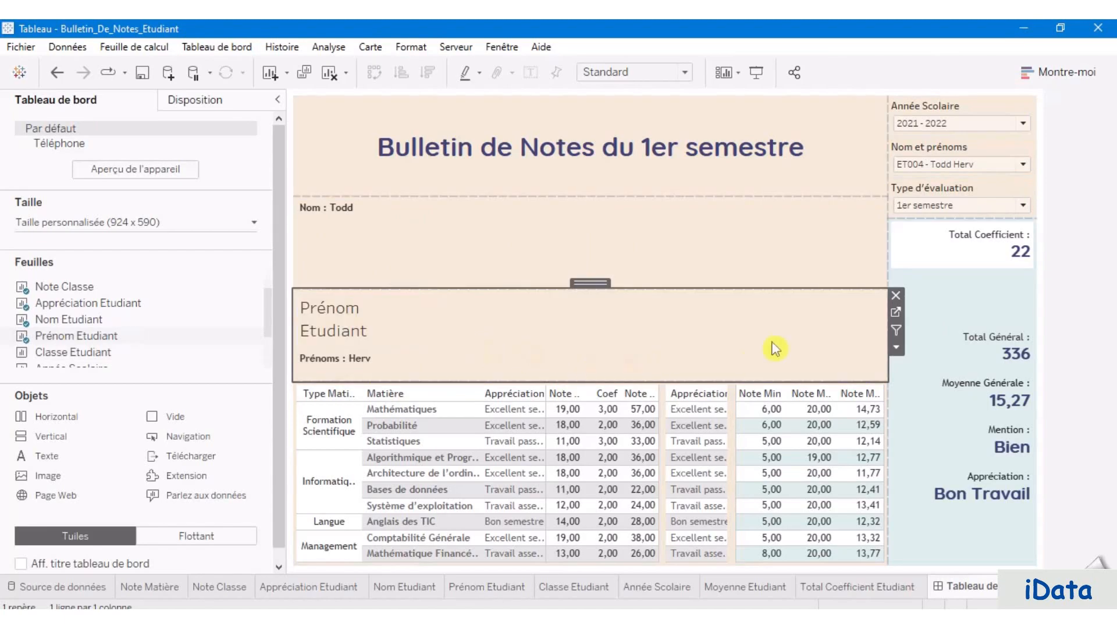
left_click(897, 347)
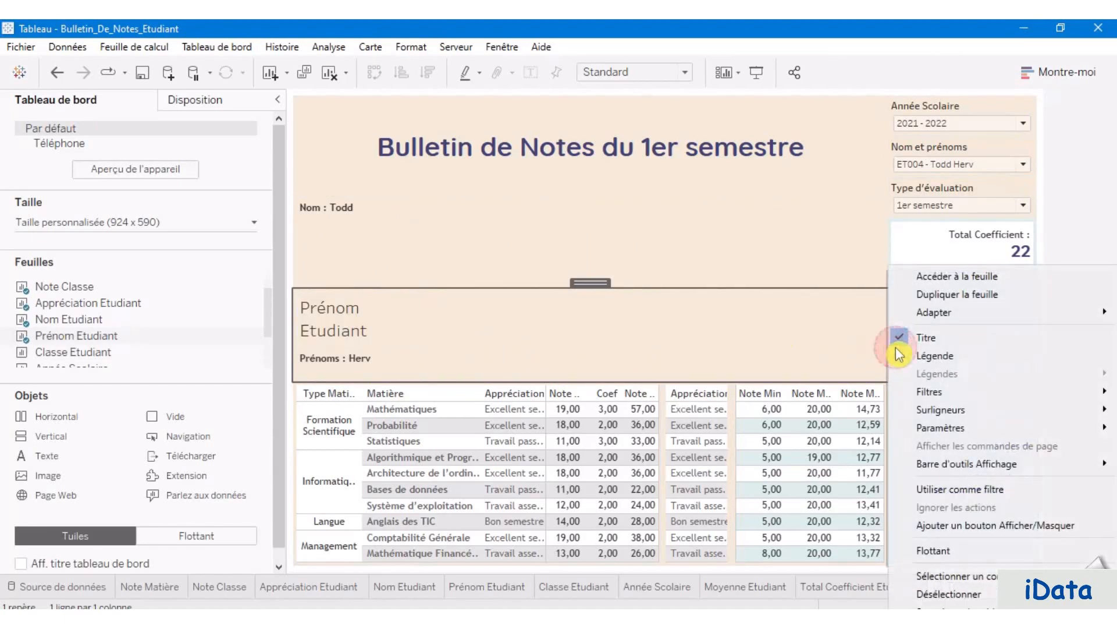
left_click(929, 345)
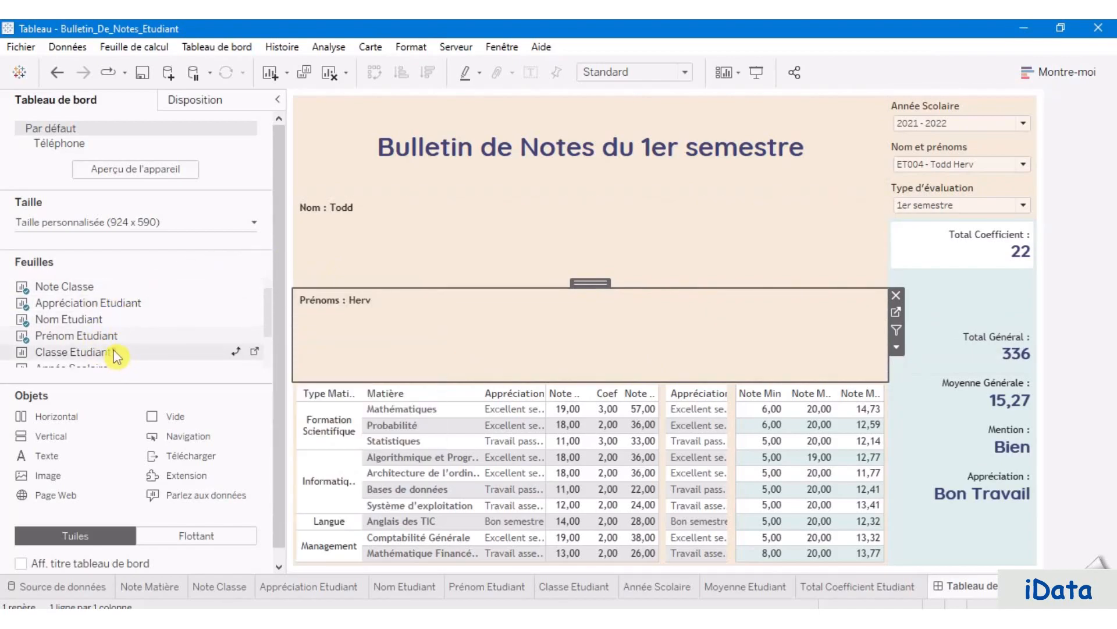
Step: Place the Classe Etudiant sheet beside the Prénom sheet in the same row and hide its title
left_click_drag(114, 352, 656, 341)
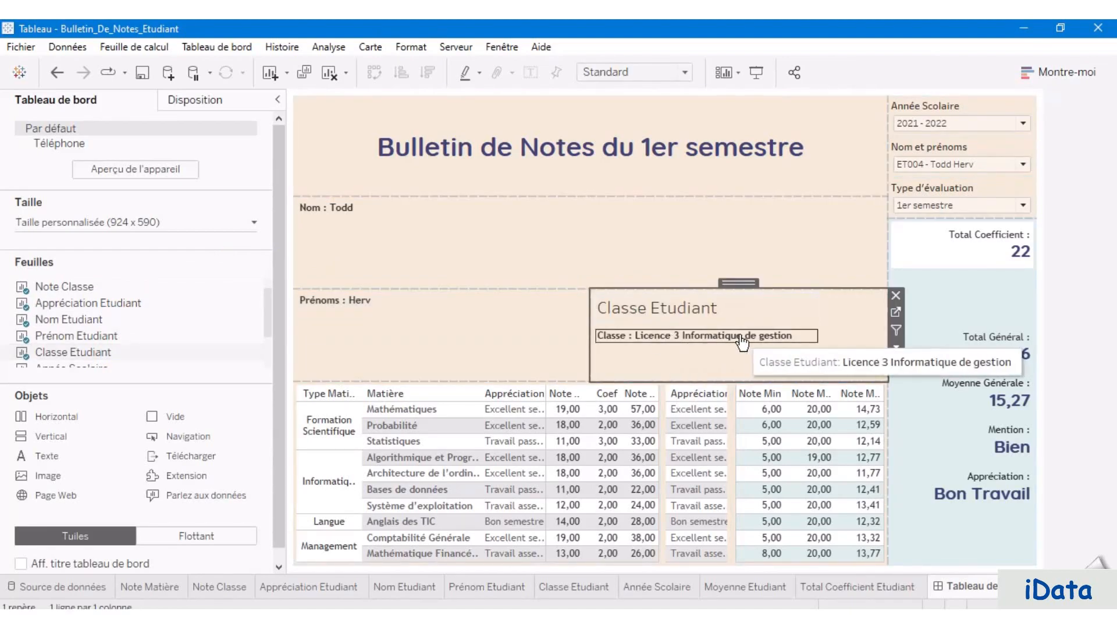
left_click(898, 348)
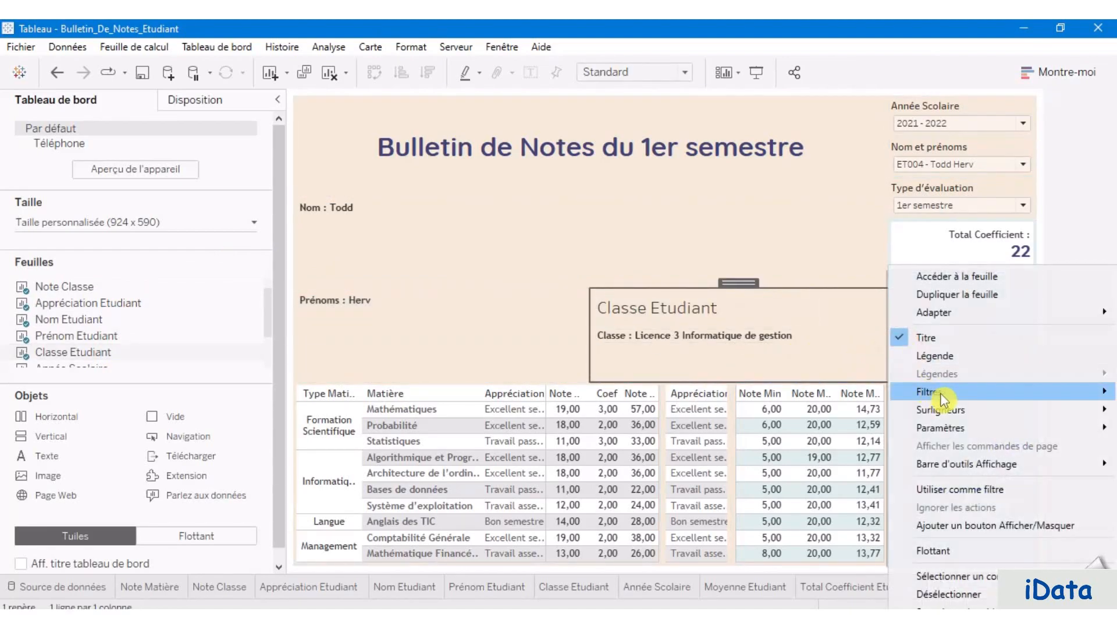
left_click(949, 336)
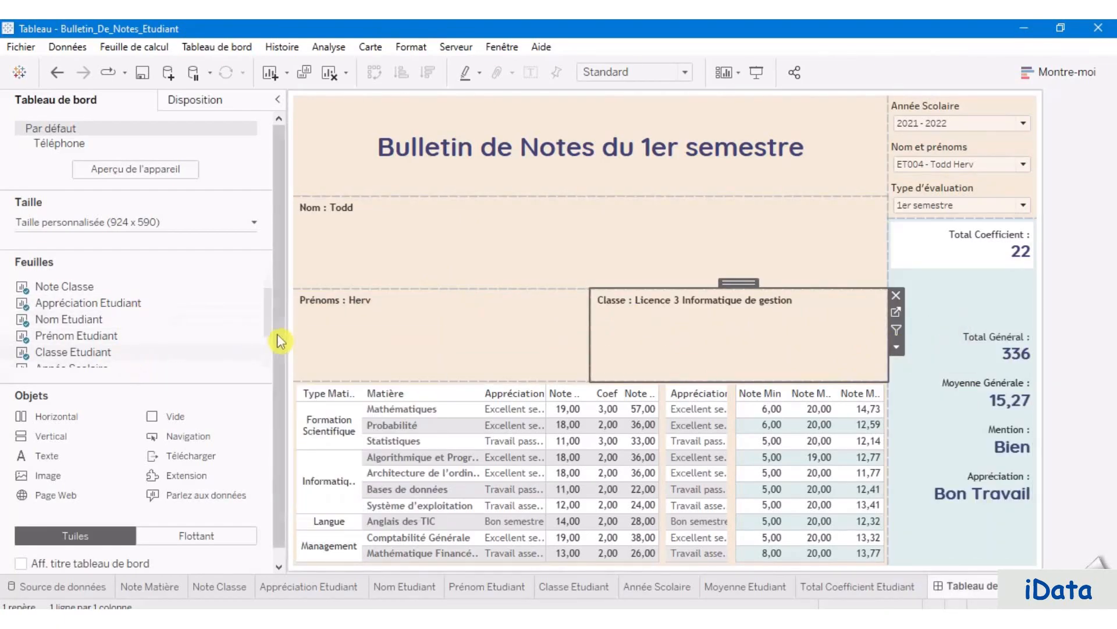
Step: Place the Année Scolaire sheet beside the Nom sheet, above the Classe sheet, and hide its title
left_click_drag(268, 312, 271, 342)
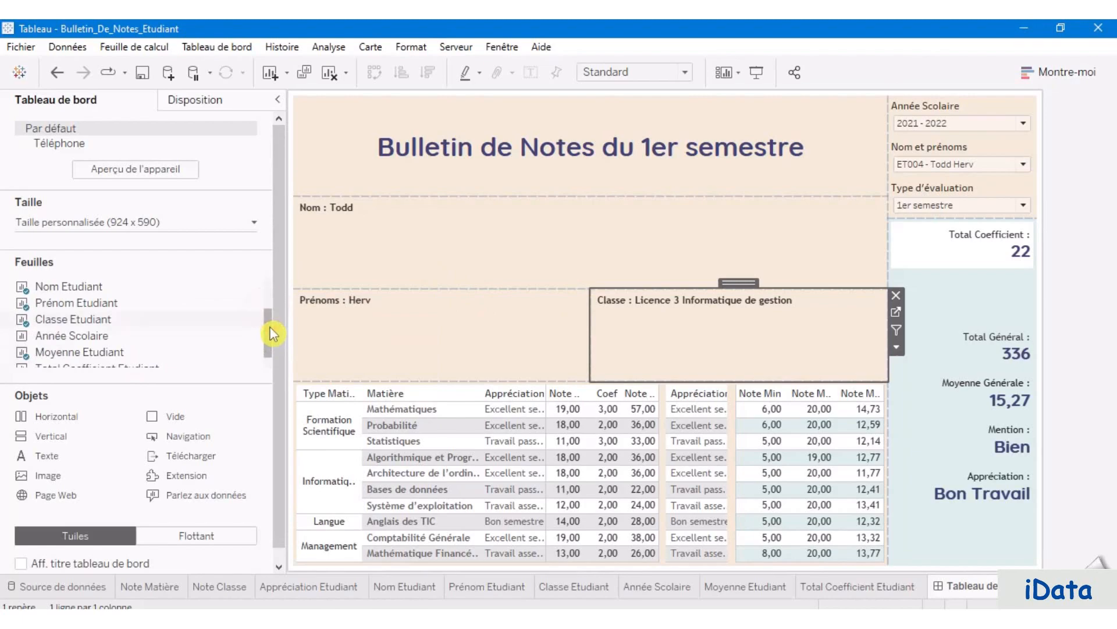
left_click_drag(142, 336, 651, 236)
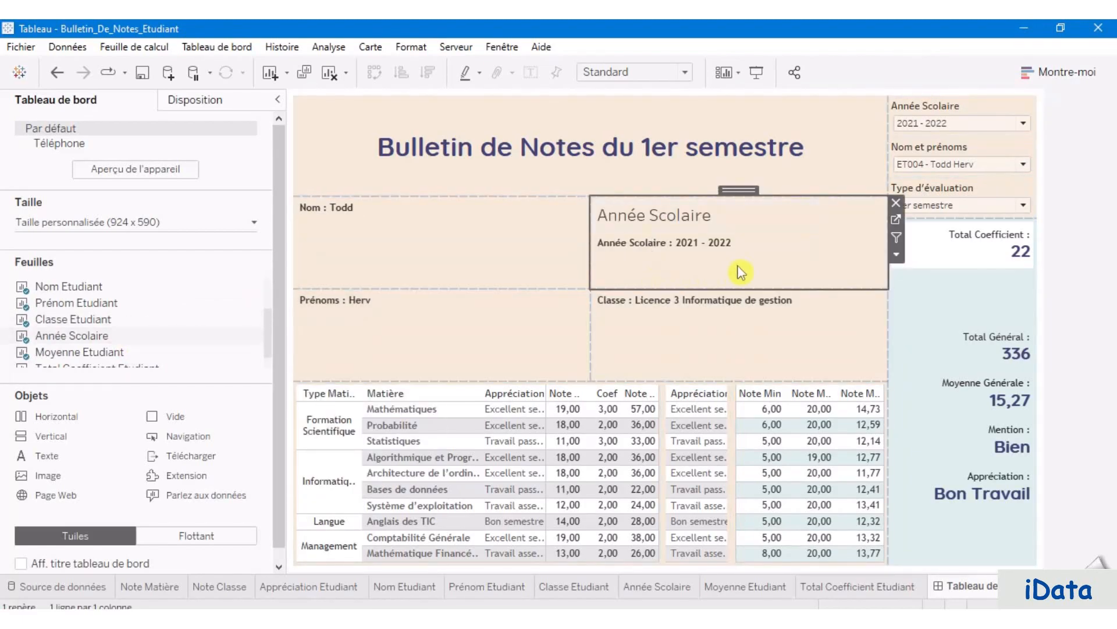
left_click(896, 254)
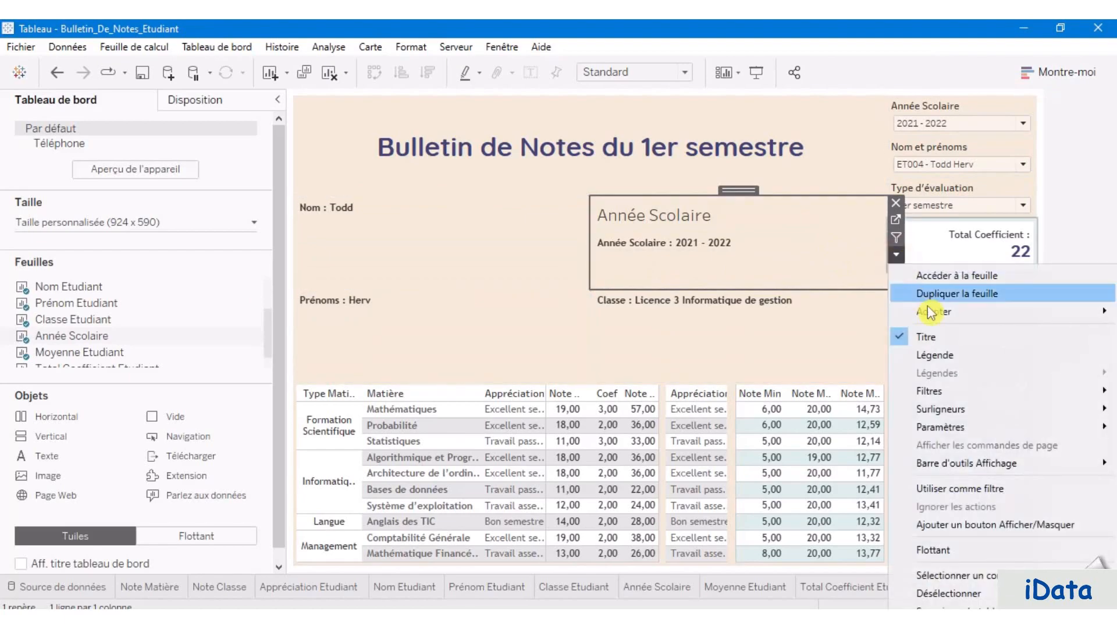
left_click(942, 338)
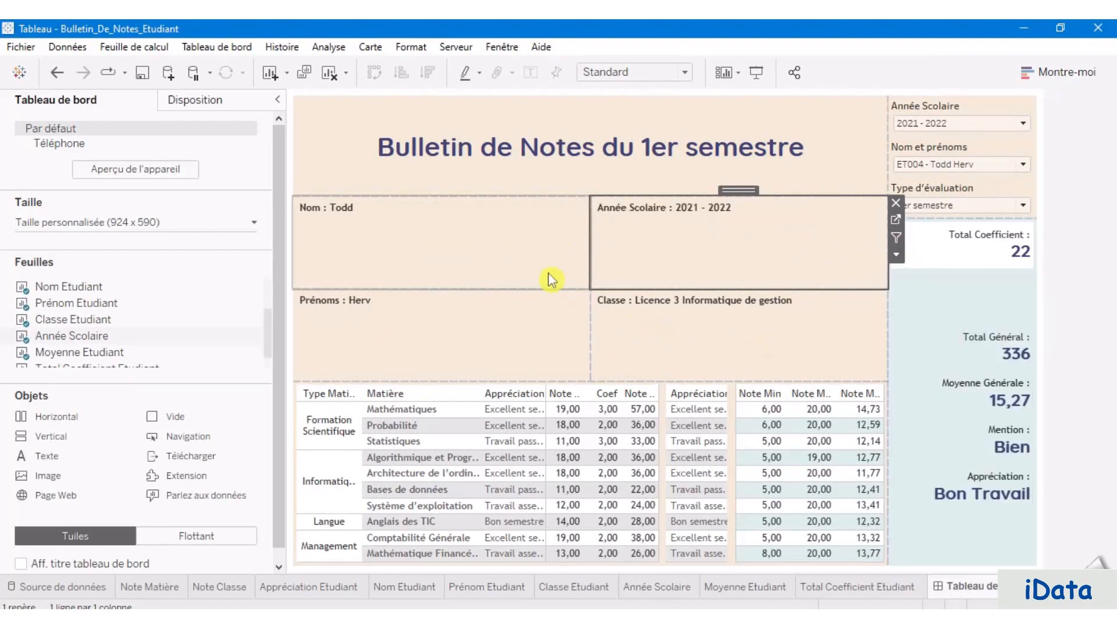
Step: Reduce the height of the report card heading and of the Nom and Année Scolaire row beneath it
left_click(536, 172)
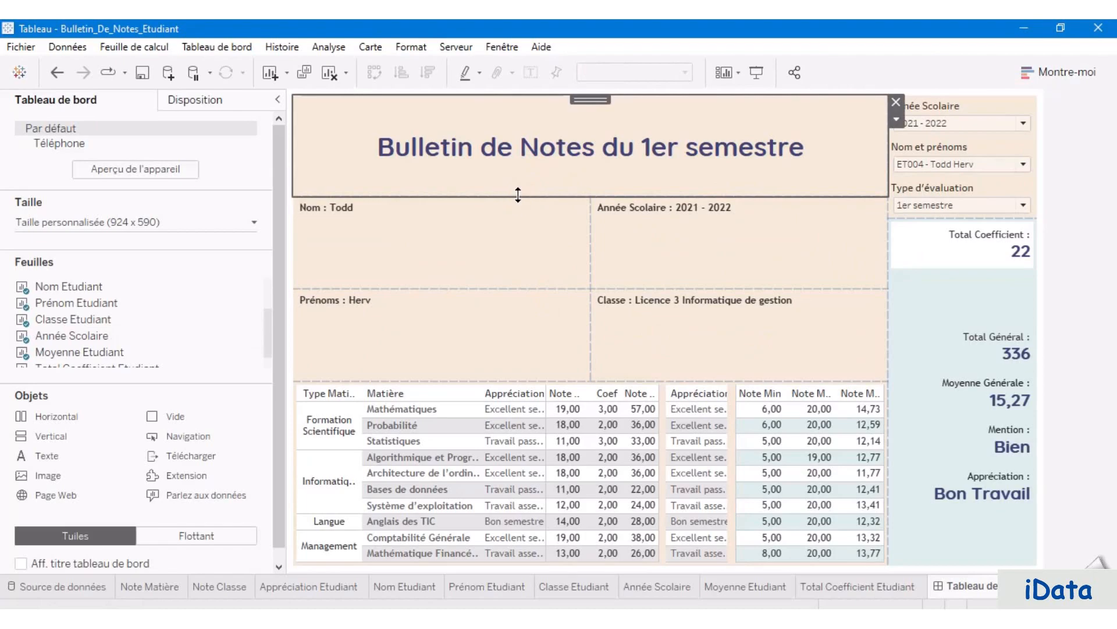
left_click_drag(519, 196, 537, 137)
left_click(521, 224)
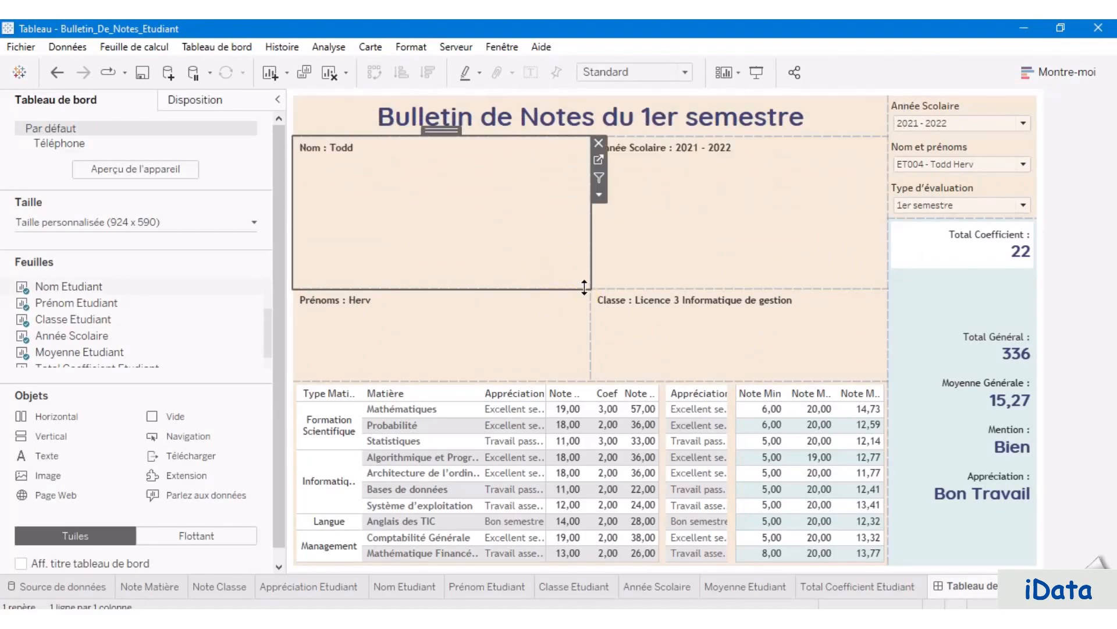
left_click_drag(585, 289, 585, 168)
left_click_drag(626, 285, 636, 147)
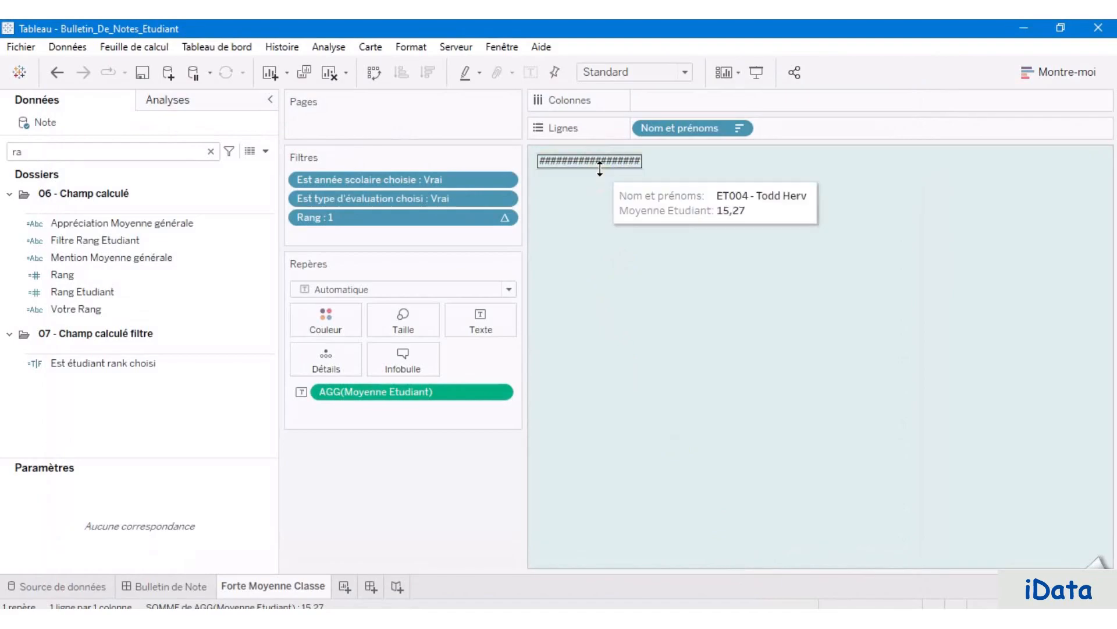
Step: Enlarge the cell in the Forte Moyenne Classe sheet until the full average label fits
left_click(602, 168)
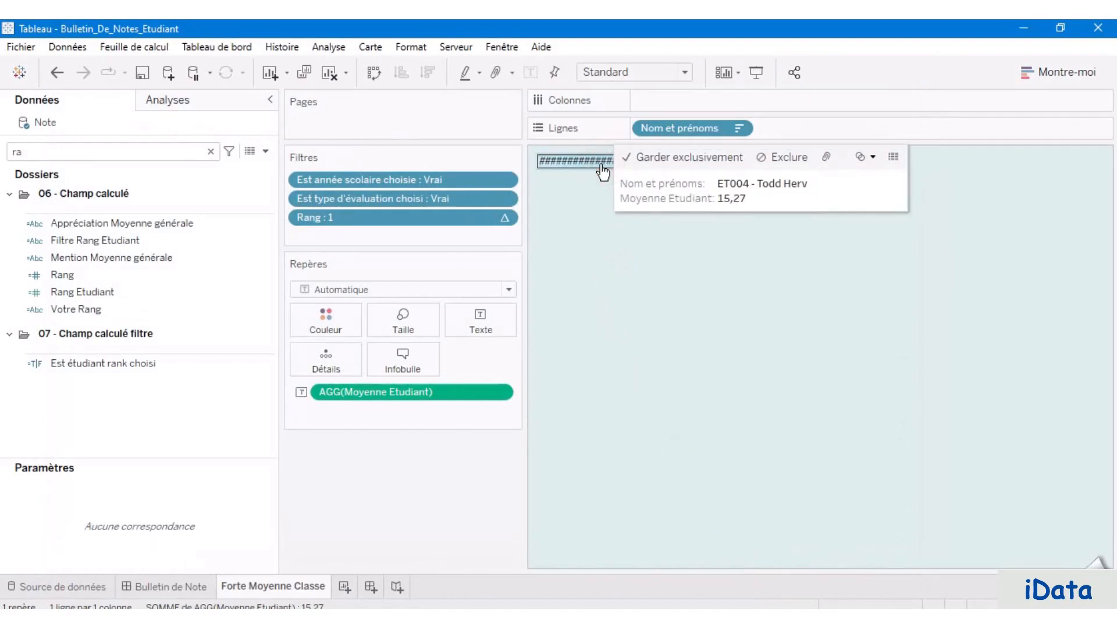
left_click(599, 175)
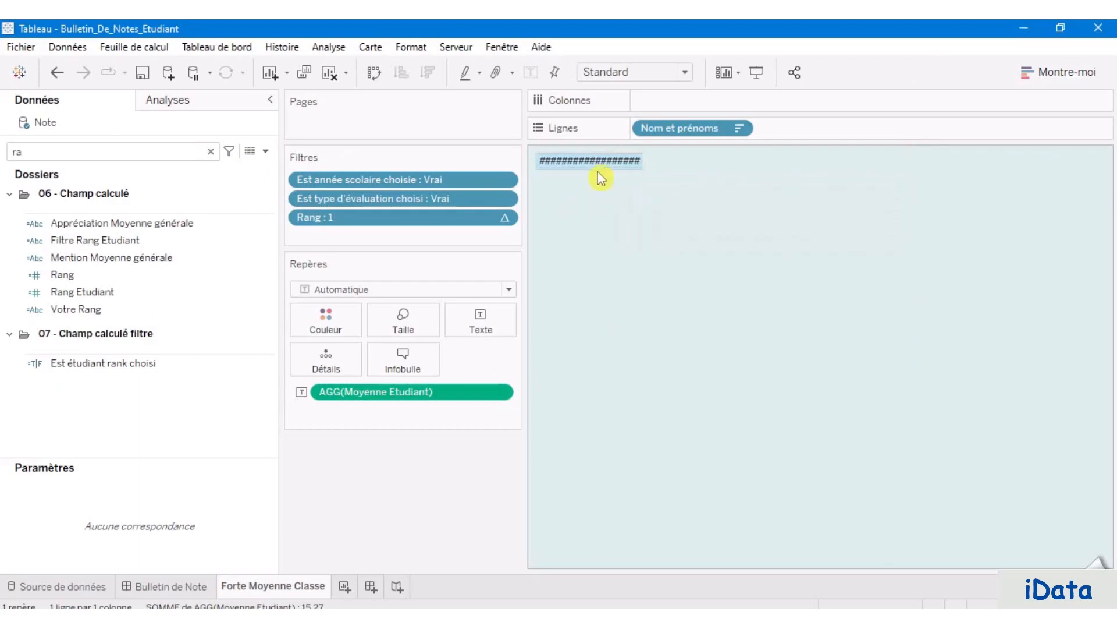
left_click_drag(597, 169, 636, 175)
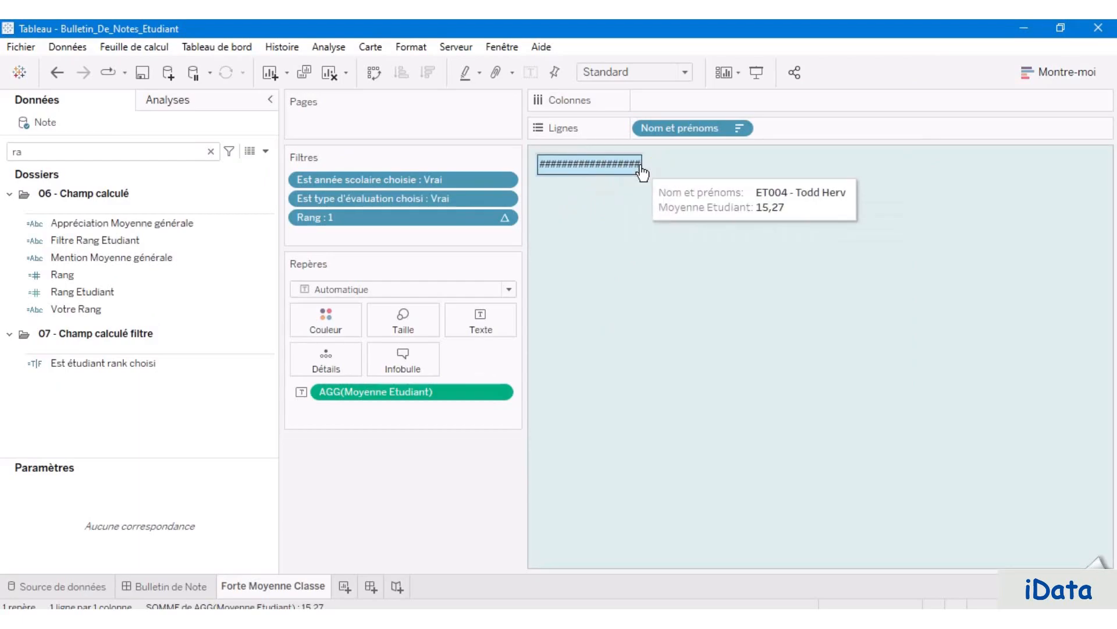
left_click_drag(643, 163, 711, 175)
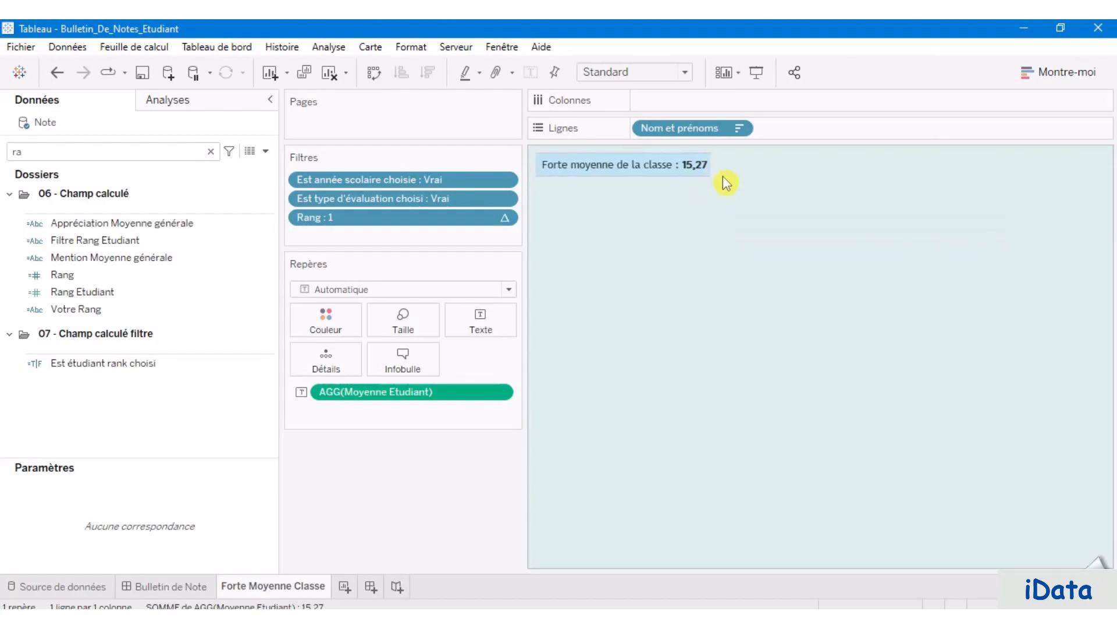
left_click(638, 339)
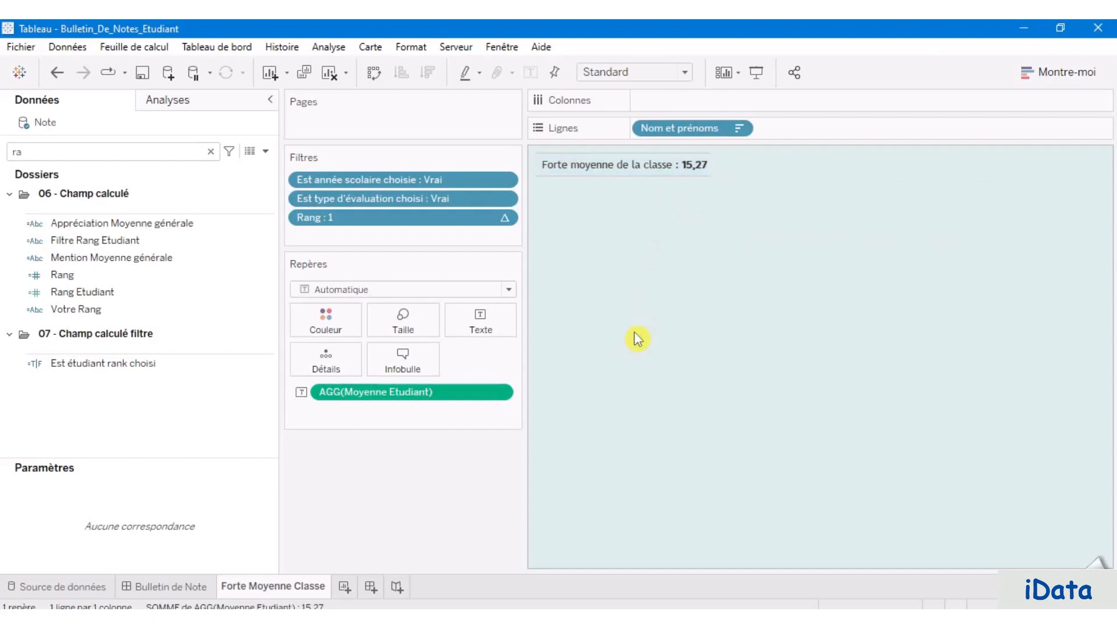
Step: Duplicate the Forte Moyenne Classe sheet and rename the copy Faible Moyenne Classe
right_click(286, 589)
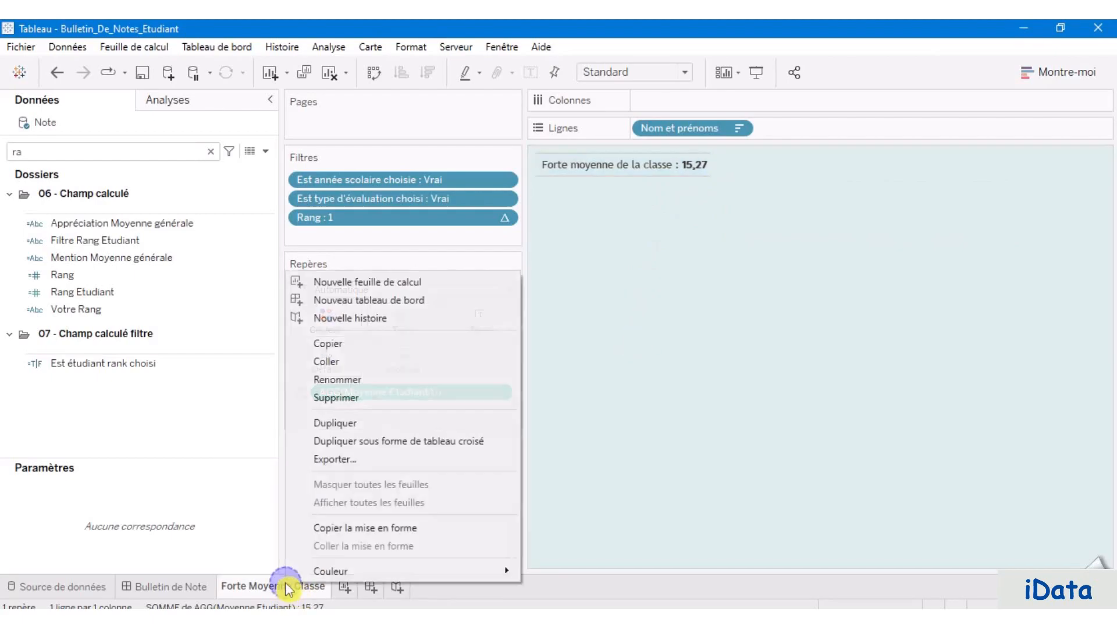
left_click(373, 427)
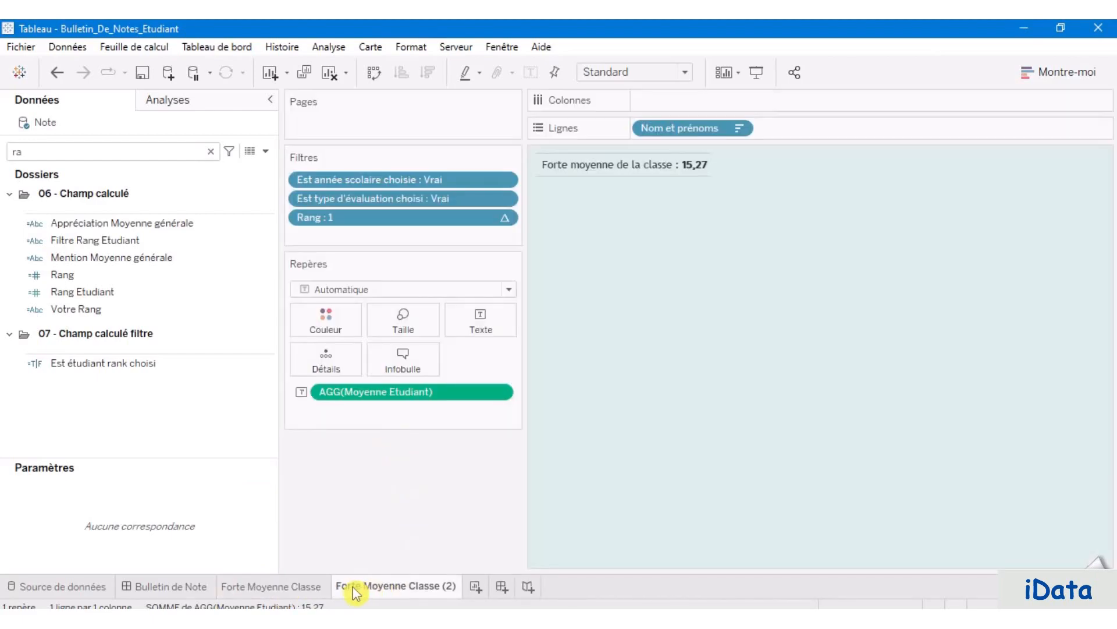
double_click(348, 585)
double_click(351, 585)
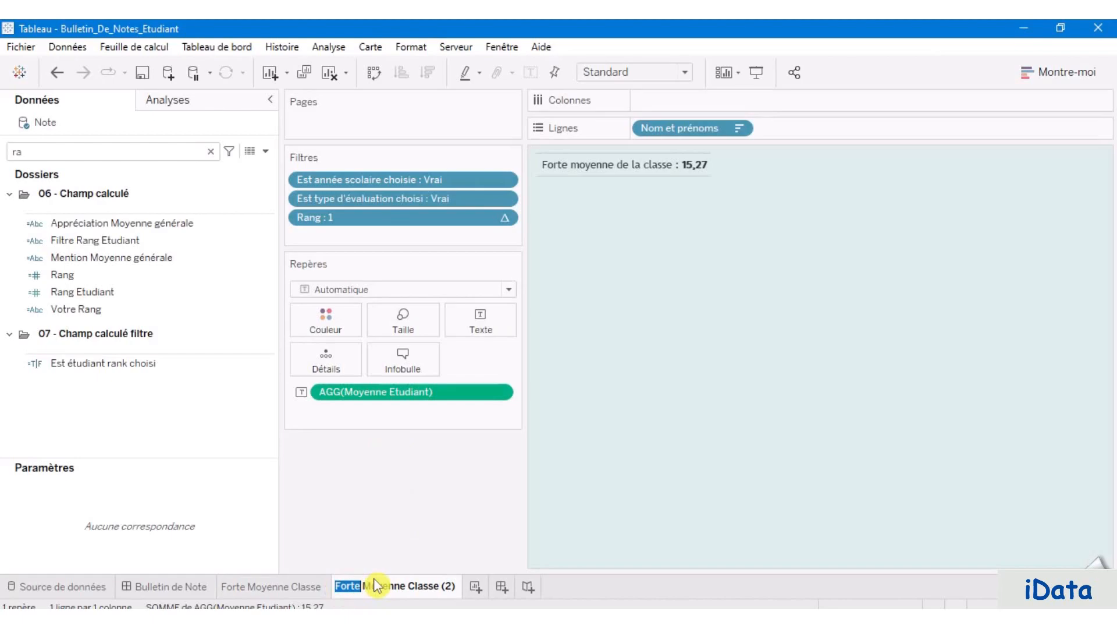
key("BackSpace")
type("Fa")
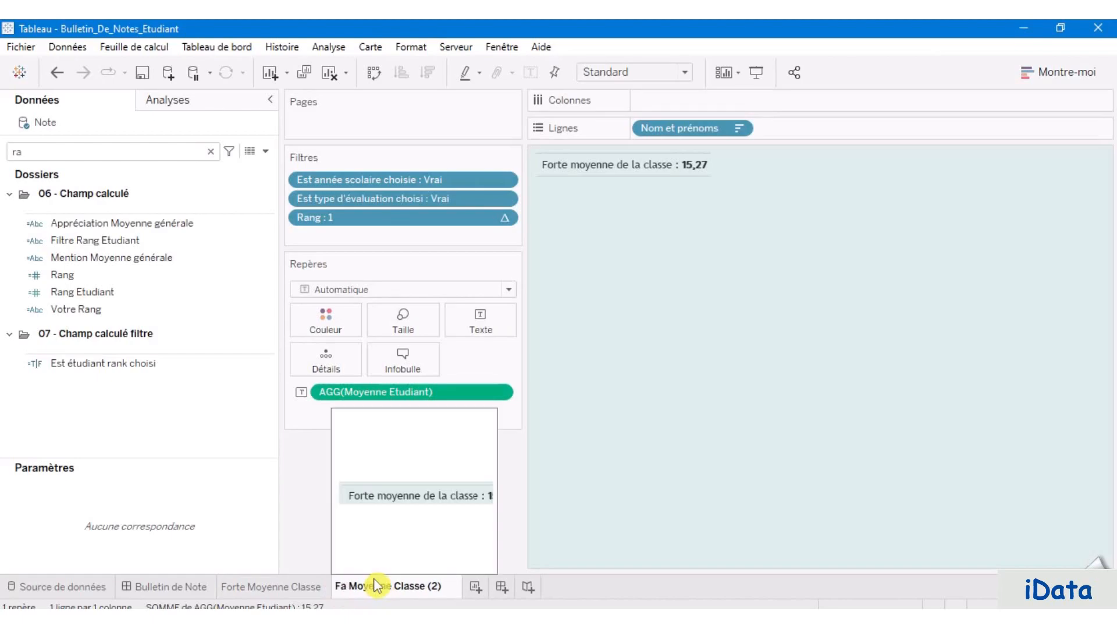
type("ible")
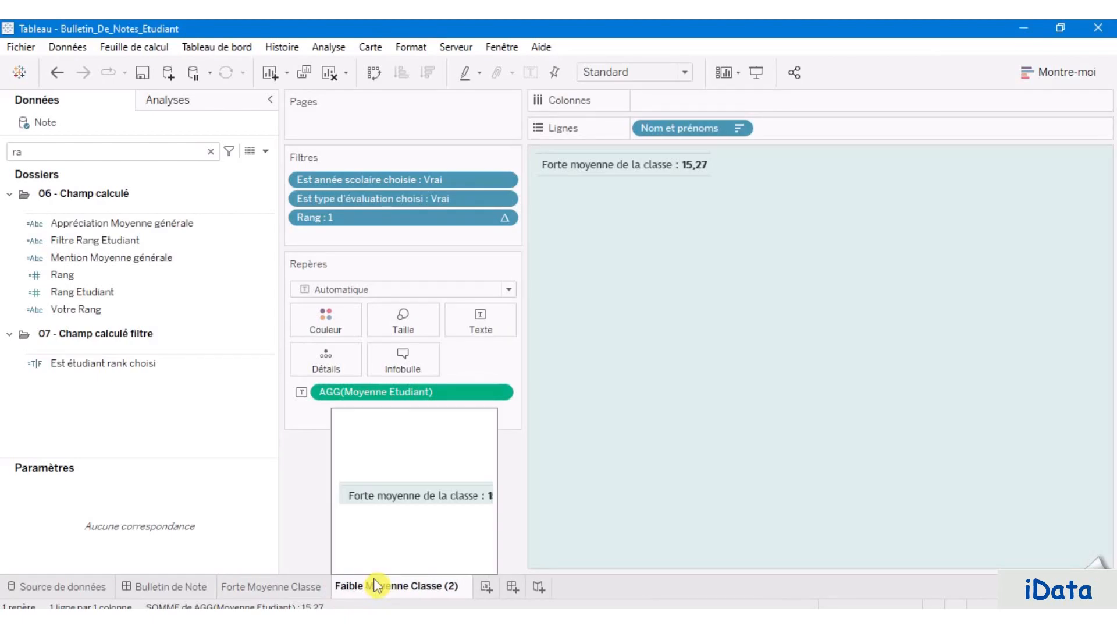
left_click(461, 584)
key("BackSpace")
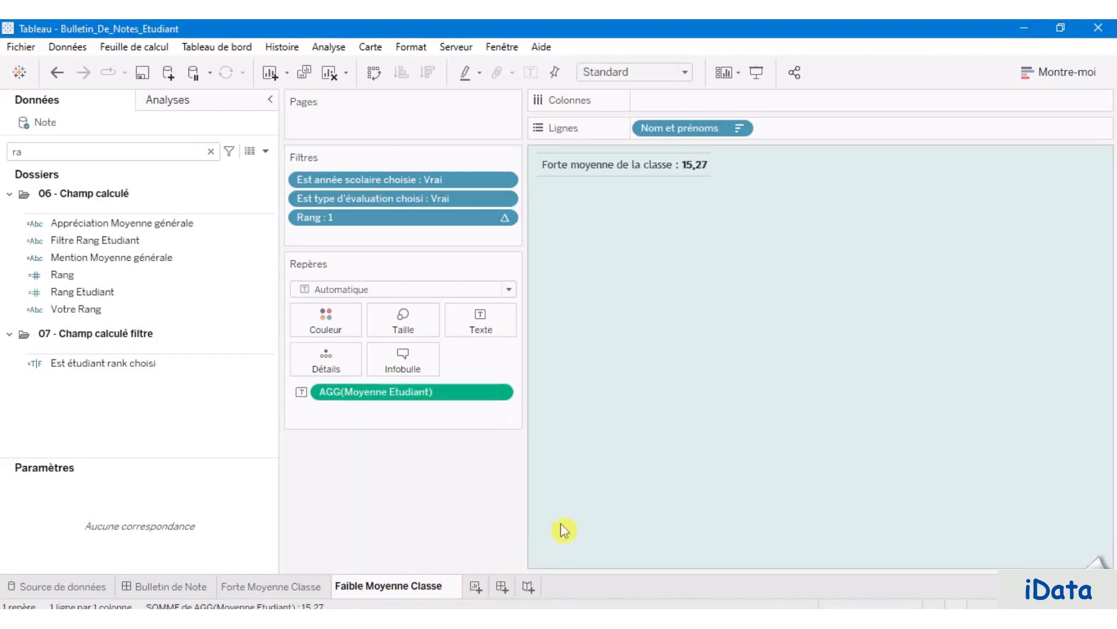
left_click(576, 506)
left_click(412, 514)
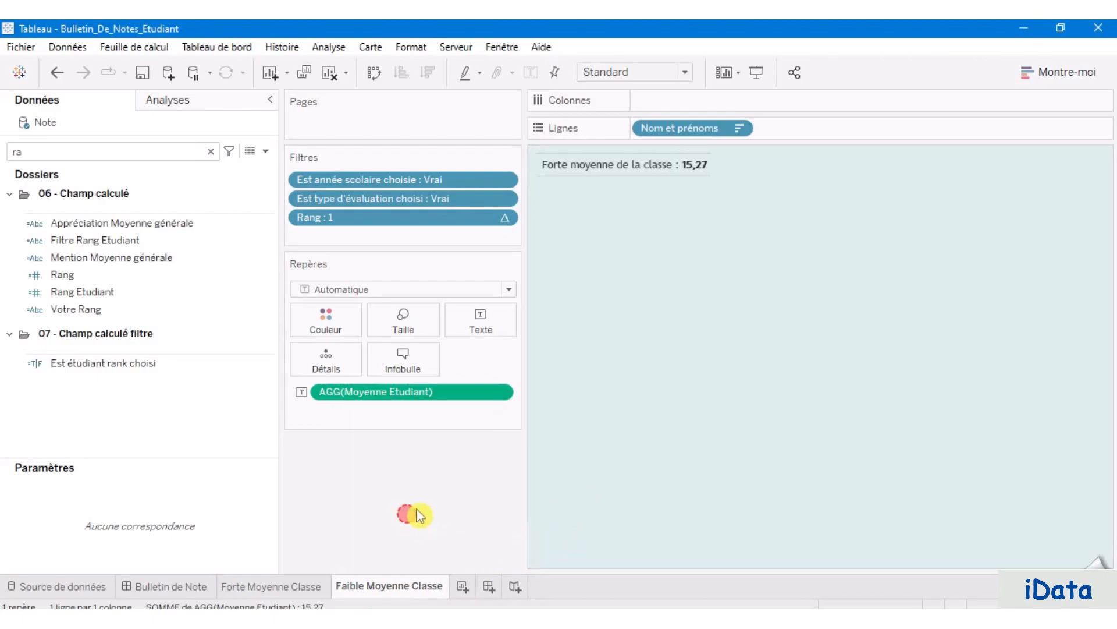
Step: Sort the Nom et prénoms field by Moyenne Etudiant in ascending order
left_click(740, 128)
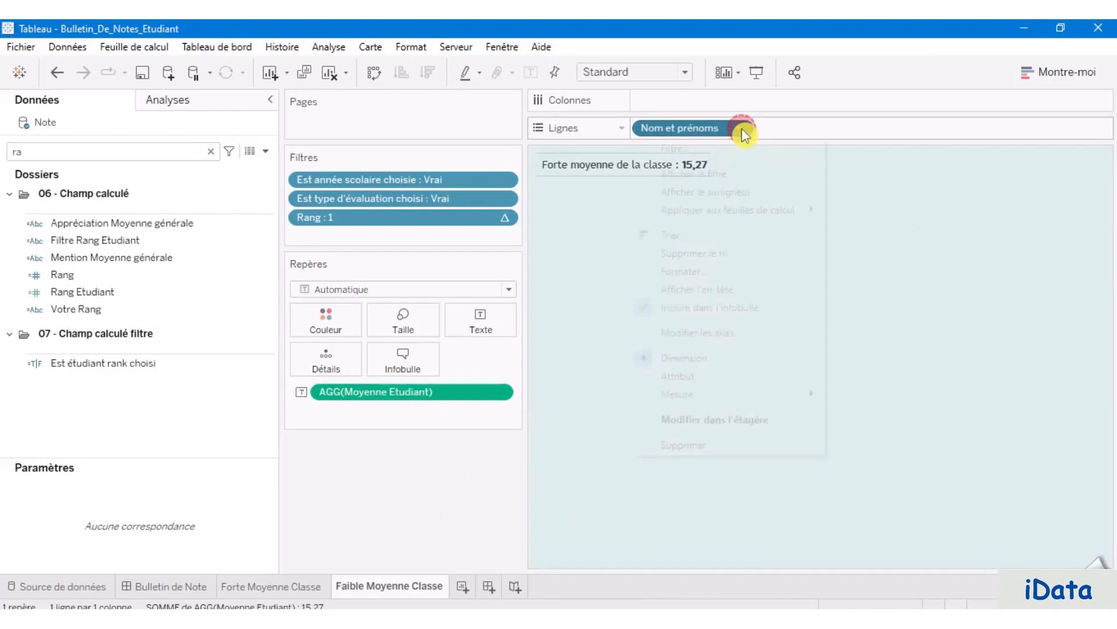
left_click(715, 236)
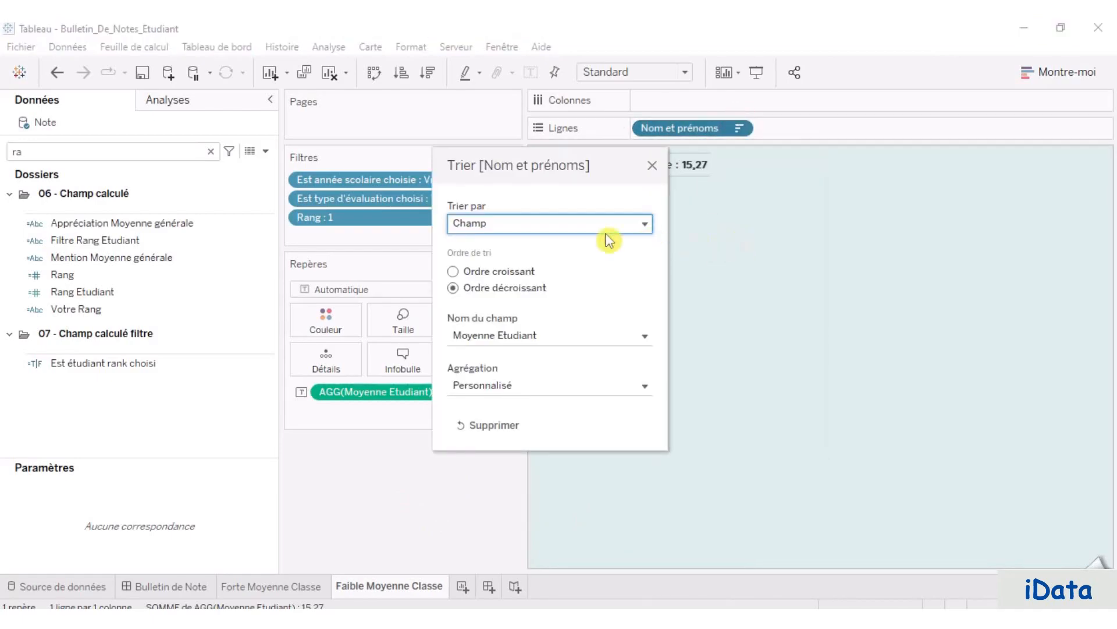
left_click(492, 271)
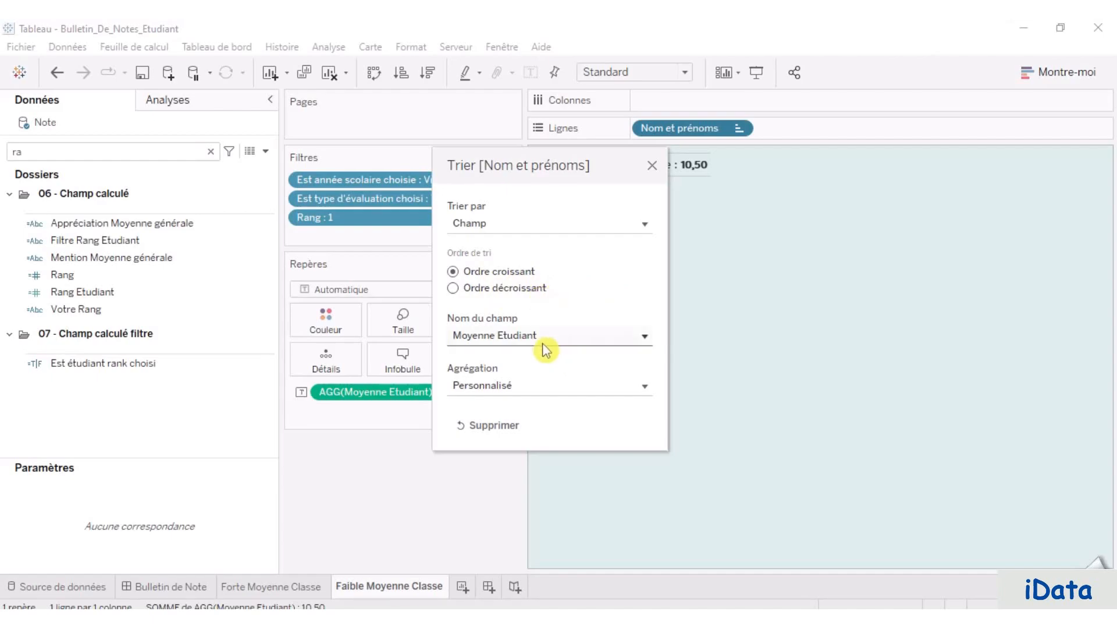
left_click(654, 167)
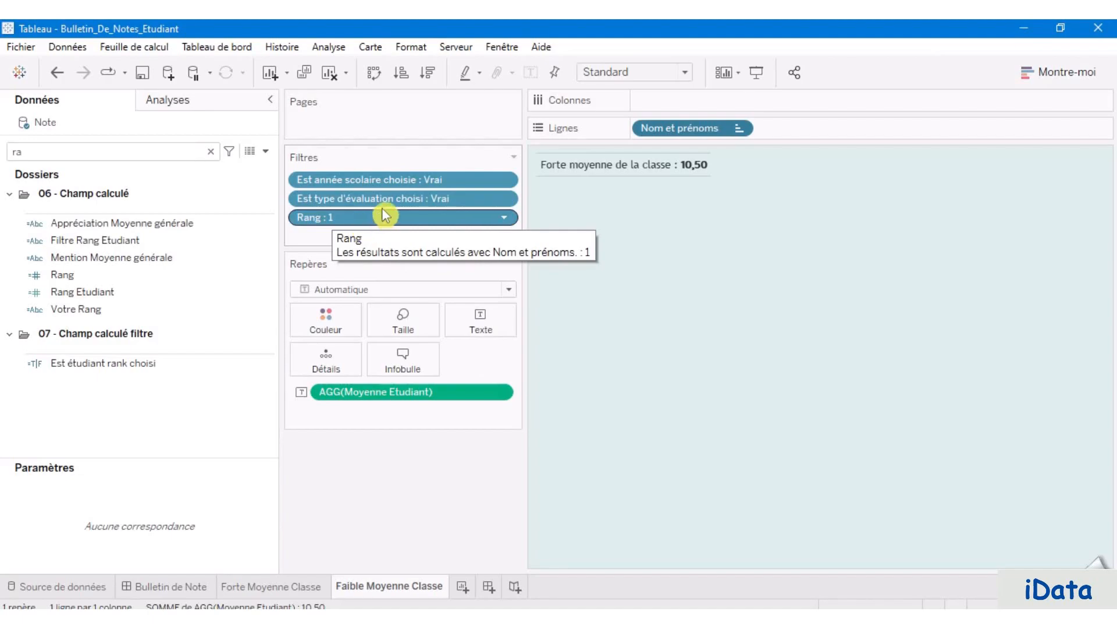
Step: Change the label text to "Faible moyenne de la classe :" before the Moyenne Etudiant value and widen the cell to fit it
left_click(485, 320)
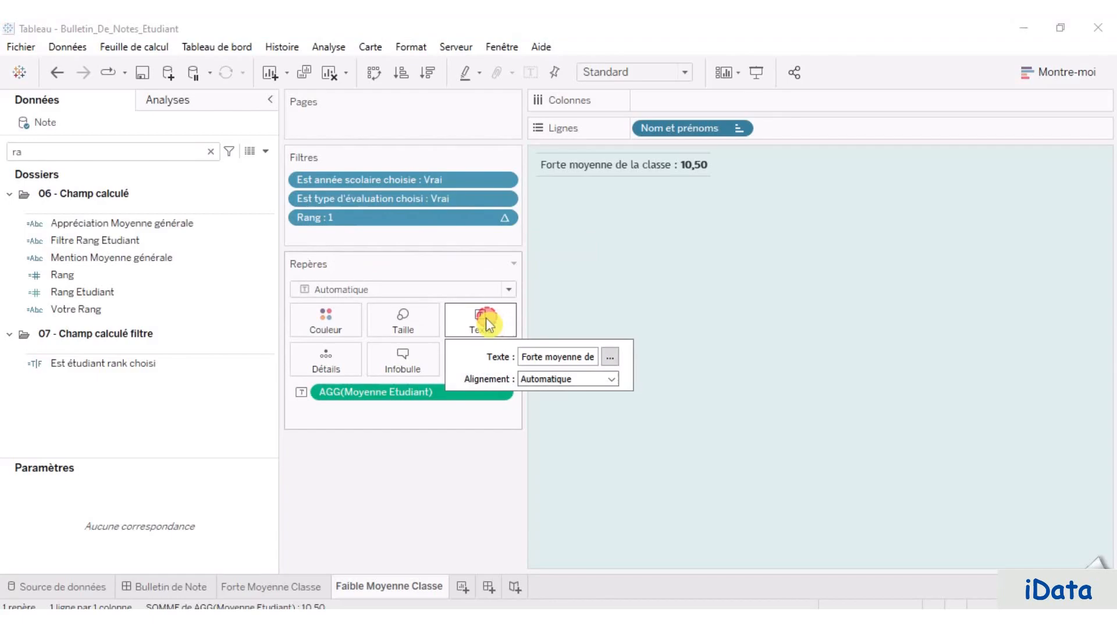
left_click(610, 356)
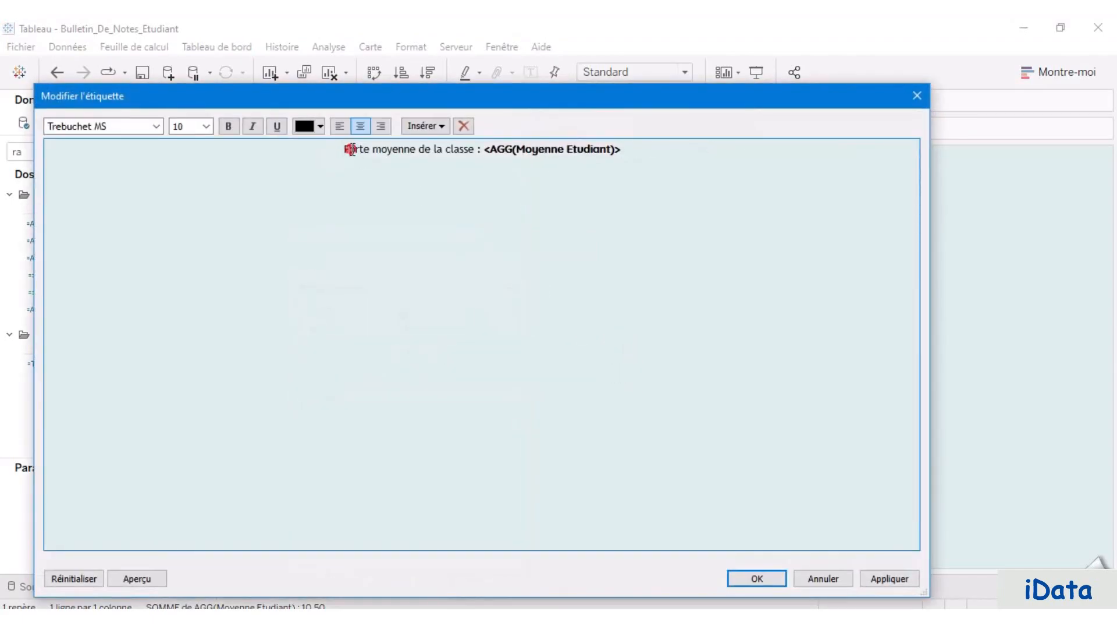
double_click(351, 149)
type("Faible")
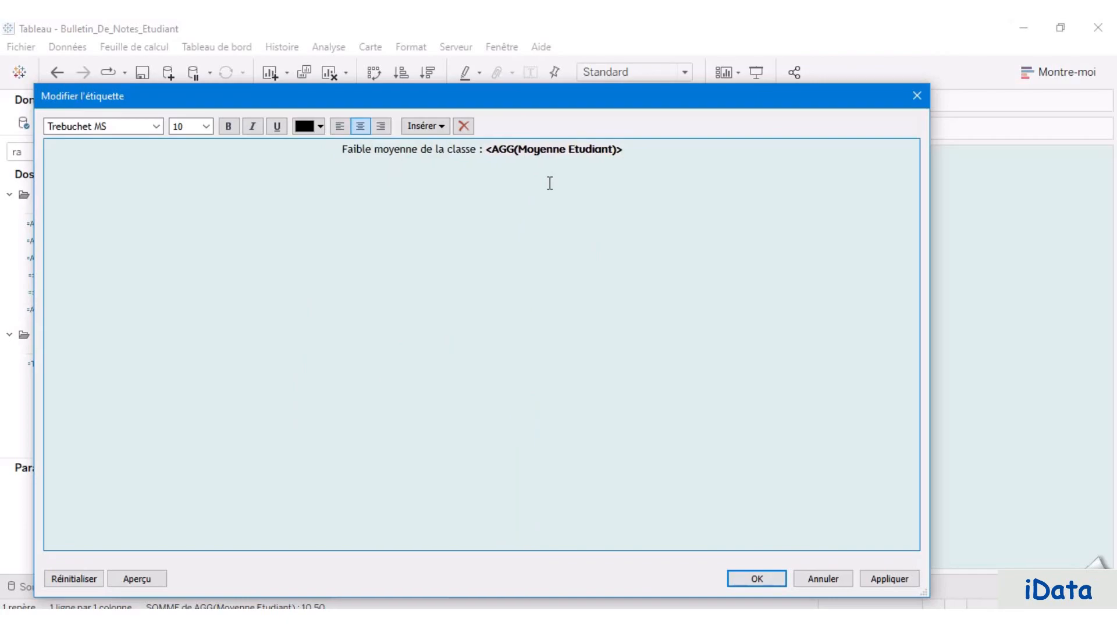
left_click(889, 579)
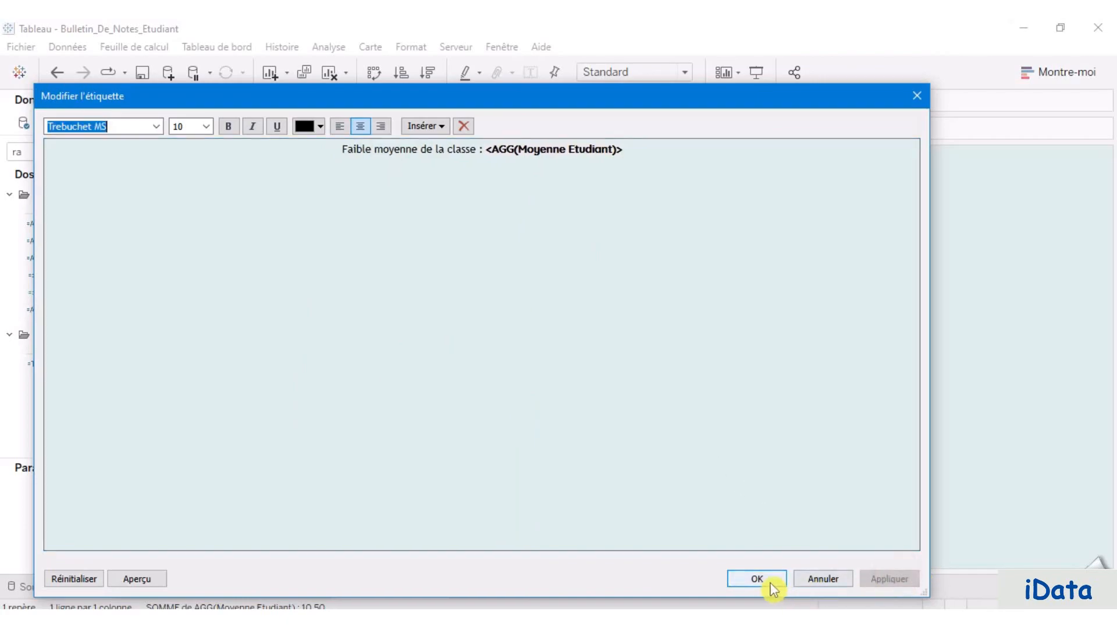
left_click(764, 581)
left_click(705, 164)
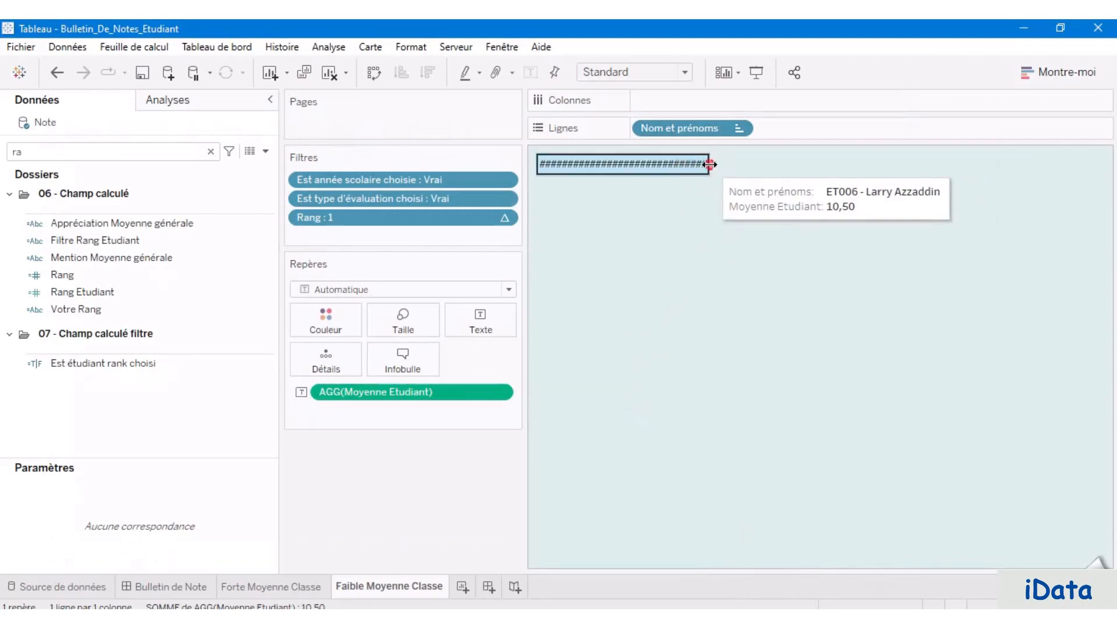
left_click_drag(710, 164, 728, 166)
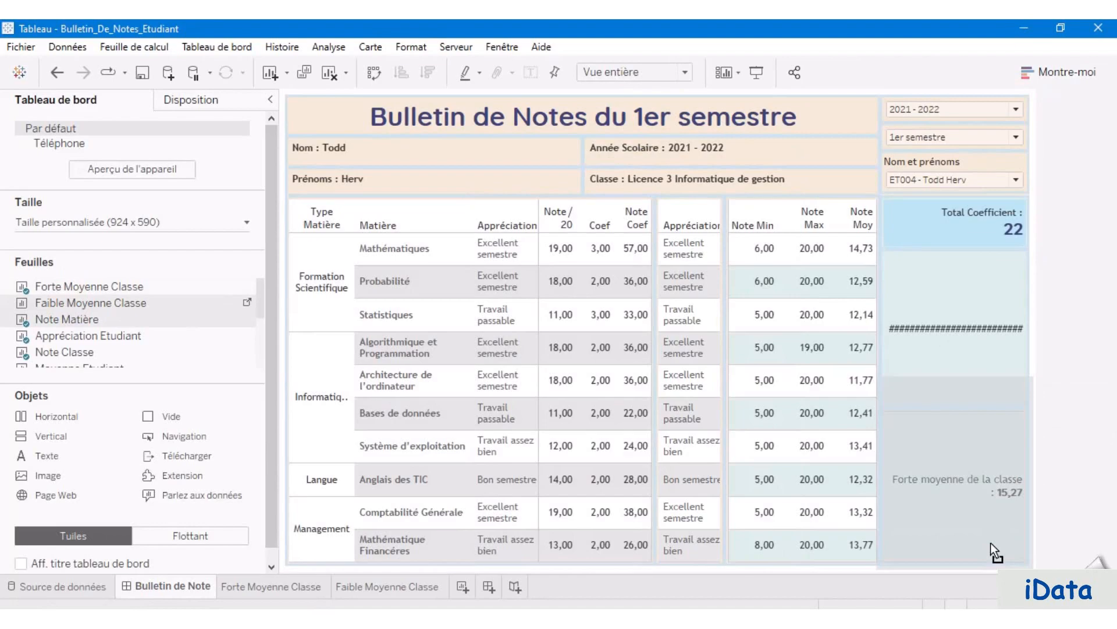
Step: Place the Faible Moyenne Classe sheet below Forte Moyenne Classe in the Bulletin de Note dashboard and hide its title
left_click(990, 542)
left_click_drag(992, 527, 994, 533)
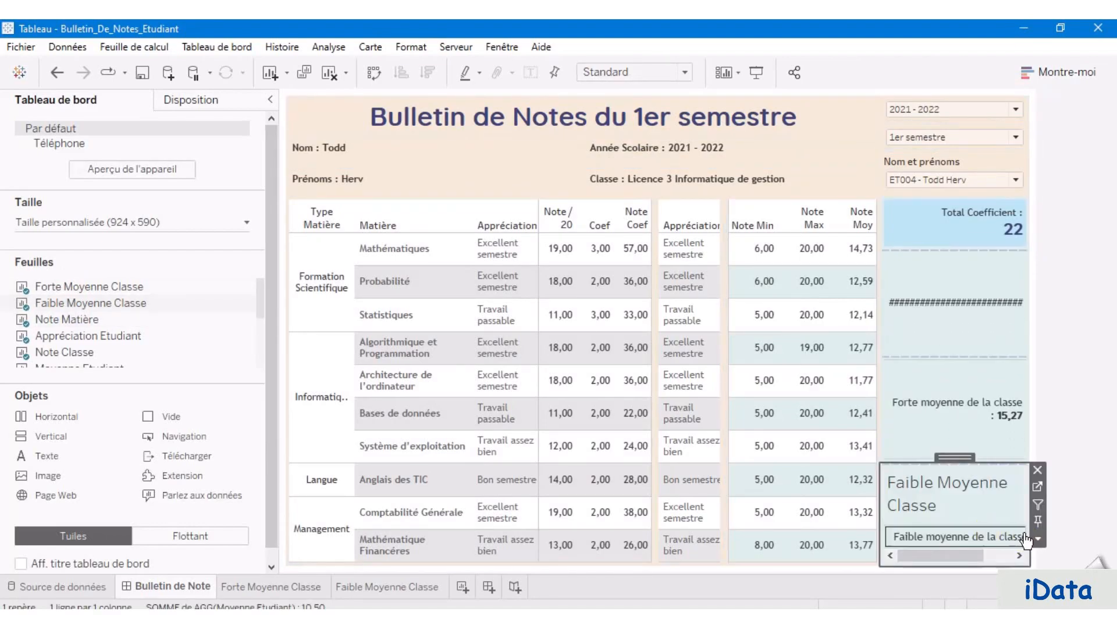
left_click(1044, 544)
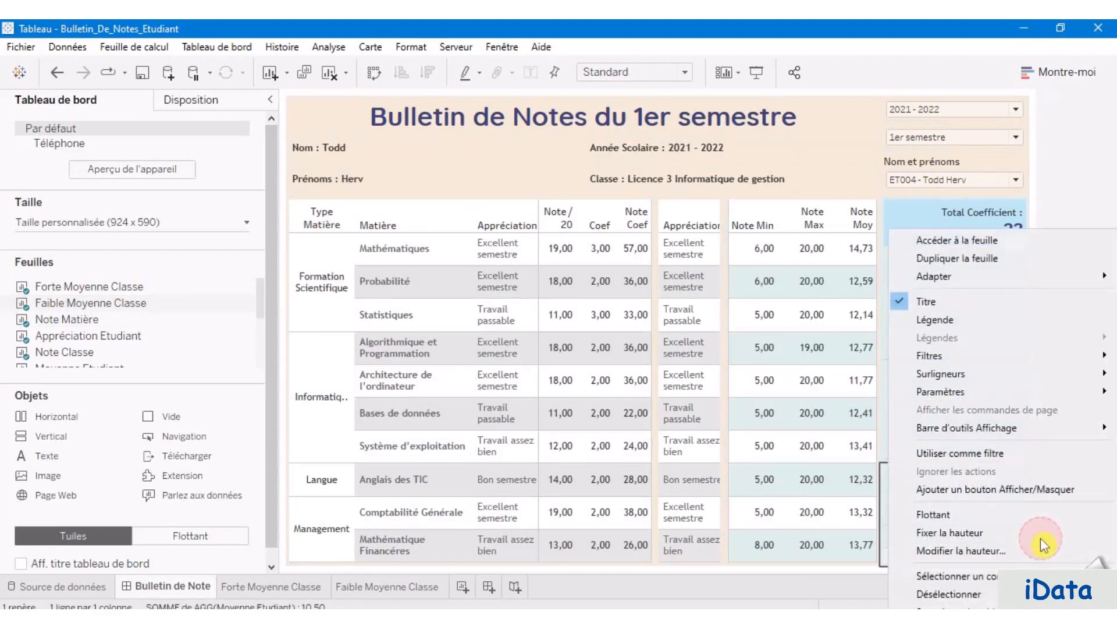
left_click(955, 303)
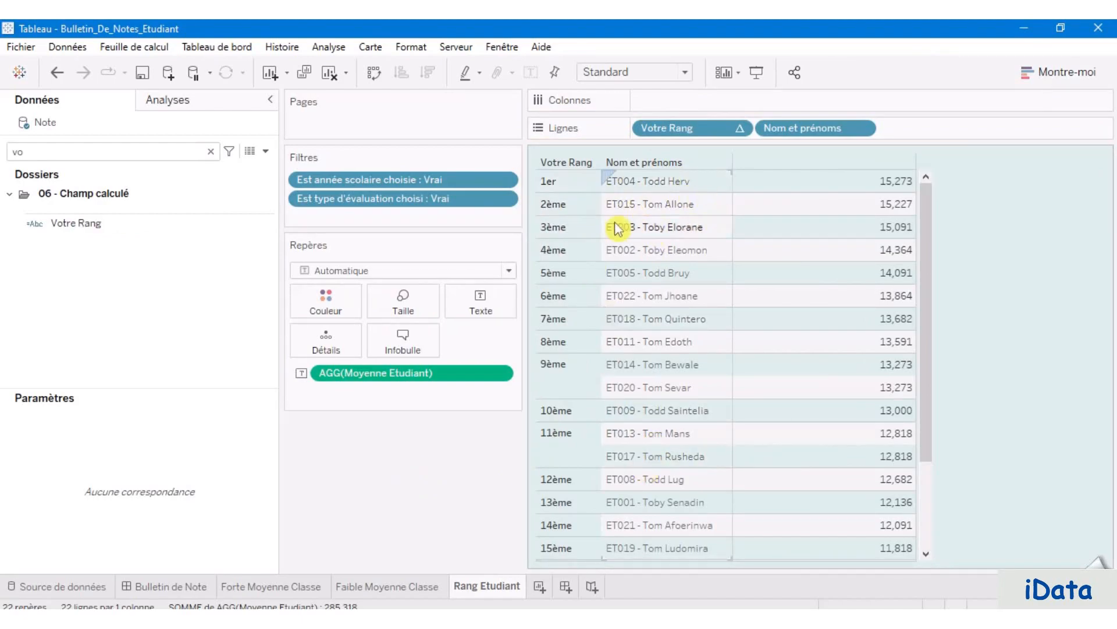
Step: In the Rang Etudiant sheet, set the Votre Rang table calculation to specific dimensions, using Nom et prénoms
left_click_drag(927, 341, 935, 250)
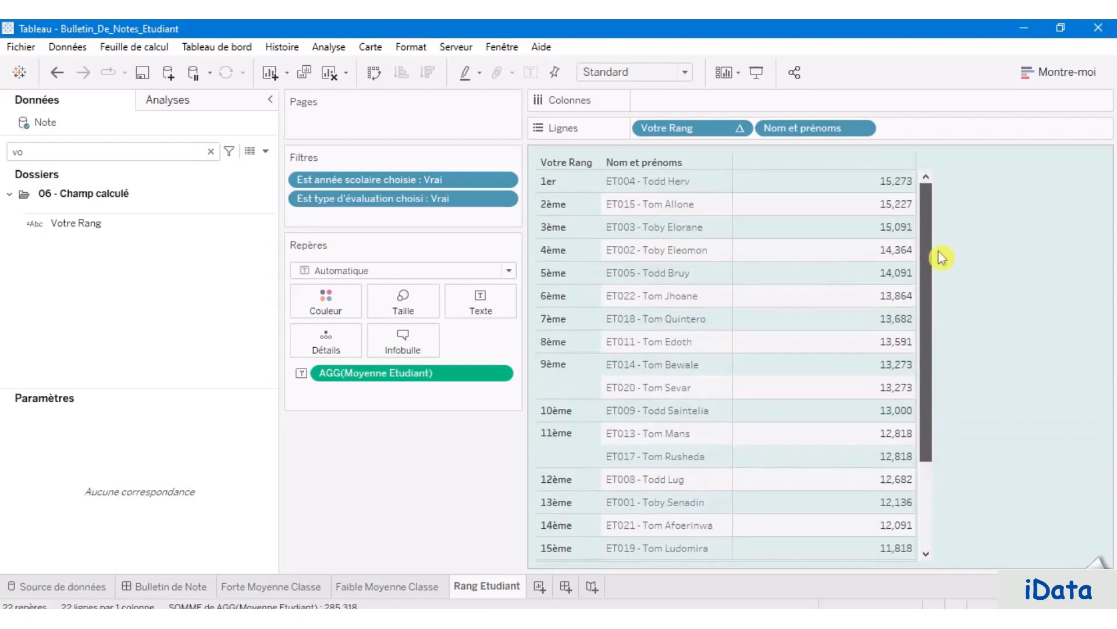
left_click(742, 131)
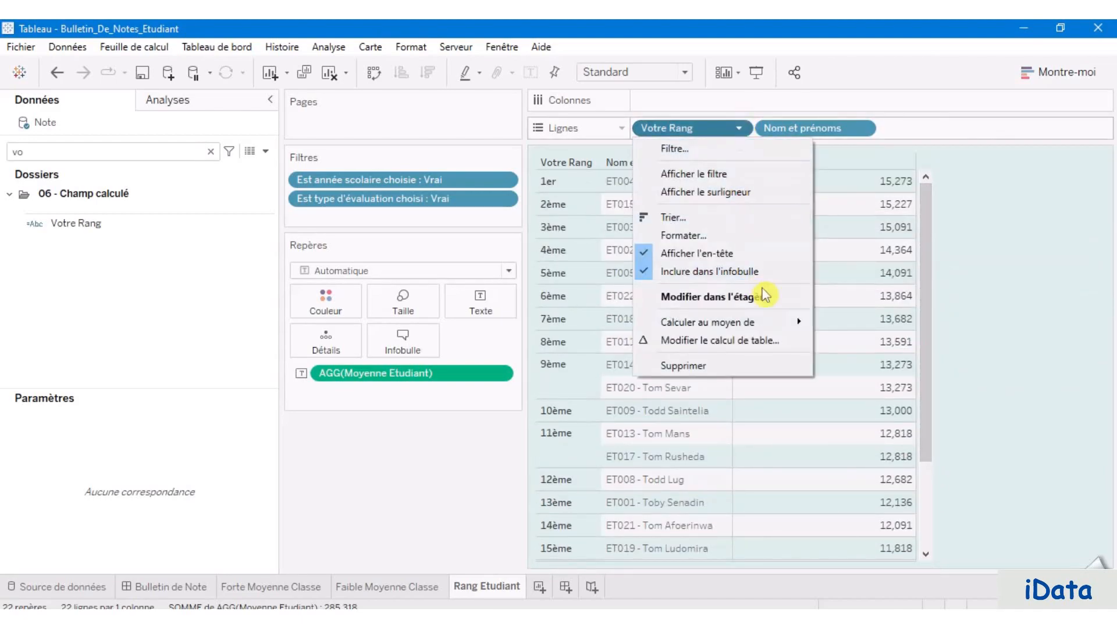
mouse_move(779, 329)
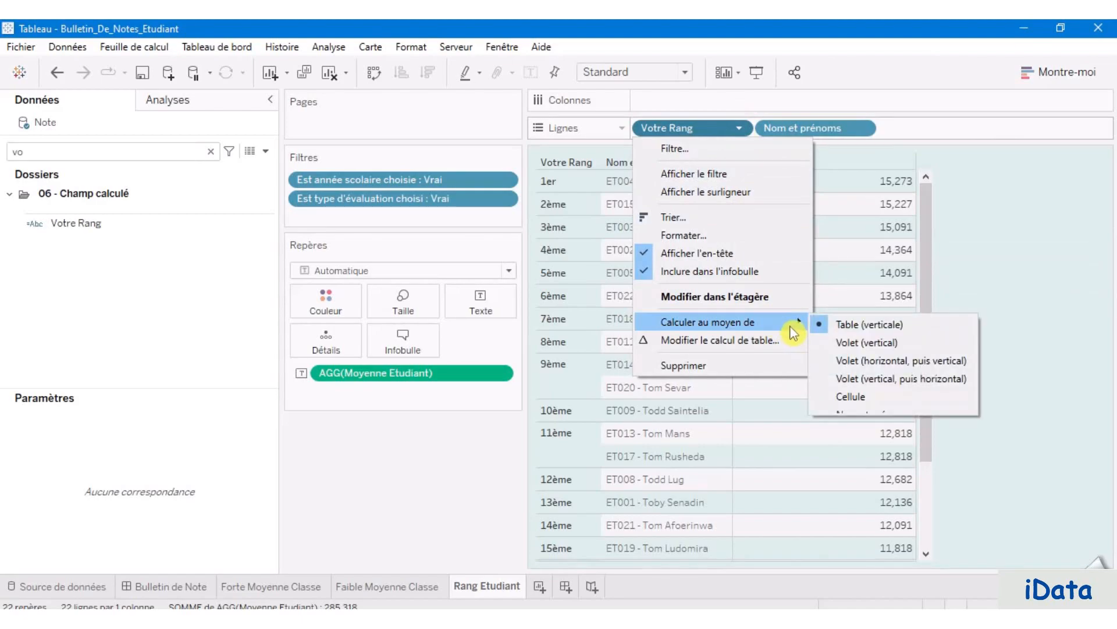
left_click(763, 341)
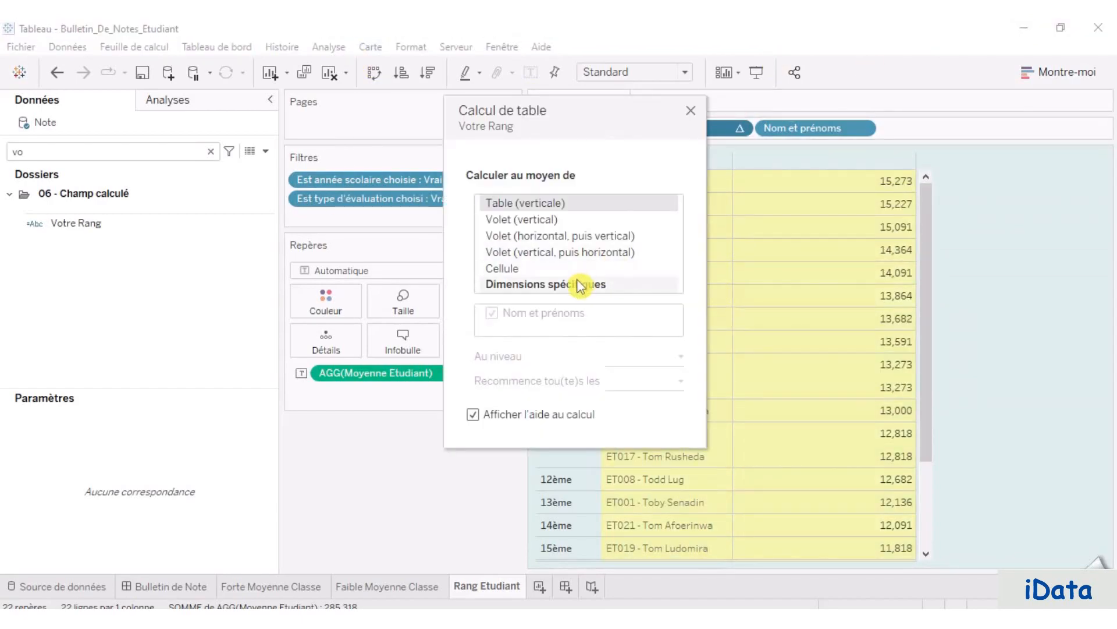
left_click(580, 285)
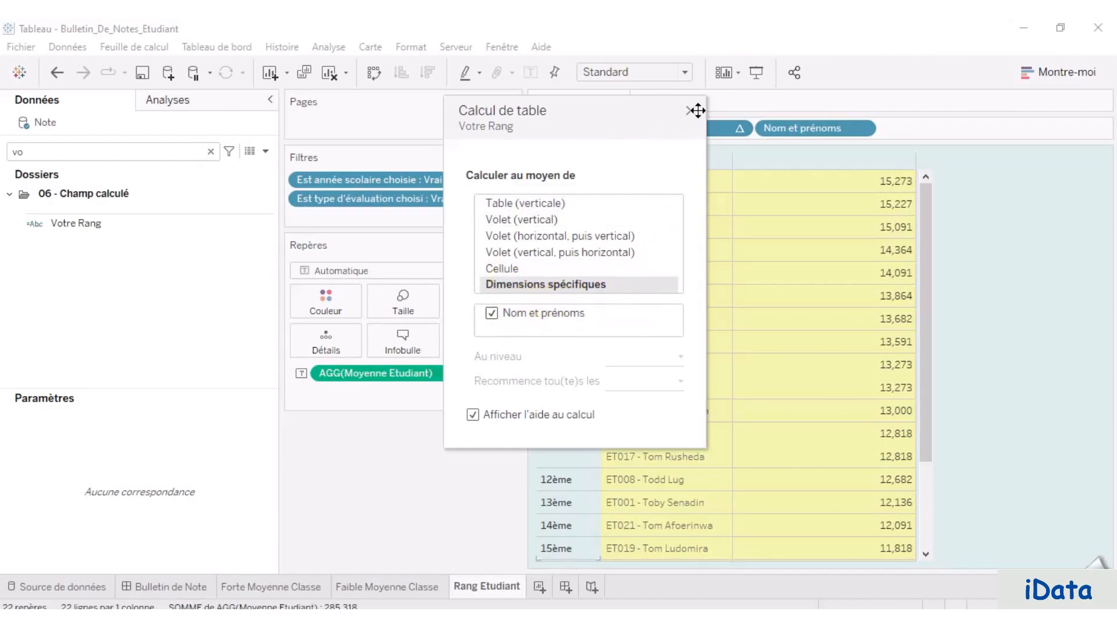
left_click(693, 111)
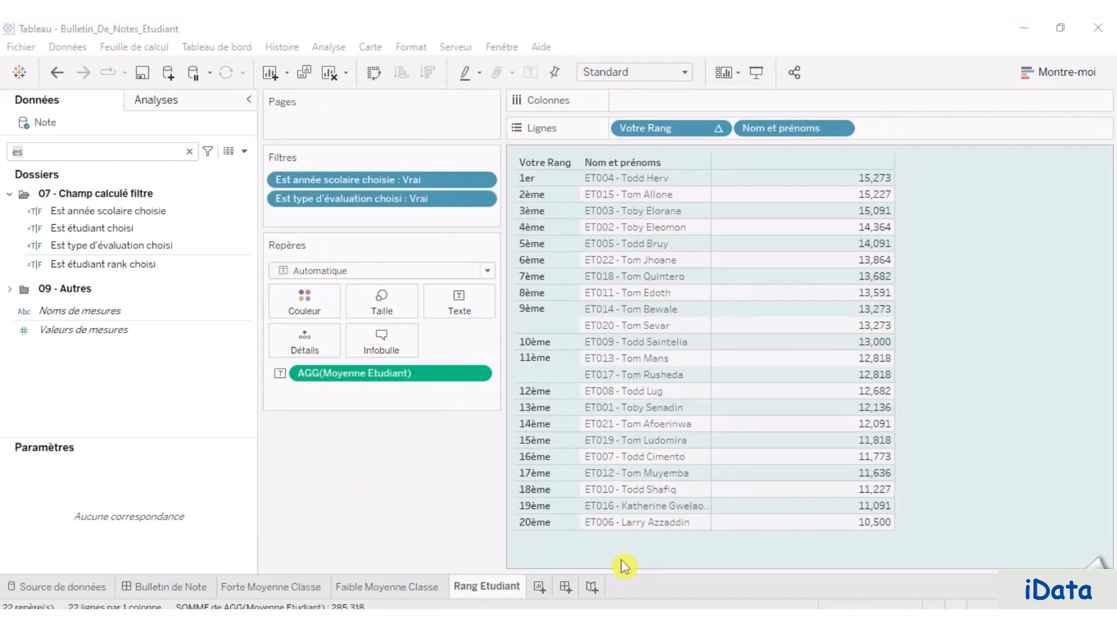
Step: Add Filtre Rang Etudiant as a filter on the Rang Etudiant sheet, with the only listed student selected
left_click(43, 152)
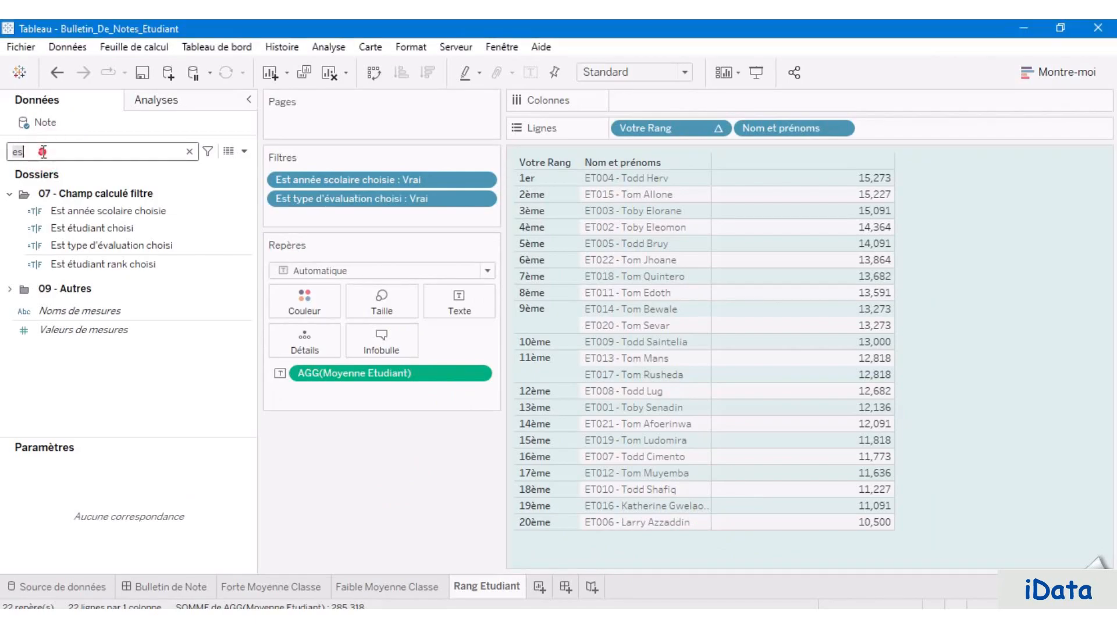
key("BackSpace")
key("BackSpace")
type("fil")
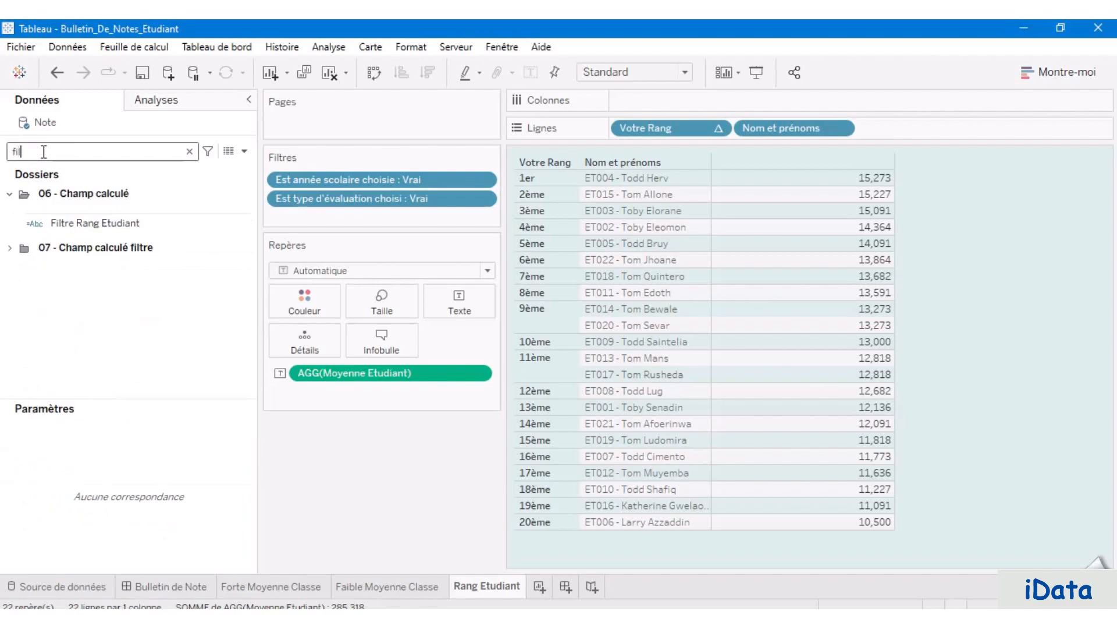
left_click(121, 226)
left_click_drag(121, 226, 389, 211)
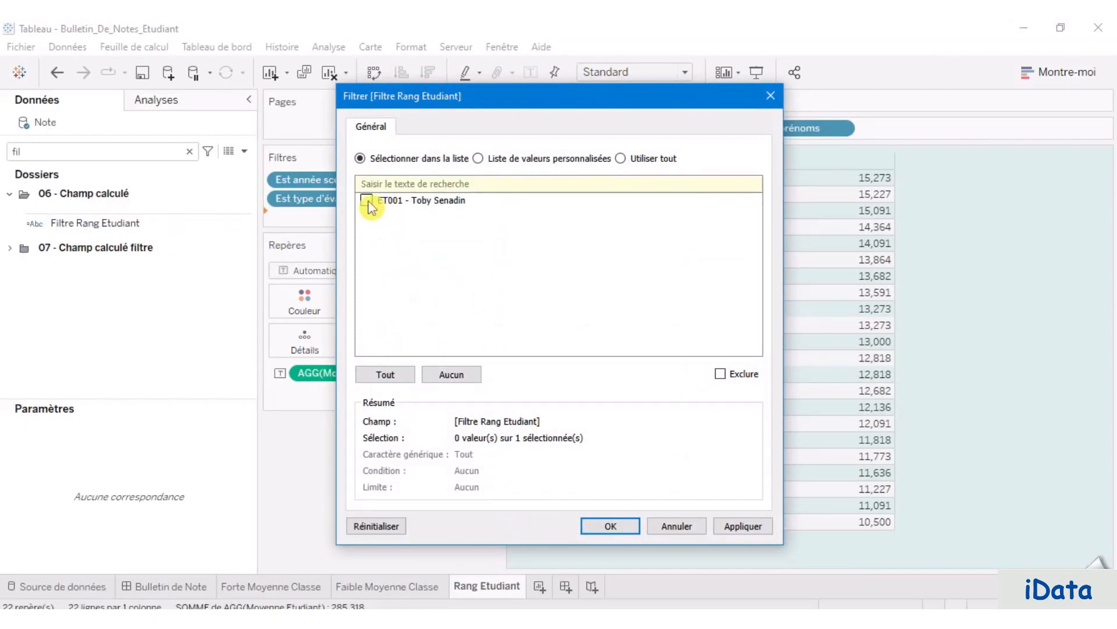
left_click(369, 202)
left_click(615, 527)
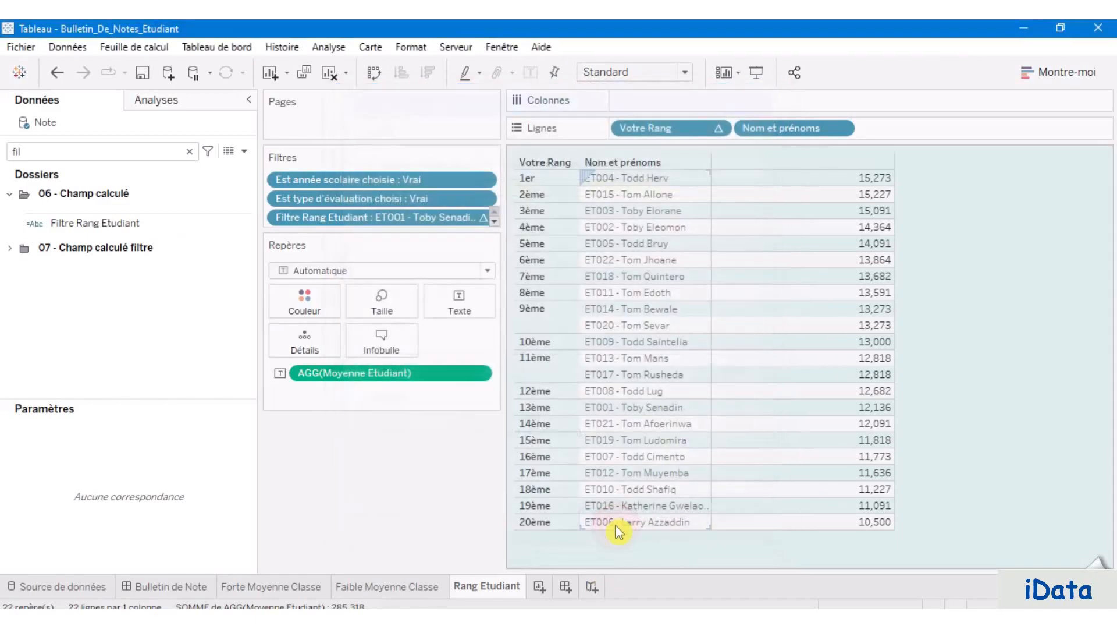
Step: Compute the Filtre Rang Etudiant filter using Nom et prénoms and select all of its values
left_click(483, 218)
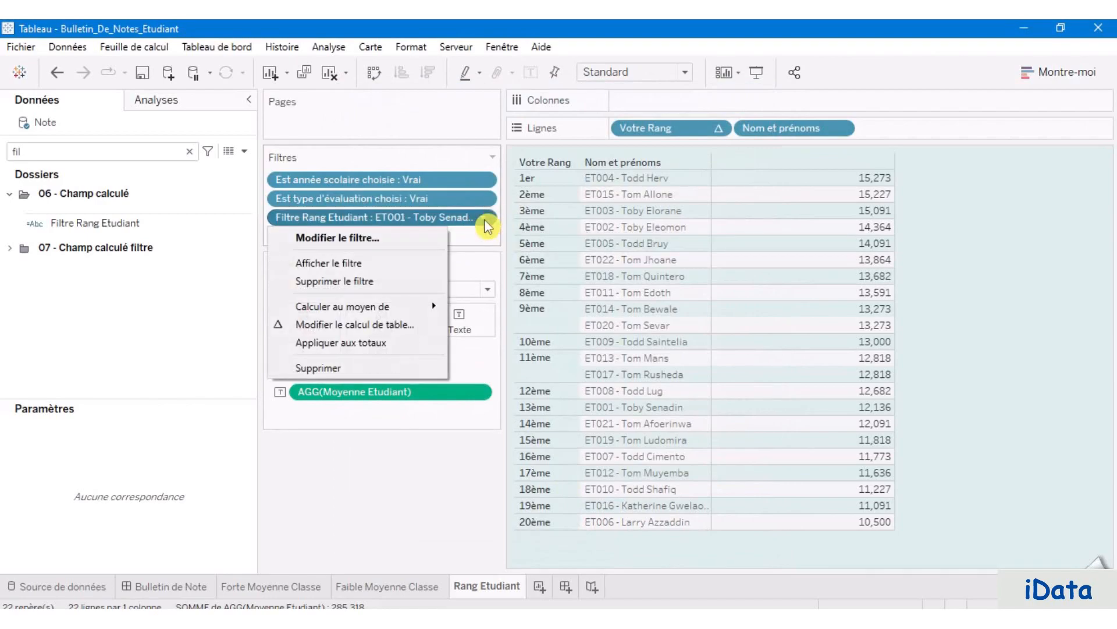
mouse_move(424, 307)
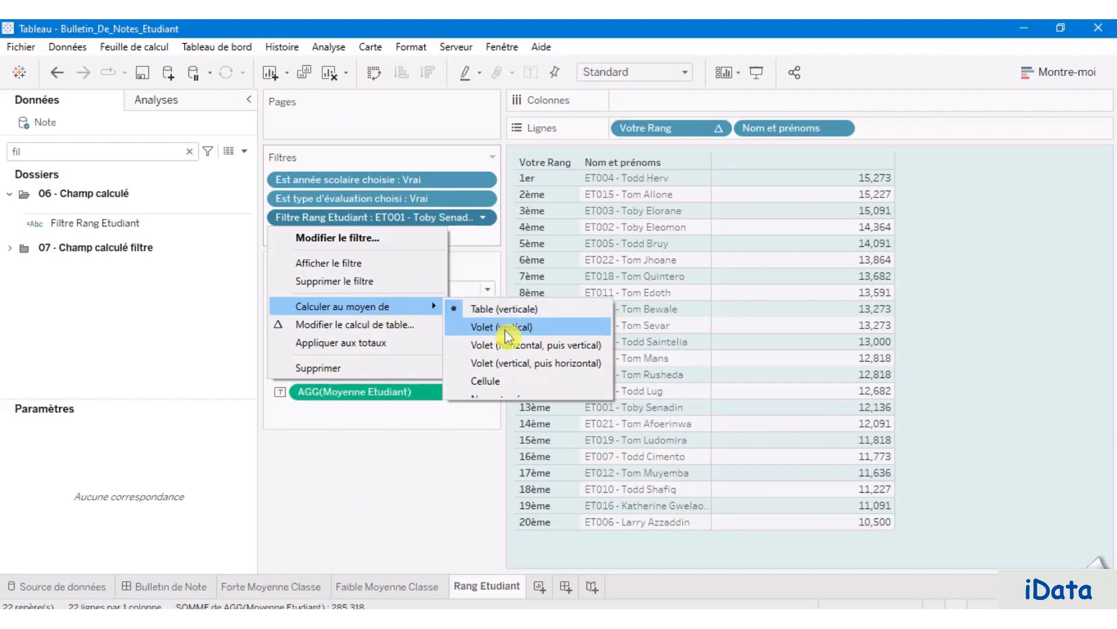
left_click(518, 380)
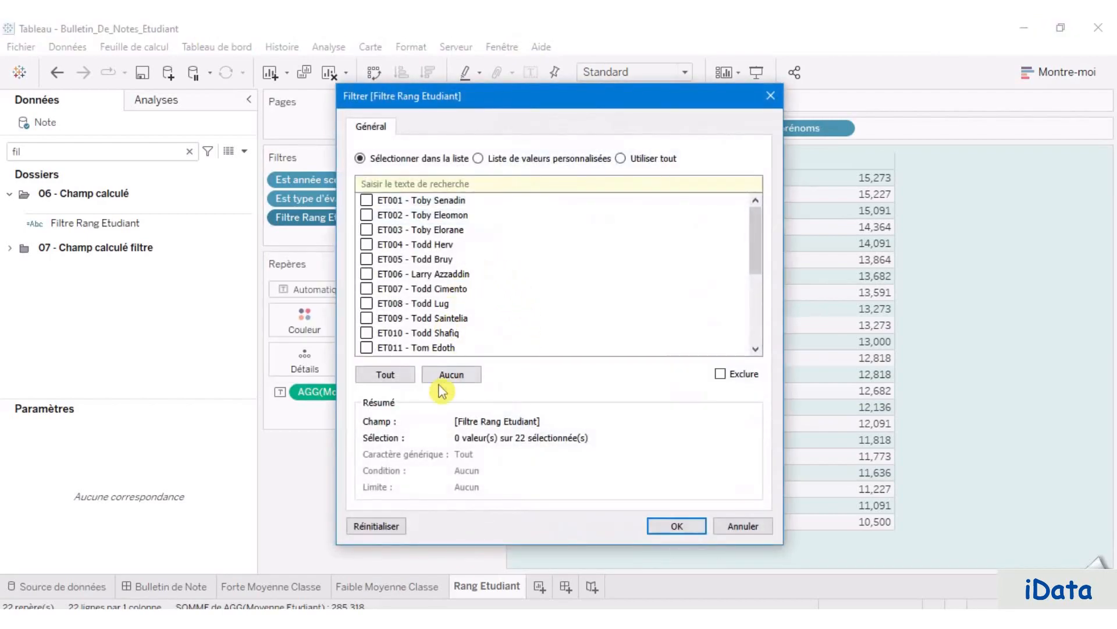
left_click(395, 377)
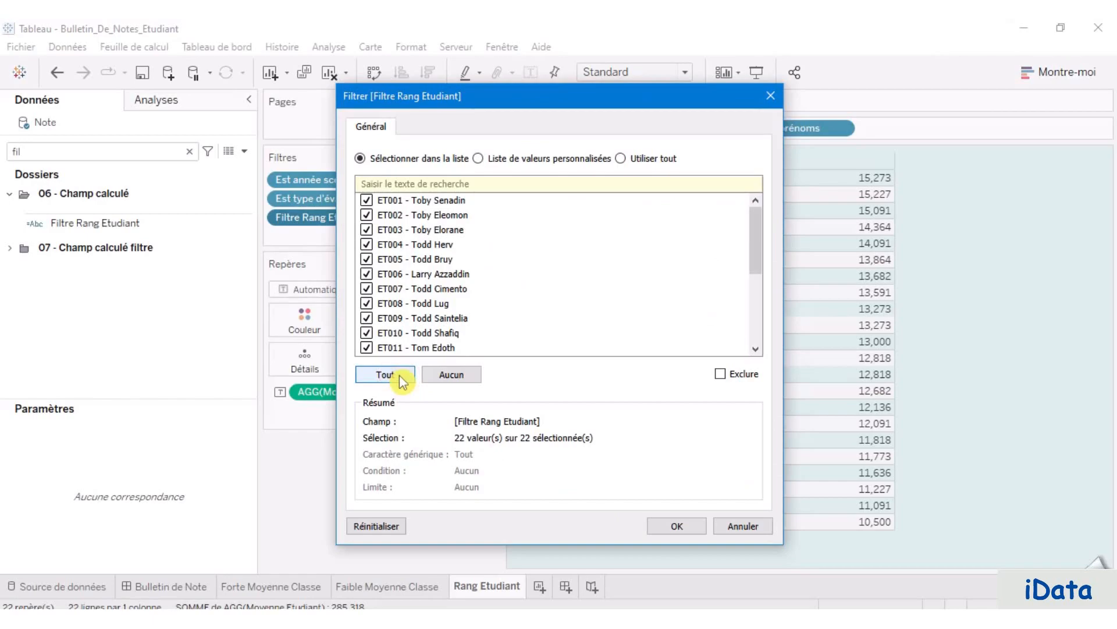
left_click(676, 525)
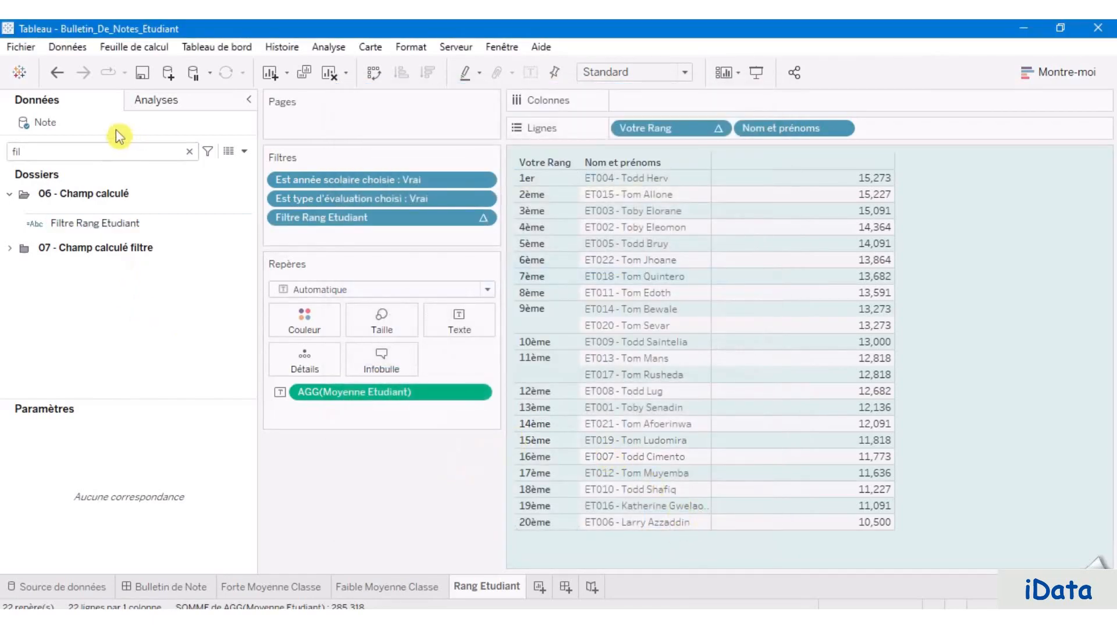
Step: Add Est étudiant rank choisi as a filter on the Rang Etudiant sheet, keeping only Vrai
left_click(94, 150)
key("BackSpace")
key("BackSpace")
key("BackSpace")
type("es")
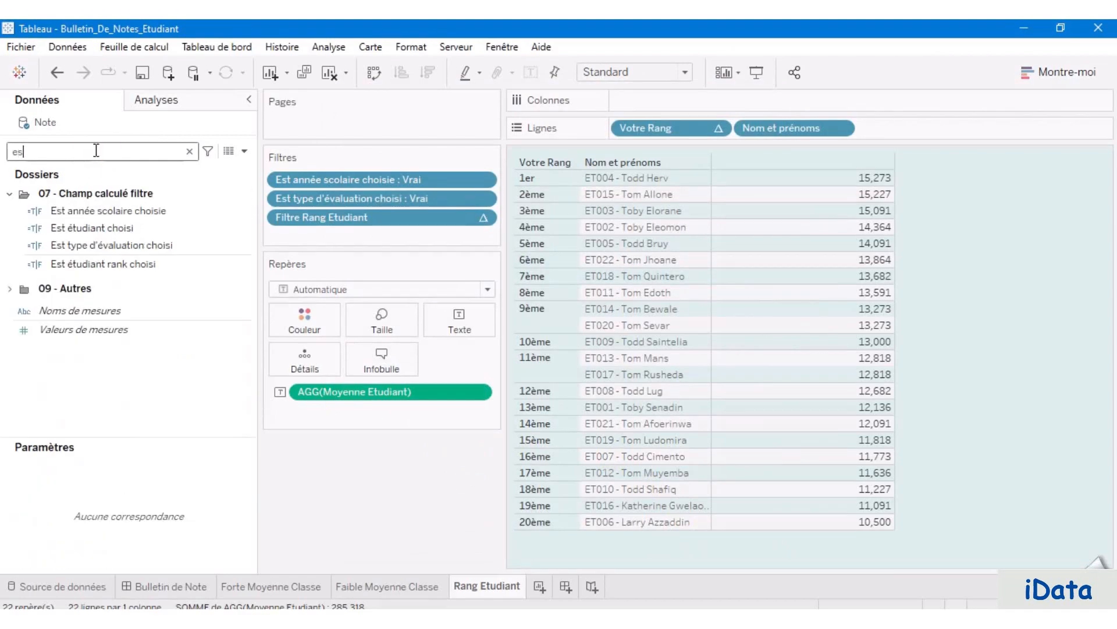
left_click(124, 266)
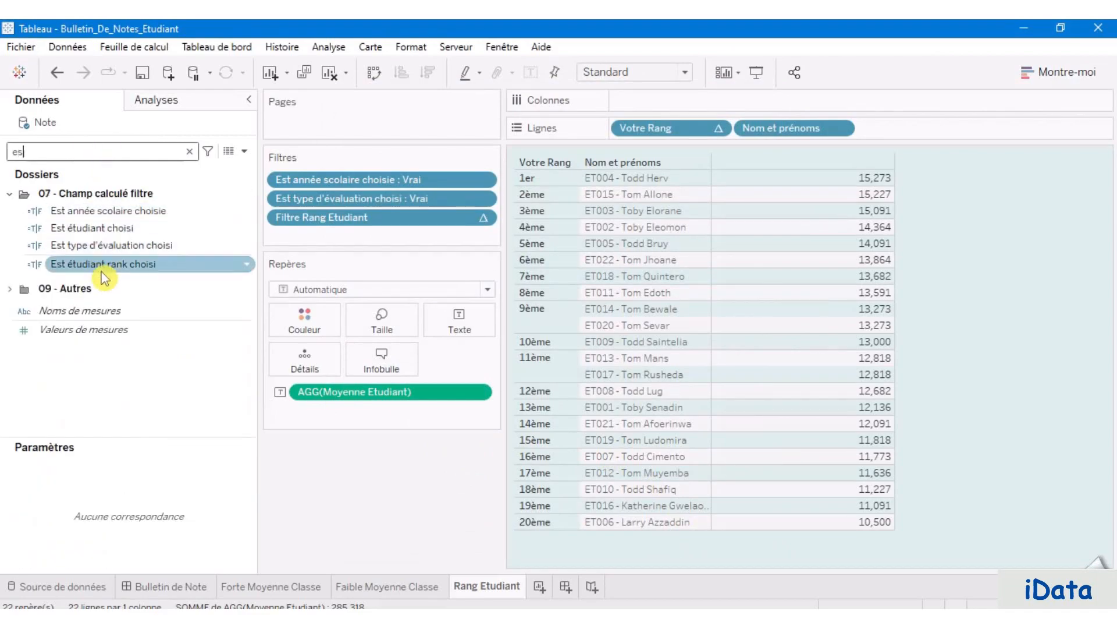
left_click_drag(124, 264, 366, 246)
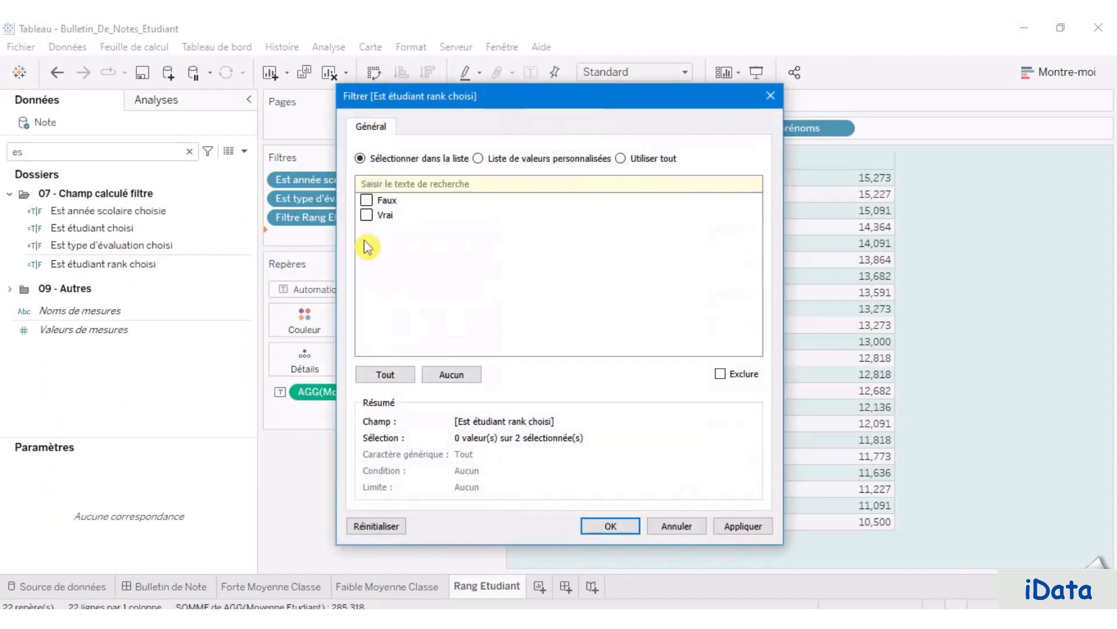
left_click(367, 215)
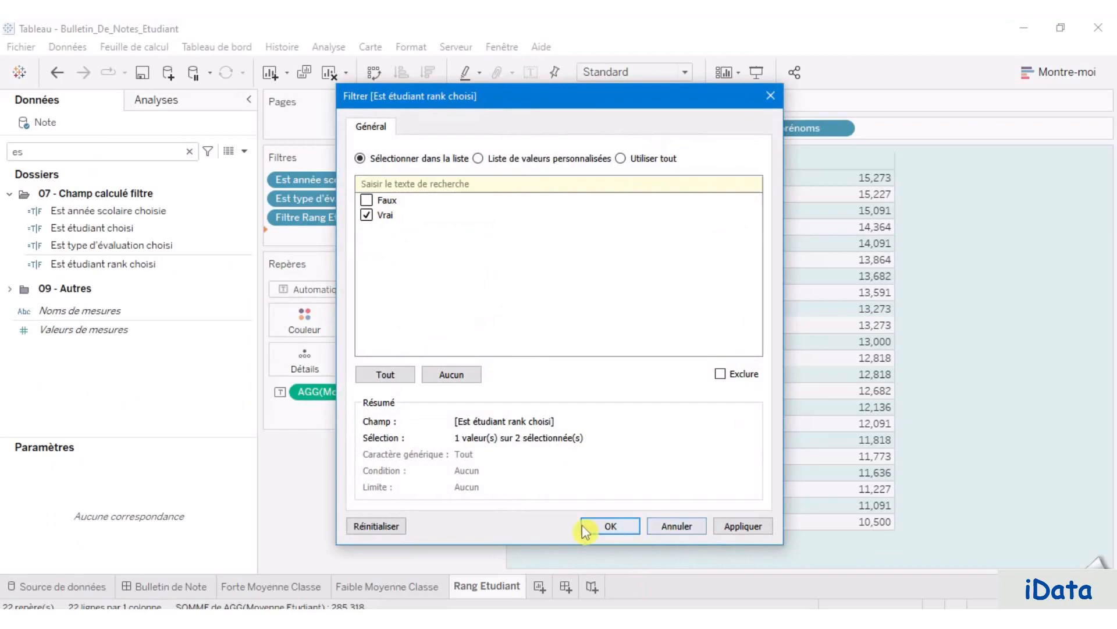
left_click(613, 526)
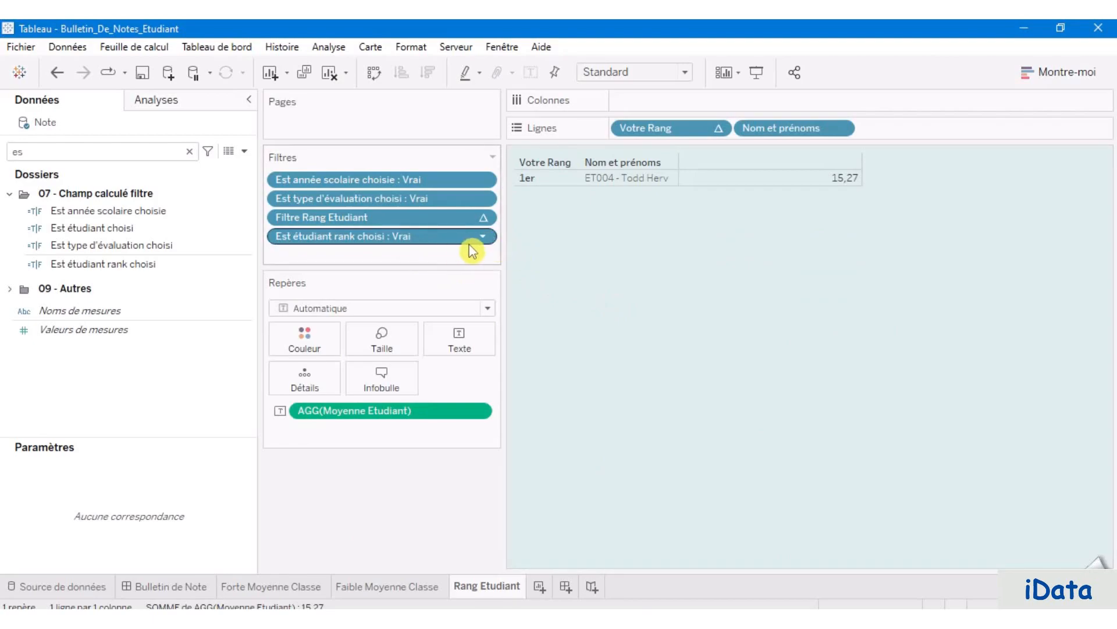
Step: Show the Nom et prénoms parameter on the sheet and set it to the first student in the list
left_click(54, 154)
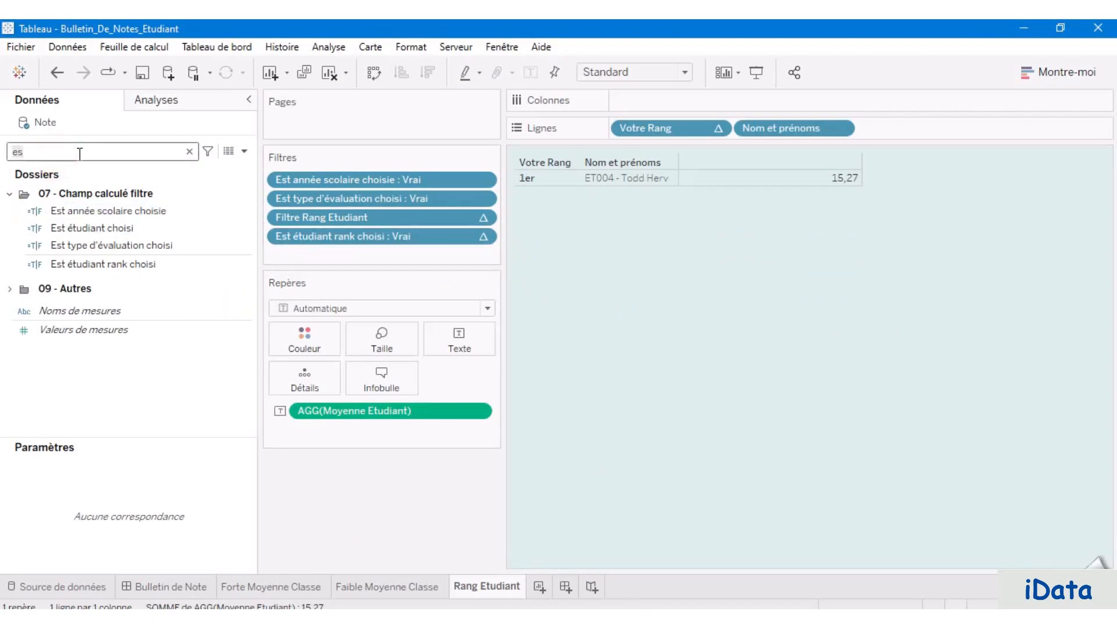
key("BackSpace")
key("BackSpace")
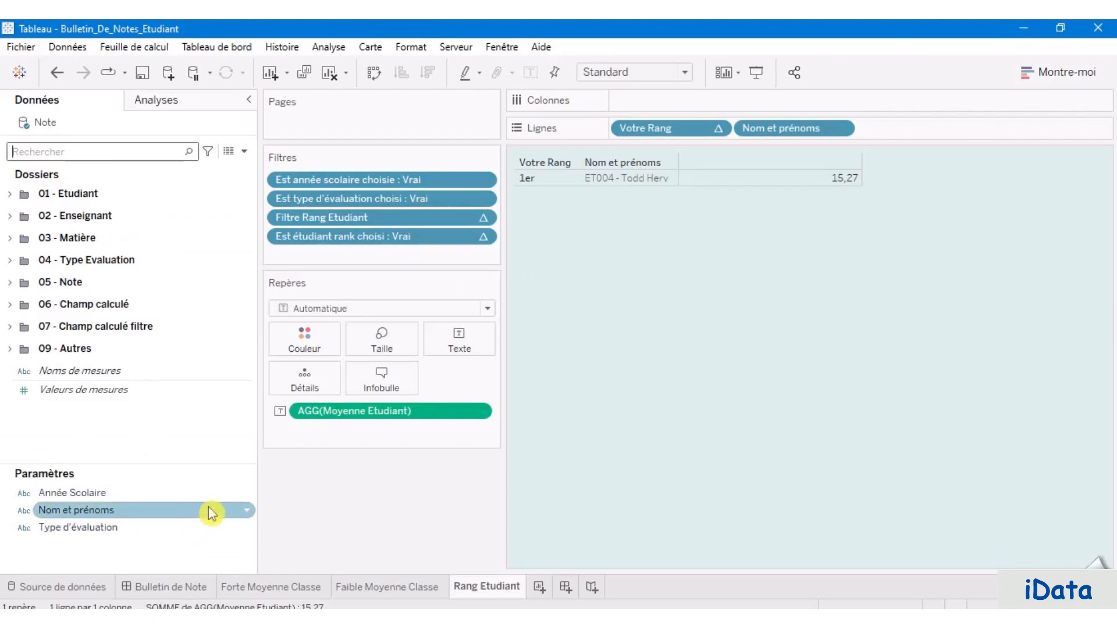
right_click(244, 510)
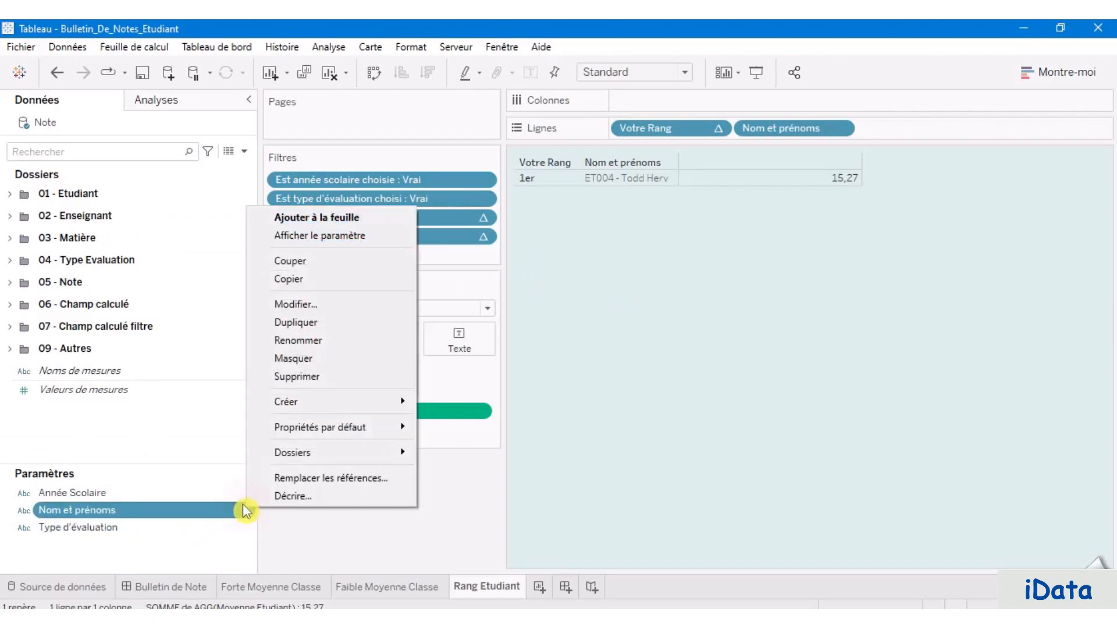
left_click(345, 236)
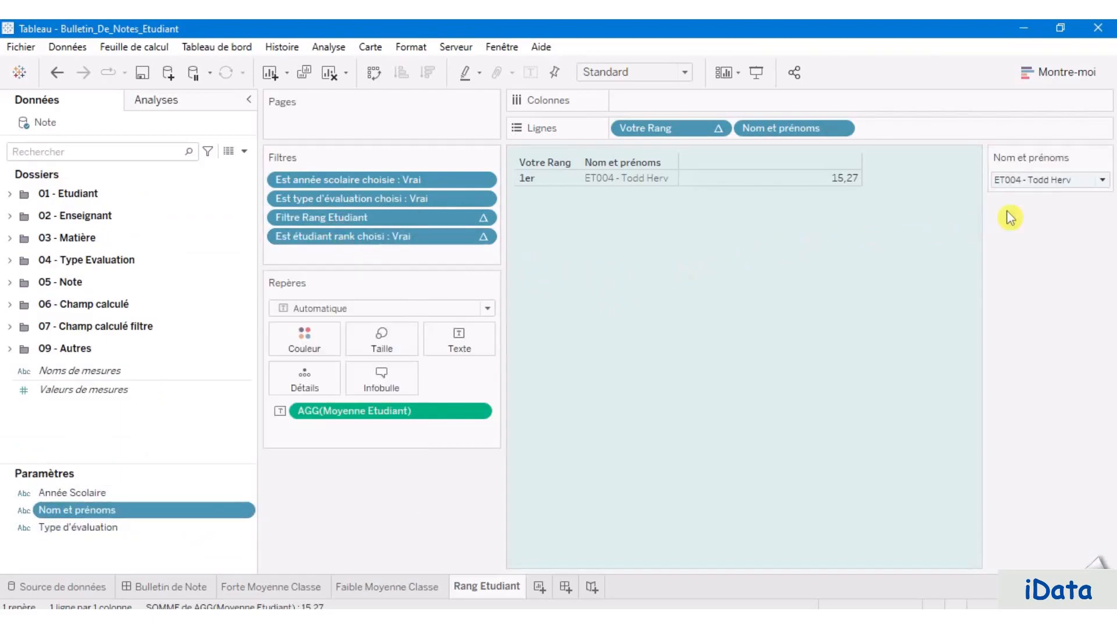
left_click(1067, 179)
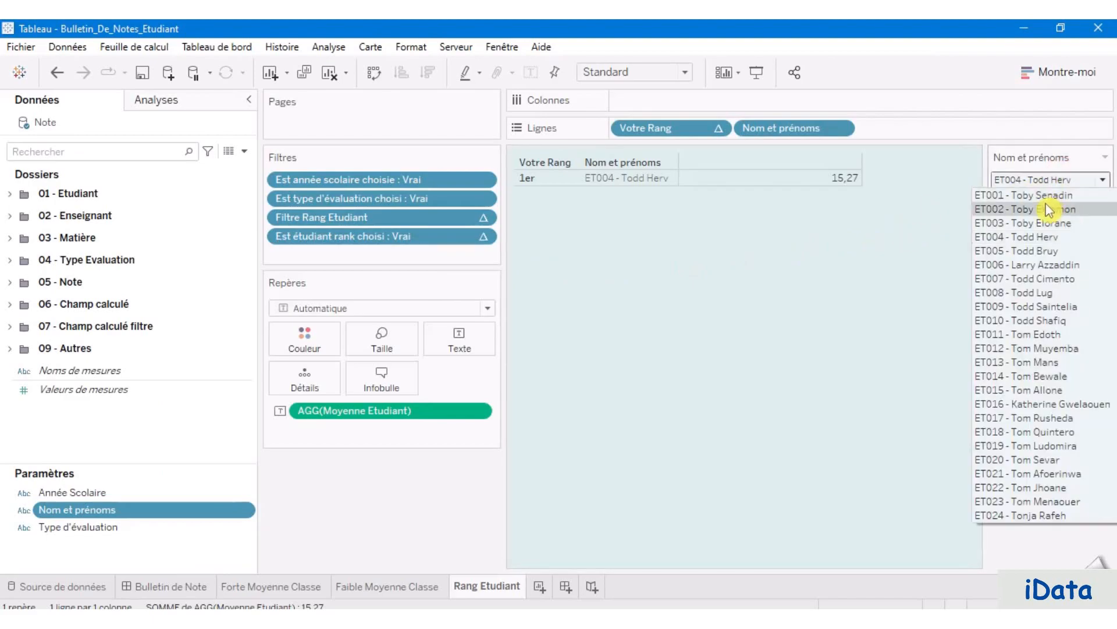
left_click(1032, 195)
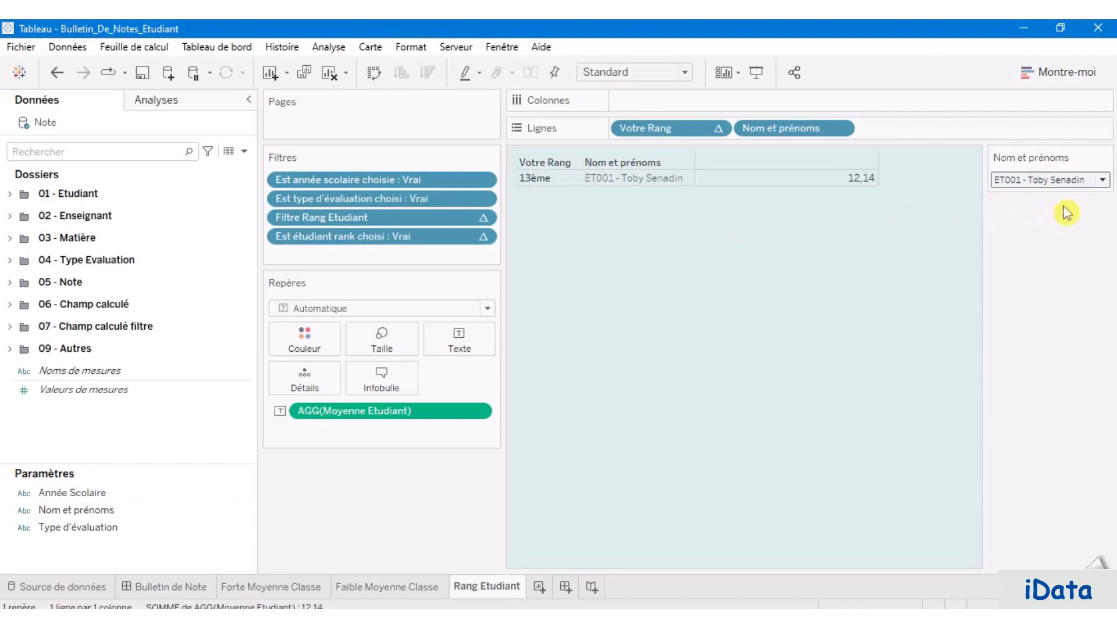
Step: Remove the Filtre Rang Etudiant filter from the Rang Etudiant sheet
left_click(551, 181)
left_click(545, 184)
right_click(412, 223)
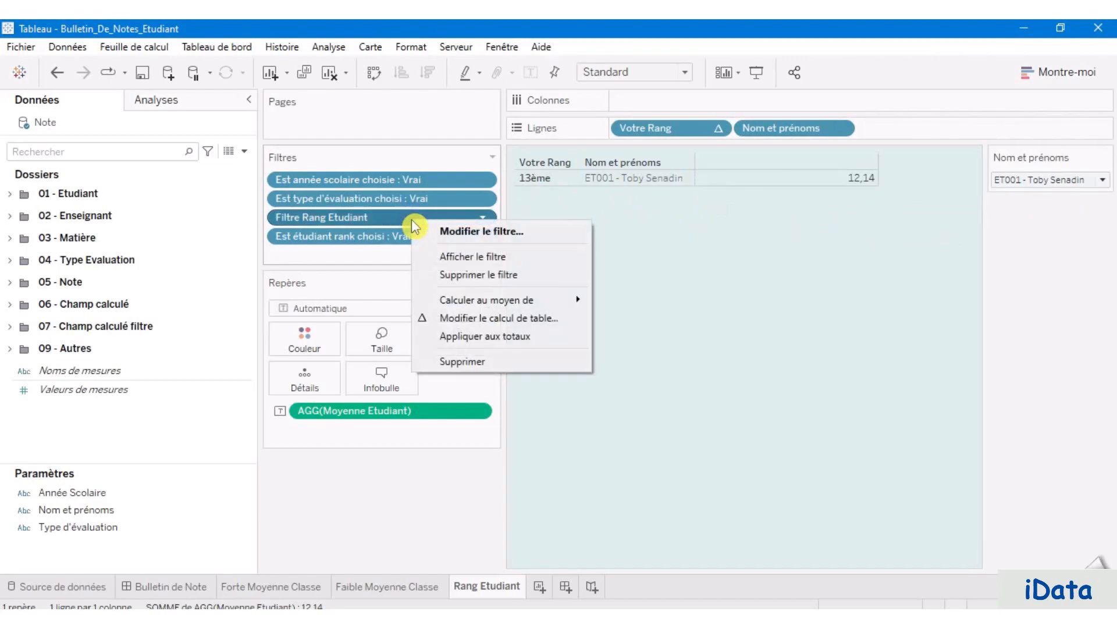
left_click(394, 215)
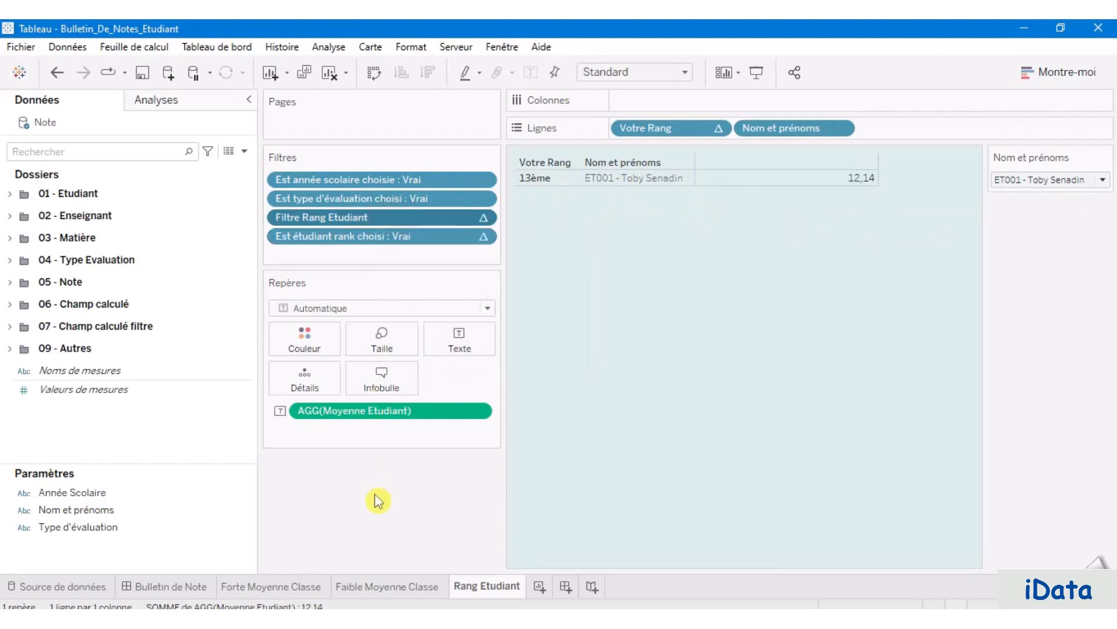
left_click_drag(360, 220, 365, 497)
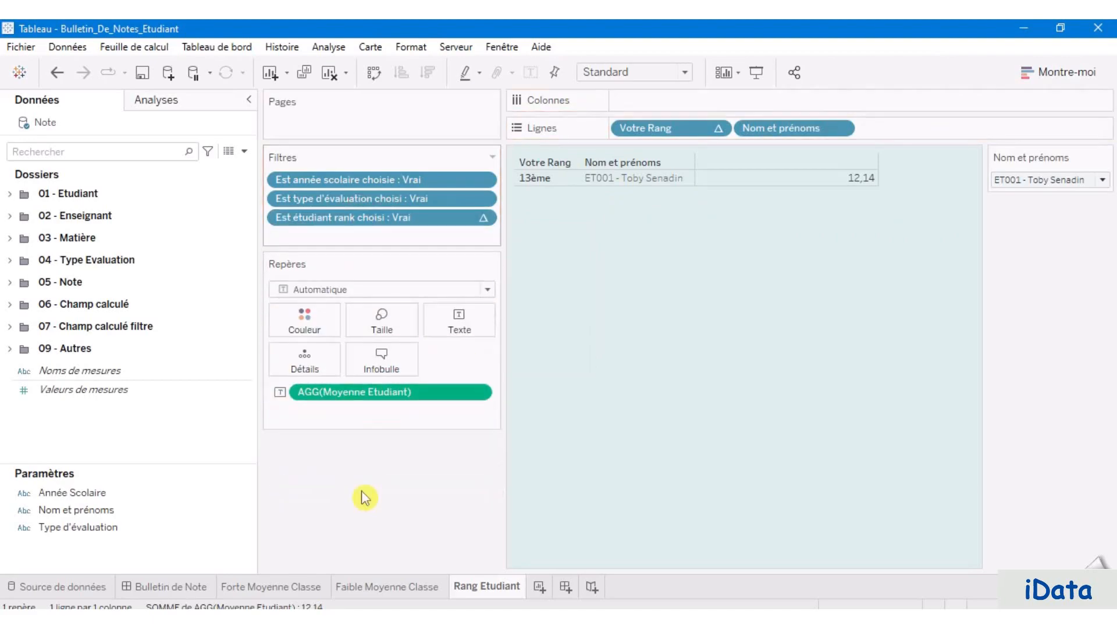
Step: Set the Nom et prénoms parameter to the second student and hide the header of the Nom et prénoms row field
left_click(1021, 178)
left_click(1024, 208)
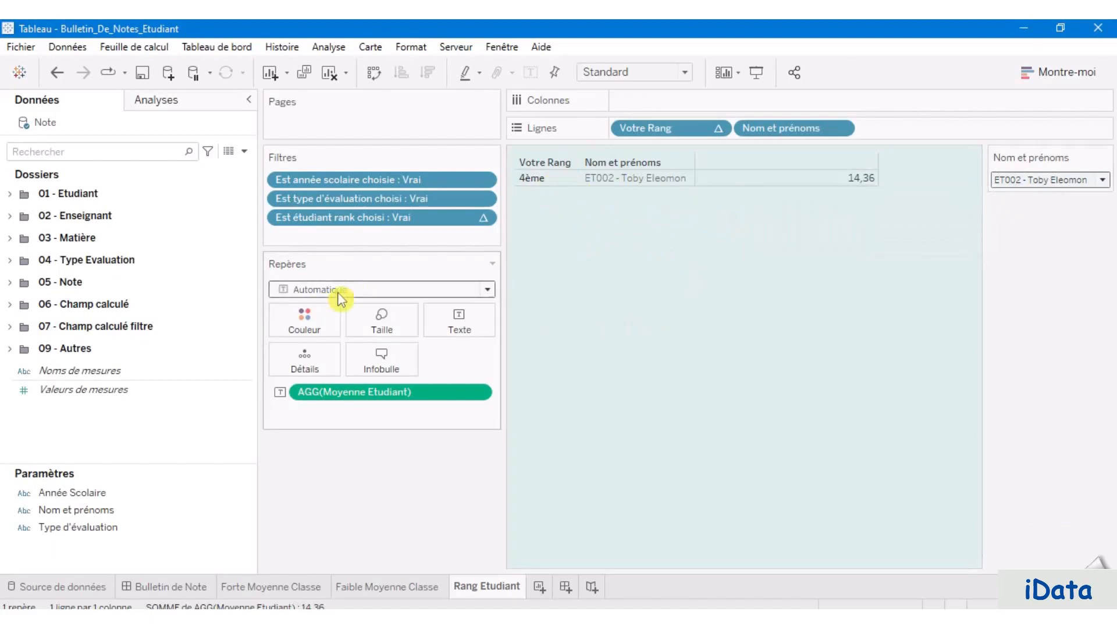
left_click(841, 128)
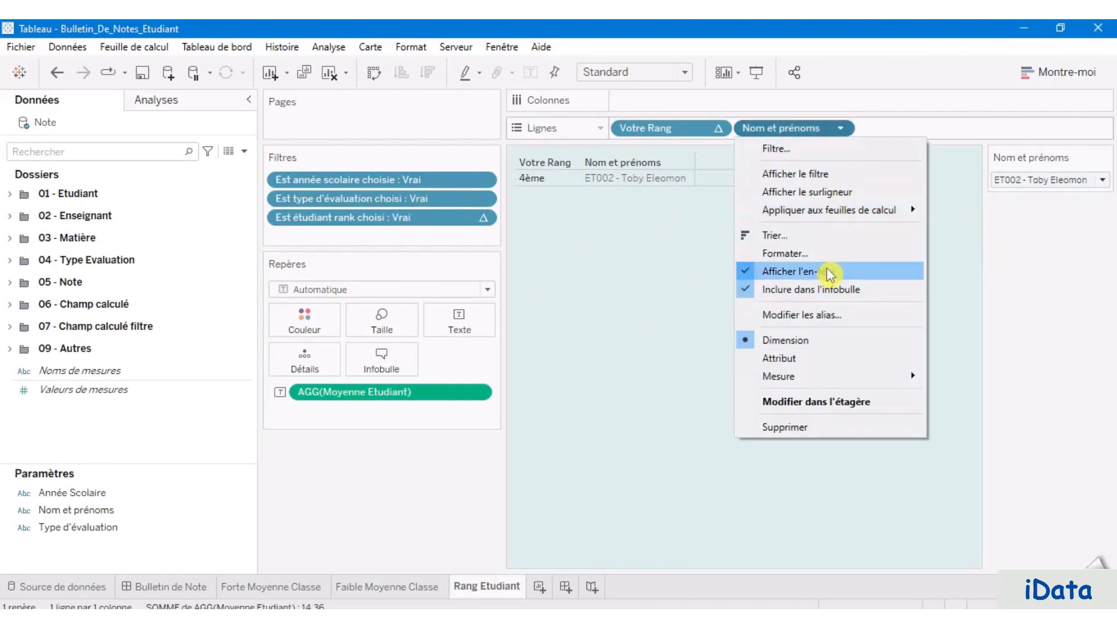
left_click(813, 278)
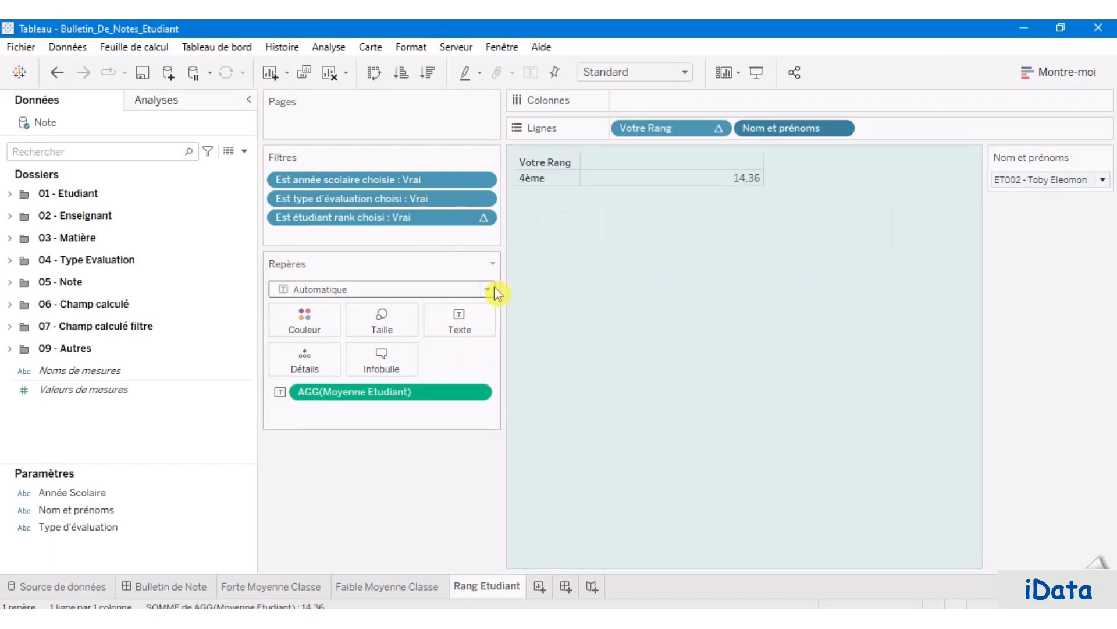
Step: Remove the background shading of the Rang Etudiant worksheet by setting its default sheet shading to Aucun
left_click(541, 180)
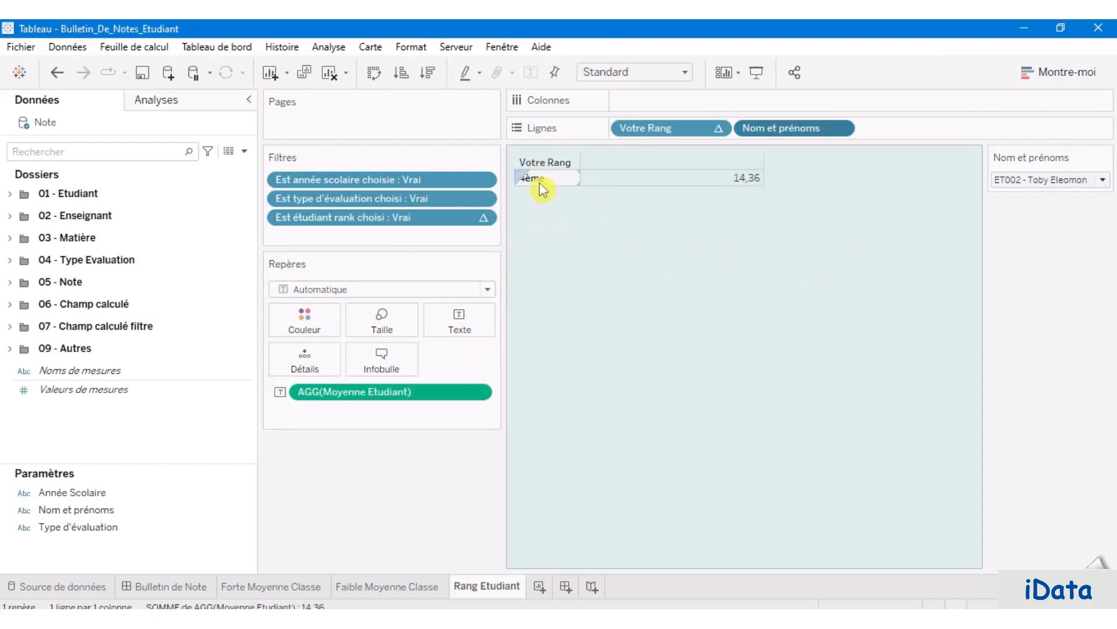
right_click(548, 181)
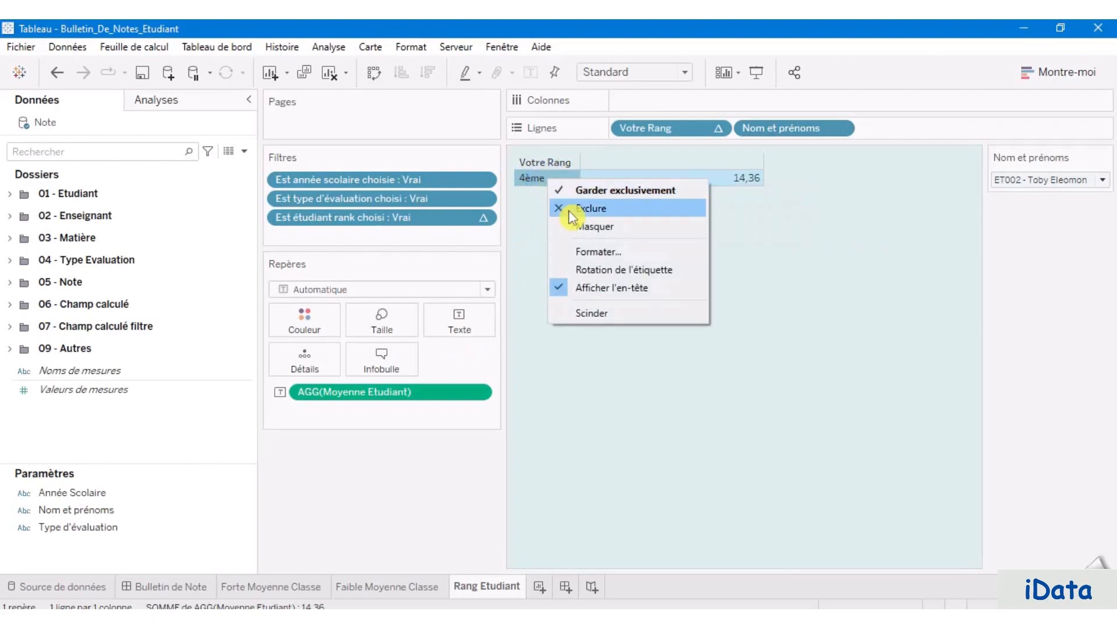
left_click(591, 251)
left_click(63, 128)
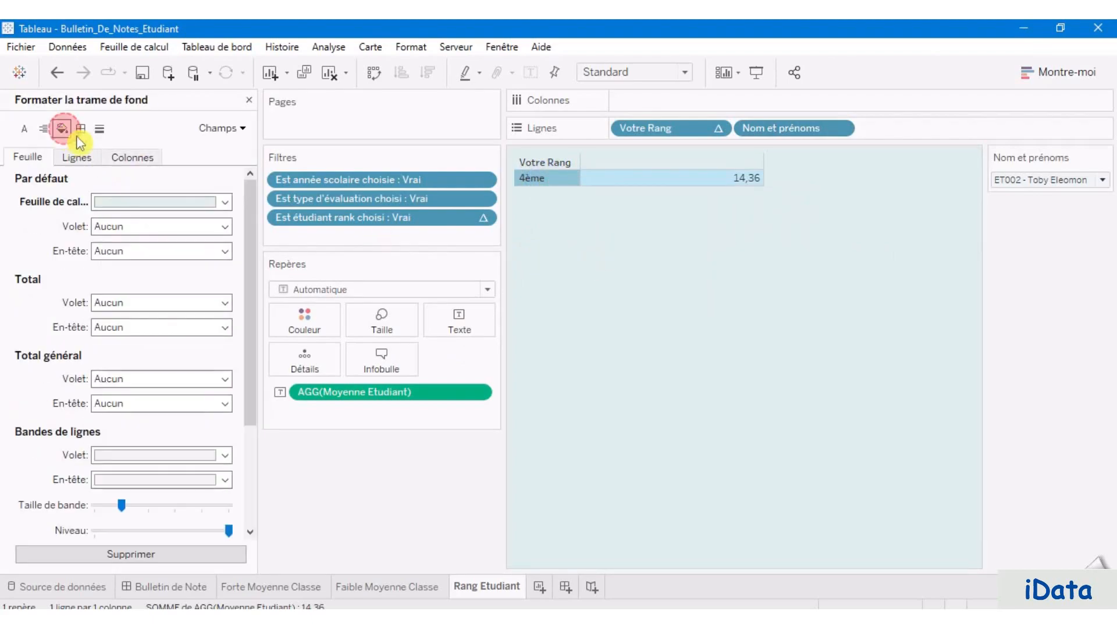
left_click(170, 204)
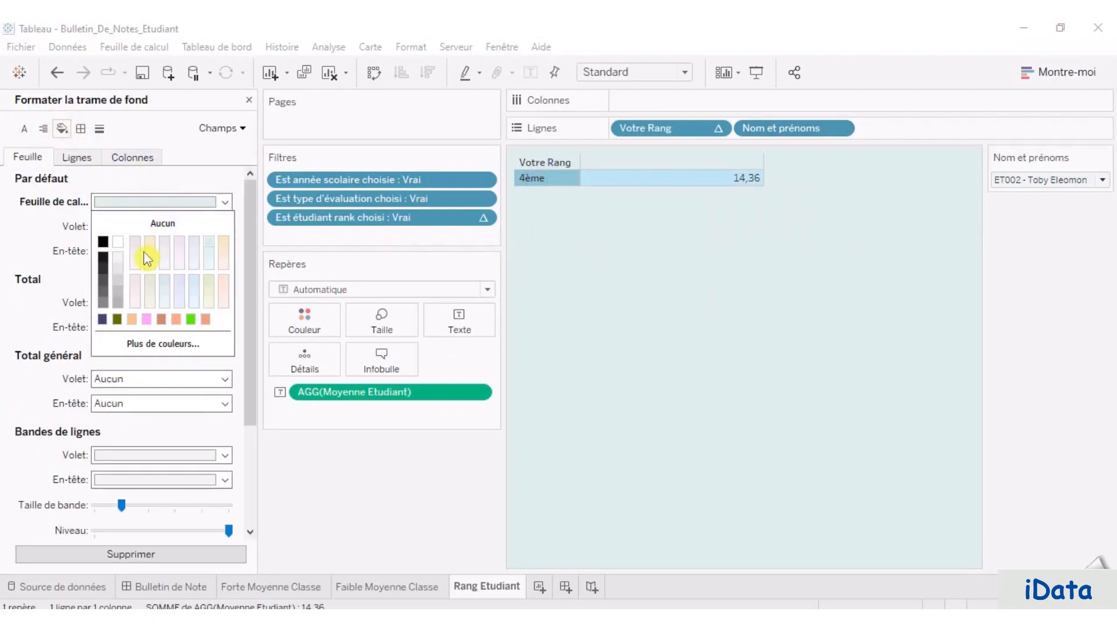
left_click(130, 223)
Step: Format the Votre Rang header value in bold Quicksand, 16 pt, with the dark indigo custom color
left_click(550, 180)
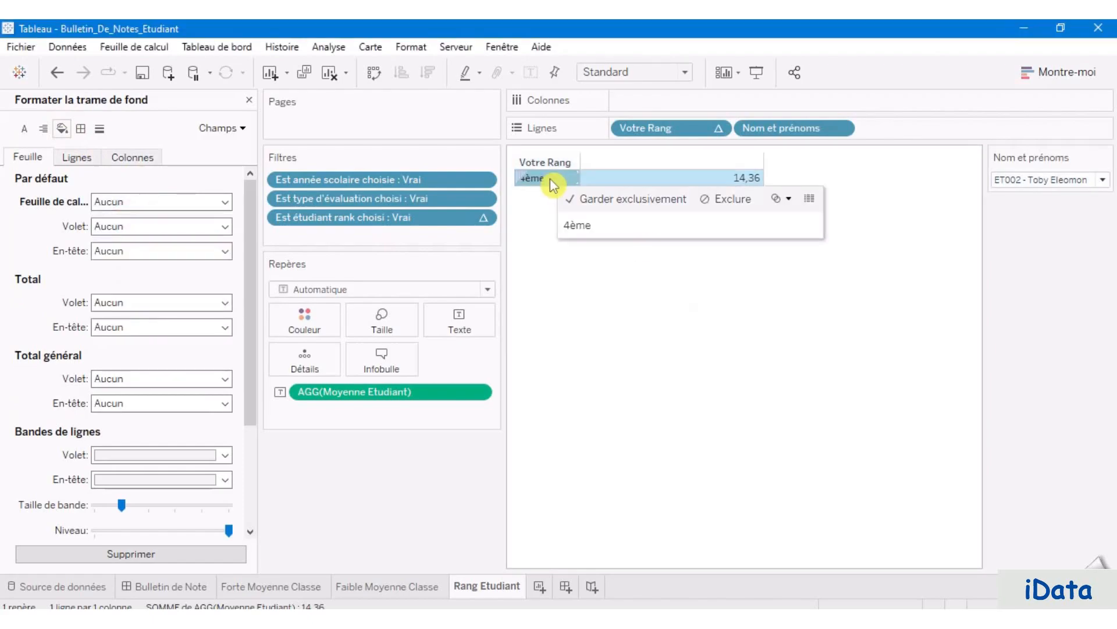
right_click(552, 179)
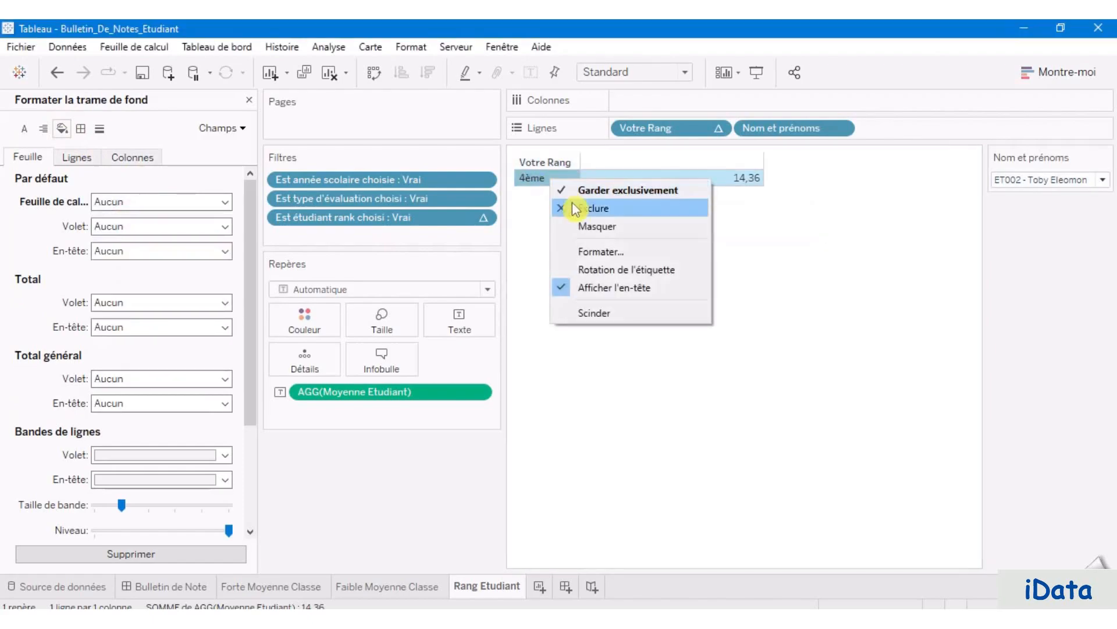
left_click(600, 253)
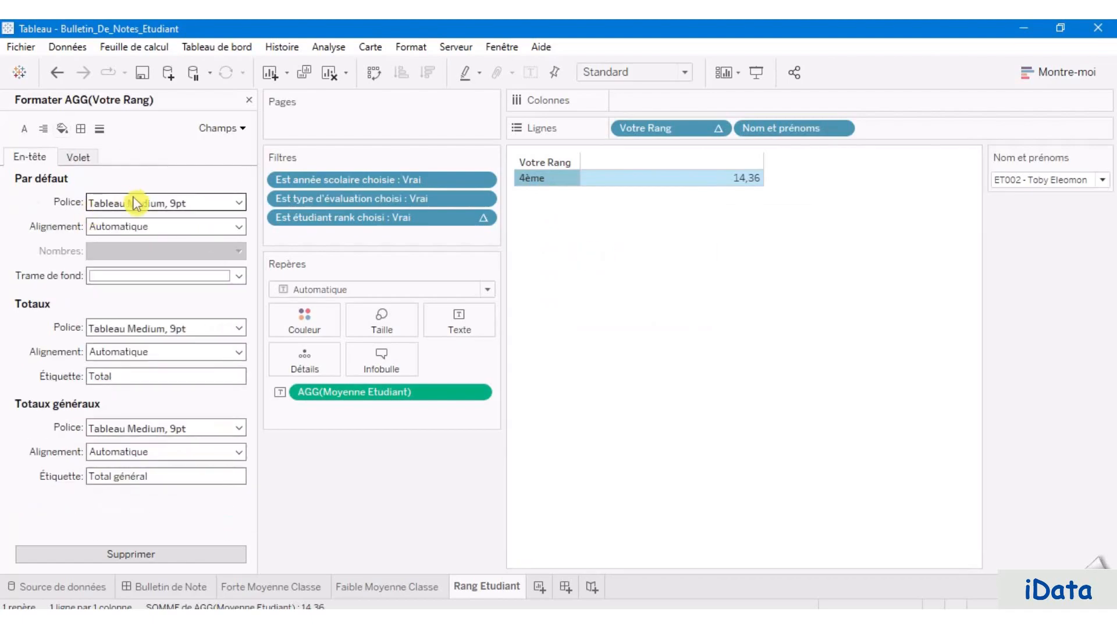
left_click(134, 204)
left_click(134, 228)
type("quicksand")
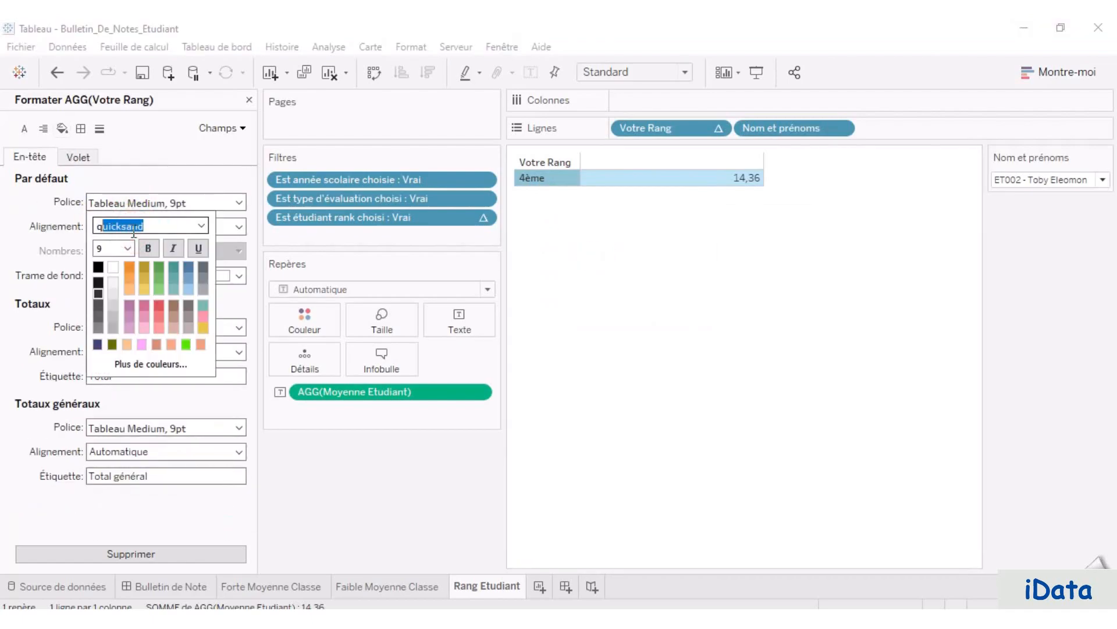
left_click(131, 248)
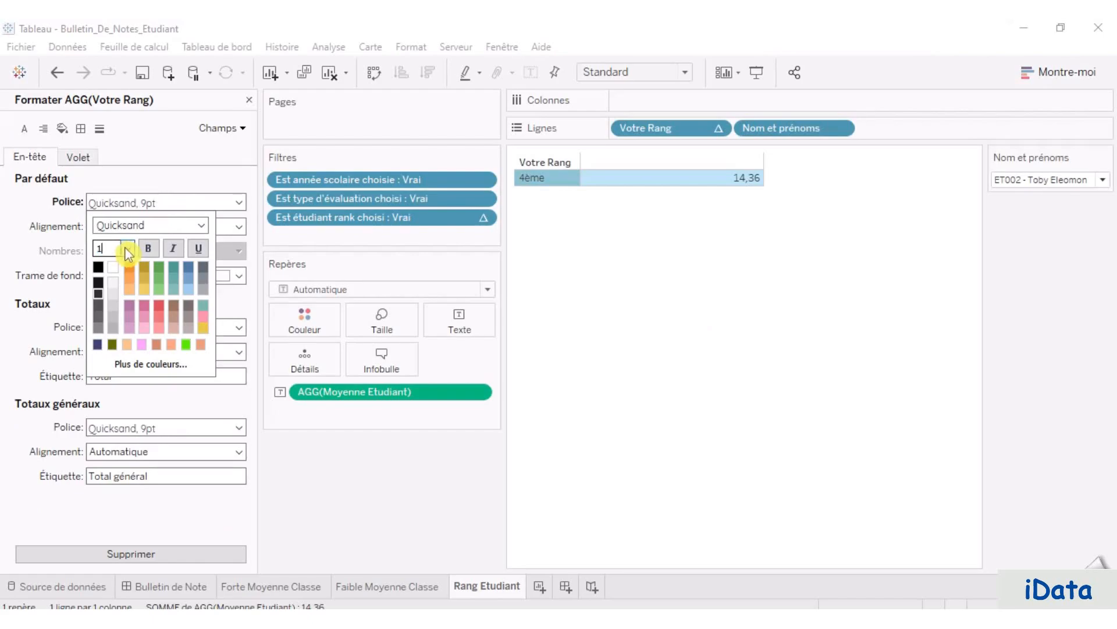
key("Return")
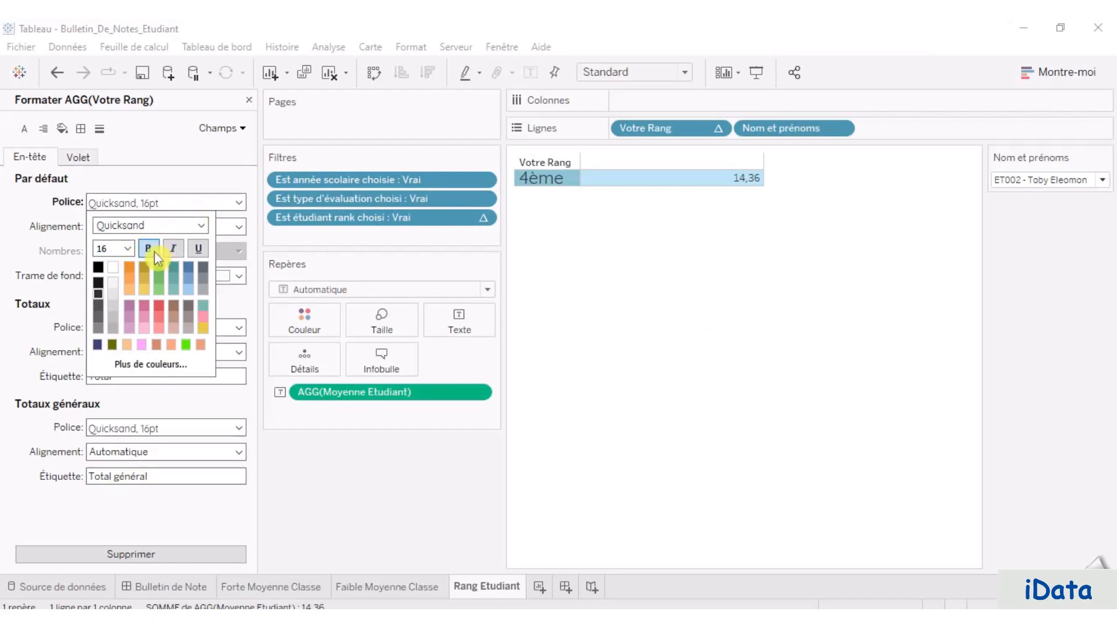
left_click(150, 249)
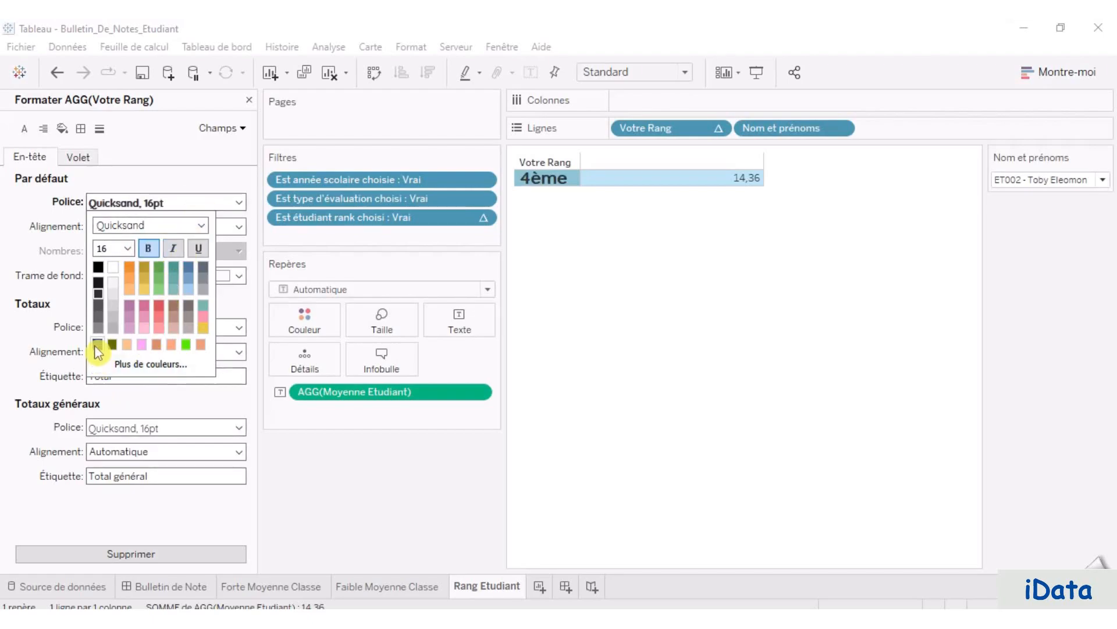
left_click(563, 182)
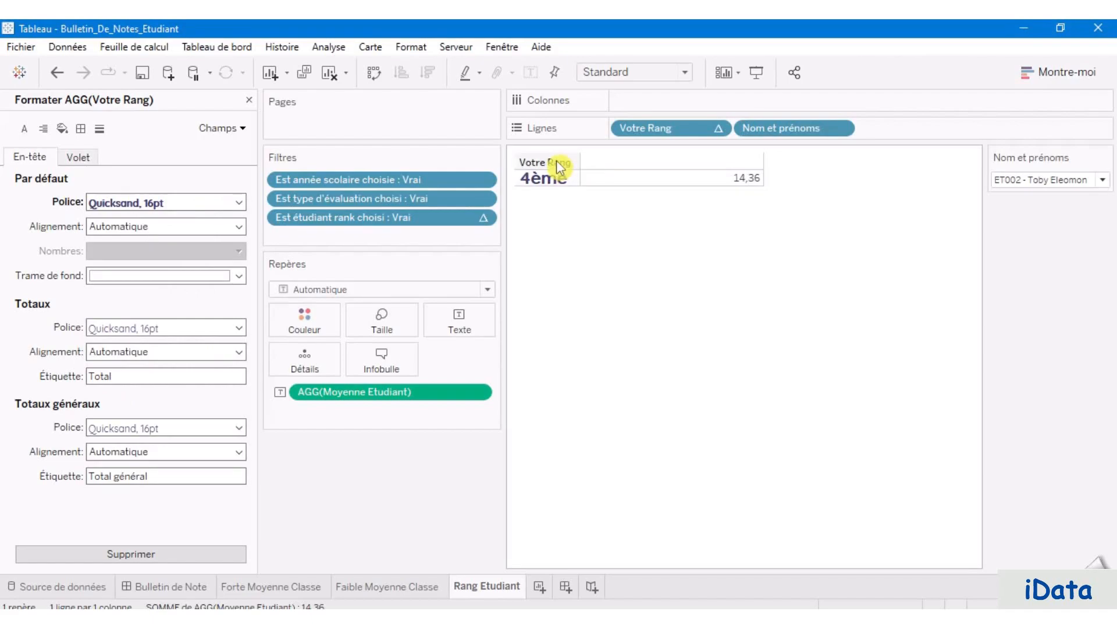
Step: Set the default font of the field labels to Trebuchet MS, 10 pt
right_click(546, 165)
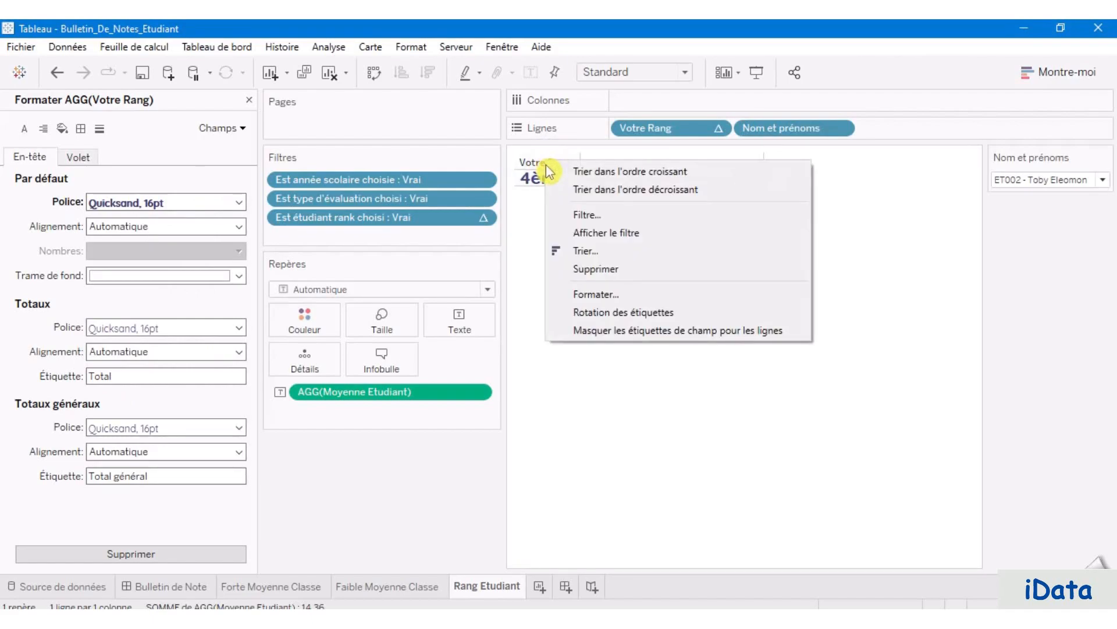
left_click(599, 294)
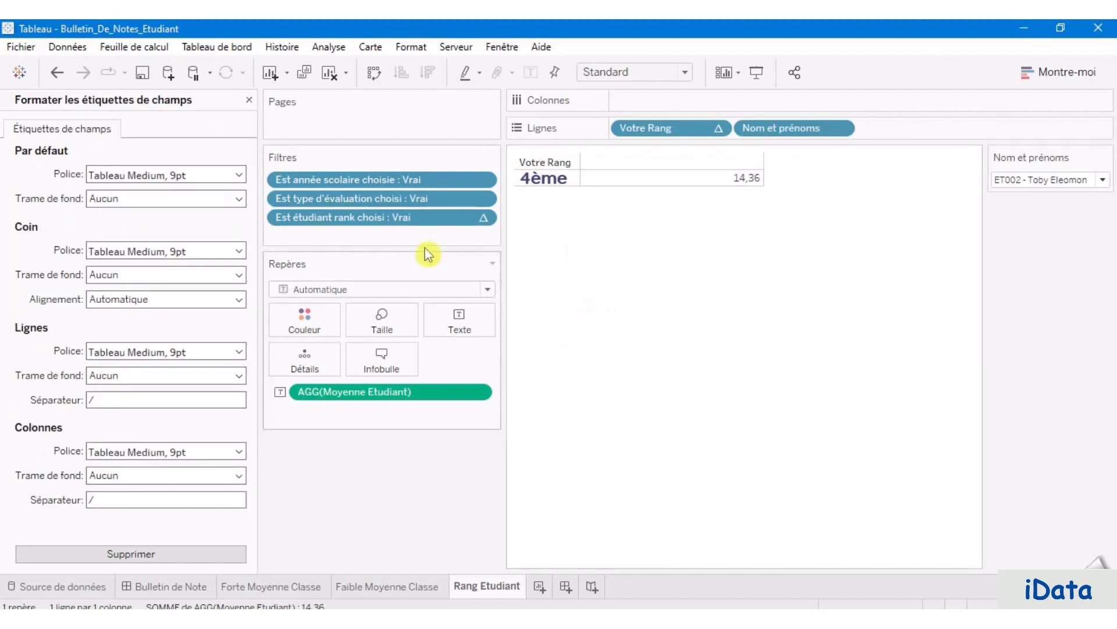
left_click(159, 176)
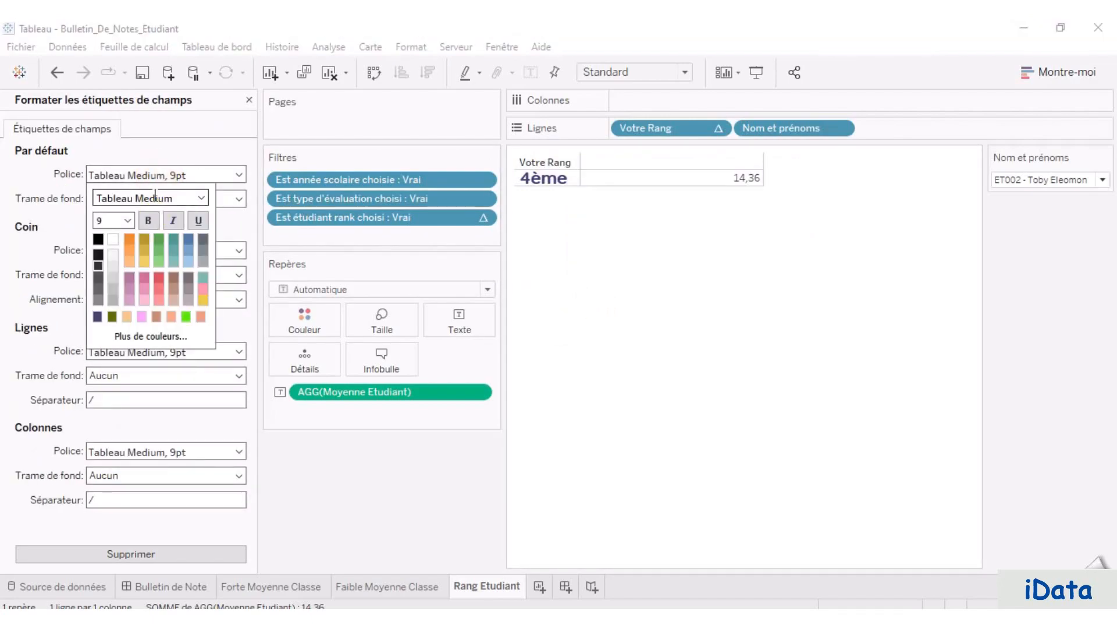
triple_click(155, 198)
type("tr")
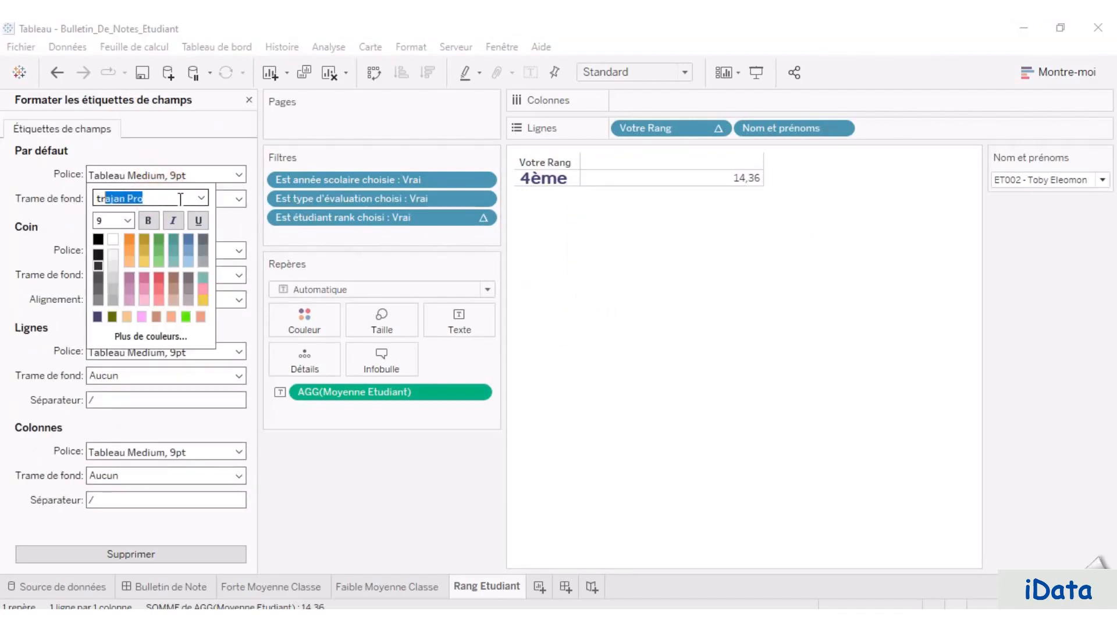
type("ebuchet MS")
key("Return")
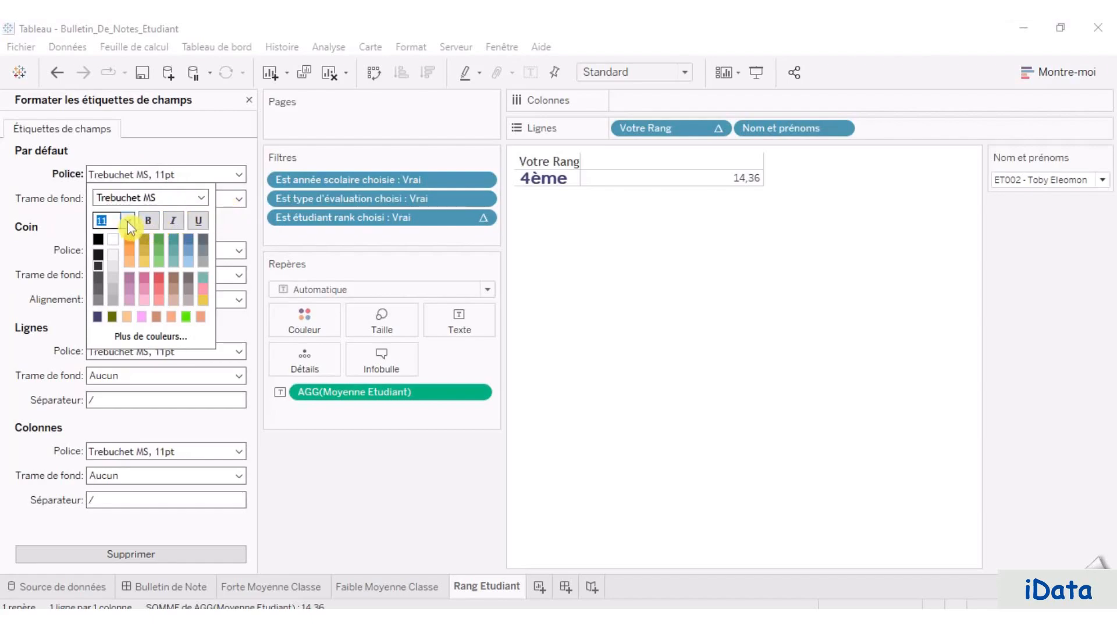
left_click(127, 220)
left_click(117, 257)
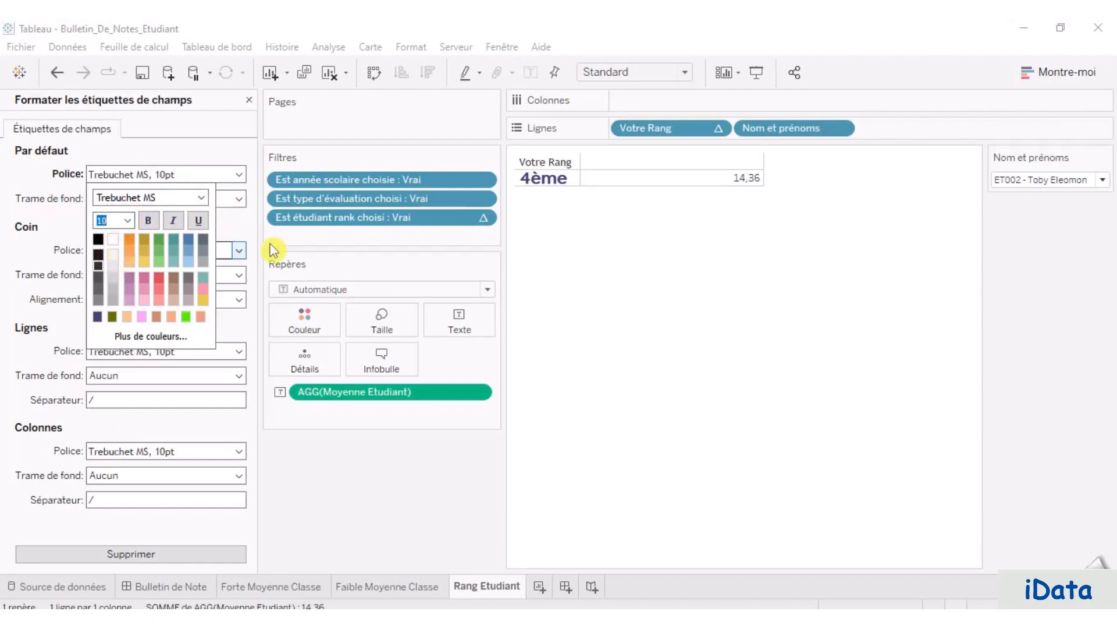
left_click(640, 269)
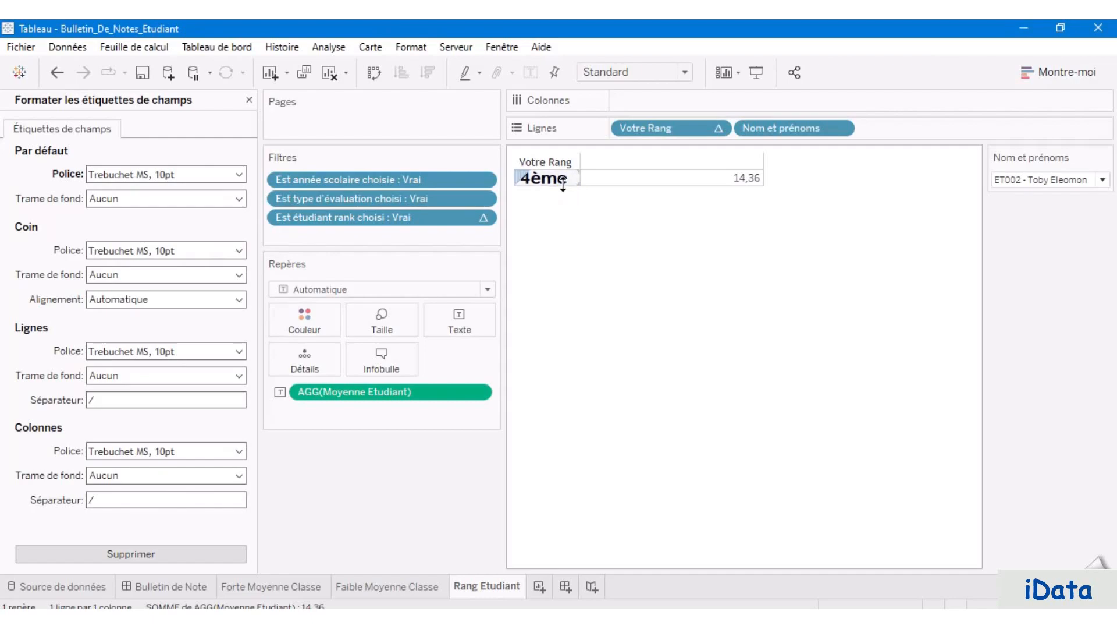
Step: Make the rank row taller and shrink the average column to a sliver, and save the workbook
left_click_drag(563, 184, 564, 198)
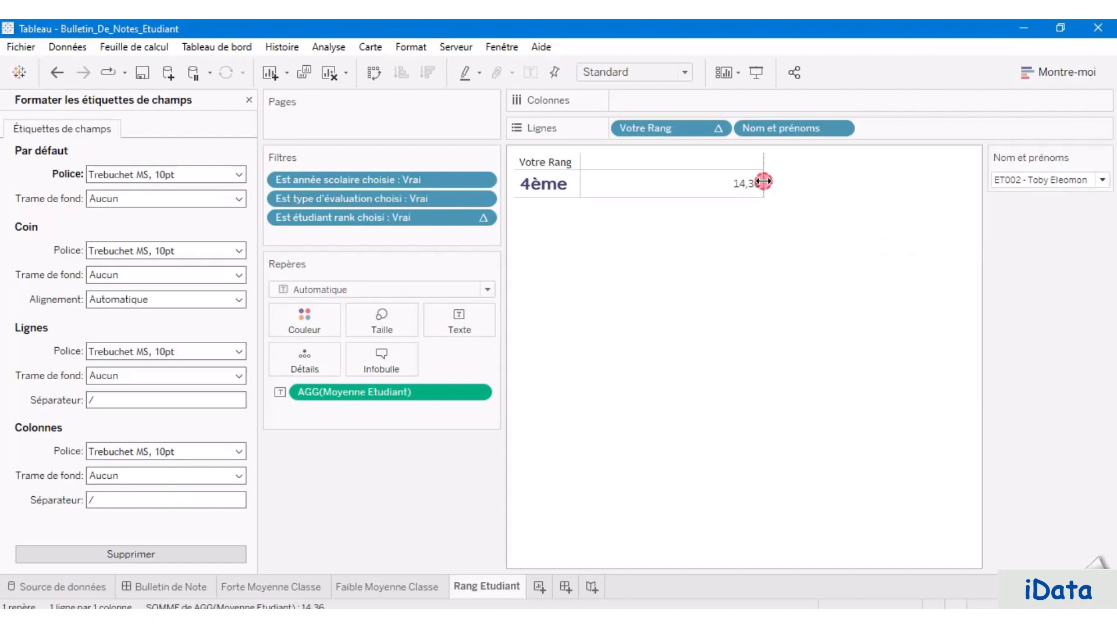
left_click_drag(764, 181, 583, 187)
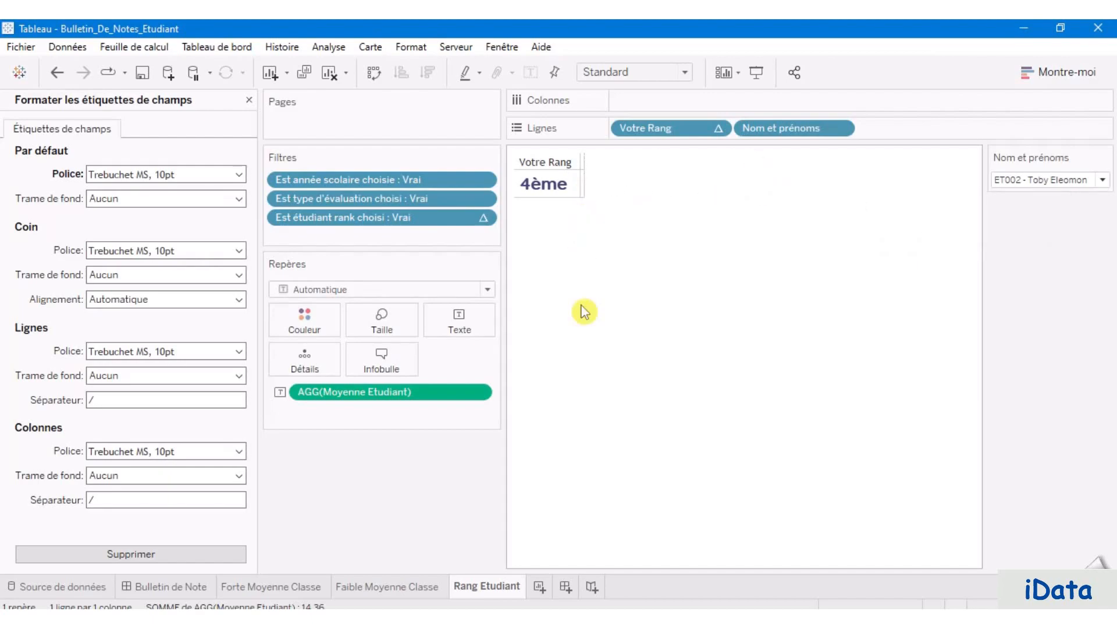
left_click(145, 74)
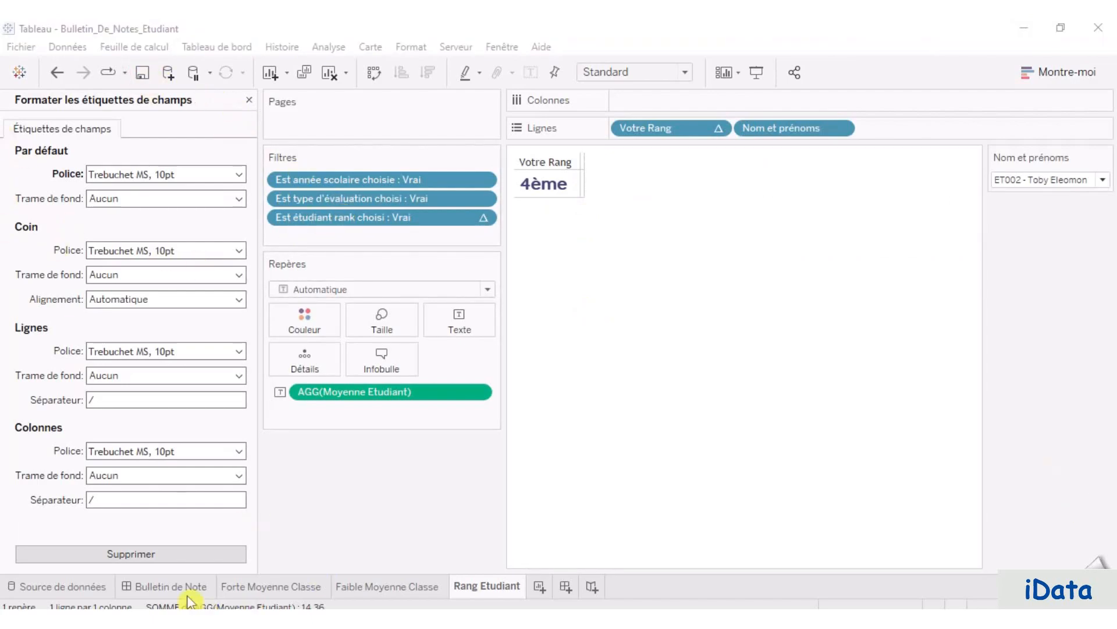
Step: Add the Rang Etudiant sheet to the Bulletin de Note dashboard, between the Appréciation summary and the class's highest average
left_click(167, 591)
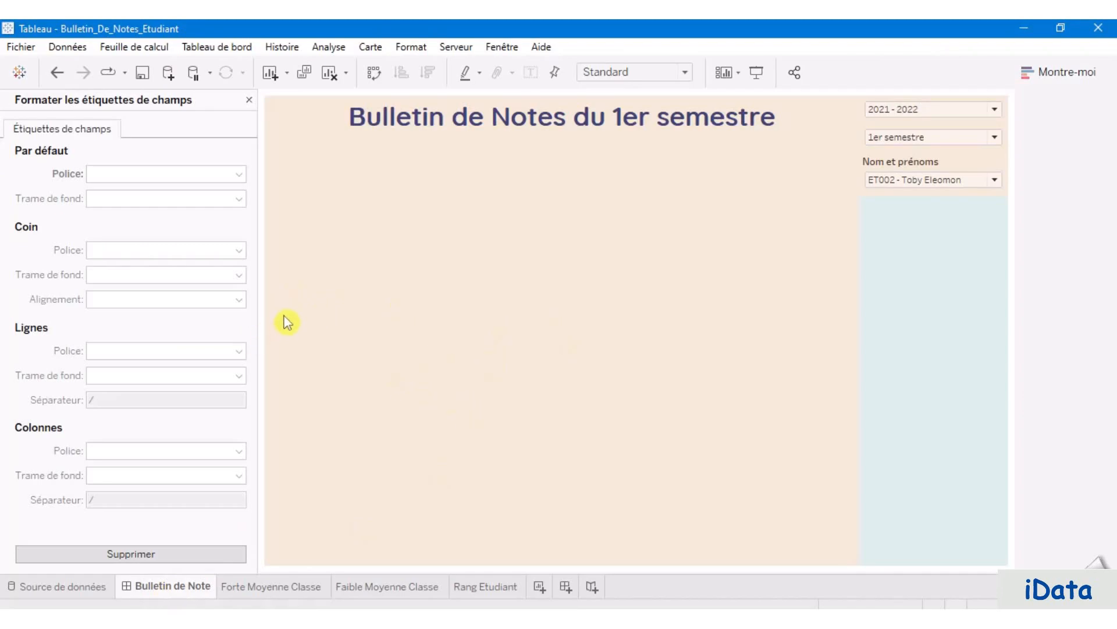
left_click(249, 100)
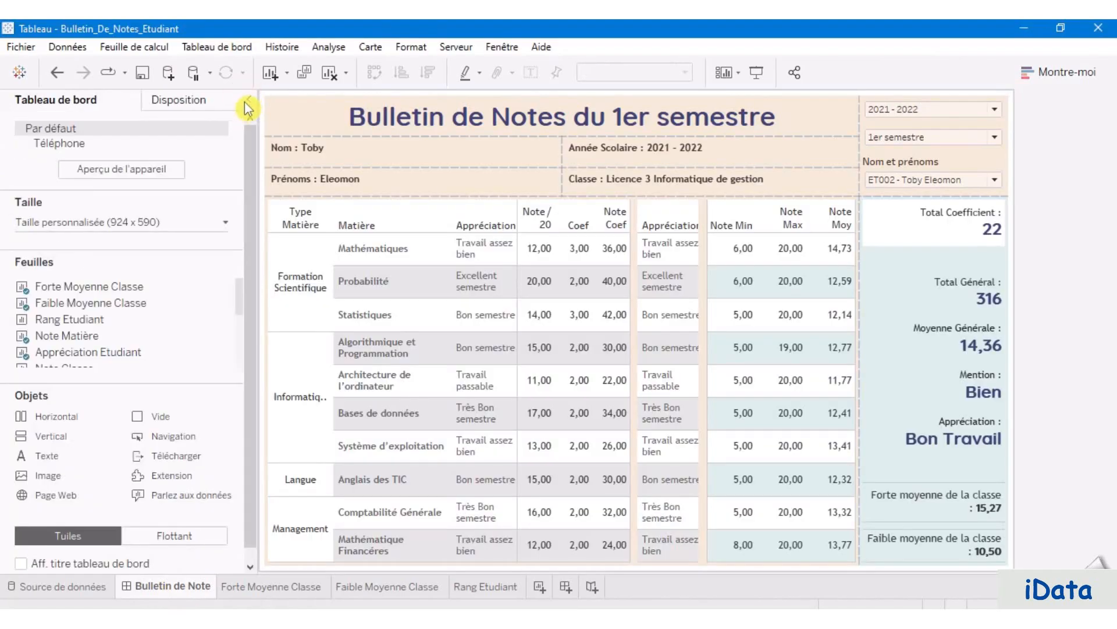
mouse_move(44, 356)
mouse_move(102, 321)
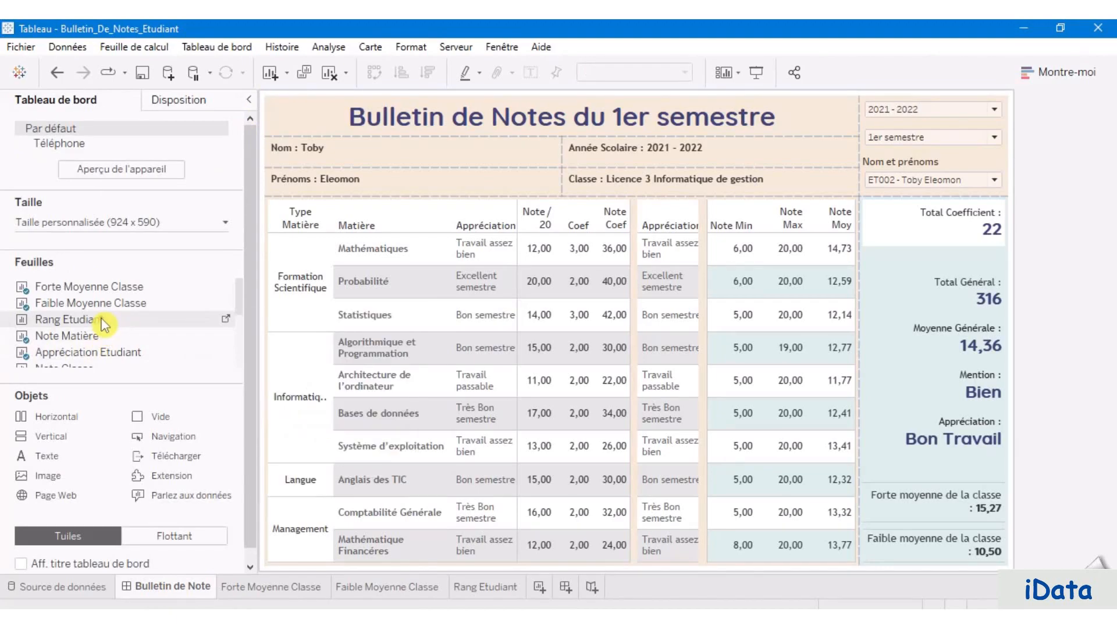
left_click_drag(103, 321, 905, 414)
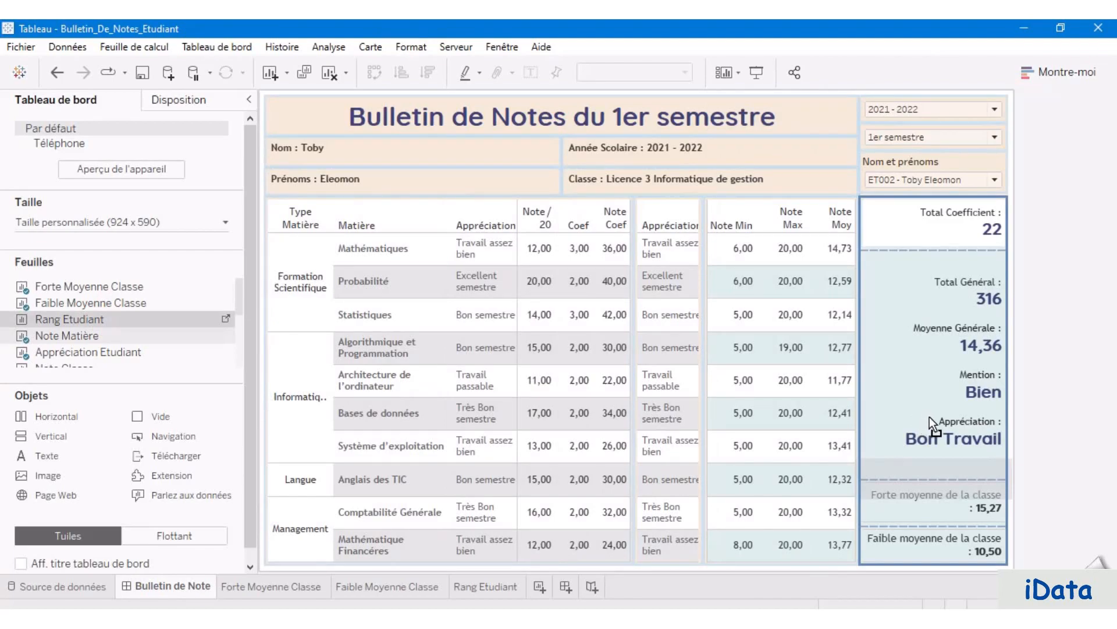
left_click_drag(933, 421, 933, 420)
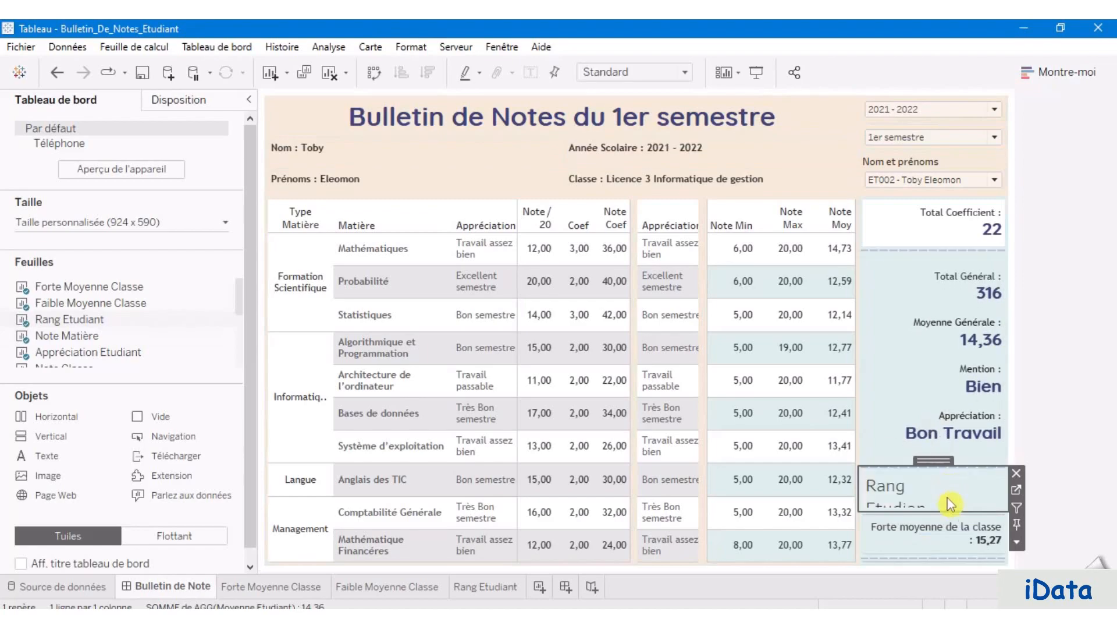
Step: Hide the Rang Etudiant sheet's title on the dashboard and fit it to Vue entière
left_click(1022, 541)
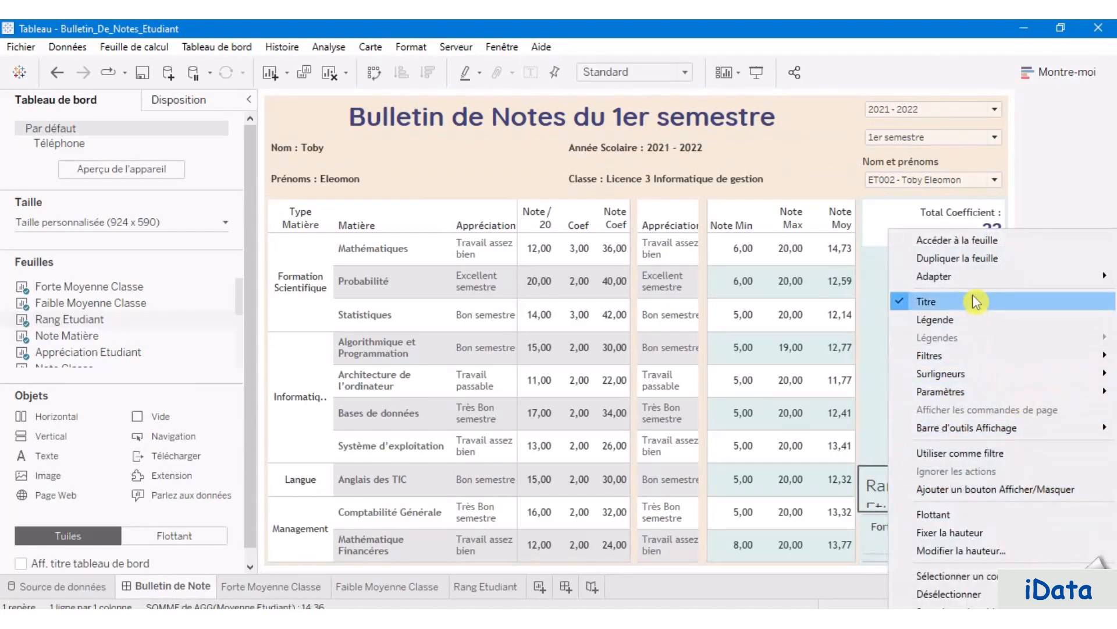
left_click(926, 301)
left_click_drag(988, 459, 991, 460)
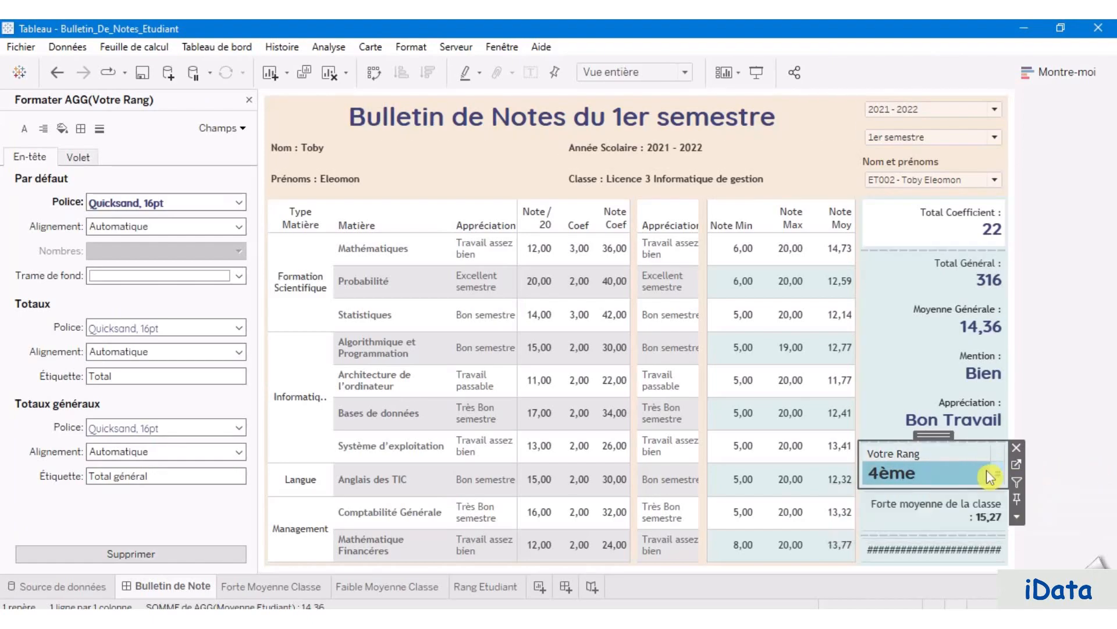
Step: Align the Votre Rang header to the right (Droite) and narrow the leftover column beside it
left_click(996, 476)
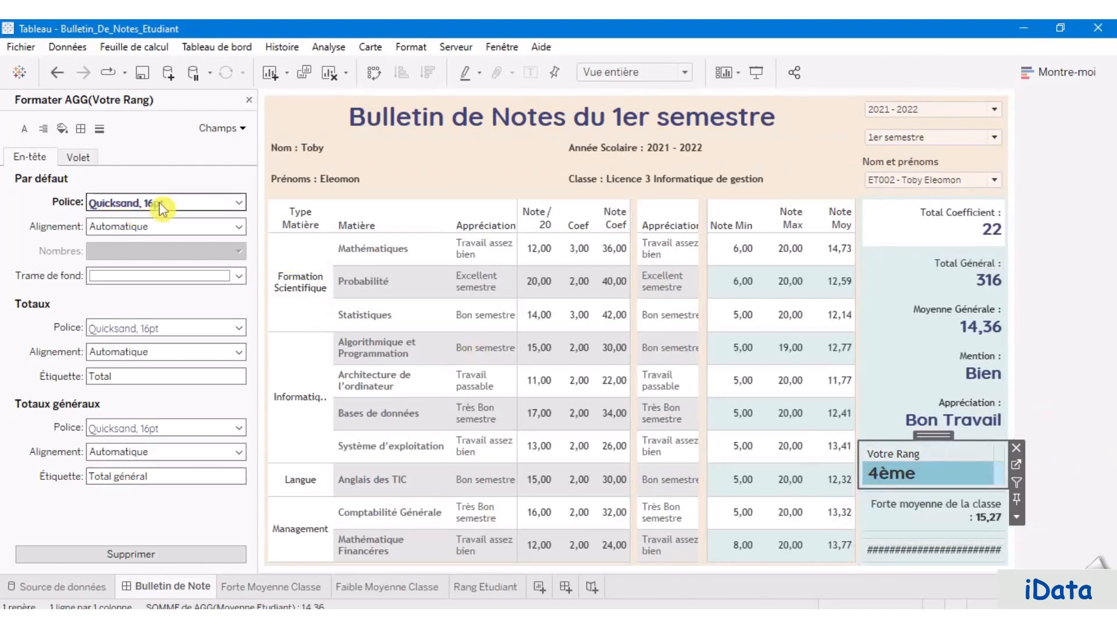
left_click(195, 224)
left_click(150, 292)
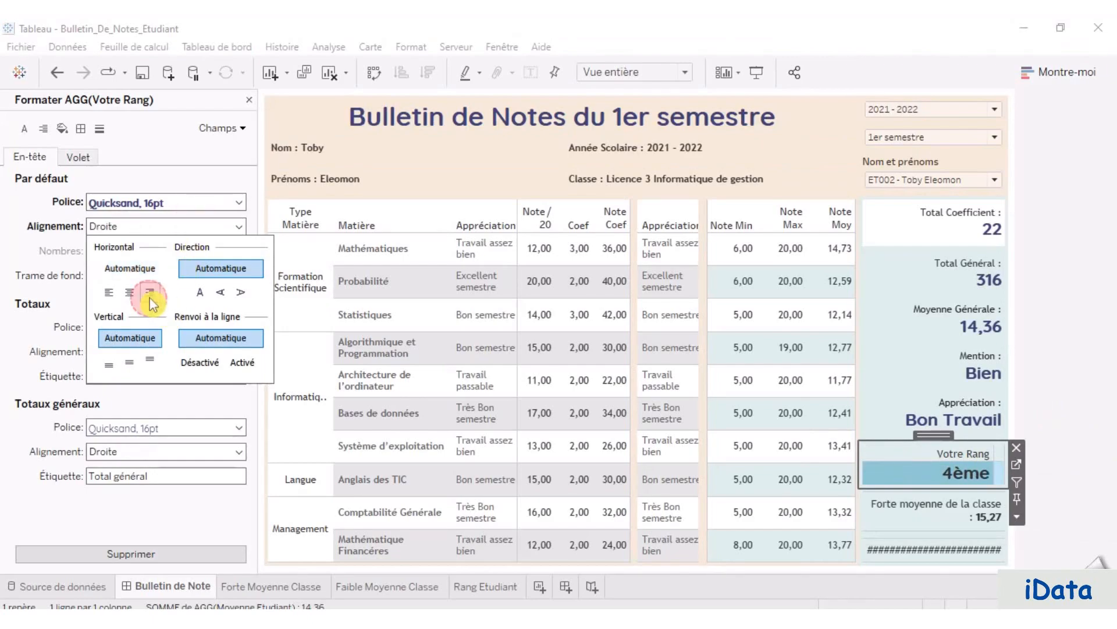
left_click(1068, 439)
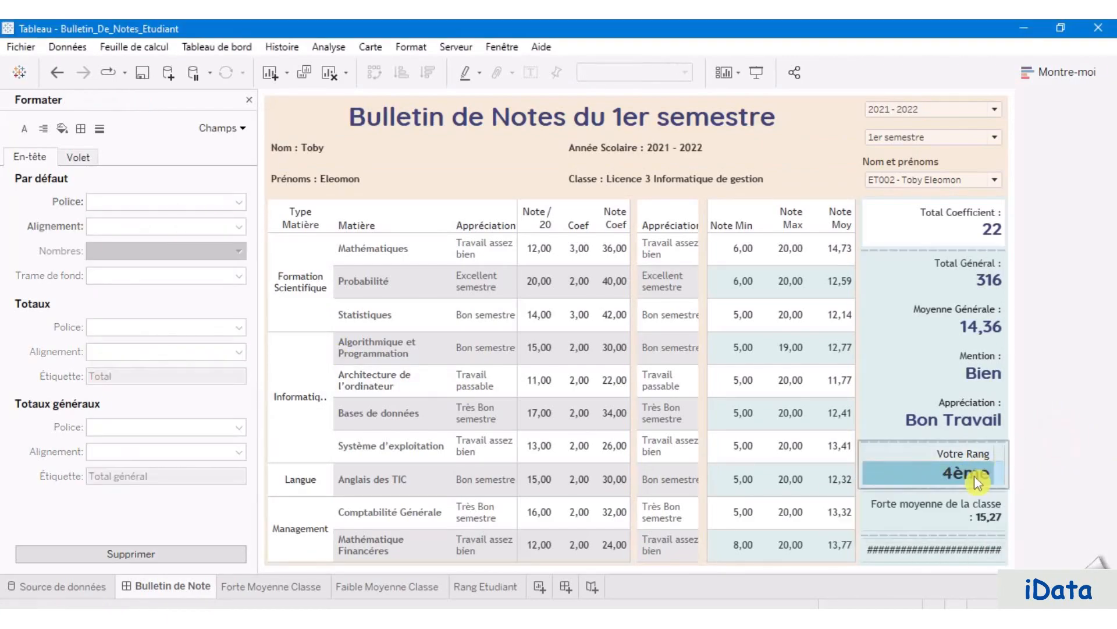
left_click(965, 474)
left_click(1087, 425)
Step: Set the default sheet shading of the Rang Etudiant view on the dashboard to white
left_click(966, 472)
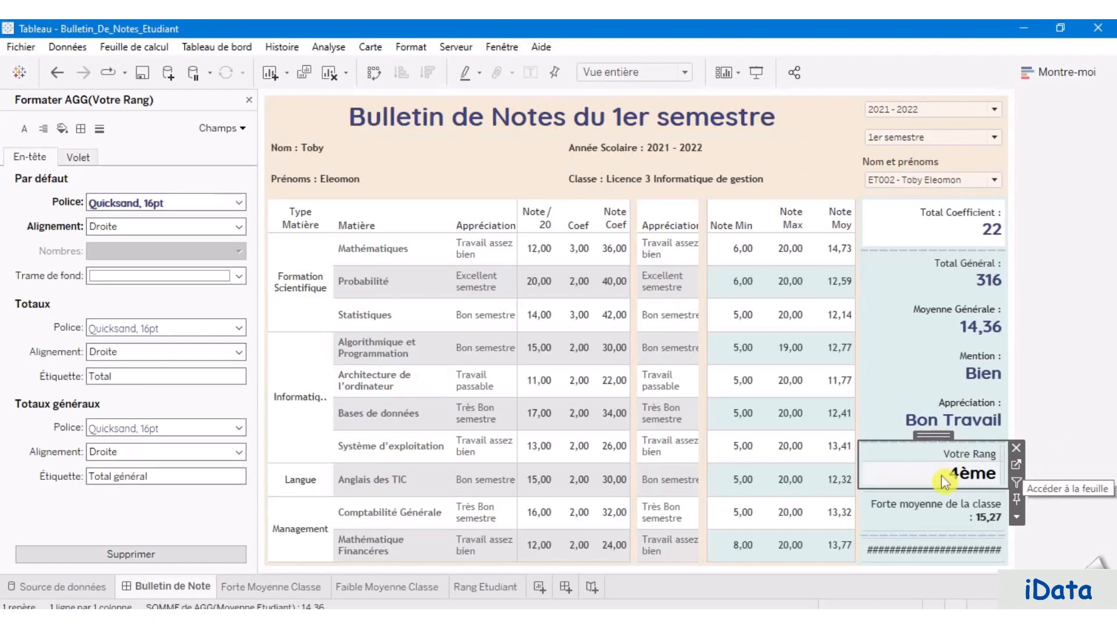
left_click(62, 128)
left_click(163, 204)
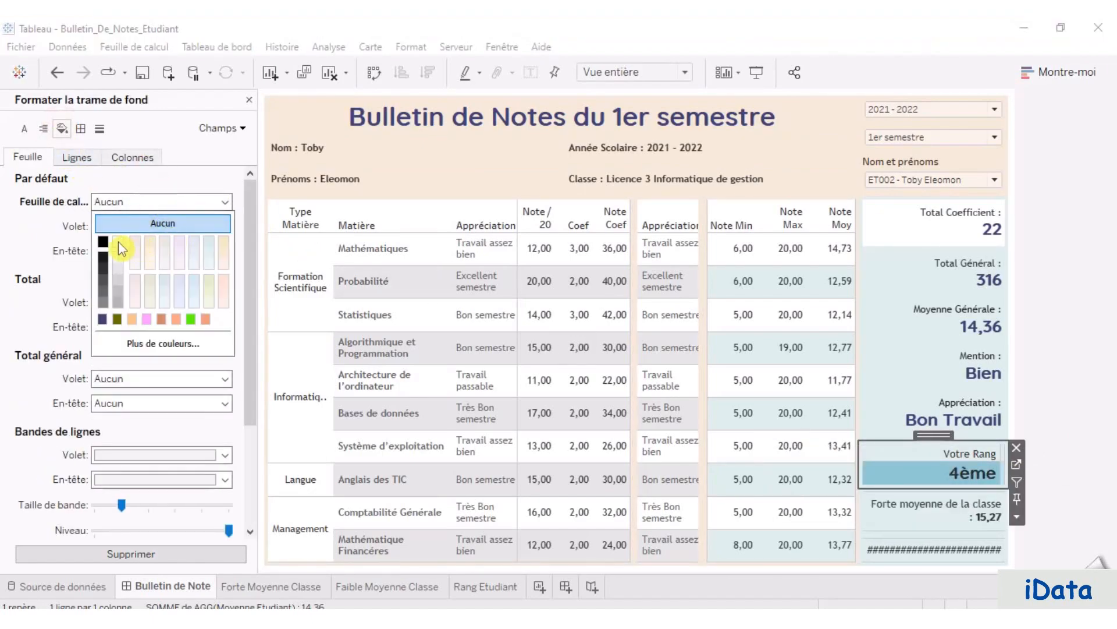
left_click(1076, 418)
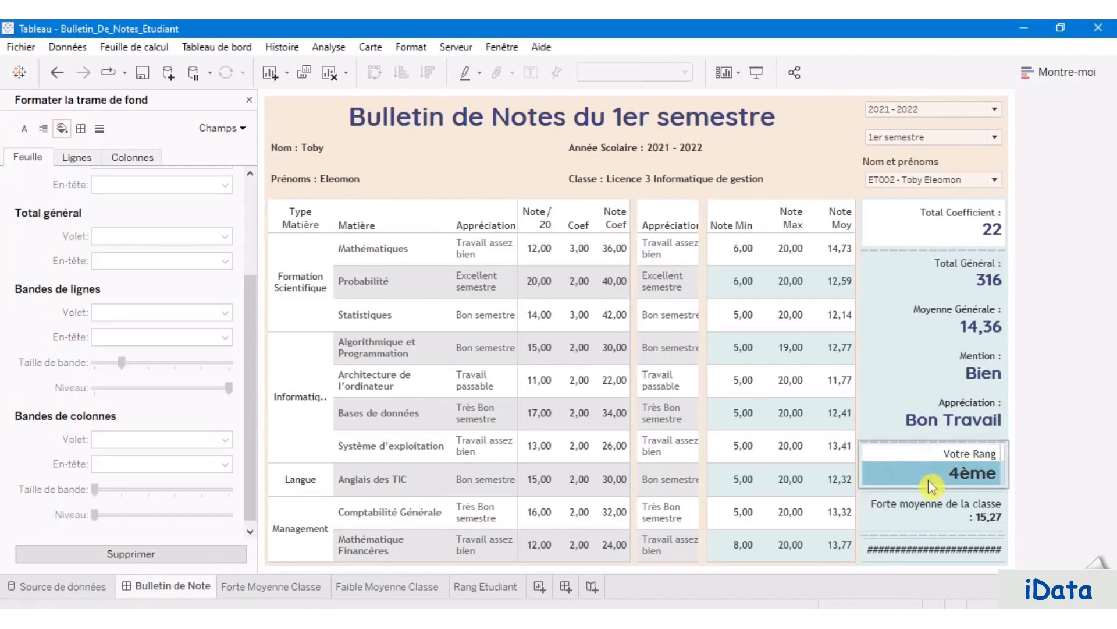
Step: Enlarge the class's lowest average view by moving its border with the highest average view upward, and close the shading format settings
left_click(933, 484)
left_click(1095, 433)
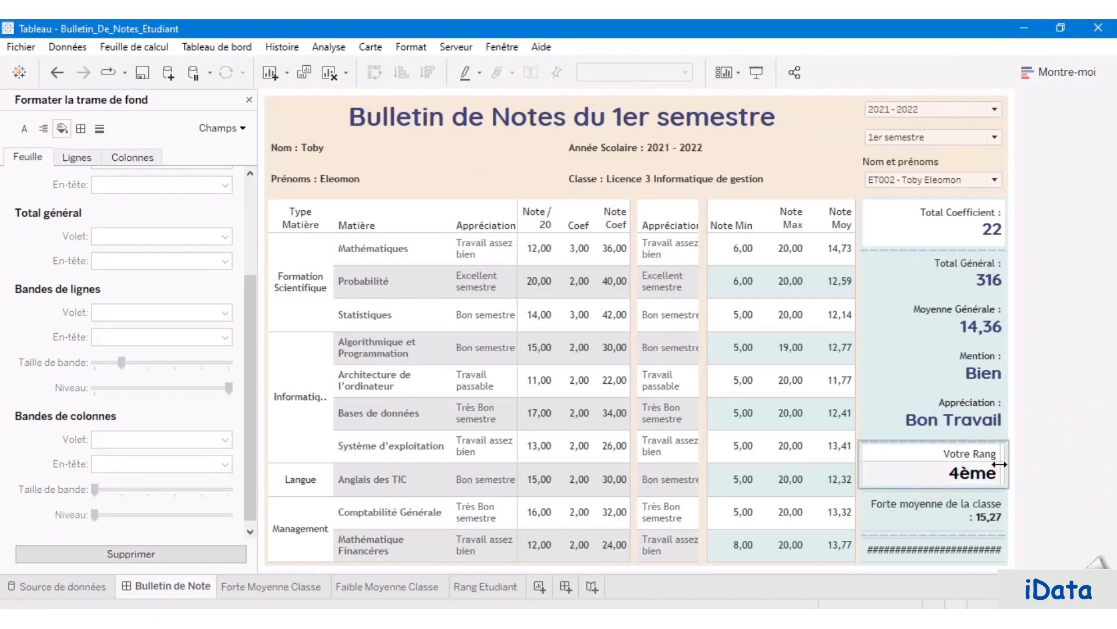
left_click(933, 459)
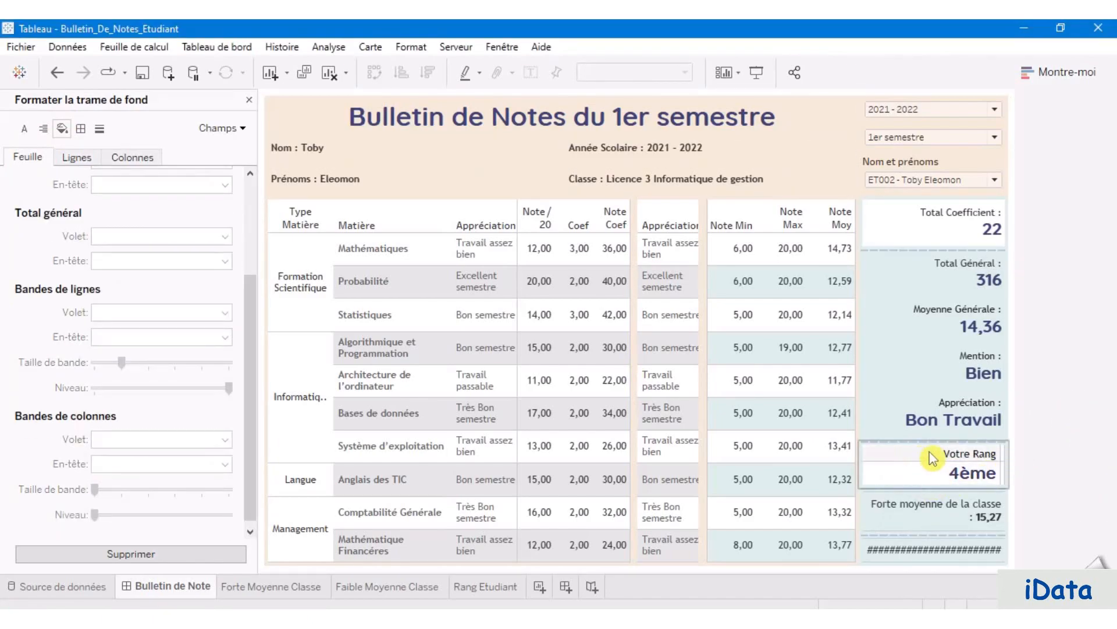
left_click(896, 535)
left_click_drag(896, 537, 900, 523)
left_click(1065, 488)
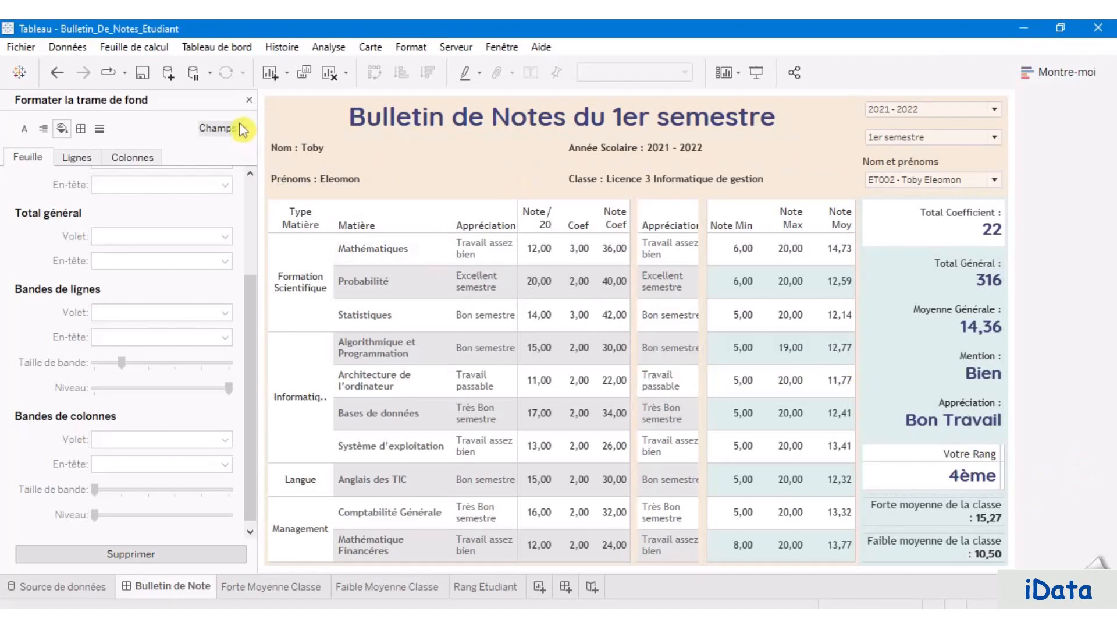
left_click(249, 101)
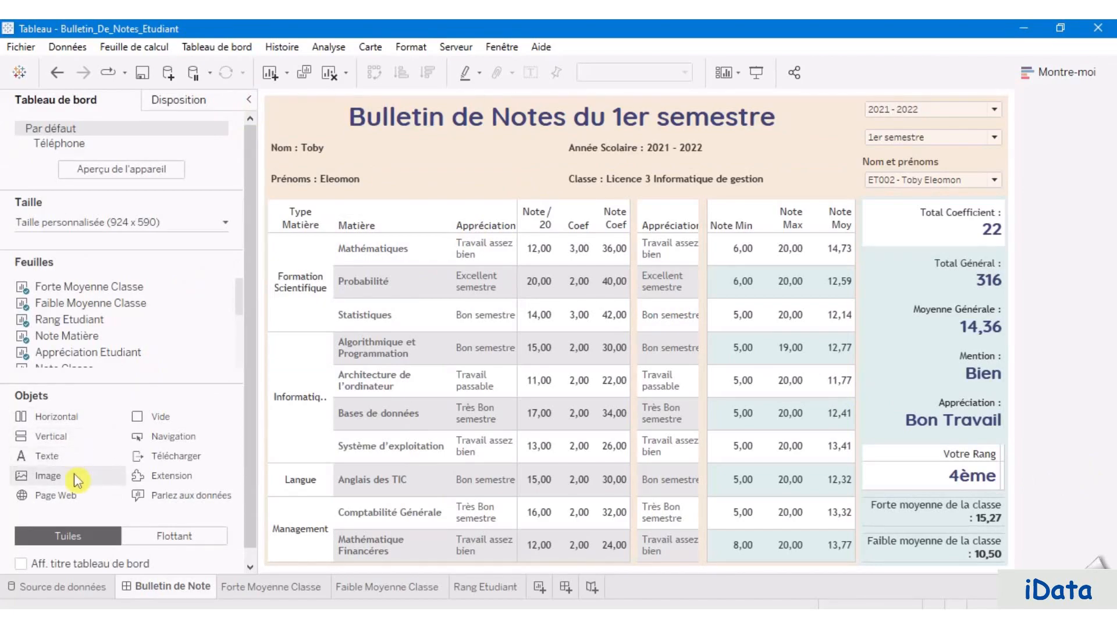
Step: Add a floating image object over the dashboard heading using logo_2etudiant.png, with both Ajuster l'image and Centrer l'image enabled
left_click(165, 542)
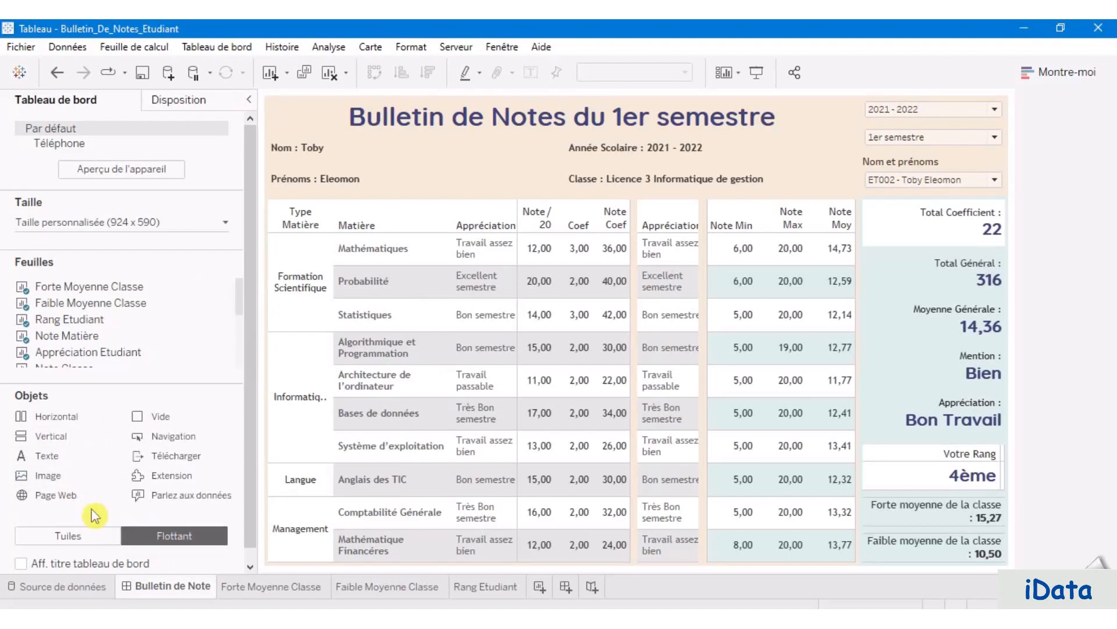
left_click_drag(74, 484, 331, 107)
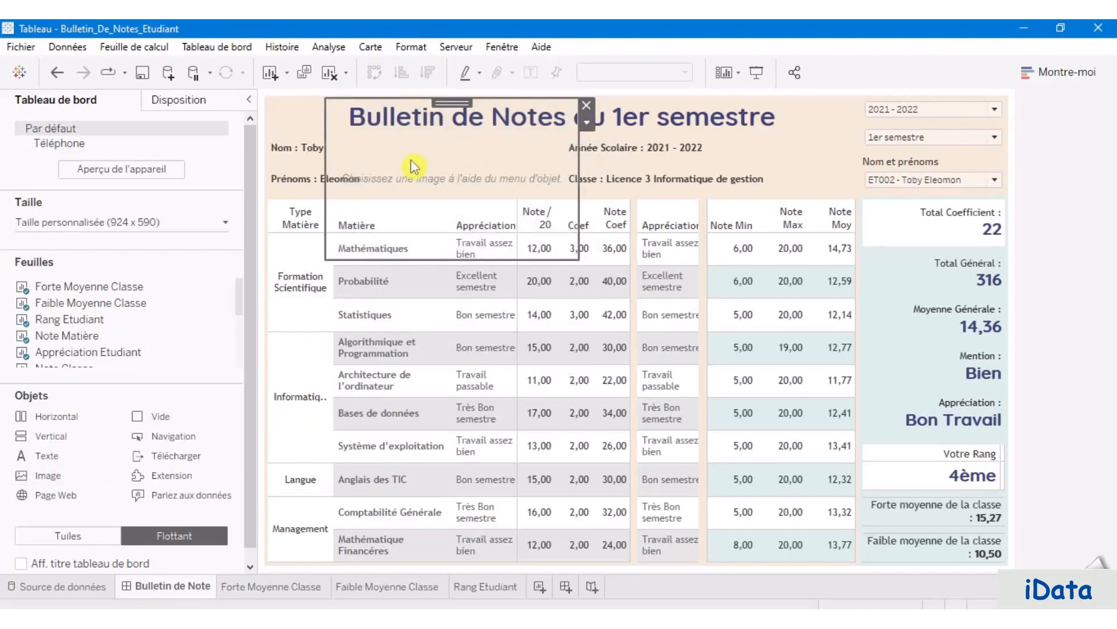
double_click(507, 135)
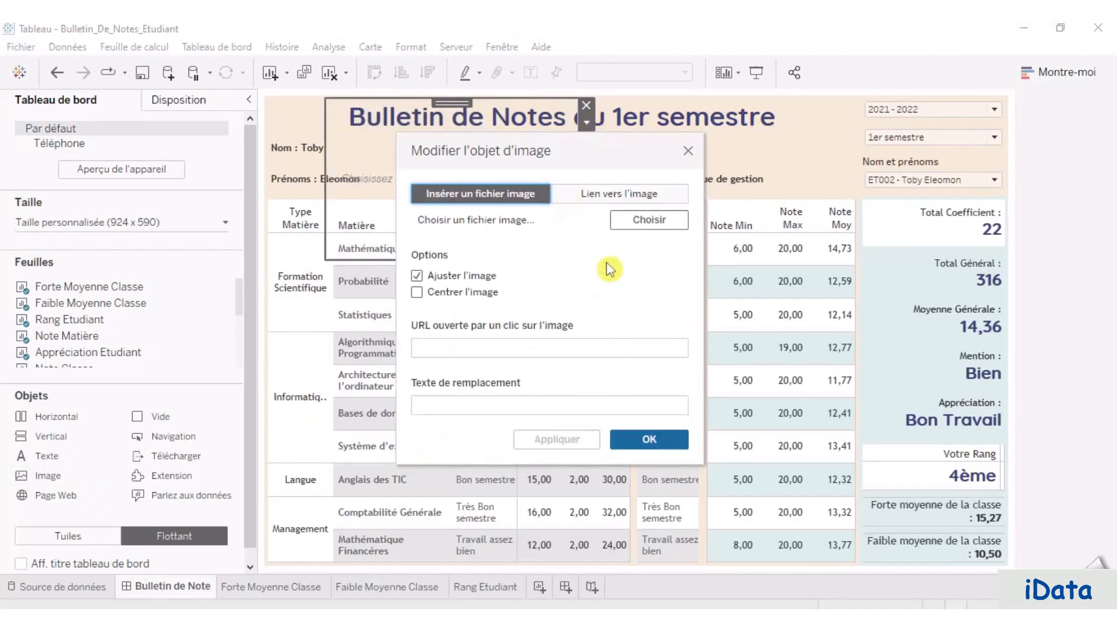
left_click(653, 225)
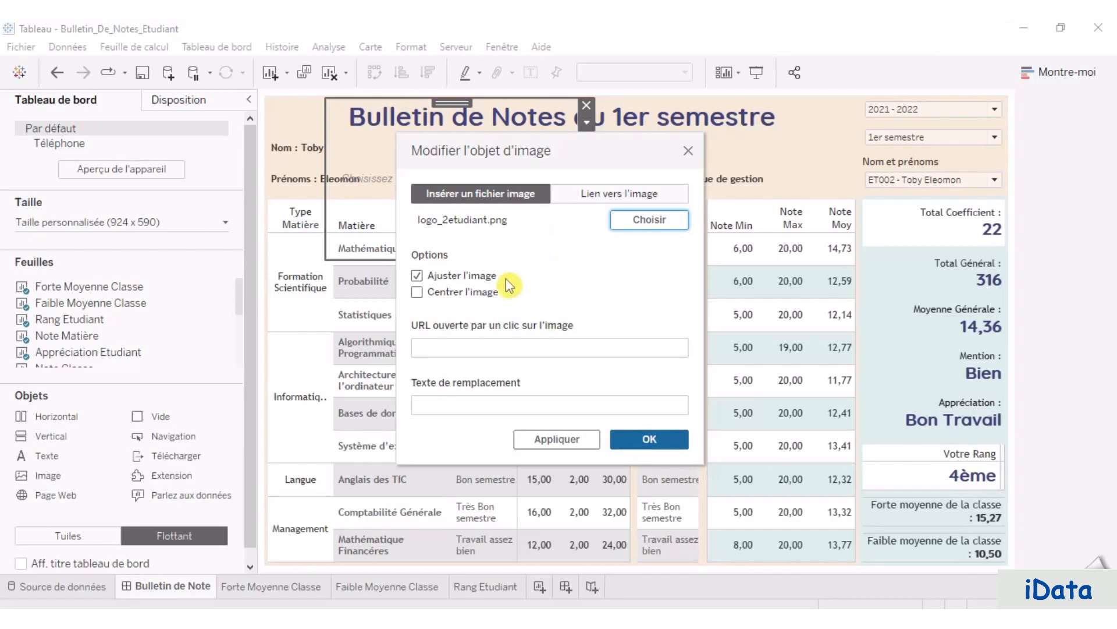
left_click(417, 292)
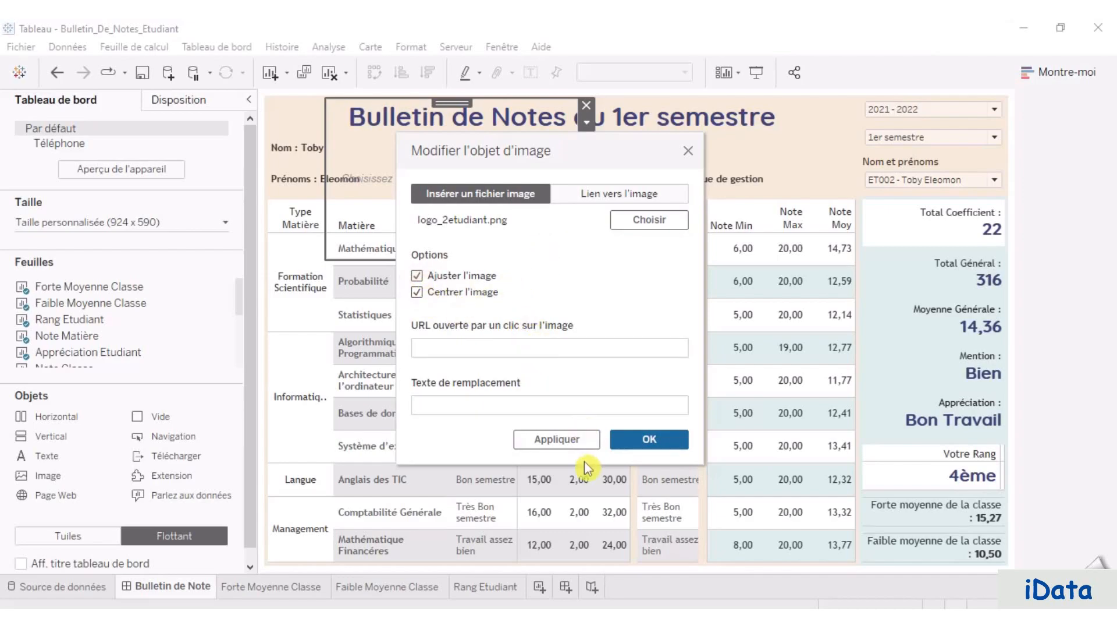
left_click(556, 439)
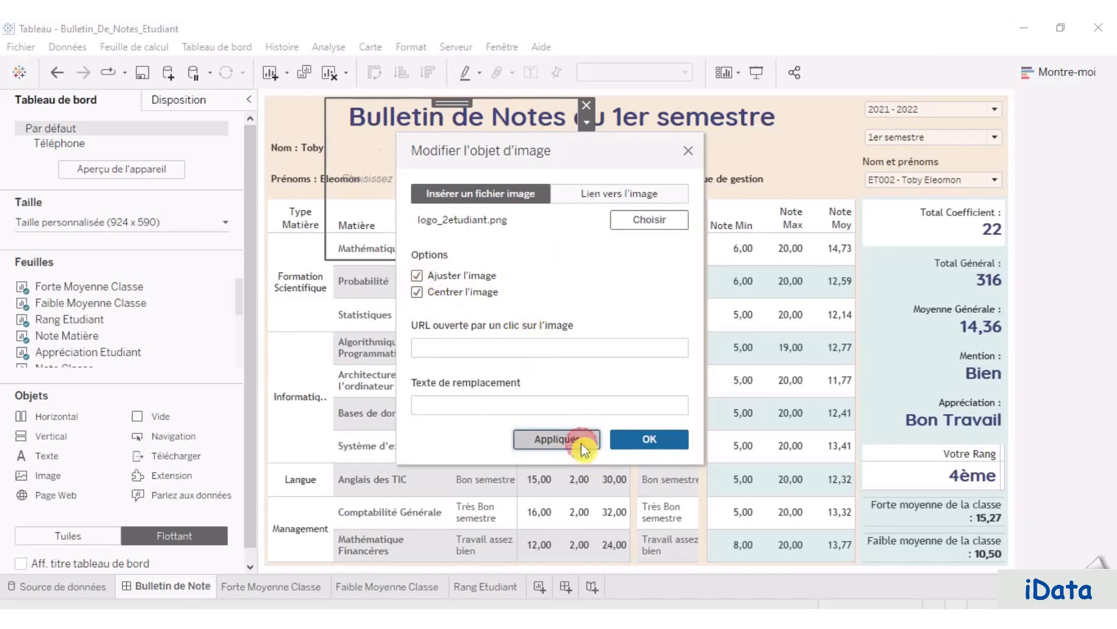
left_click(644, 442)
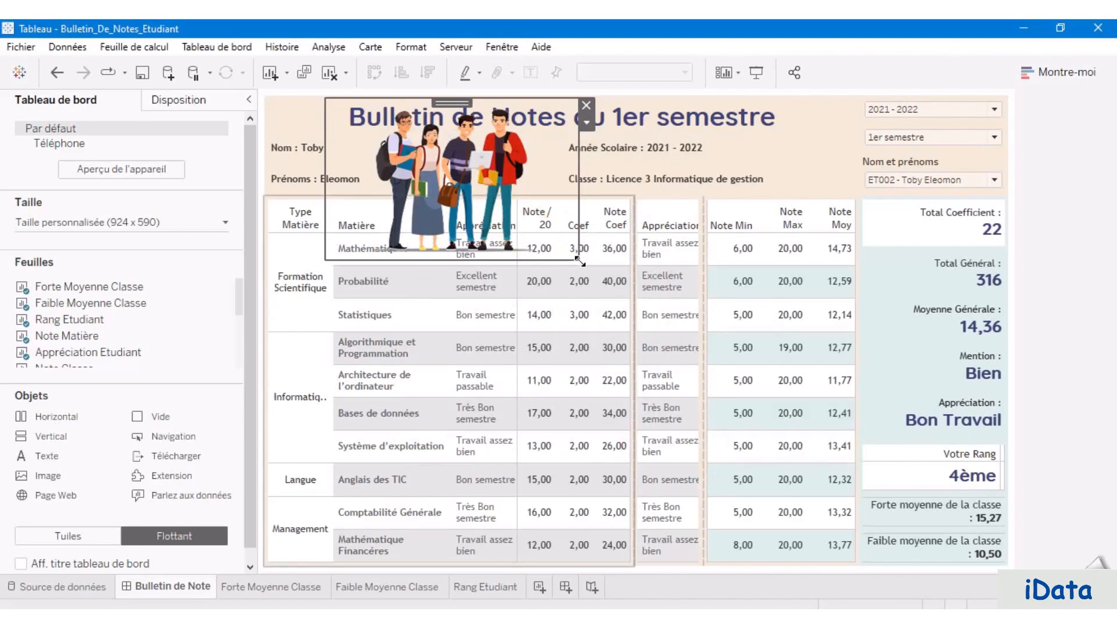
Step: Shrink the student logo to a small icon and place it in the heading's upper-left corner, beside the report card title
left_click_drag(580, 261, 403, 141)
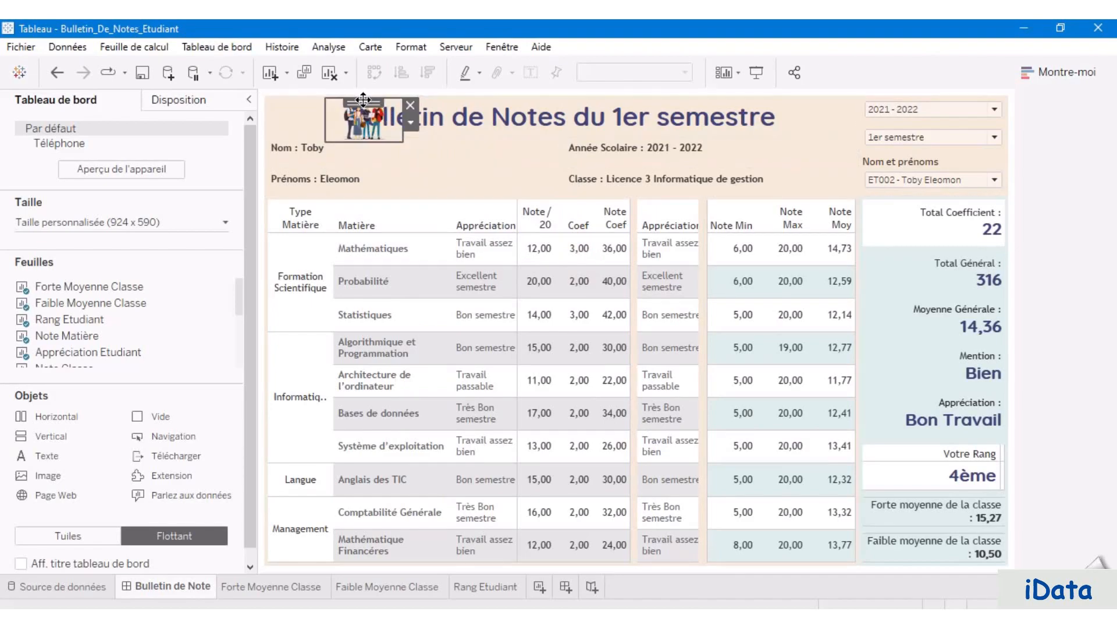
left_click_drag(361, 100, 302, 101)
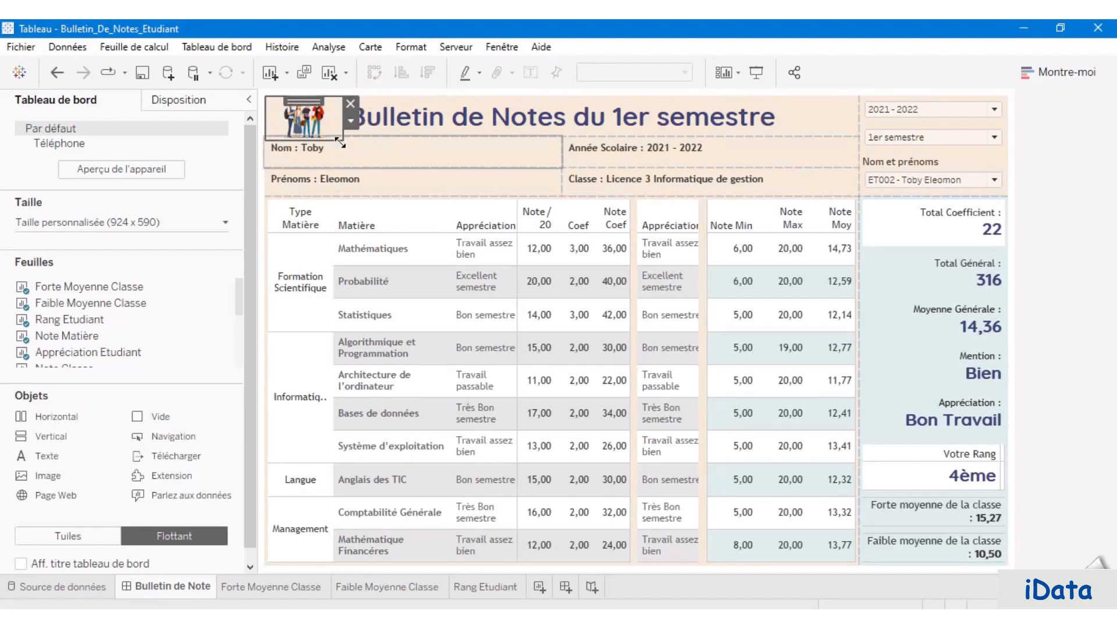
mouse_move(341, 141)
left_mouse_down()
mouse_move(323, 121)
mouse_move(327, 131)
left_mouse_up()
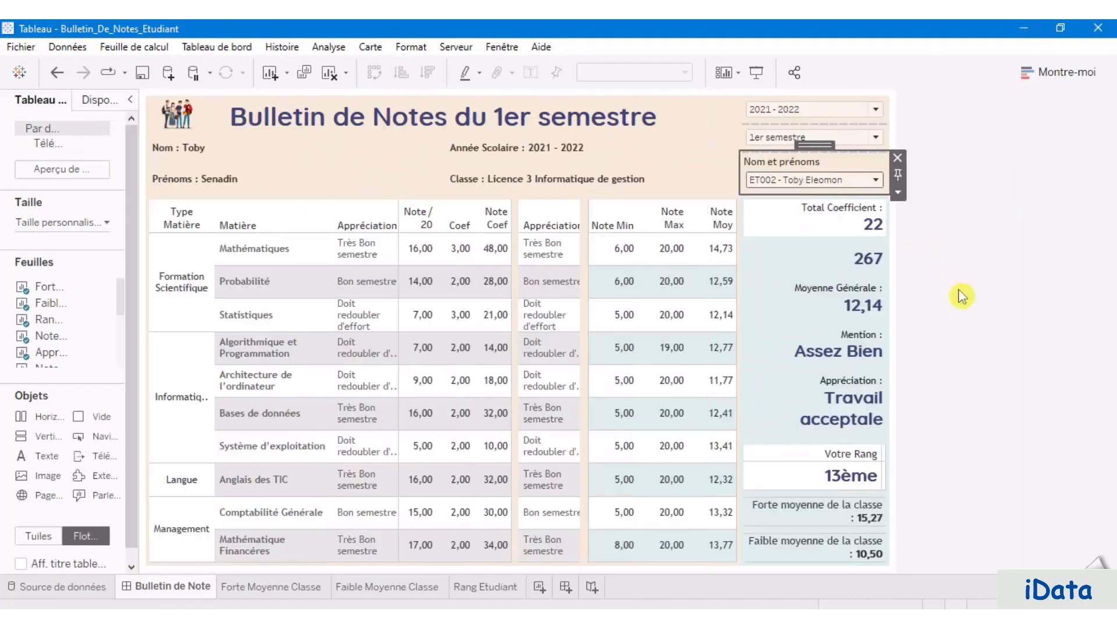
Step: Check the report card by setting the Nom et prénoms filter to the first student in the list and to the fifteenth
left_click(966, 291)
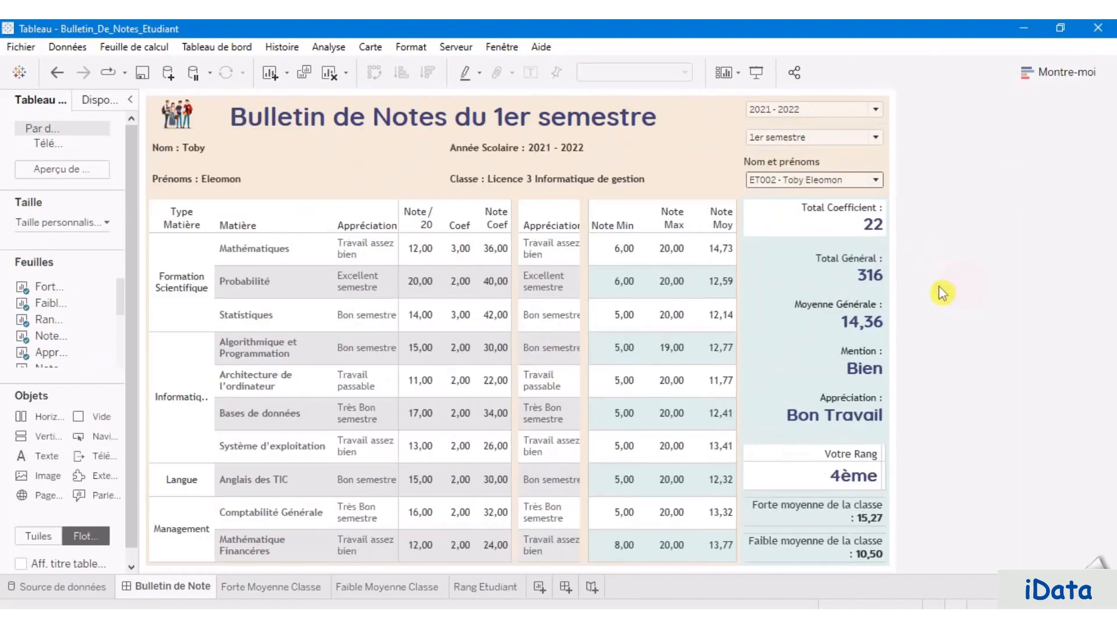
left_click(793, 179)
left_click(826, 196)
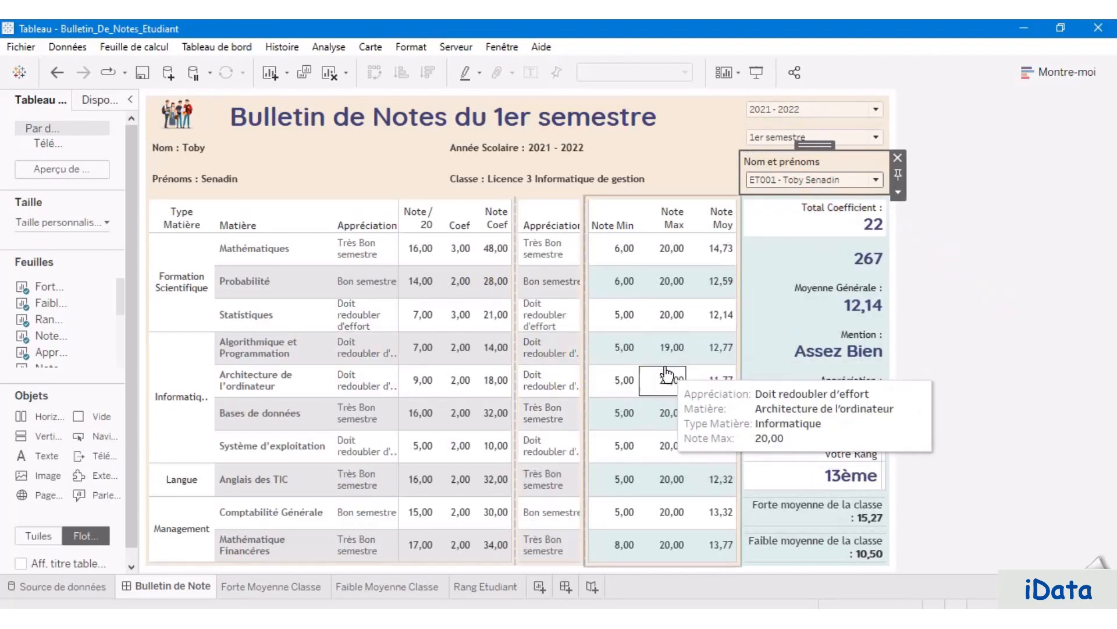
left_click(833, 180)
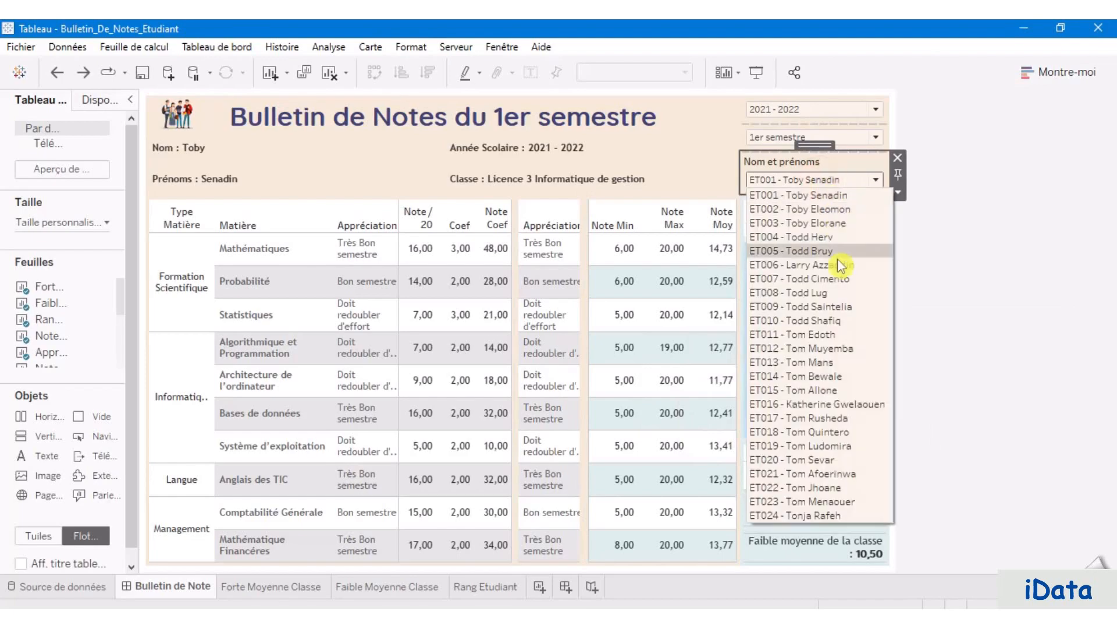
left_click(828, 391)
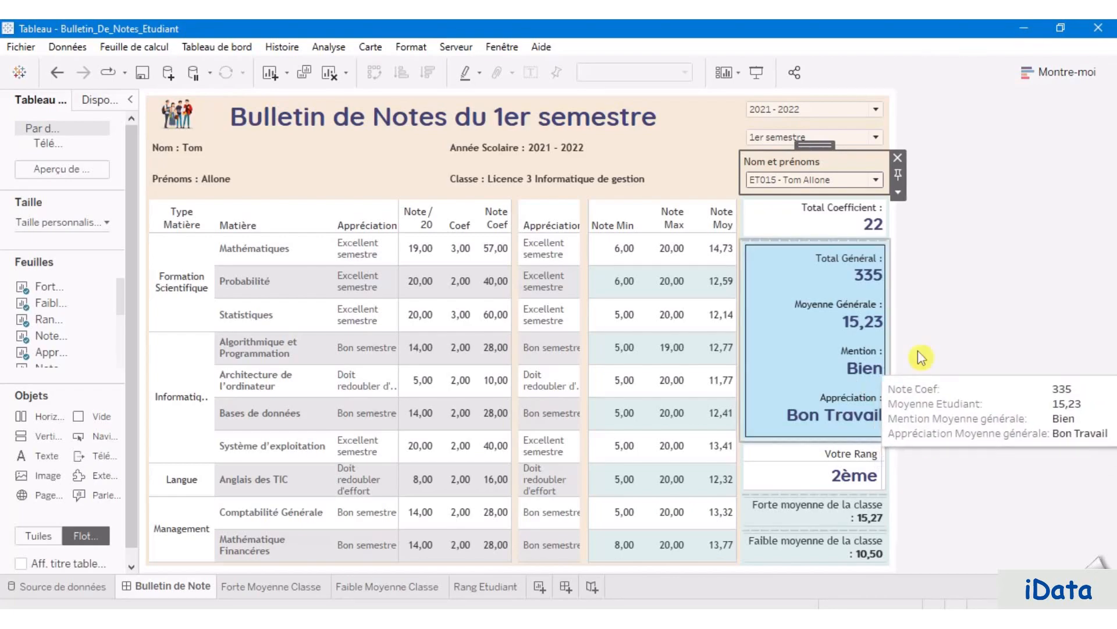
left_click(966, 304)
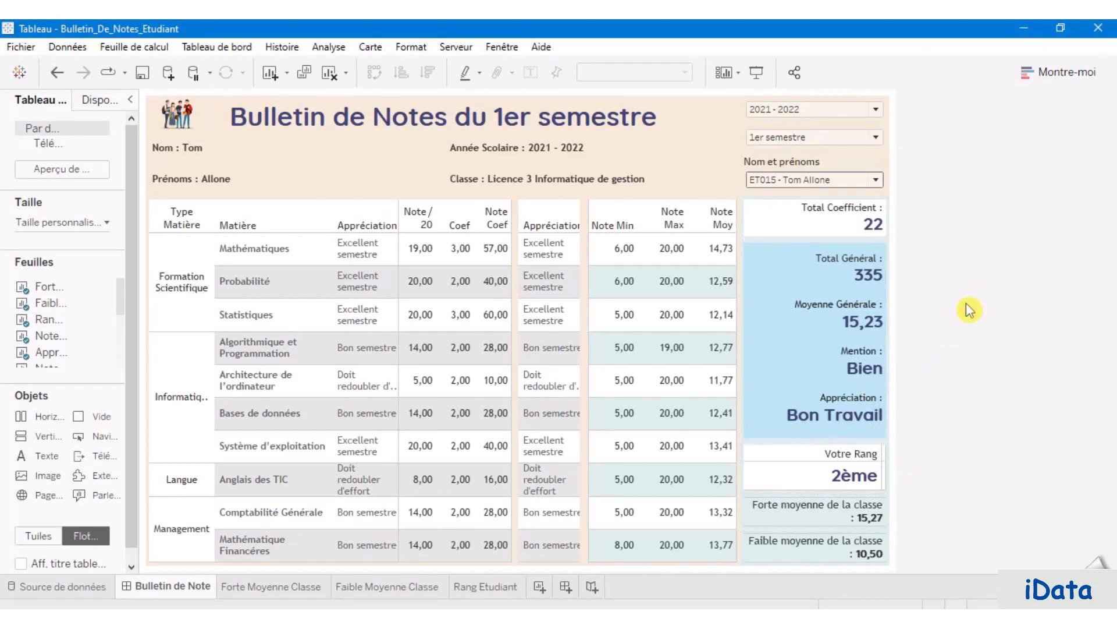